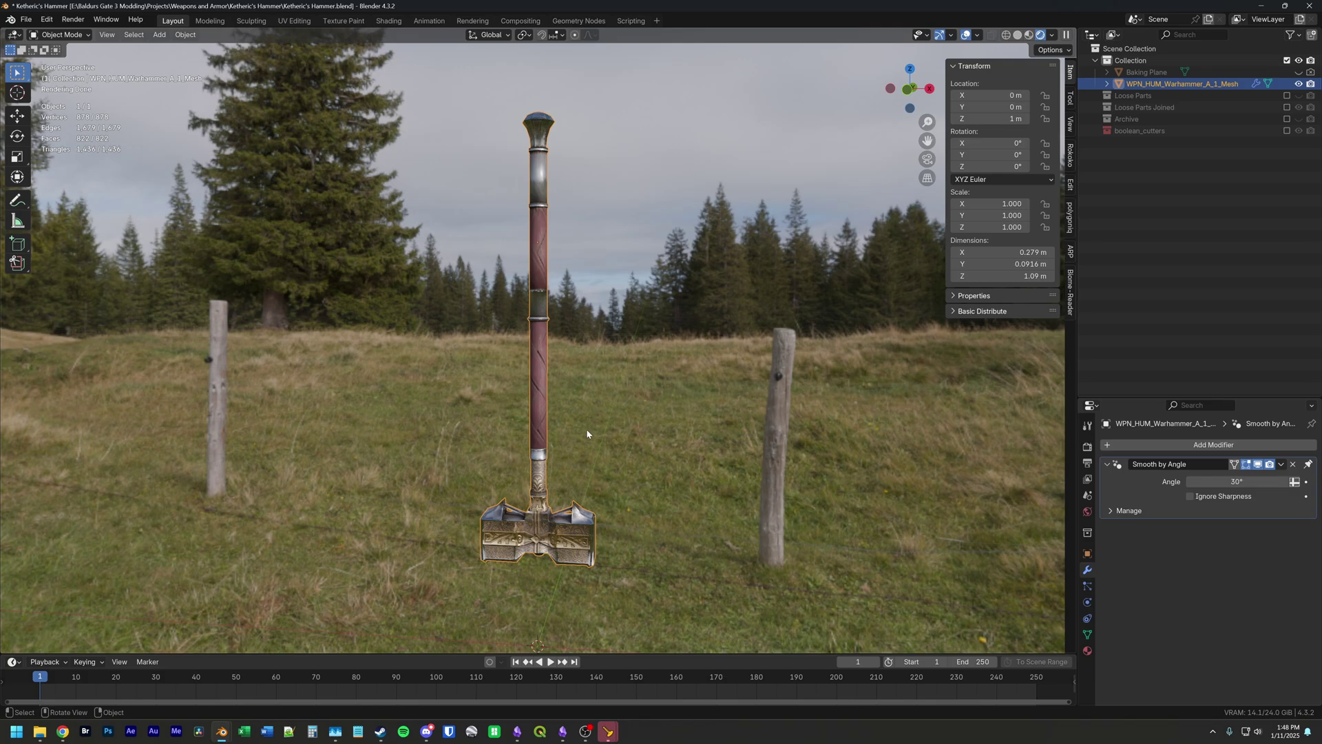
Step: Inspect the hammer model and the camp scene's market tarp, comparing the tarp in solid and material preview shading
middle_drag(587, 434, 555, 433)
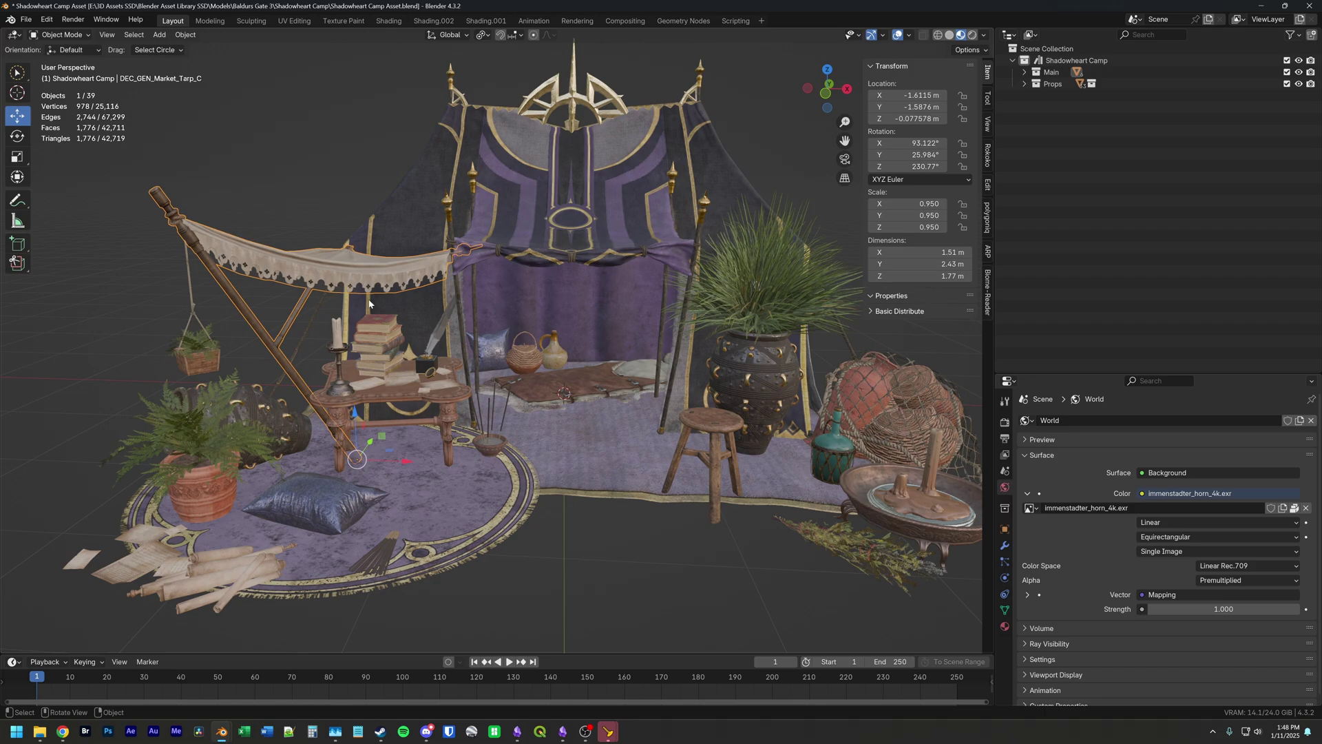
middle_drag(343, 297, 359, 296)
middle_drag(537, 359, 516, 350)
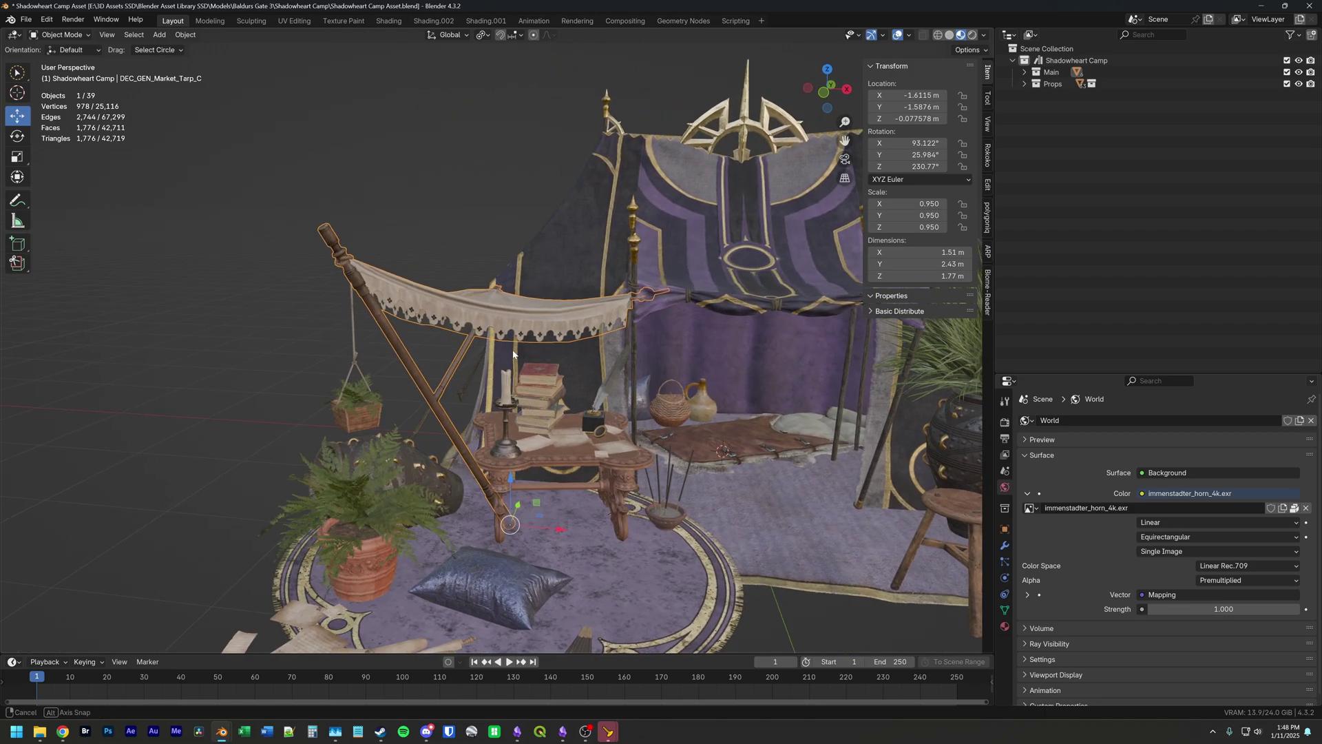
scroll(494, 342, up, 6)
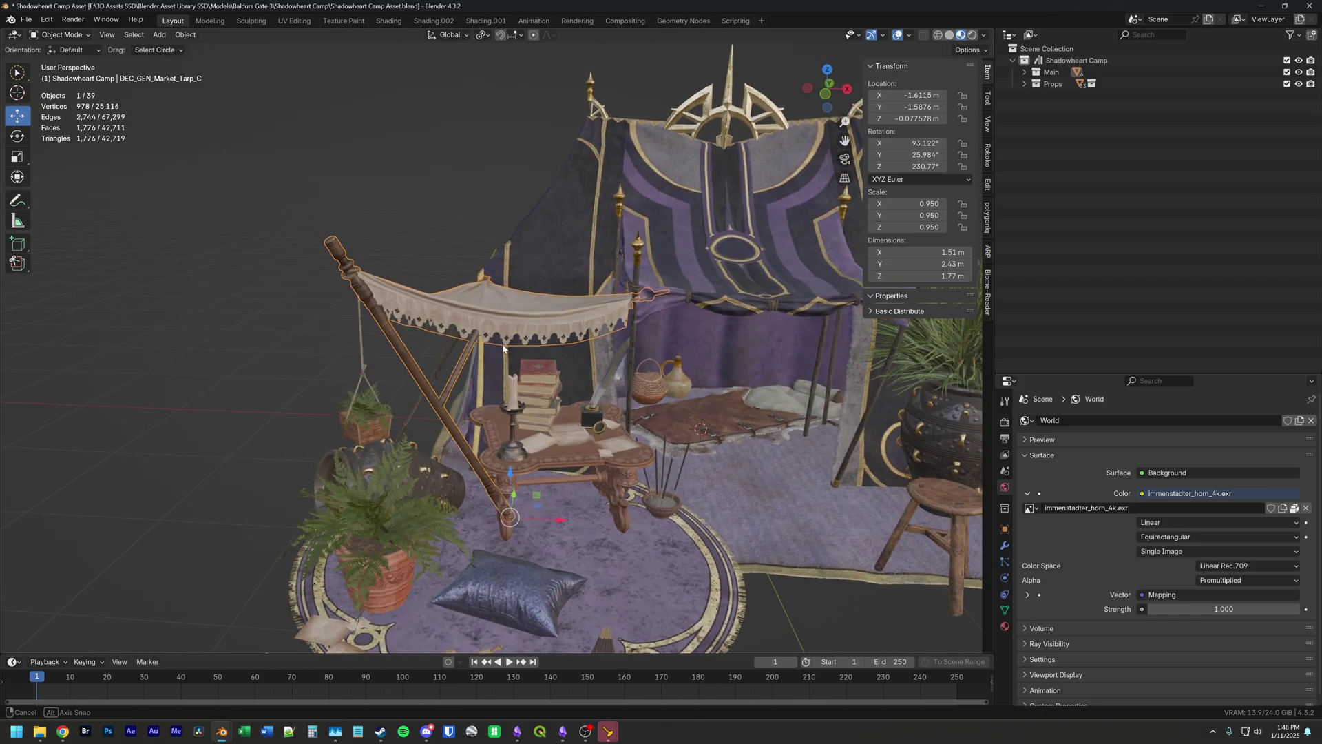
middle_drag(494, 345, 515, 337)
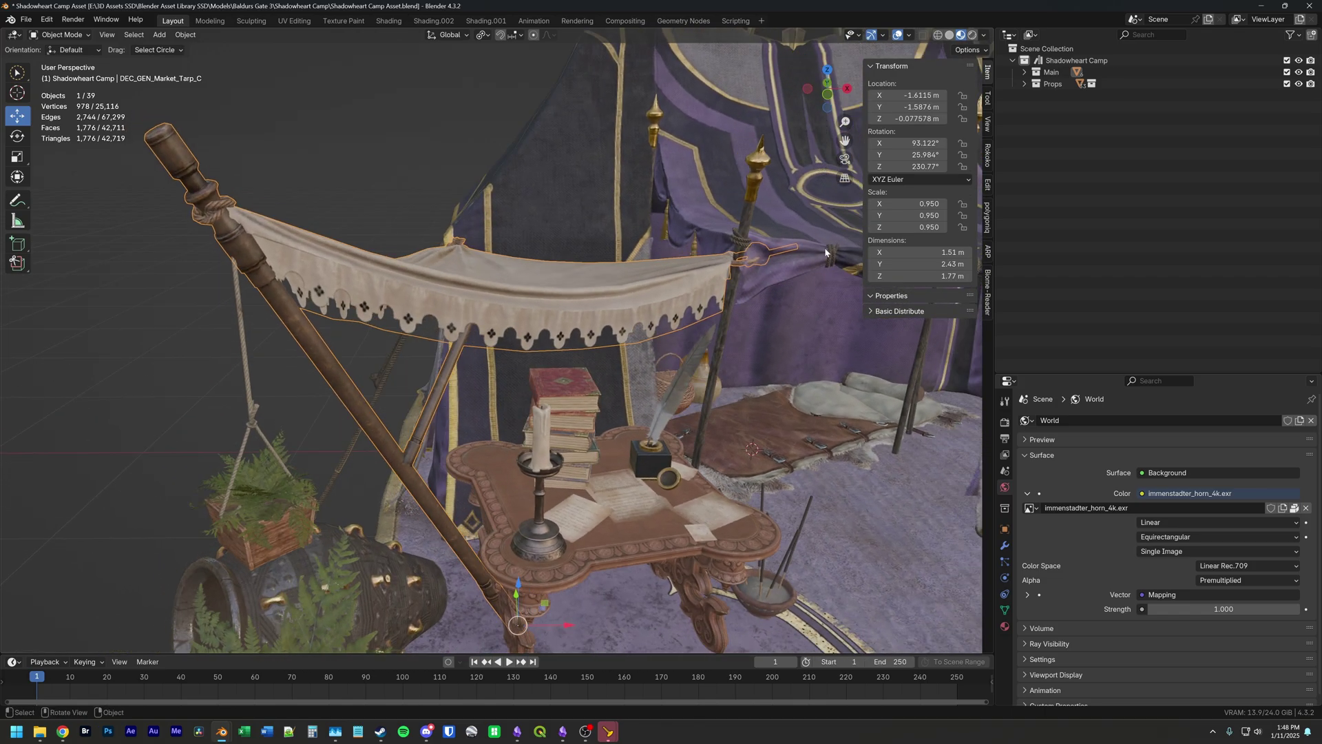
click(950, 36)
middle_drag(495, 345, 399, 319)
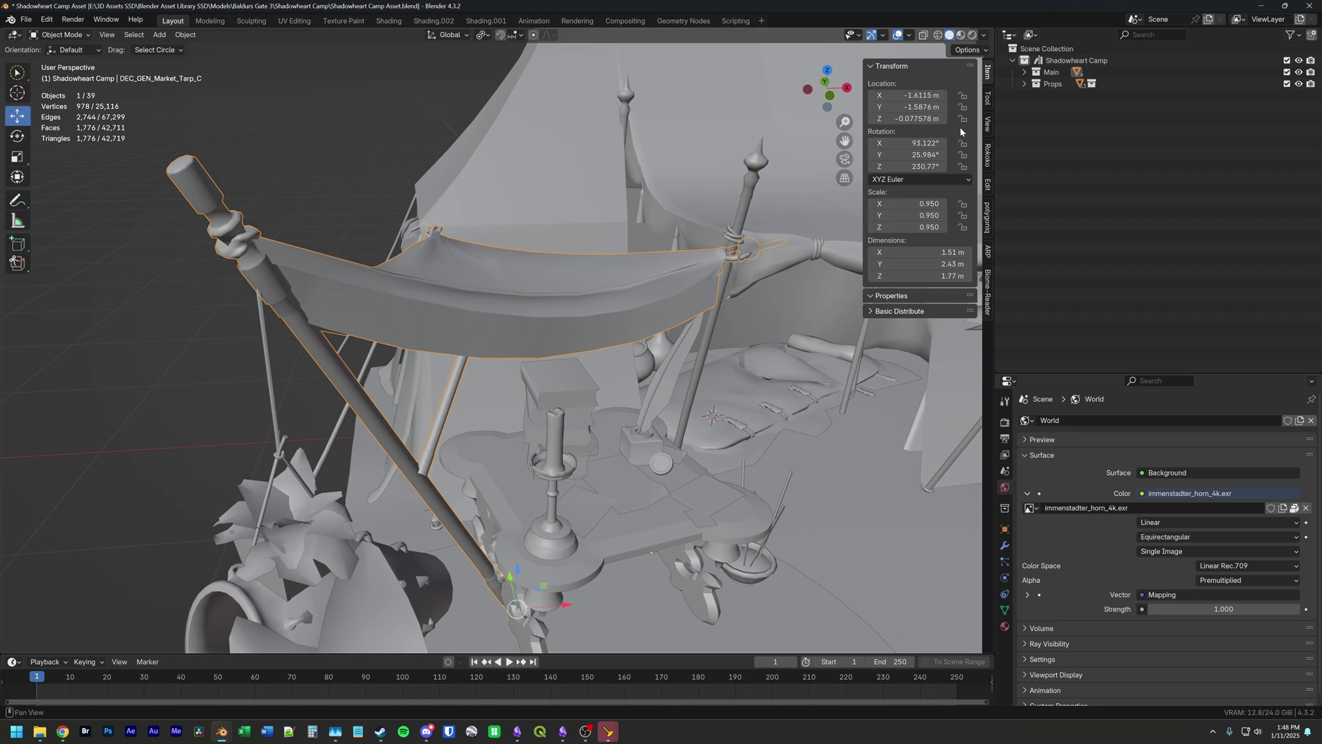
click(960, 34)
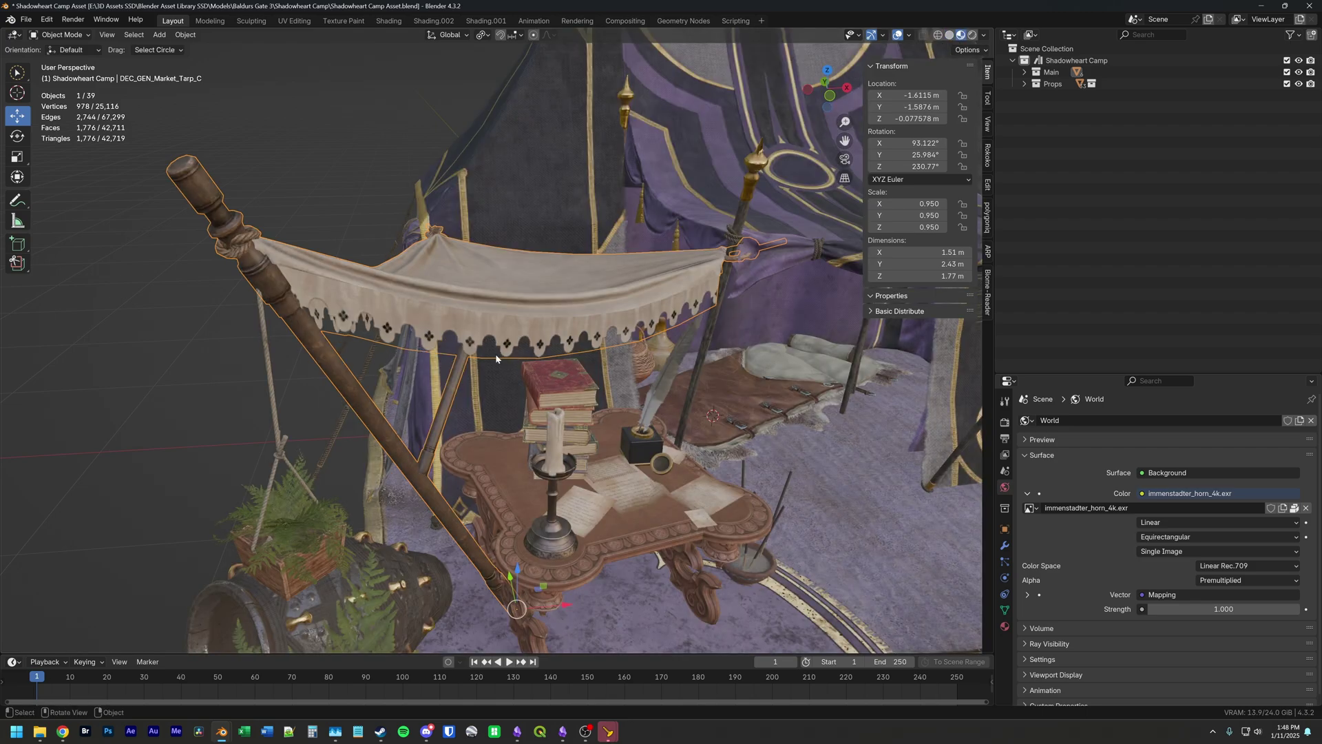
middle_drag(572, 361, 482, 353)
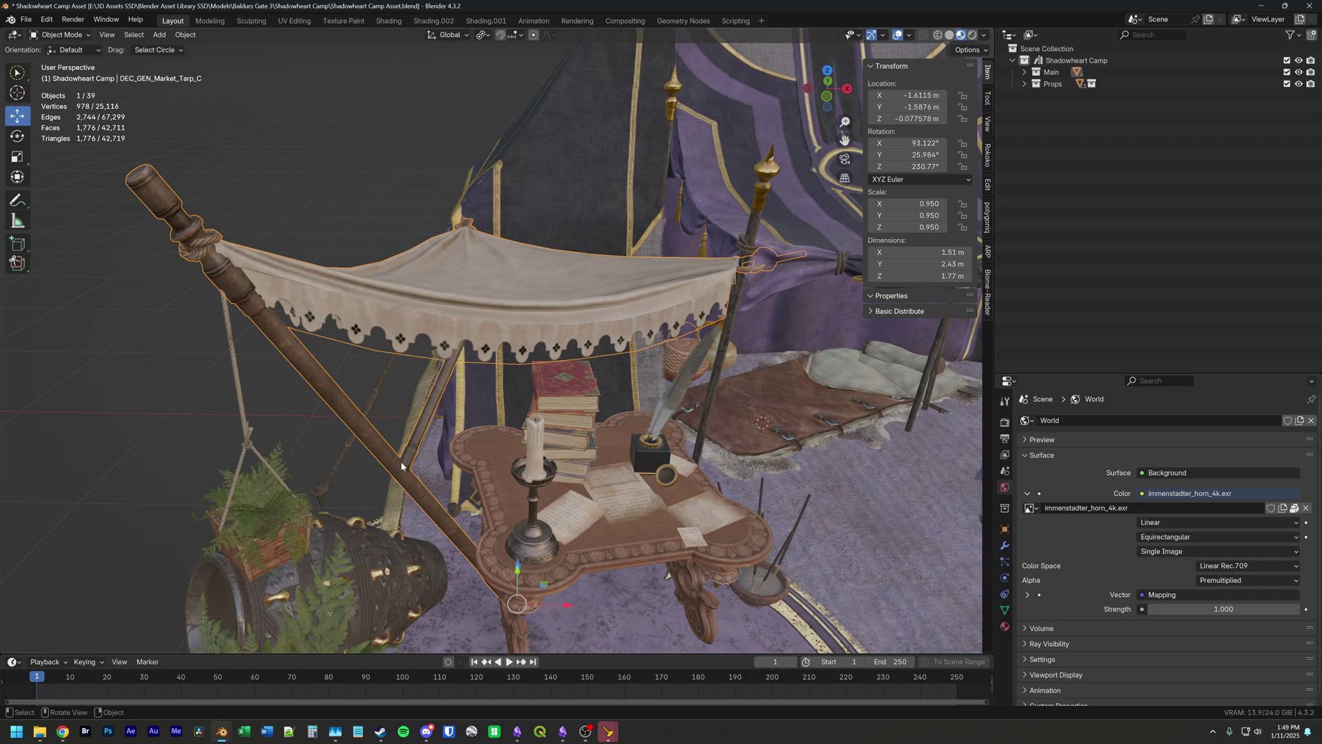
middle_drag(405, 468, 425, 445)
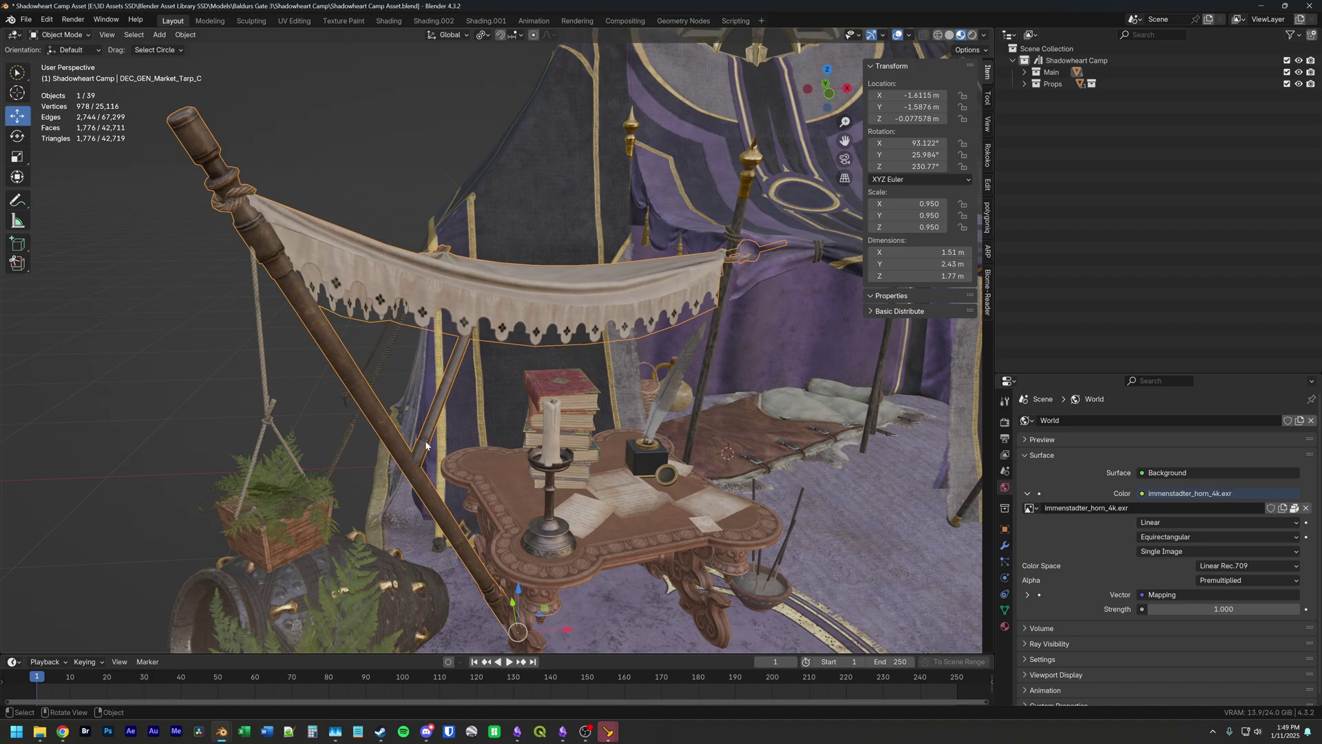
scroll(426, 446, down, 3)
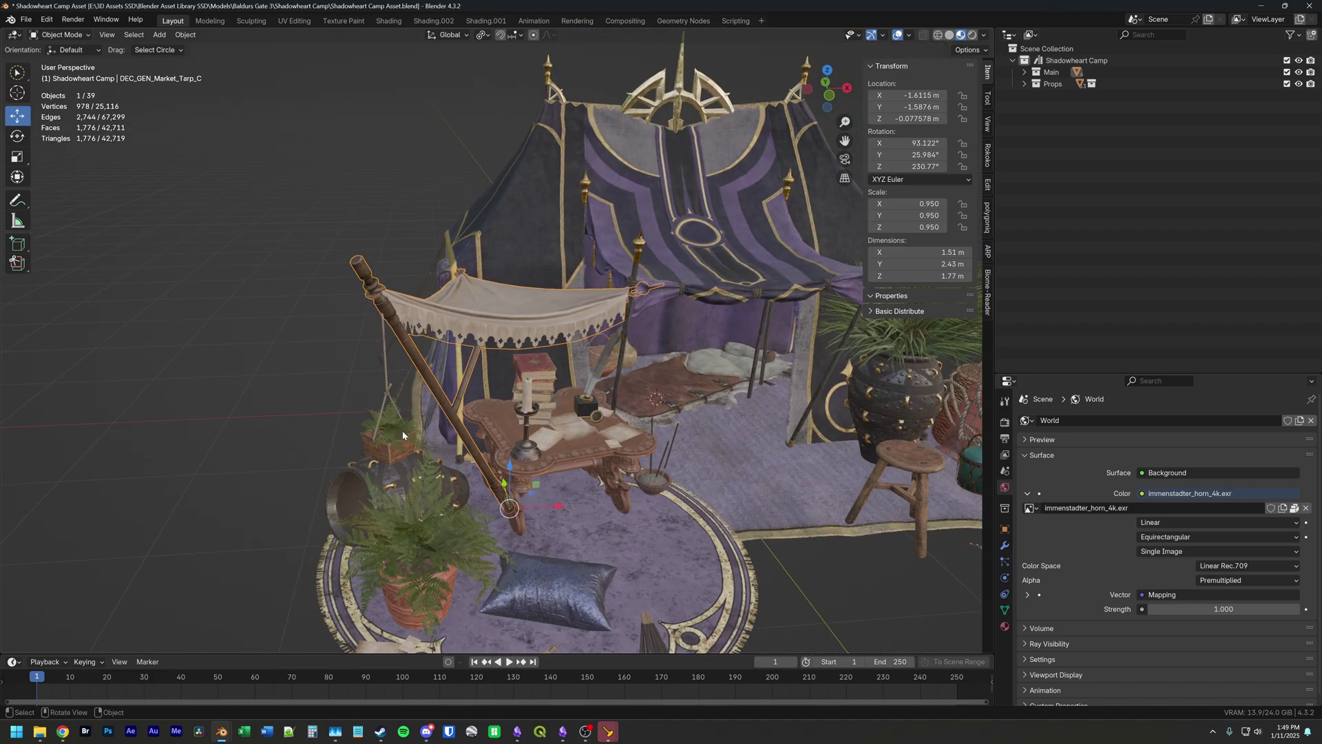
Step: Examine the individual camp props, including the hanging flower pot, paper pile, bedroll and net-covered vases
click(431, 481)
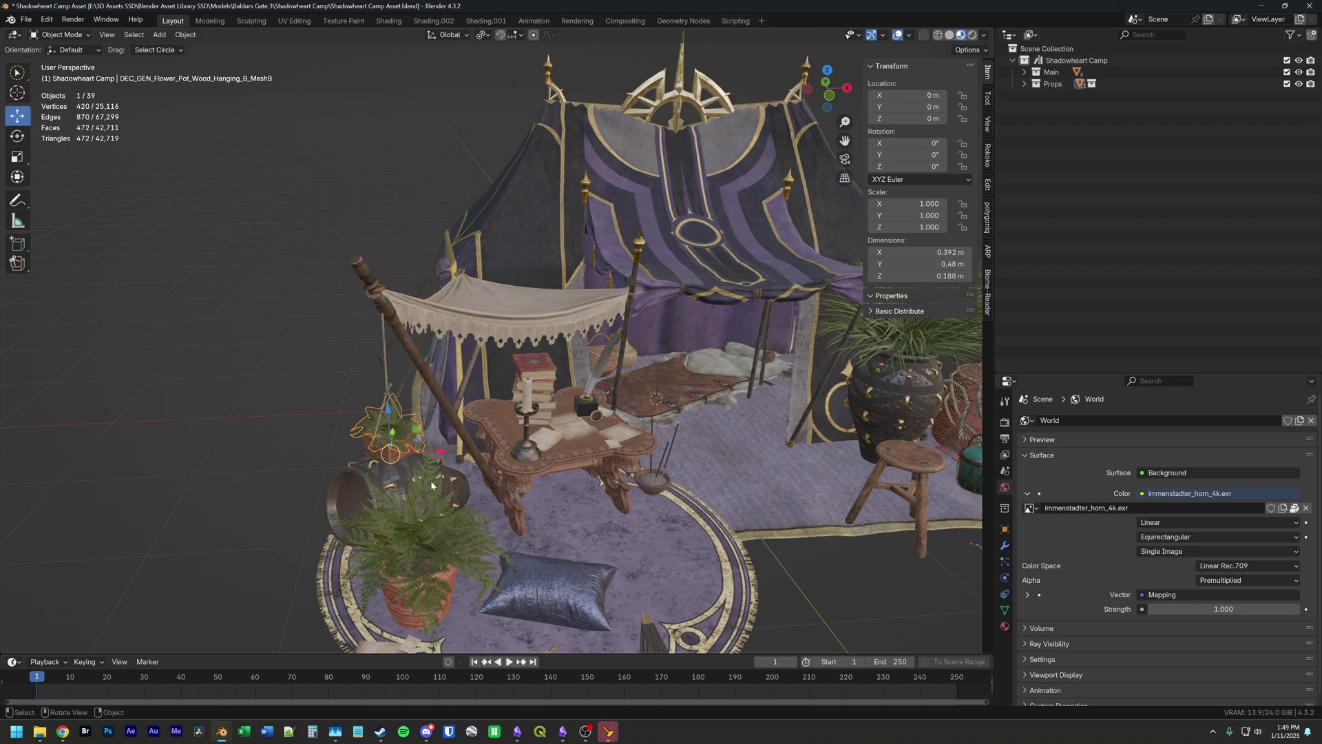
click(572, 443)
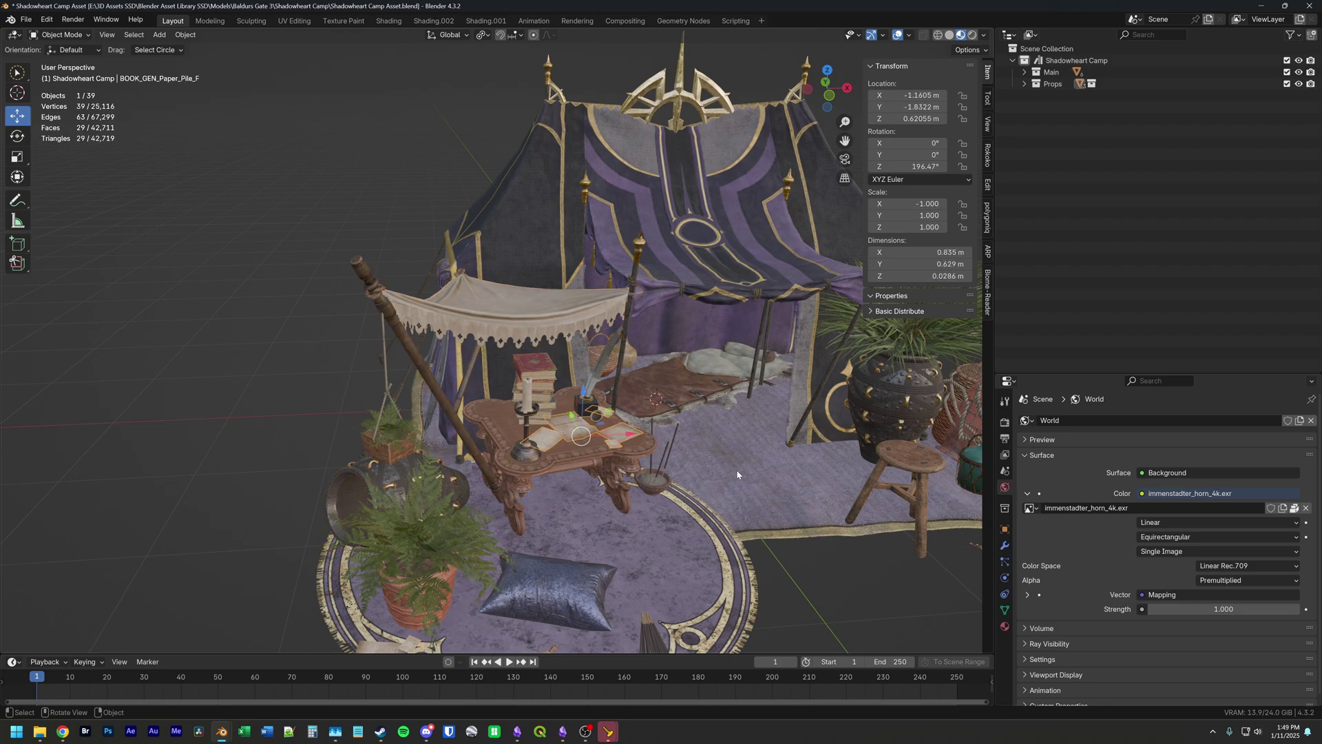
click(709, 405)
middle_drag(715, 426, 609, 329)
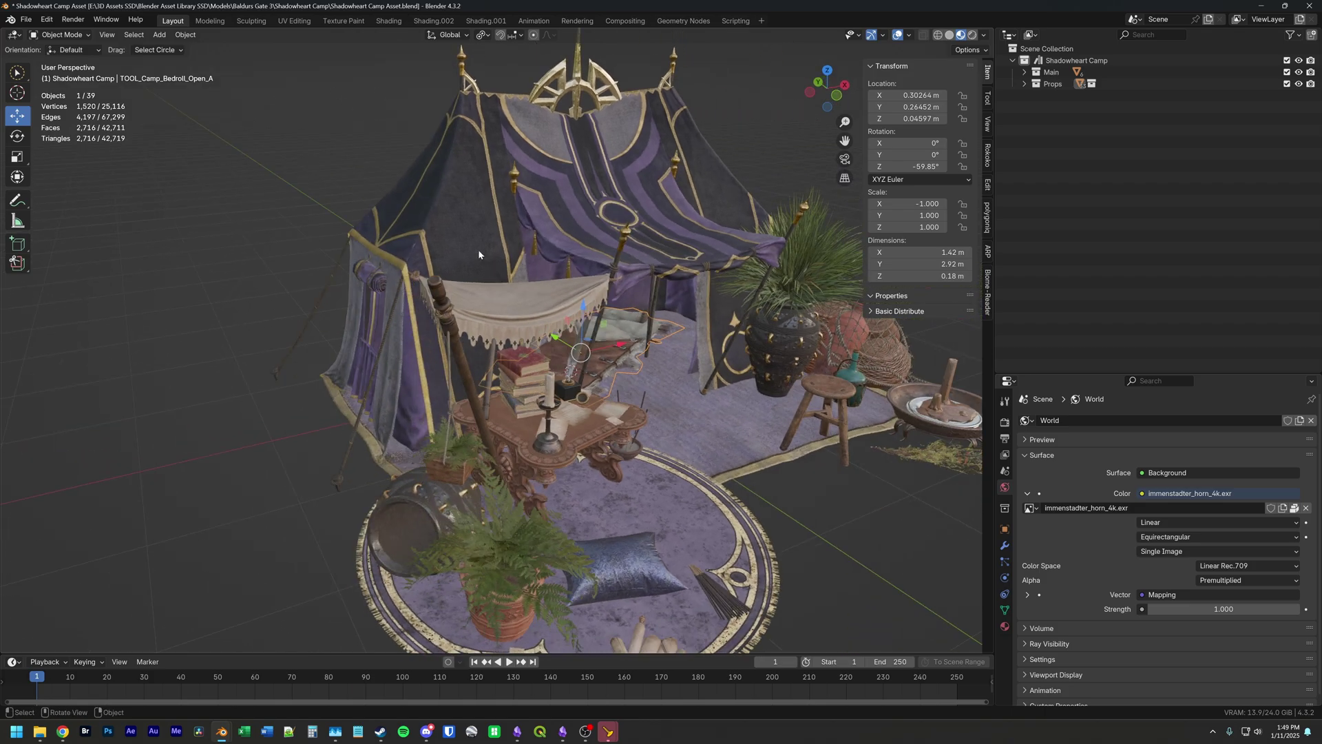
click(386, 311)
middle_drag(719, 438, 767, 411)
click(896, 376)
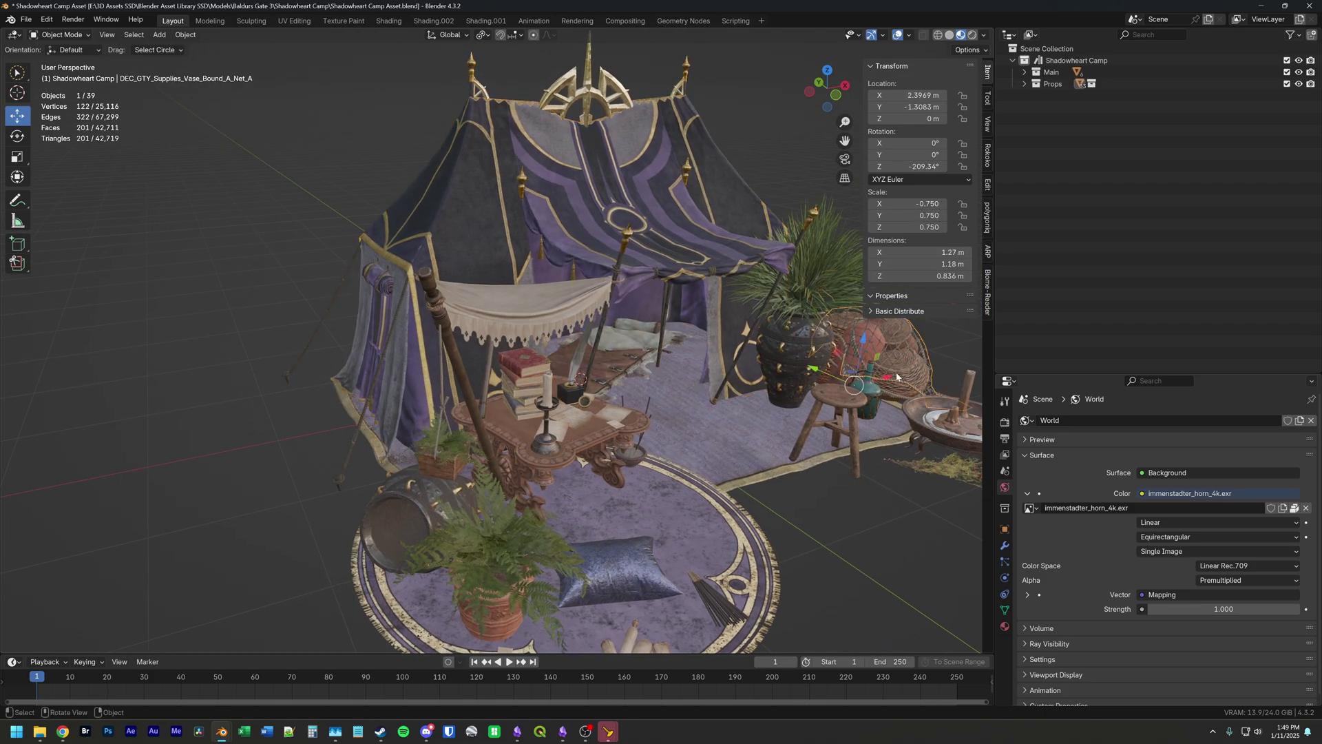
key(KP_Decimal)
middle_drag(496, 381, 418, 388)
scroll(417, 388, down, 3)
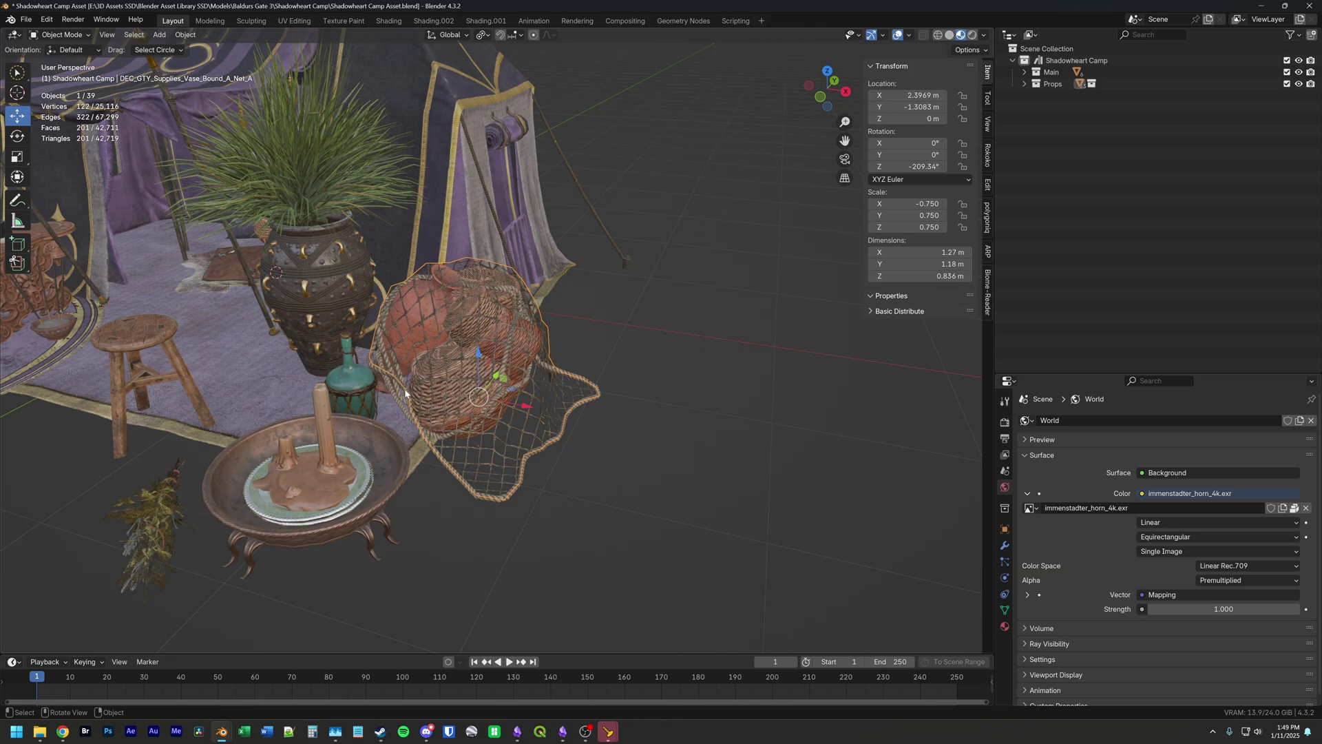
shift+middle_drag(367, 389, 541, 387)
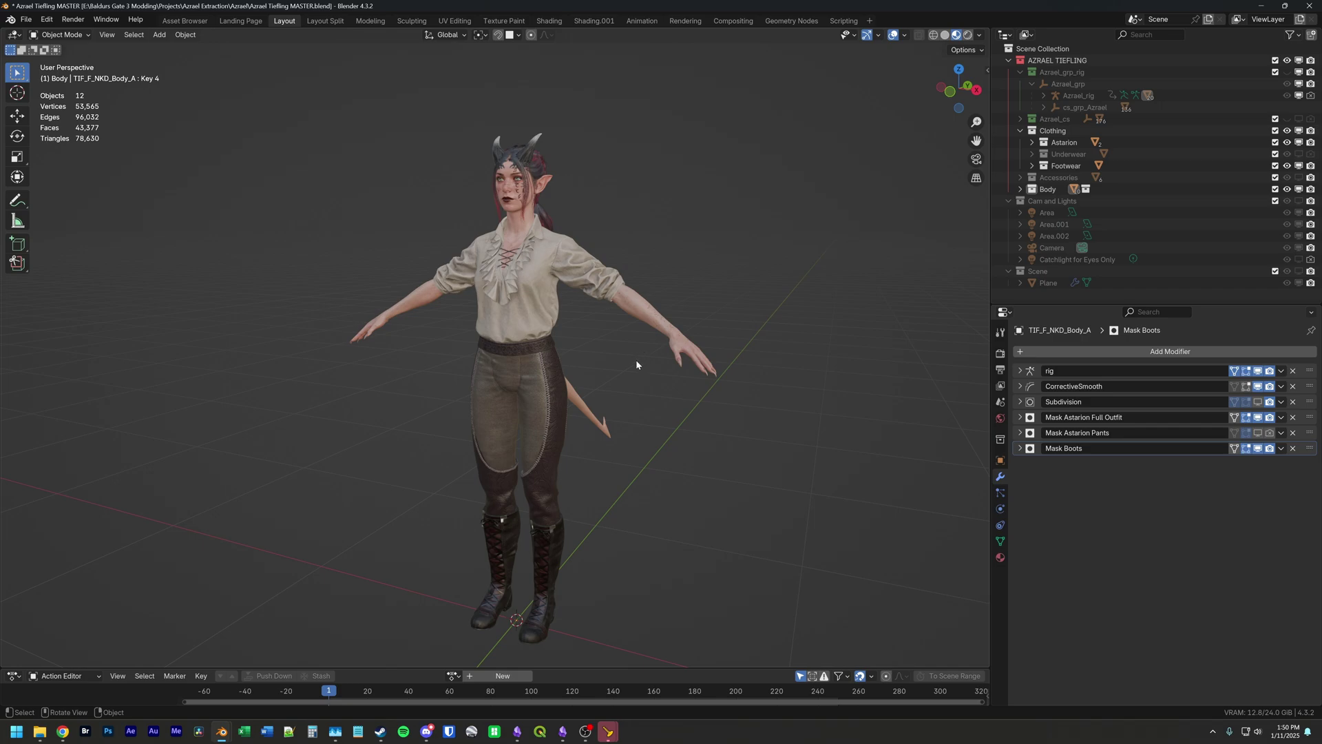
Step: Inspect the clothed tiefling character model from several angles
middle_drag(608, 356, 658, 365)
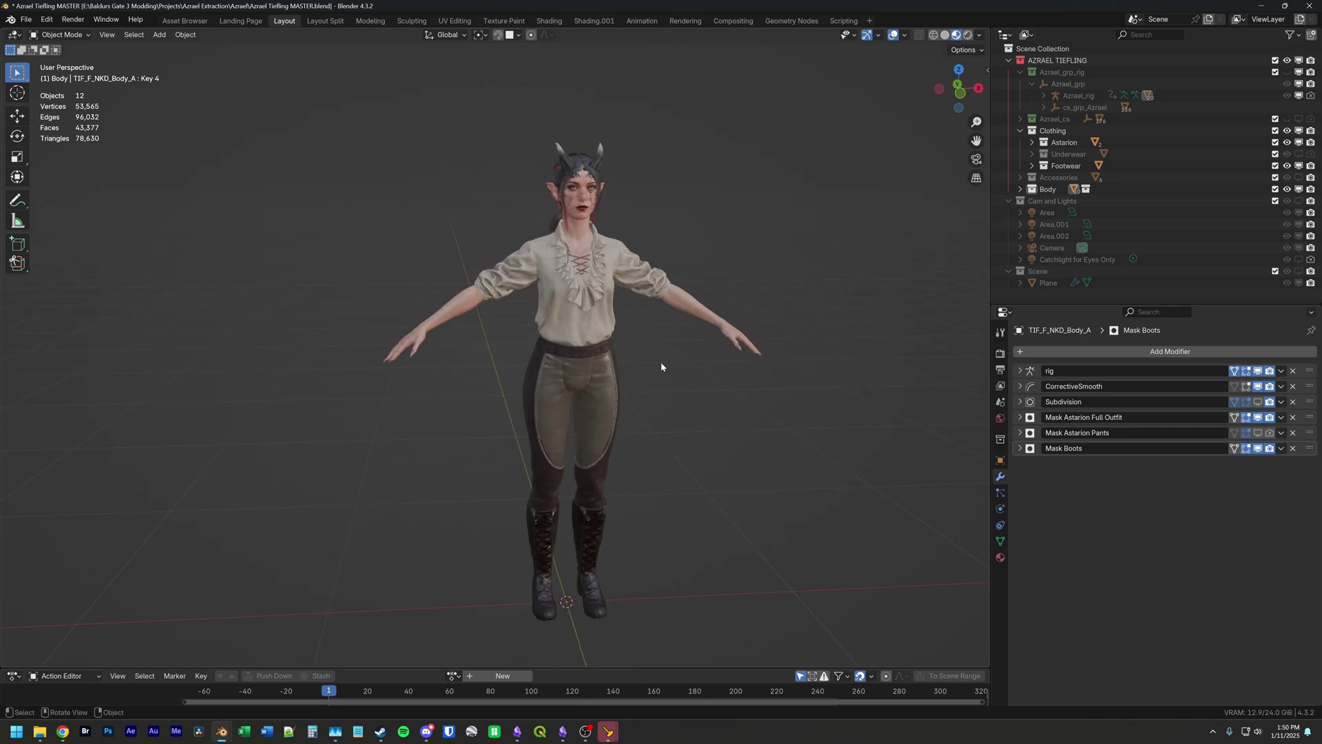
middle_drag(660, 364, 615, 354)
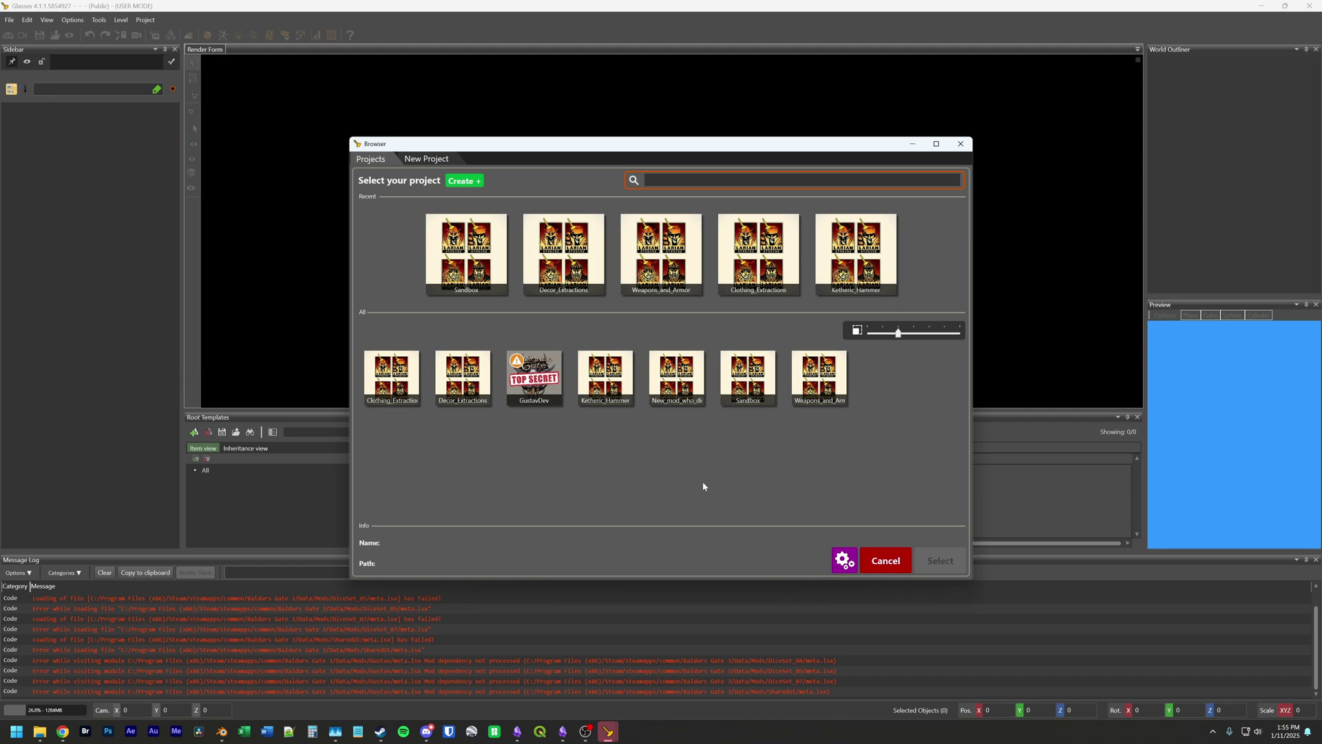
Step: Switch to the Steam library and check the category filter used to list the Baldur's Gate 3 Toolkit
click(155, 7)
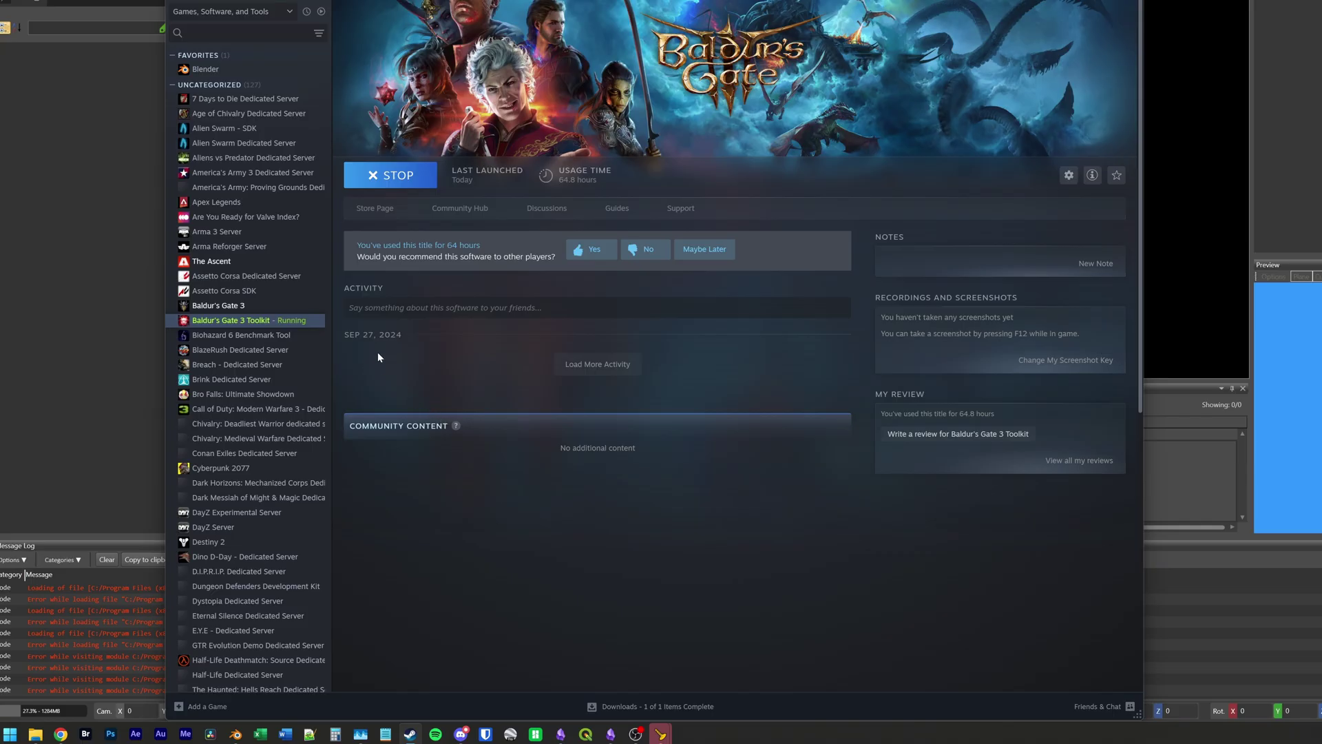
click(250, 14)
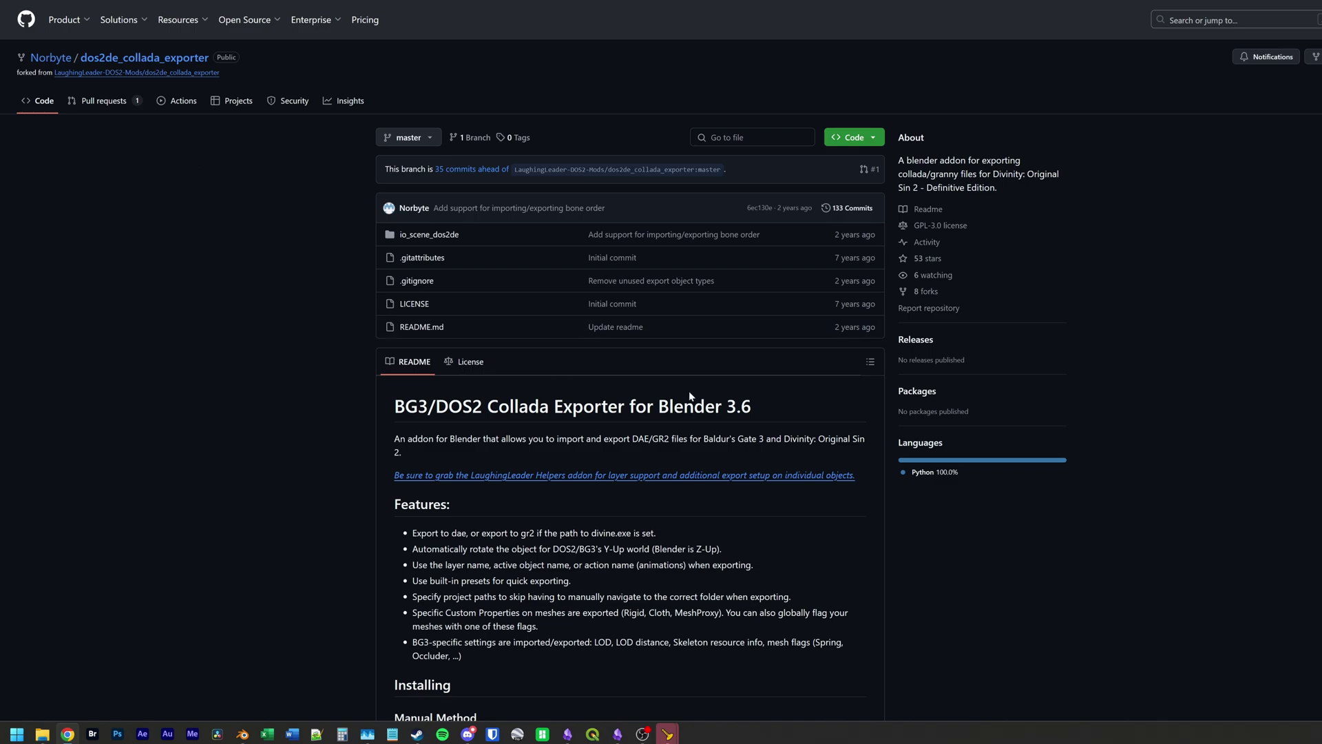
Step: Check the supported Blender version in the dos2de_collada_exporter README title on GitHub
scroll(689, 391, down, 2)
drag(659, 292, 755, 297)
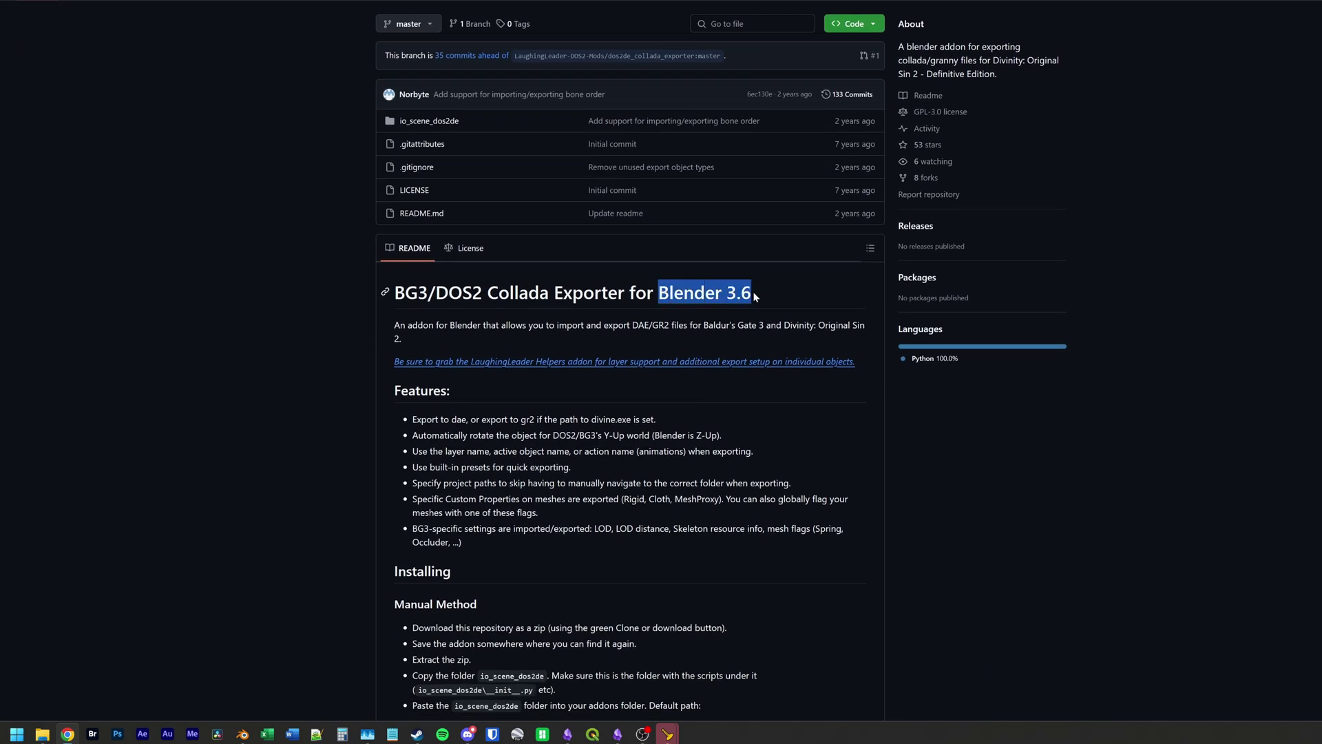
click(759, 296)
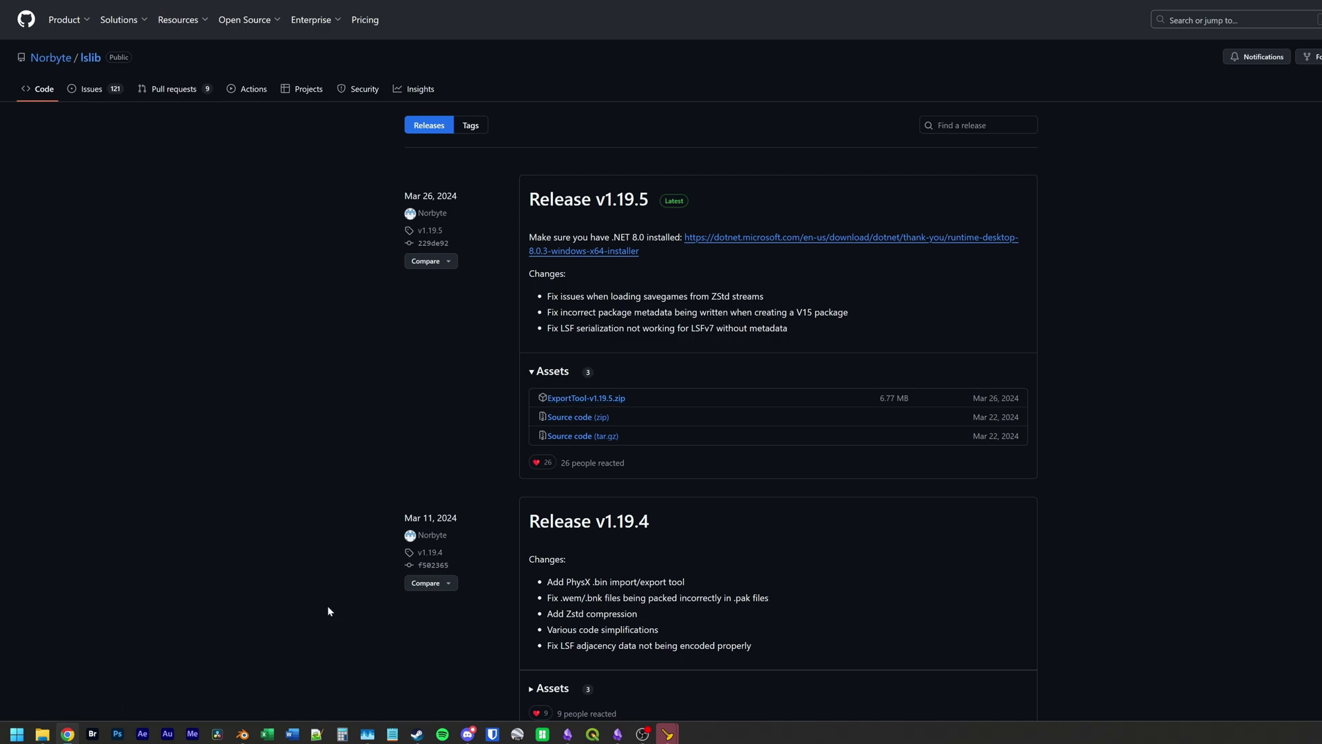
Step: Switch to Blender and open the add-on preferences for the DOS2/BG3 Collada Exporter
click(242, 734)
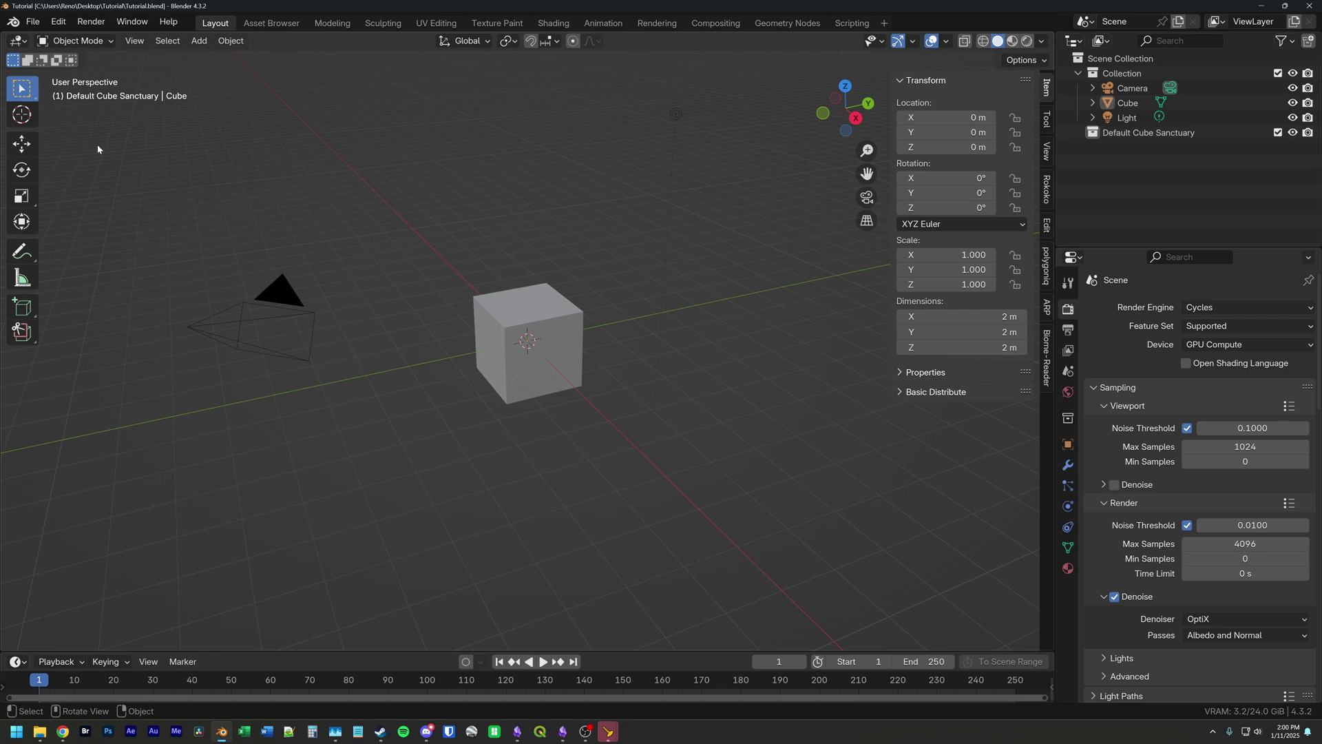
click(58, 22)
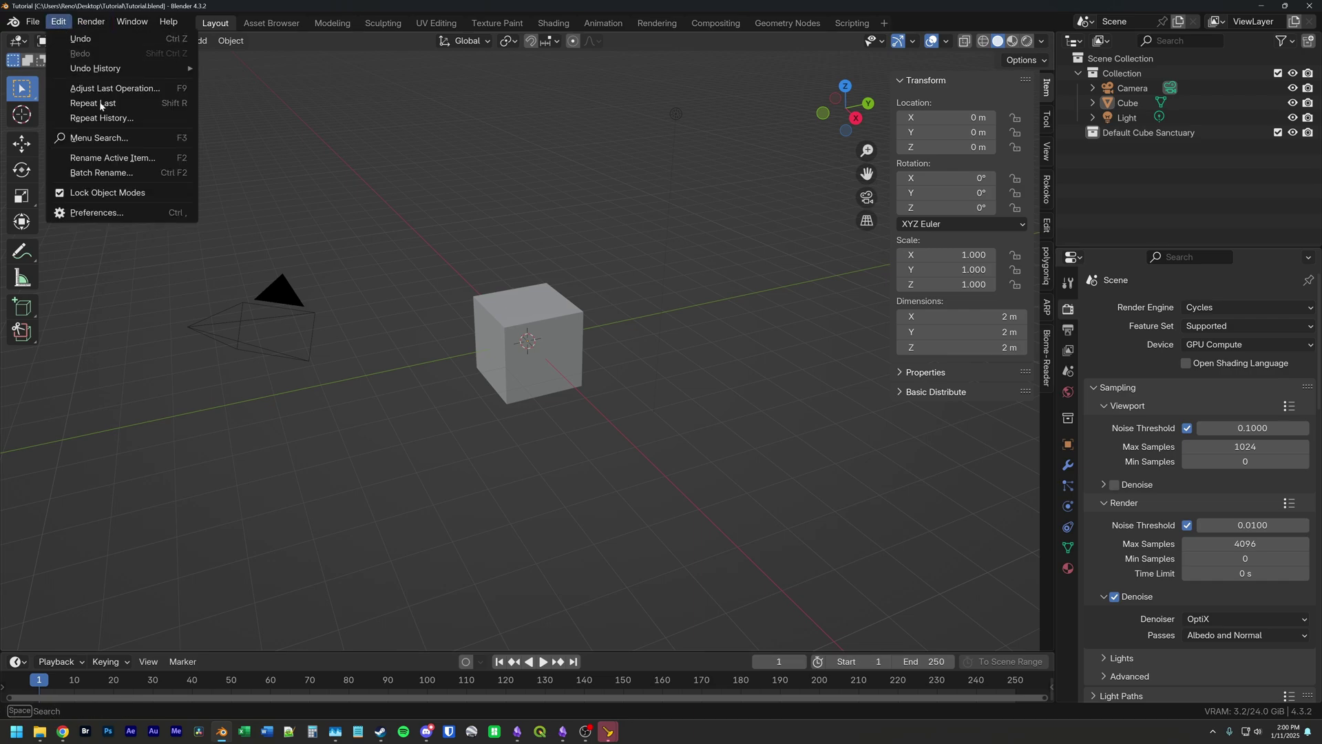
click(121, 215)
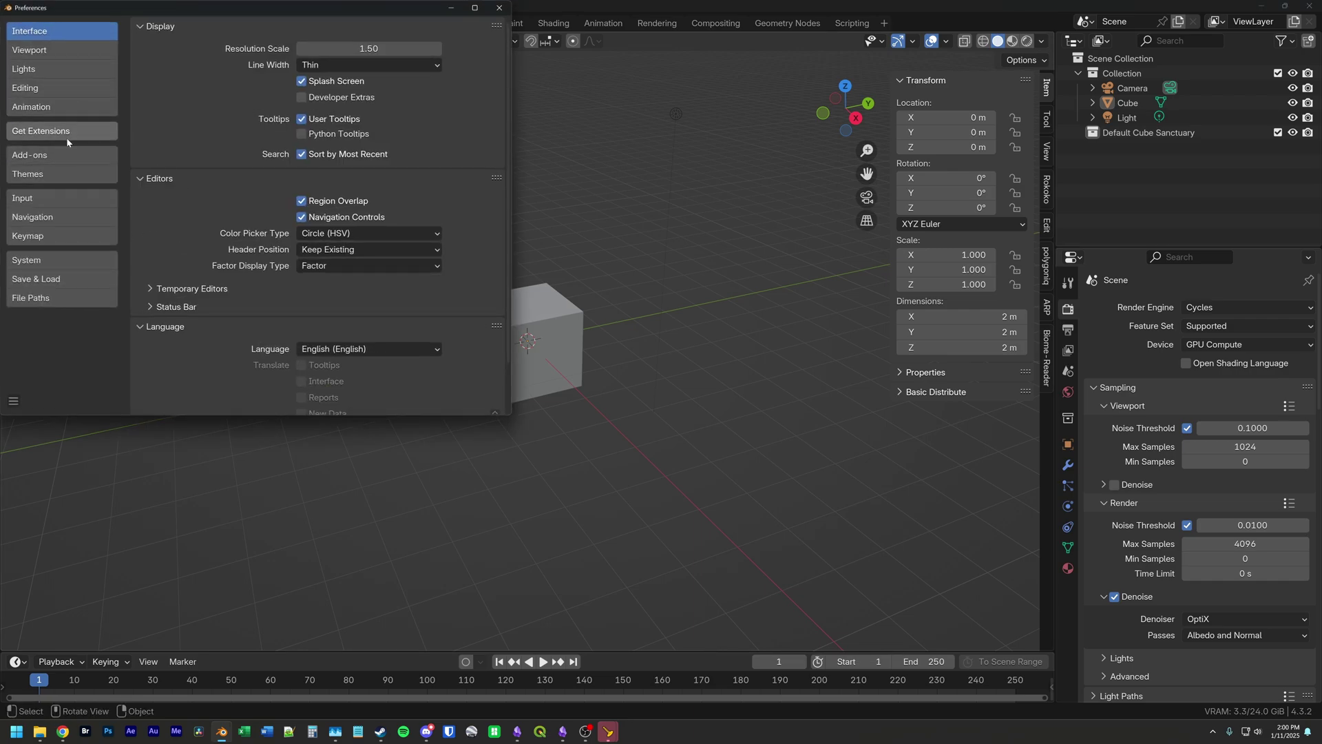
click(69, 154)
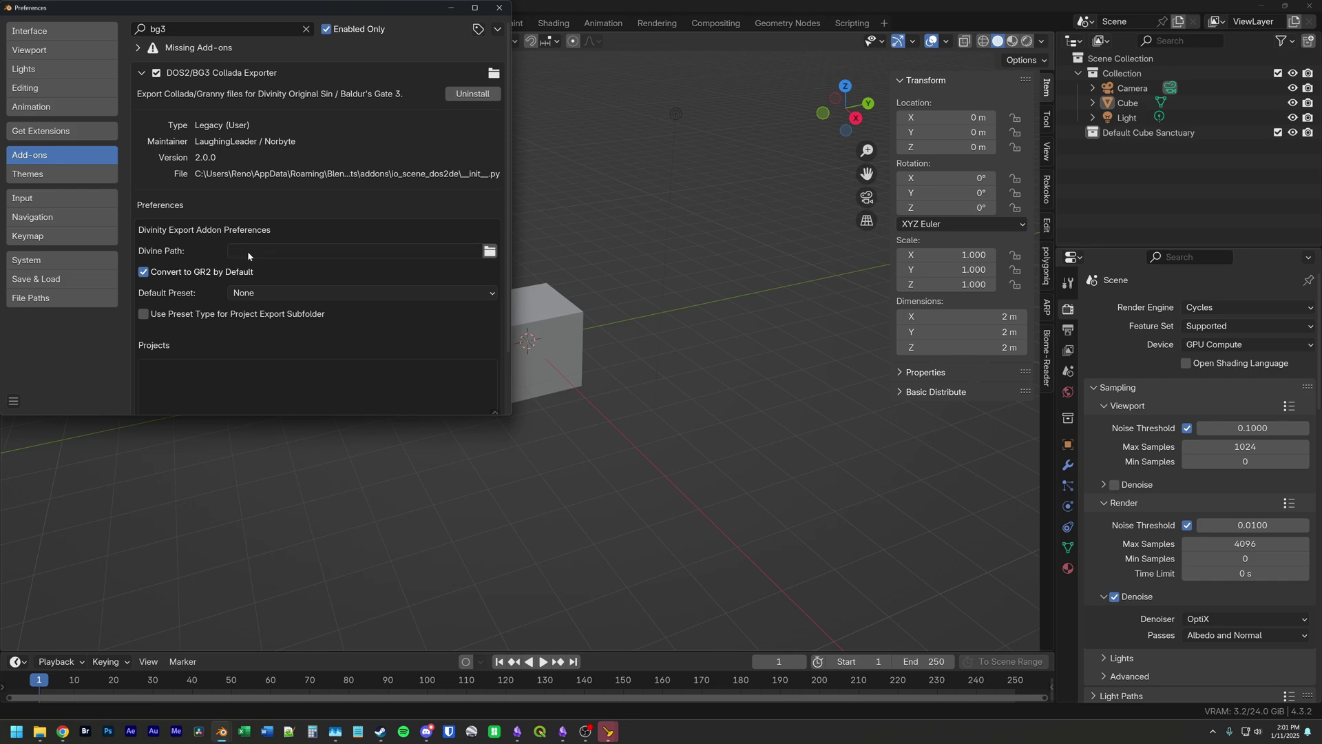
Step: Set the exporter add-on's Divine Path to Divine.exe from the Packed\Tools folder of ExportTool-v1.19.5
click(489, 253)
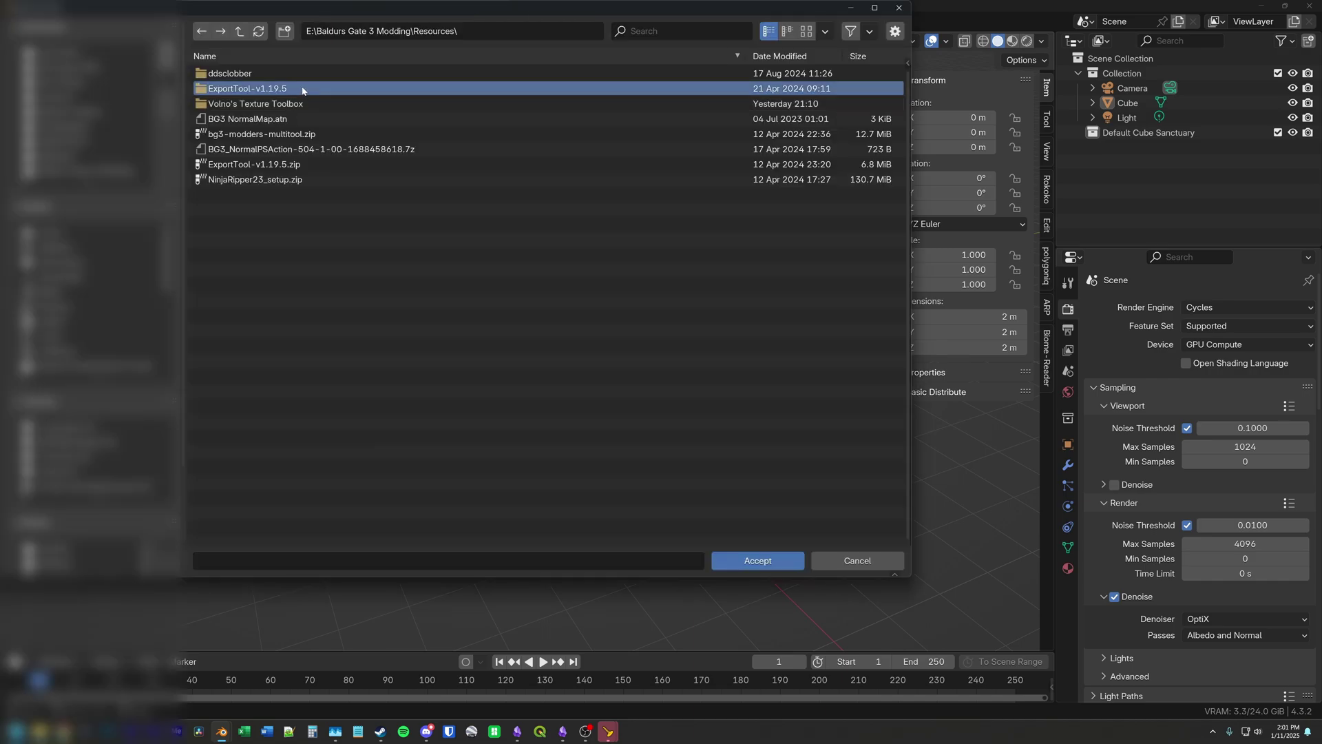
click(202, 91)
click(224, 74)
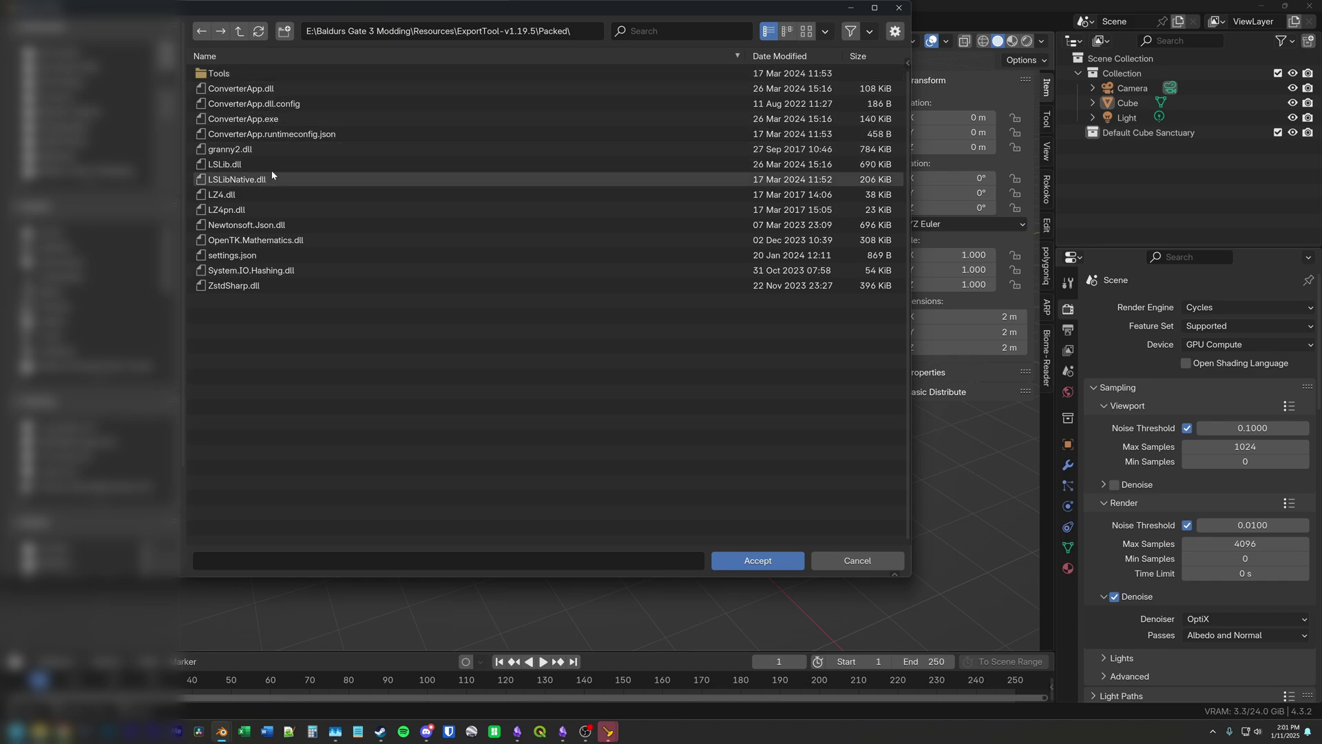
click(240, 74)
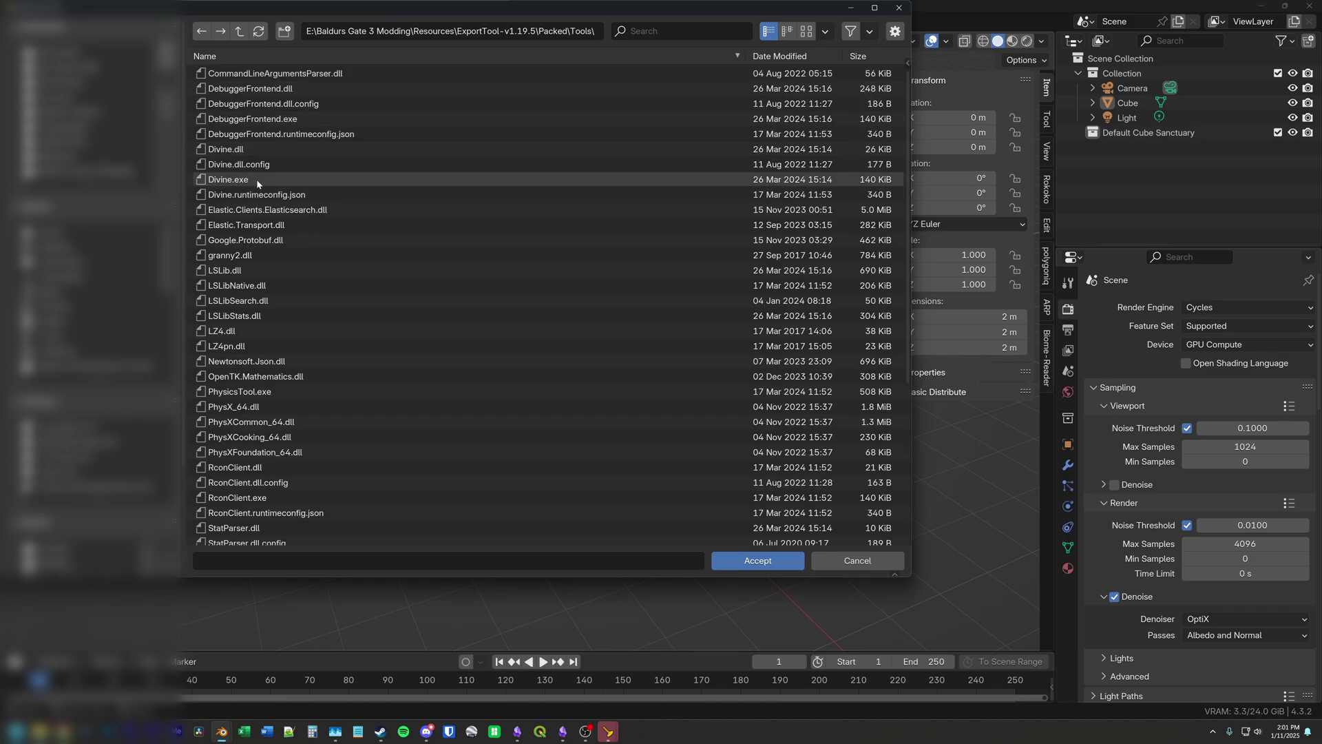
click(217, 181)
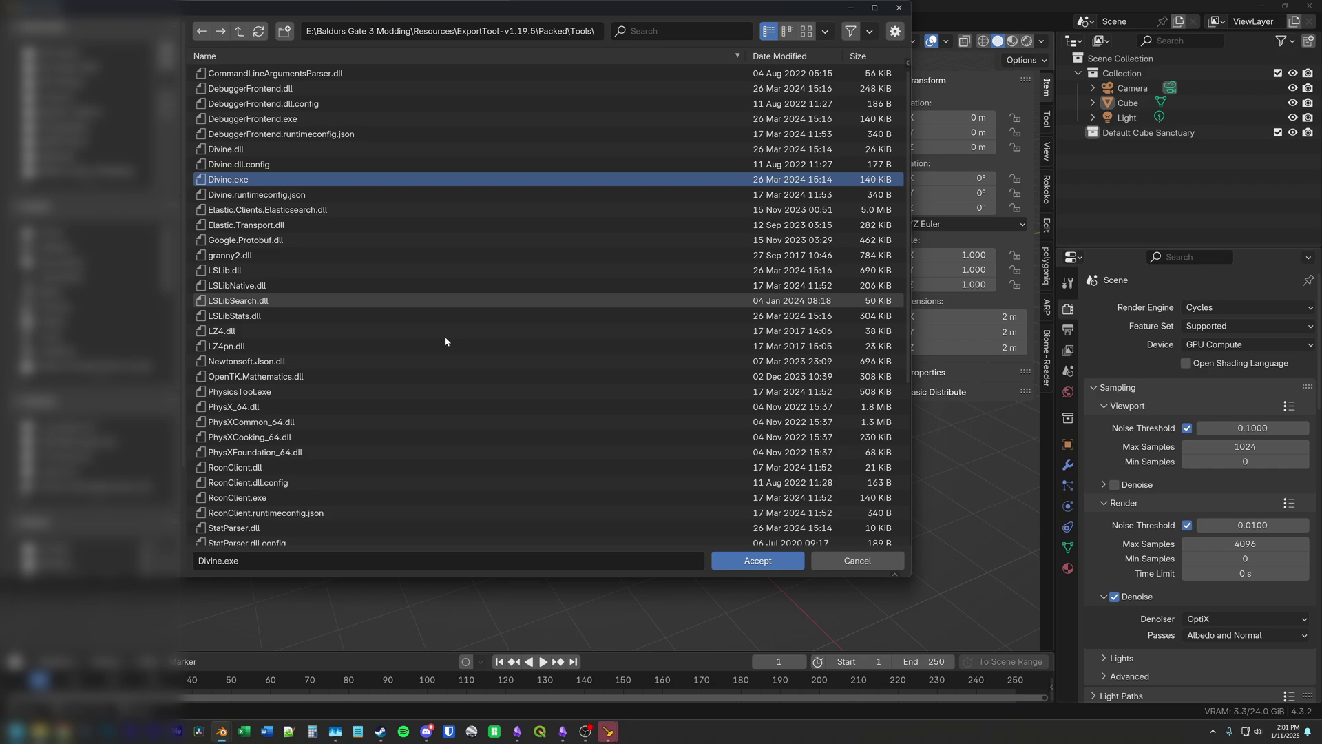
click(742, 563)
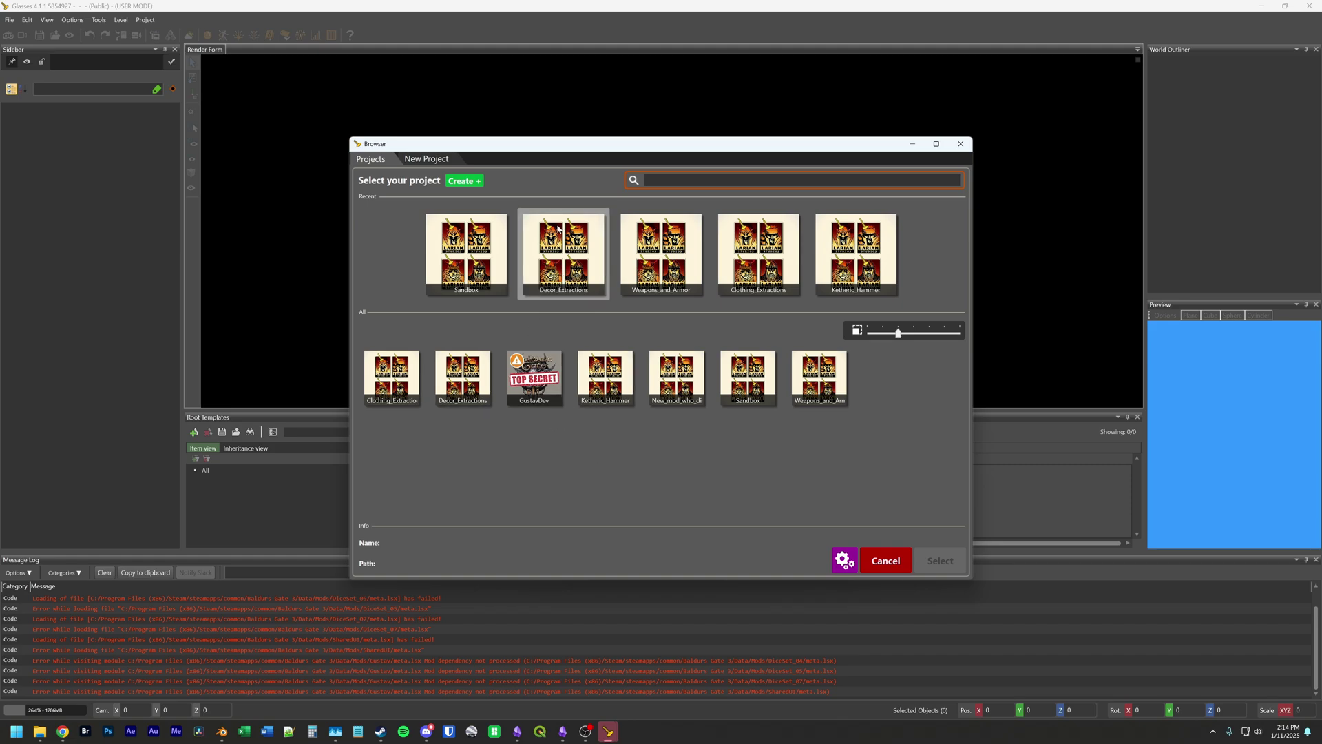
Step: Create a new mod project named Tutorial in the Baldur's Gate 3 Toolkit
click(465, 182)
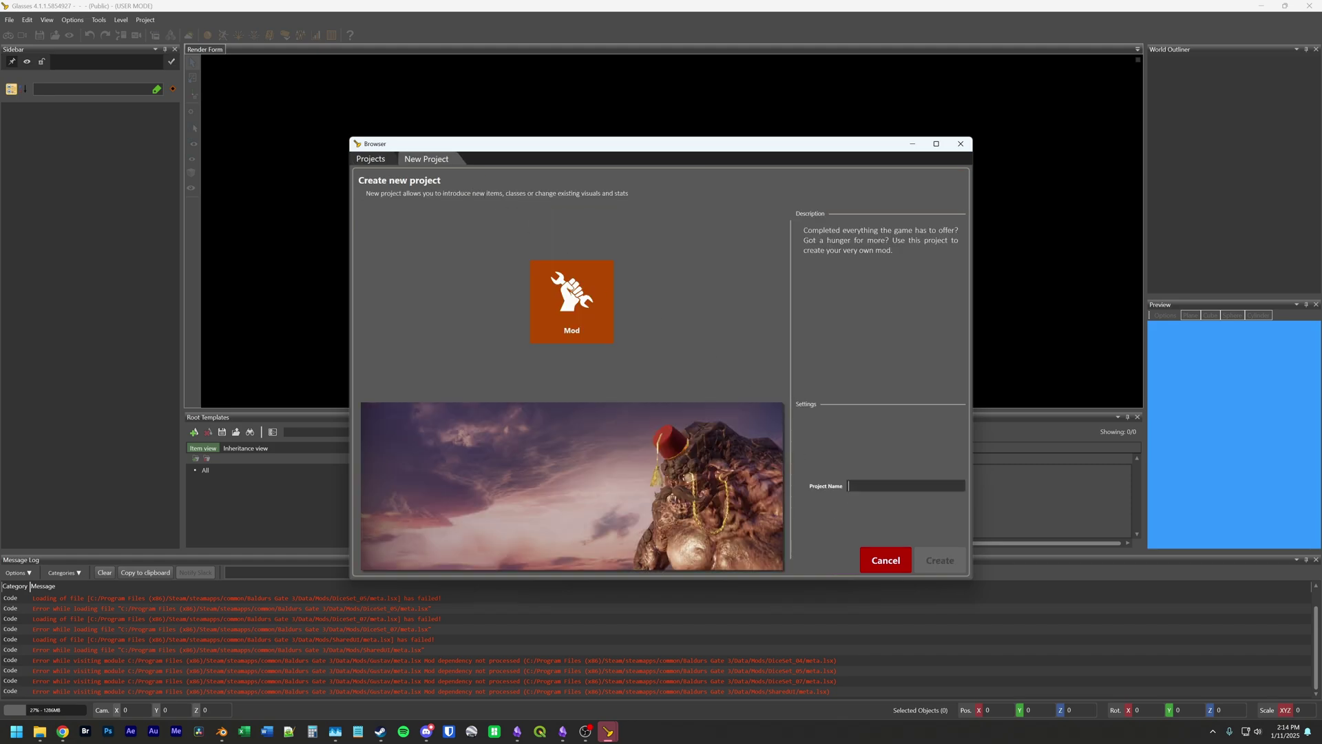
text(Tutorial)
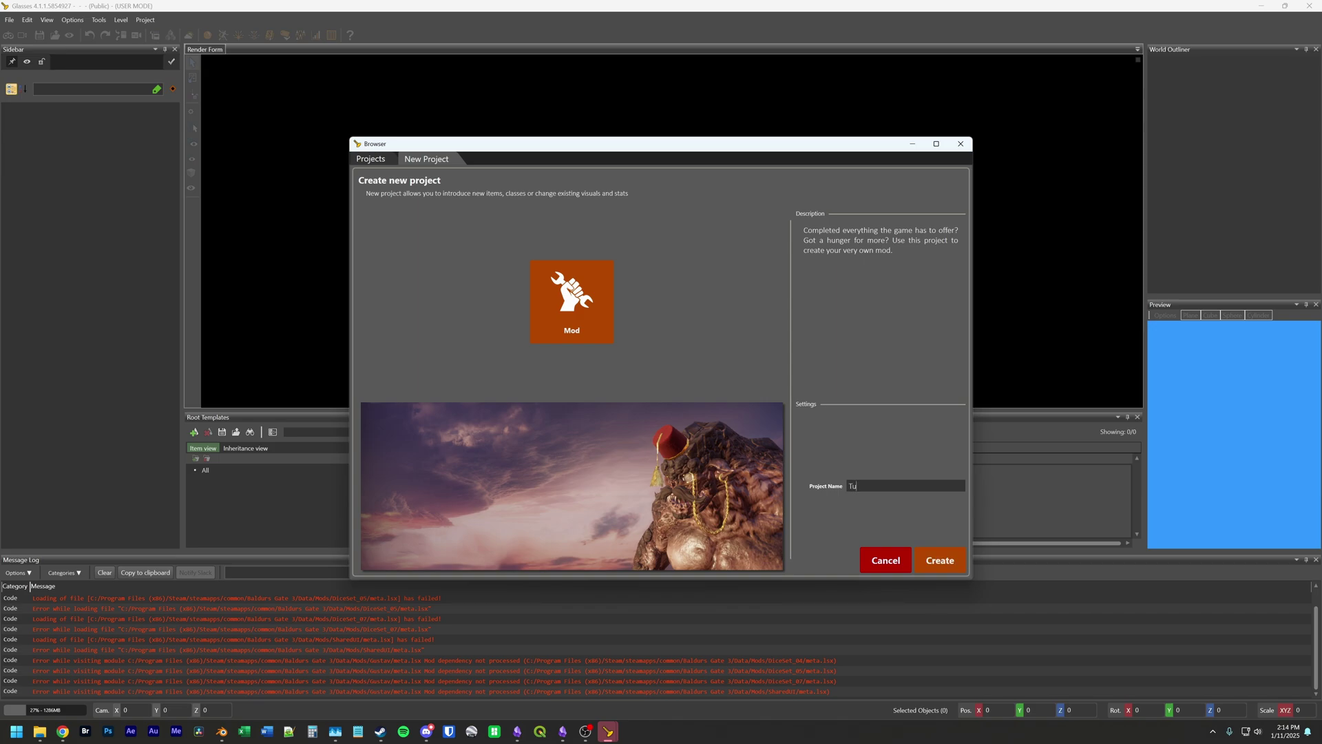
click(949, 562)
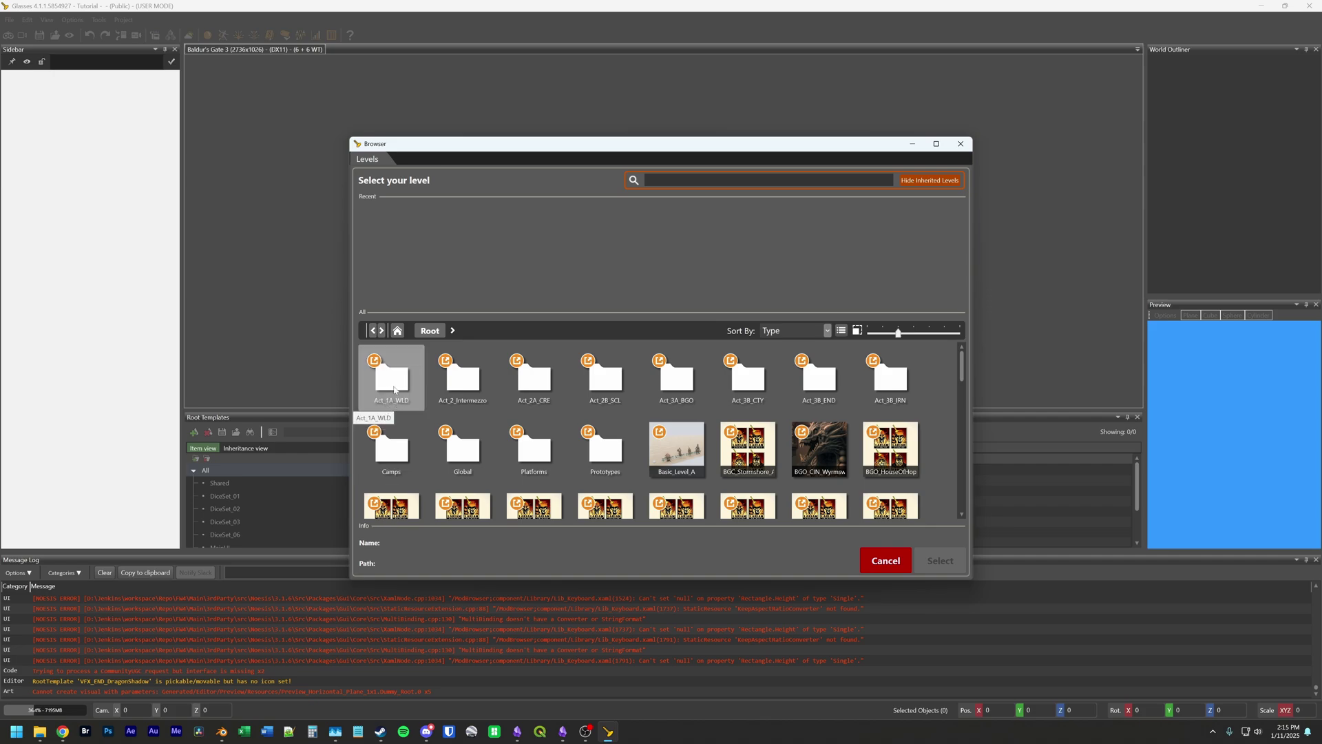
Step: Load the WLD_Crashsite_D level from the Act_1A_WLD folder
double_click(393, 382)
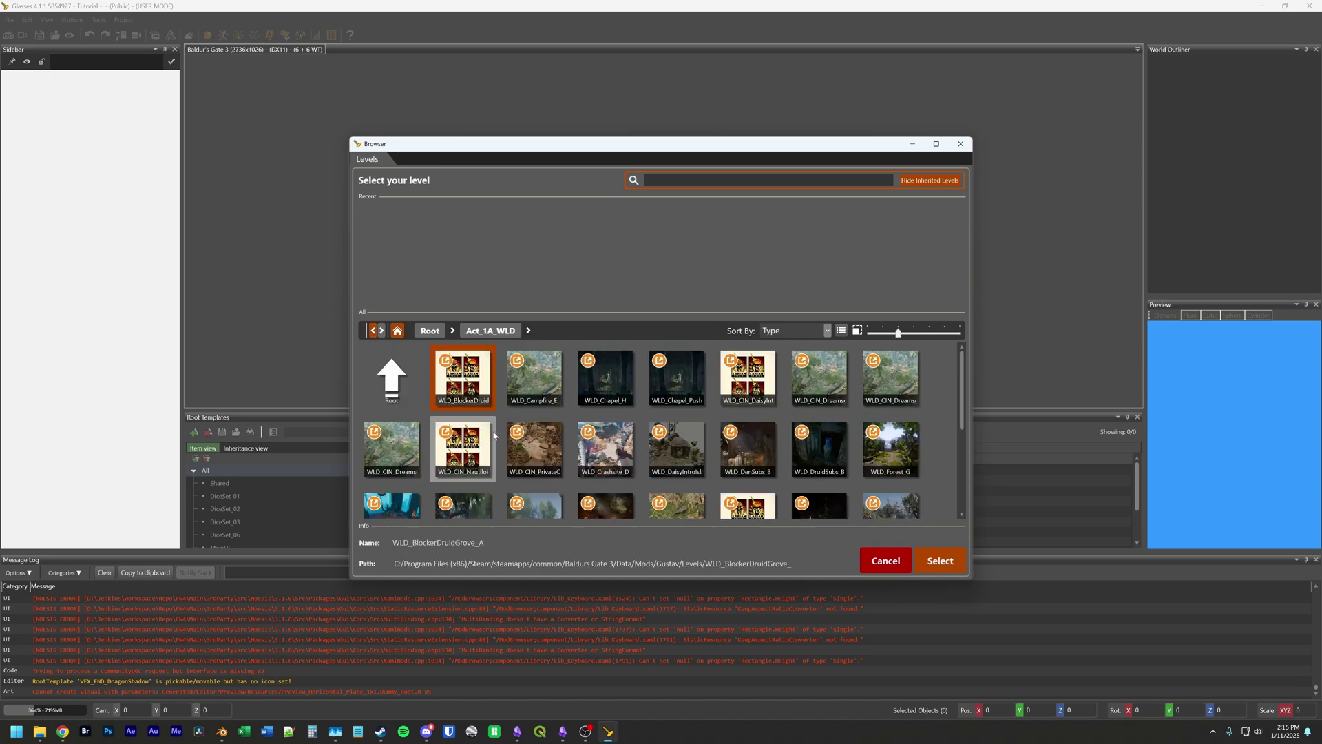
click(597, 470)
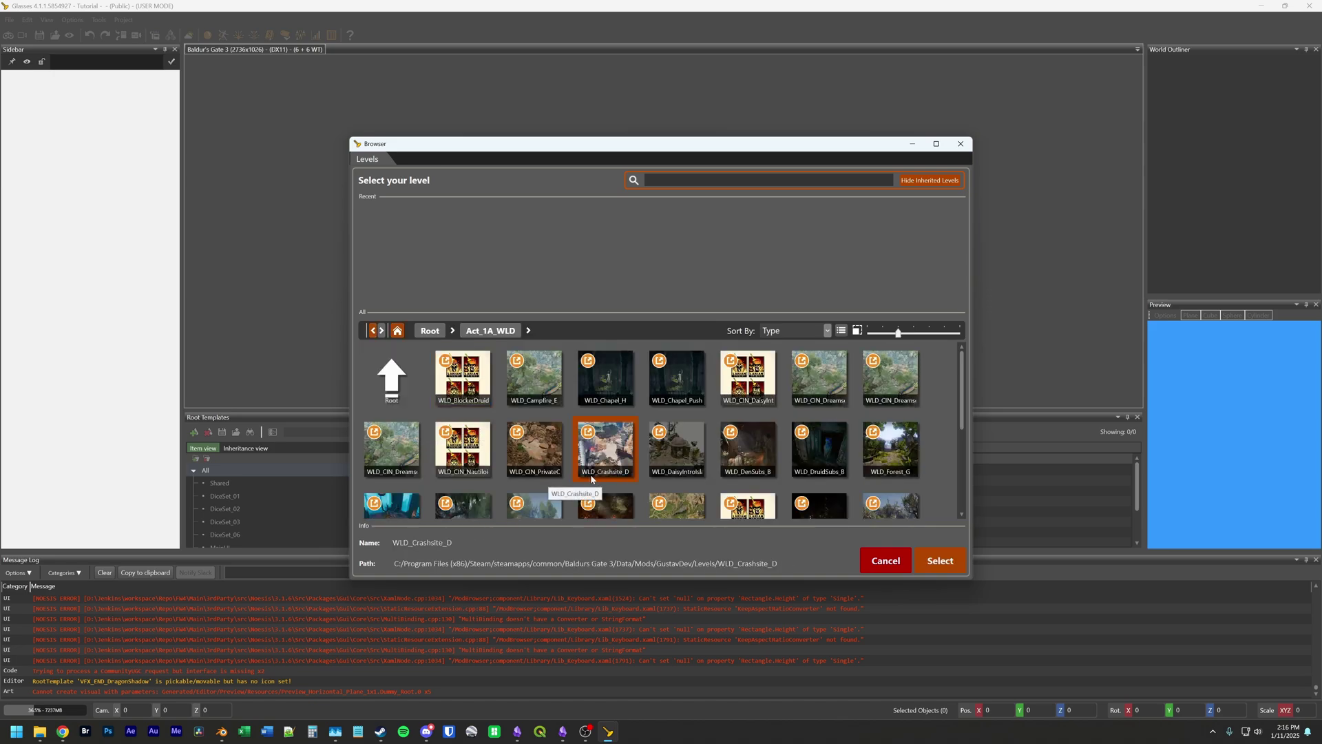
click(948, 563)
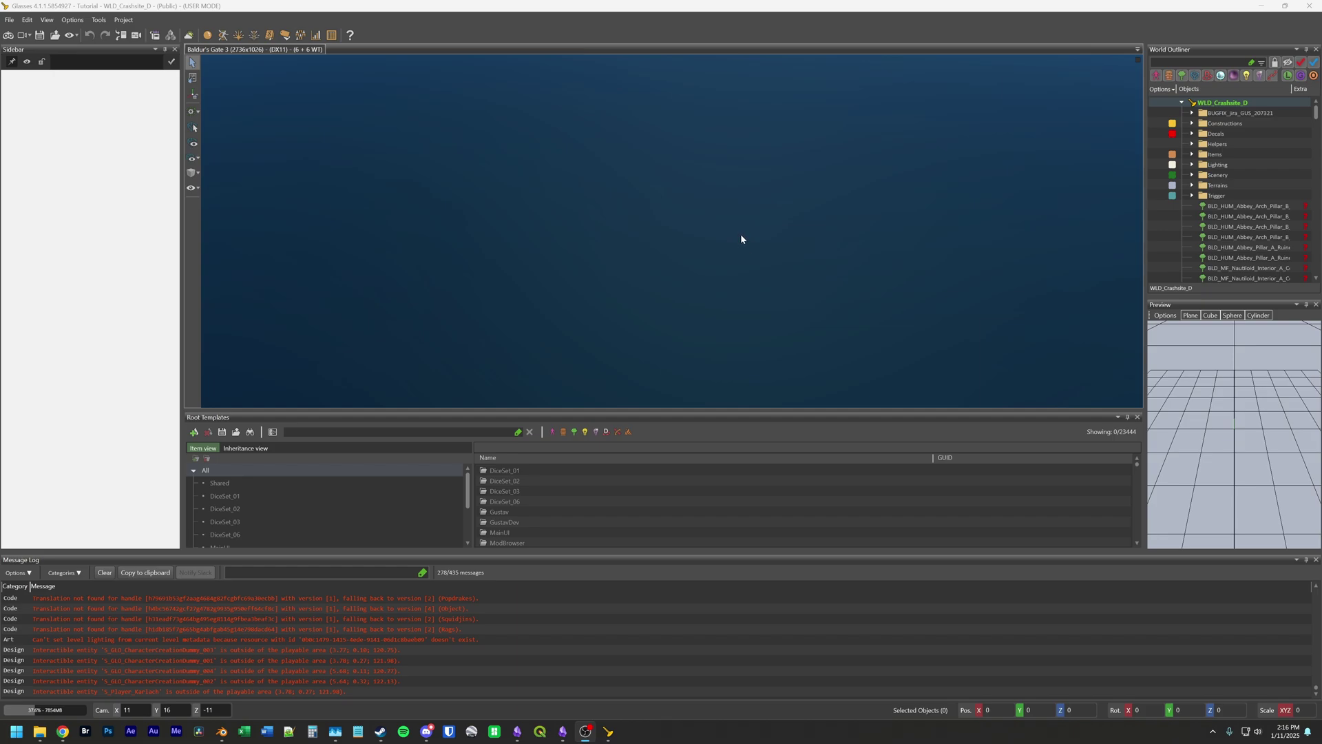
Step: Find a BLD_MF_Nautiloid_Interior scenery object in the World Outliner and jump the camera to it
right_drag(743, 235, 786, 276)
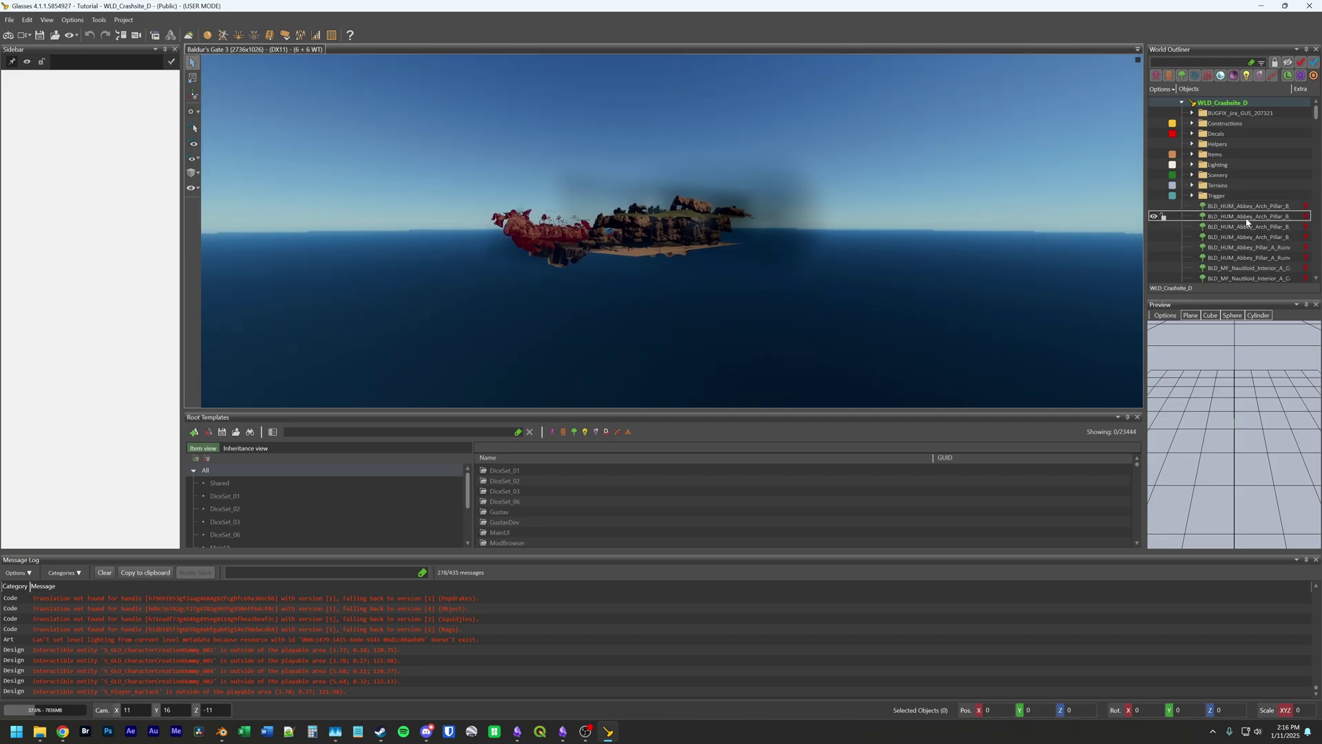
scroll(1233, 197, down, 4)
scroll(1235, 192, up, 2)
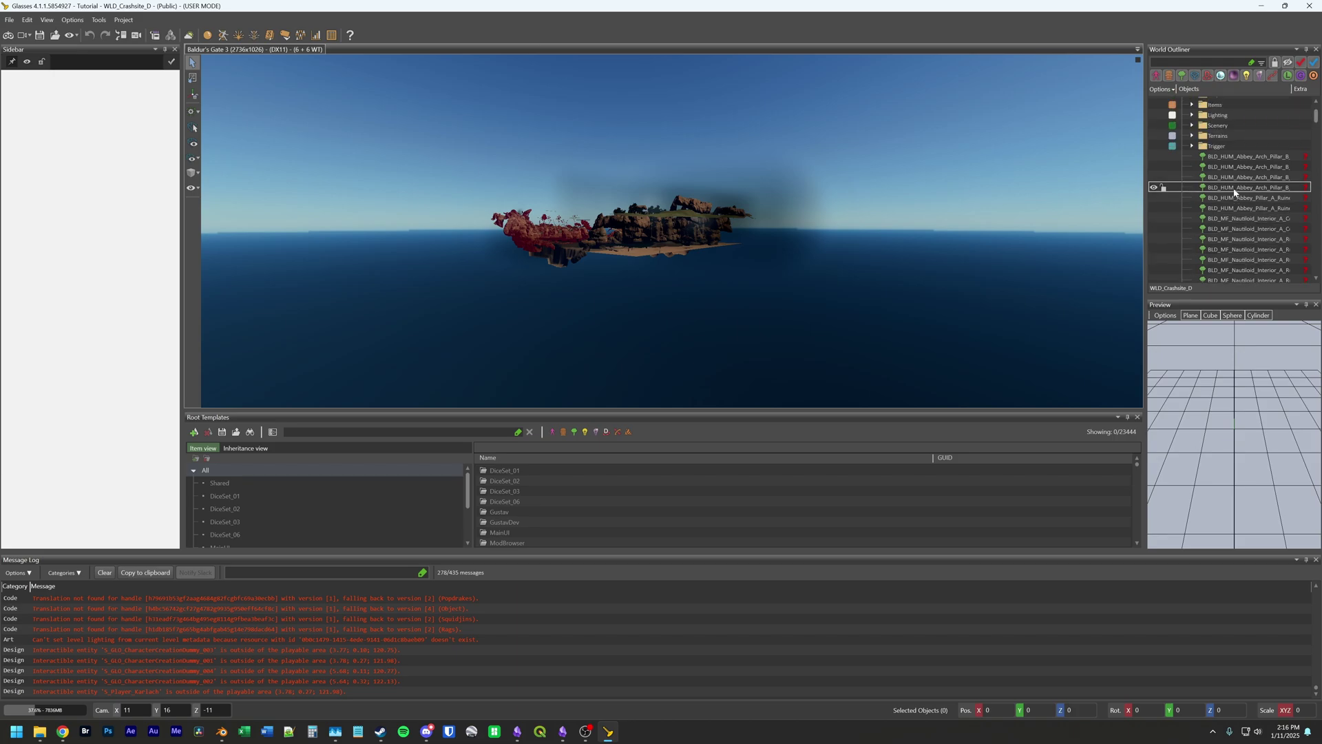
double_click(1229, 230)
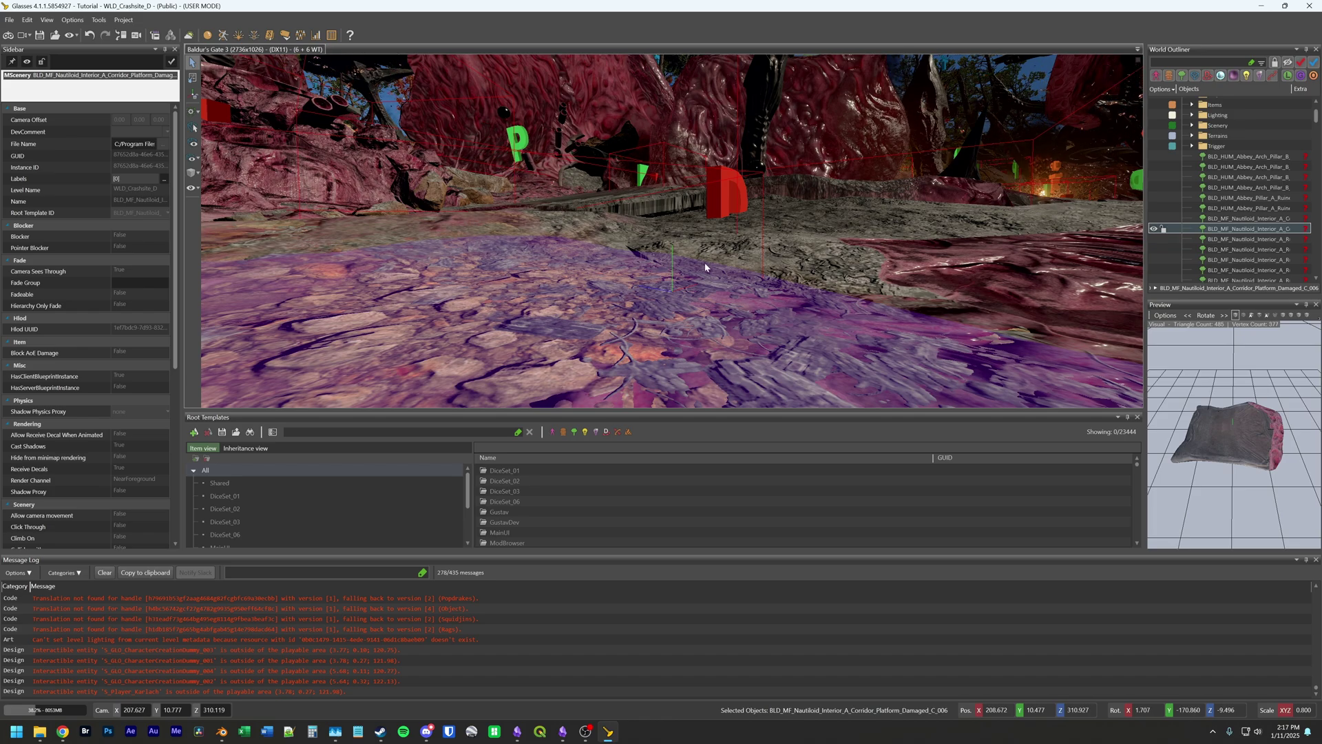
Step: Fly the camera up and around the crash site to examine the nautiloid wreck, terrain and surrounding trees
mouse_move(708, 264)
right_down()
mouse_move(684, 284)
mouse_move(718, 279)
mouse_move(693, 300)
mouse_move(767, 291)
right_up()
key(w)
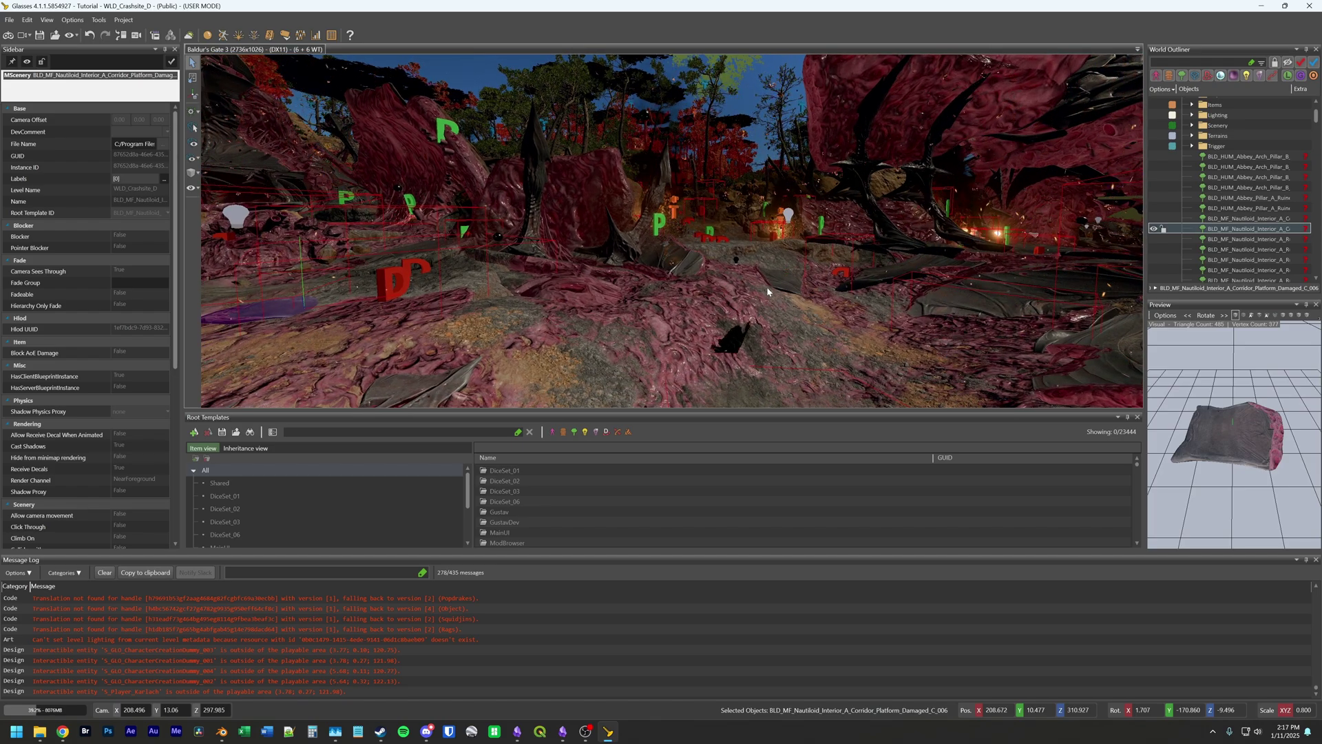
key(q)
key(e)
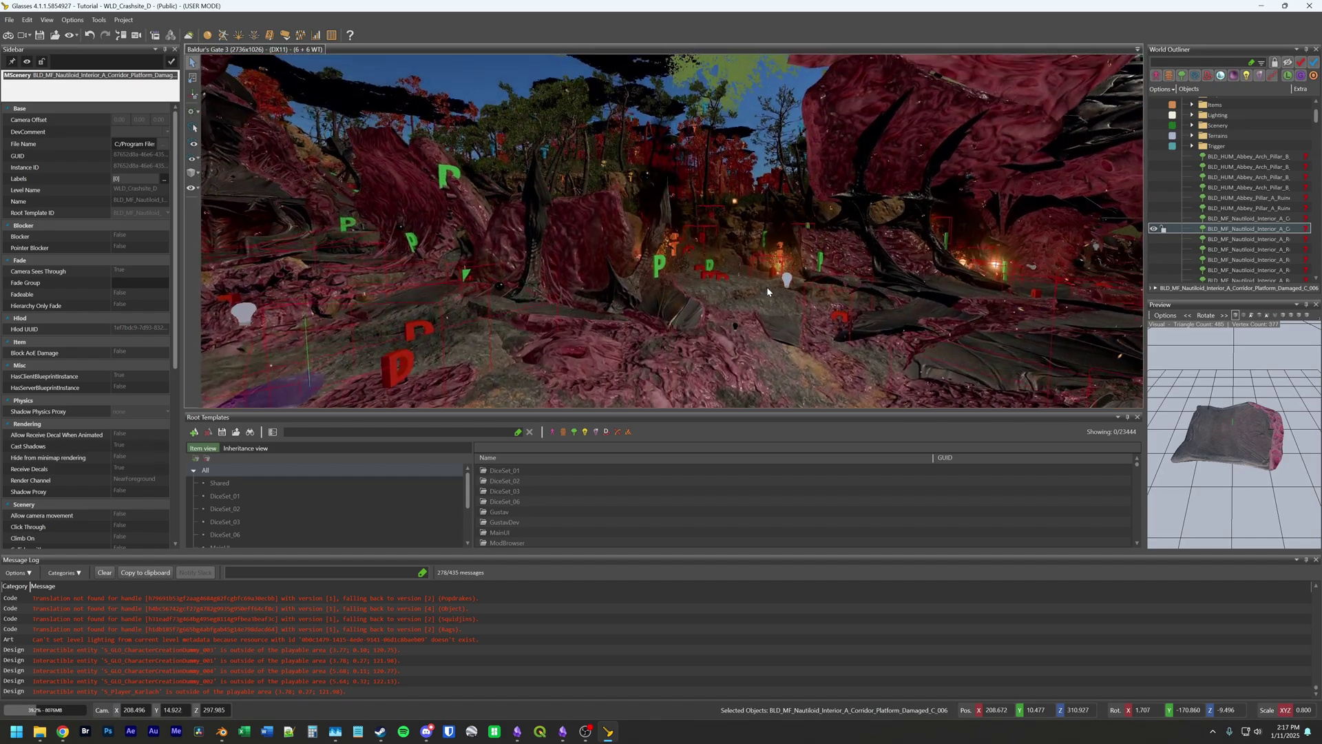
key(e)
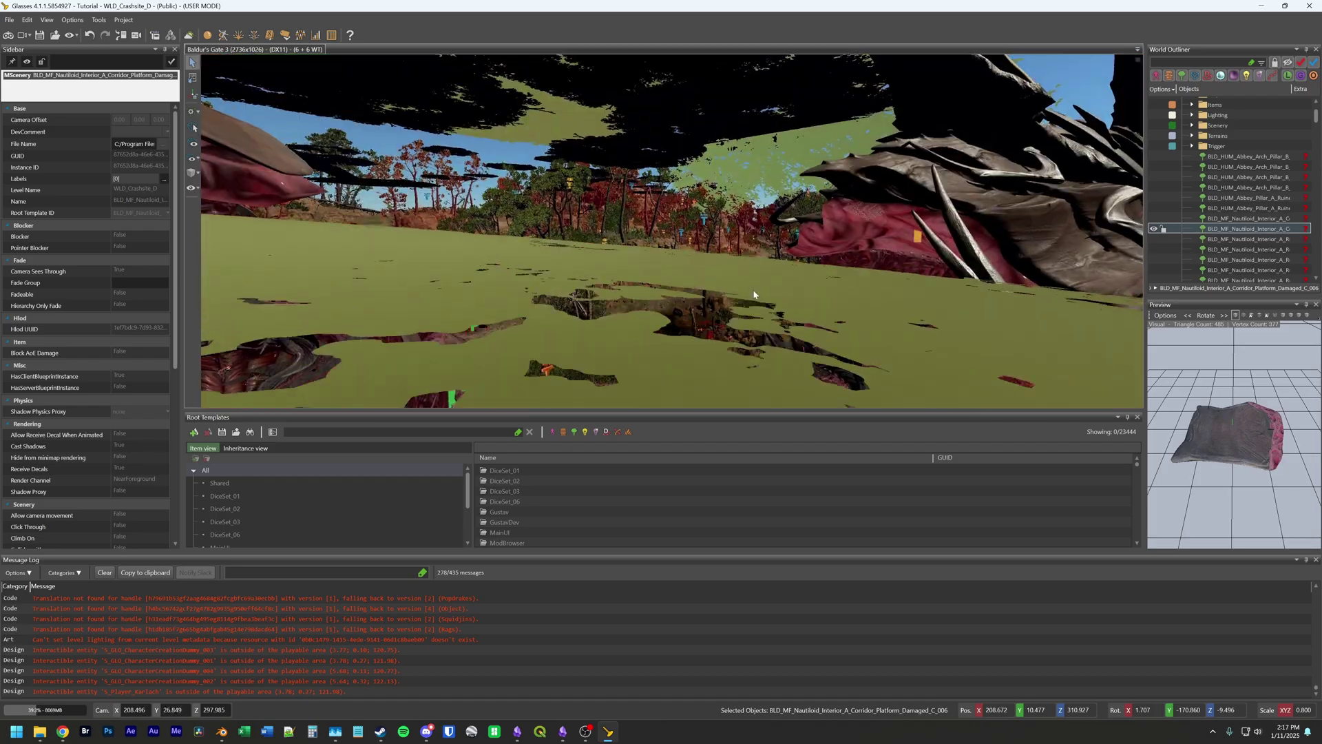
mouse_move(754, 295)
right_down()
mouse_move(679, 299)
mouse_move(556, 263)
mouse_move(619, 265)
mouse_move(640, 239)
mouse_move(622, 230)
mouse_move(650, 272)
mouse_move(770, 310)
right_up()
key(s)
key(q)
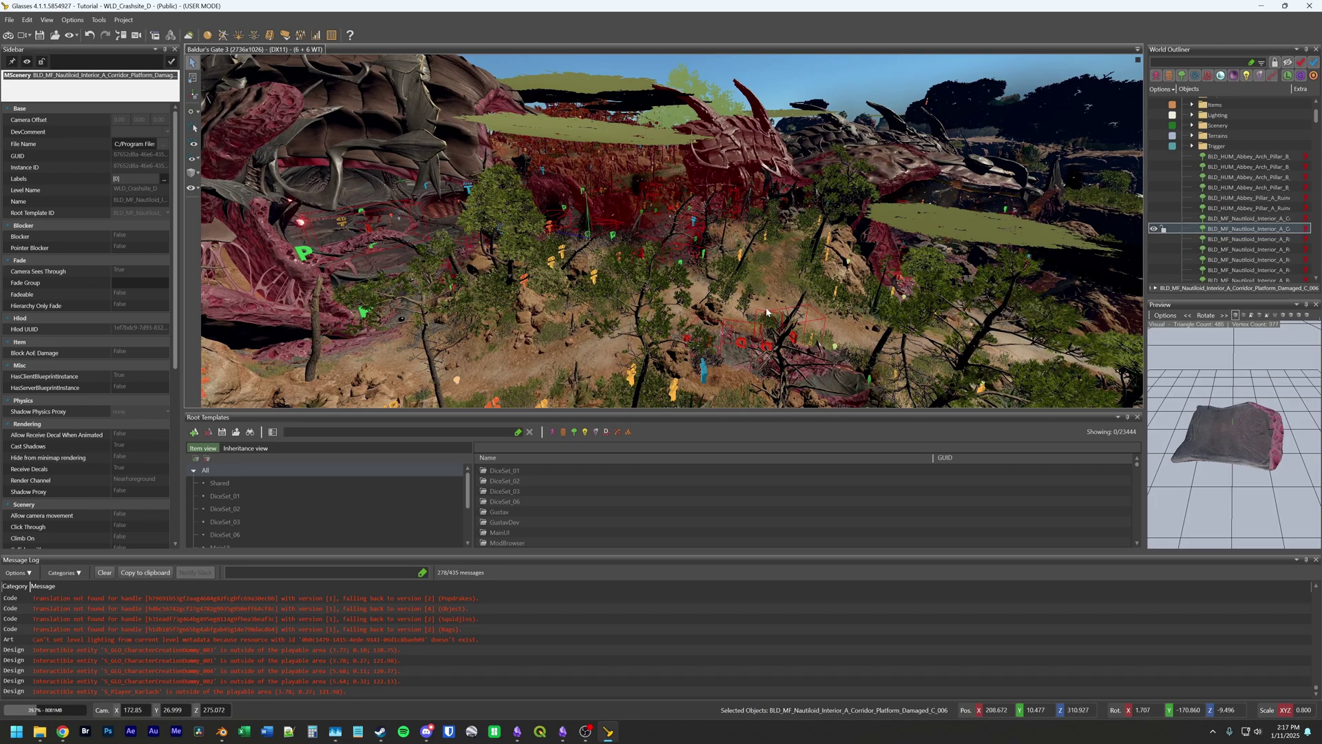
right_drag(766, 312, 759, 335)
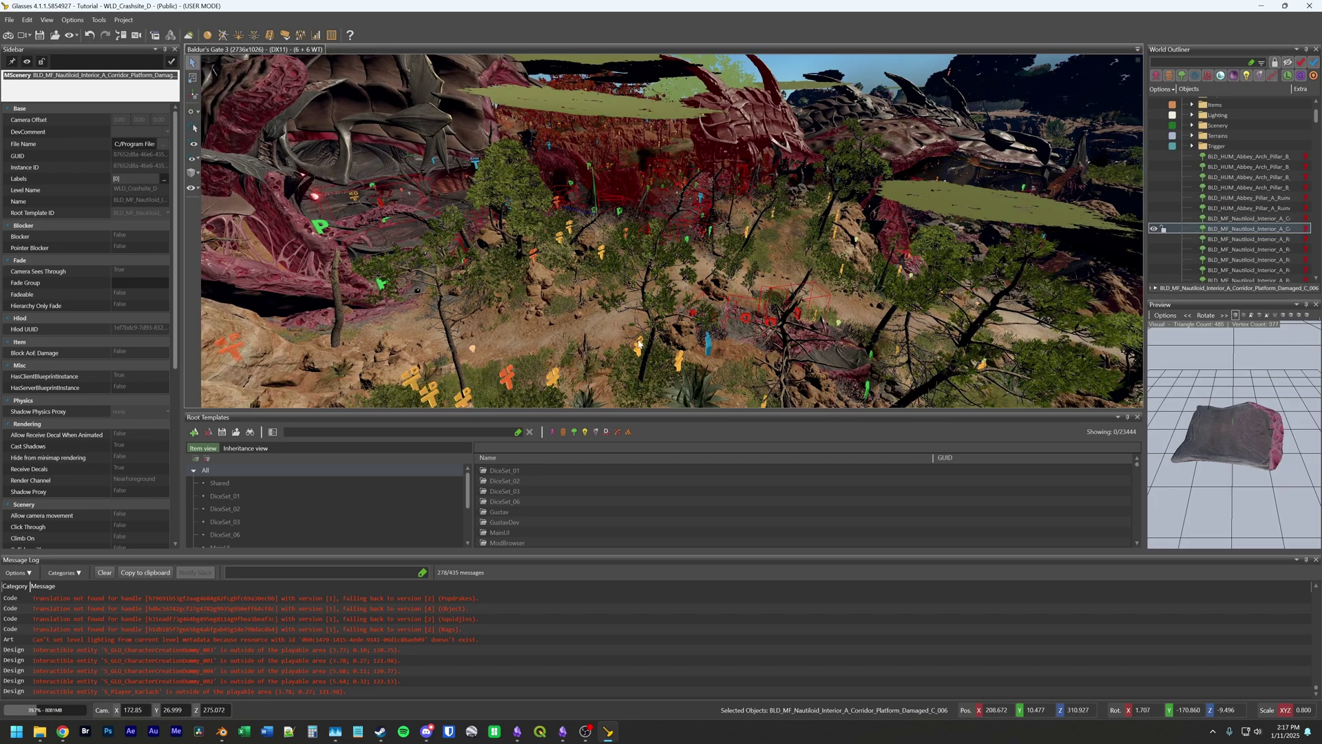
Step: Select two pine trees in the crash site in turn, rotate the second one's preview model, and look around the area
click(507, 362)
click(451, 350)
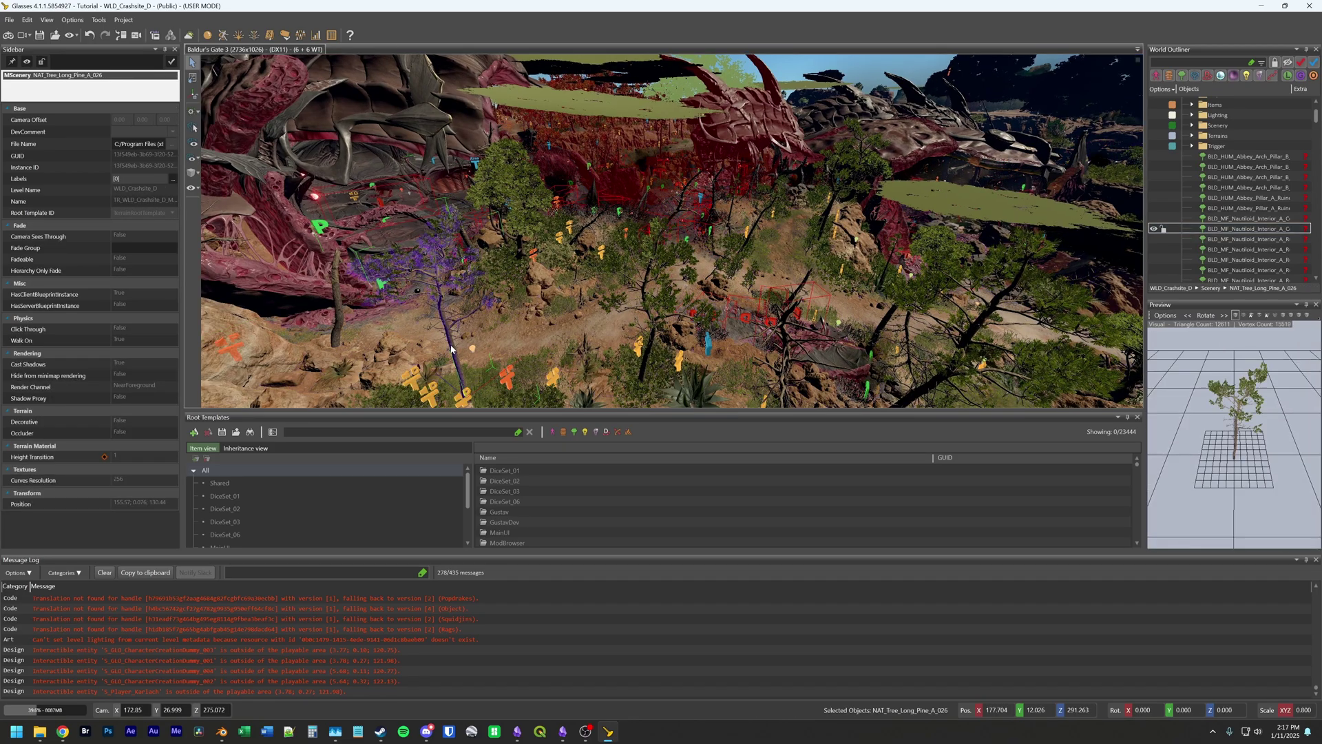
click(646, 368)
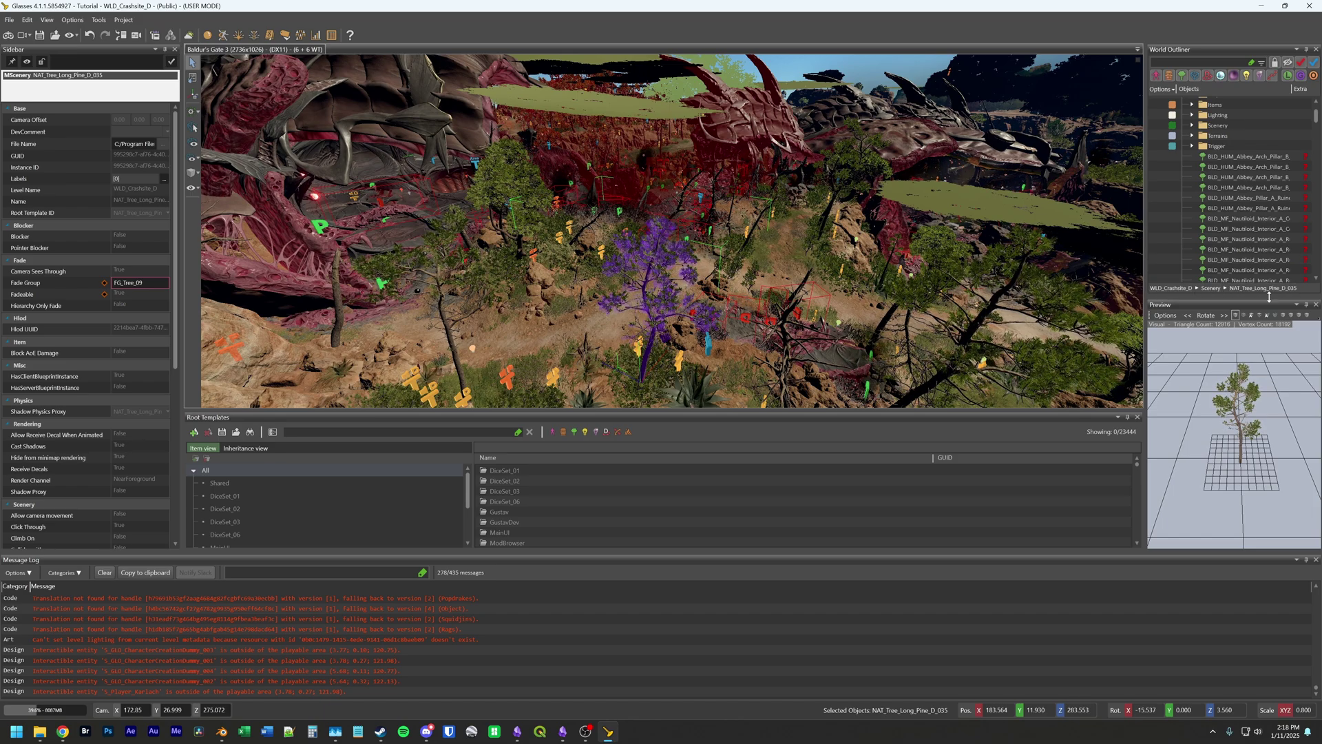
drag(1242, 436, 1277, 438)
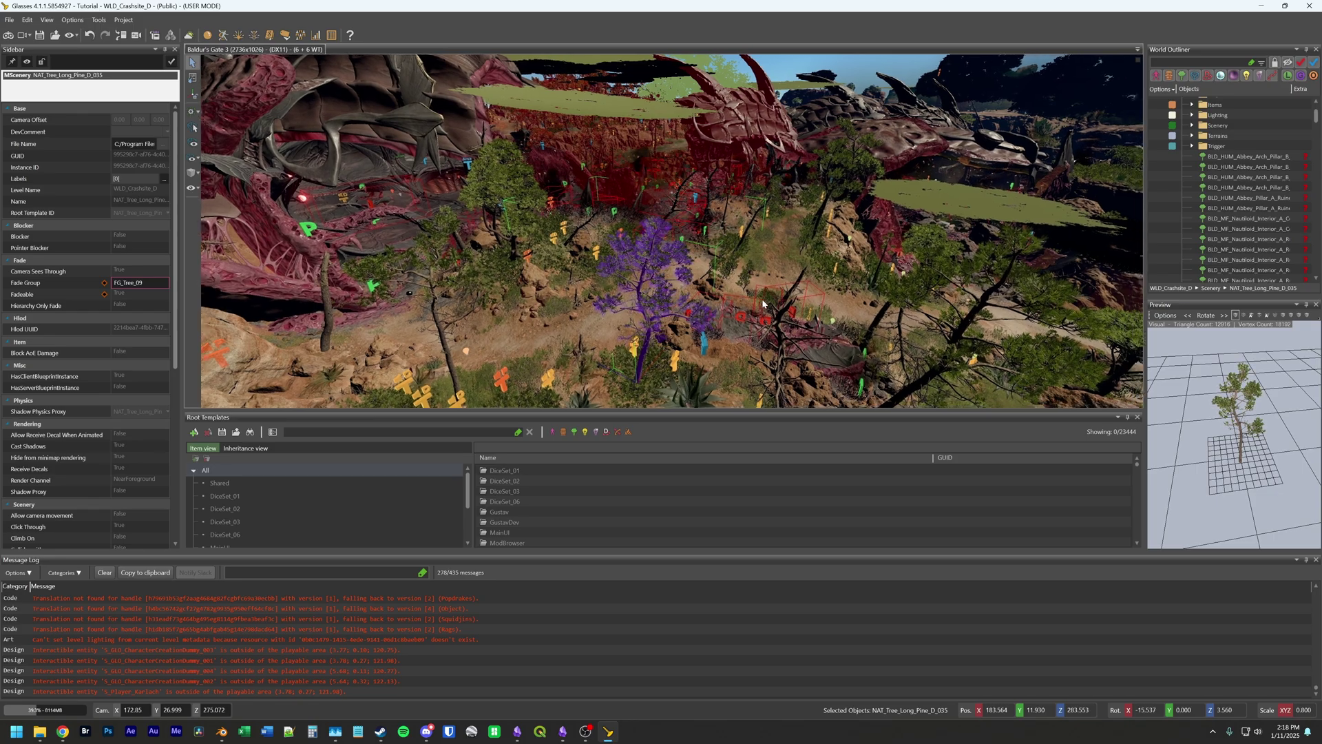
right_drag(764, 310, 669, 231)
key(w)
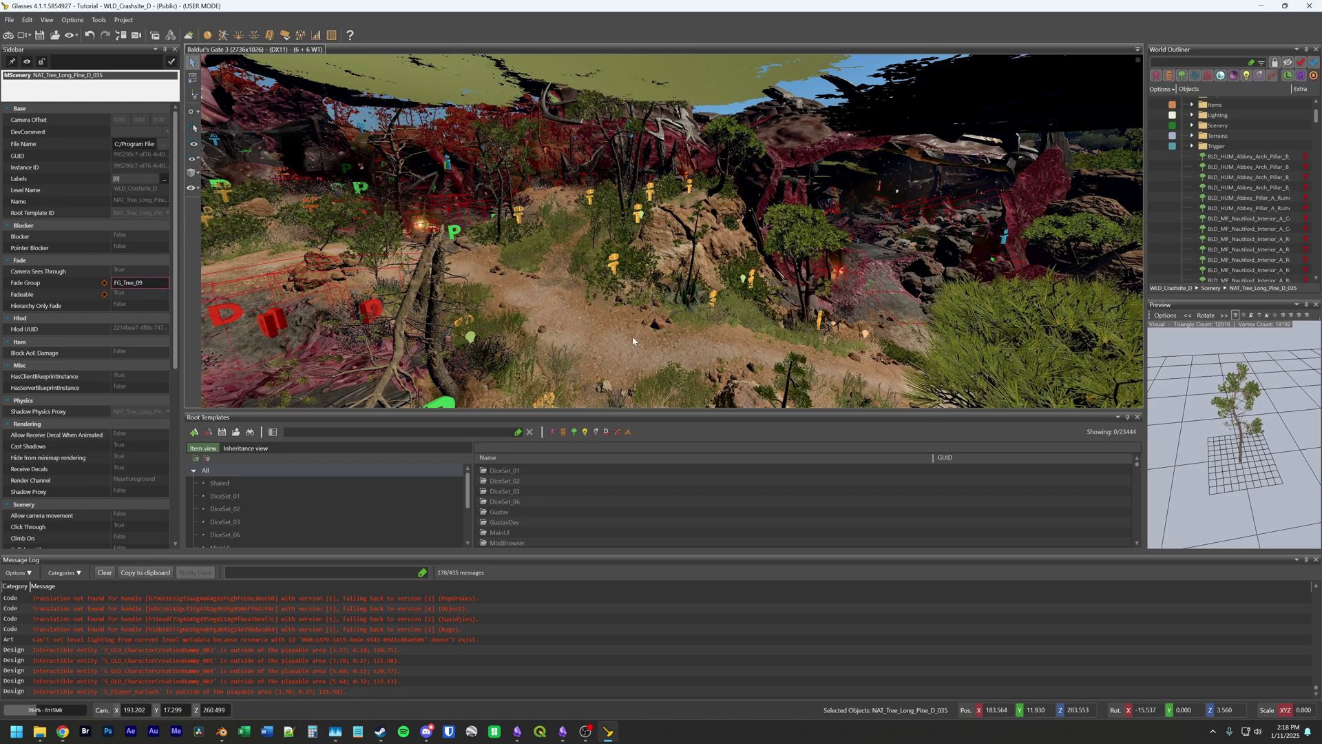
Step: Load the CMP_Minthara_A level from the Camps folder
click(9, 20)
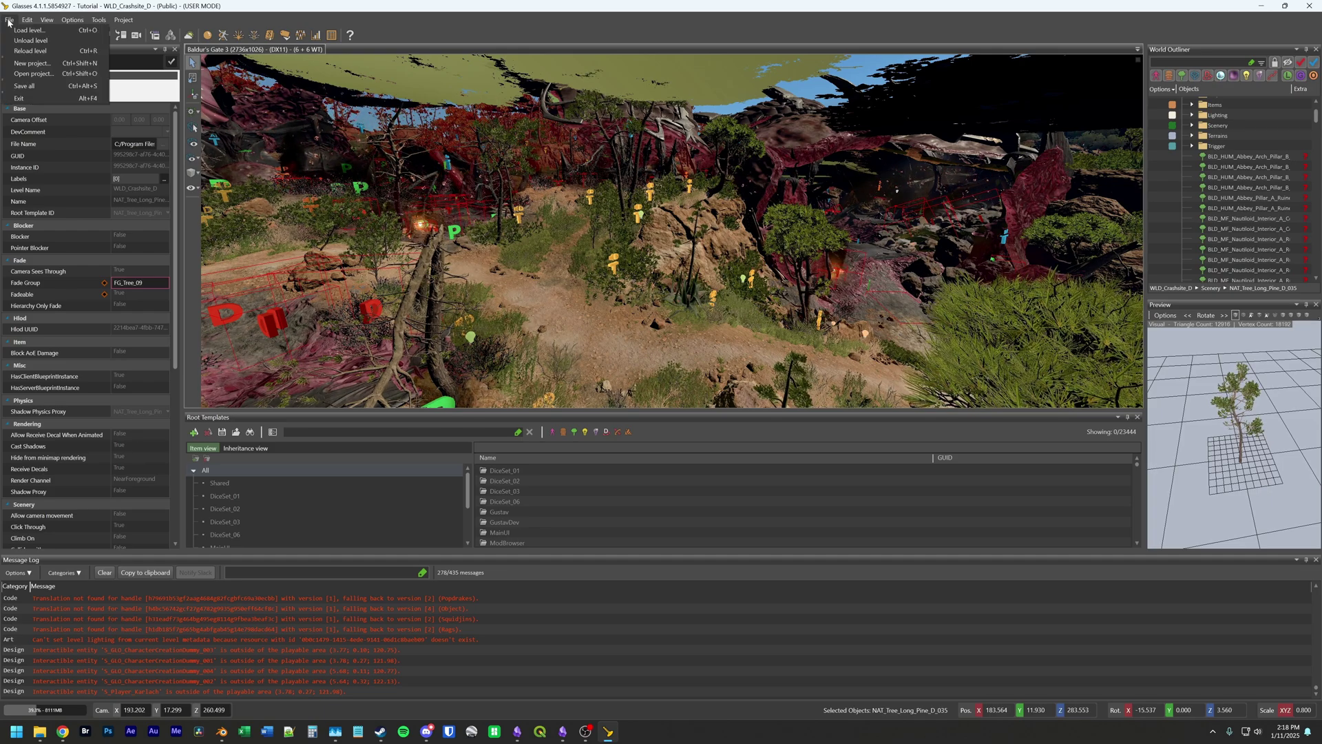
click(26, 31)
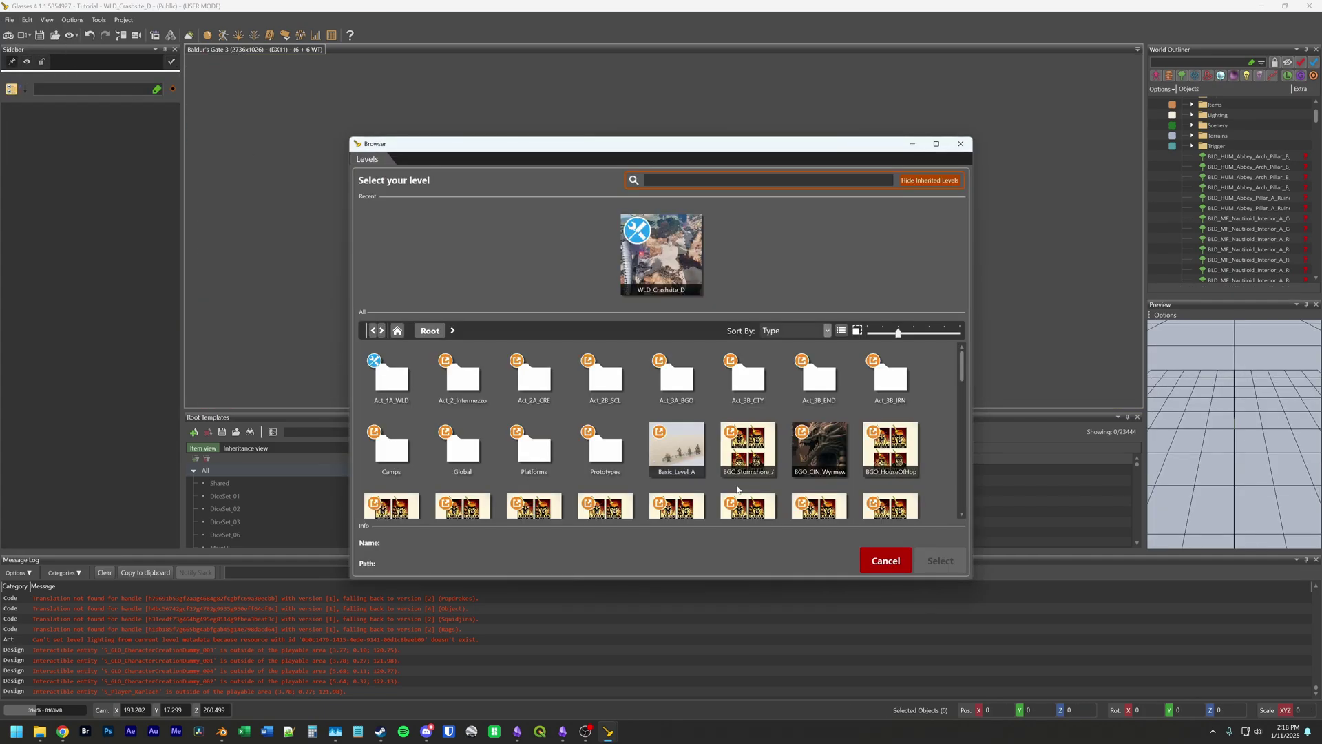
click(680, 459)
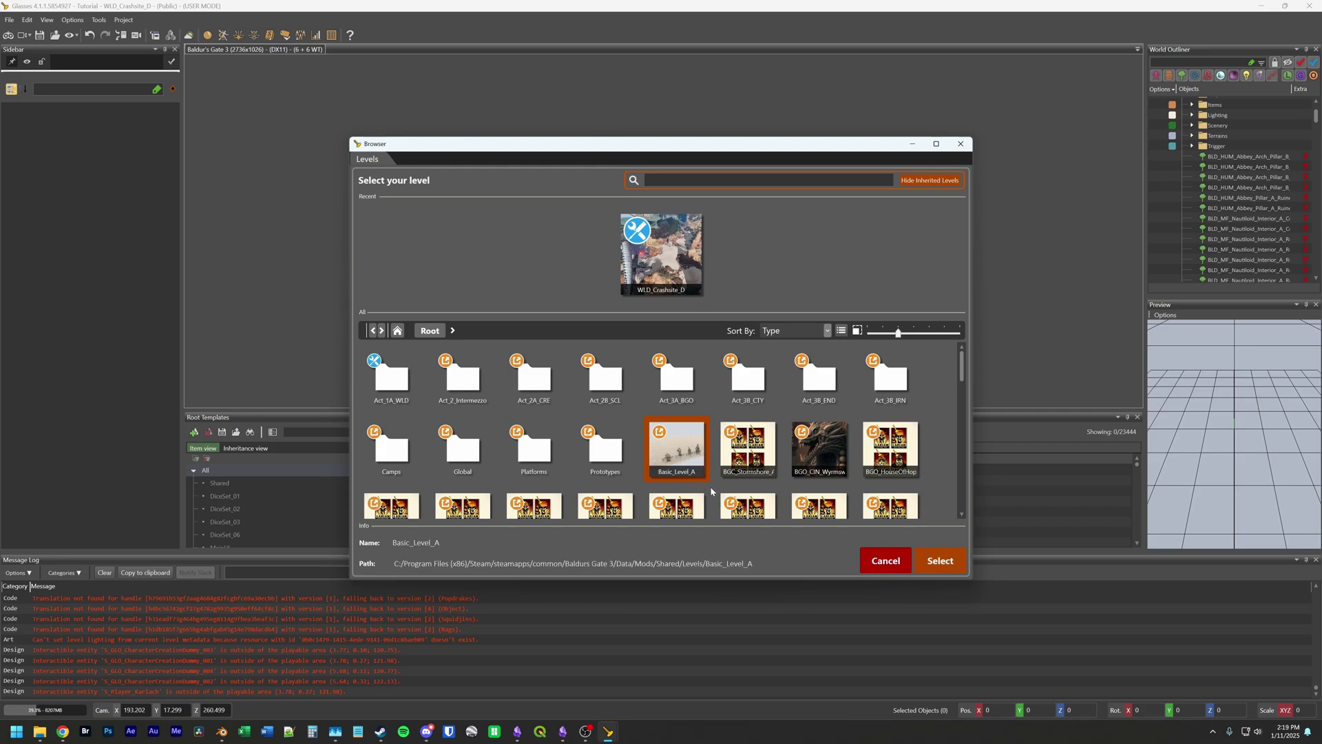
double_click(399, 454)
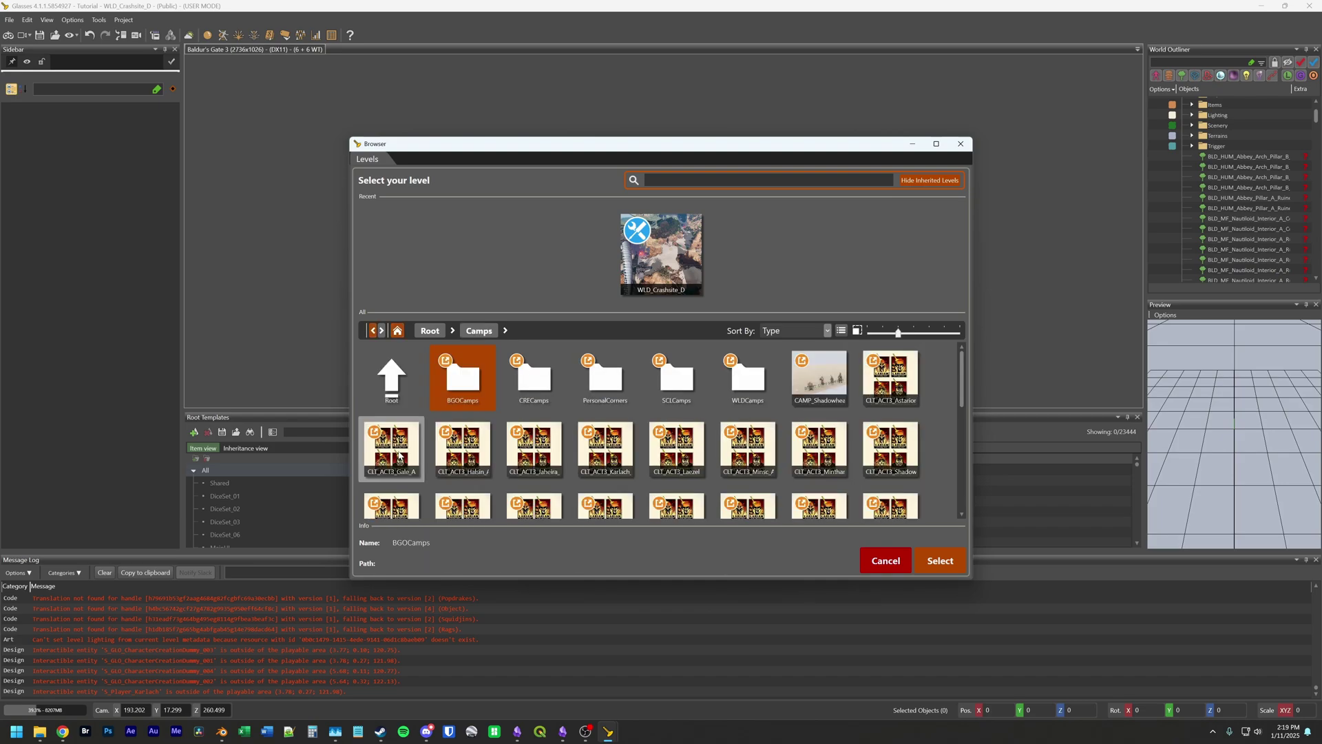
scroll(758, 454, down, 5)
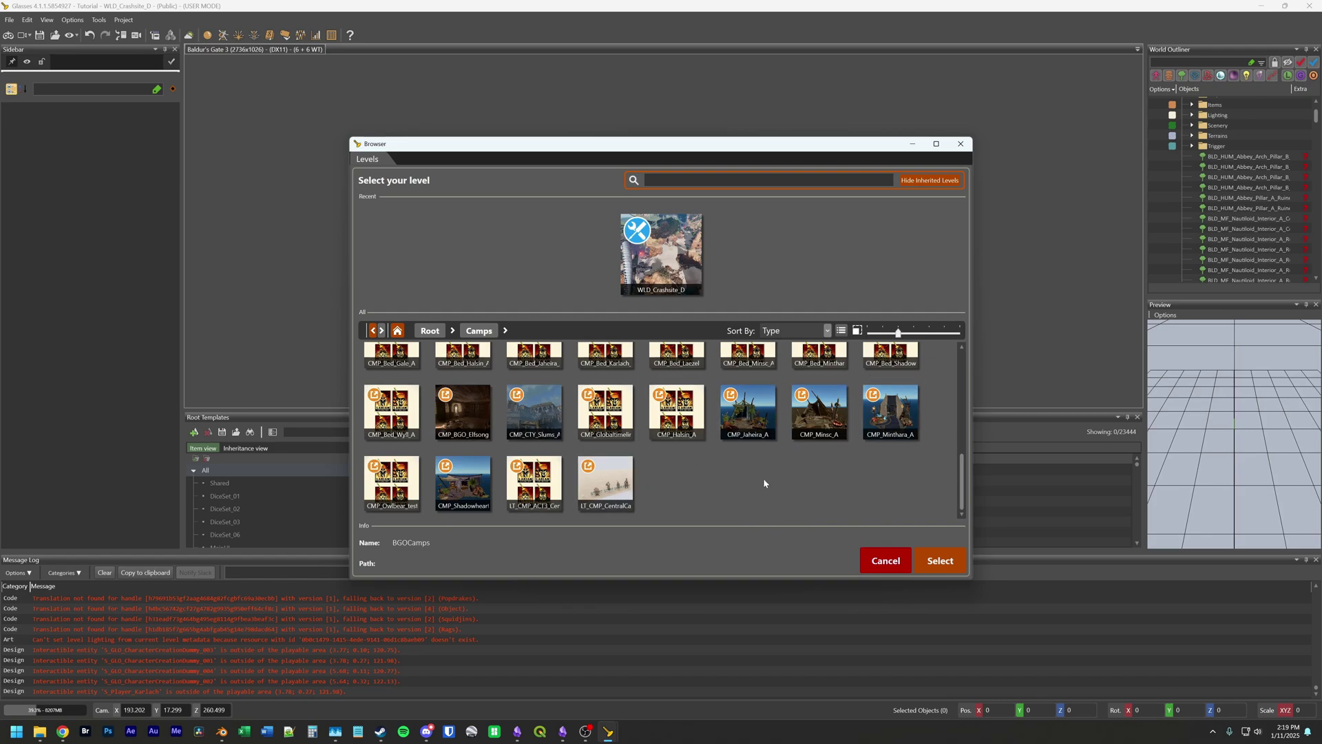
click(890, 411)
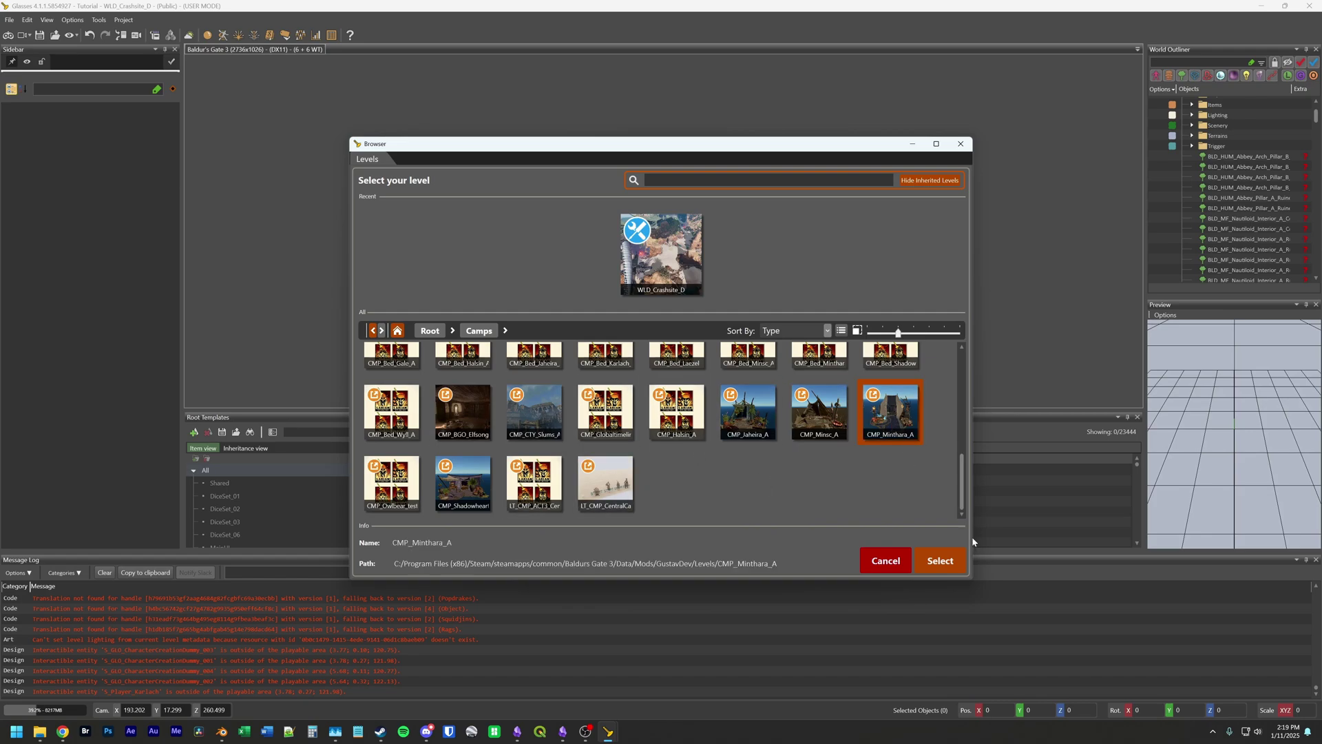
click(941, 560)
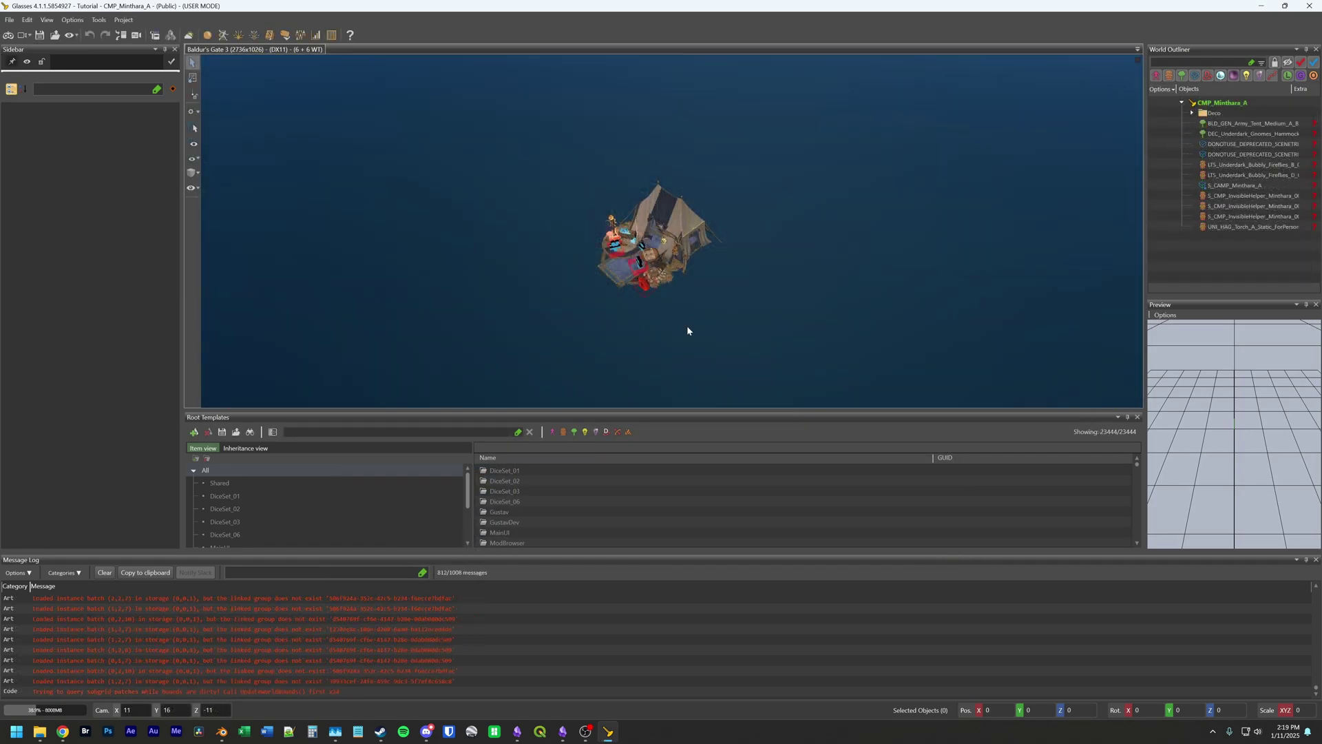
Step: Bring the camp tent into close view and select its top and bottom pieces in turn to inspect their preview models
right_drag(677, 315, 675, 343)
key(a)
key(s)
scroll(677, 346, up, 5)
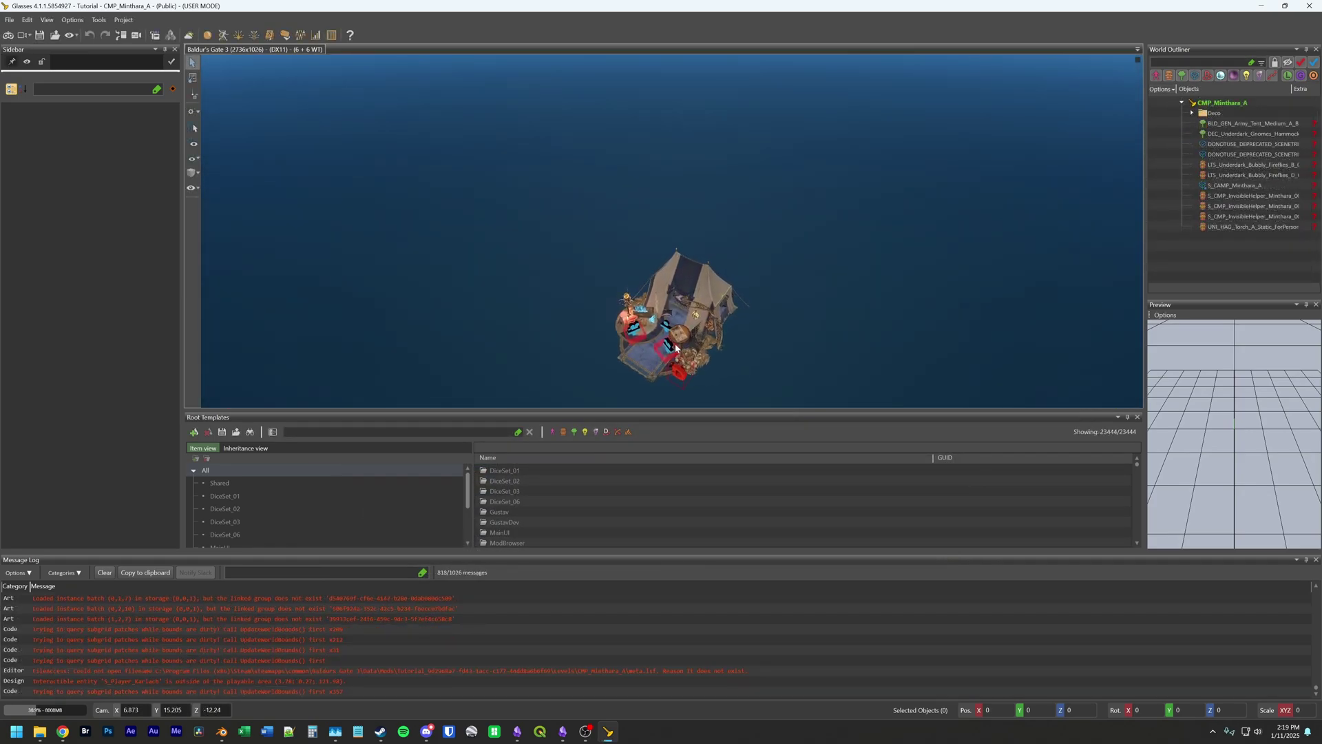
middle_drag(682, 344, 682, 281)
right_drag(681, 281, 661, 200)
click(661, 186)
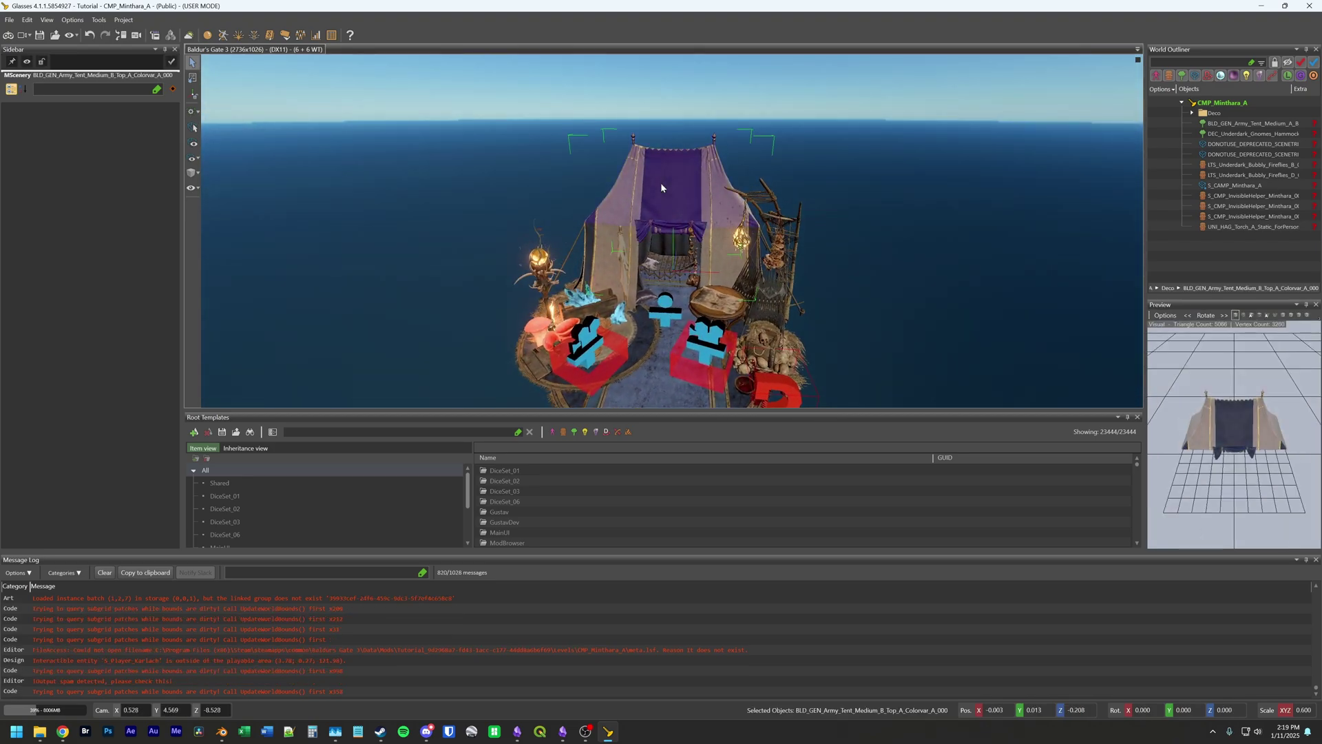
click(718, 263)
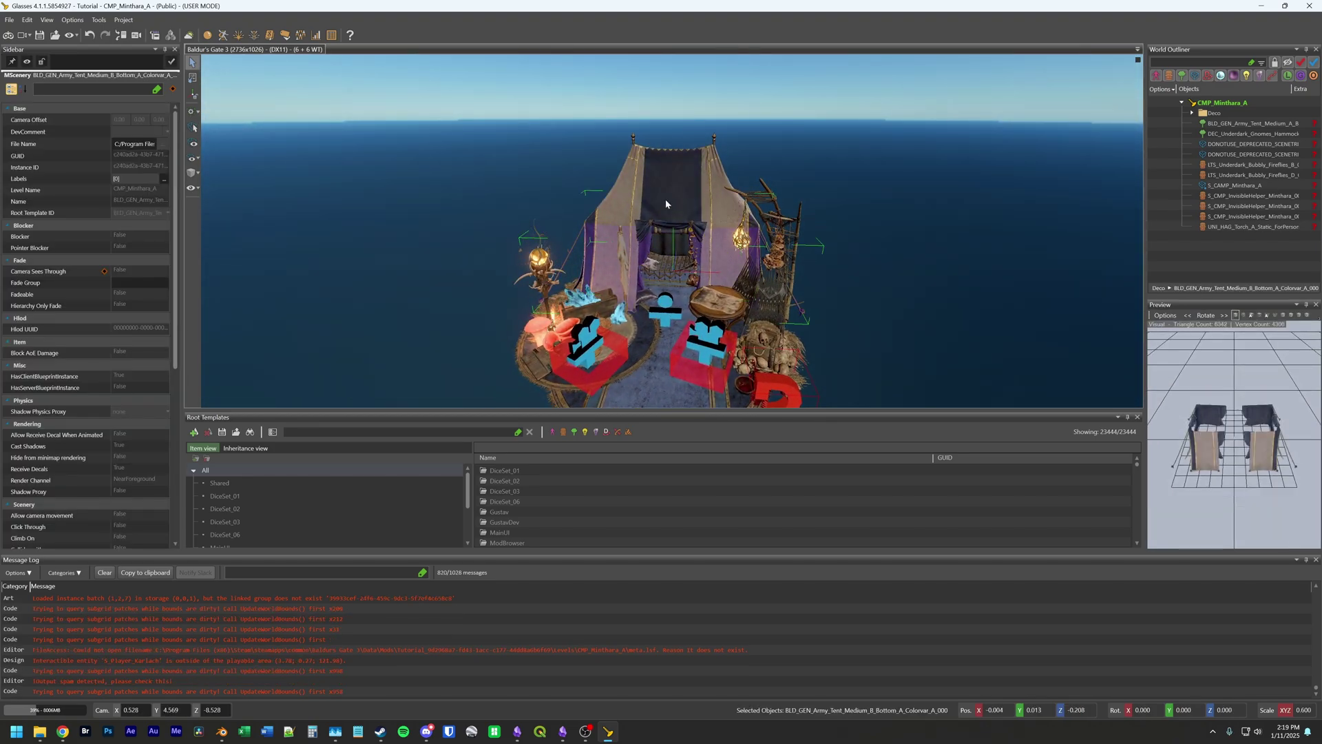
Step: Select the tent's top piece again and widen the World Outliner and Preview area to fit its full object name
click(666, 201)
click(717, 267)
click(697, 198)
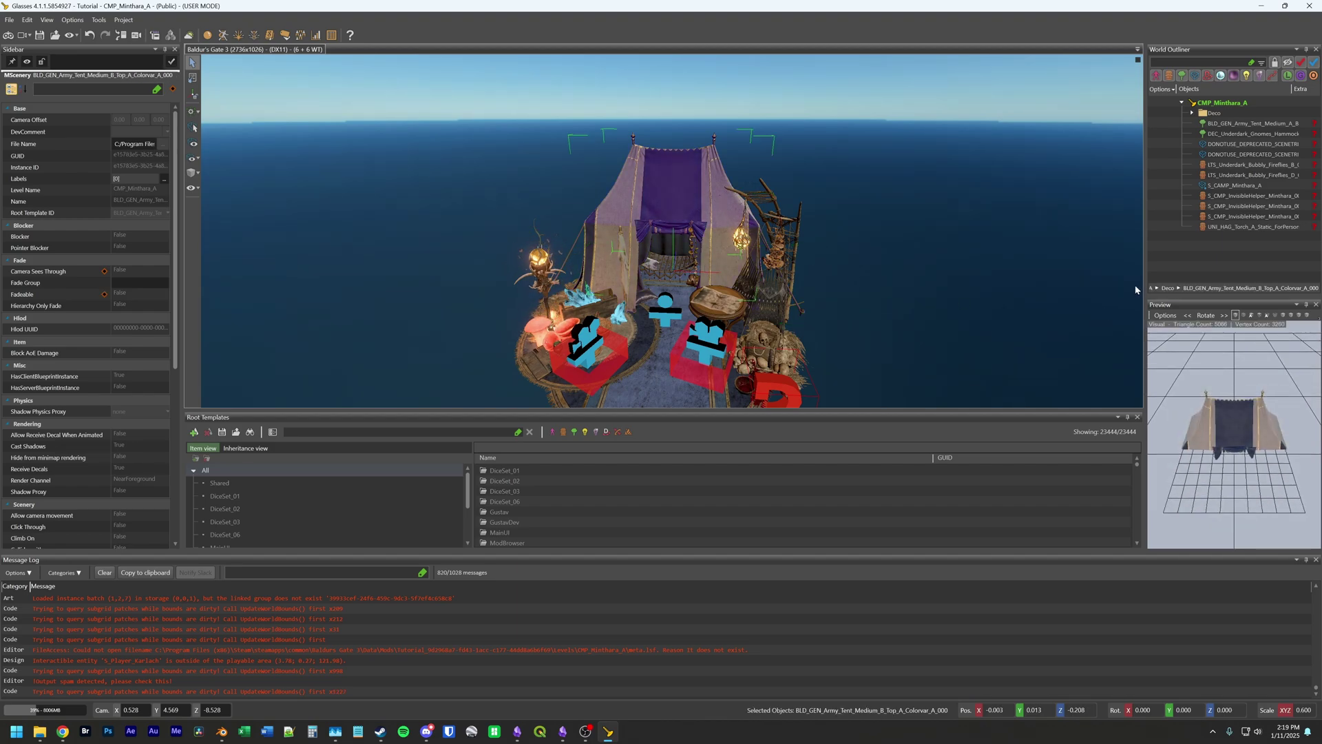
drag(1145, 271, 1055, 275)
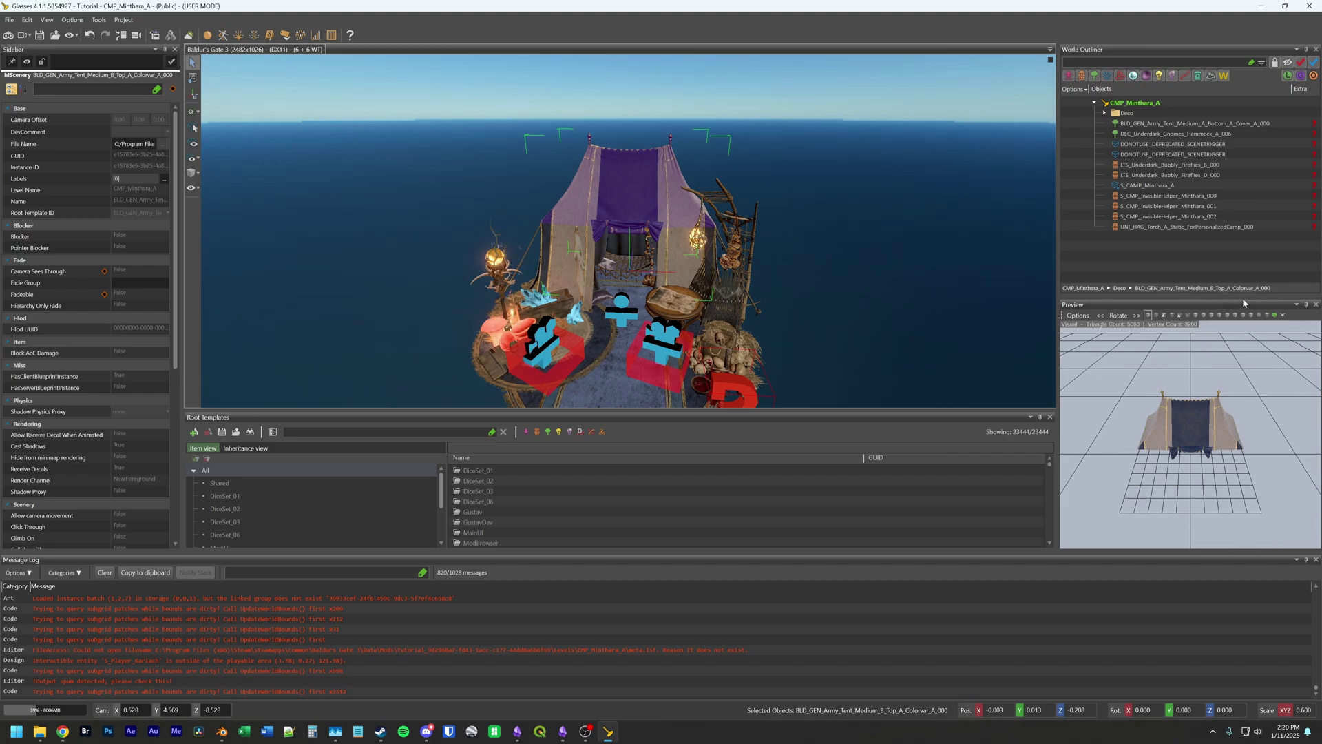
Step: Select the camp's map, round wooden table and skull in turn, and rotate the skull's preview model to inspect it
click(689, 308)
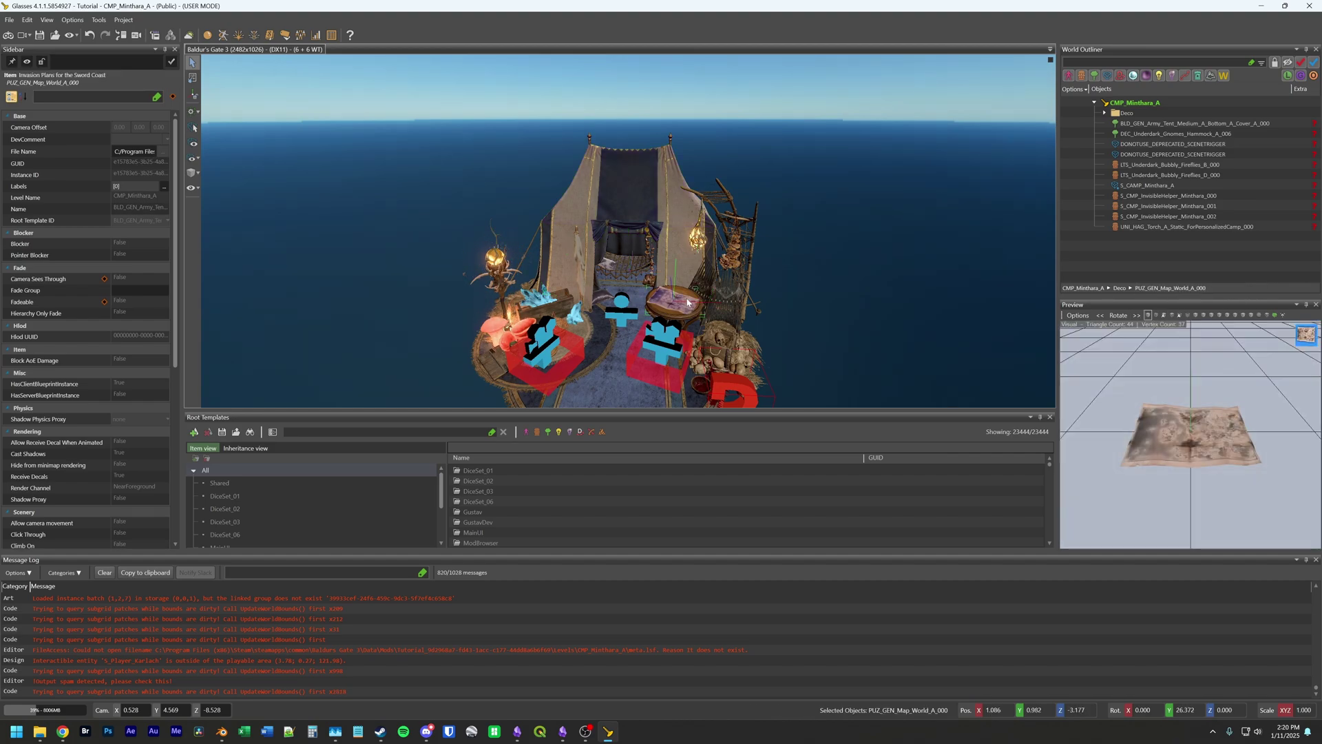
click(688, 303)
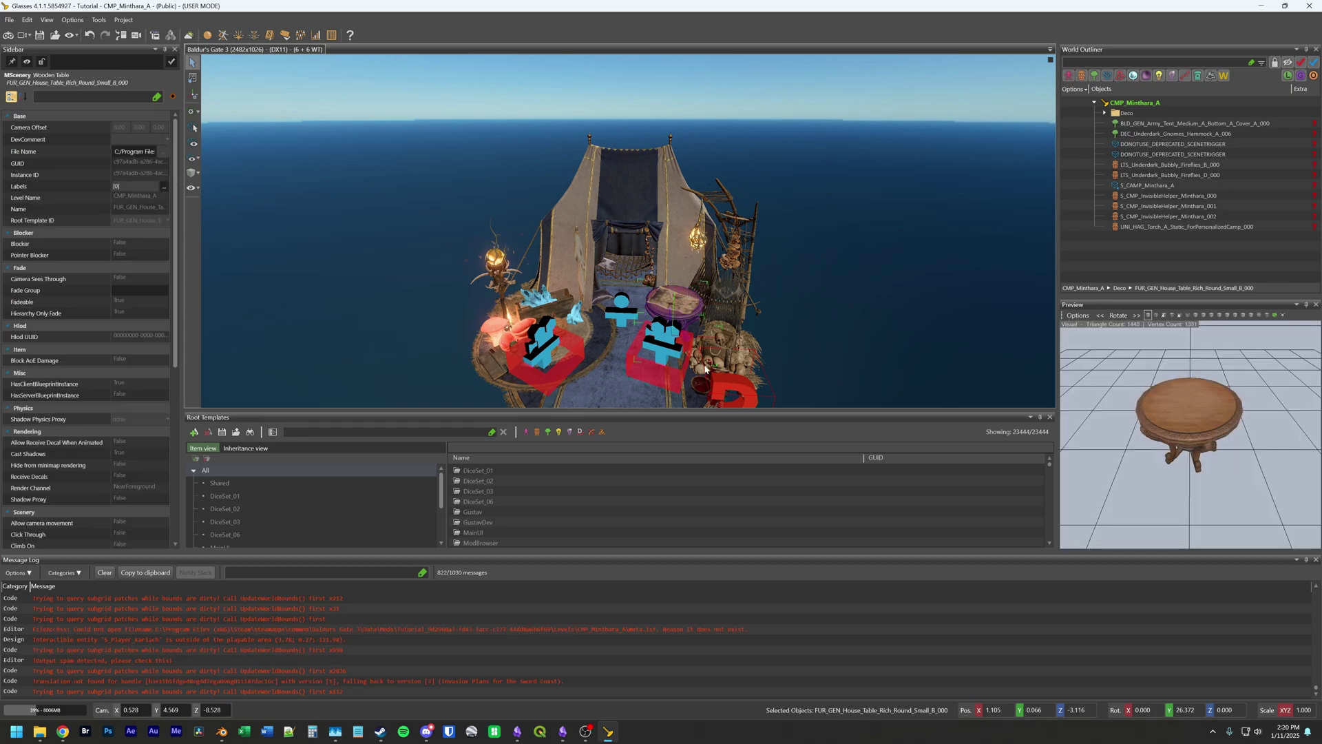
click(716, 345)
click(717, 346)
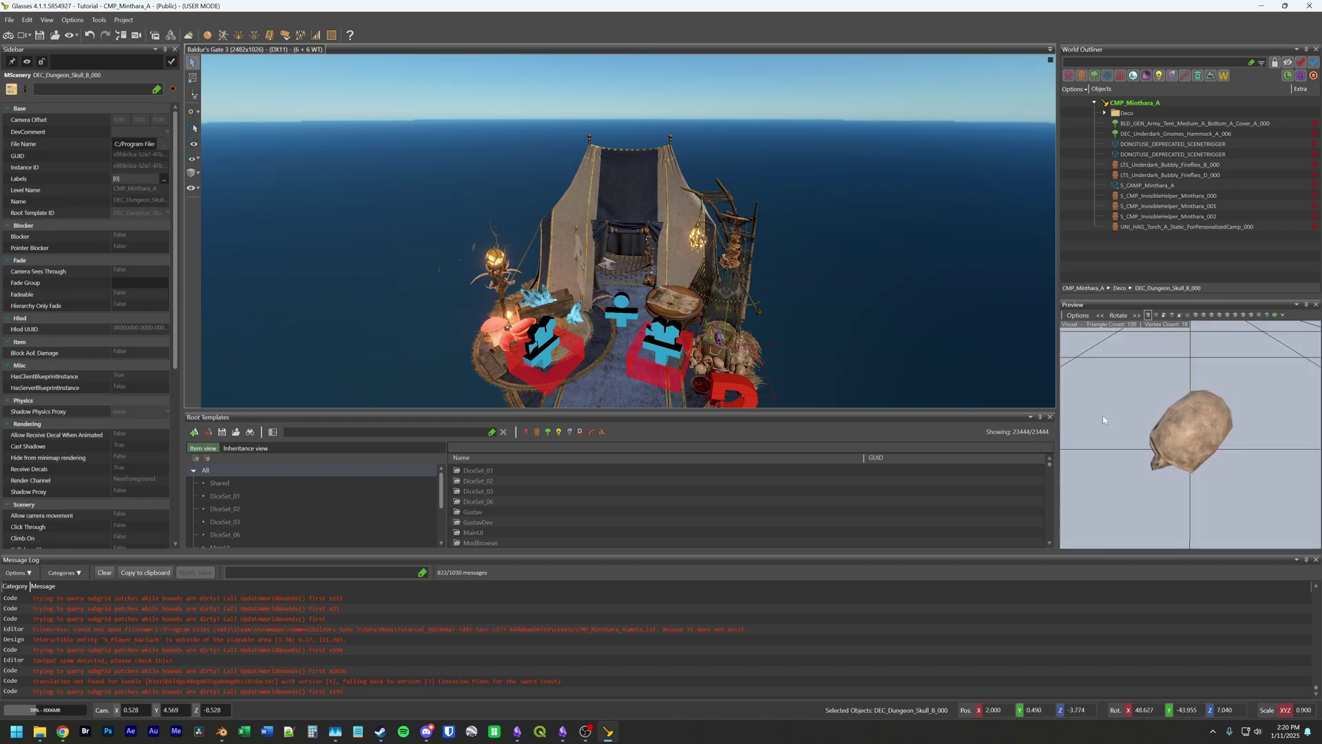
drag(1152, 426, 1182, 448)
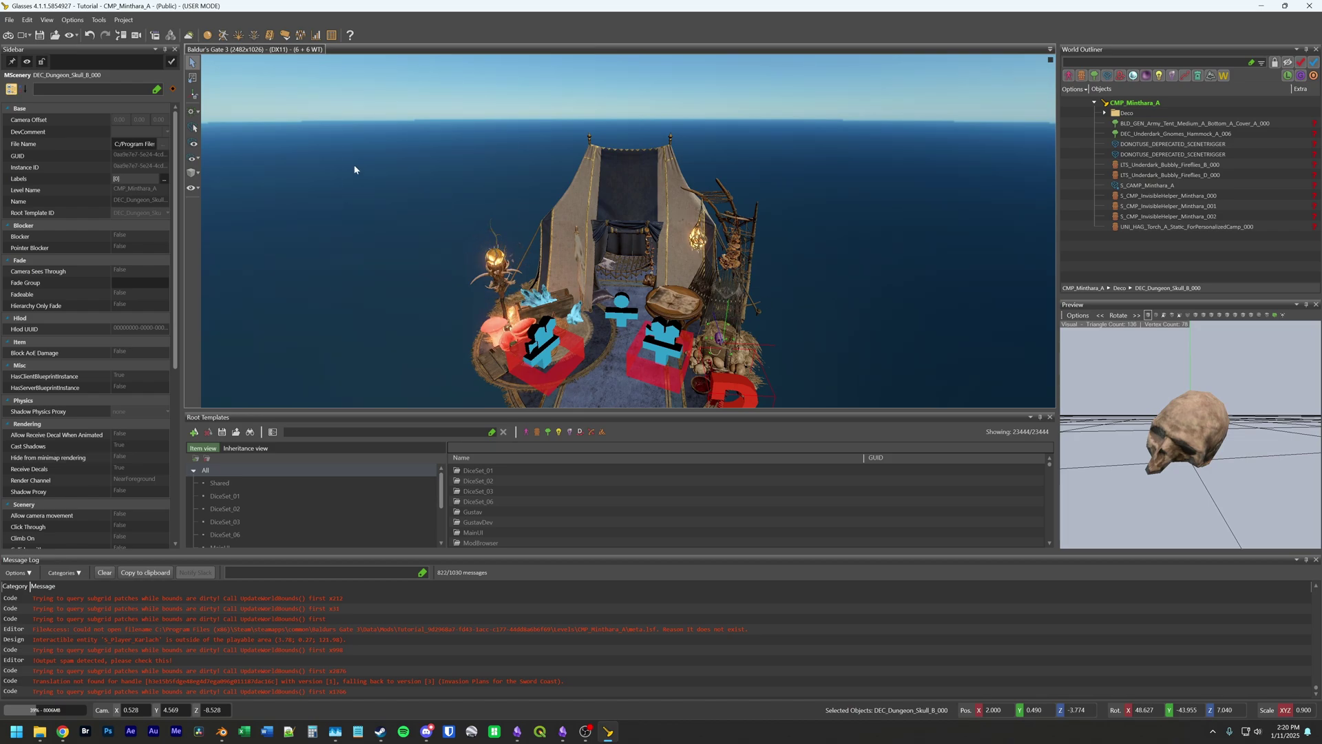
Step: Open the Global Settings in the toolkit preferences and enlarge the preferences window vertically
click(75, 21)
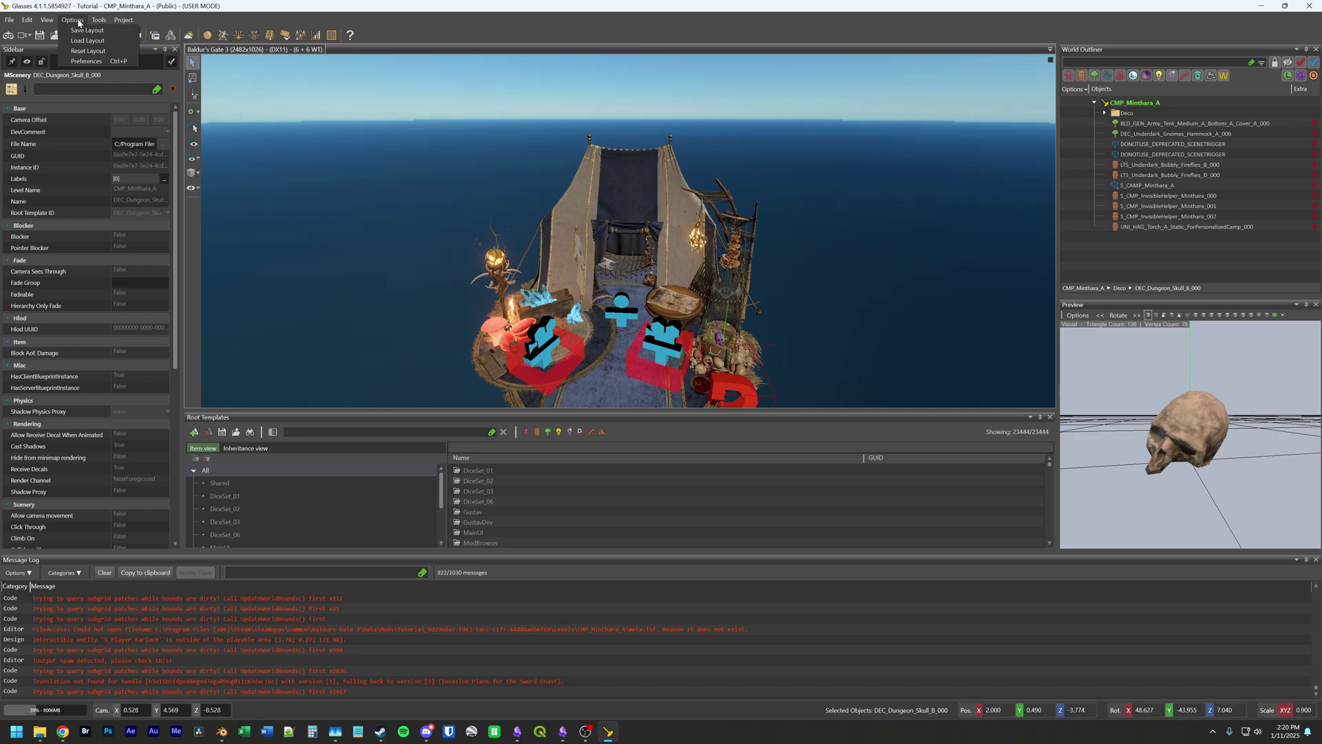
click(86, 61)
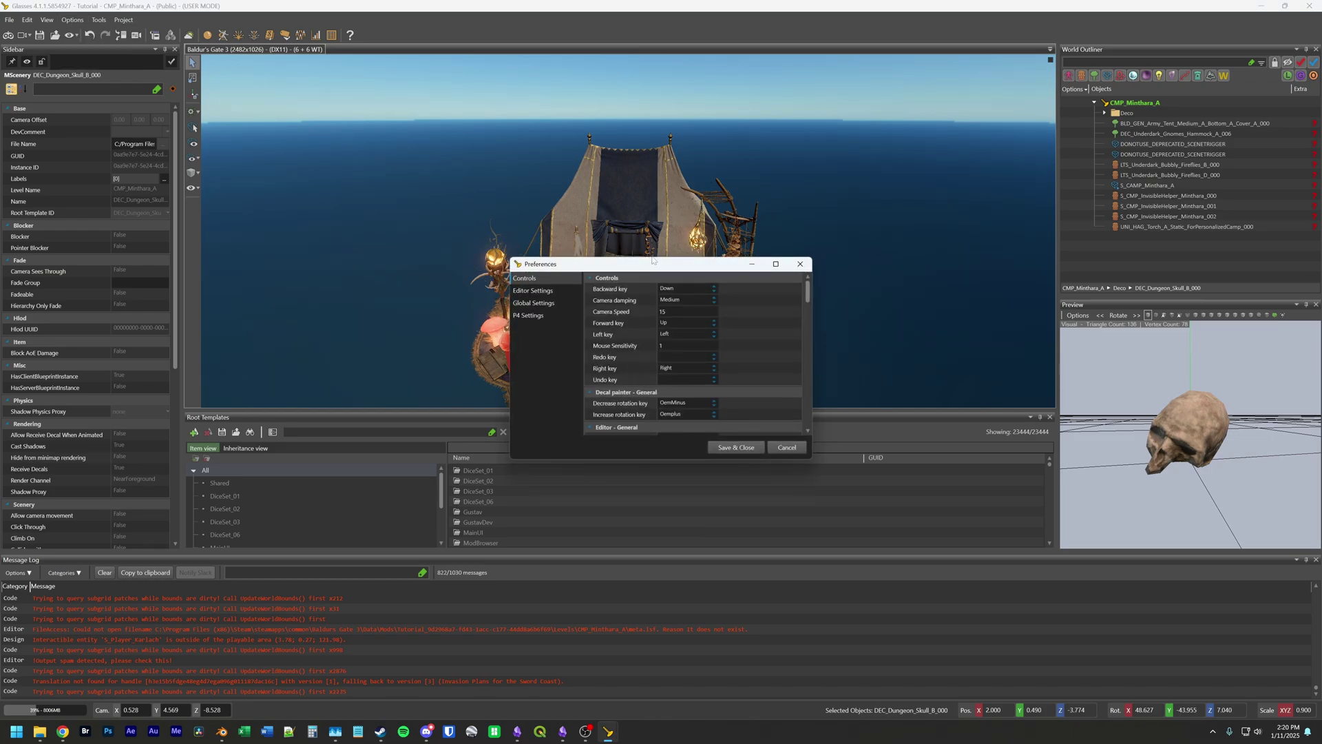
drag(653, 258, 651, 79)
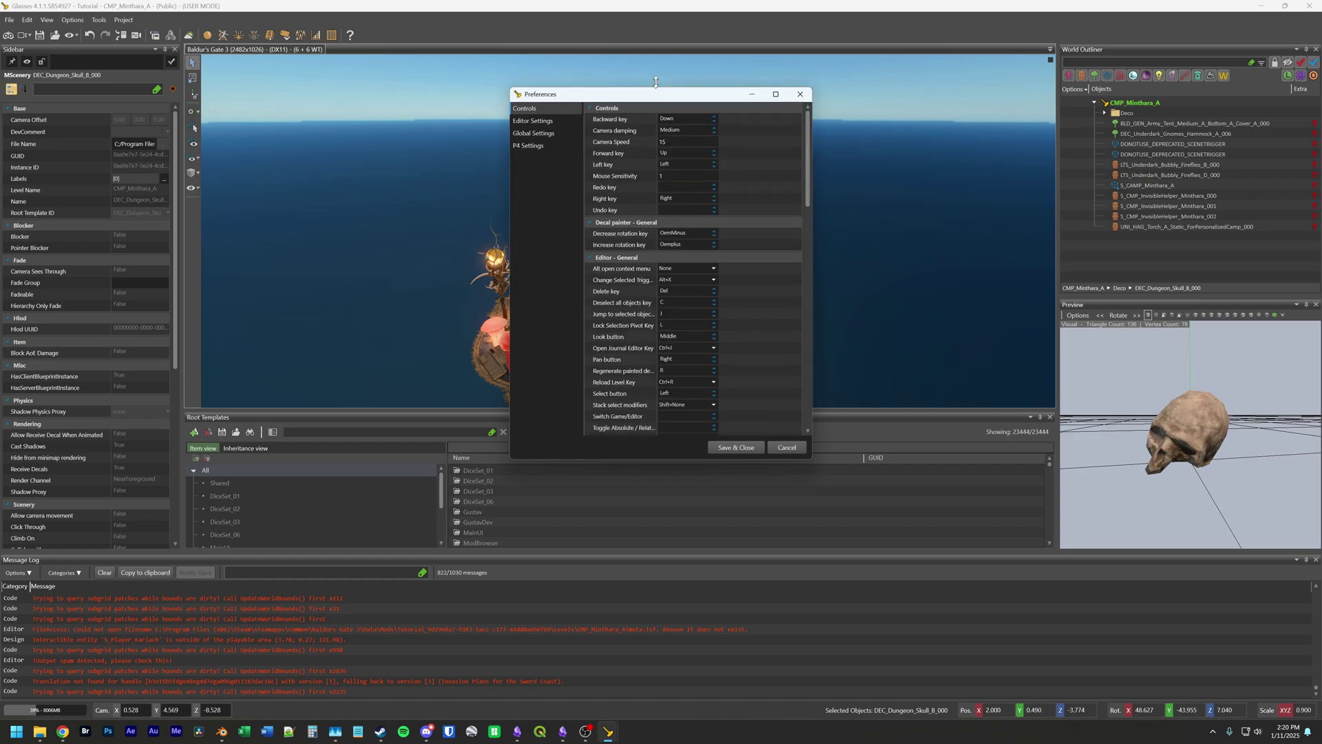
click(539, 128)
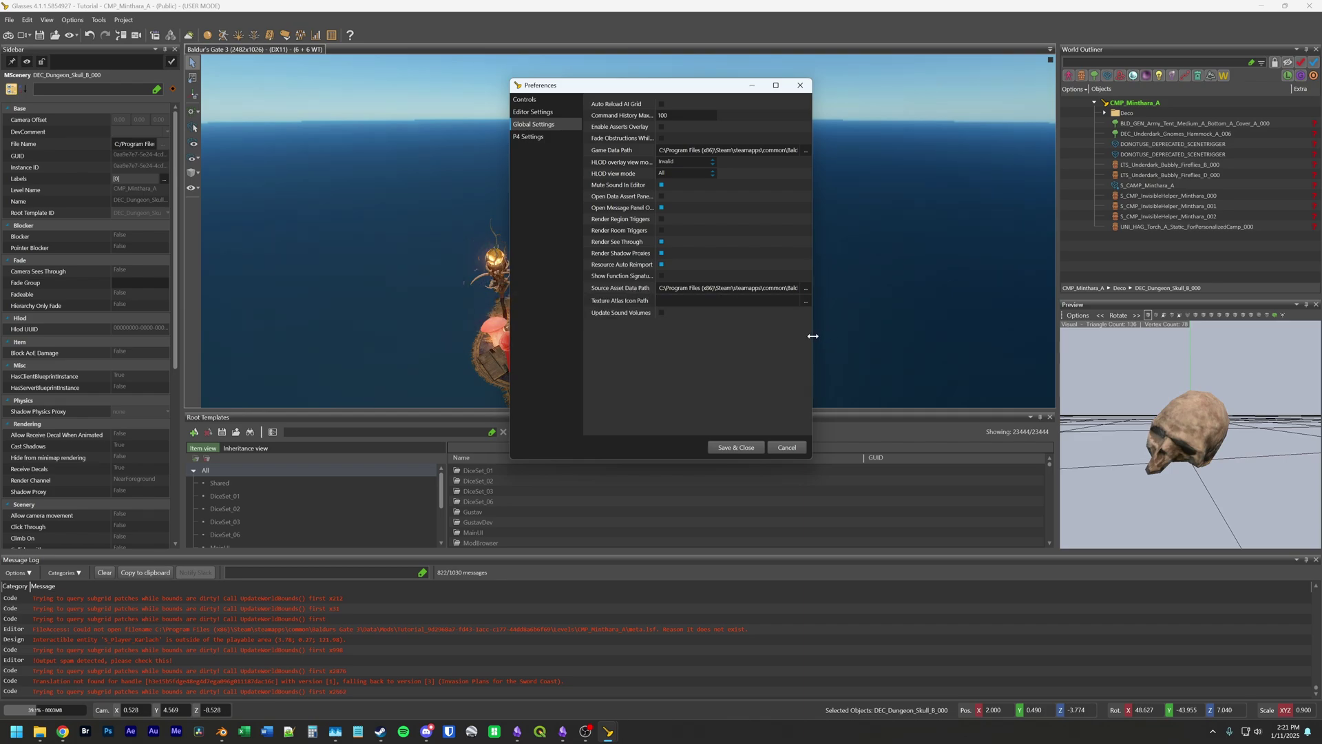
Step: Widen and reposition the preferences window, and clear the existing Source Asset Data Path
drag(813, 336, 1048, 337)
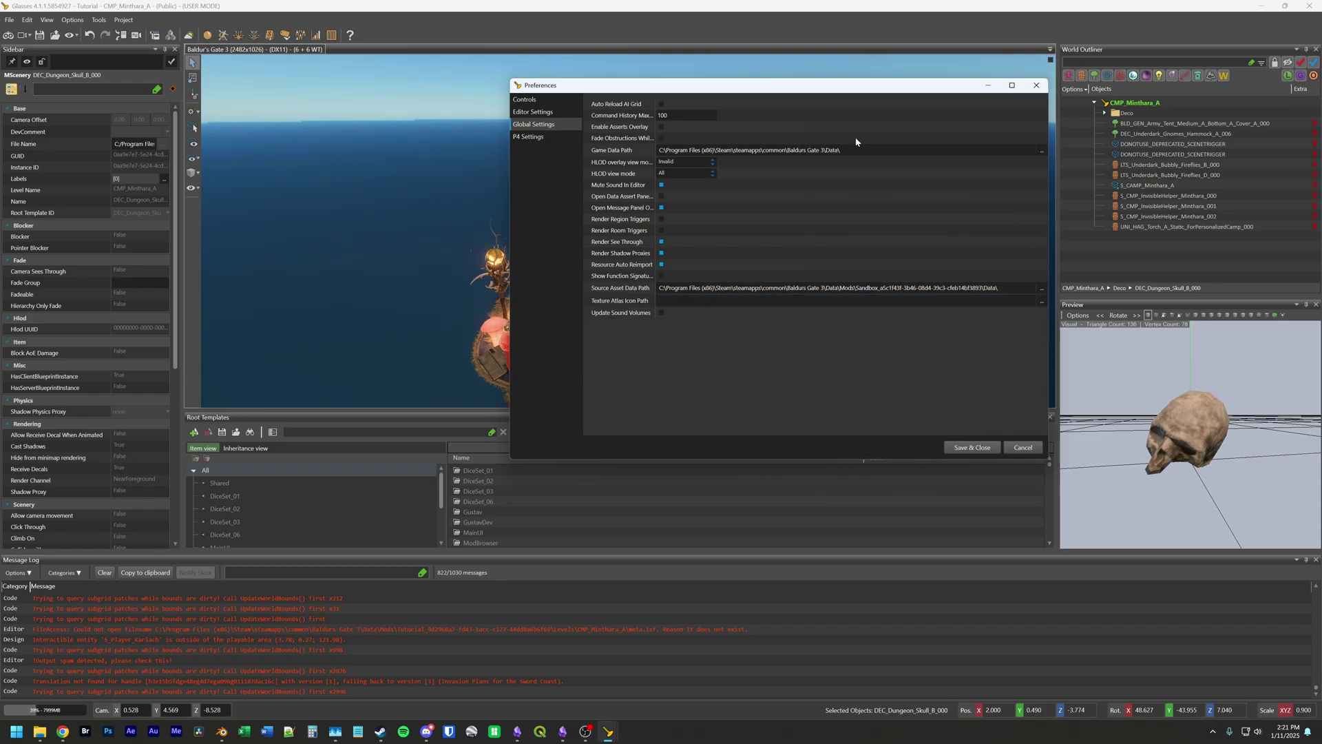
drag(777, 92, 719, 95)
click(660, 303)
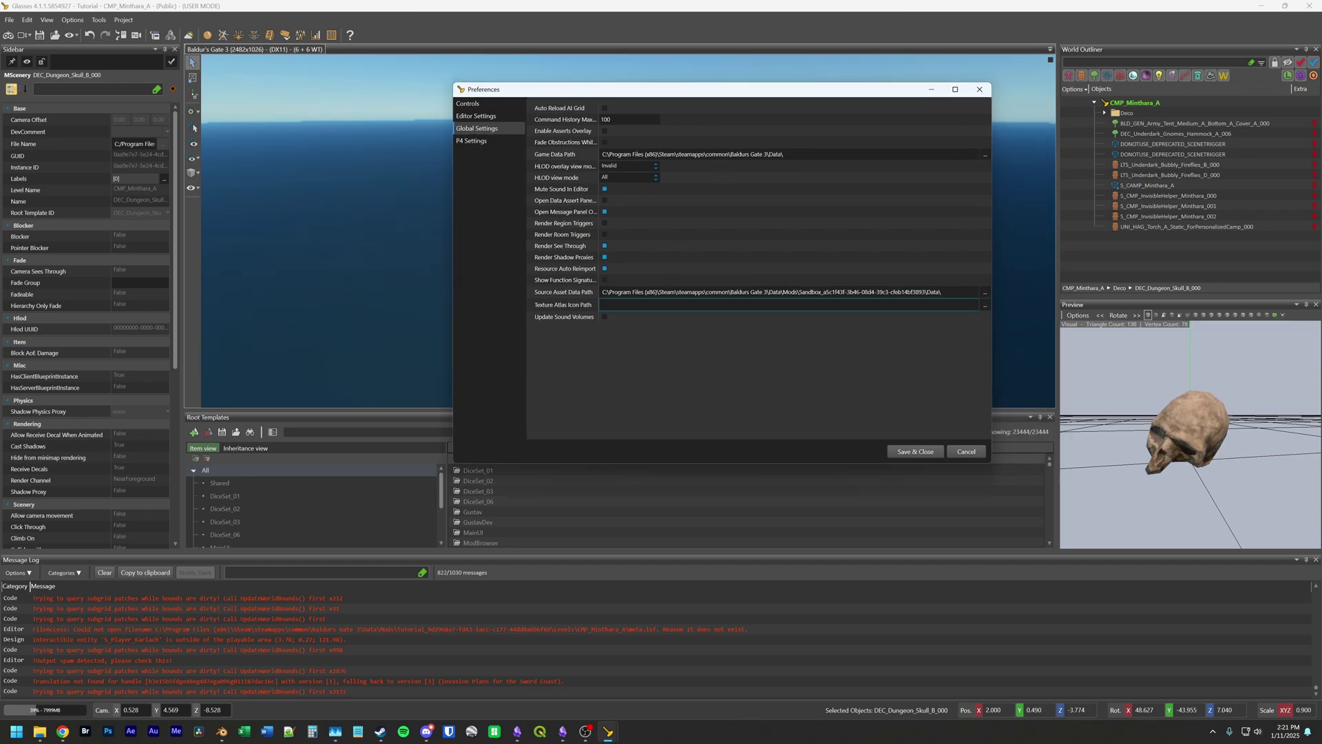
click(798, 317)
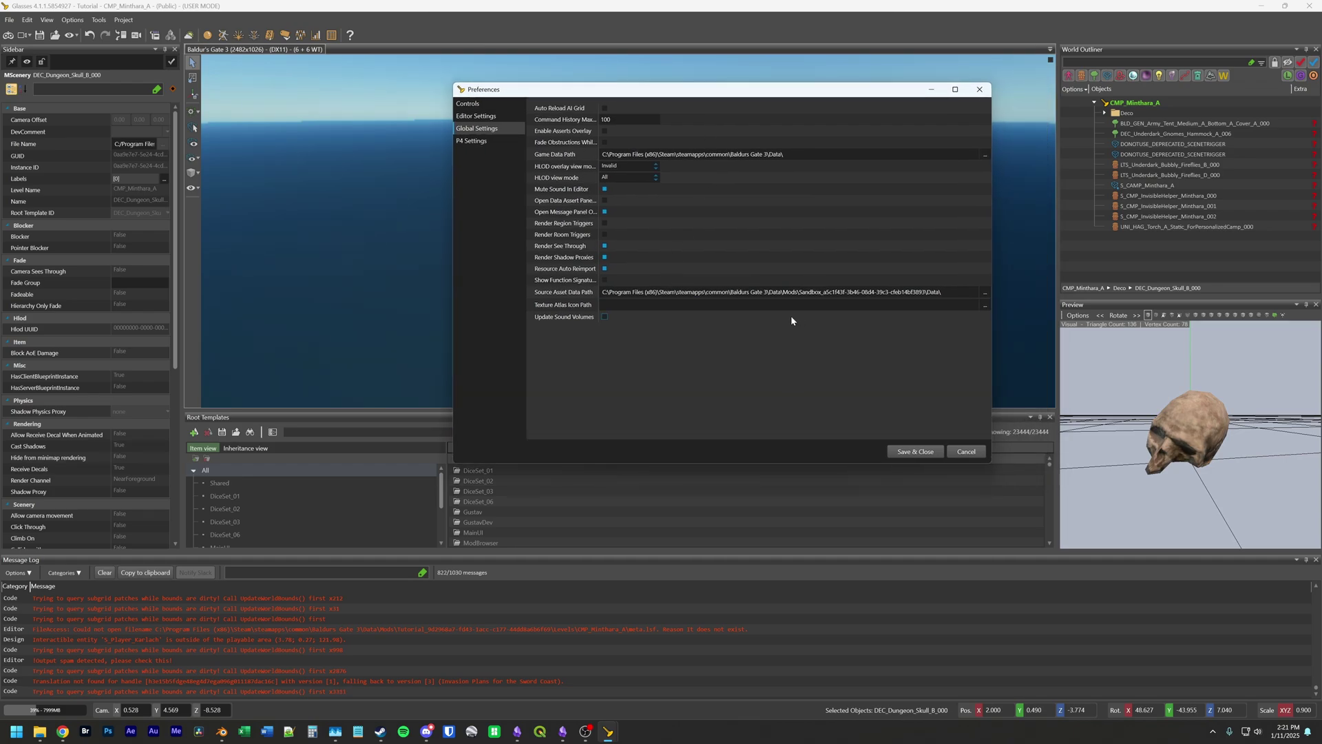
click(720, 297)
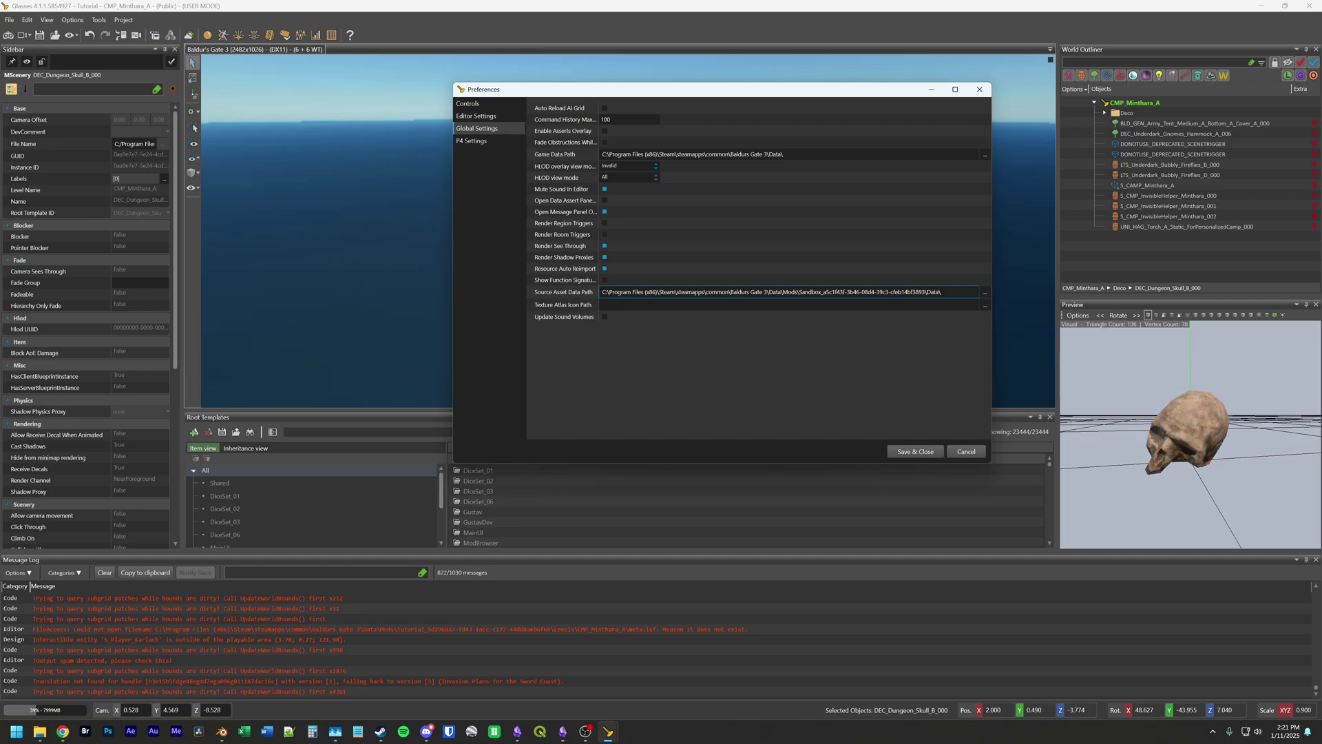
key(ctrl+a)
key(BackSpace)
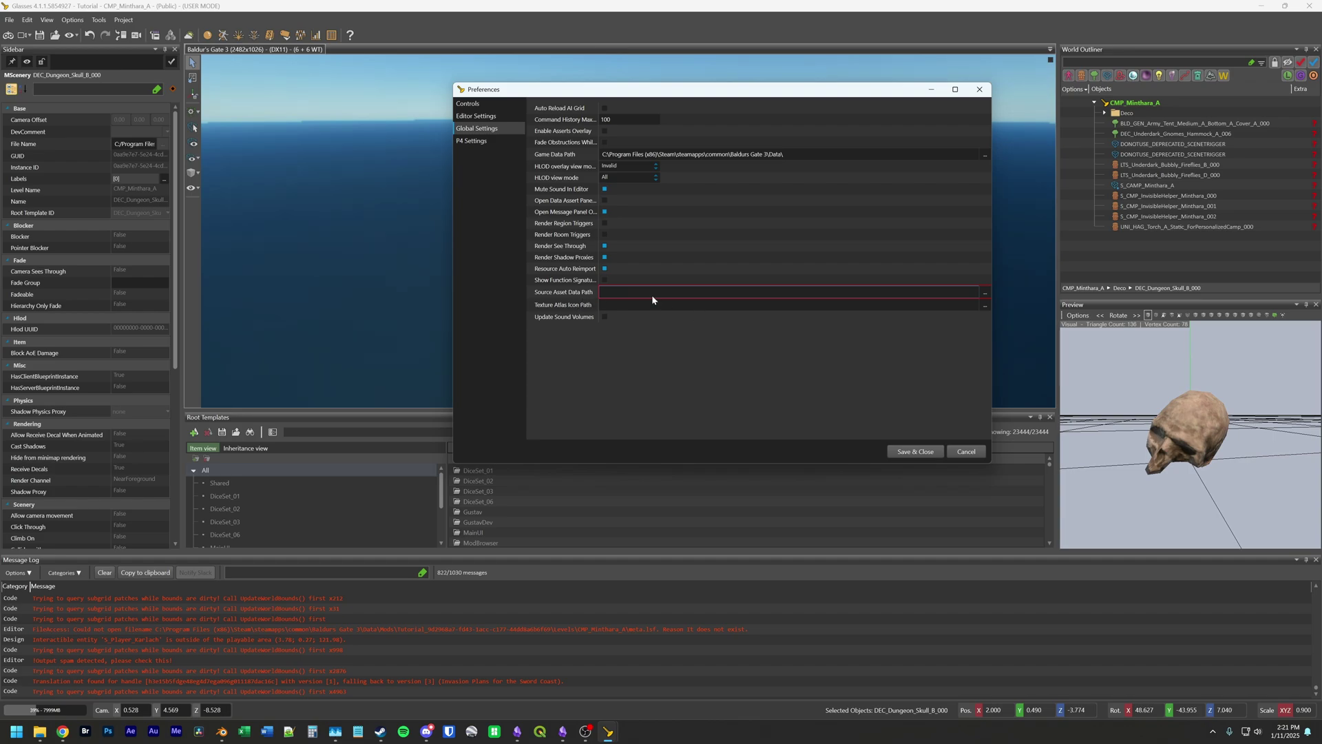
Step: Browse for the Source Asset Data Path and go to the Tutorial project's folder under Baldurs Gate 3\Data\Mods
click(985, 294)
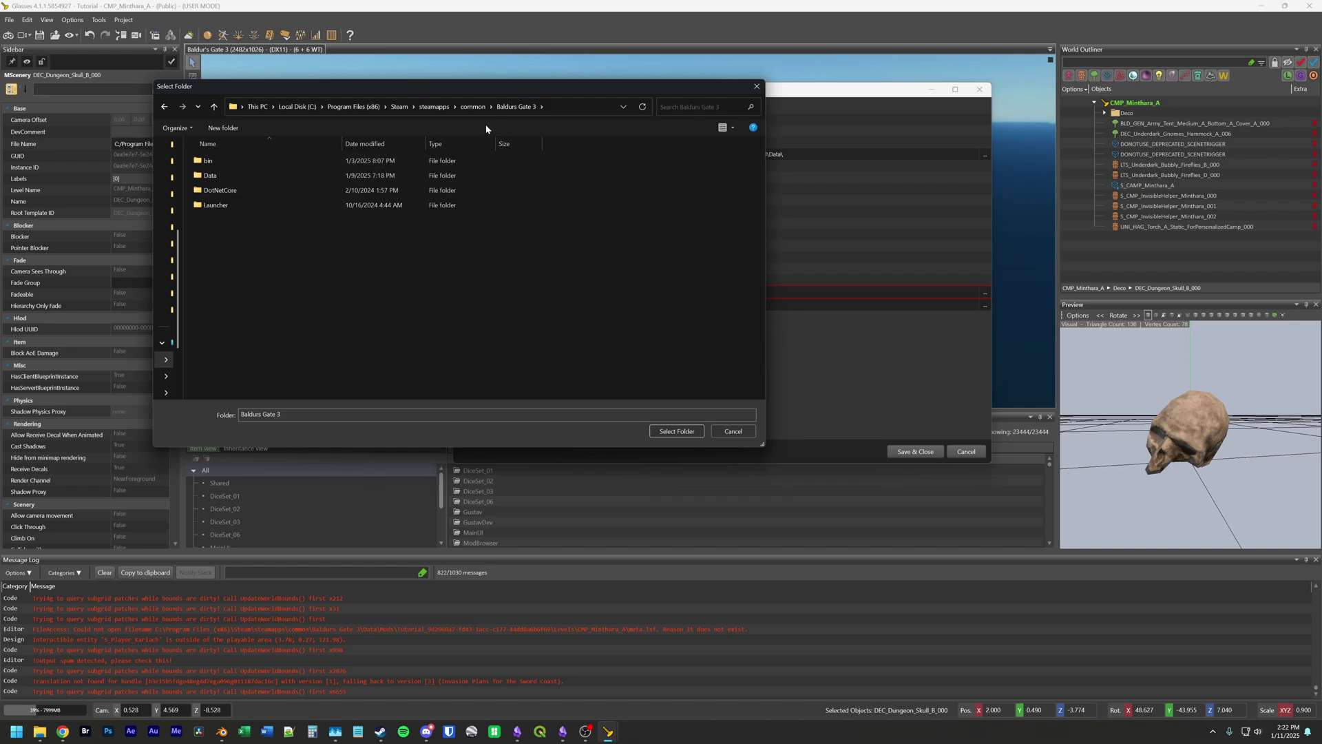
click(473, 107)
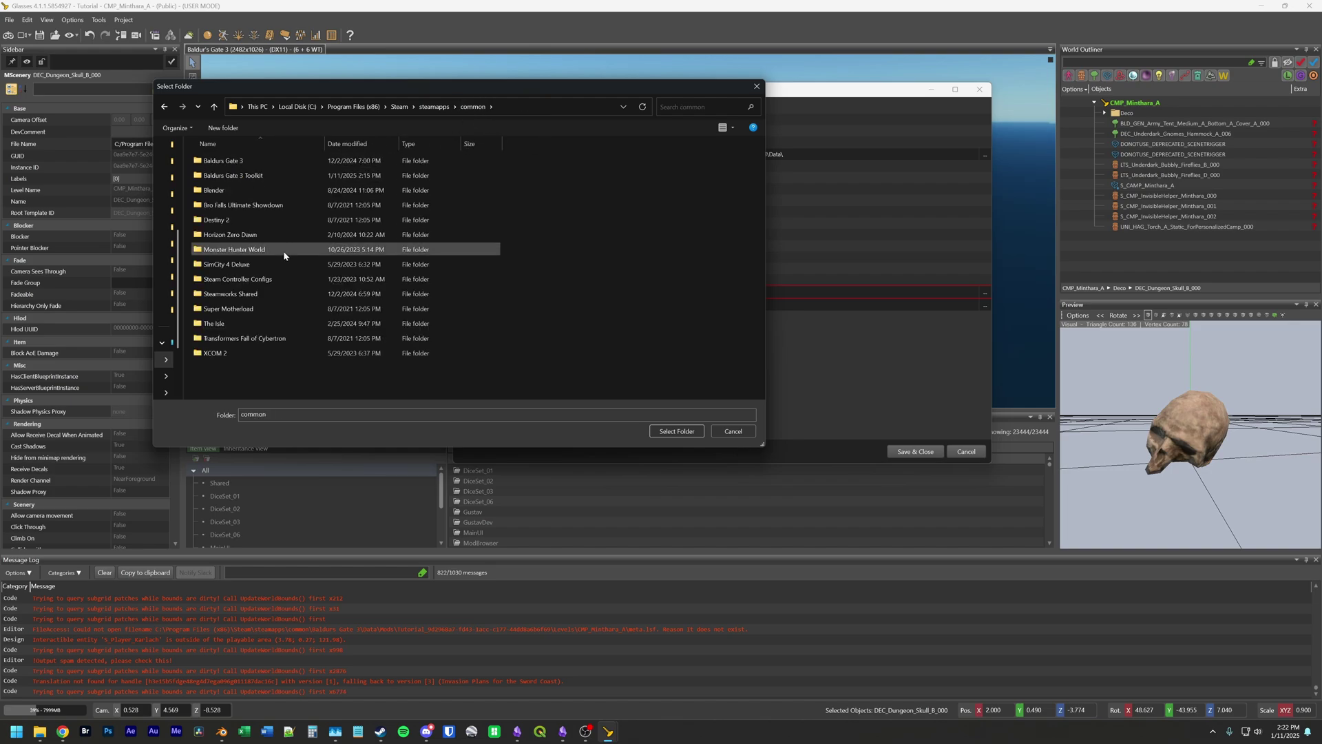
click(267, 177)
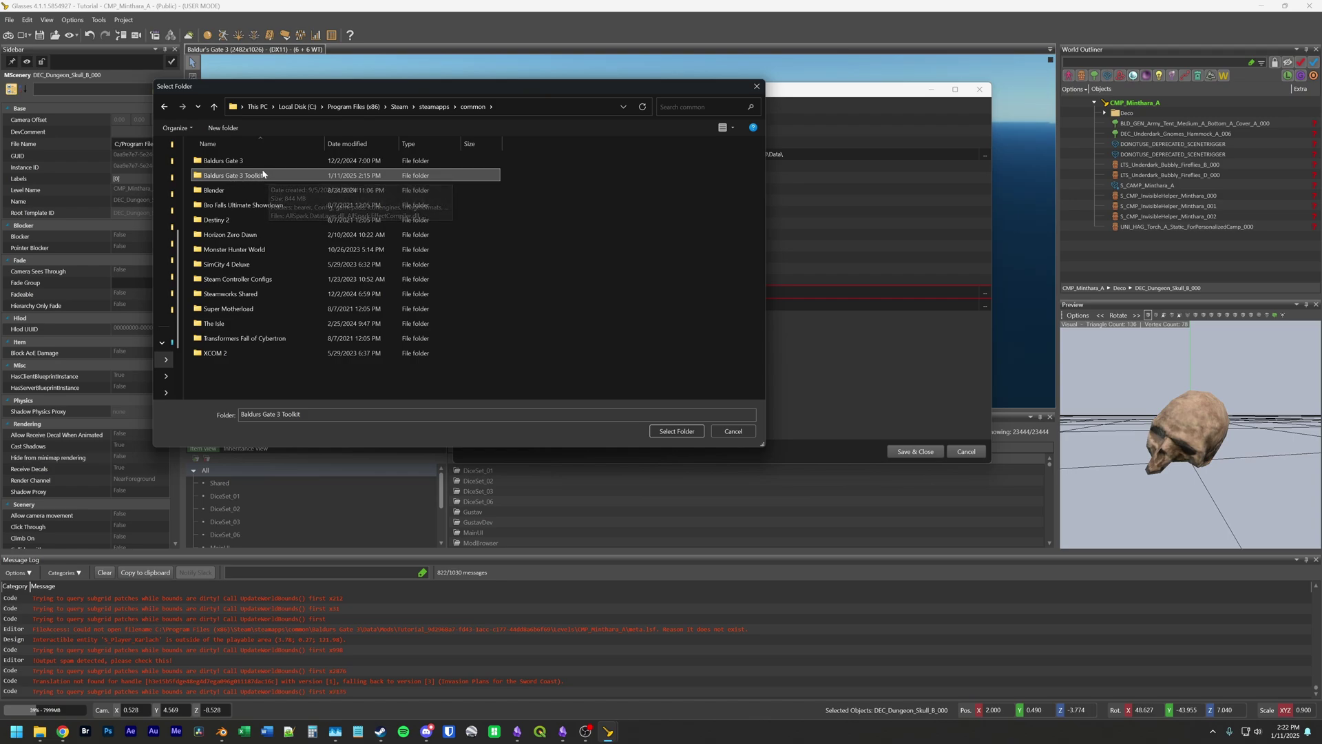
double_click(201, 164)
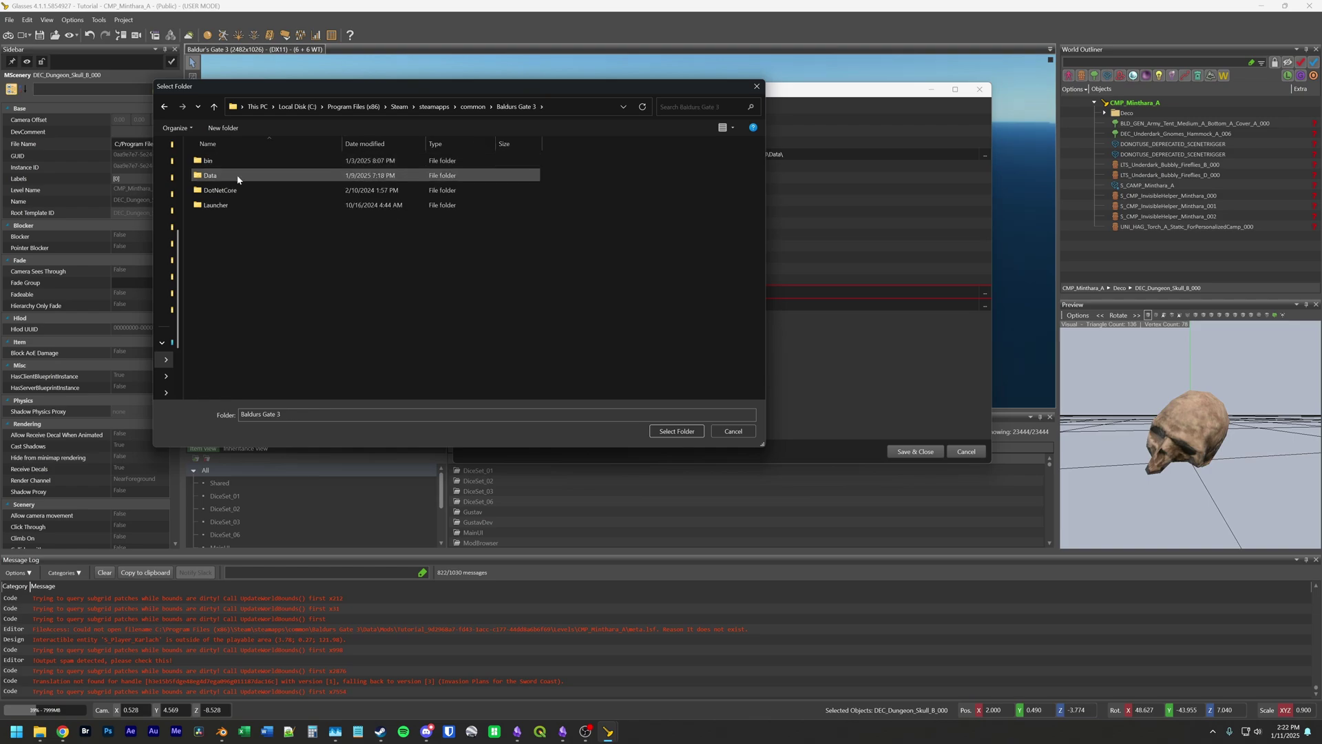
double_click(220, 176)
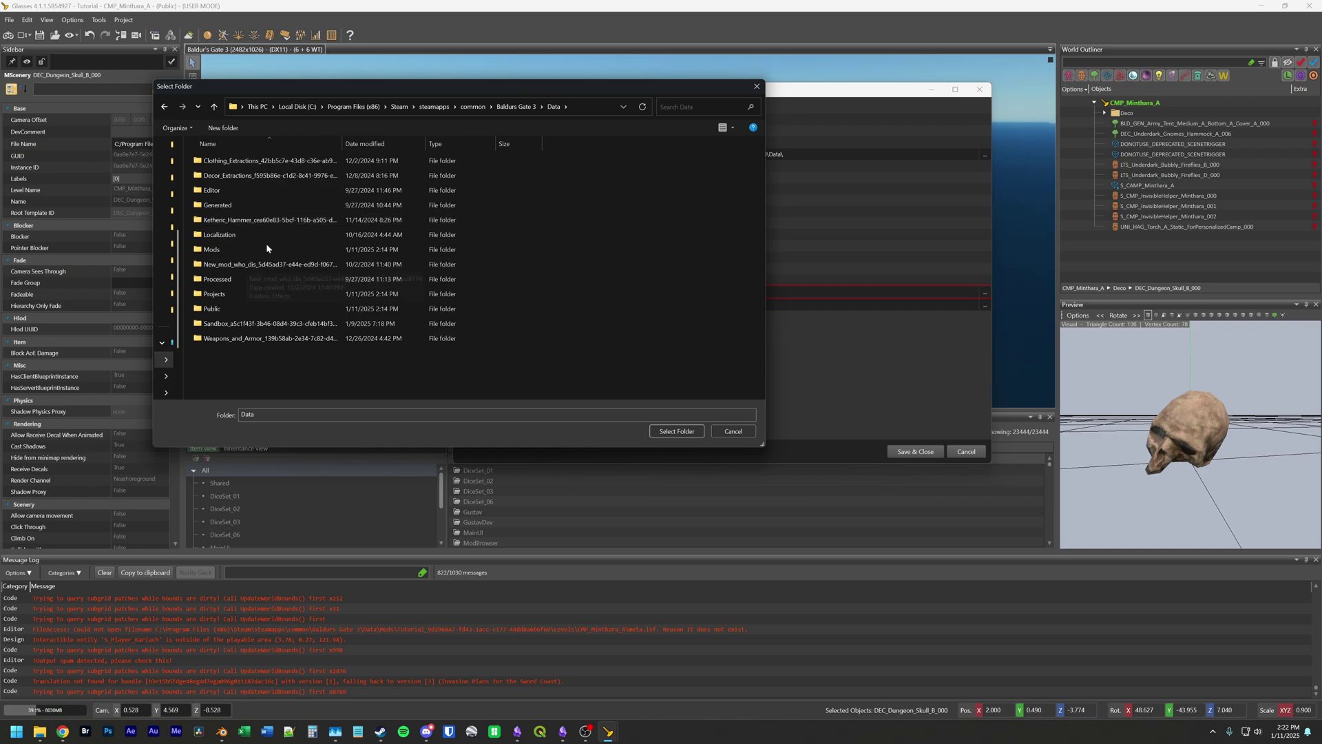
click(231, 253)
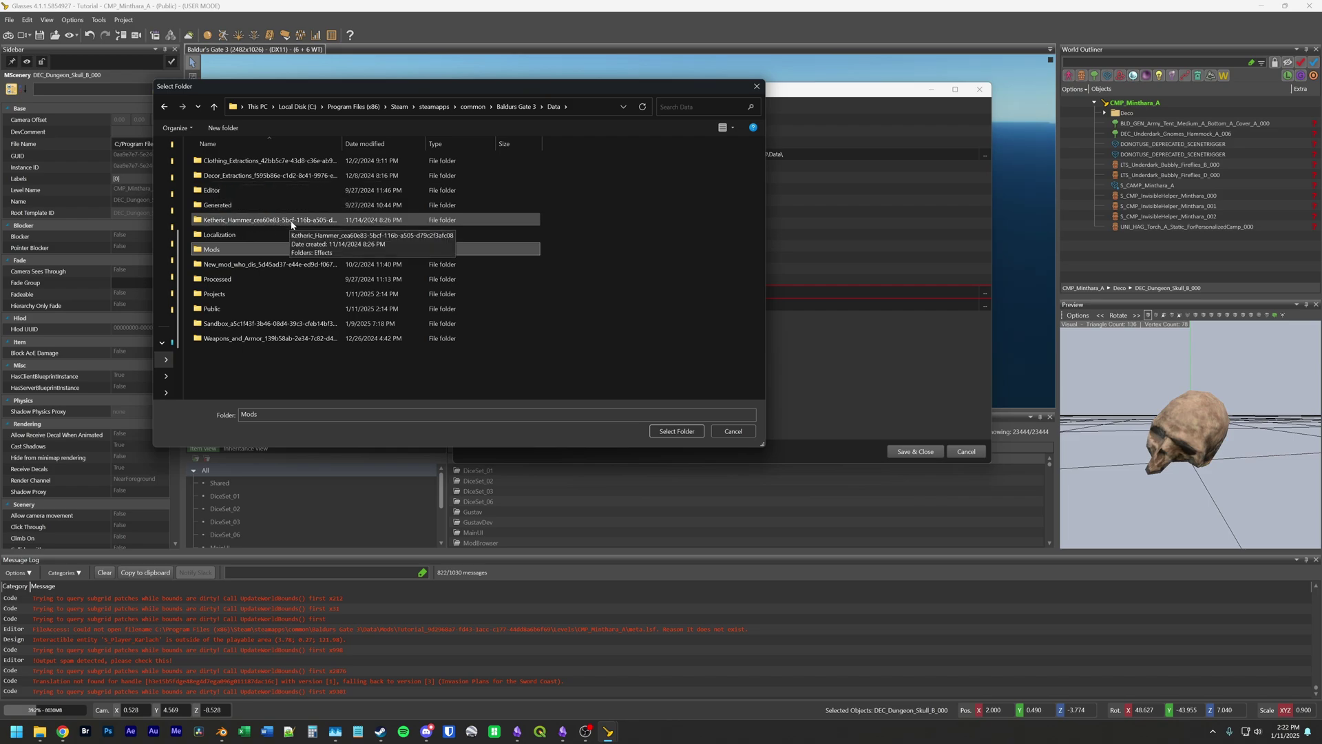
double_click(199, 252)
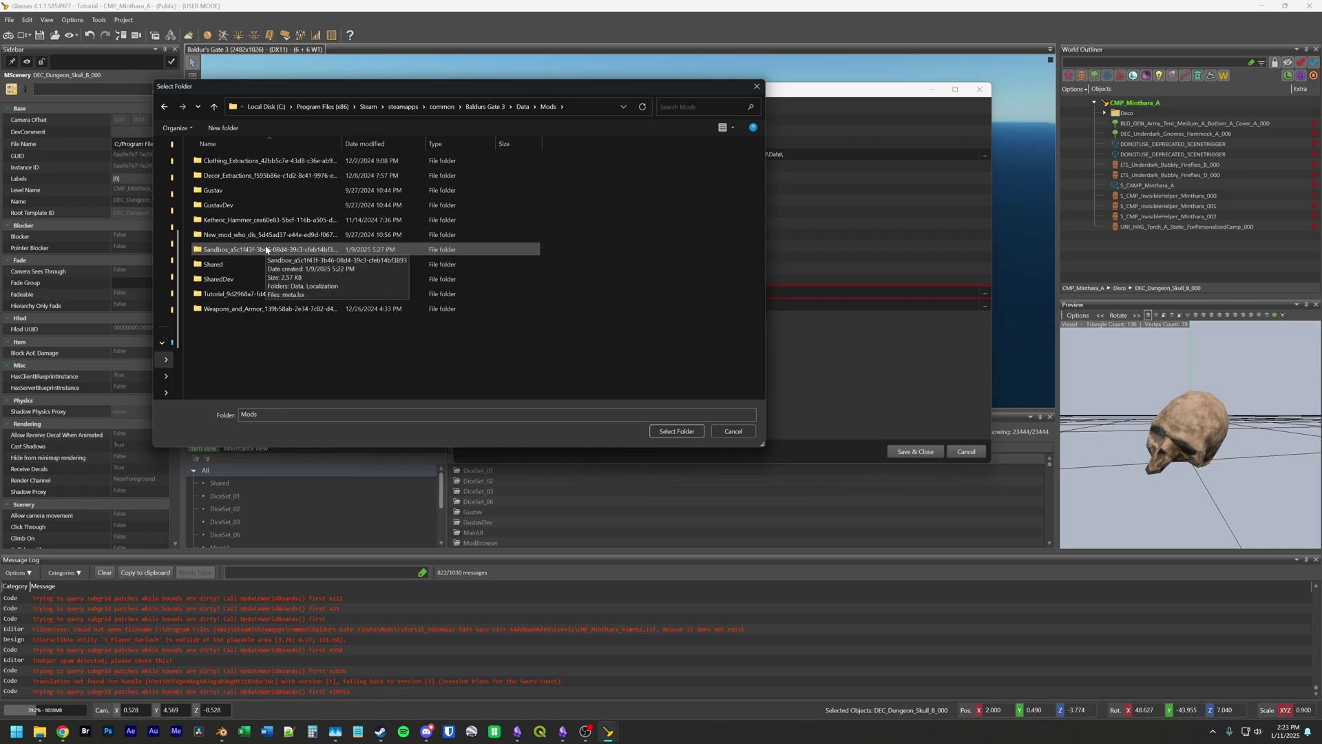
click(523, 106)
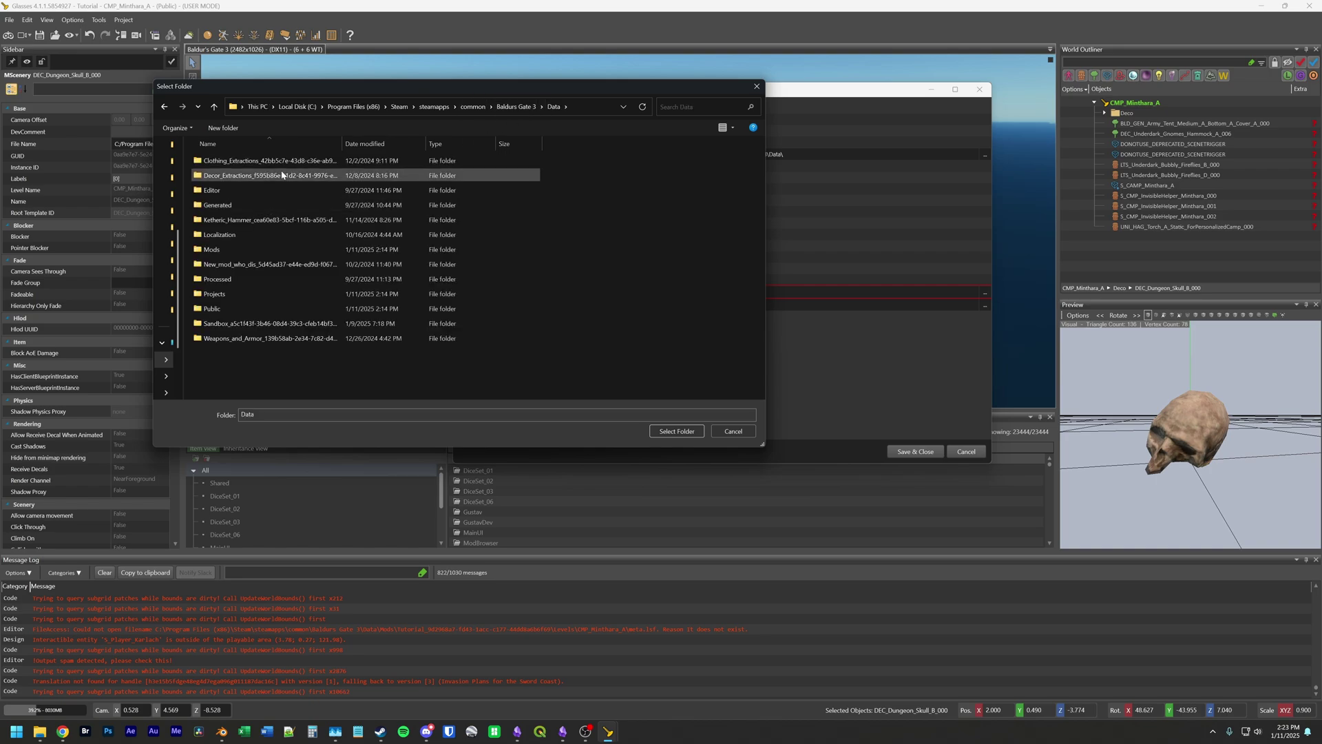
double_click(234, 249)
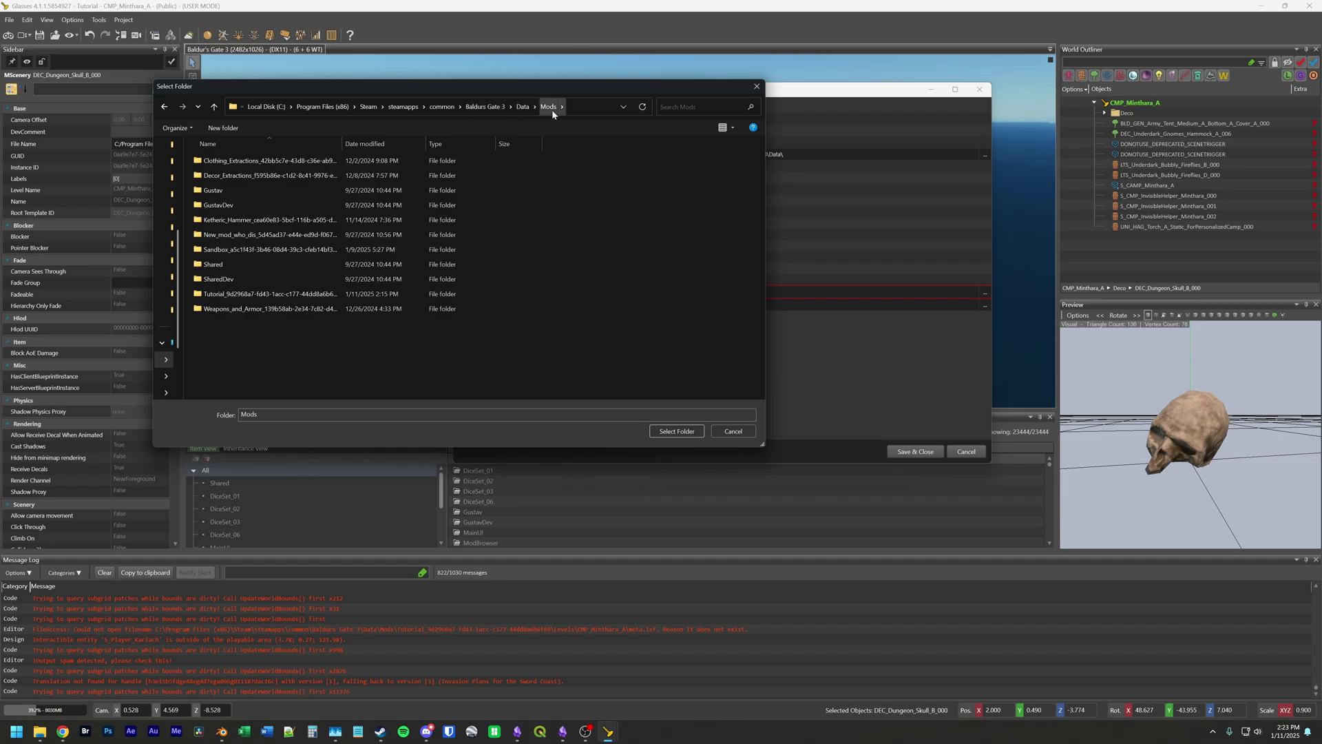
double_click(231, 295)
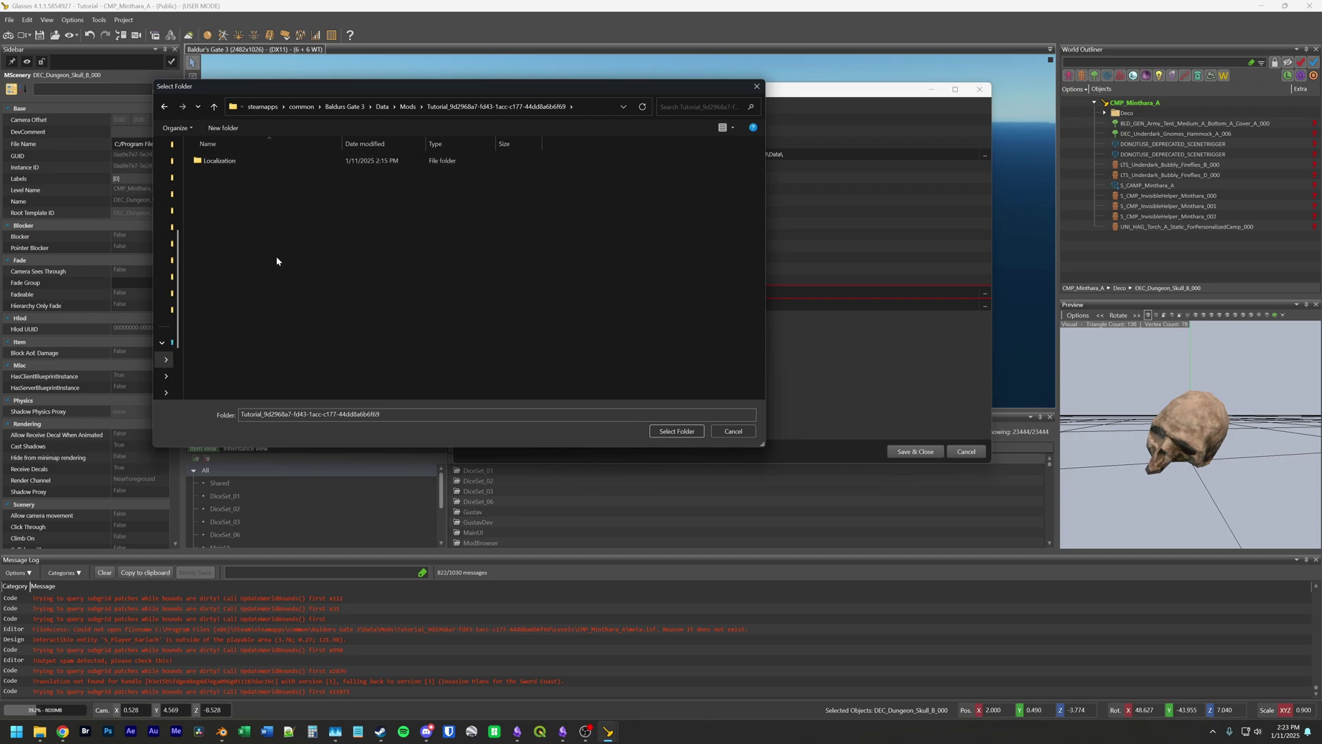
Step: Create a new folder named Data inside the Tutorial mod folder
click(231, 129)
text(Data)
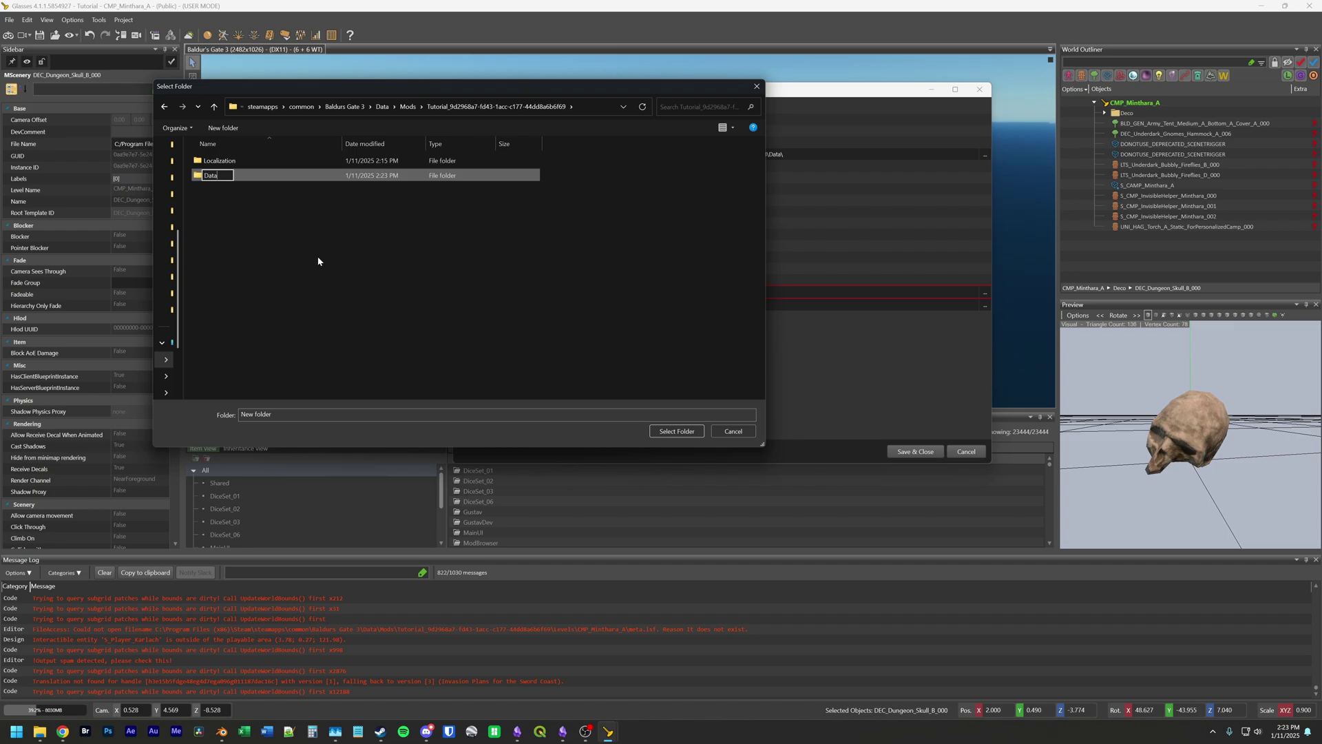
key(Return)
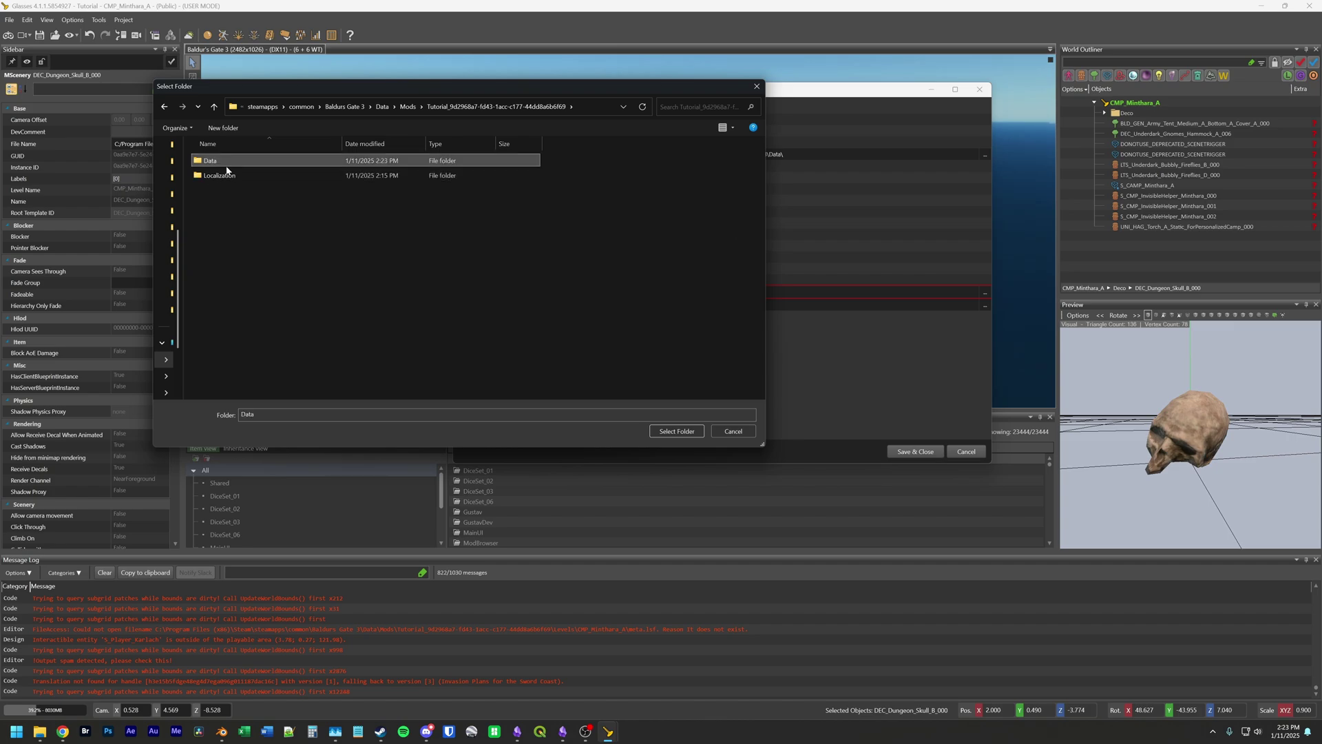
Step: Set the Tutorial mod's new Data folder as the Source Asset Data Path and save the preferences
double_click(197, 163)
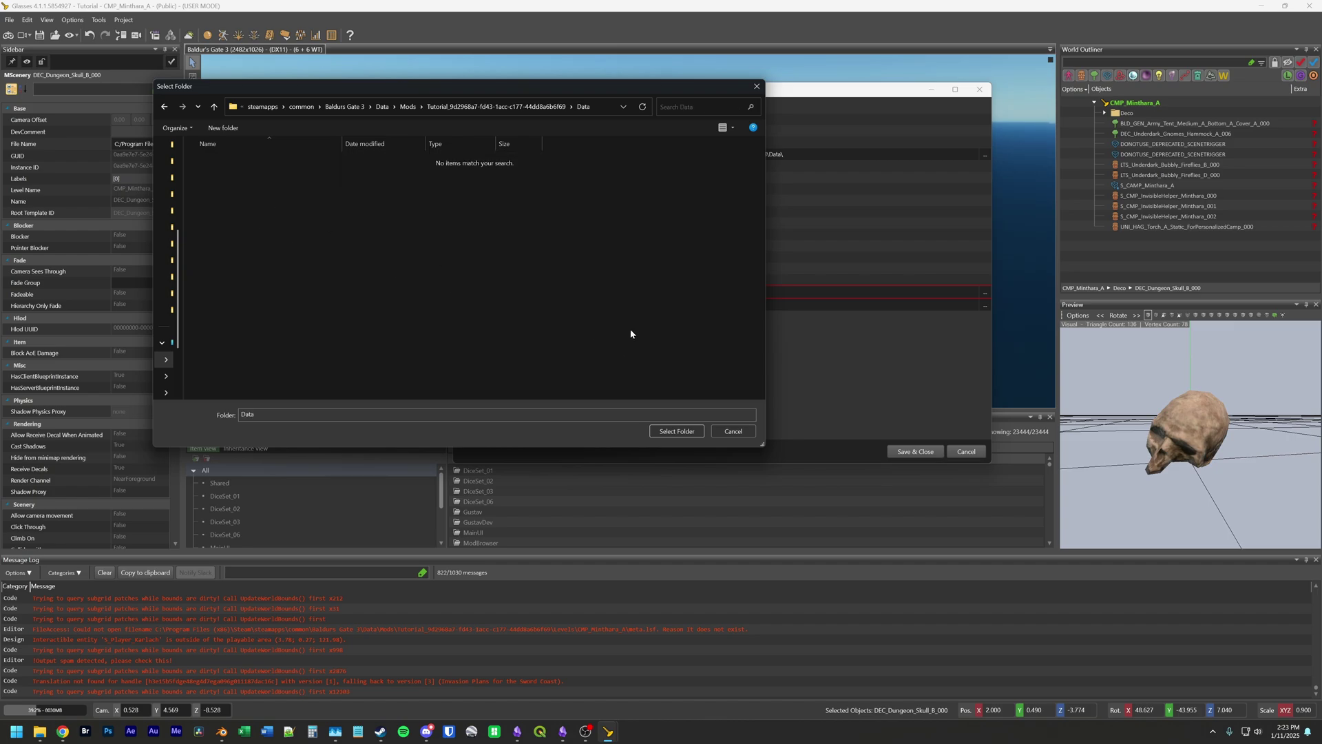
click(677, 432)
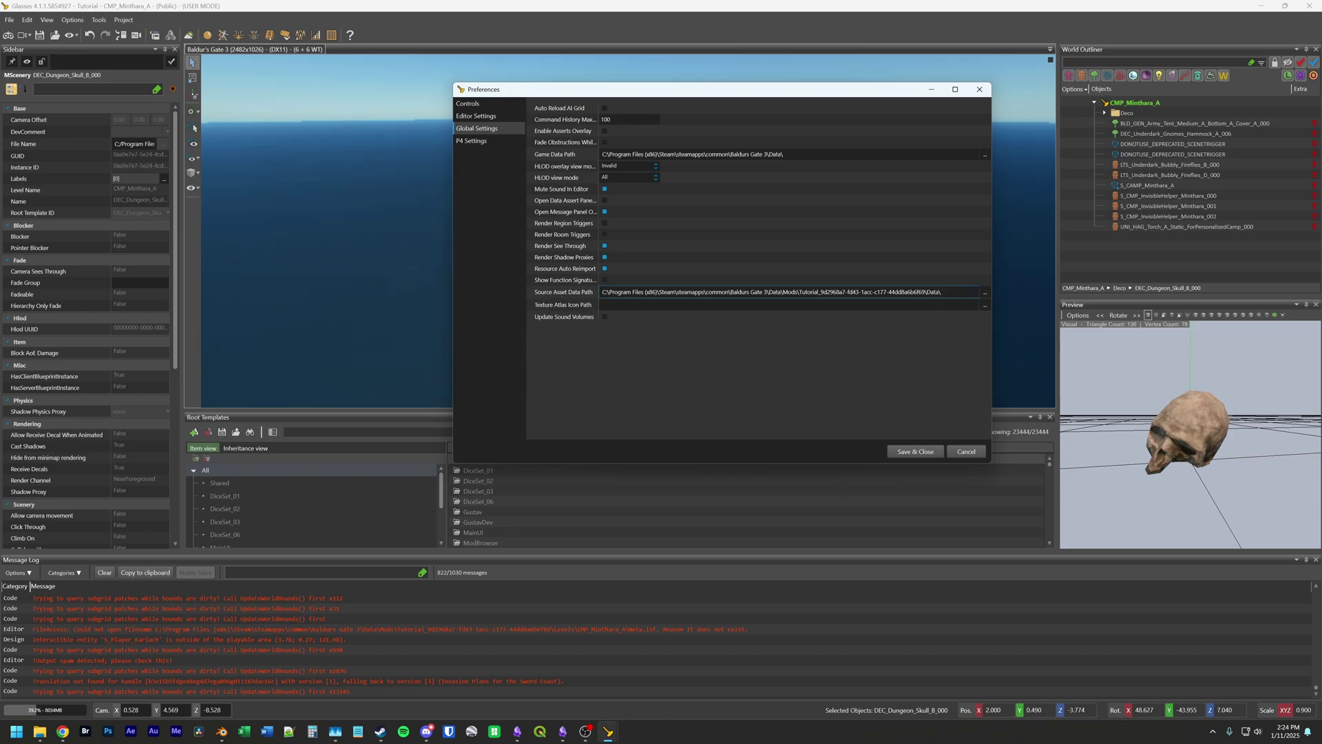
click(915, 452)
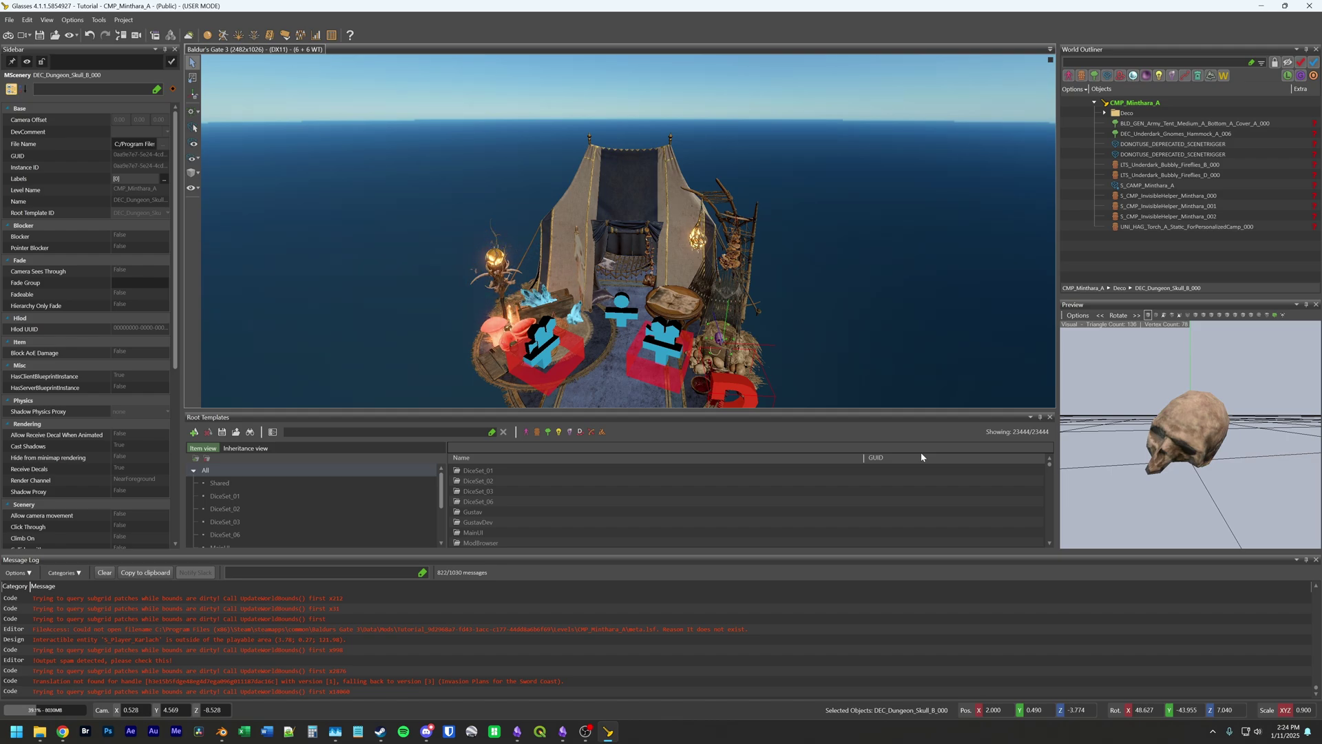
Step: Reopen the Global Settings preferences, enlarge the window to check the full Source Asset Data Path, and save and close
click(73, 20)
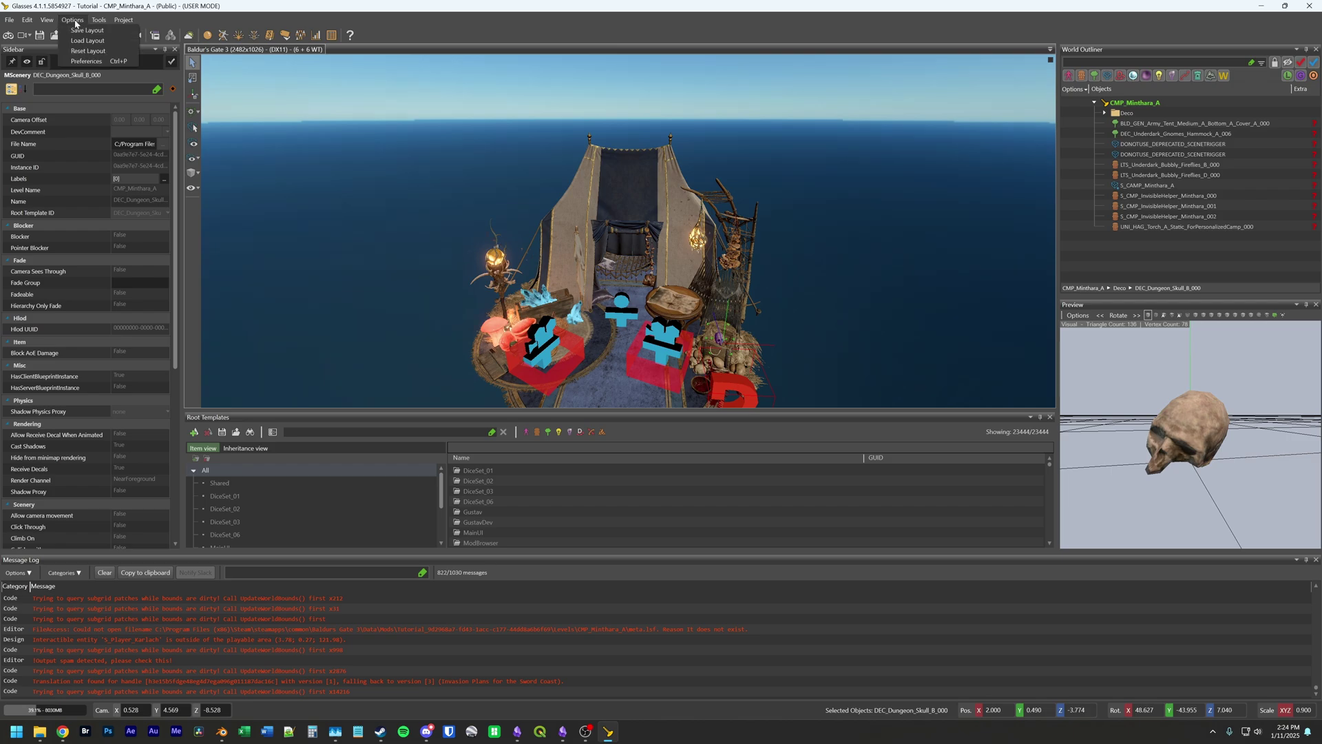
click(94, 62)
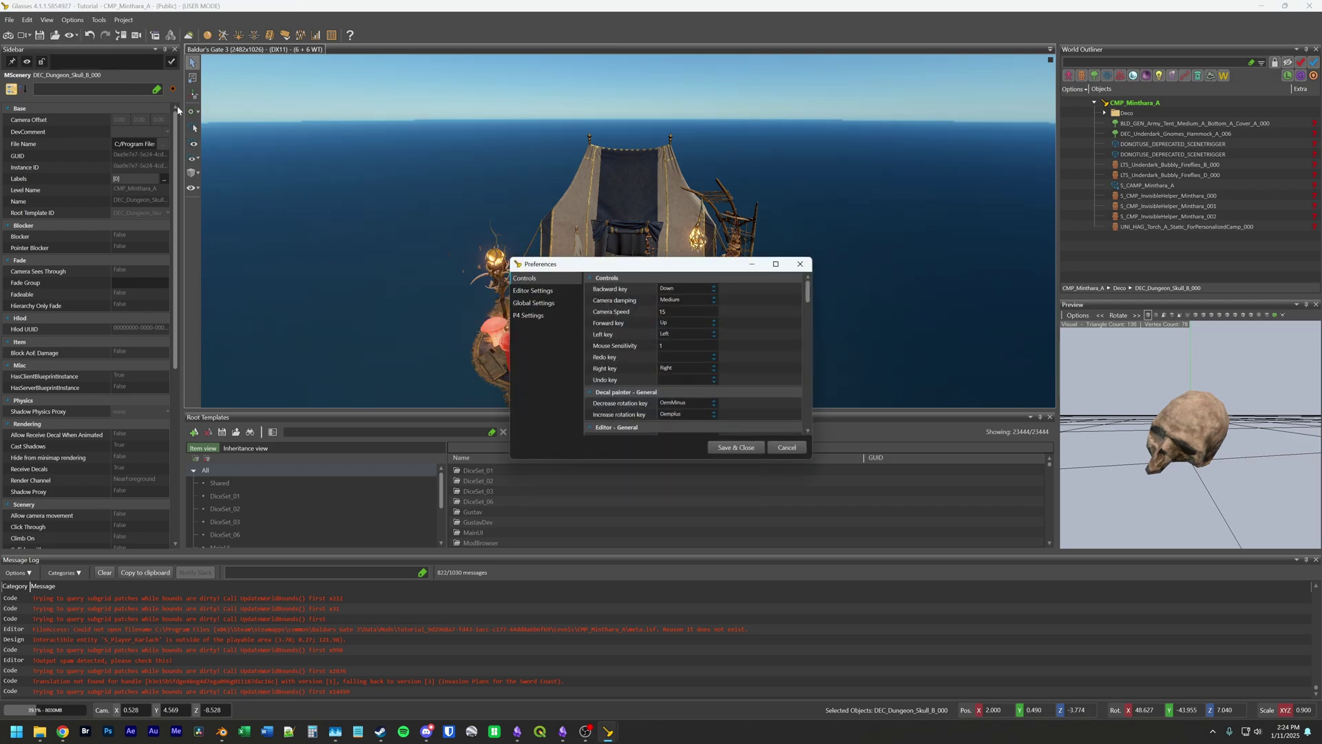
click(533, 303)
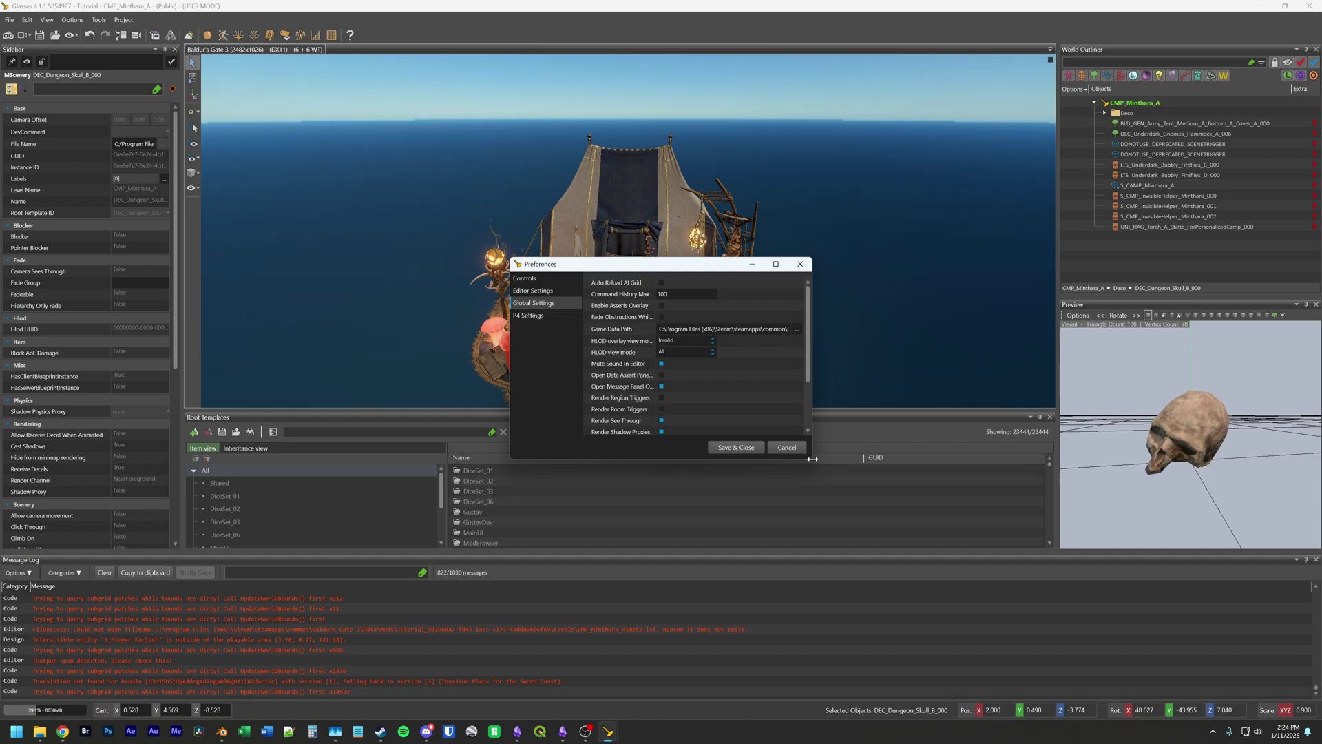
drag(812, 459, 1031, 609)
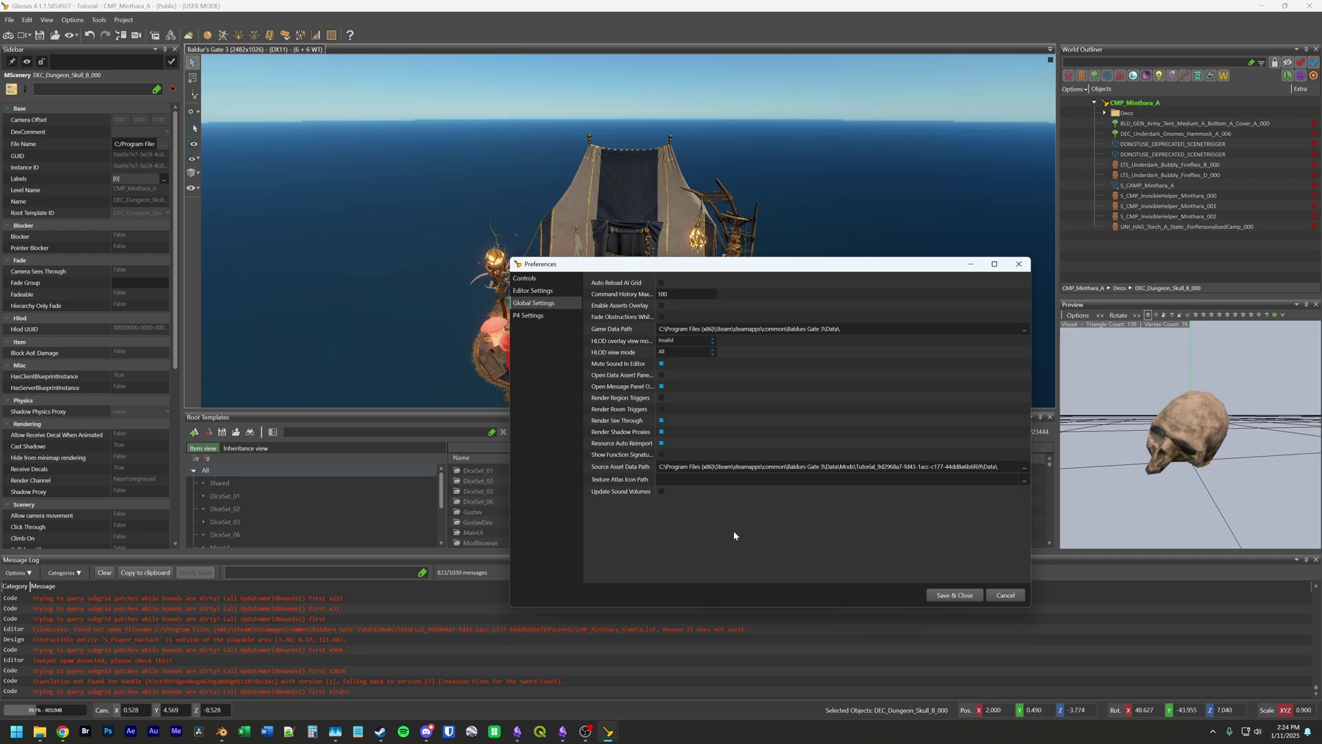
click(779, 466)
click(955, 595)
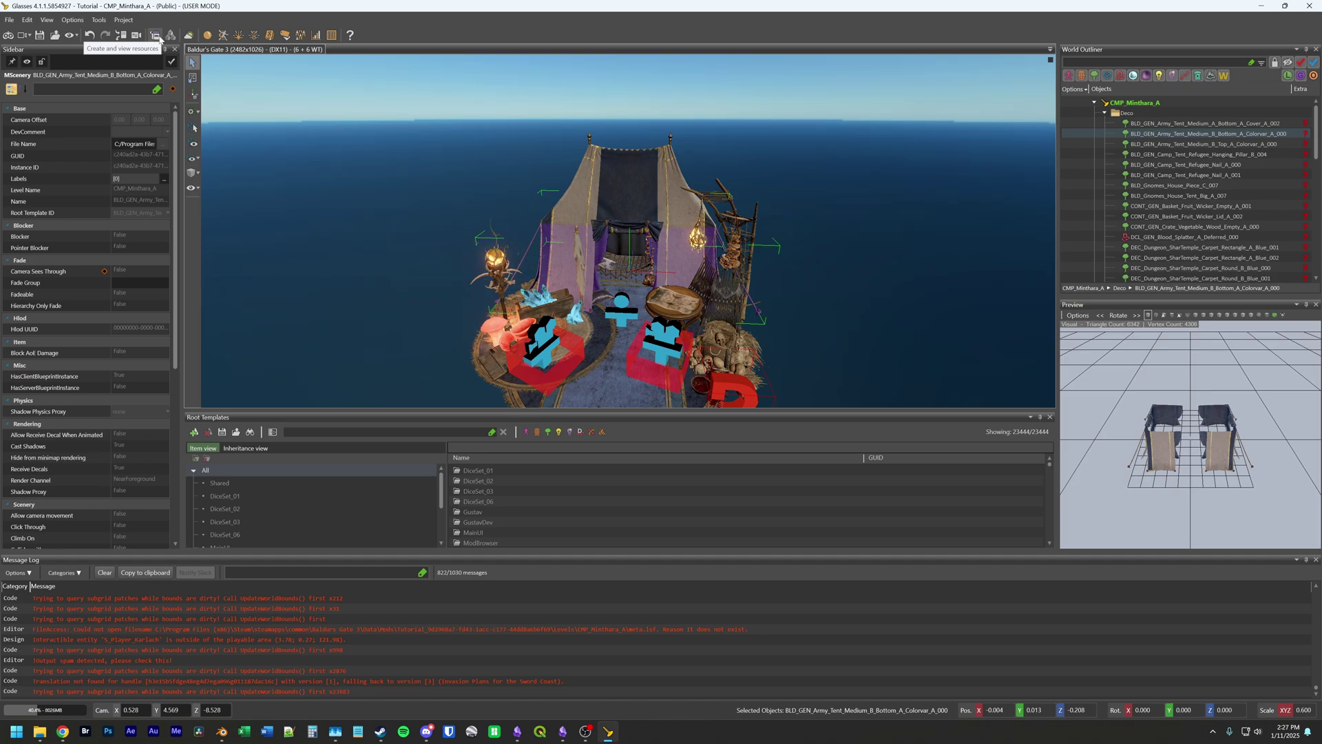
Step: Open the Resource Manager, filter the resources by Tent_Medium_B, and widen the Name column to show full names
click(159, 38)
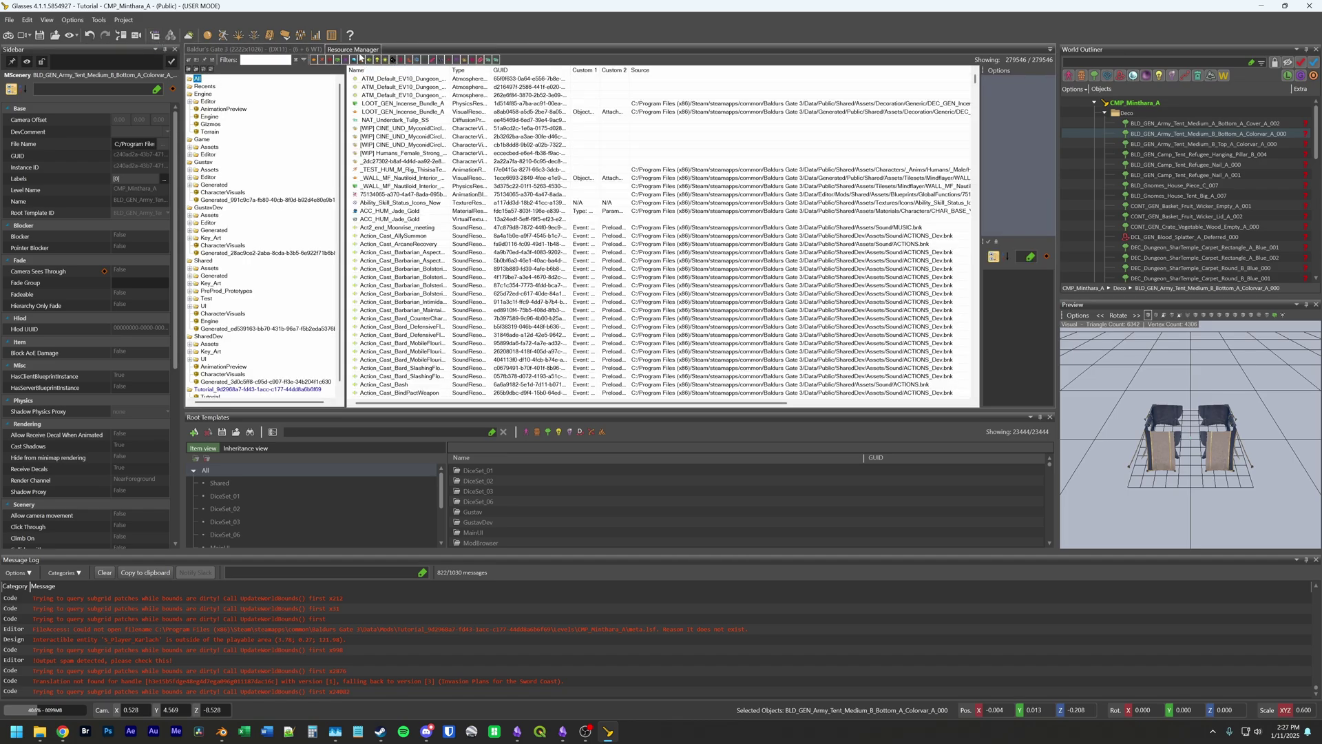
click(293, 50)
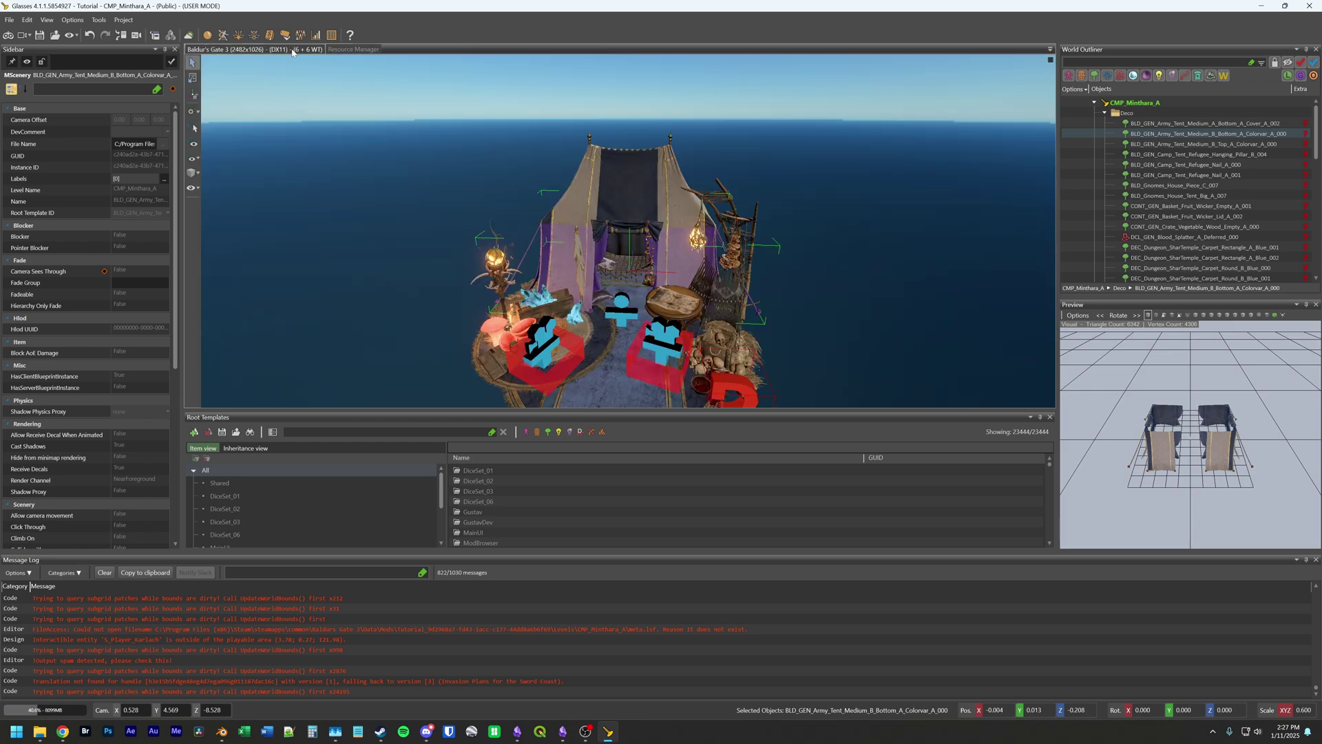
click(353, 50)
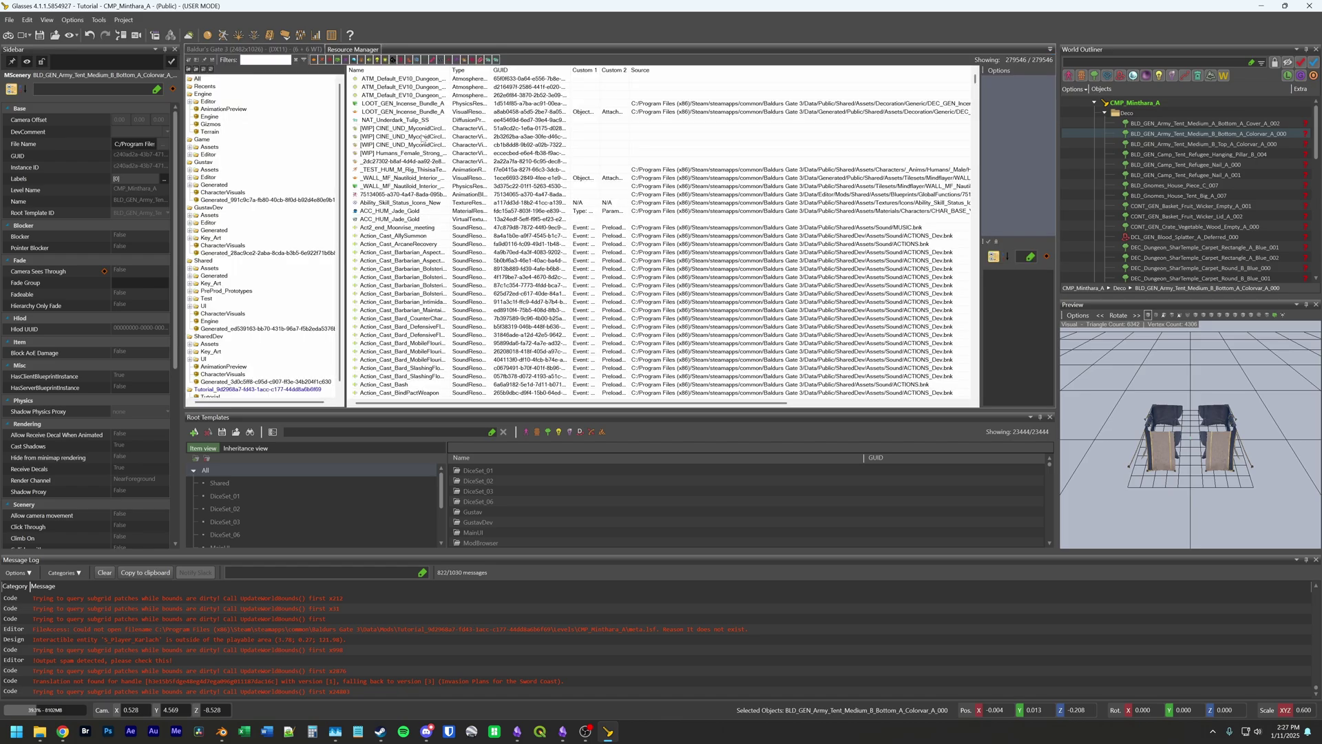
click(285, 49)
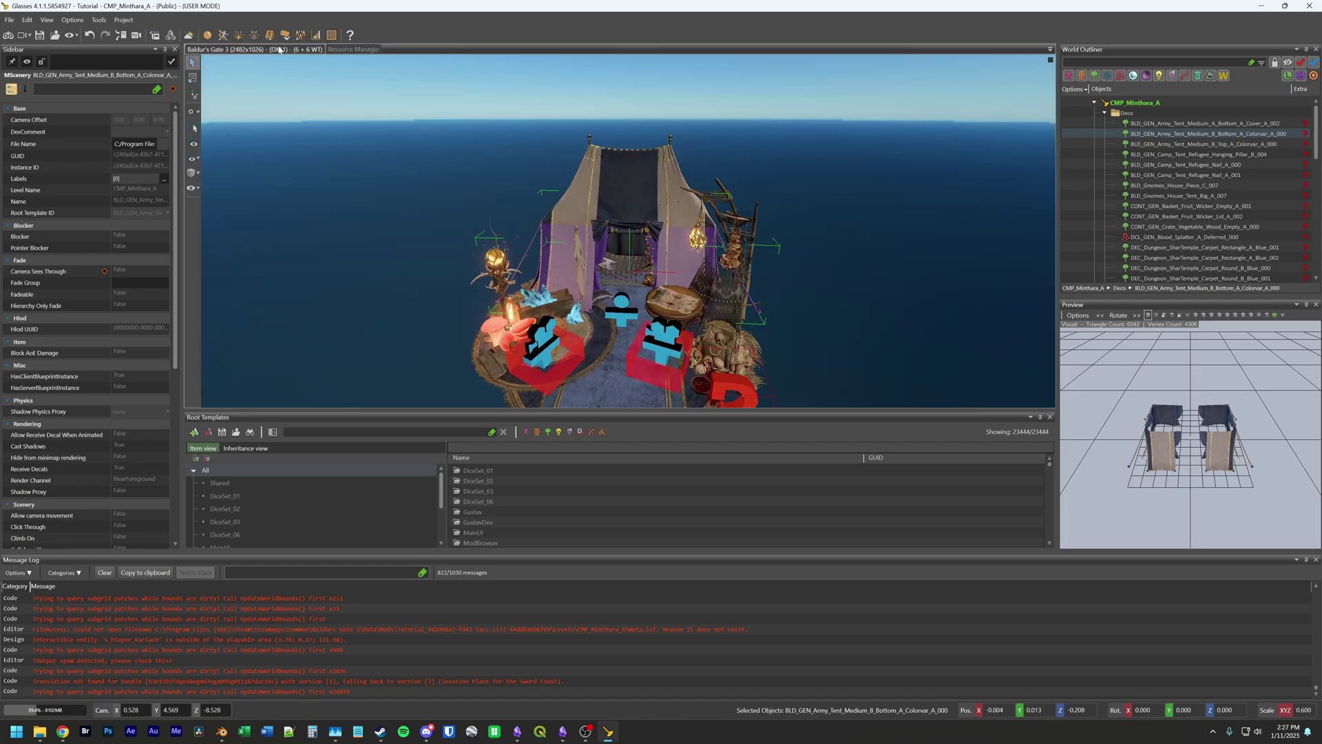
click(354, 50)
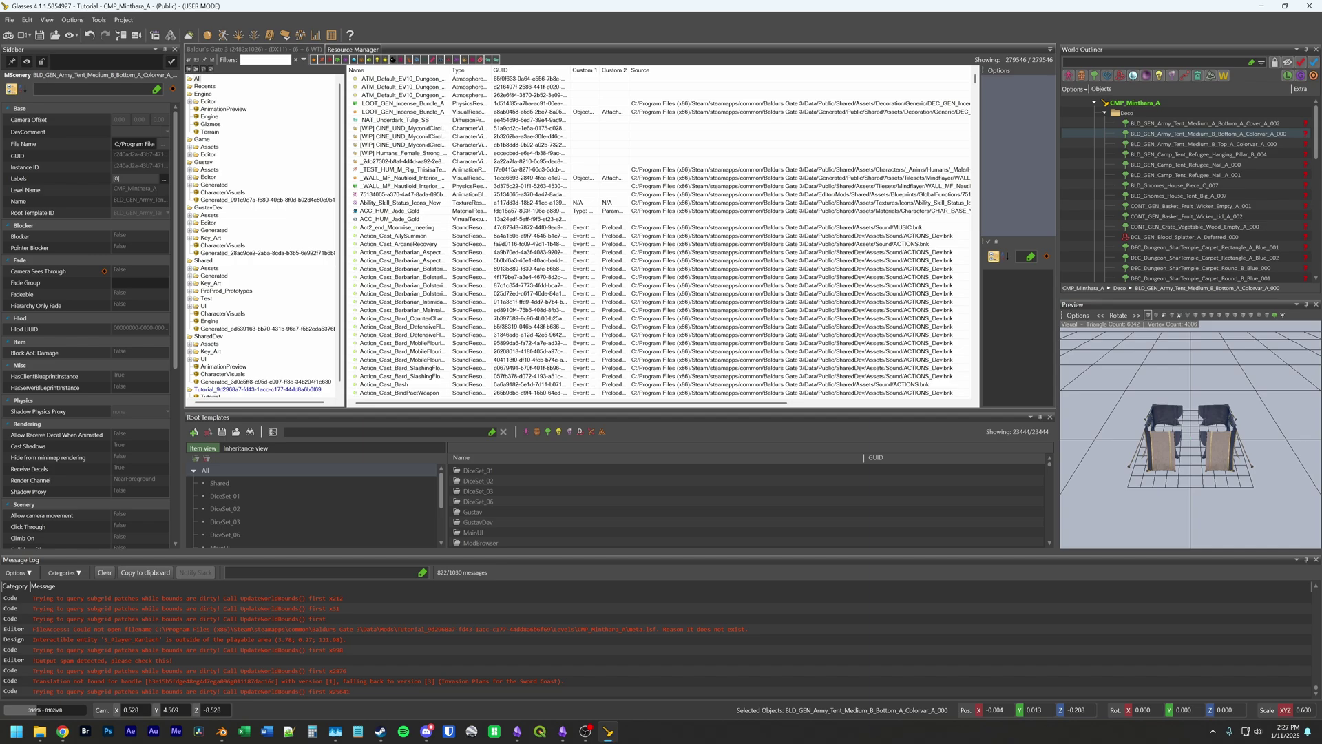
text(Tent_Medium_B)
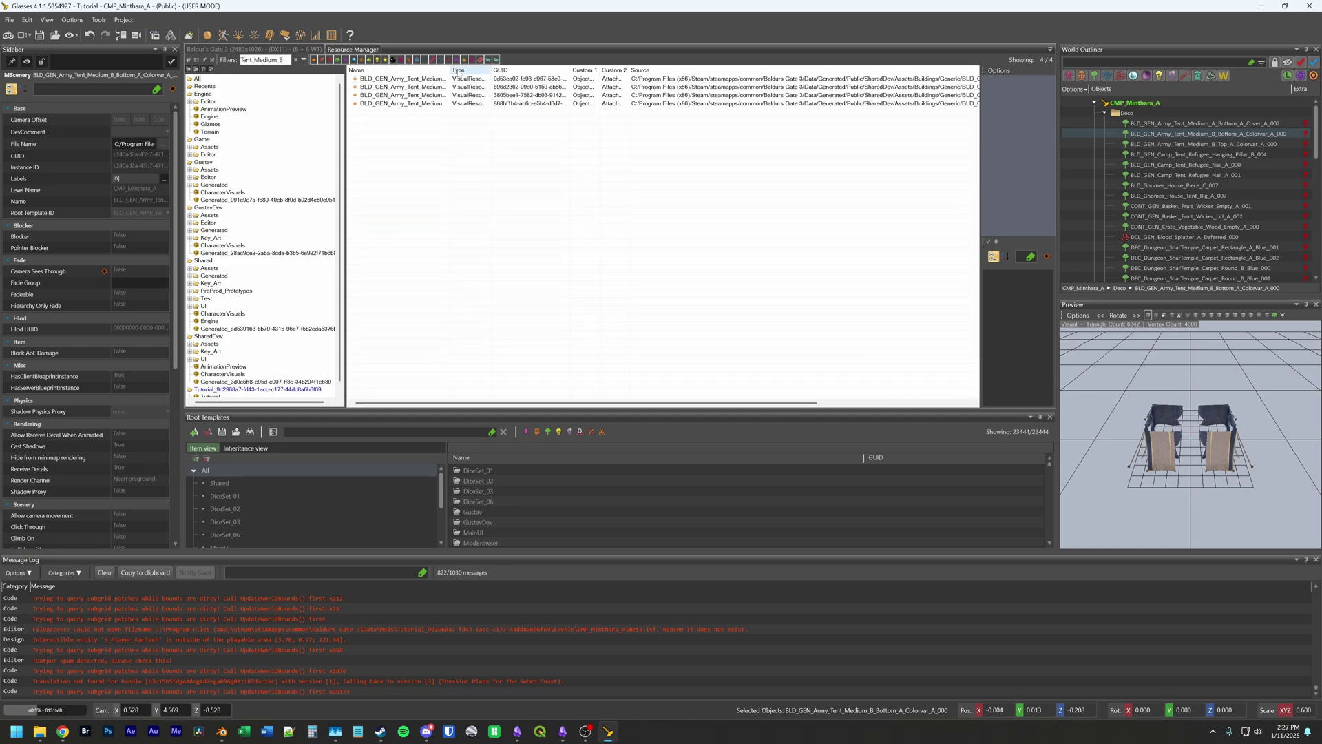
drag(454, 70, 521, 70)
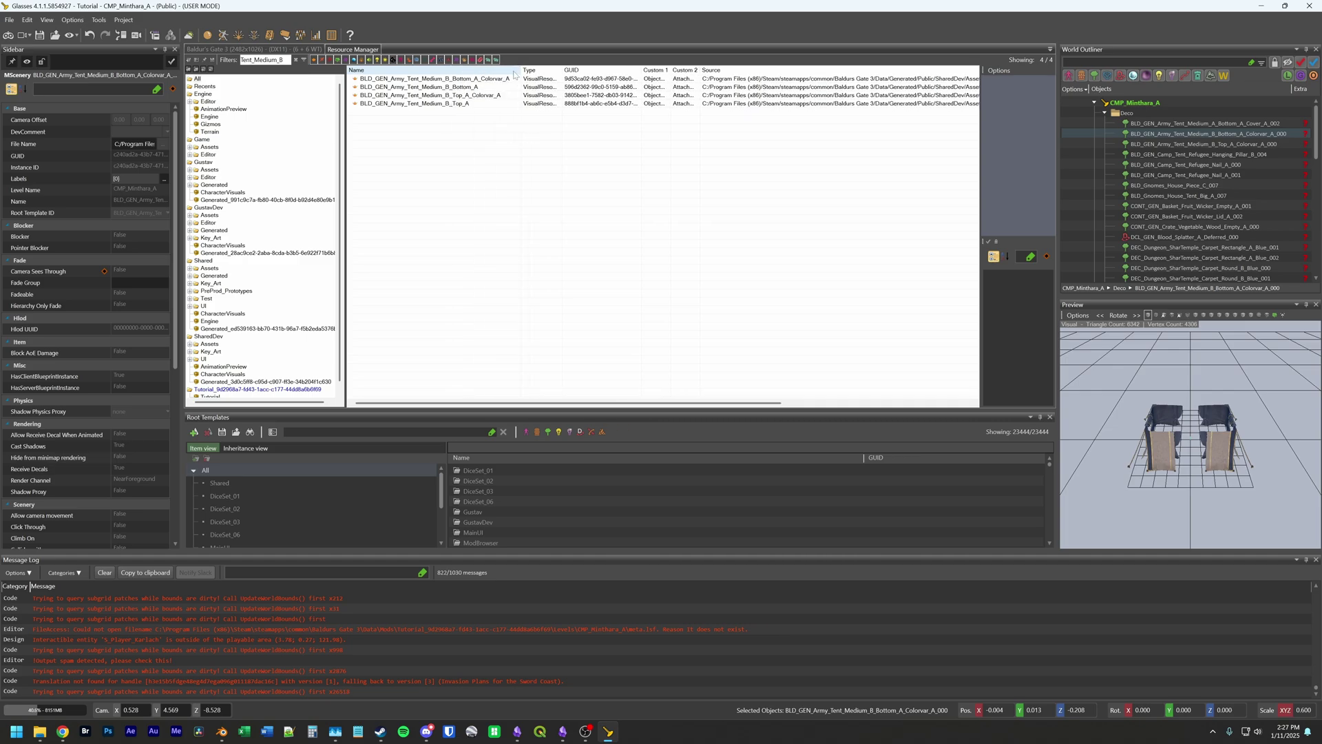
Step: Enlarge the resource preview and compare the models of the Tent_Medium_B resources Bottom_A, Top_A_Colorvar_A and Top_A
click(467, 87)
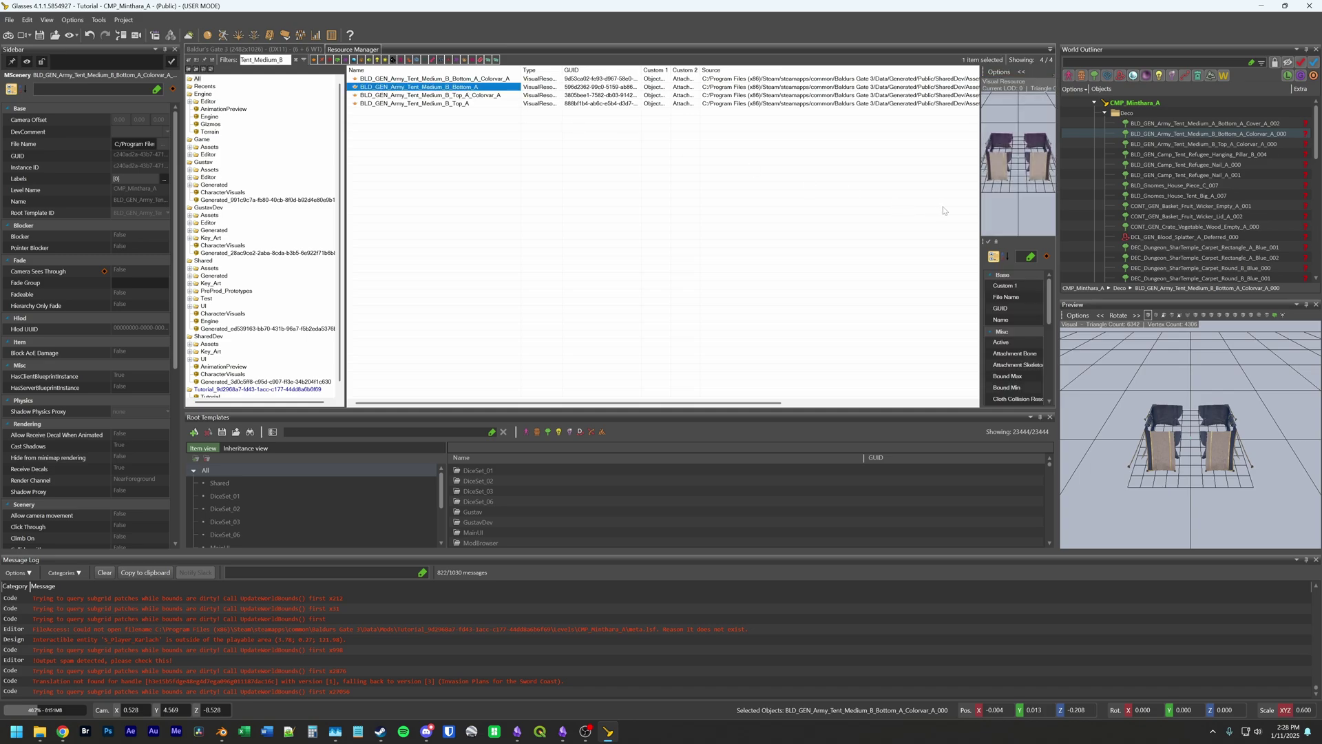
drag(979, 200, 777, 204)
drag(893, 198, 945, 167)
drag(1252, 478, 1200, 452)
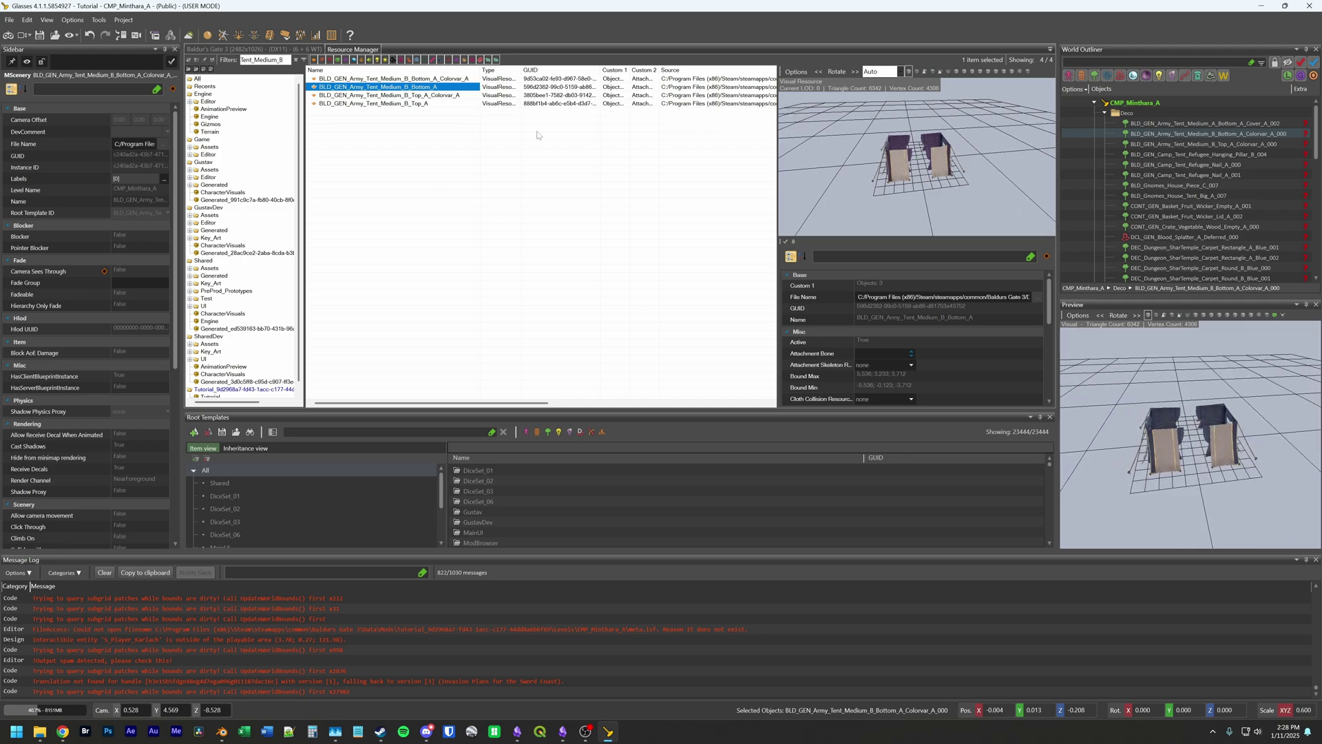
click(426, 96)
click(427, 102)
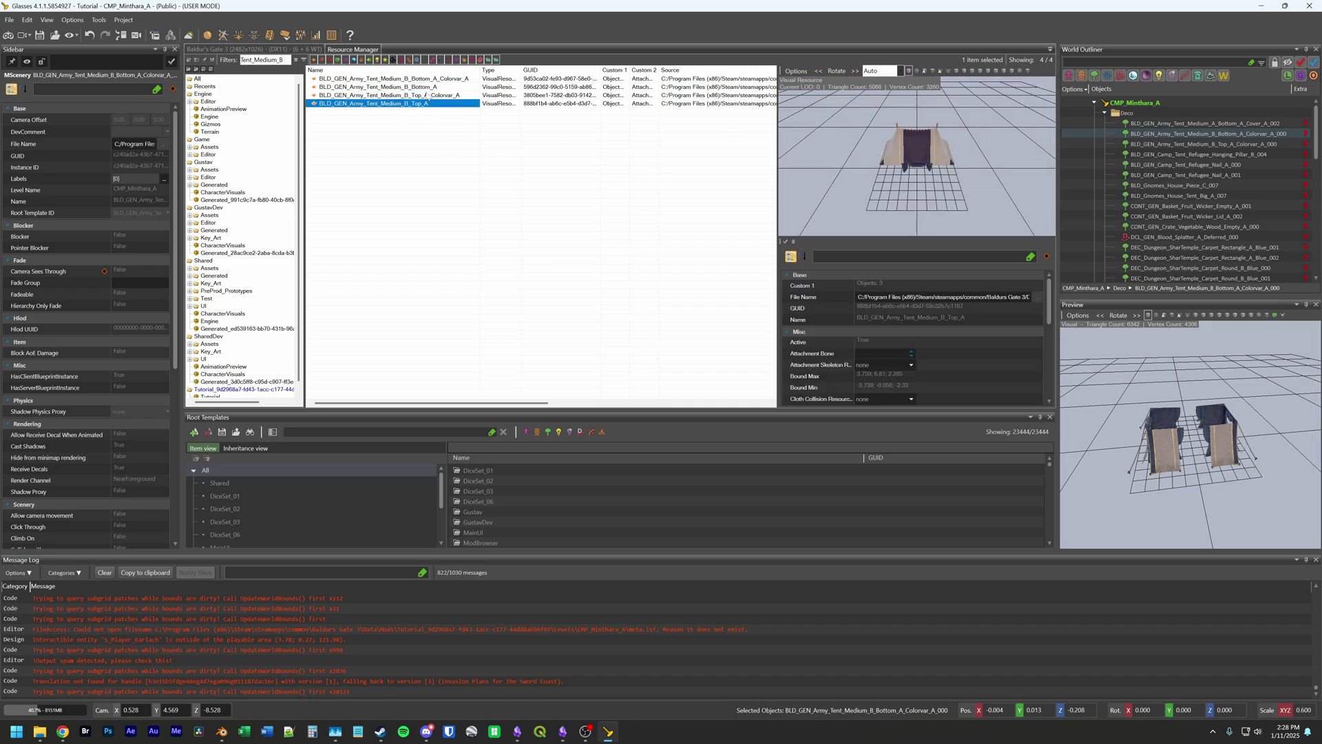
Step: Select the Tent_Medium_B_Bottom_A resource and check the Game and Tutorial source folders for matches before showing all resources again
key(Up)
key(Up)
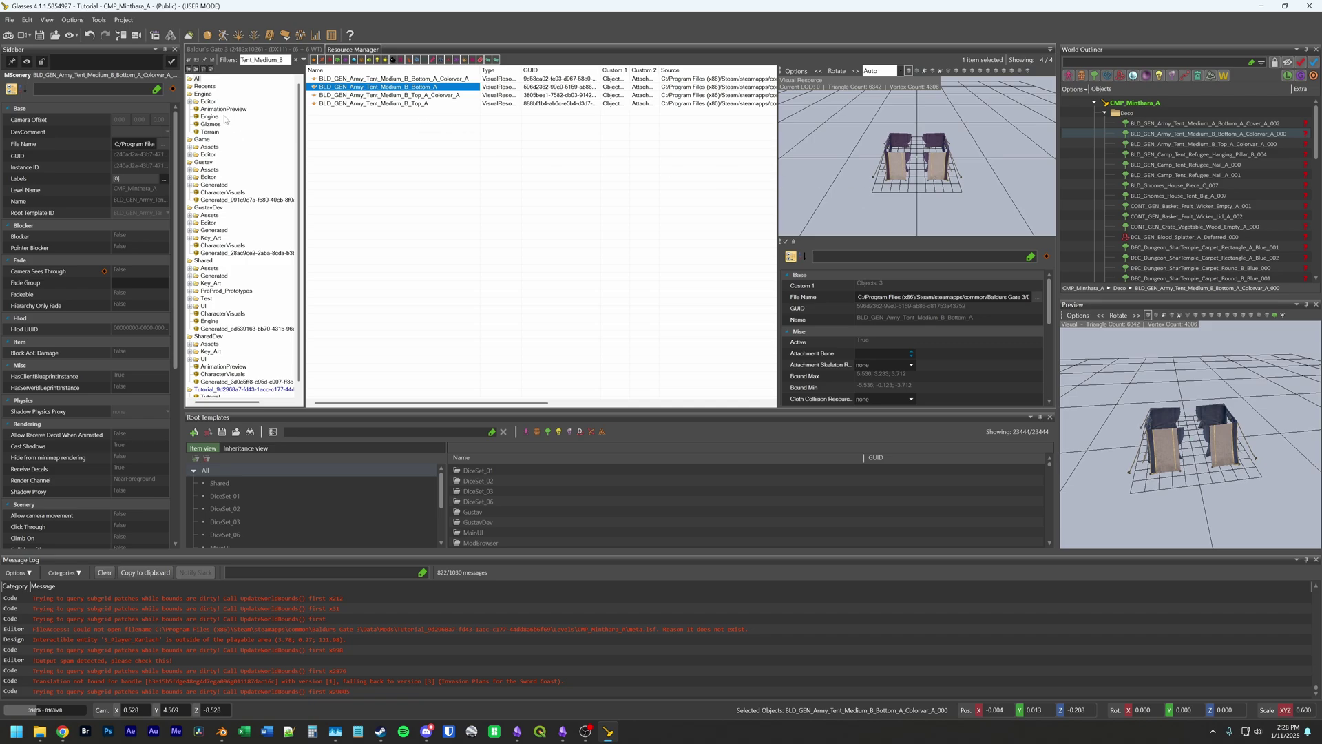
click(197, 79)
click(202, 94)
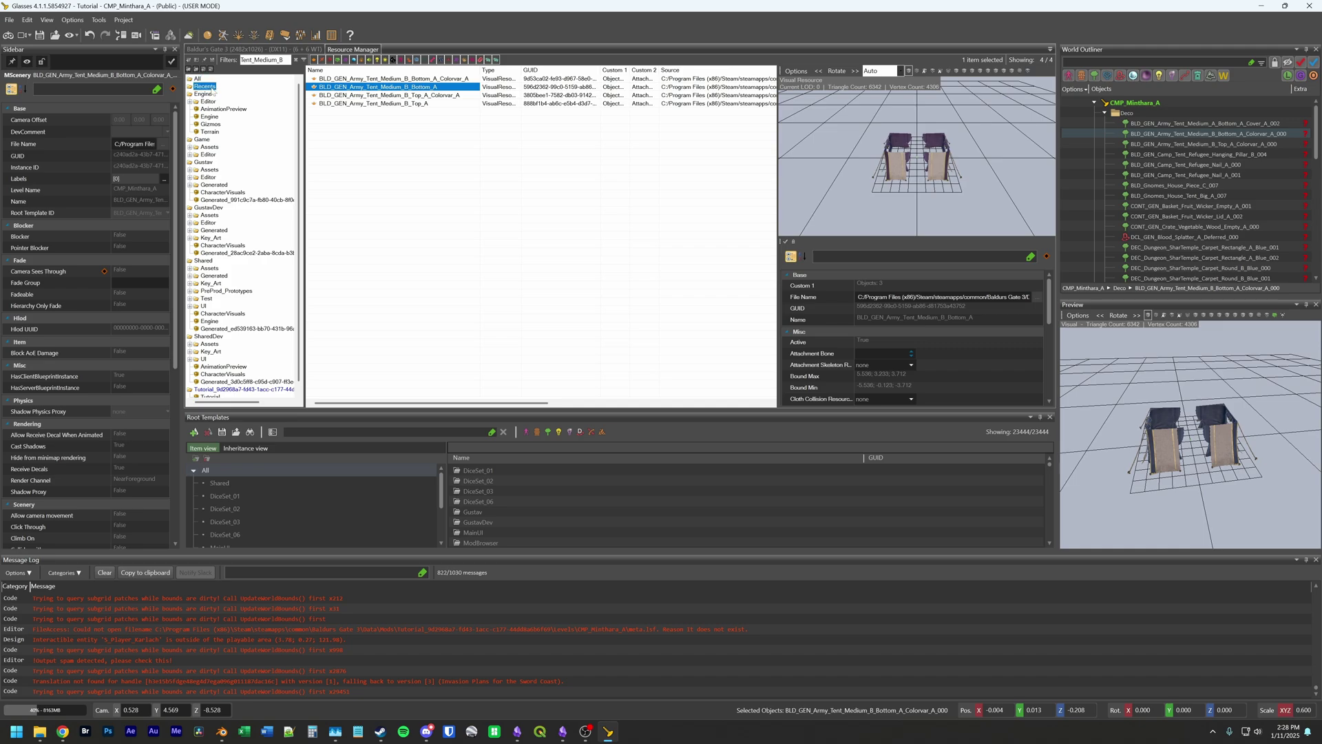
click(202, 139)
scroll(190, 389, down, 1)
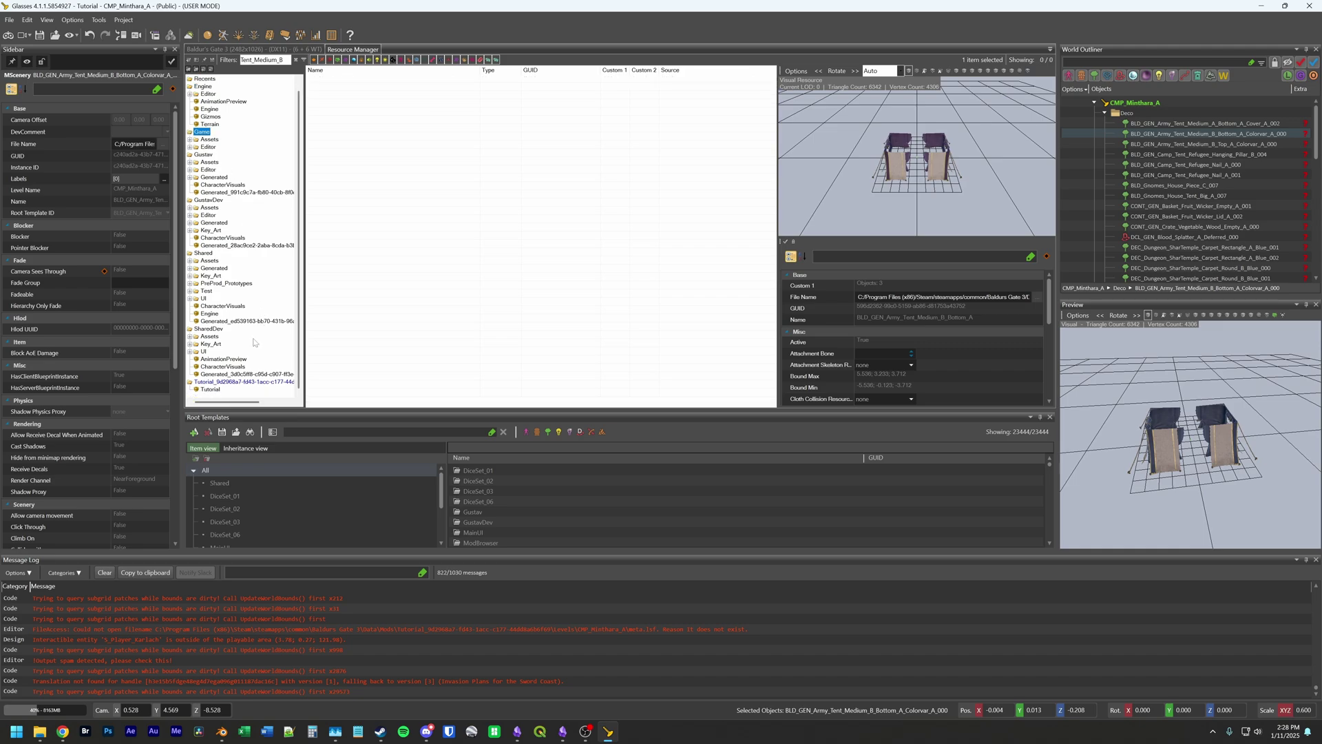
click(241, 383)
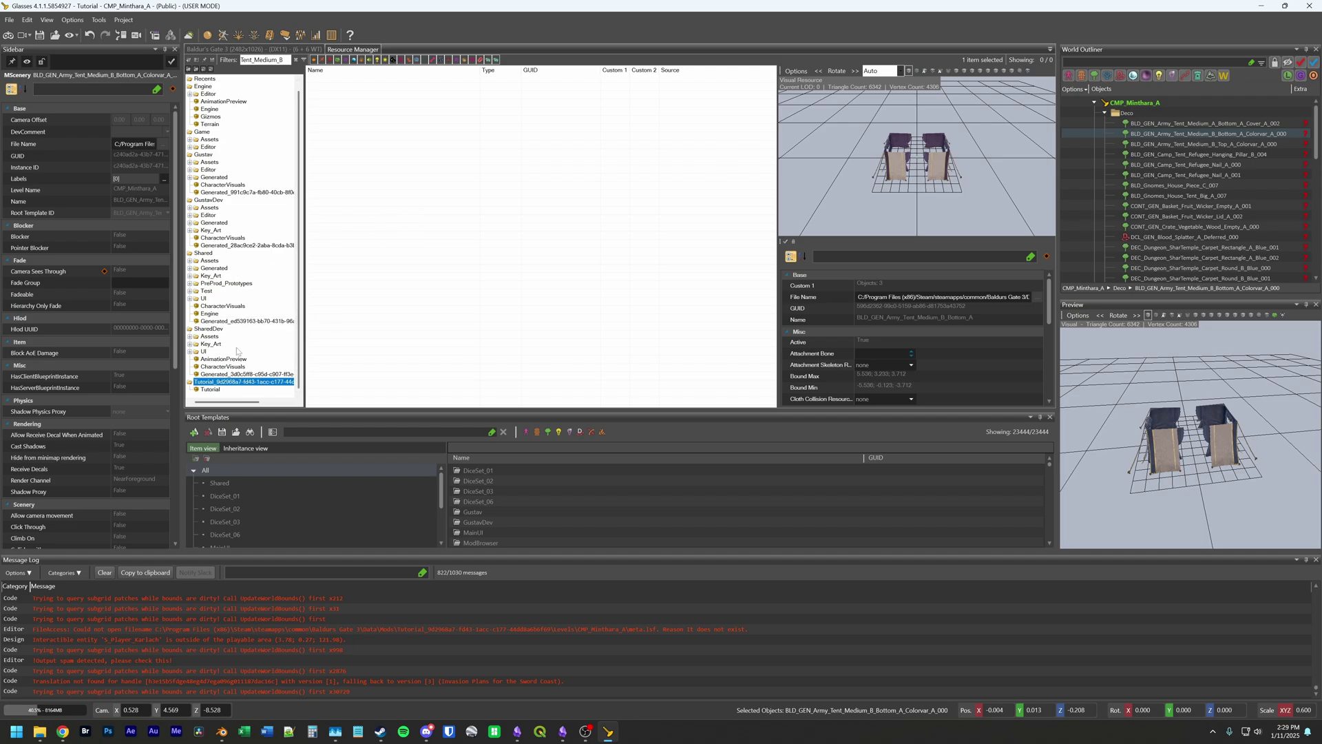
scroll(234, 311, up, 1)
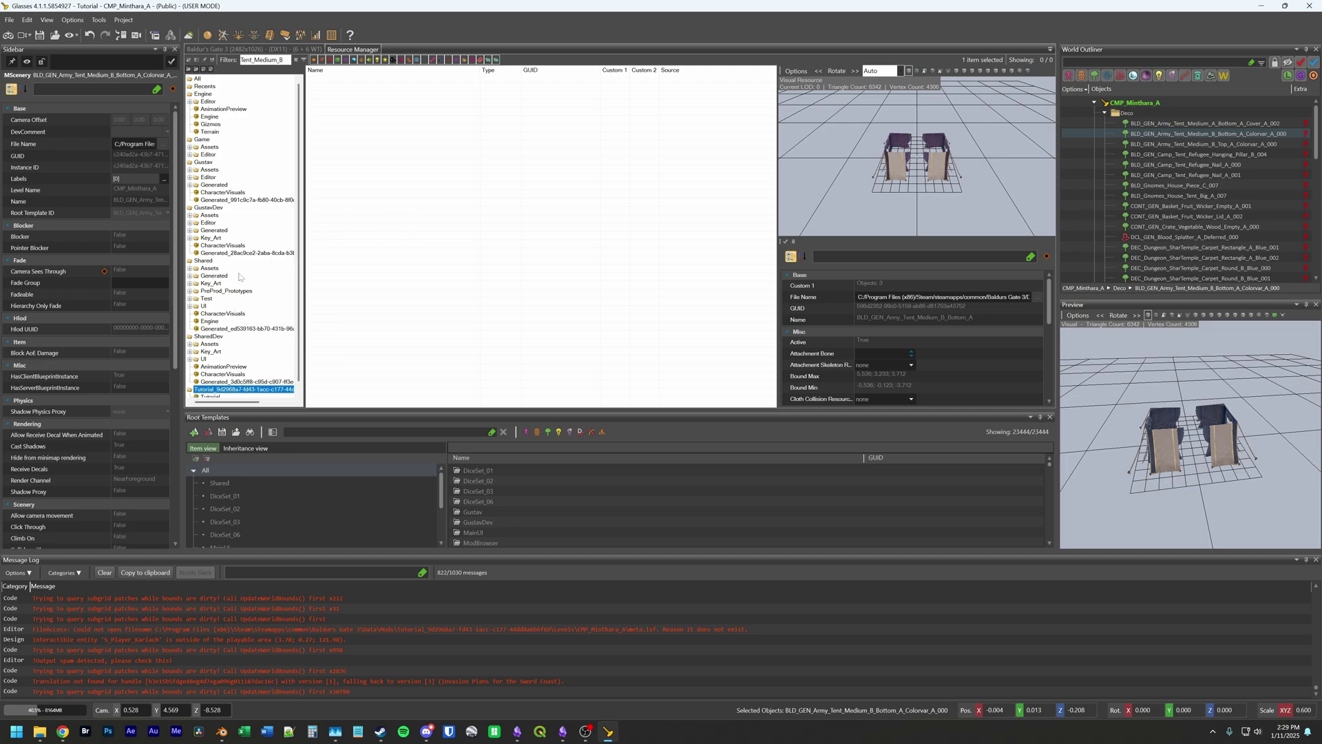
click(197, 80)
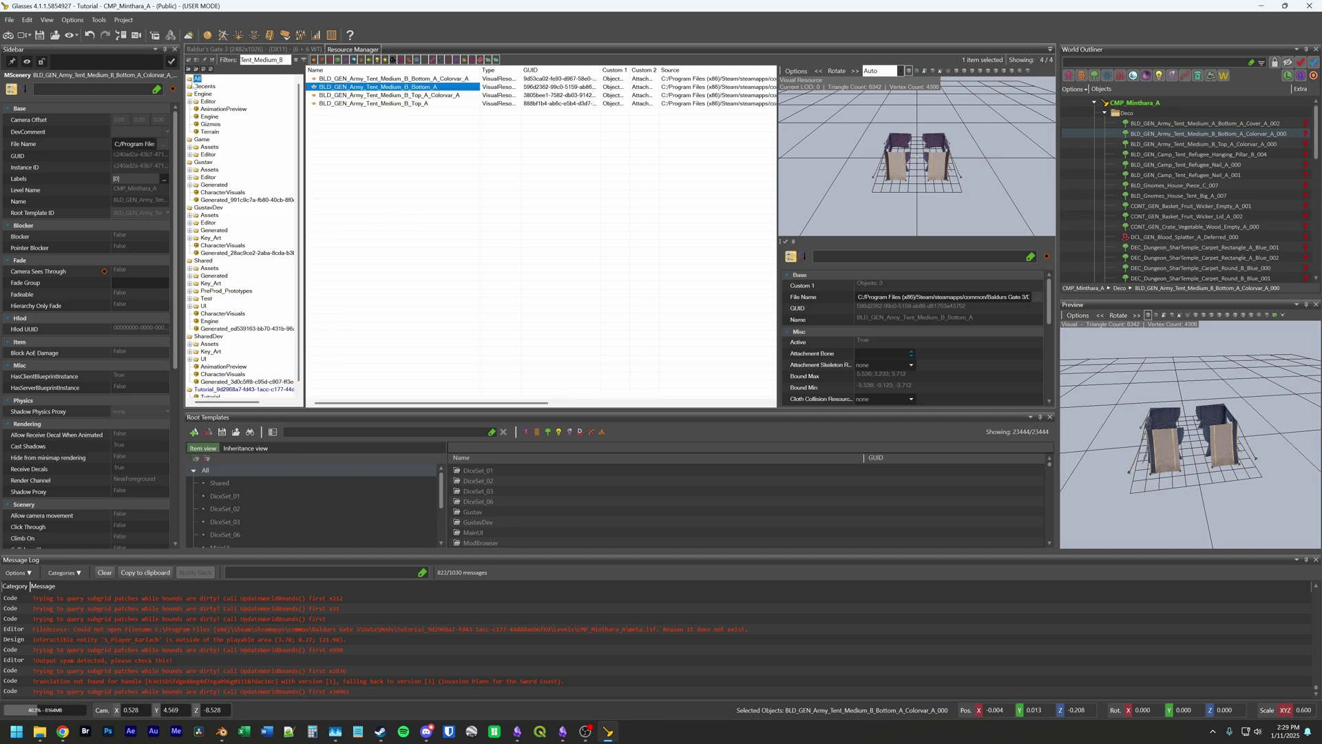
Step: Shorten the resource filter to Tent_Medi, widen the Type column and sort the resources by type
click(286, 61)
key(BackSpace)
key(BackSpace)
key(BackSpace)
key(BackSpace)
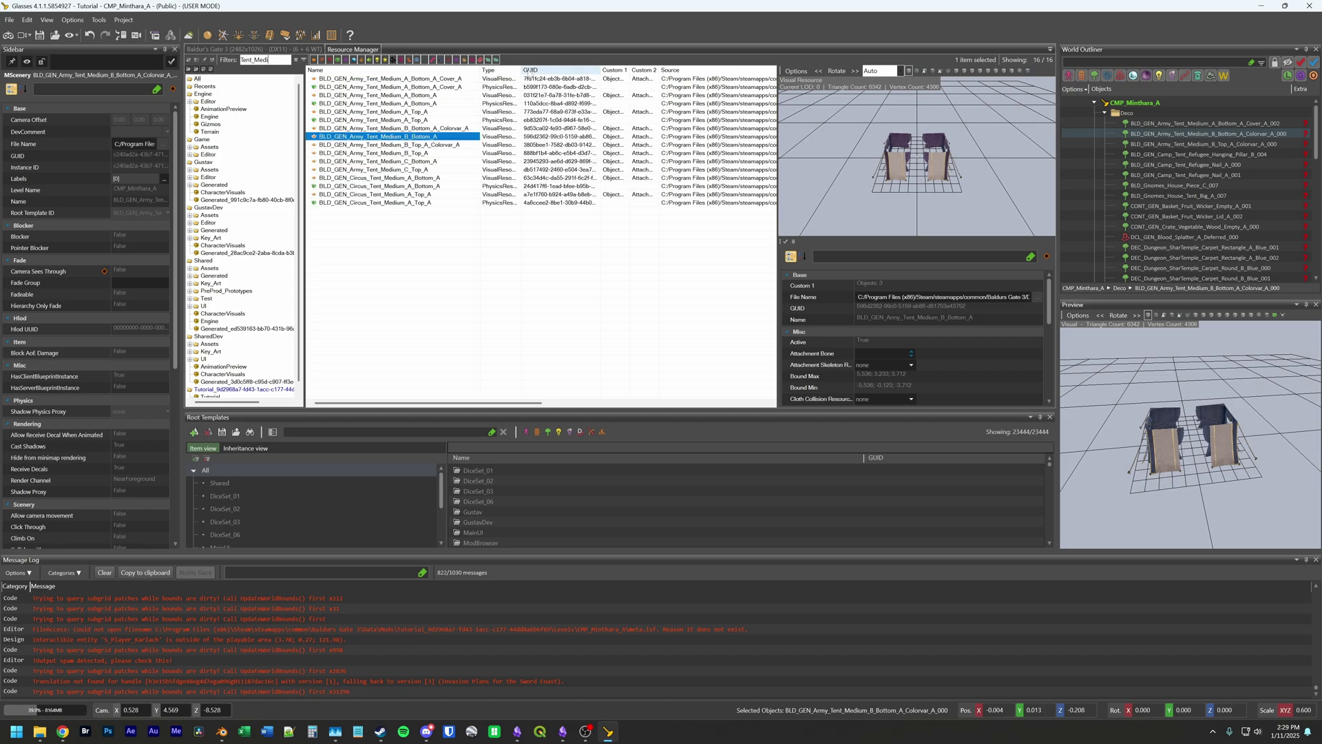
drag(521, 70, 574, 69)
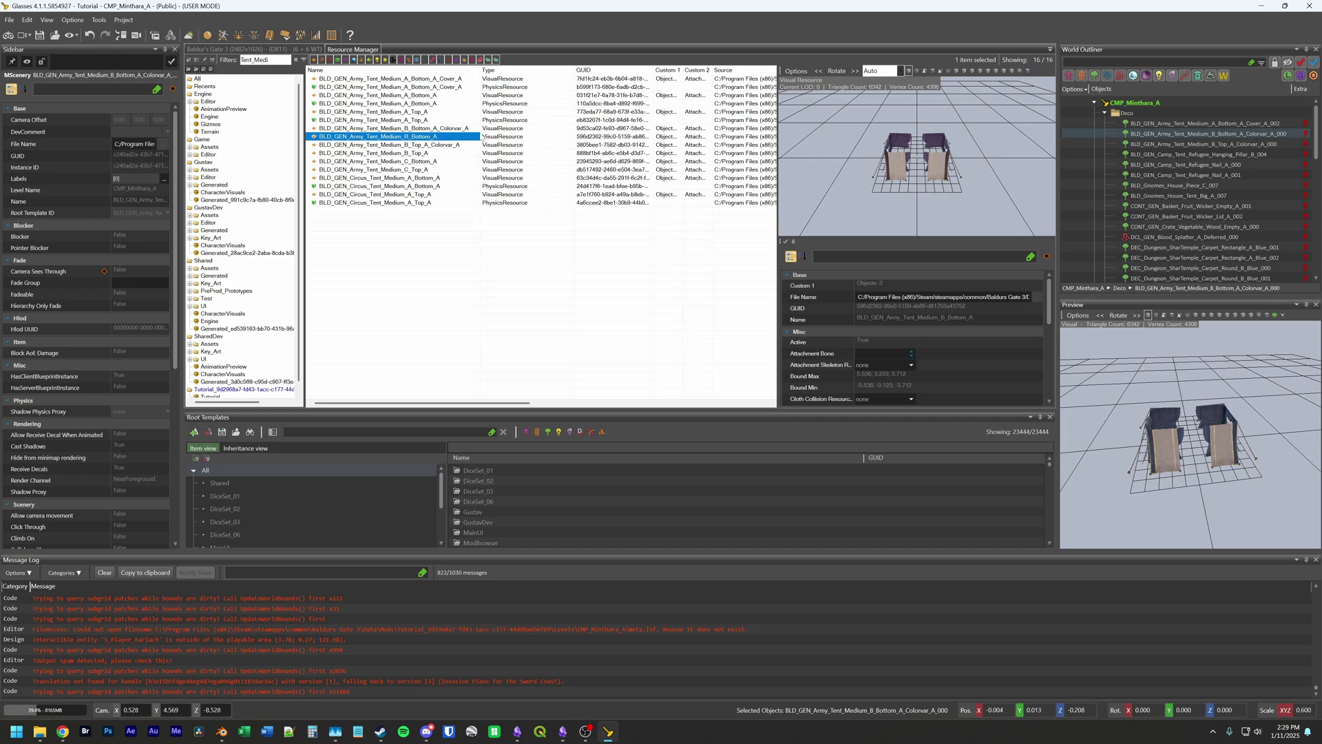
click(534, 71)
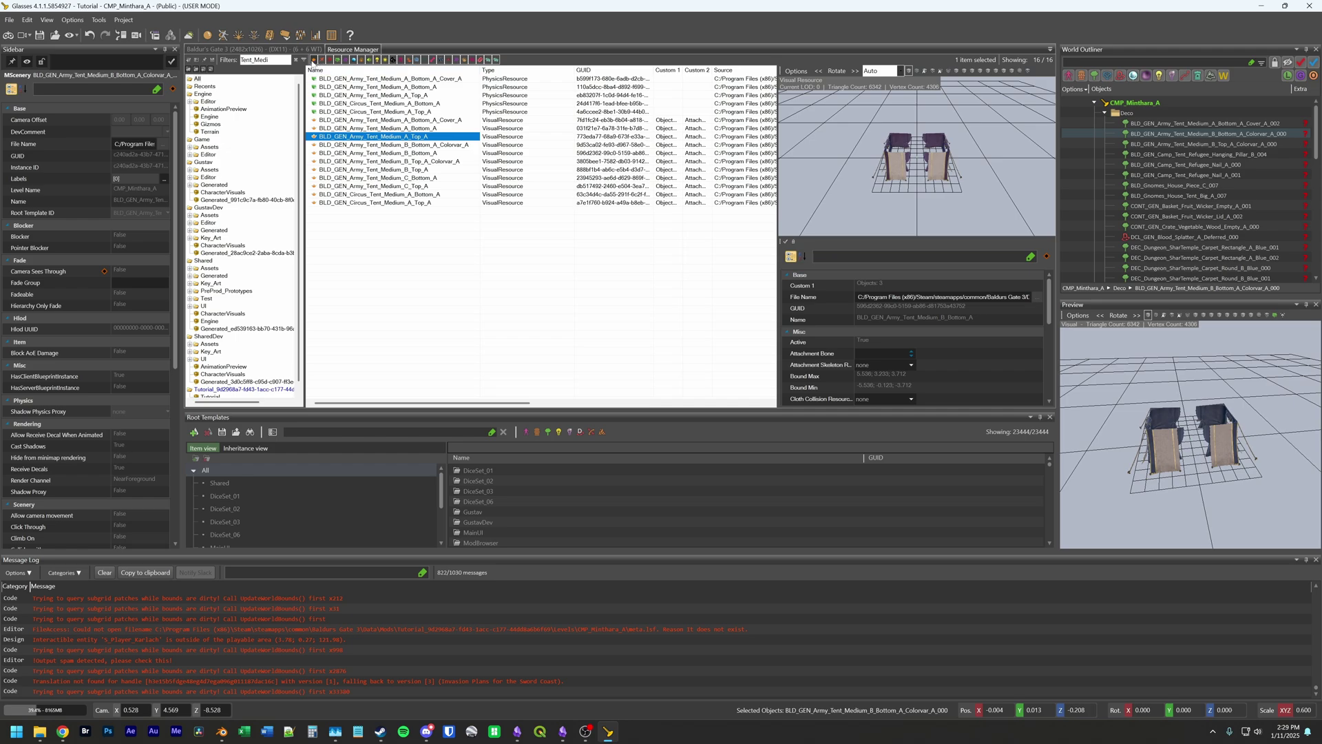
Step: Hide the visual resources, then show only them instead, restoring all resource types after each
click(314, 61)
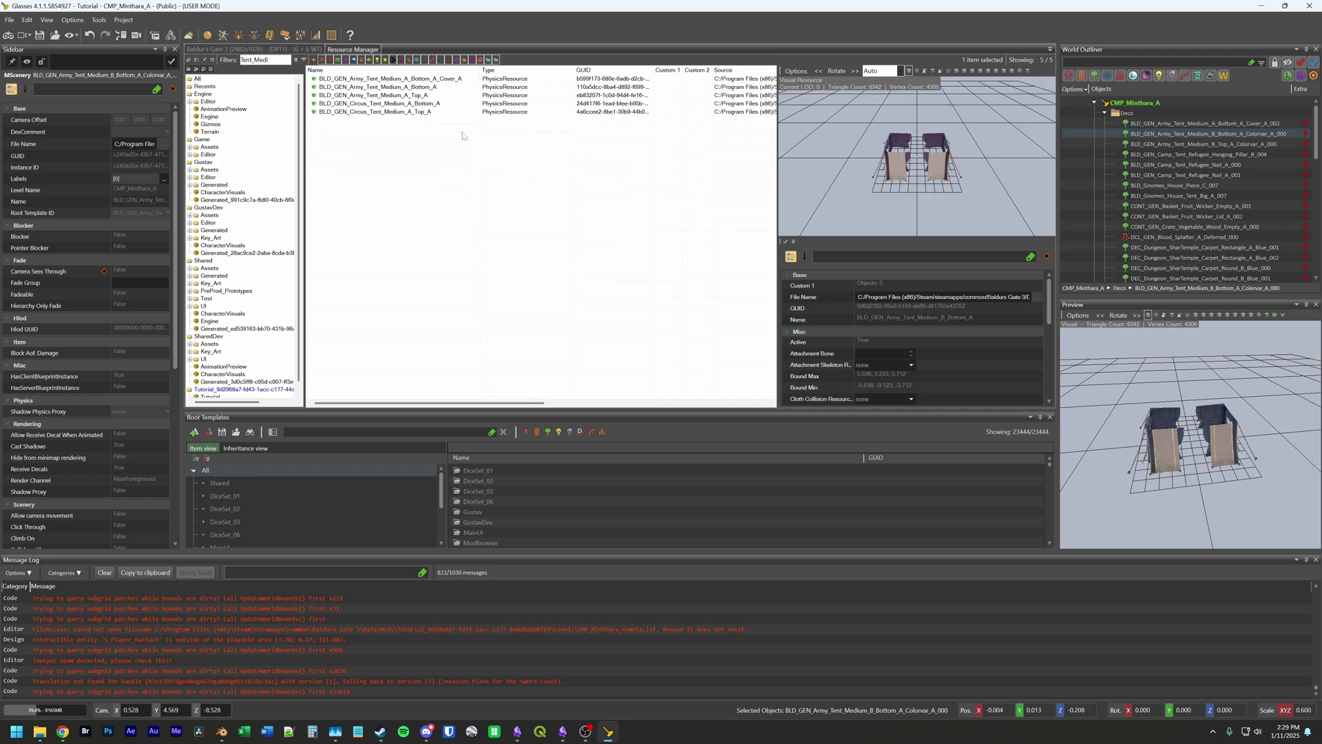
click(314, 61)
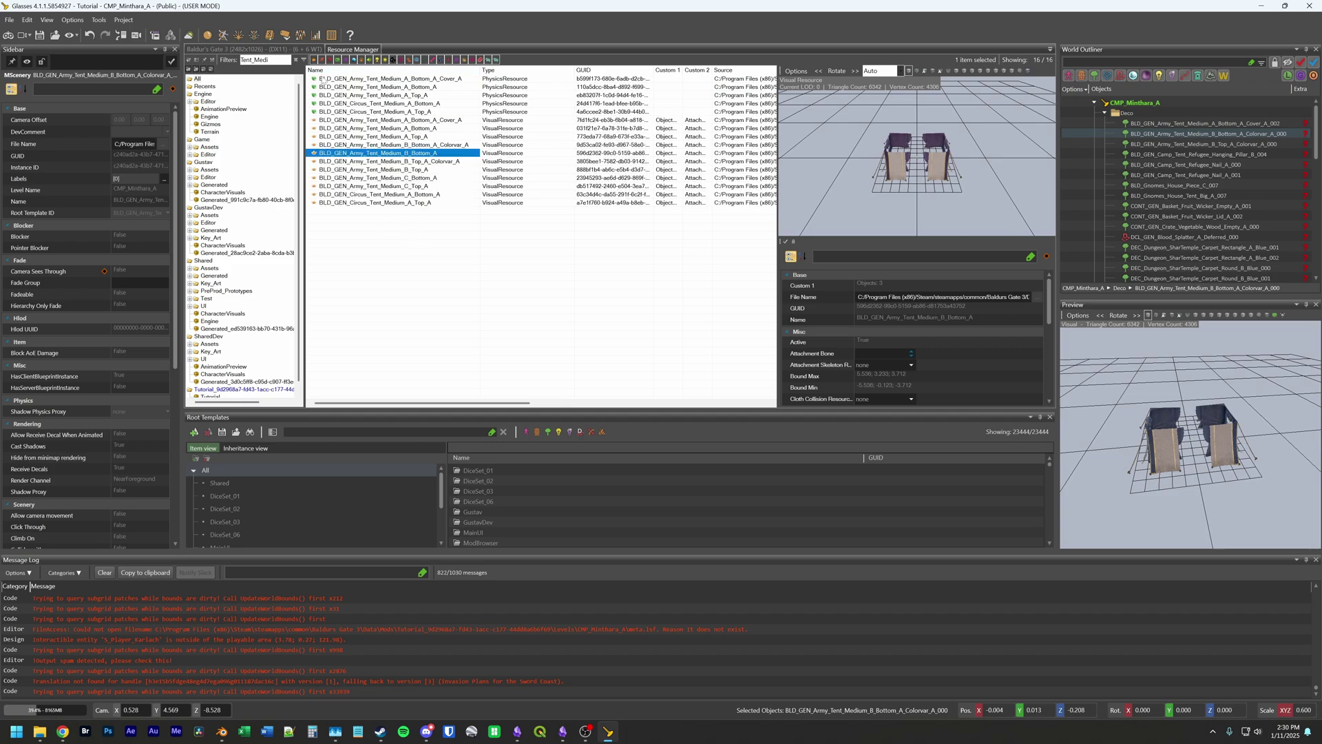
click(316, 61)
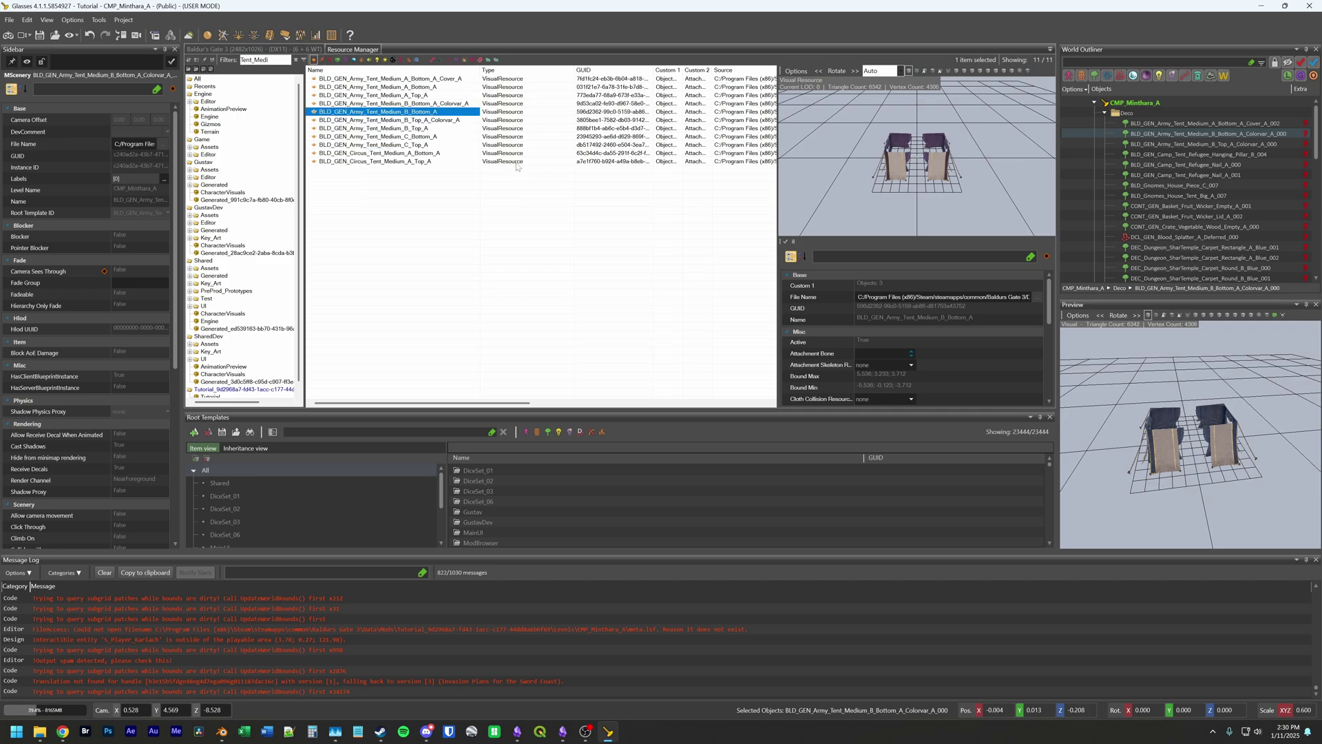
click(316, 61)
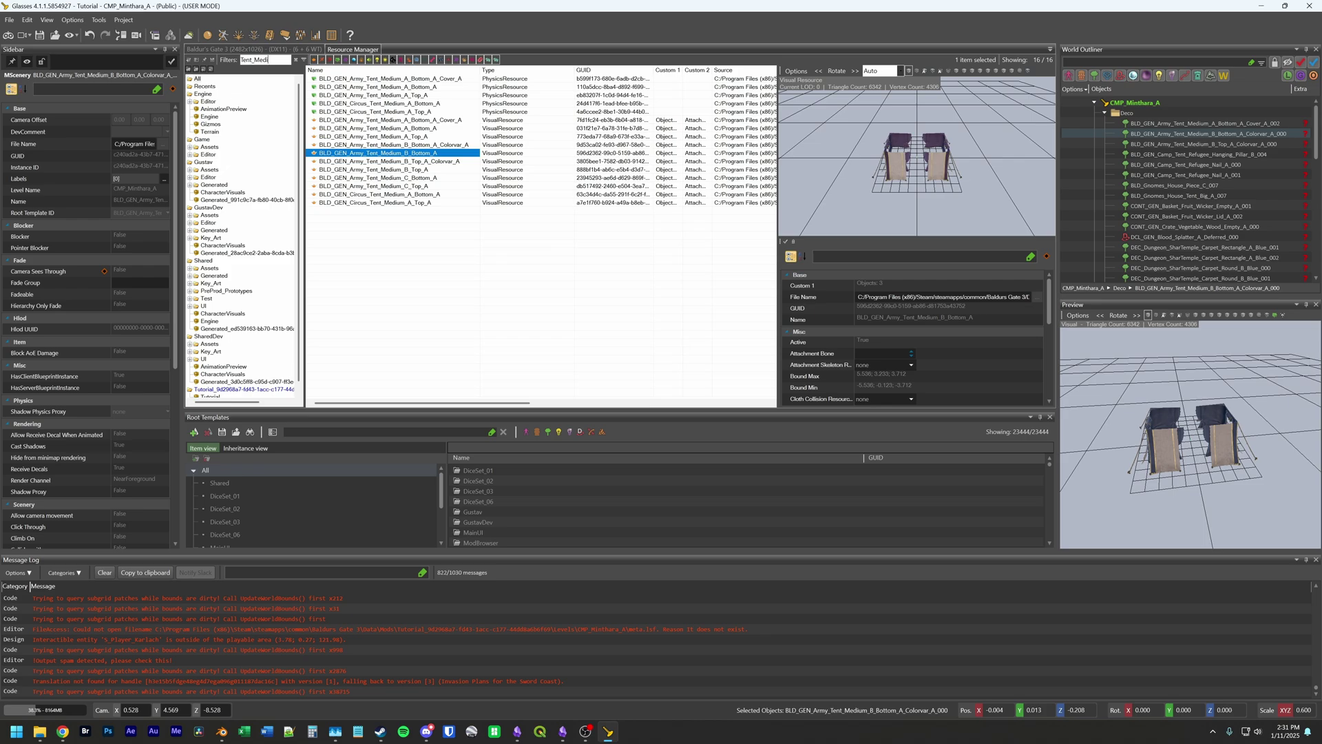
Step: Filter the resources by TENT_, browse the list, refine the filter to TENT MEDIUM and select the Tent_Medium_B_Bottom_A visual resource
key(ctrl+a)
text(T_)
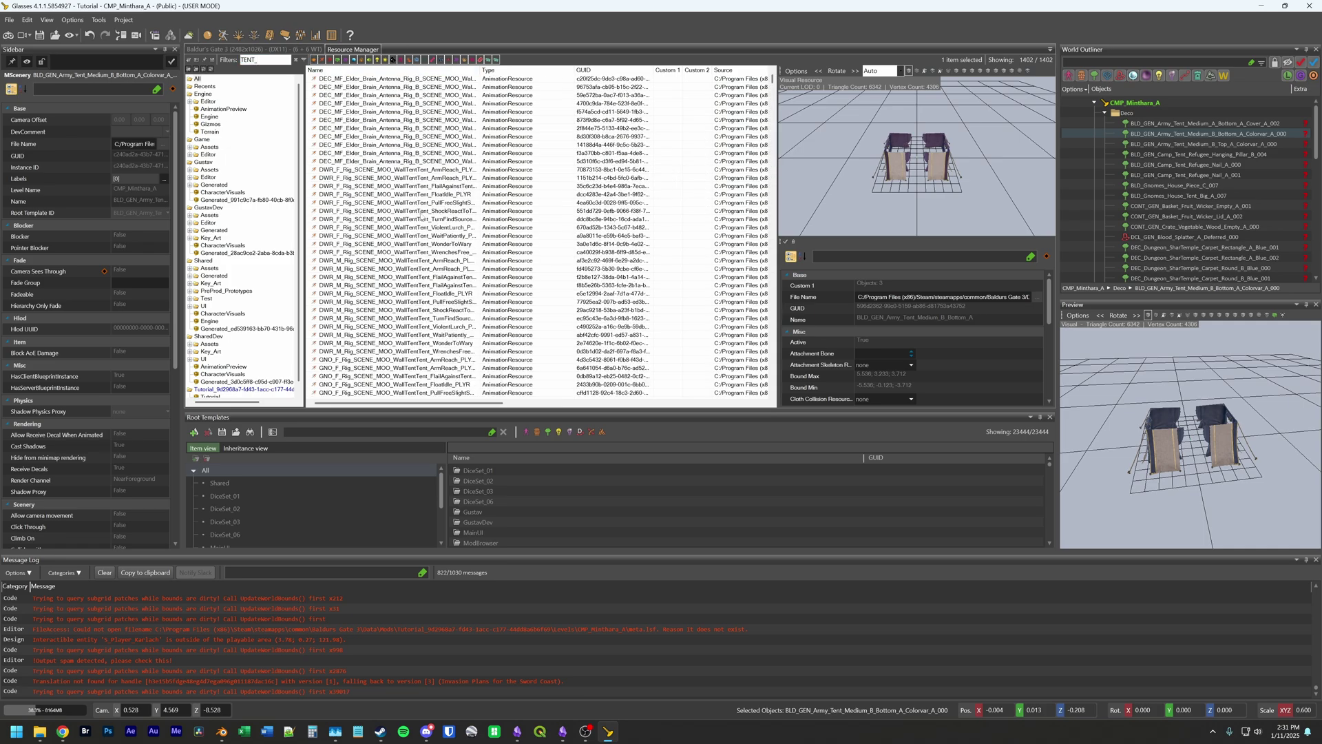
scroll(417, 261, down, 7)
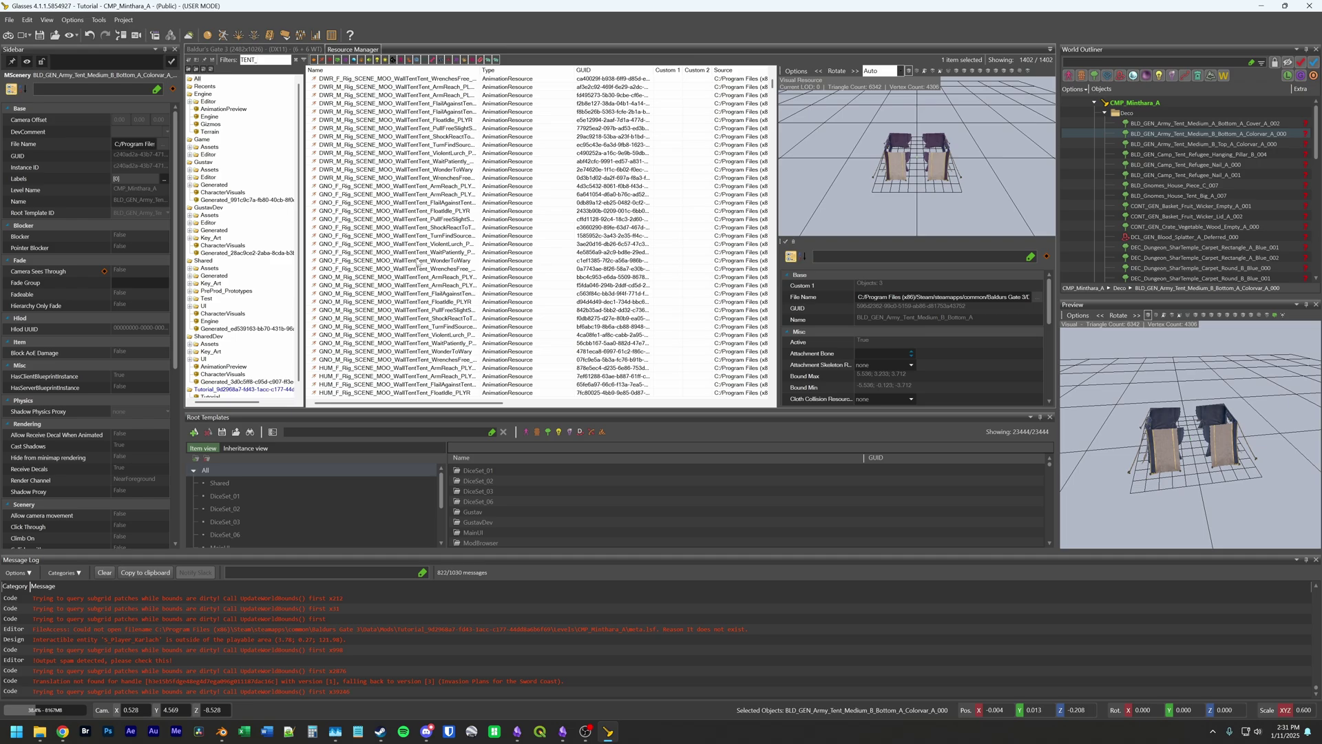
scroll(418, 263, down, 2)
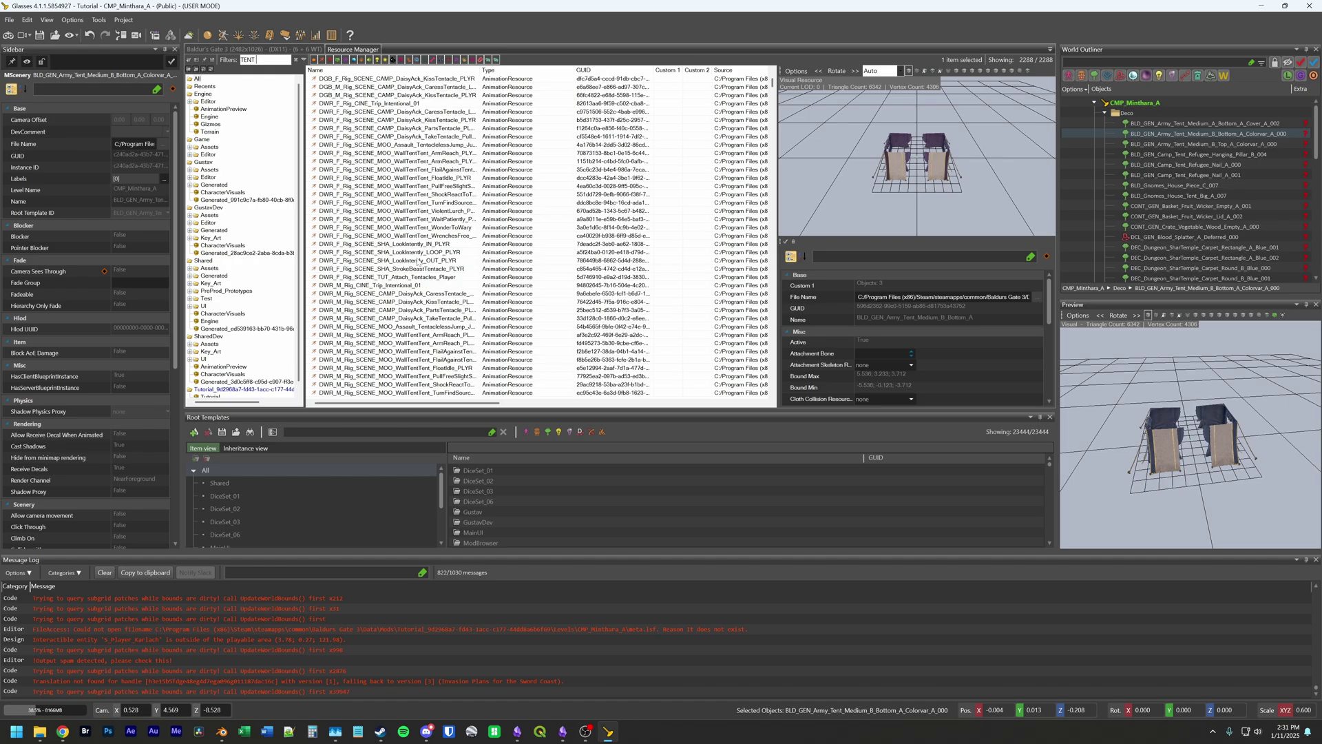
text(EDIUM)
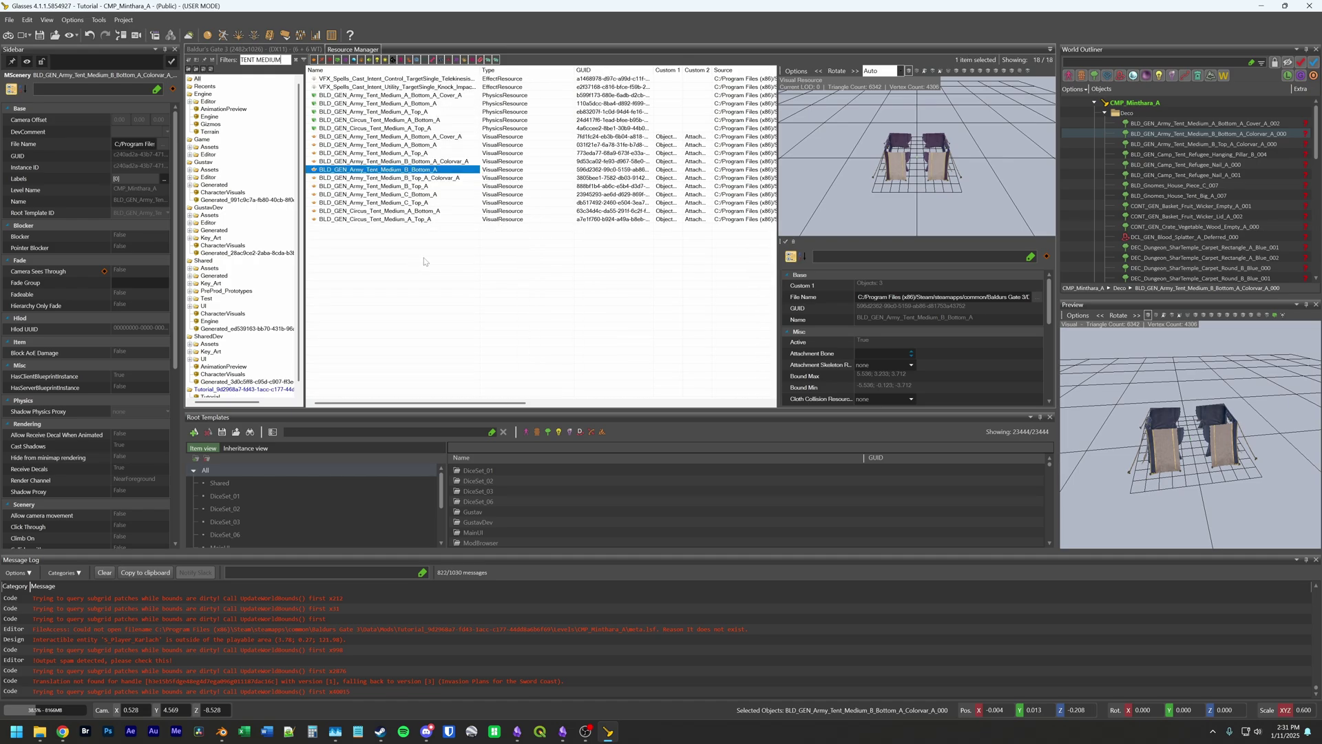
click(443, 170)
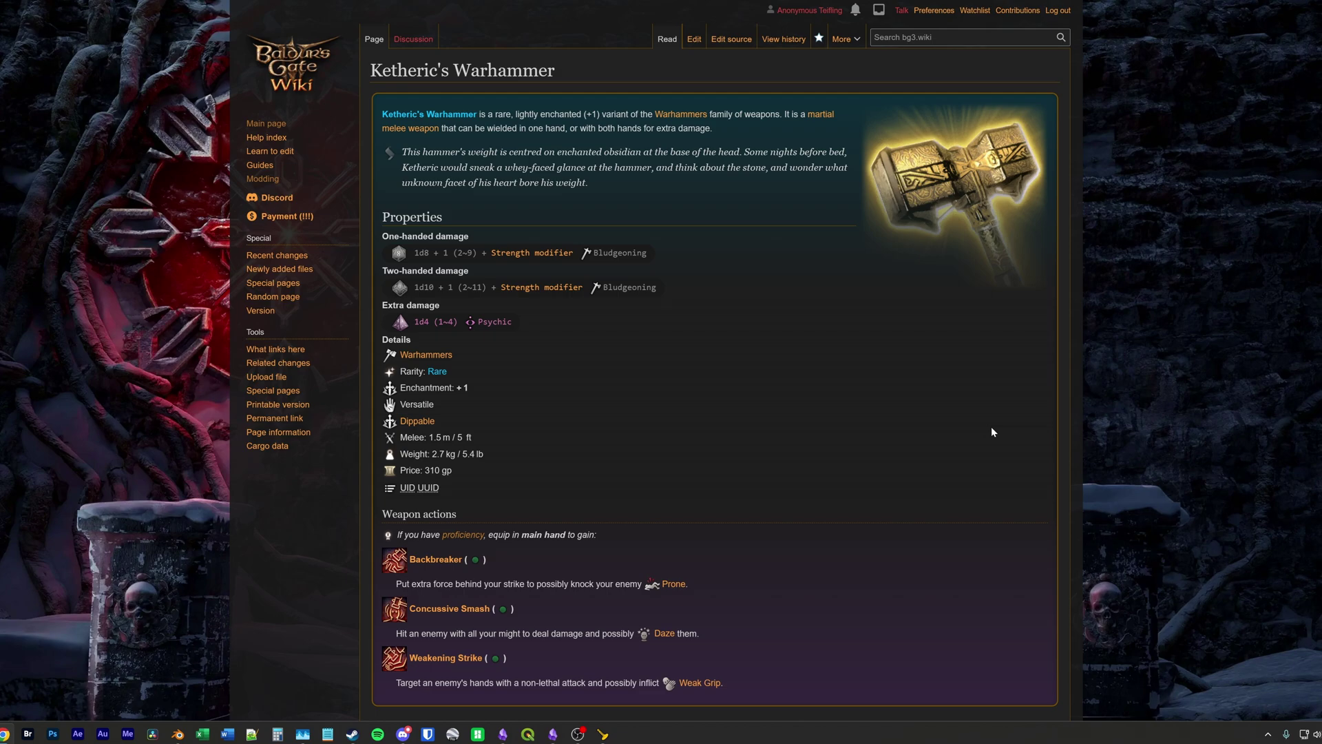
Step: Reveal the UID and UUID of Ketheric's Warhammer on the BG3 wiki and filter the toolkit's resources by the UID MAG_Ketheric_Warhammer
click(407, 489)
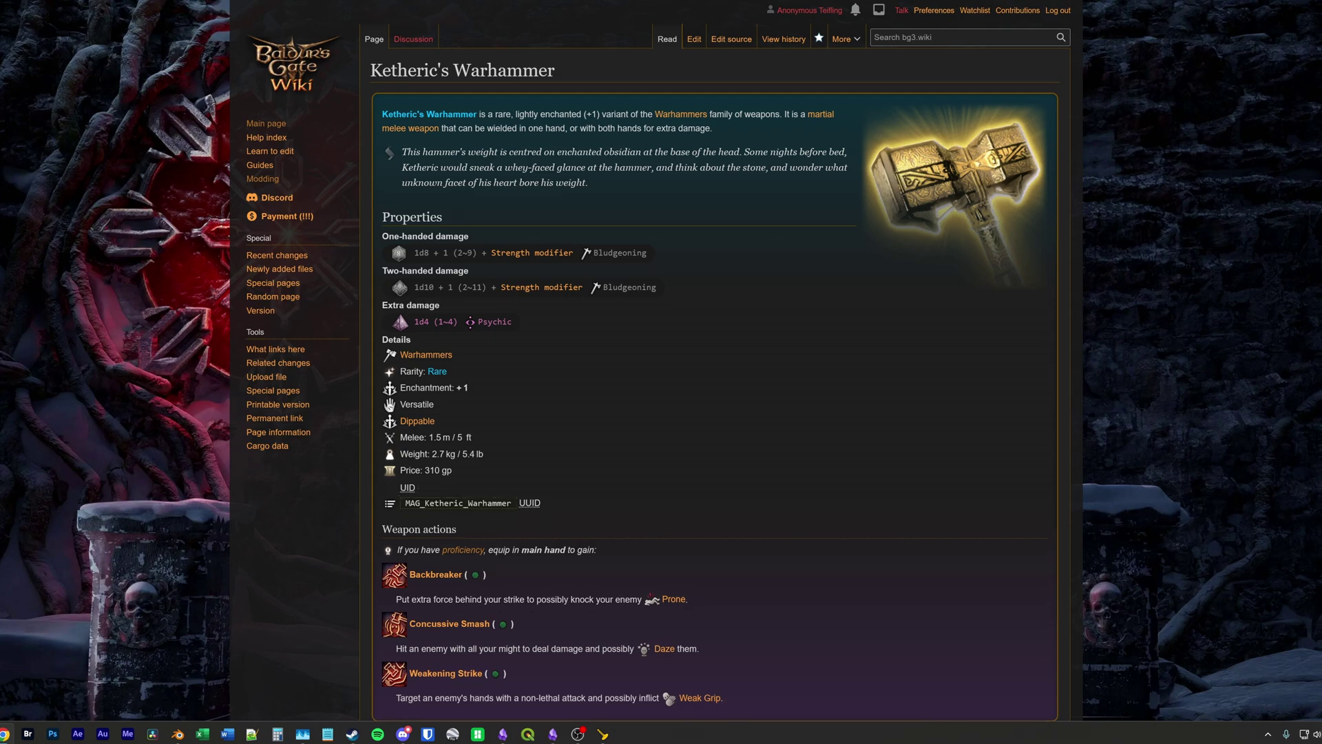
click(530, 503)
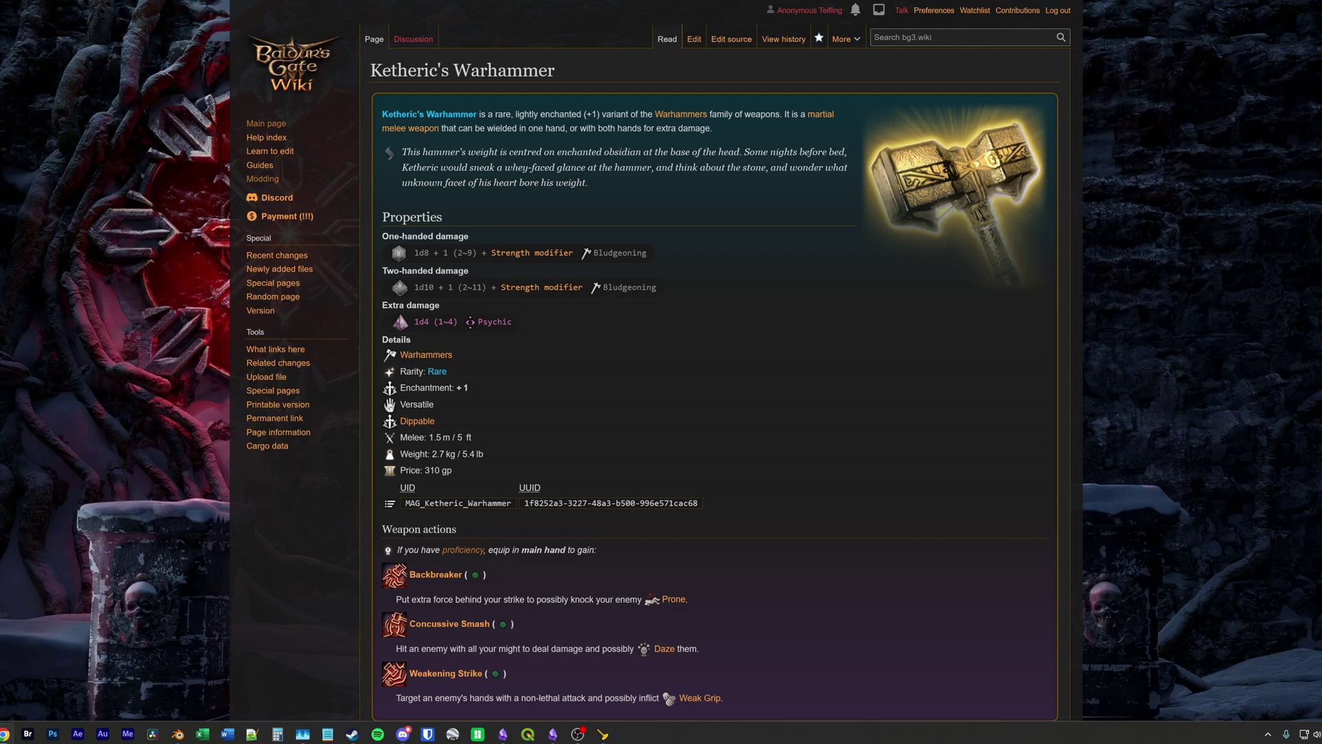
double_click(458, 504)
key(ctrl+c)
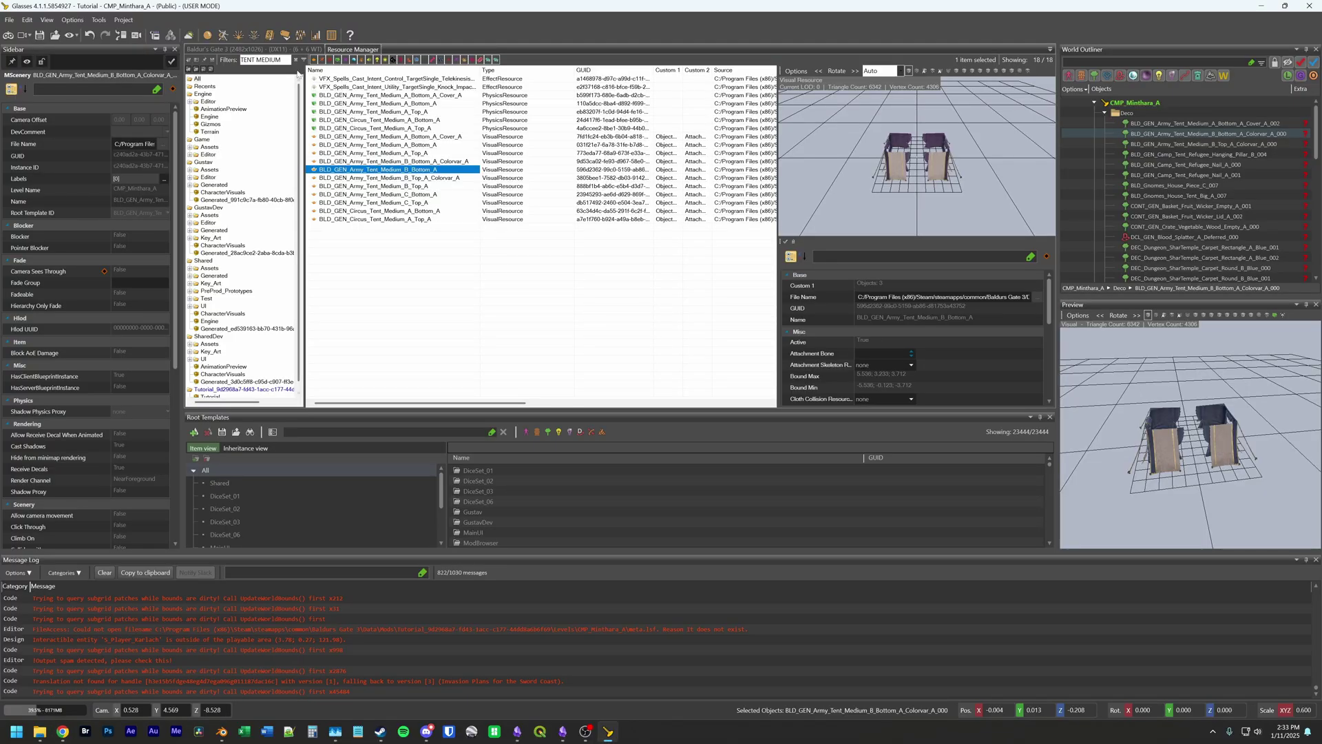
click(295, 61)
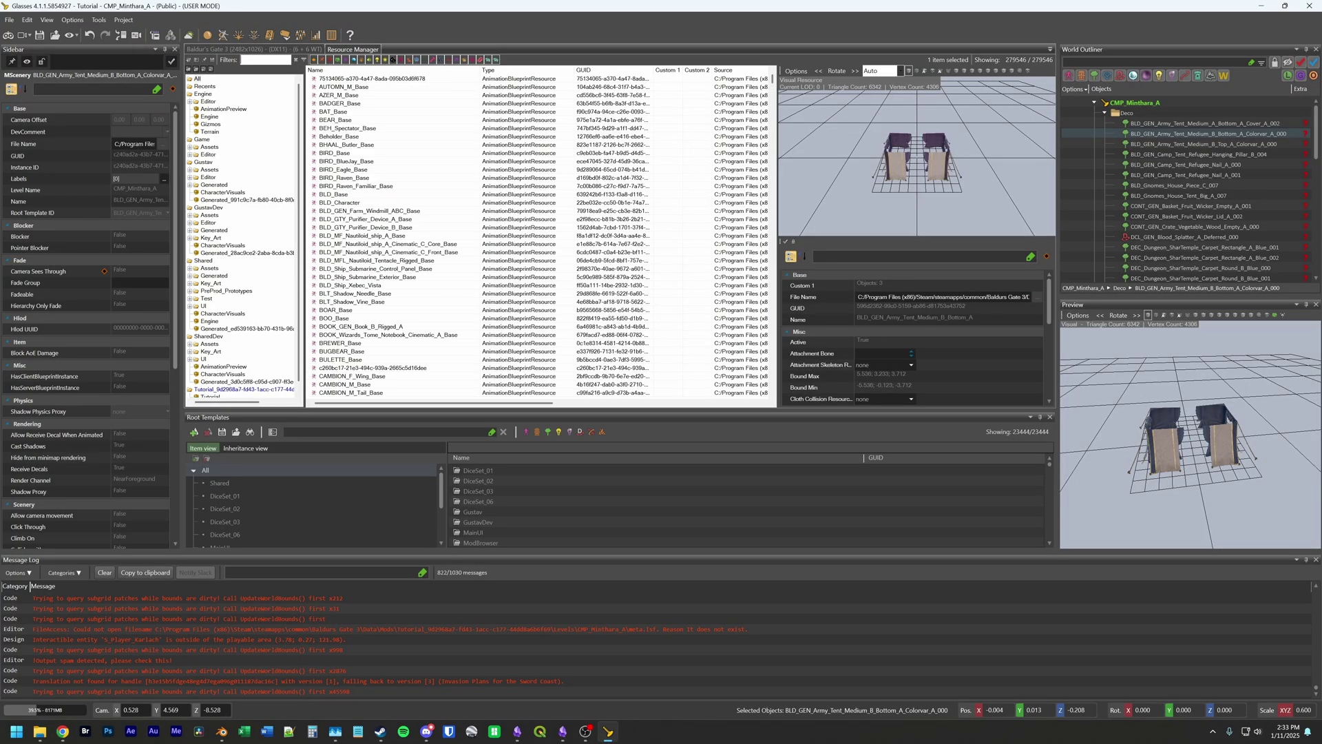
key(ctrl+v)
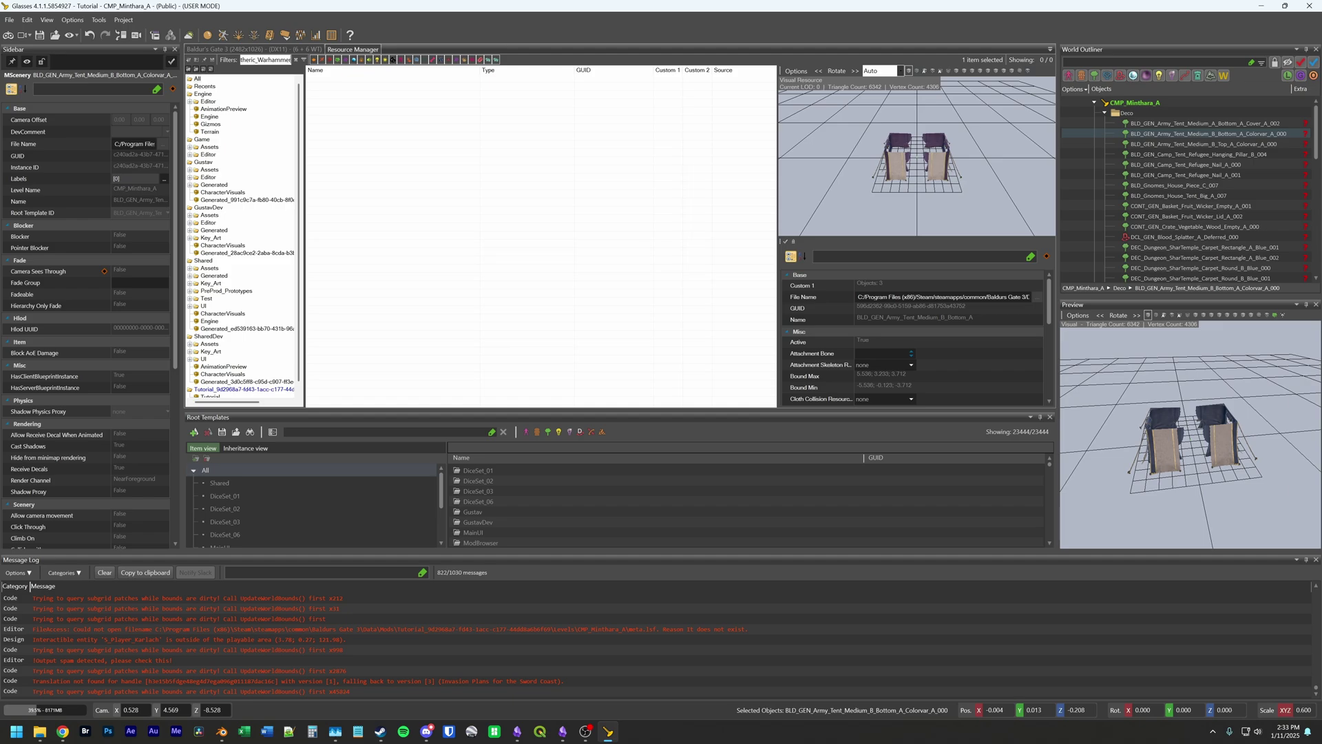
Step: Copy the UUID 1f8252a3-3227-48a3-b500-996e571cac68 from the wiki page and filter the toolkit's resources by it
key(alt+Tab)
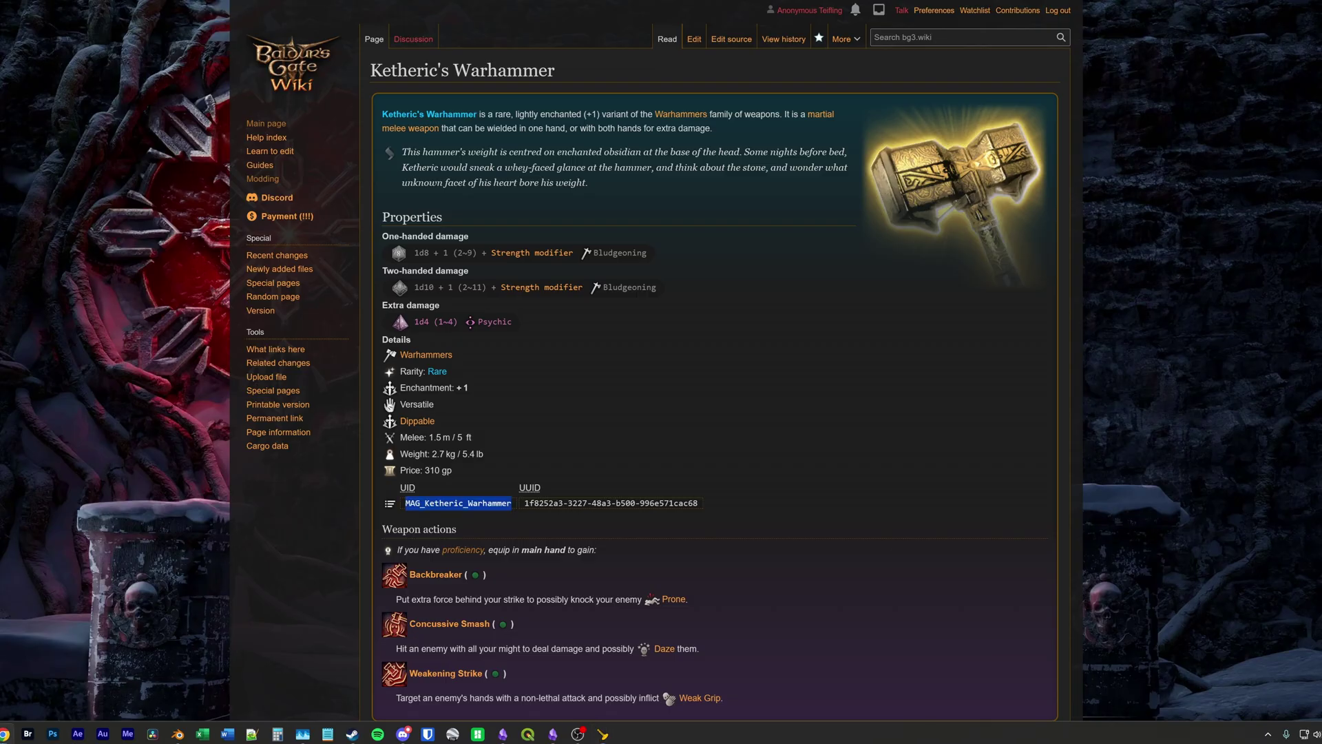
click(611, 503)
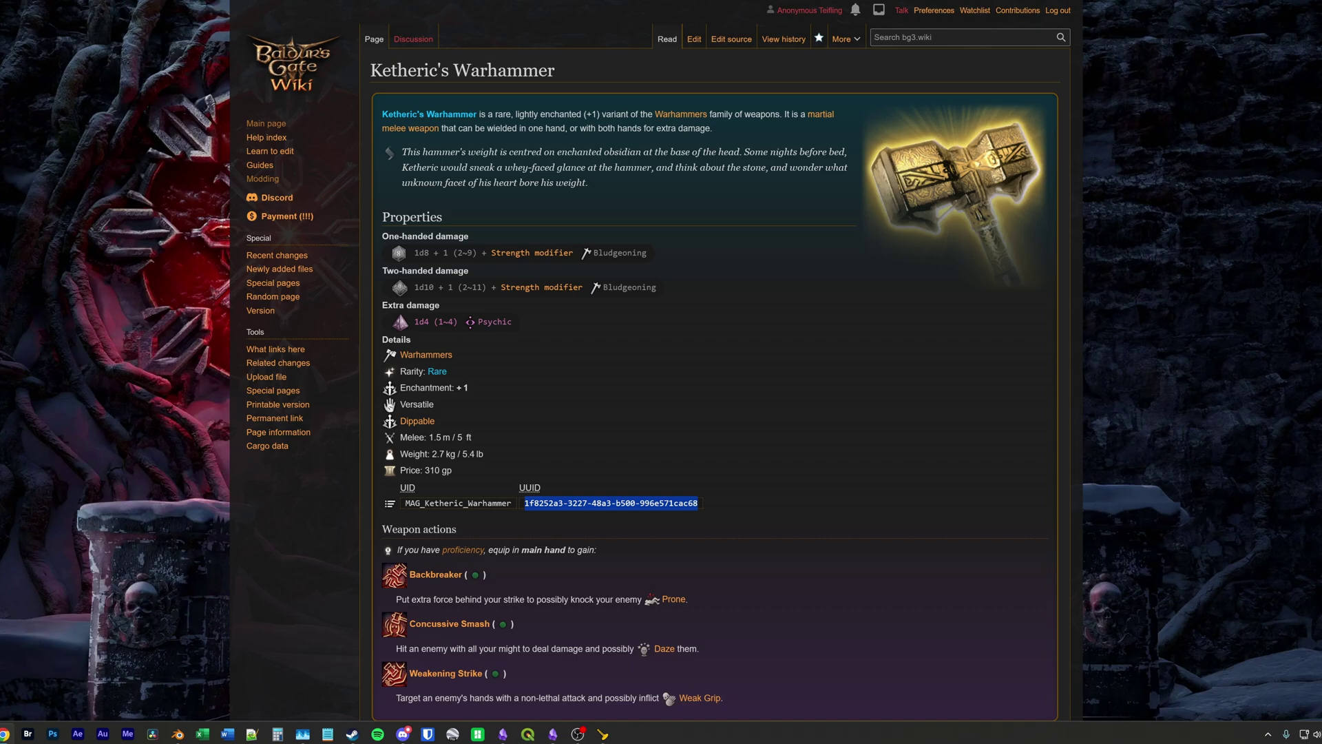
key(alt+Tab)
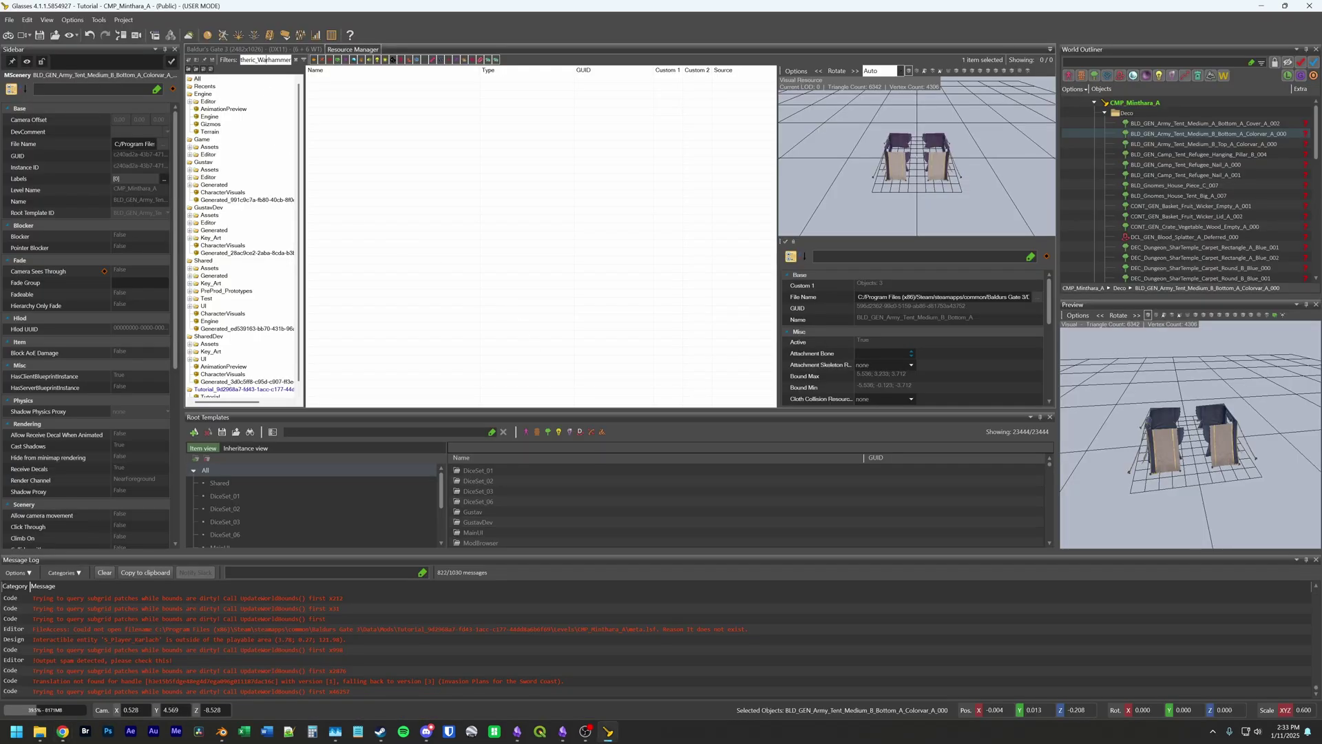
double_click(263, 60)
key(ctrl+v)
key(alt+Tab)
Step: Replace the resource filter with KETHERIC, browse the list and restrict it to visual resources only
click(295, 60)
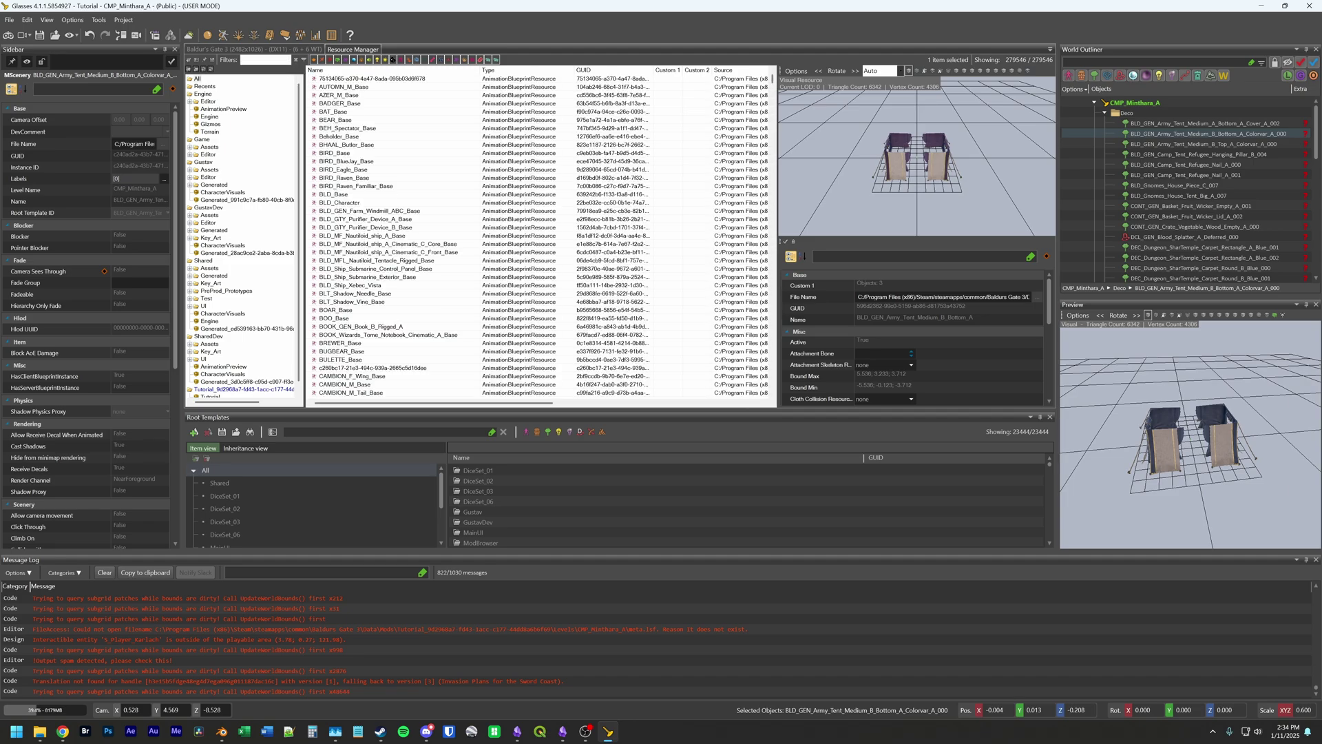
text(KETHERIC)
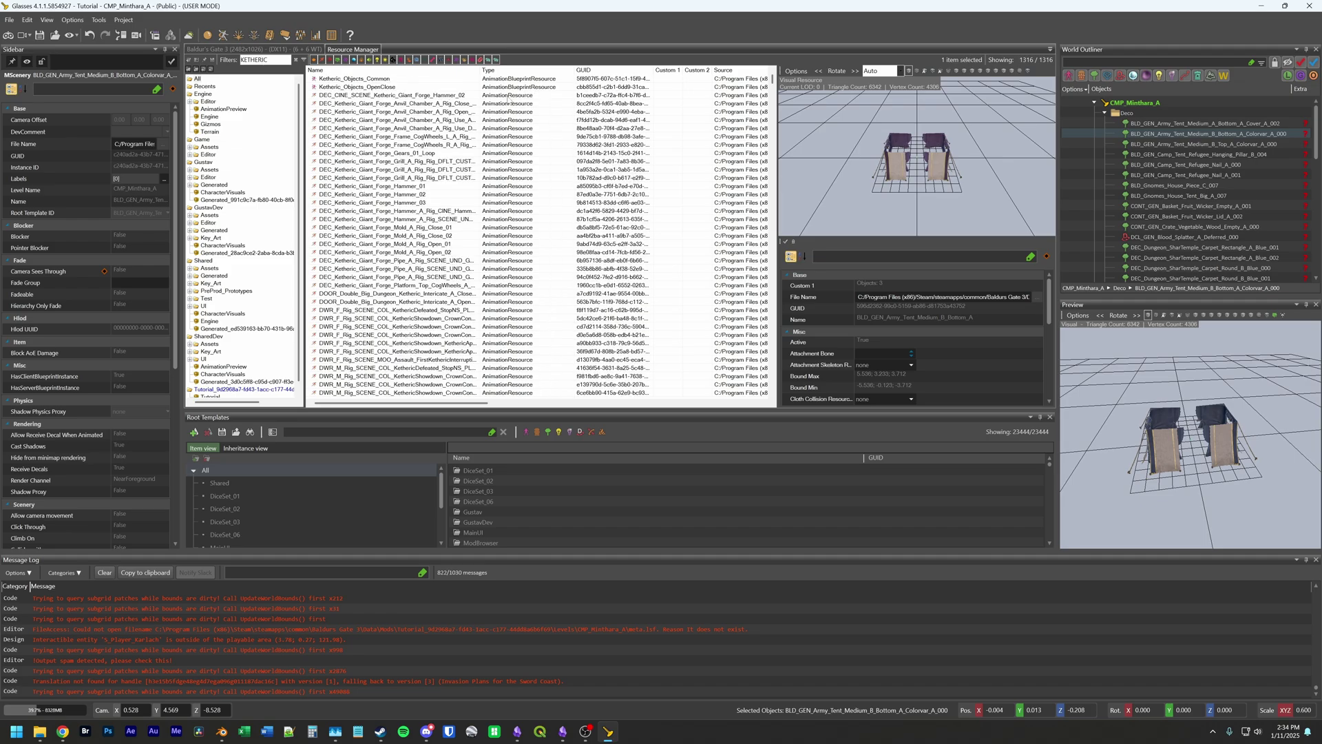
scroll(546, 148, down, 15)
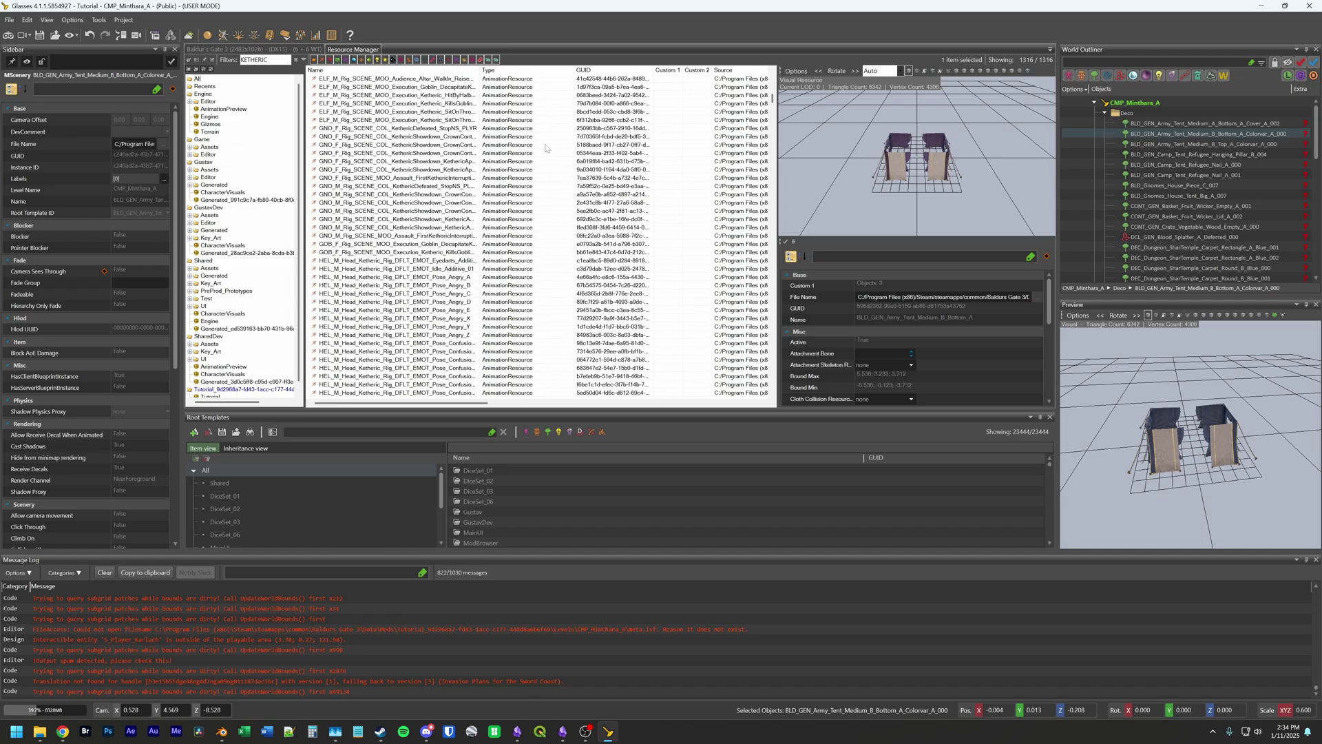
scroll(546, 149, down, 15)
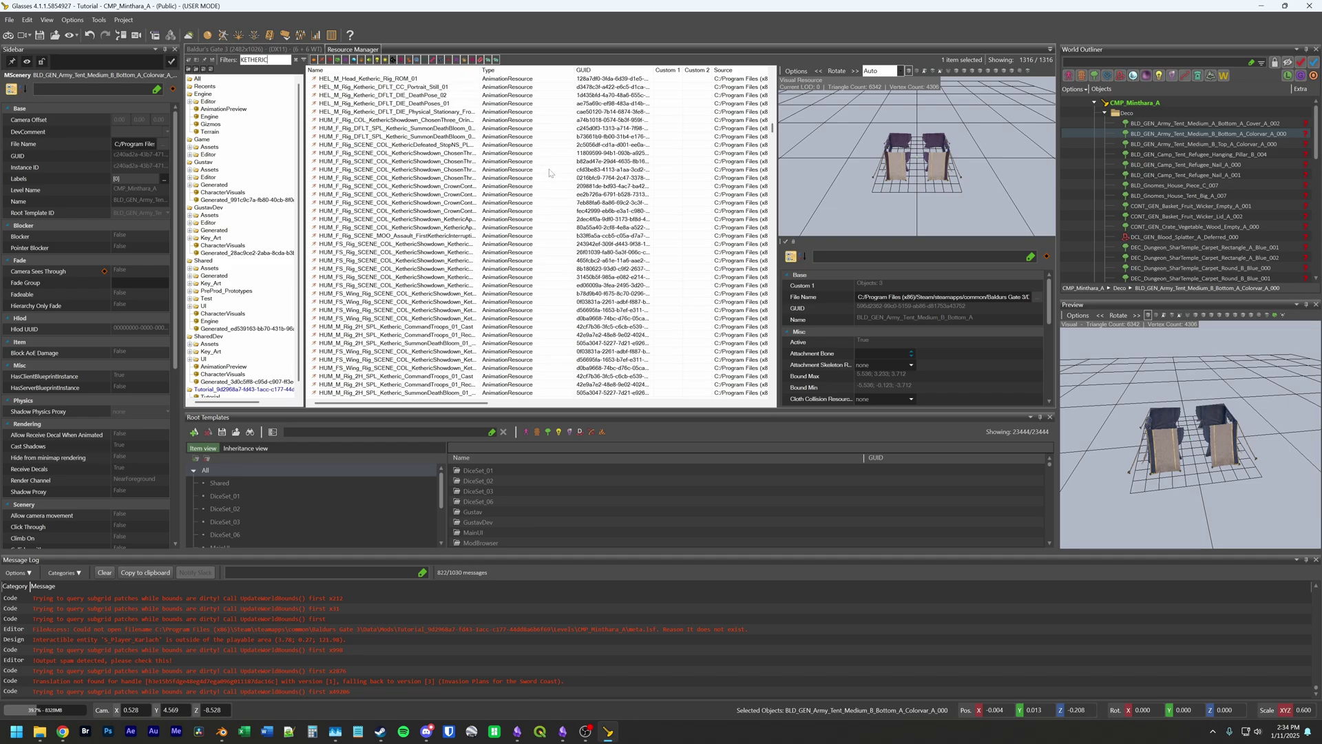
scroll(550, 173, down, 4)
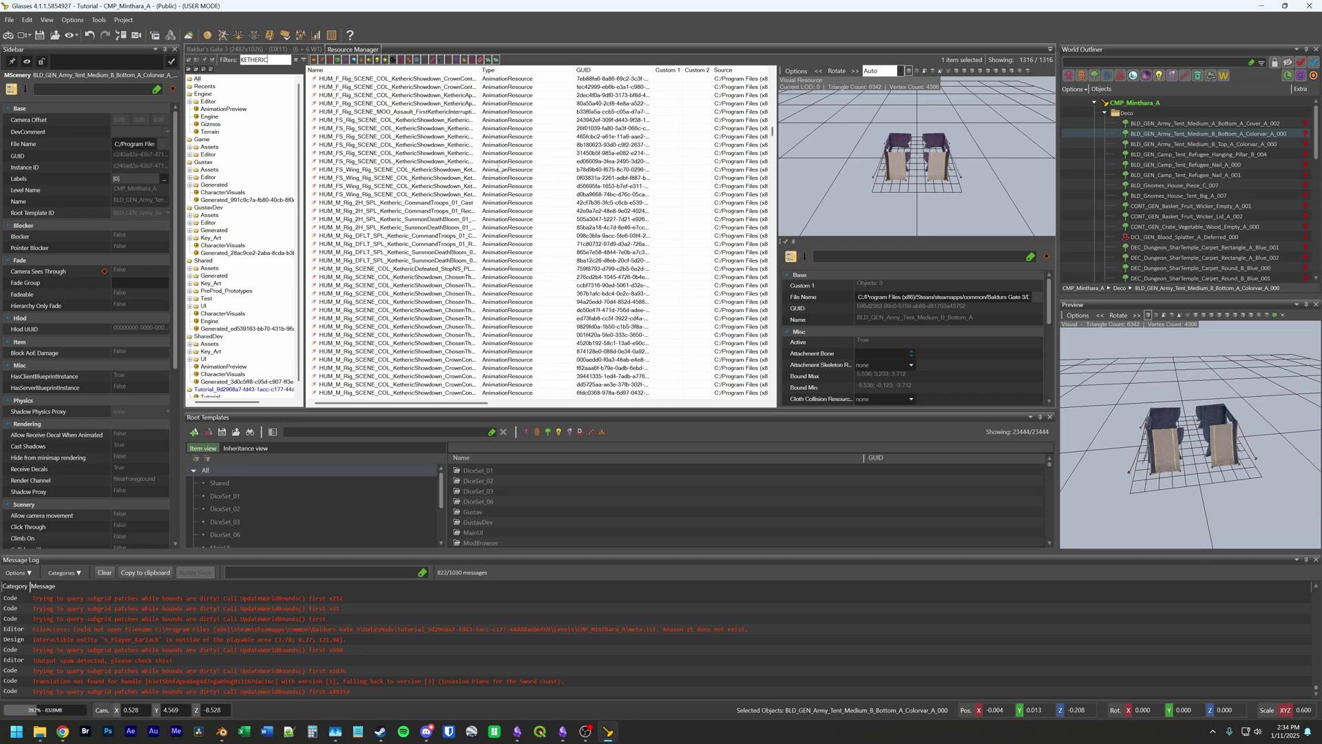
click(314, 60)
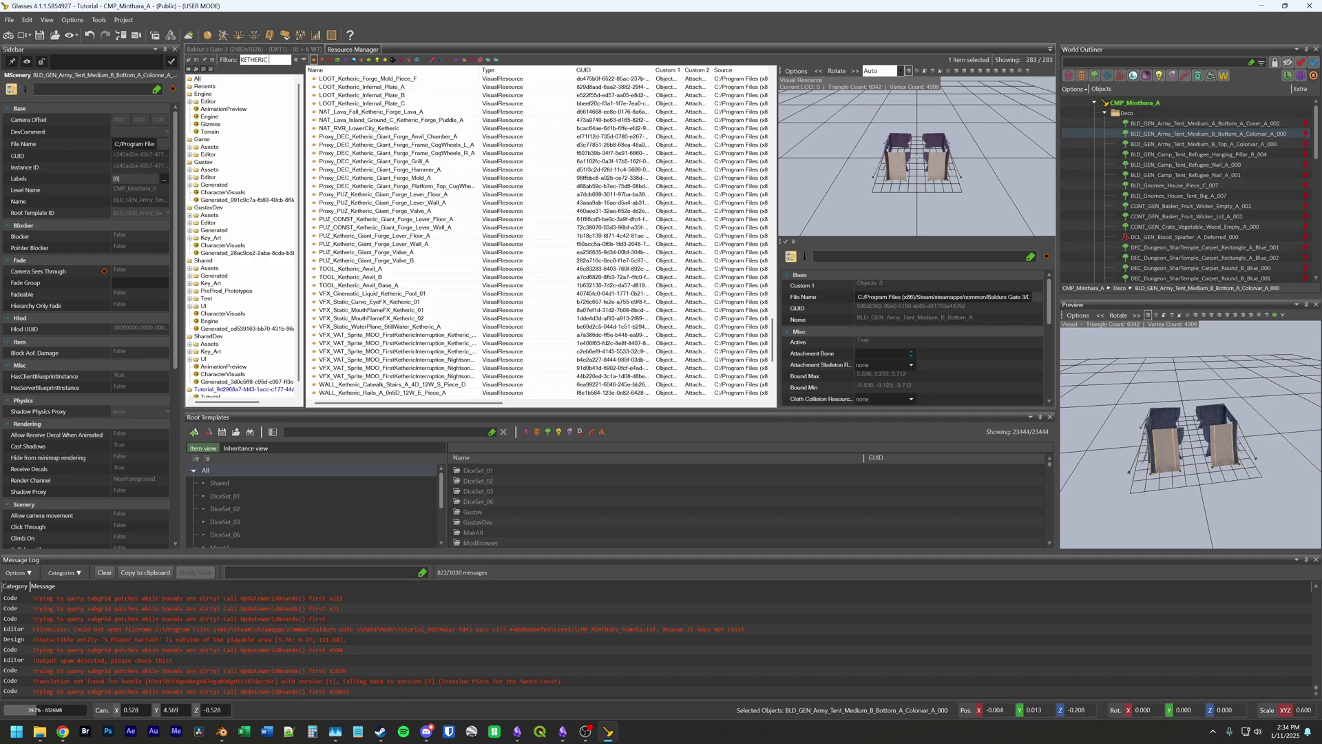
Step: Refine the filter to KETHERIC WARH and preview the WPN_HUM_Warhammer_A_Ketheric_GeneralsWrath_01 model
text(WARM)
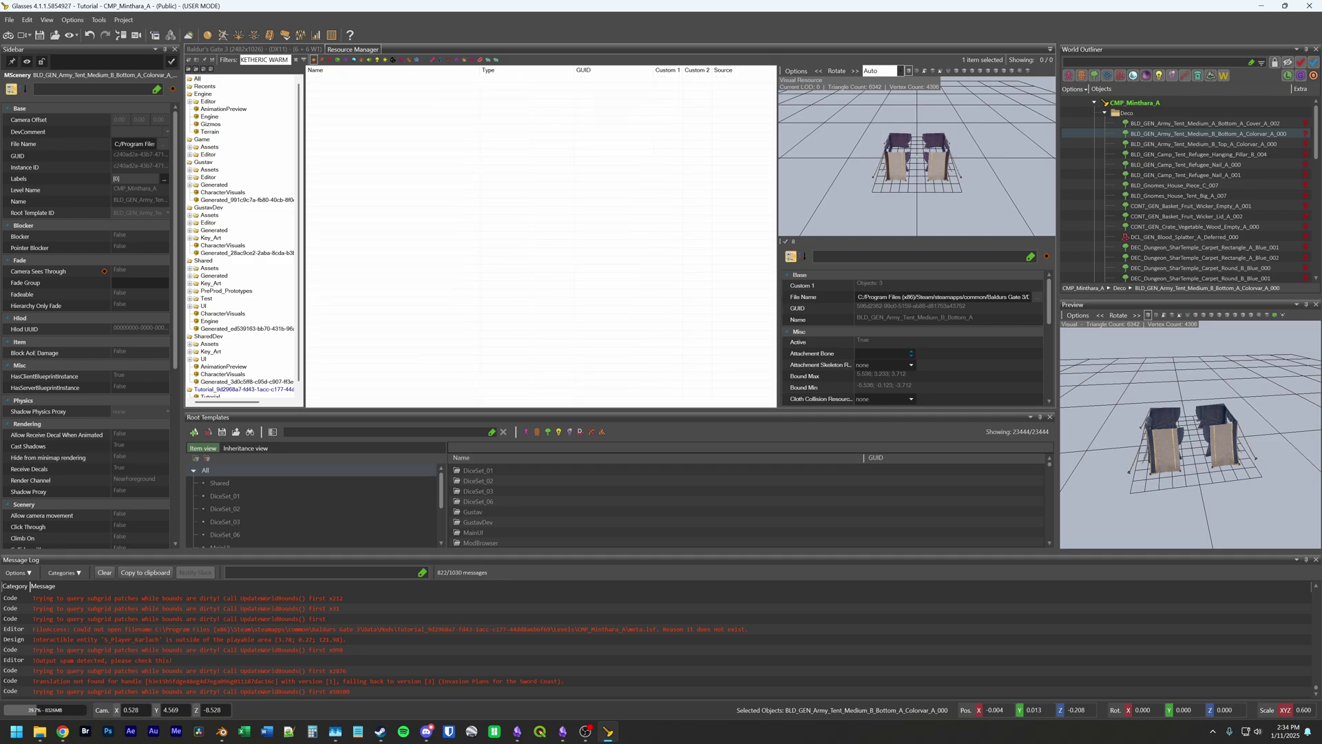
key(BackSpace)
text(H)
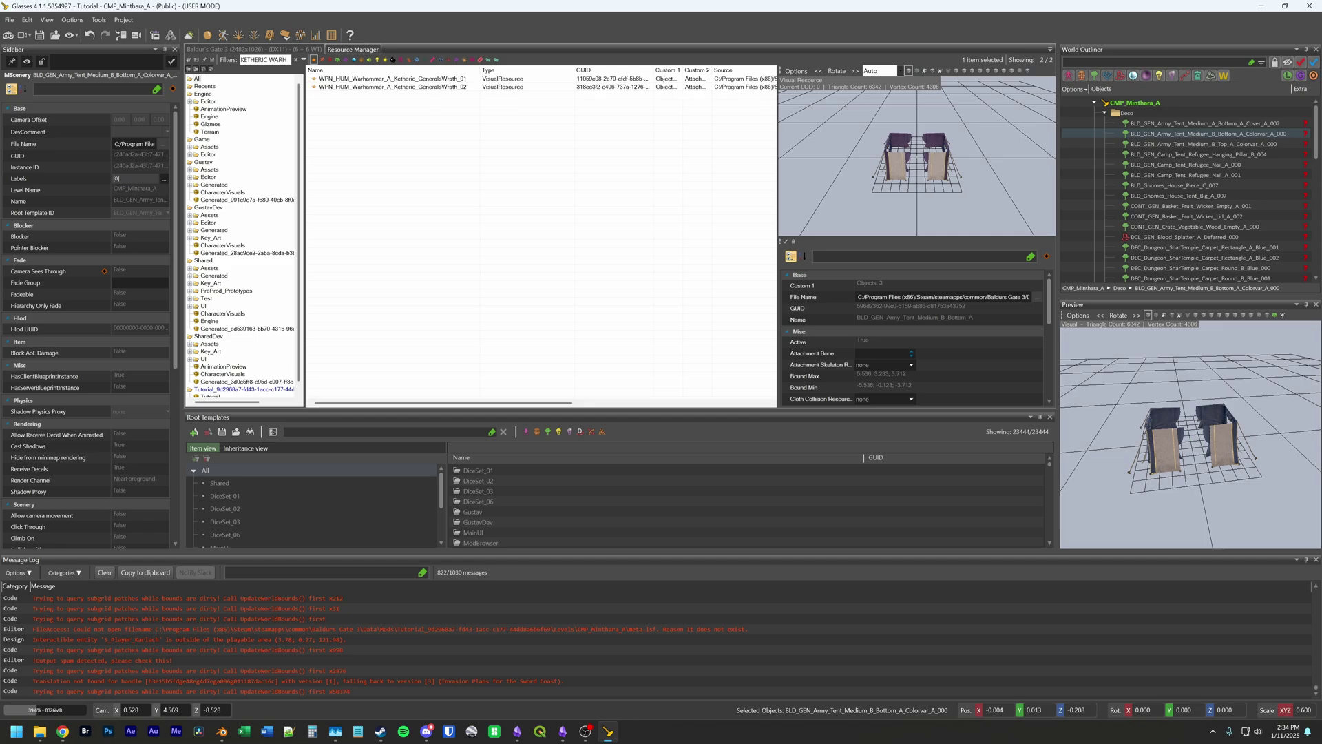
click(458, 80)
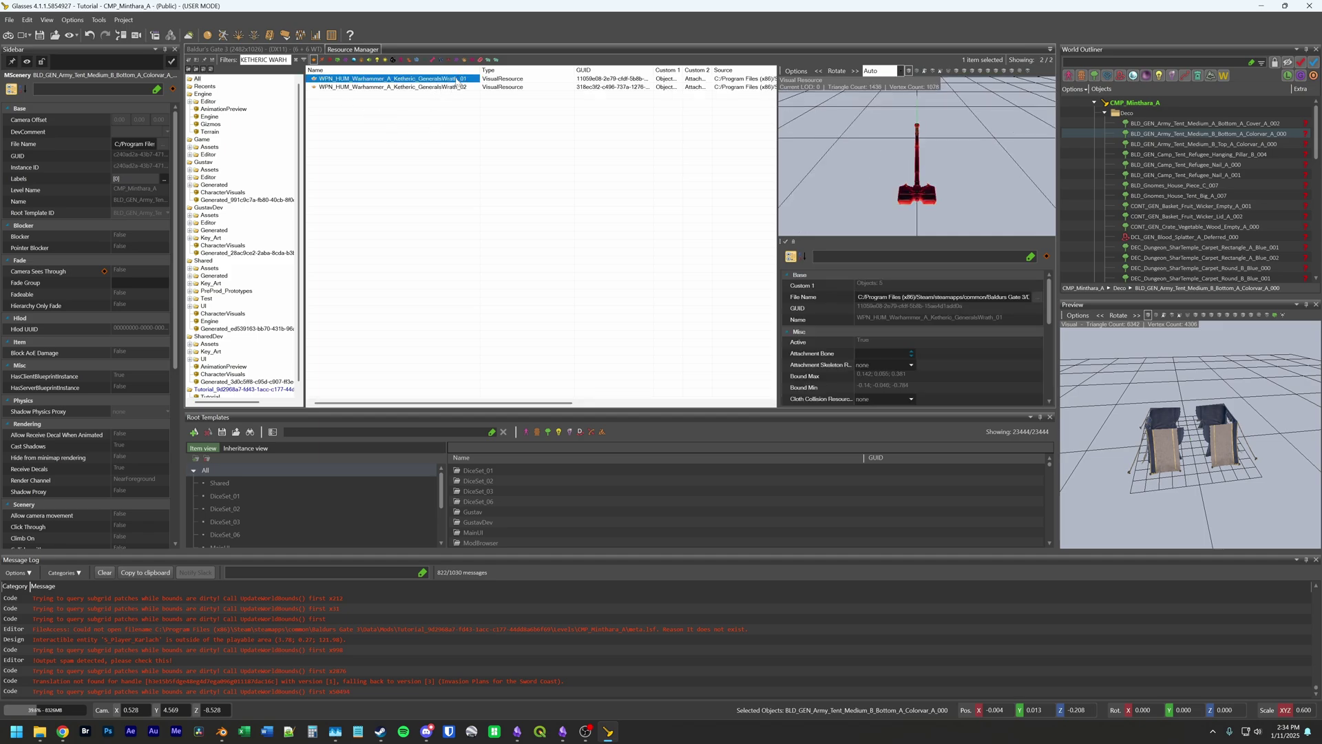
Step: Compare the previews of WPN_HUM_Warhammer_A_Ketheric_GeneralsWrath_01 and _02, viewing both models from different angles
click(443, 87)
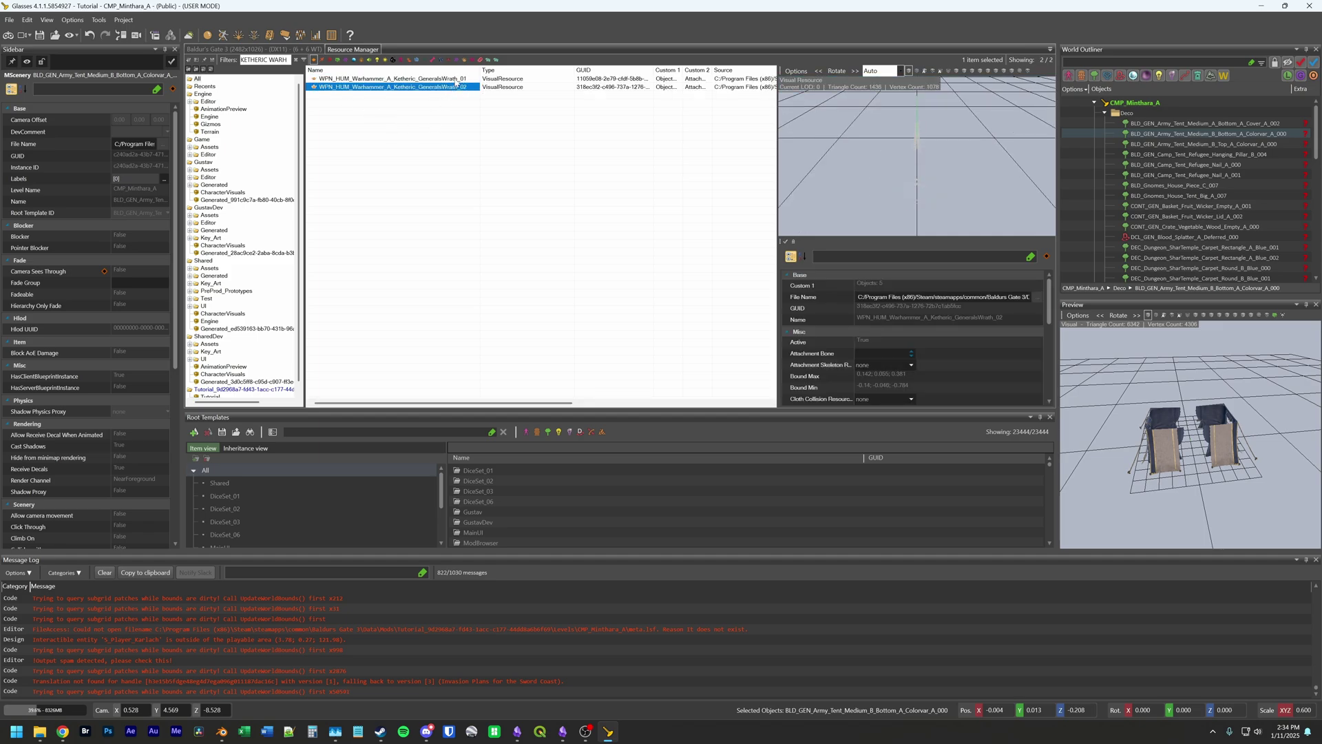
click(455, 80)
drag(939, 197, 906, 201)
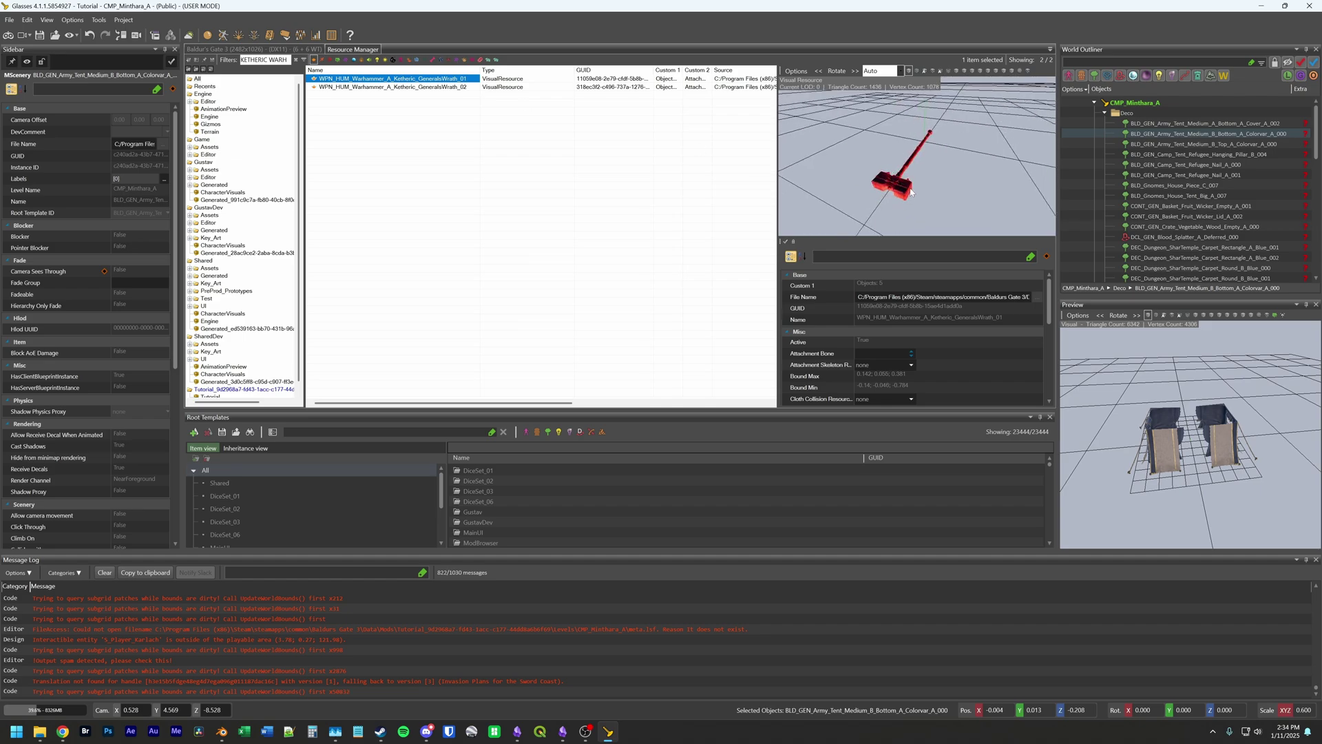
drag(920, 168, 939, 186)
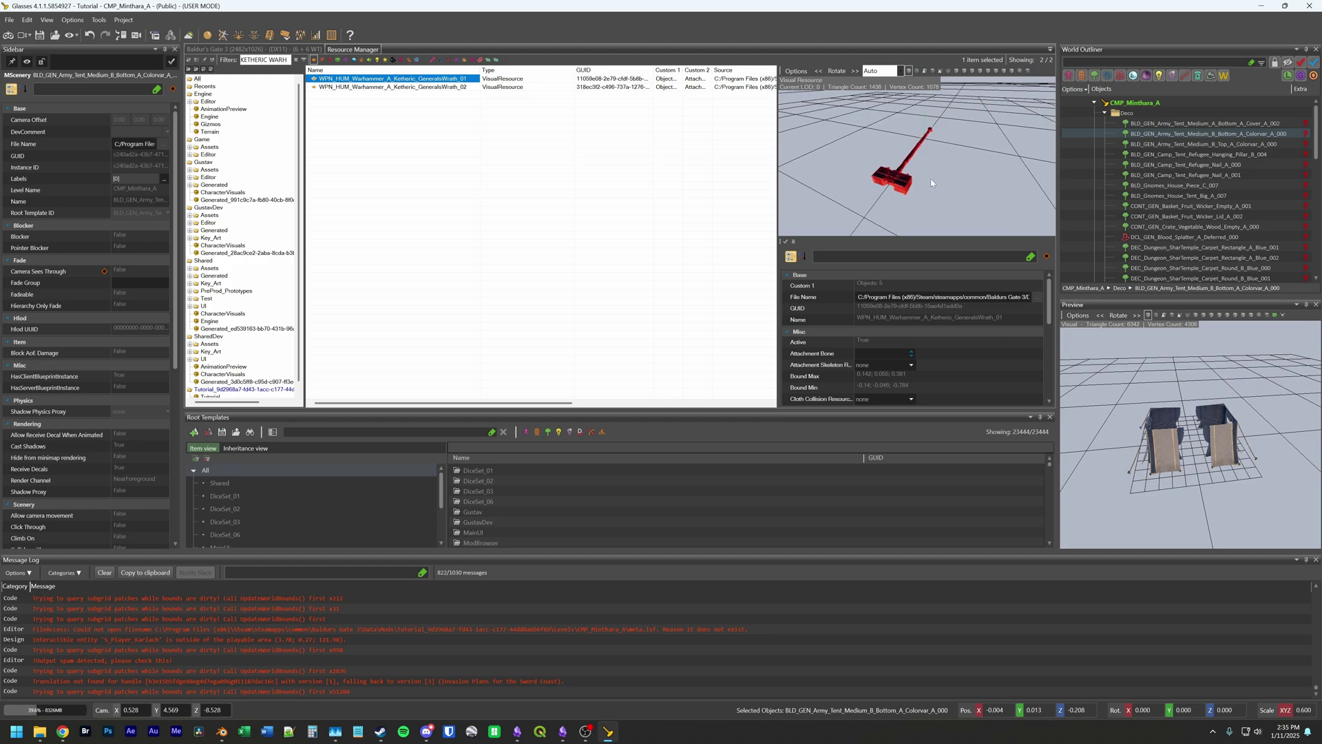
drag(933, 178, 936, 178)
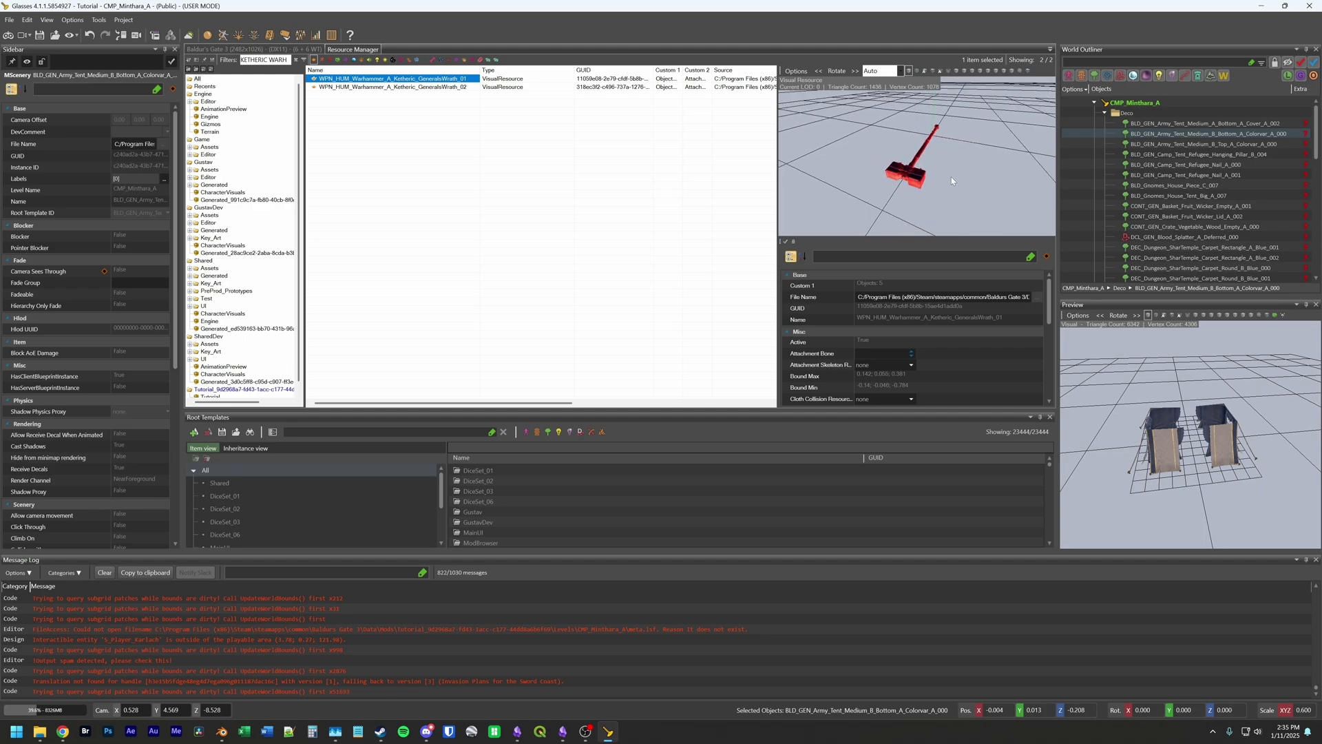
mouse_move(954, 182)
mouse_down()
mouse_move(948, 151)
mouse_move(952, 178)
mouse_up()
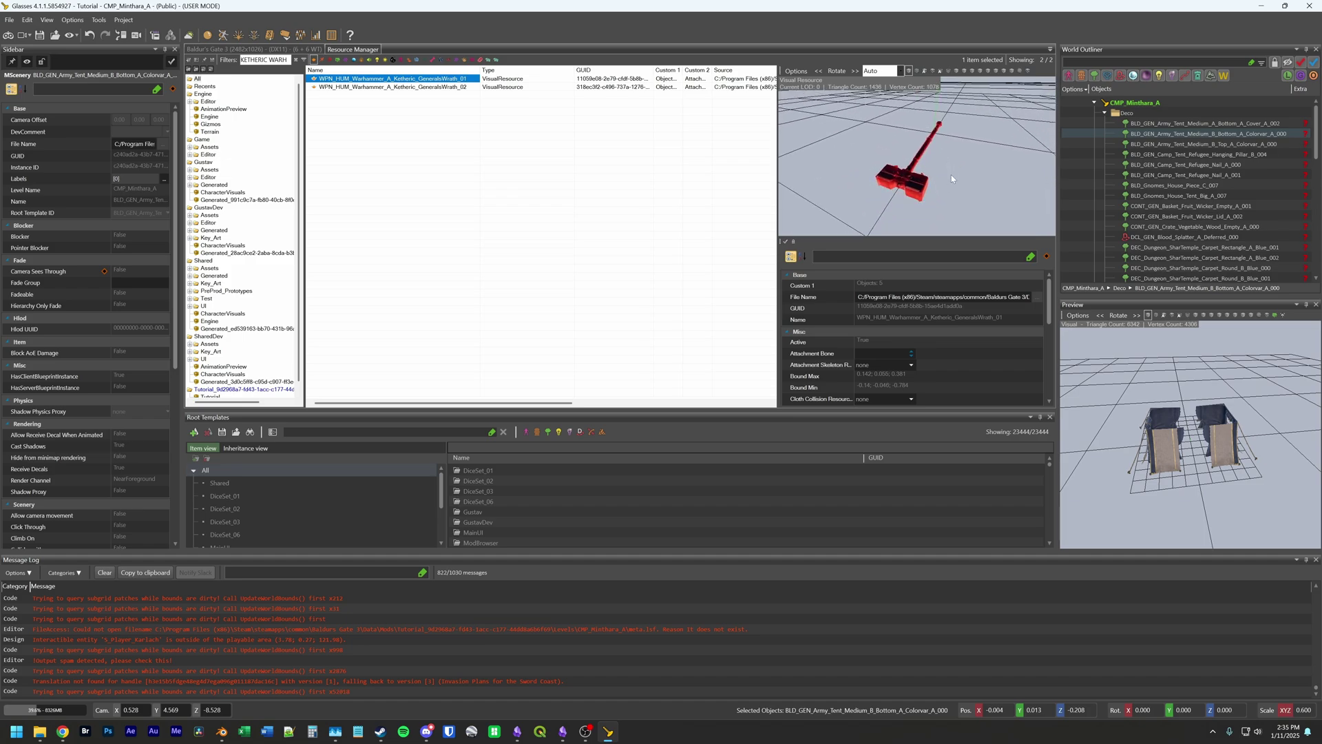
click(413, 88)
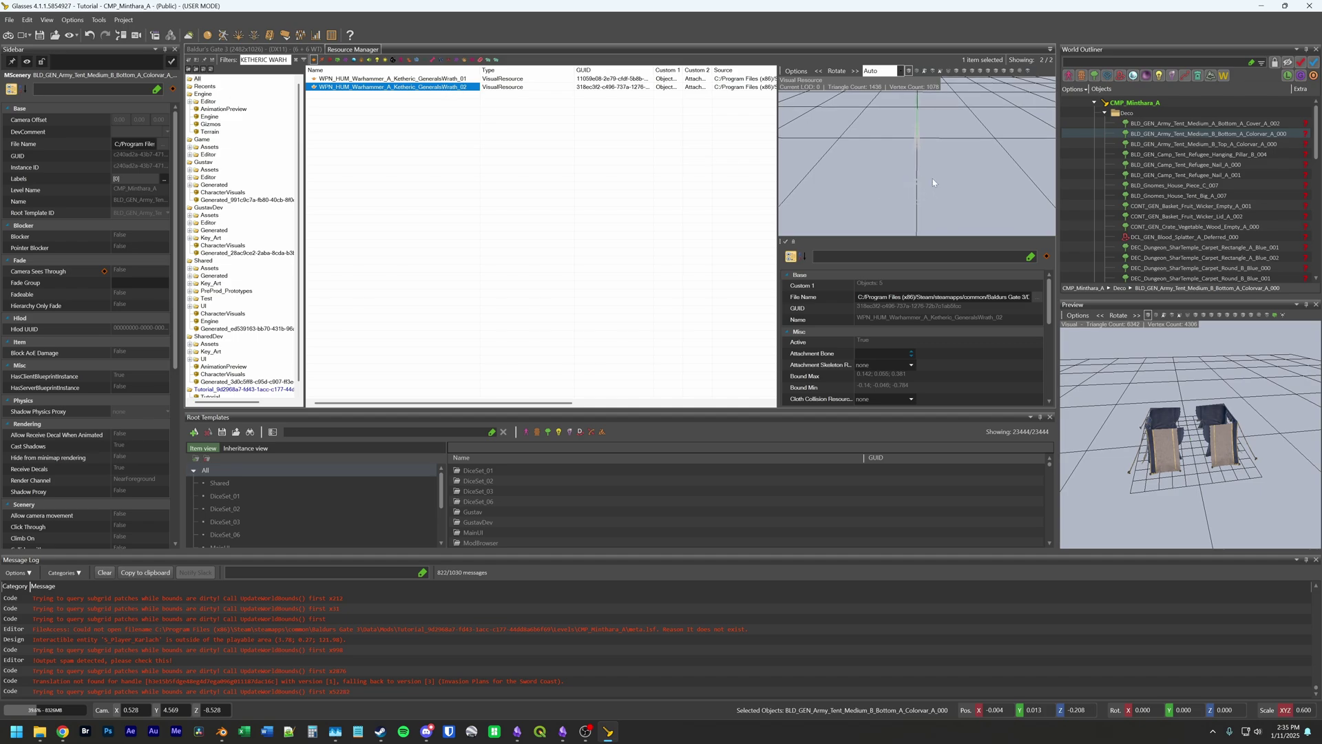
mouse_move(933, 179)
mouse_down()
mouse_move(891, 146)
mouse_move(897, 175)
mouse_move(930, 155)
mouse_move(923, 177)
mouse_move(923, 163)
mouse_move(1024, 164)
mouse_move(992, 196)
mouse_move(1014, 170)
mouse_move(948, 167)
mouse_move(934, 134)
mouse_move(954, 176)
mouse_up()
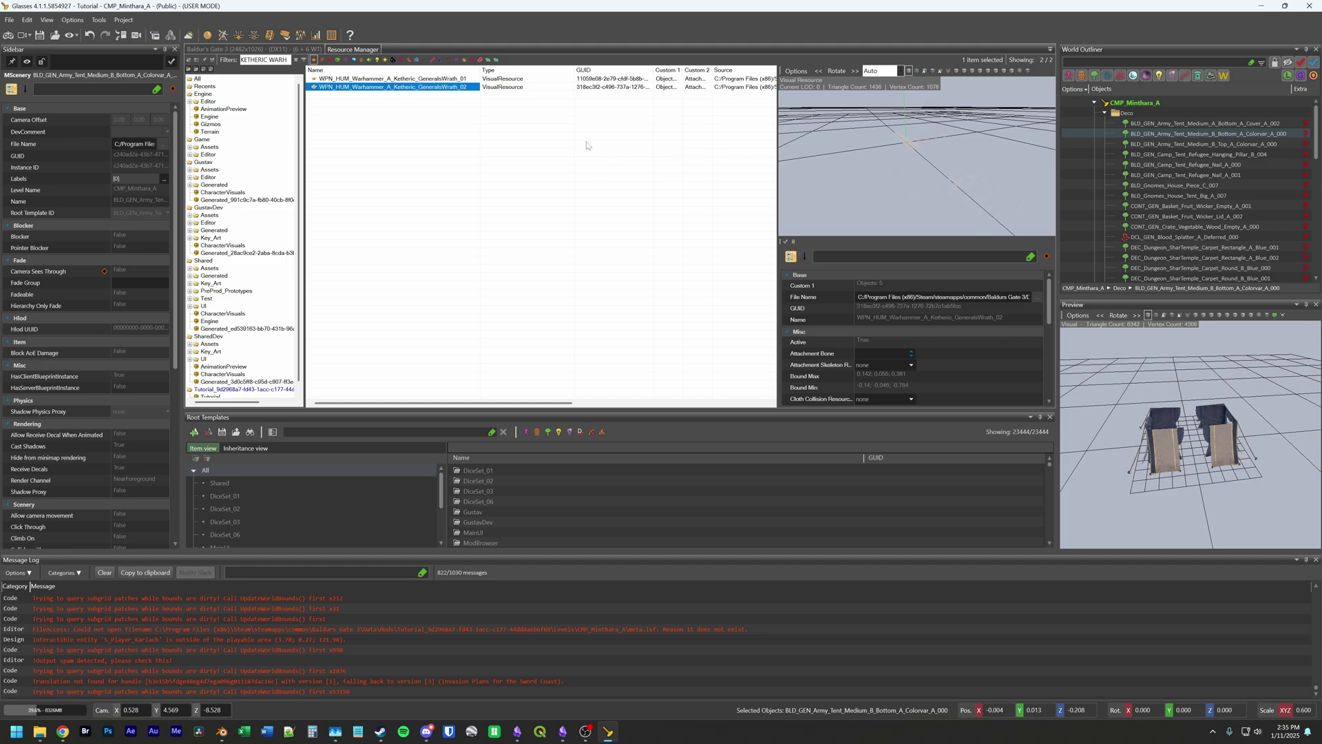
click(425, 79)
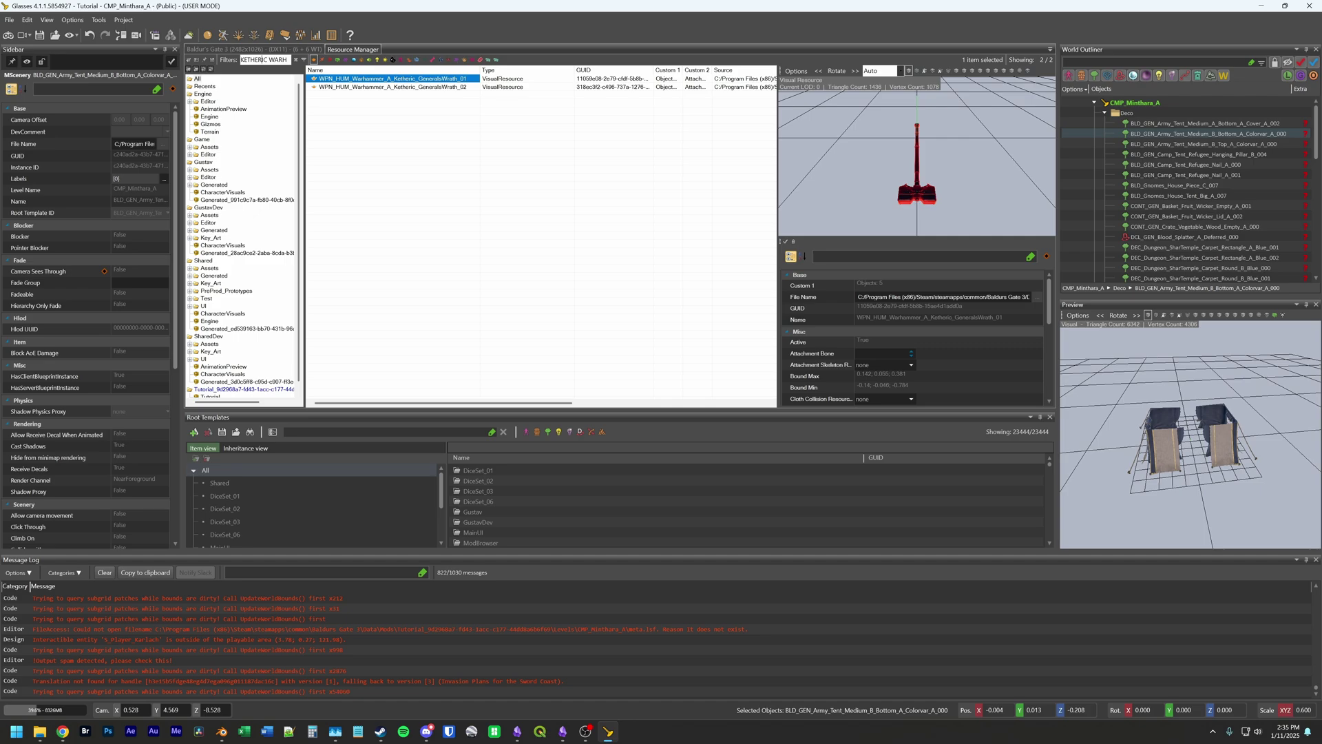
Step: Broaden the resource filter to WARH, browse the warhammer variants and preview WPN_HUM_Warhammer_A_1 from an angle
double_click(256, 60)
key(BackSpace)
click(385, 96)
click(389, 104)
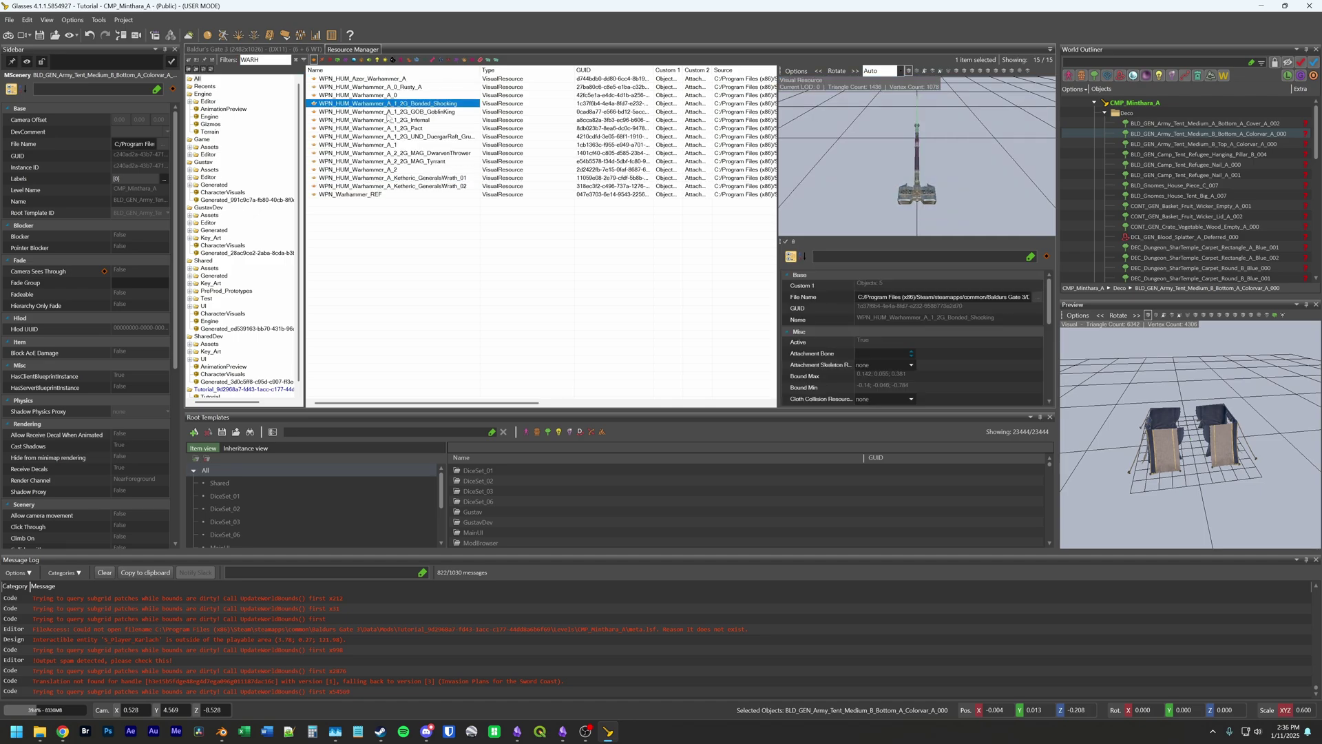
click(389, 113)
click(388, 122)
click(387, 129)
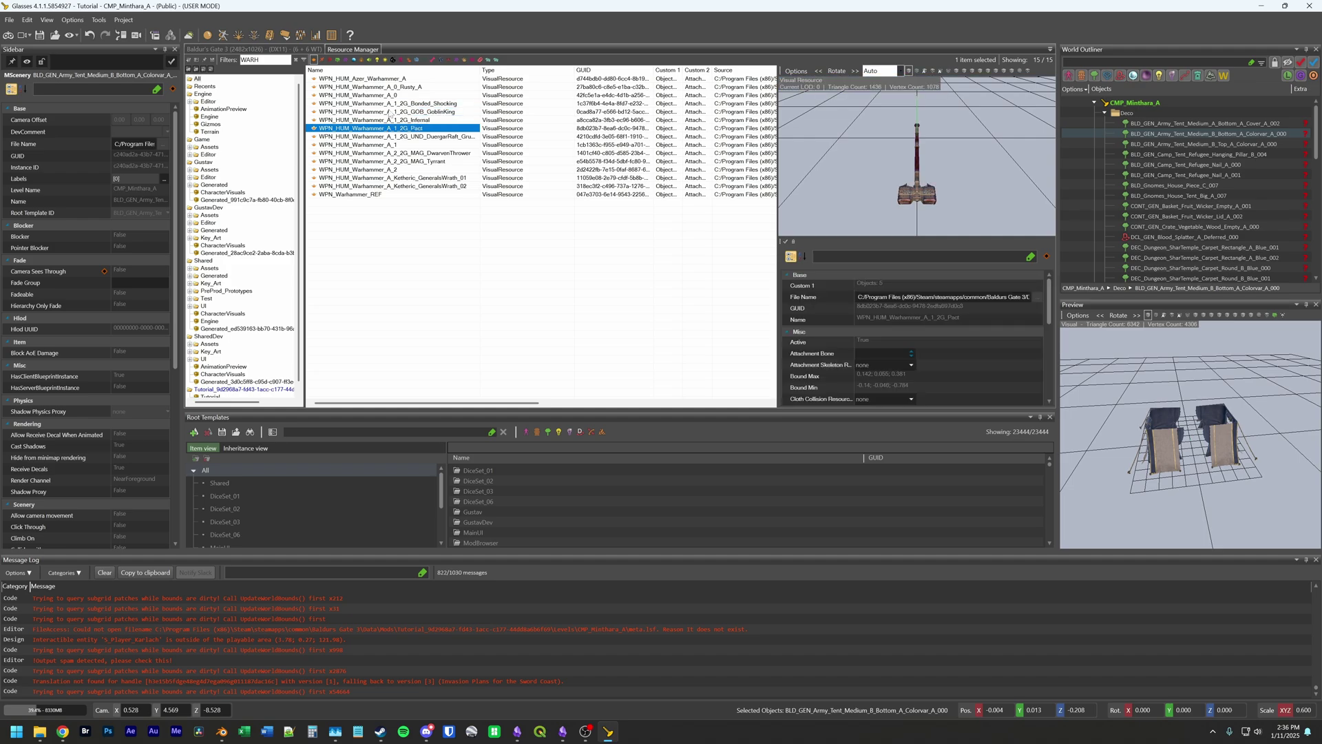
click(390, 97)
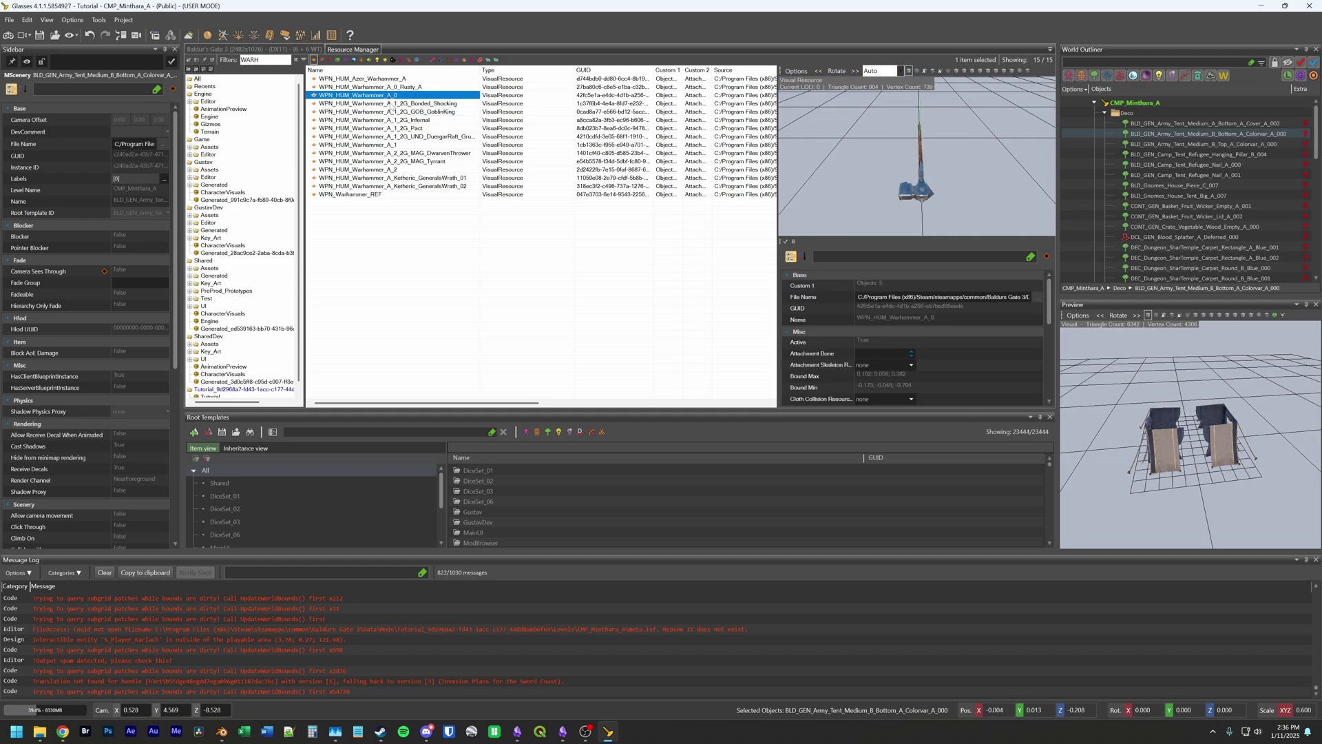
click(392, 145)
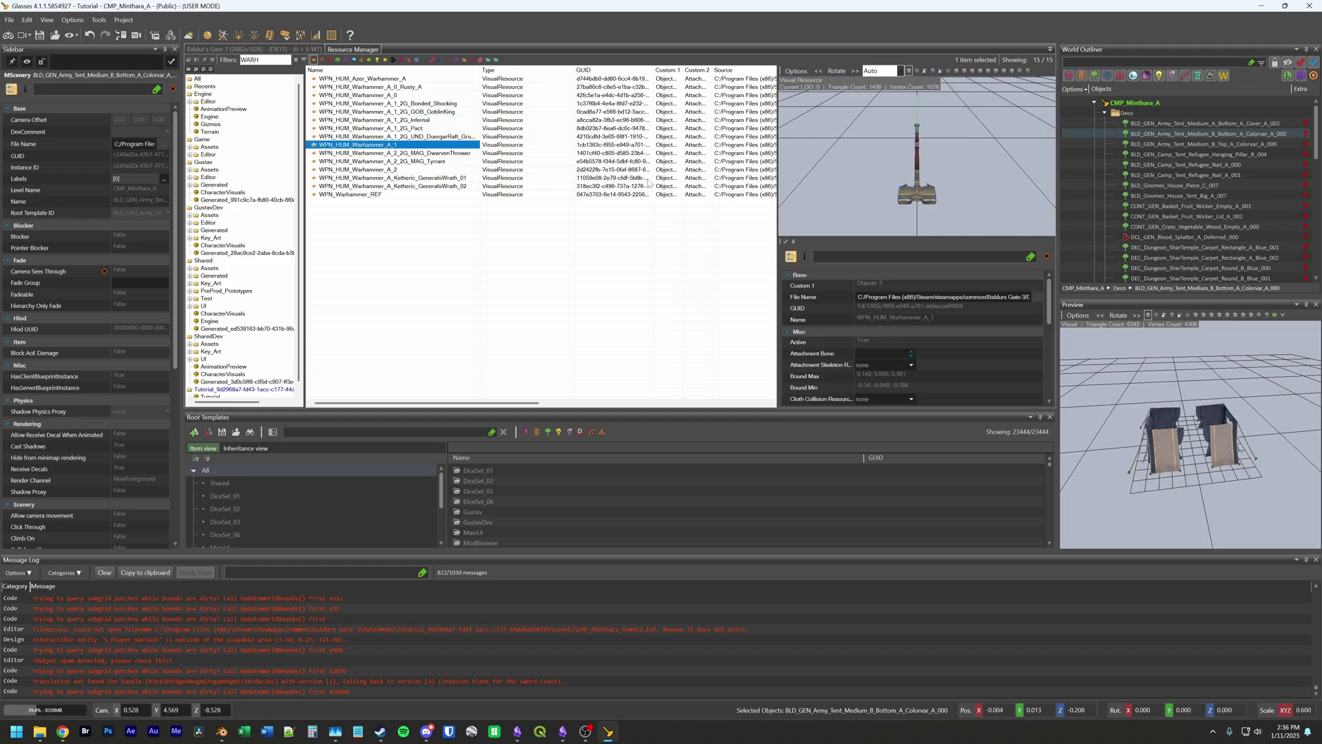
mouse_move(917, 182)
middle_down()
mouse_move(863, 160)
mouse_move(890, 185)
mouse_move(876, 165)
mouse_move(910, 177)
middle_up()
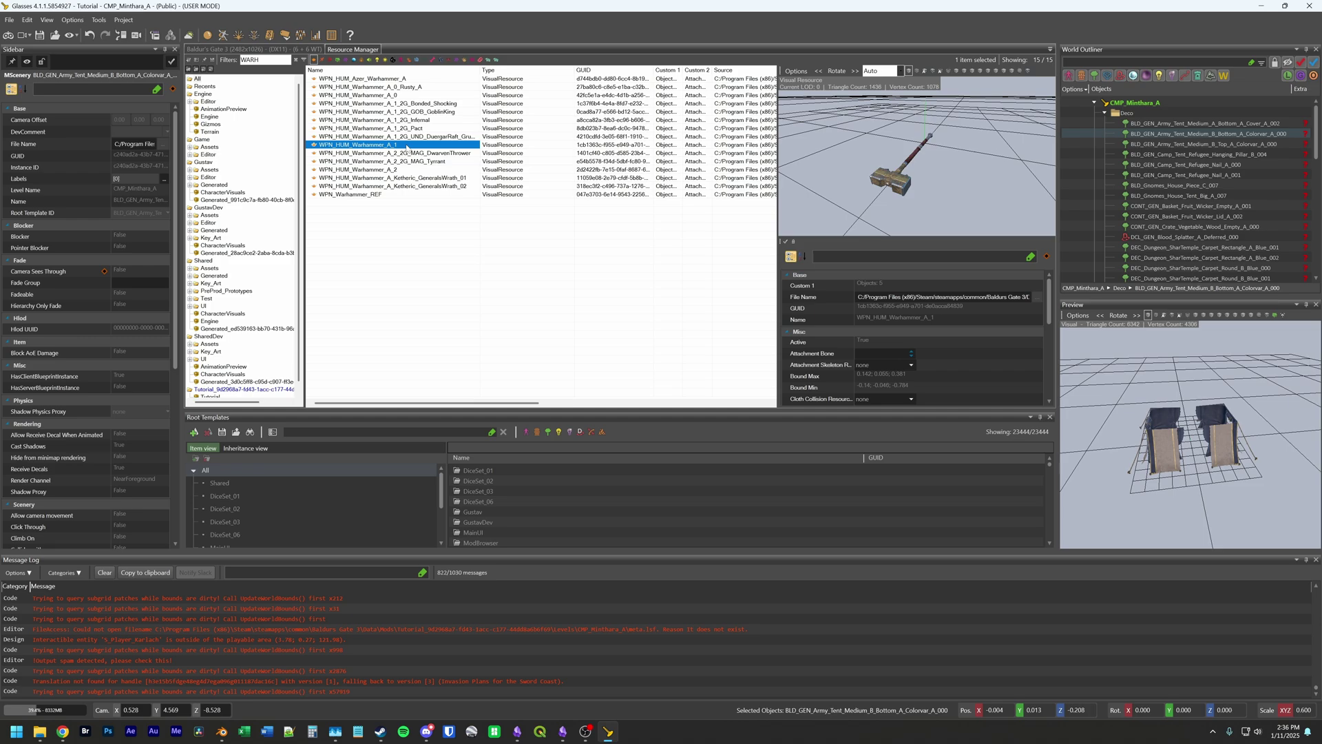
Step: Copy the name and GUID of WPN_HUM_Warhammer_A_1 into the Model Extraction Tutorial note
right_click(407, 148)
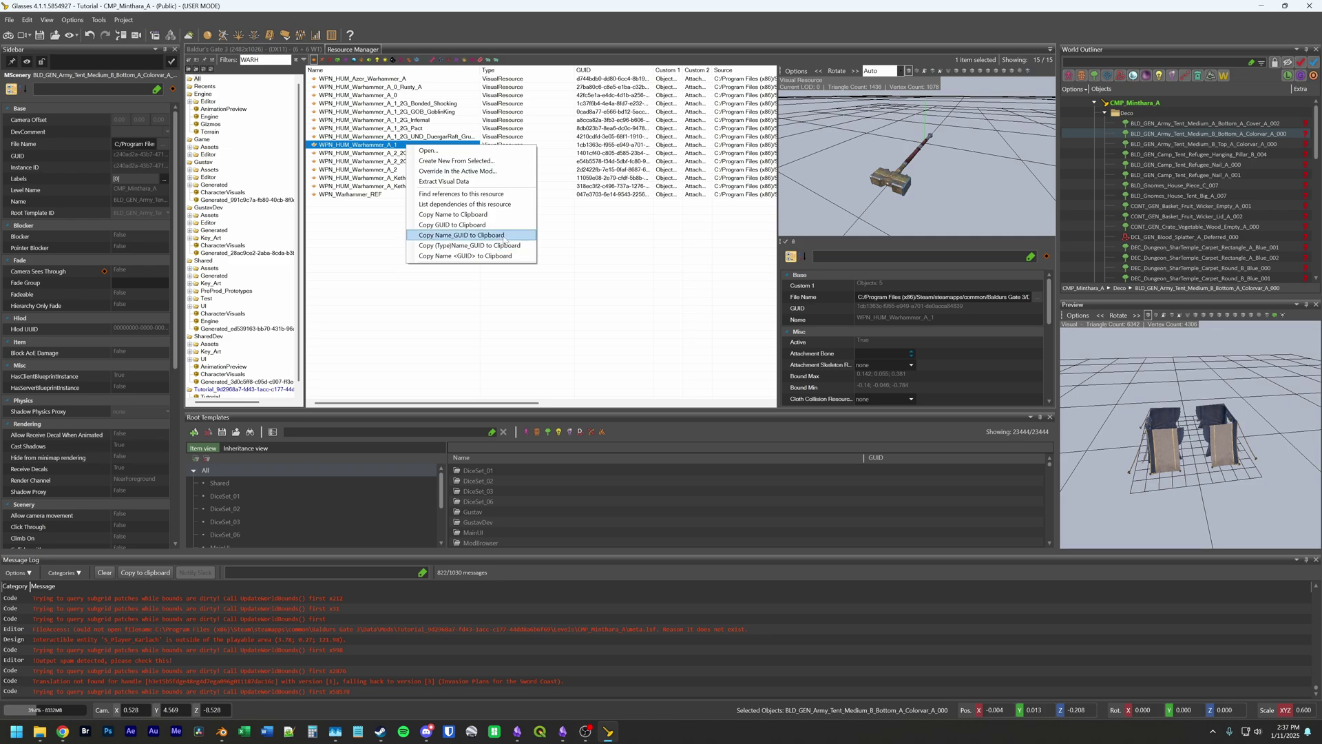
click(505, 235)
key(alt+Tab)
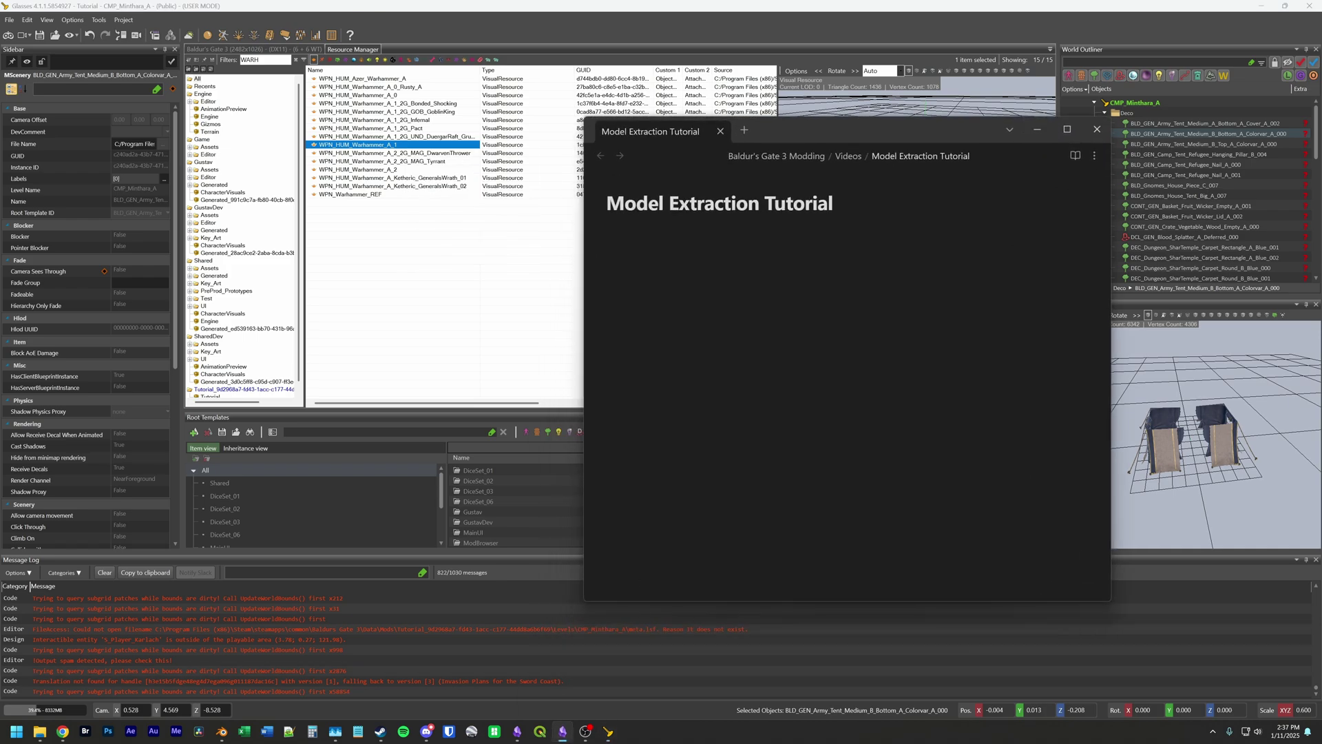
key(Return)
key(ctrl+v)
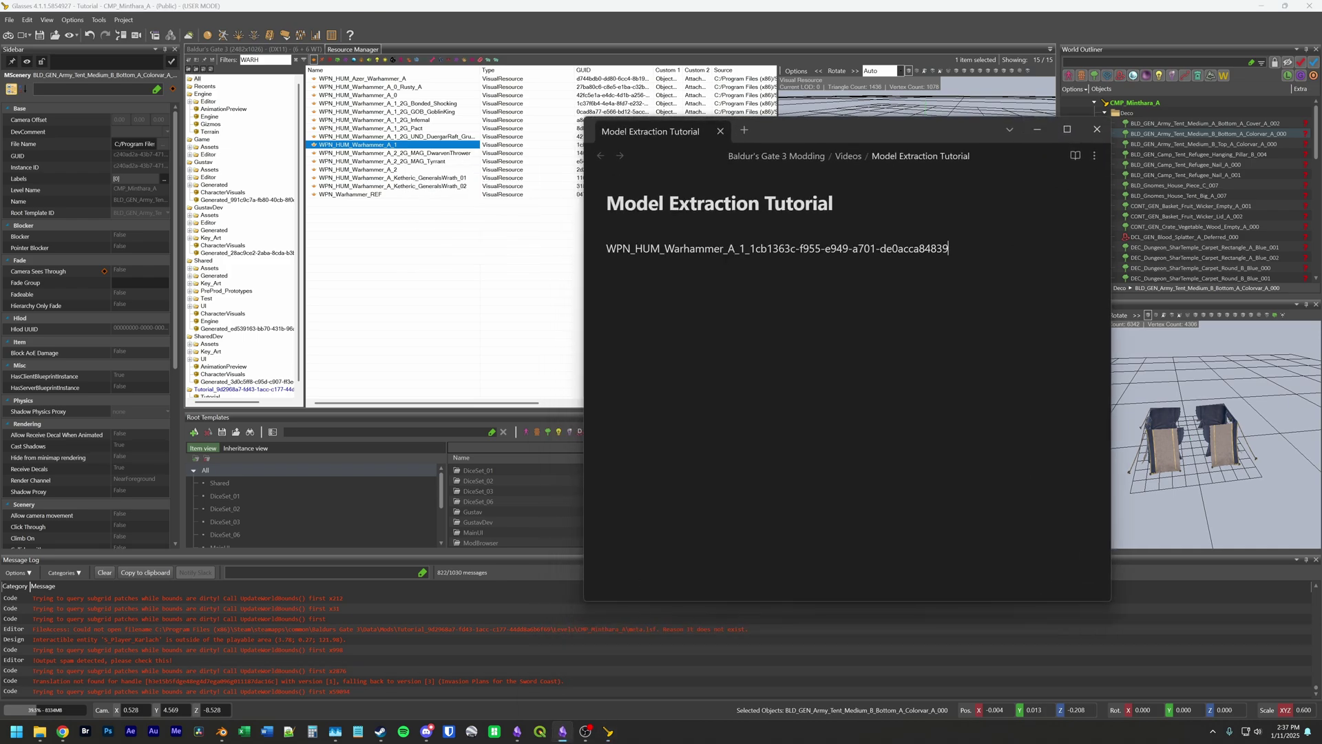
Step: Split the pasted entry so the GUID stands on its own line without its leading underscore
key(Return)
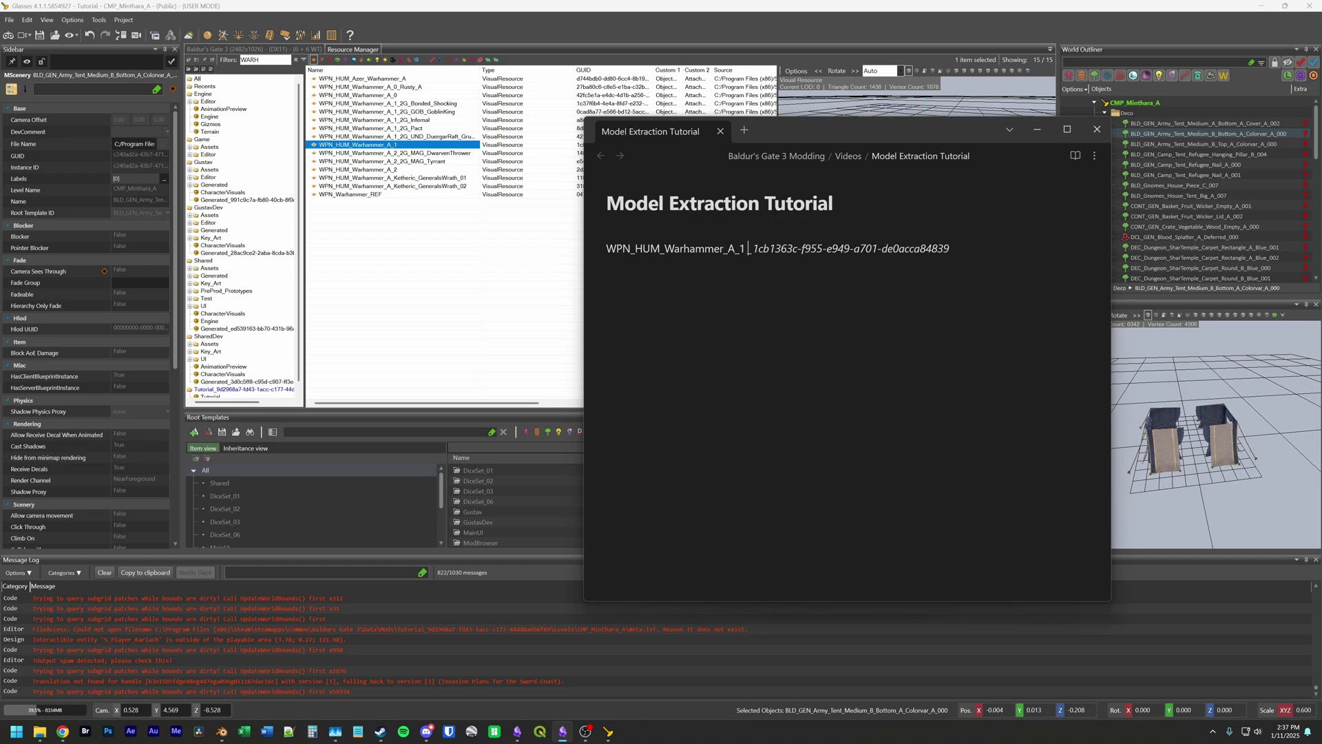
key(Return)
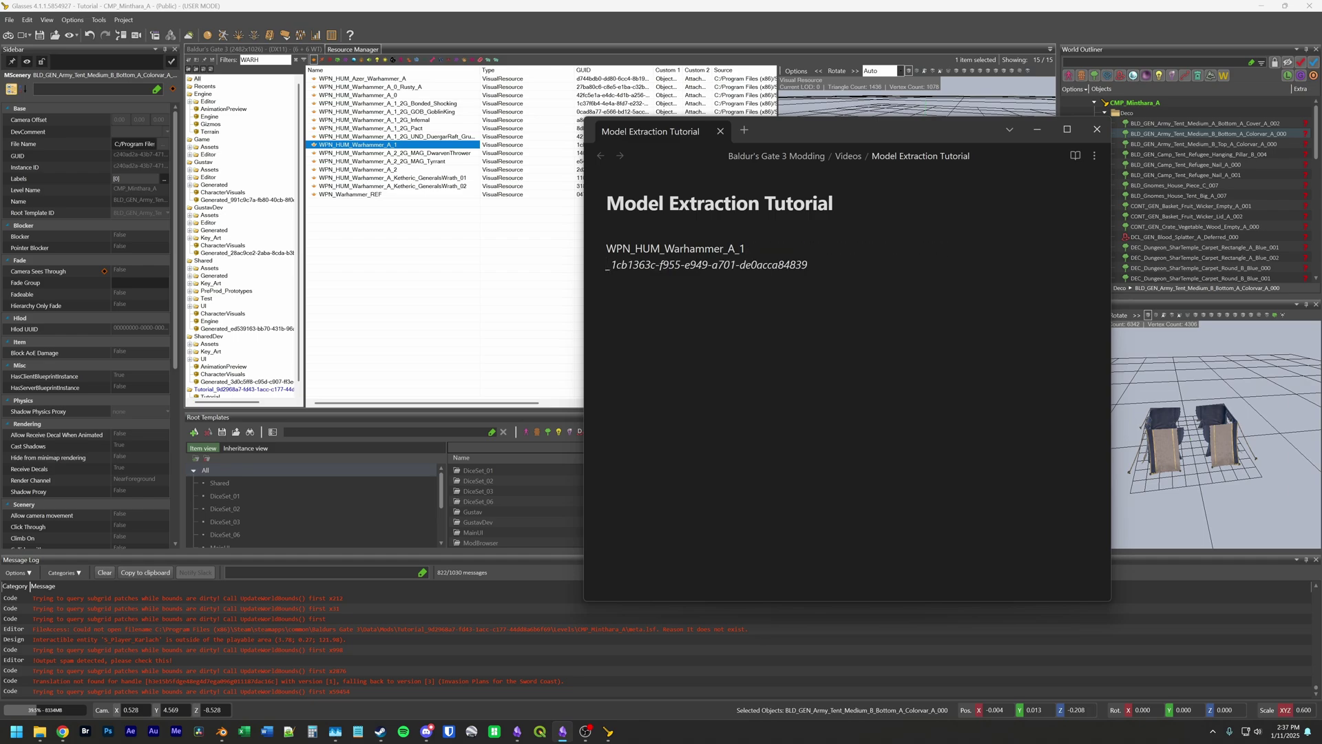
key(Delete)
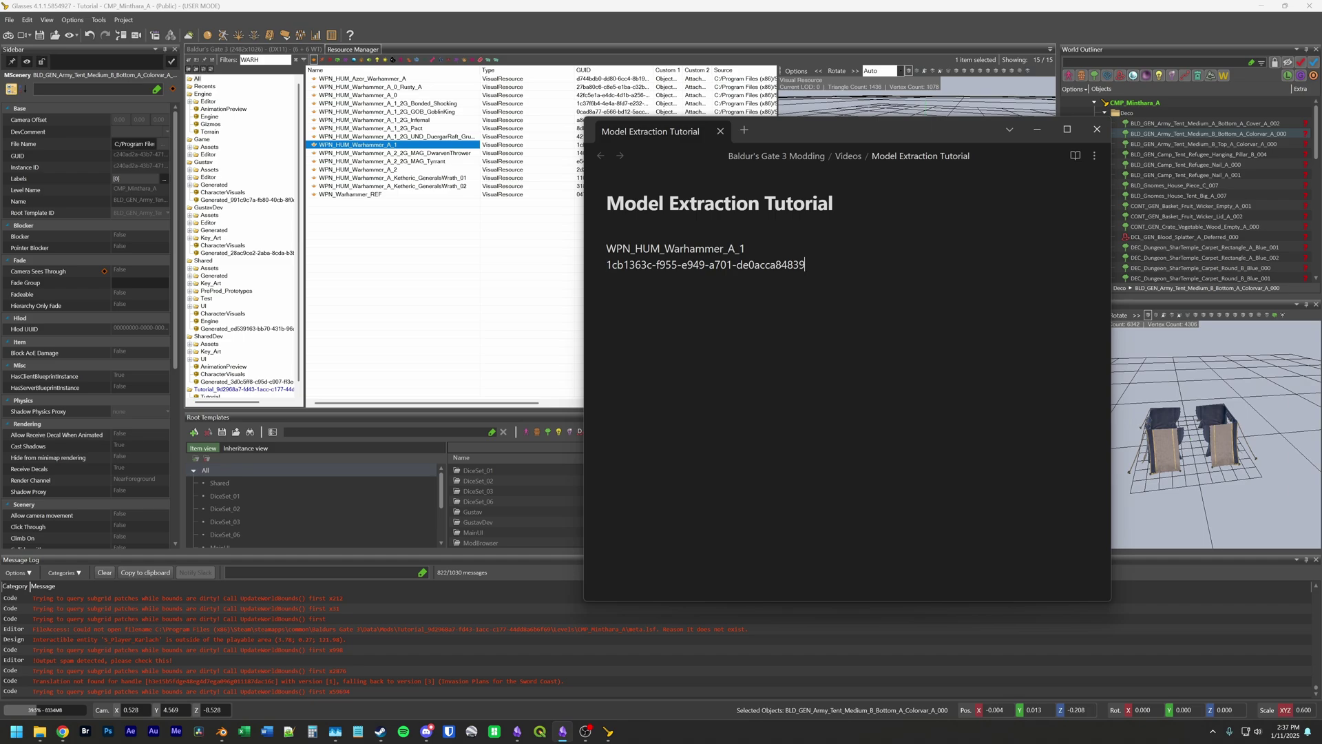
Step: Filter the toolkit's resources by the name WPN_HUM_Warhammer_A_1 from the note, select that visual and include all resource types
key(shift+Up)
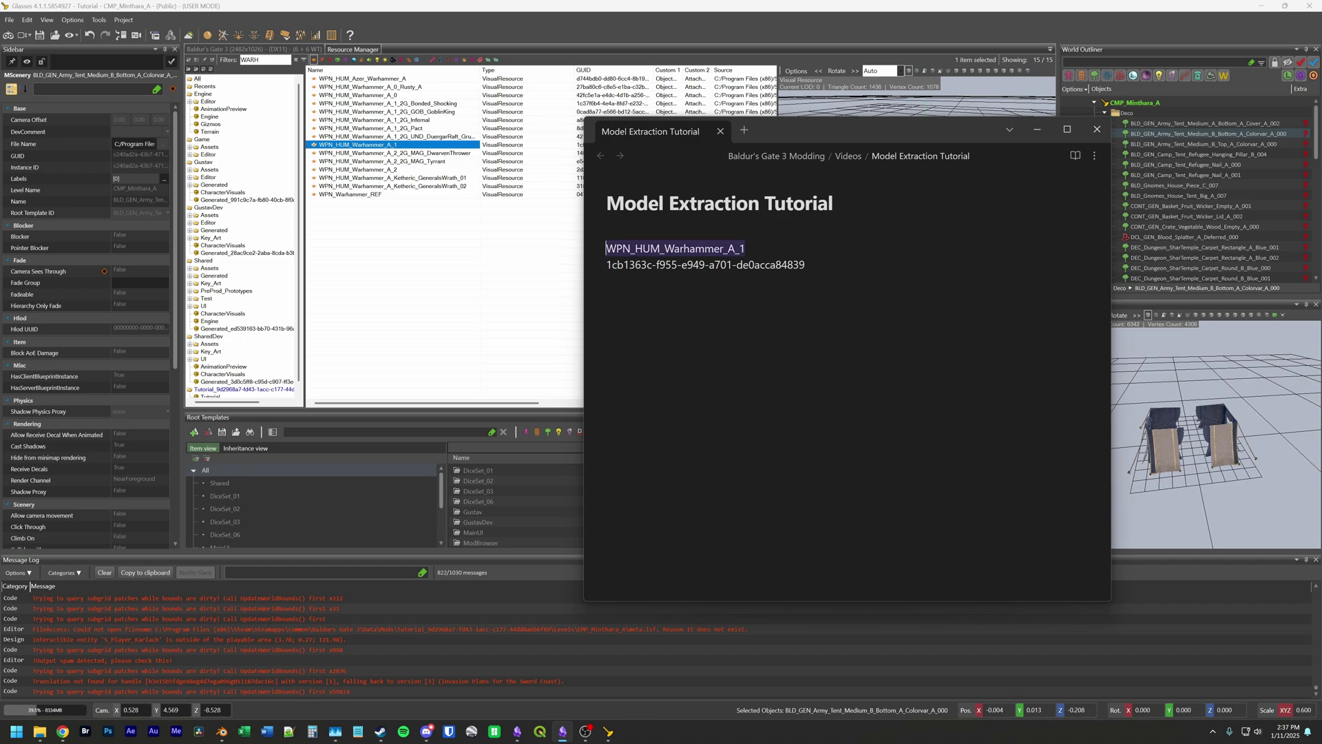
click(561, 257)
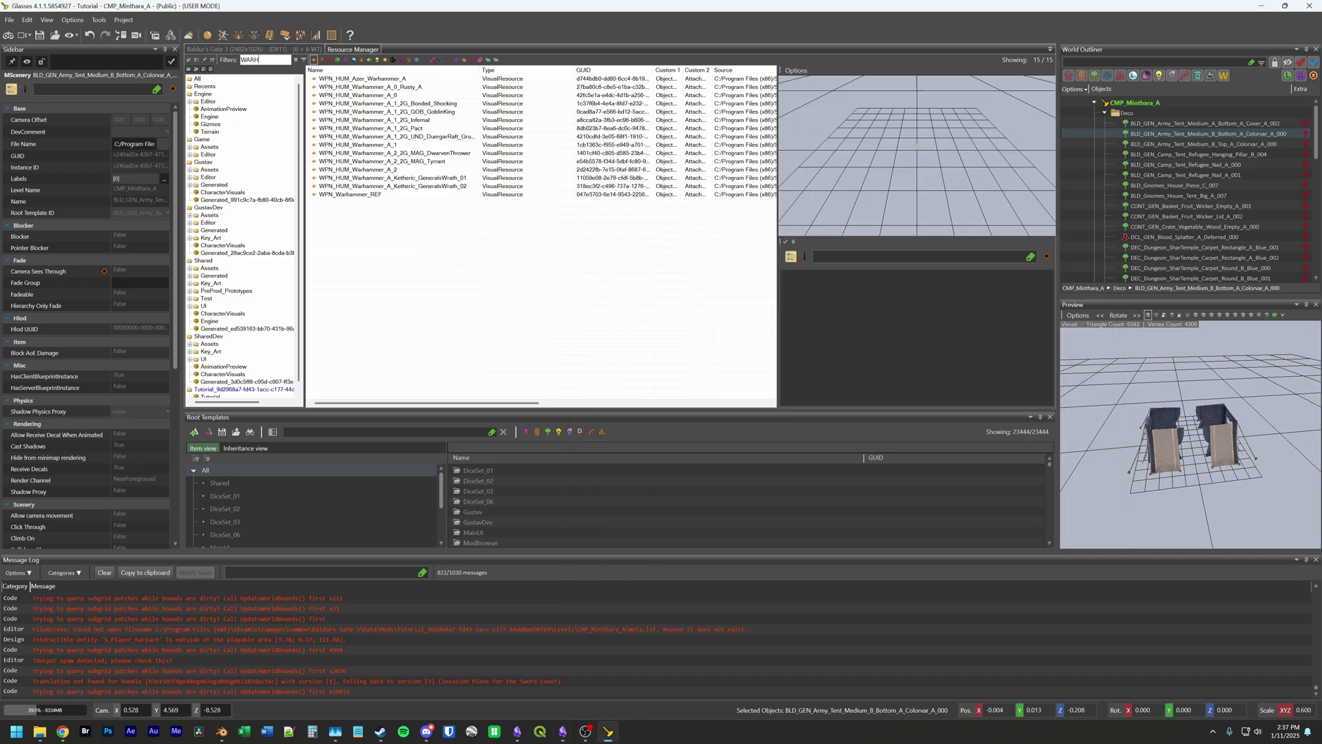
click(296, 59)
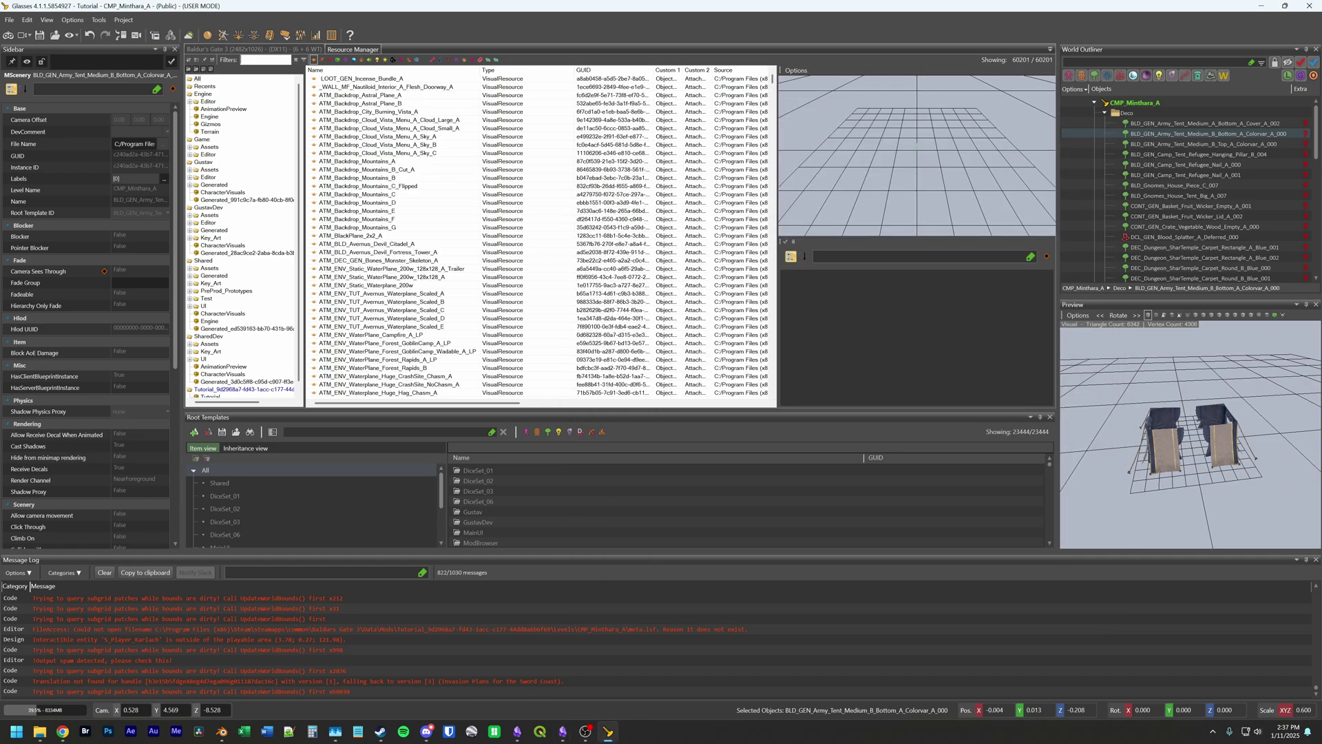
key(ctrl+v)
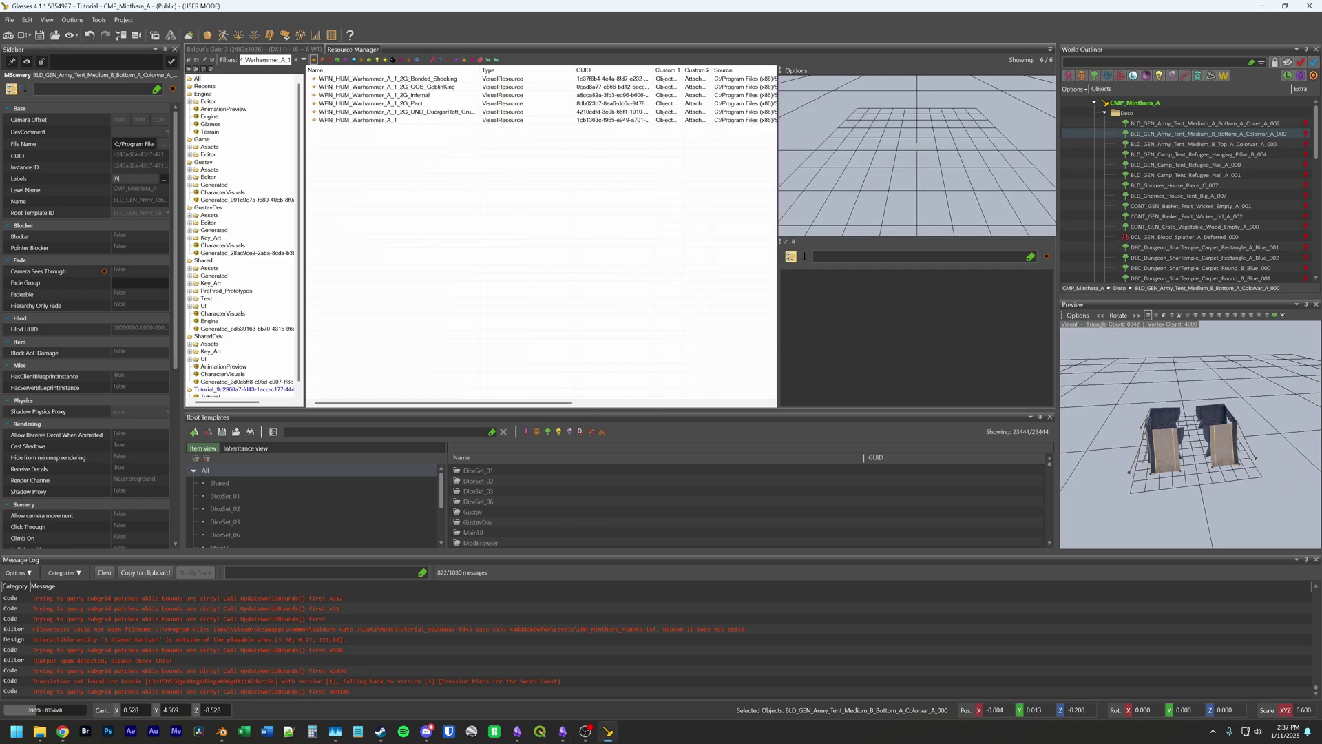
click(377, 121)
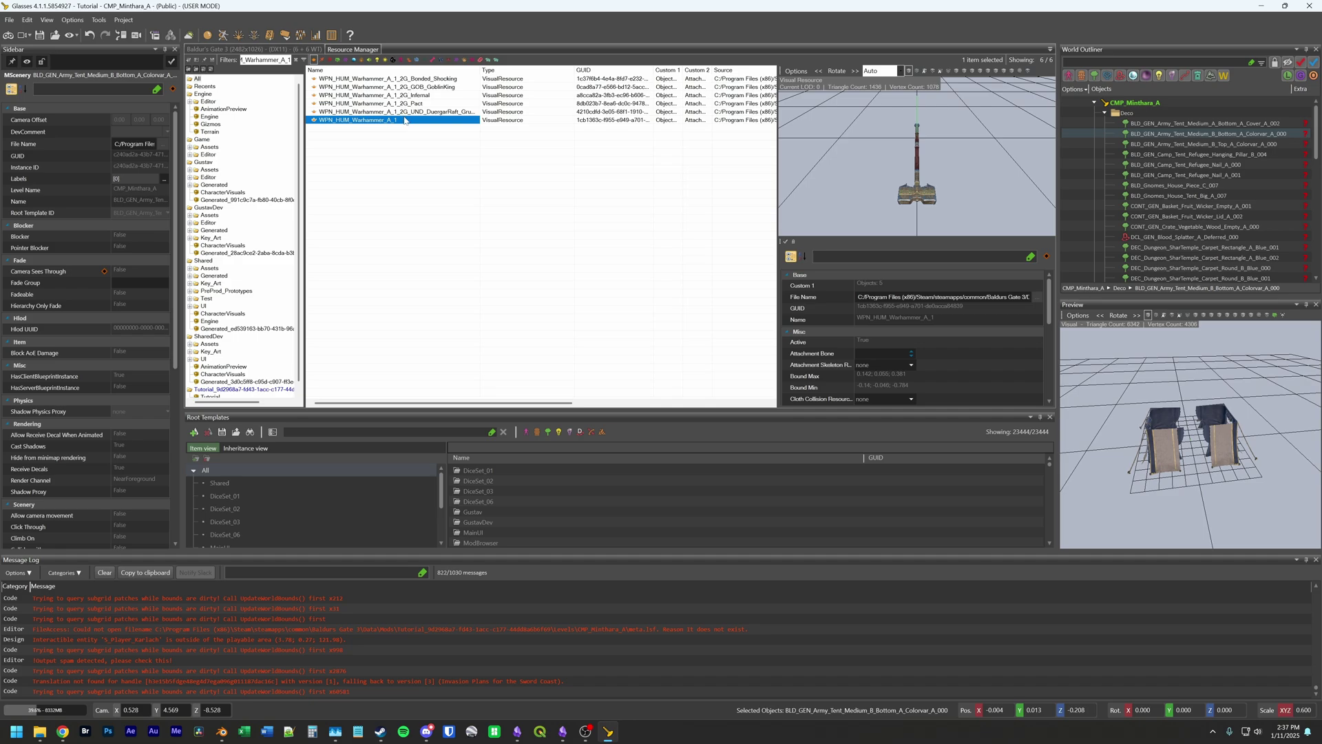
click(314, 61)
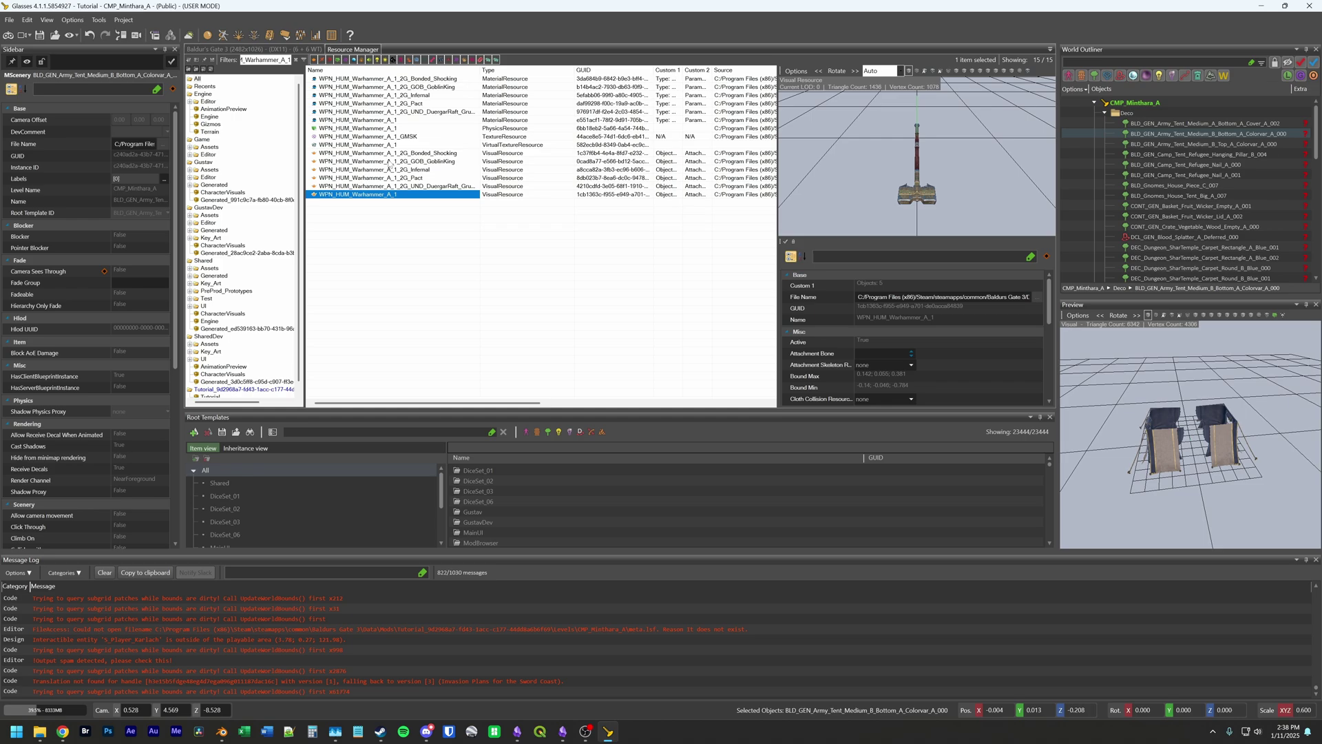
Step: Copy the GUID 1cb1363c-f955-e949-a701-de0acca84839 from the note and filter the toolkit's resources by it
key(alt+Tab)
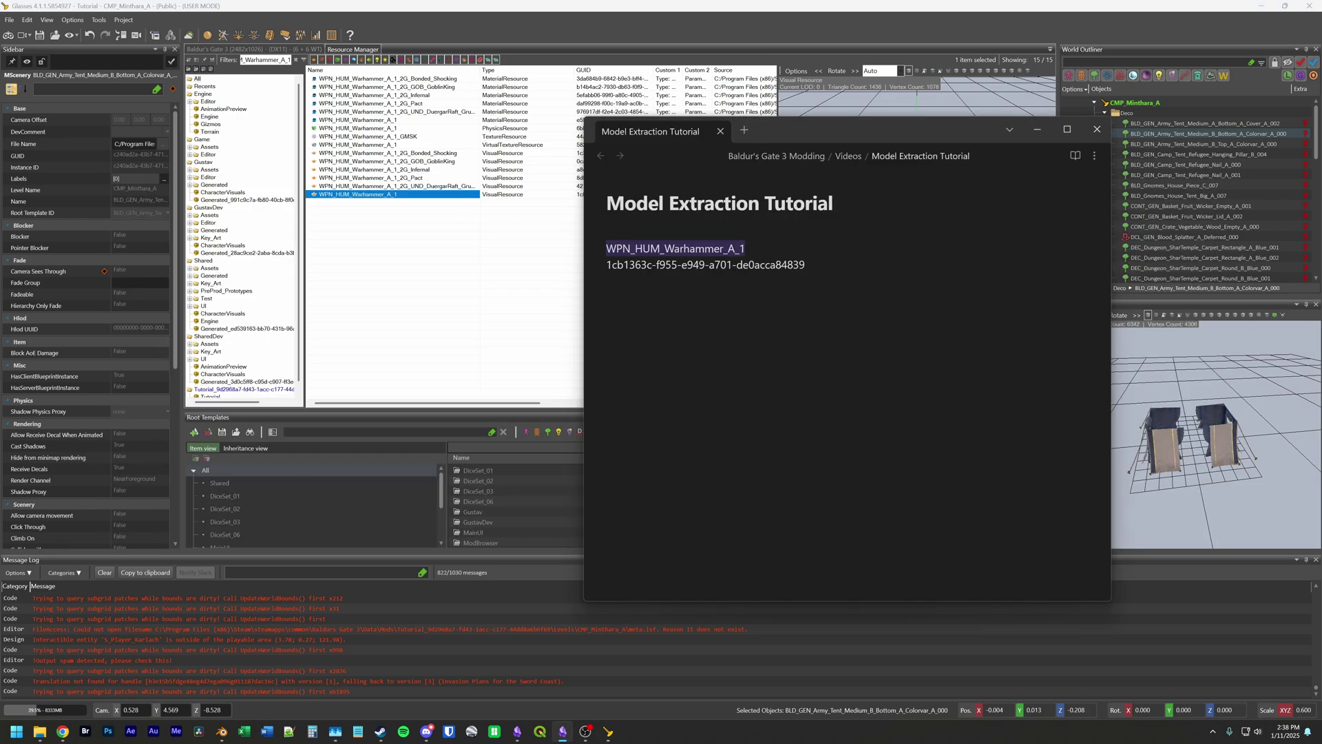
key(Down)
key(shift+Home)
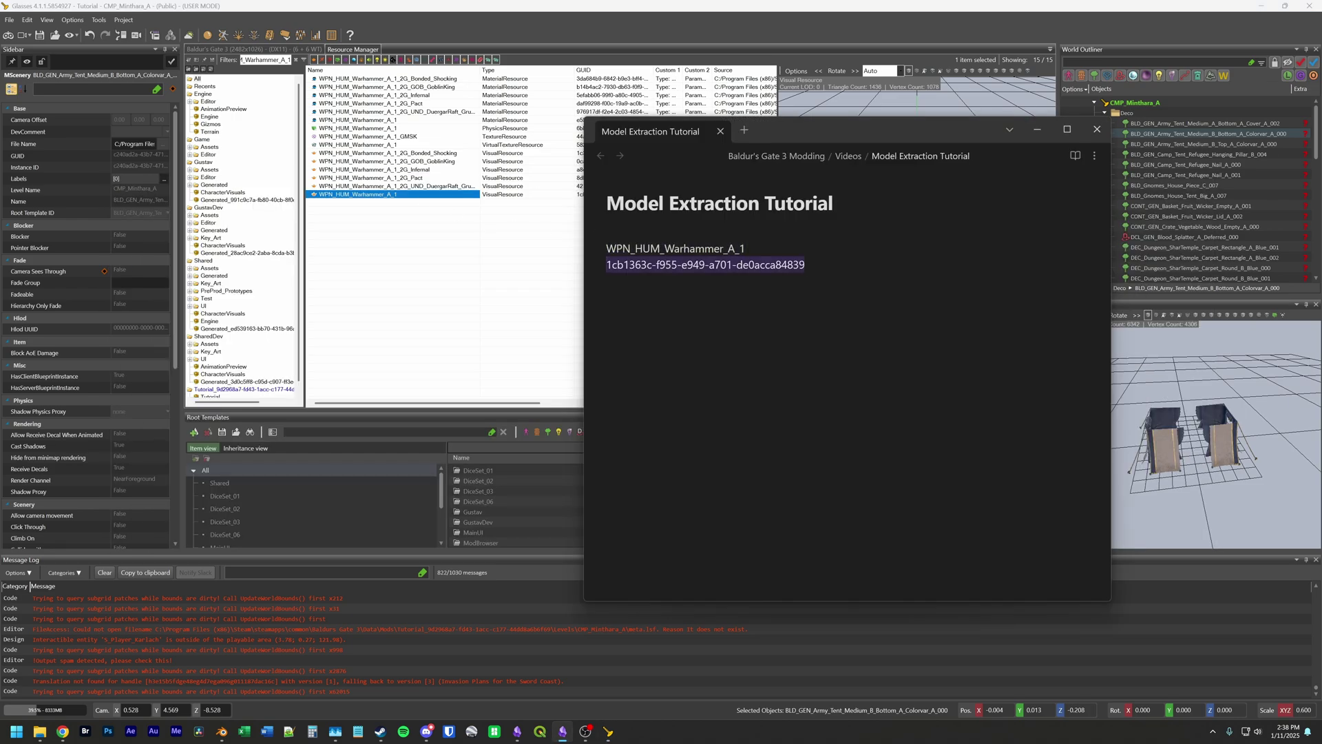
key(alt+Tab)
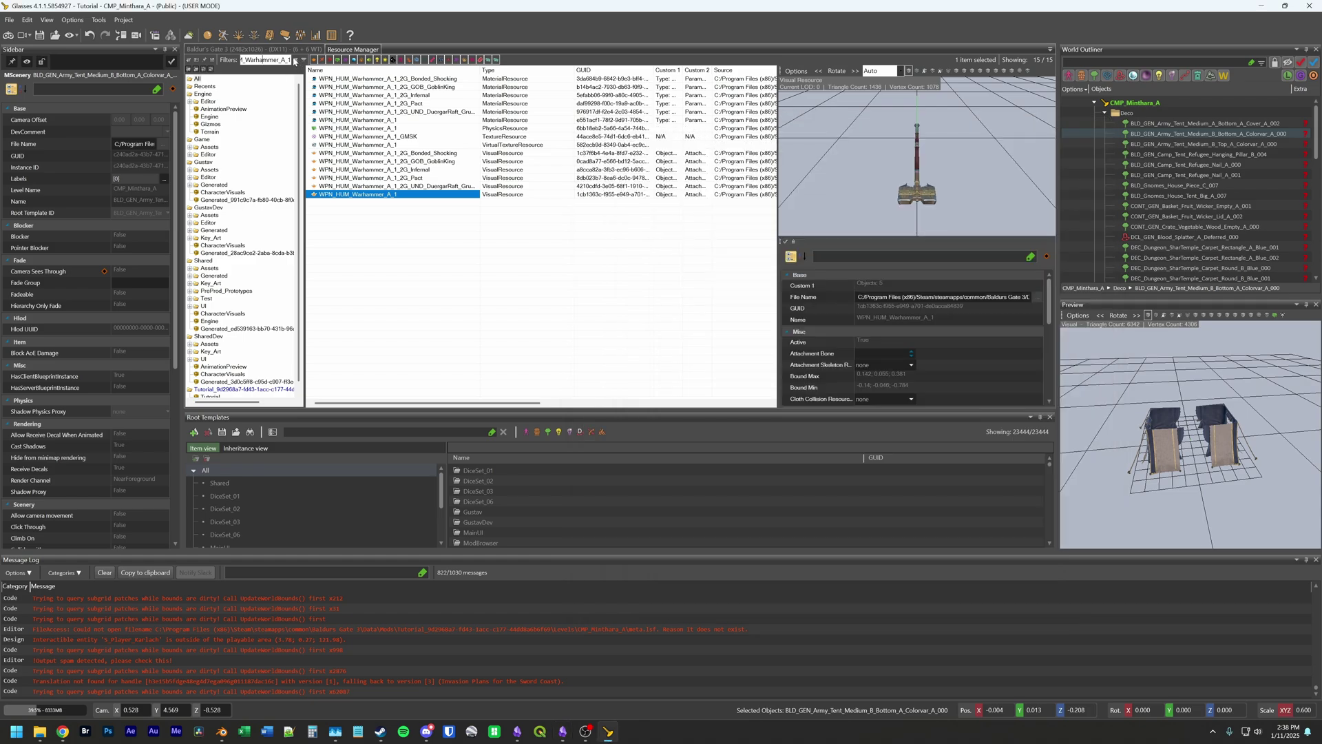
click(296, 59)
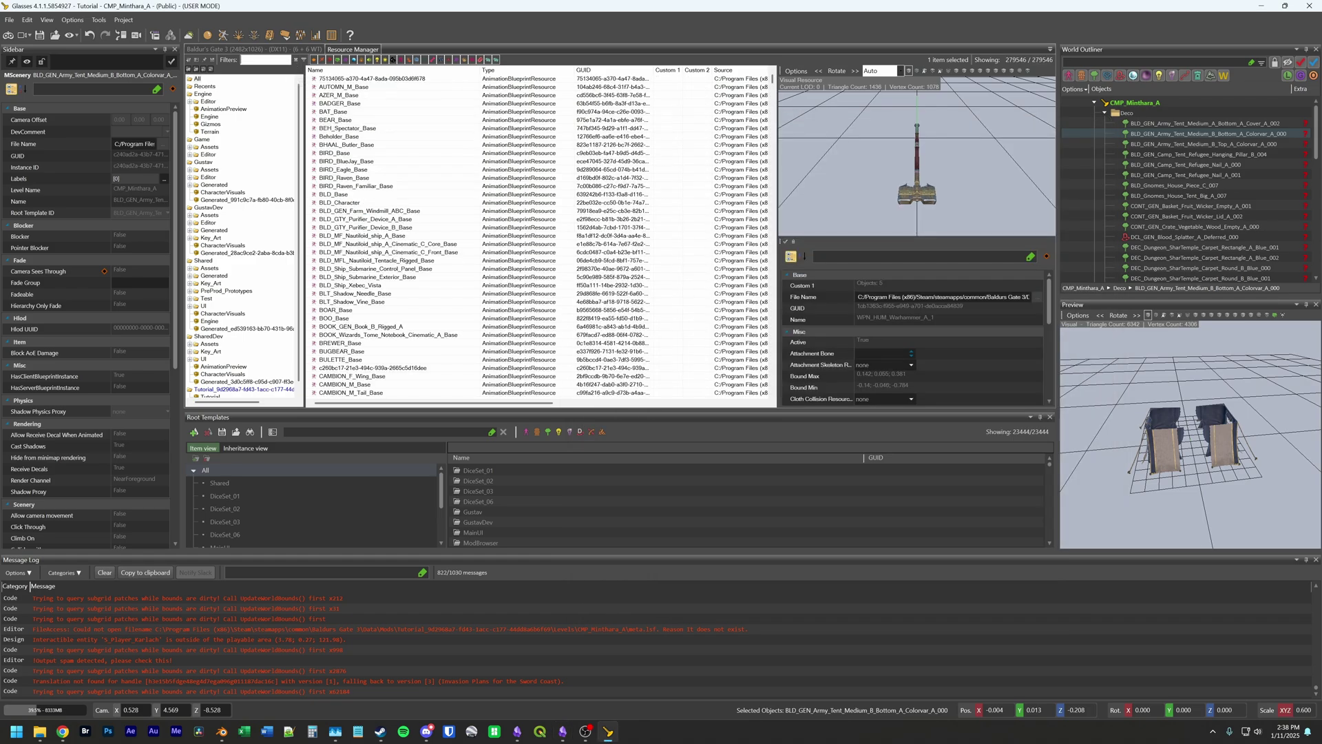
key(ctrl+v)
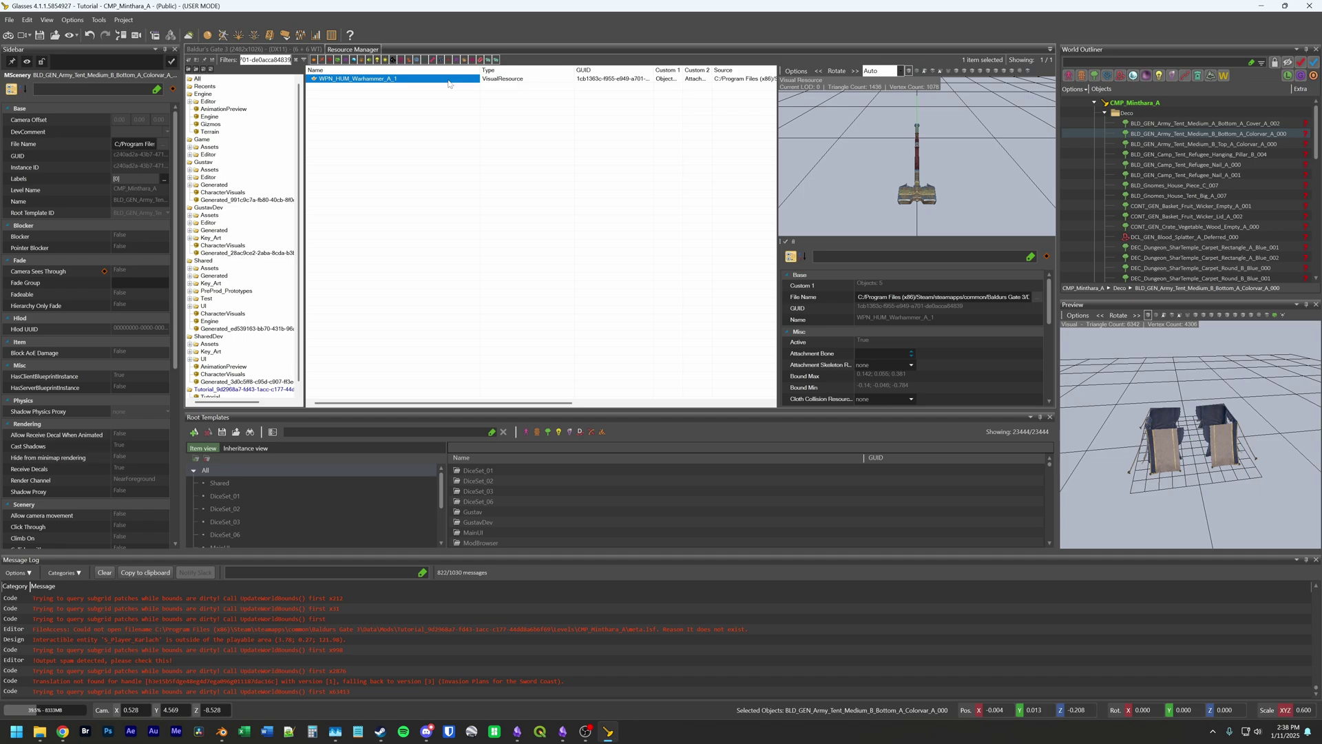
Step: Replace the toolkit's GUID filter with the name WPN_HUM_Warhammer_A_1 copied from the note
key(alt+Tab)
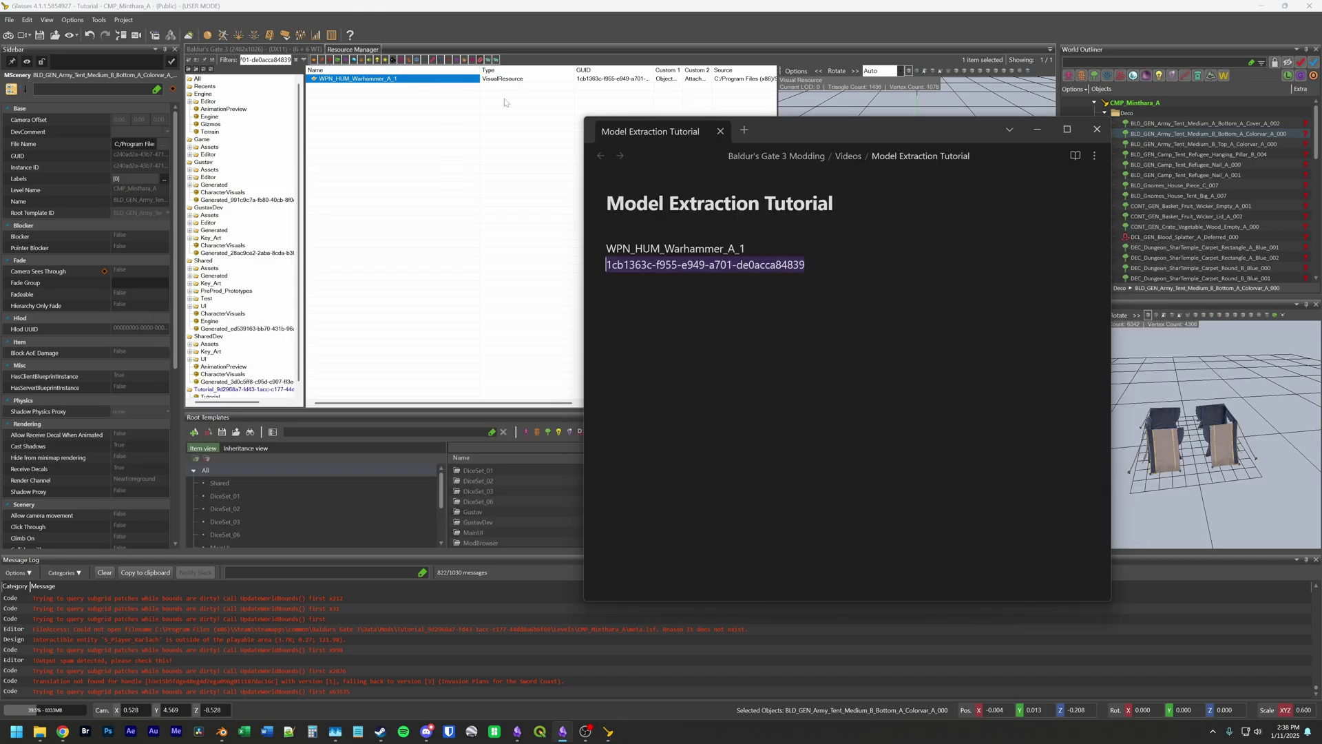
click(746, 249)
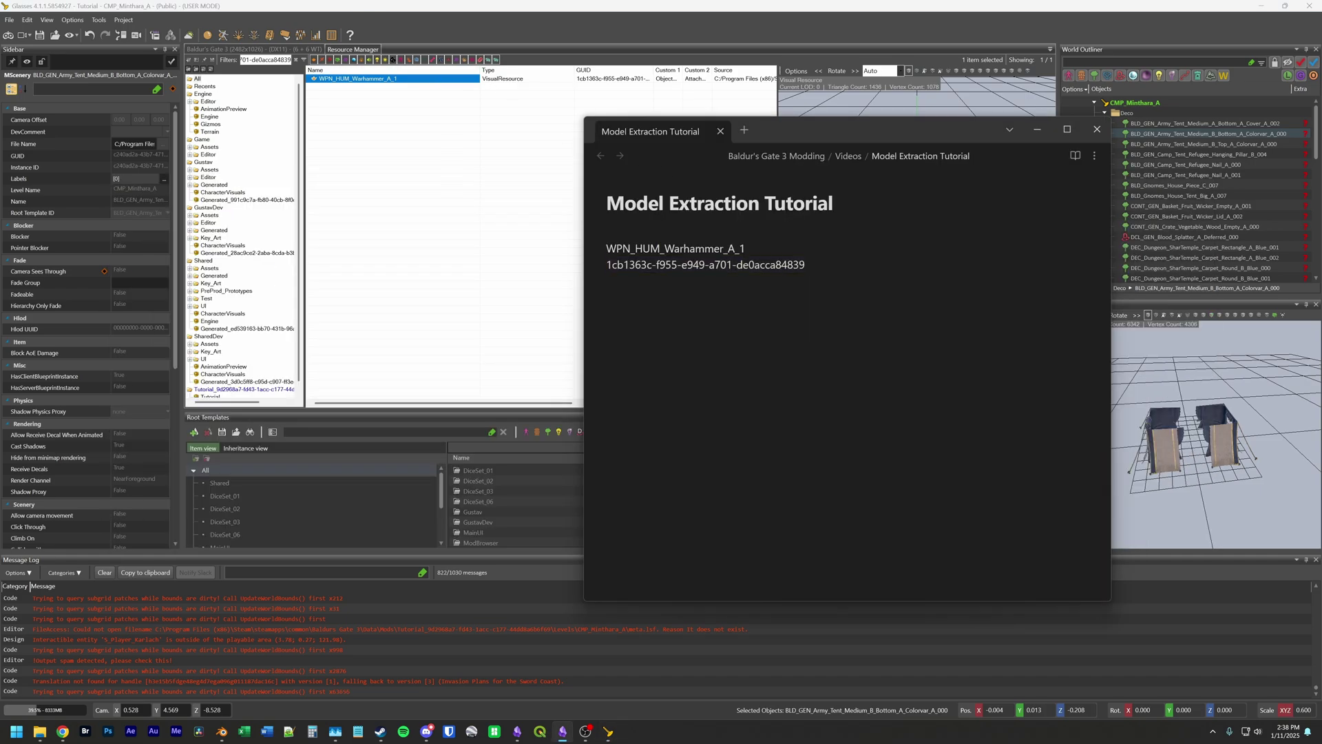
key(shift+Home)
key(ctrl+c)
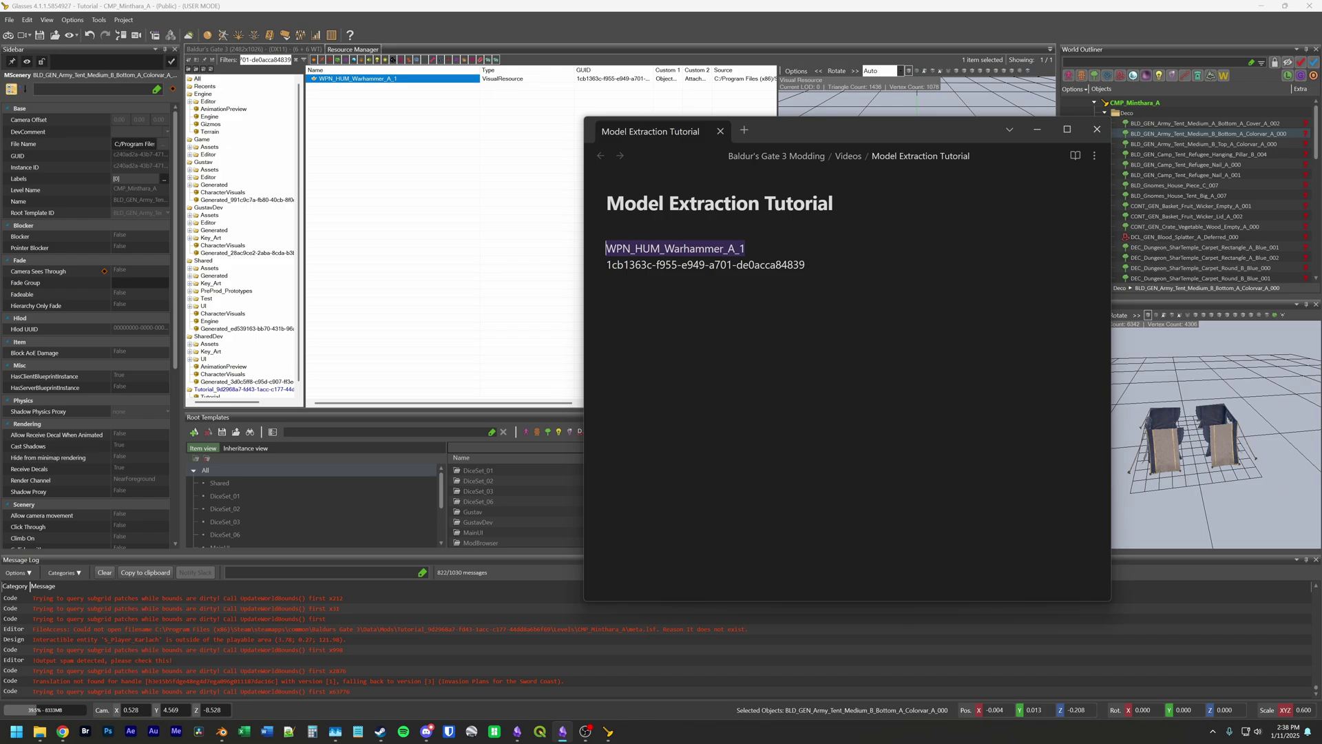
click(296, 60)
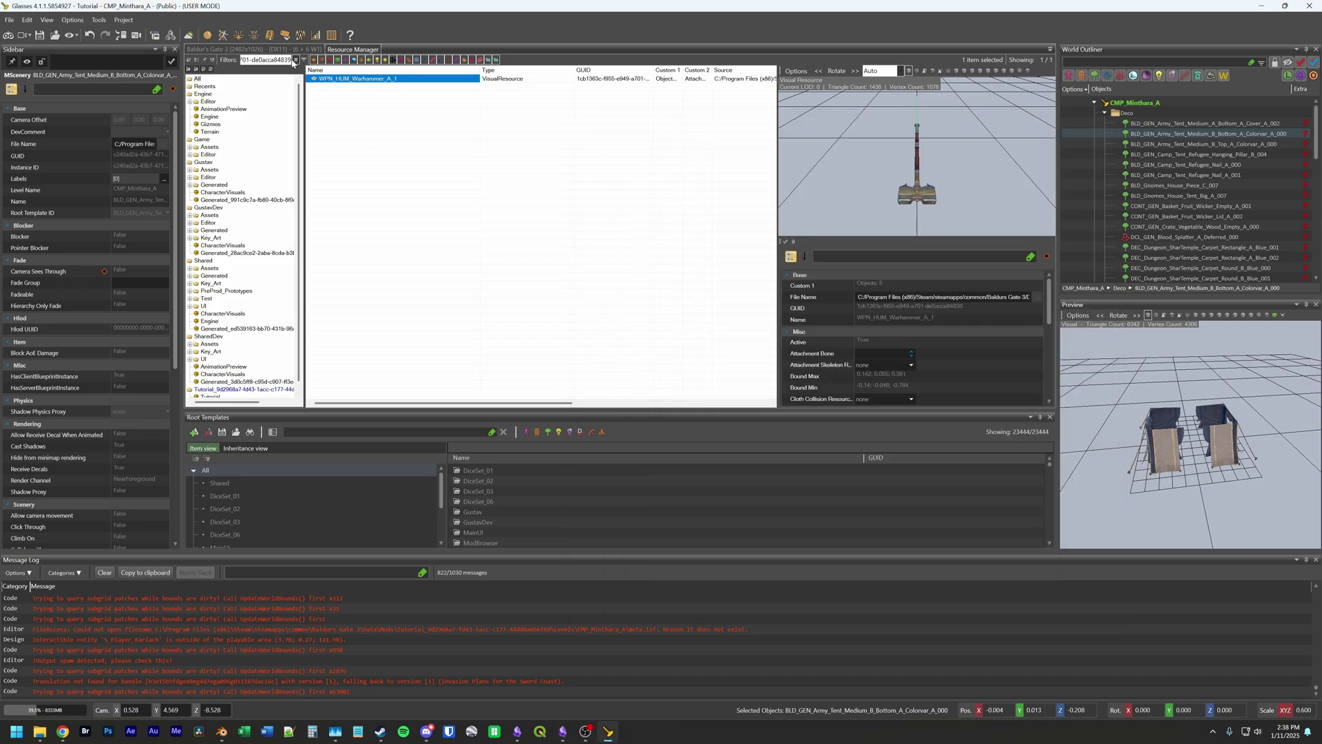
click(296, 60)
key(ctrl+v)
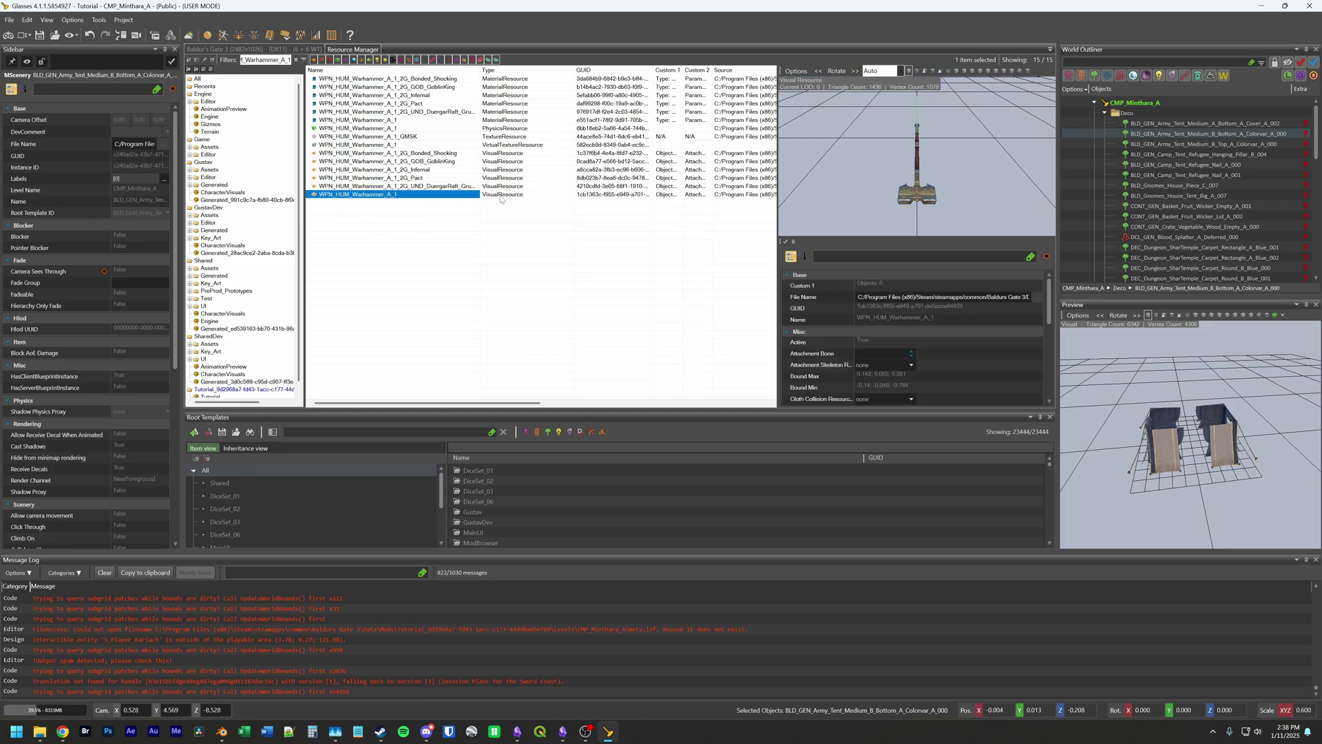
Step: Preview the base WPN_HUM_Warhammer_A_1 material resource and its virtual texture resource
click(506, 120)
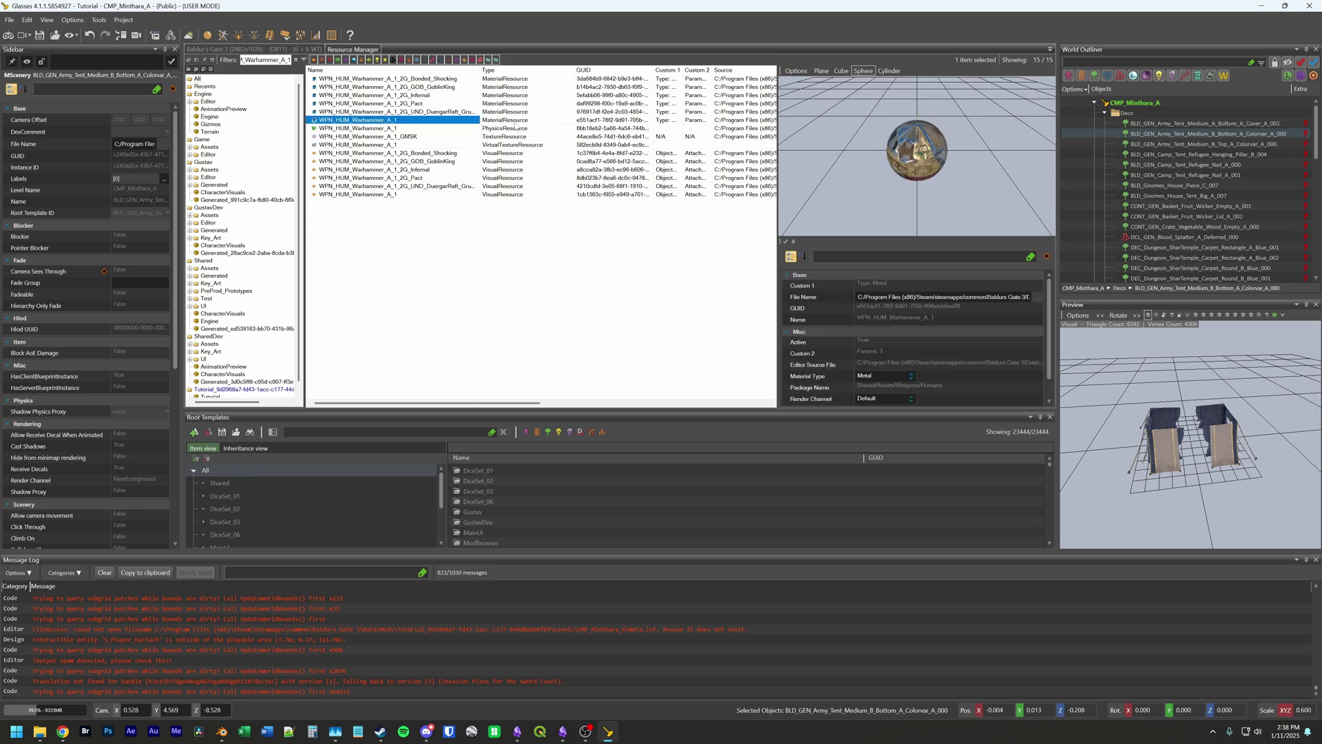
click(523, 145)
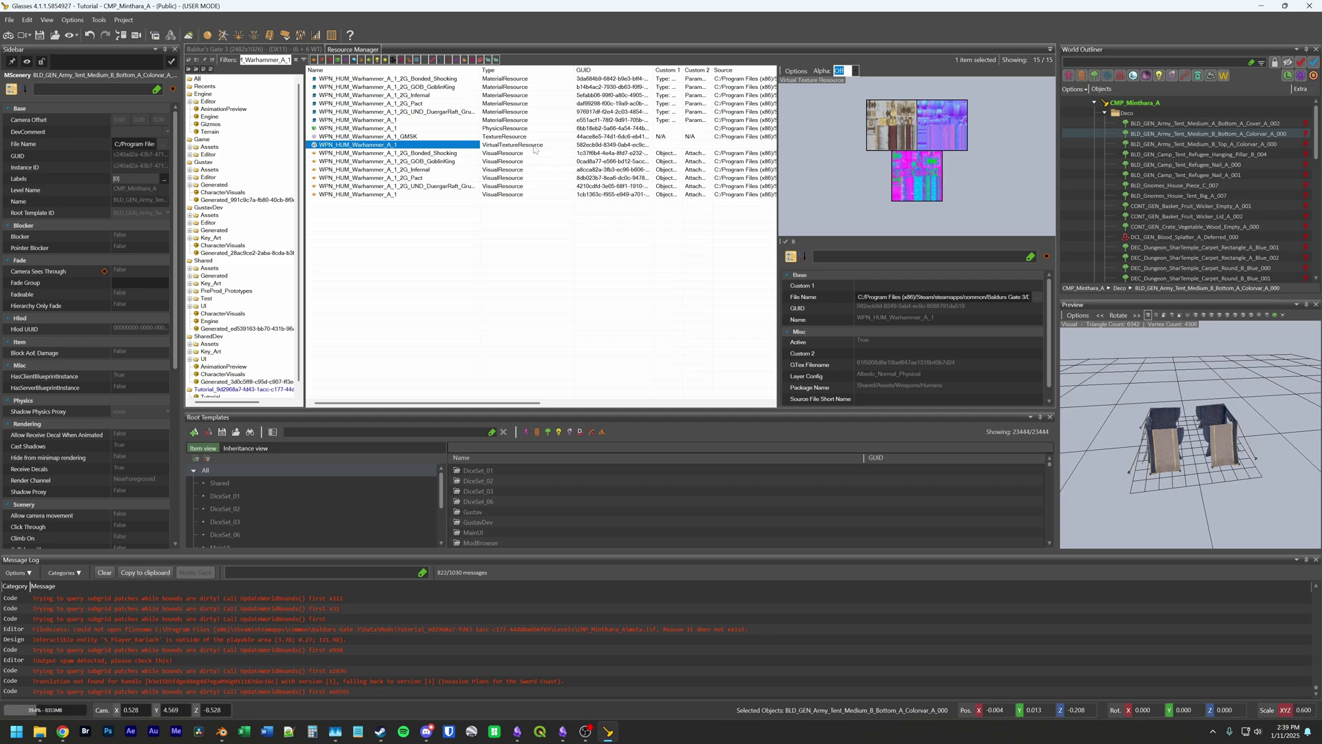
Step: Extract the visual data of the base WPN_HUM_Warhammer_A_1 visual resource, keeping the same folder structure
click(505, 194)
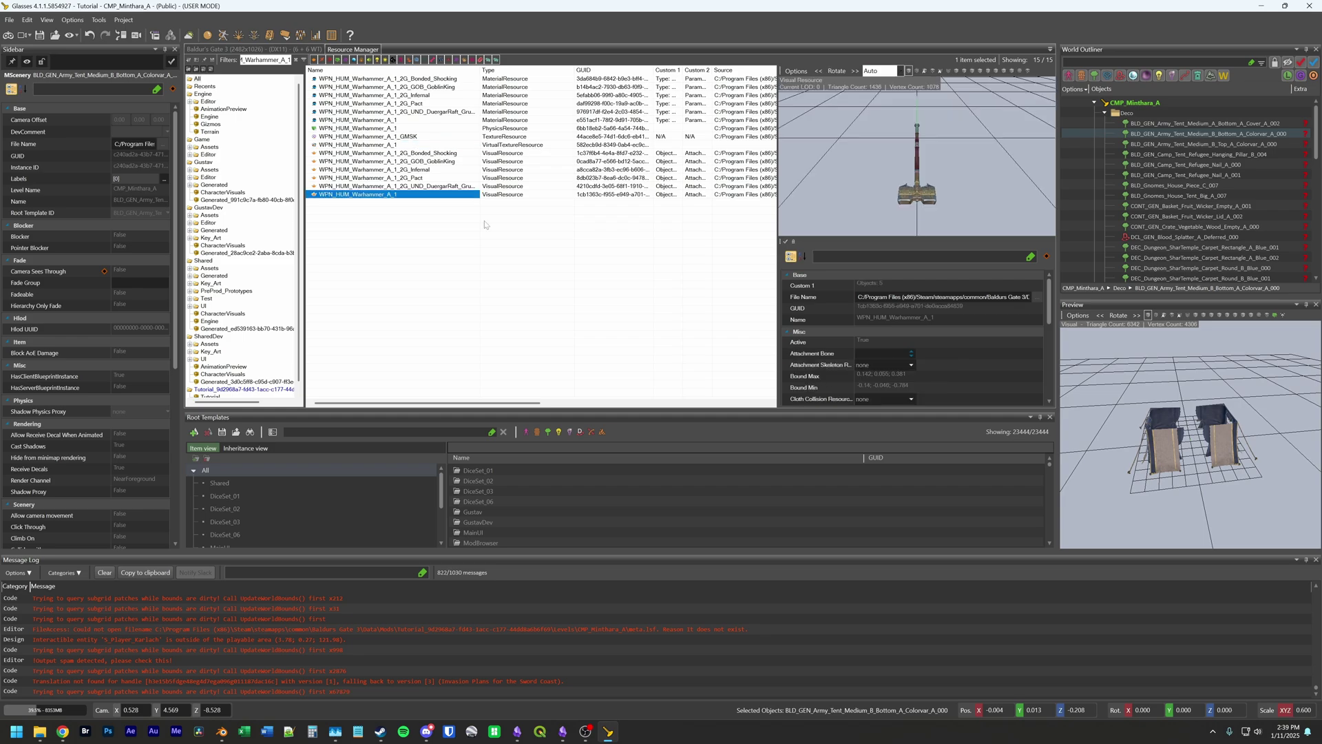
right_click(367, 196)
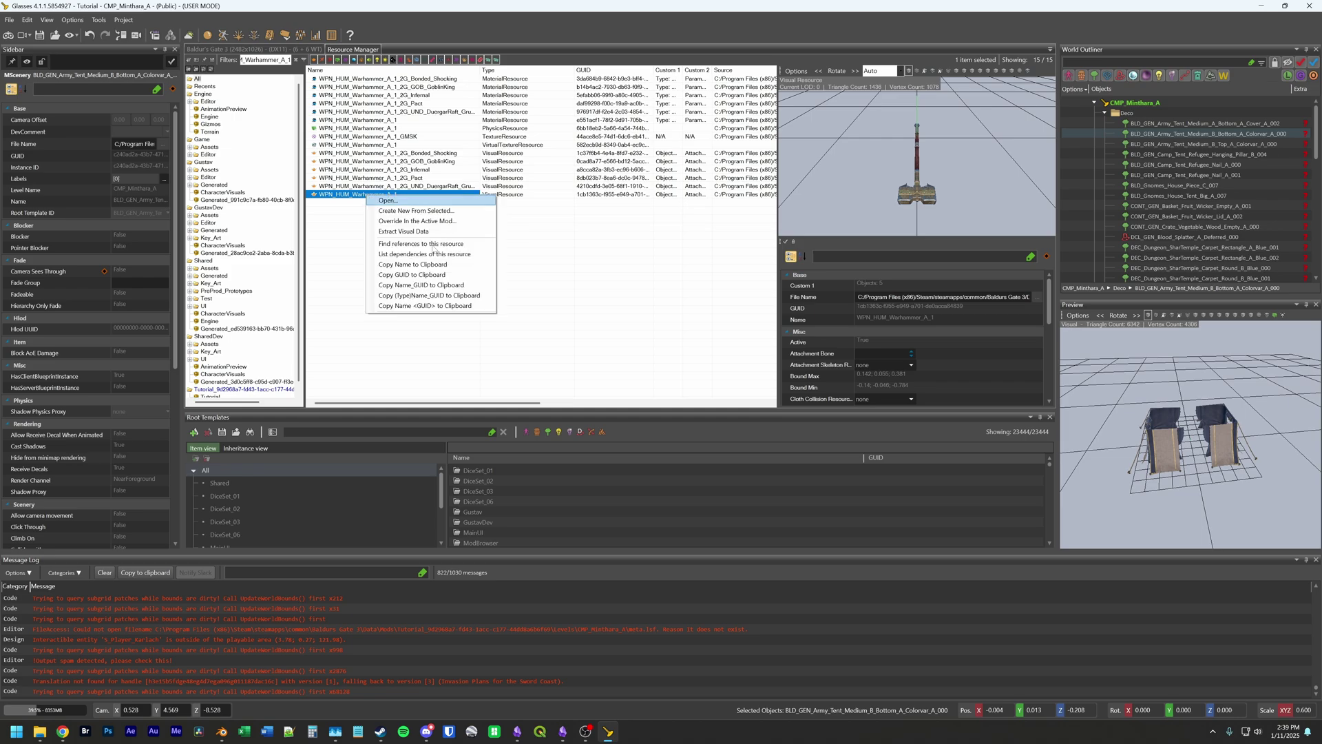
click(416, 232)
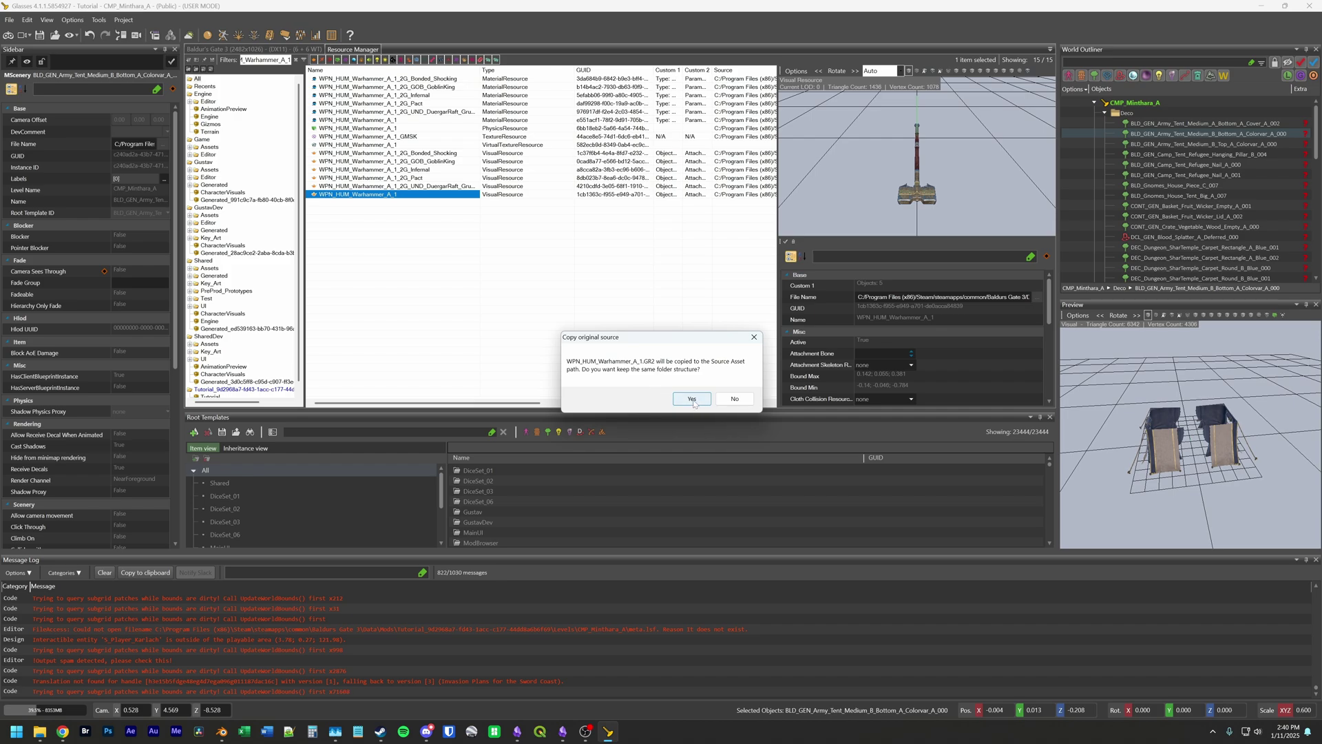
click(691, 400)
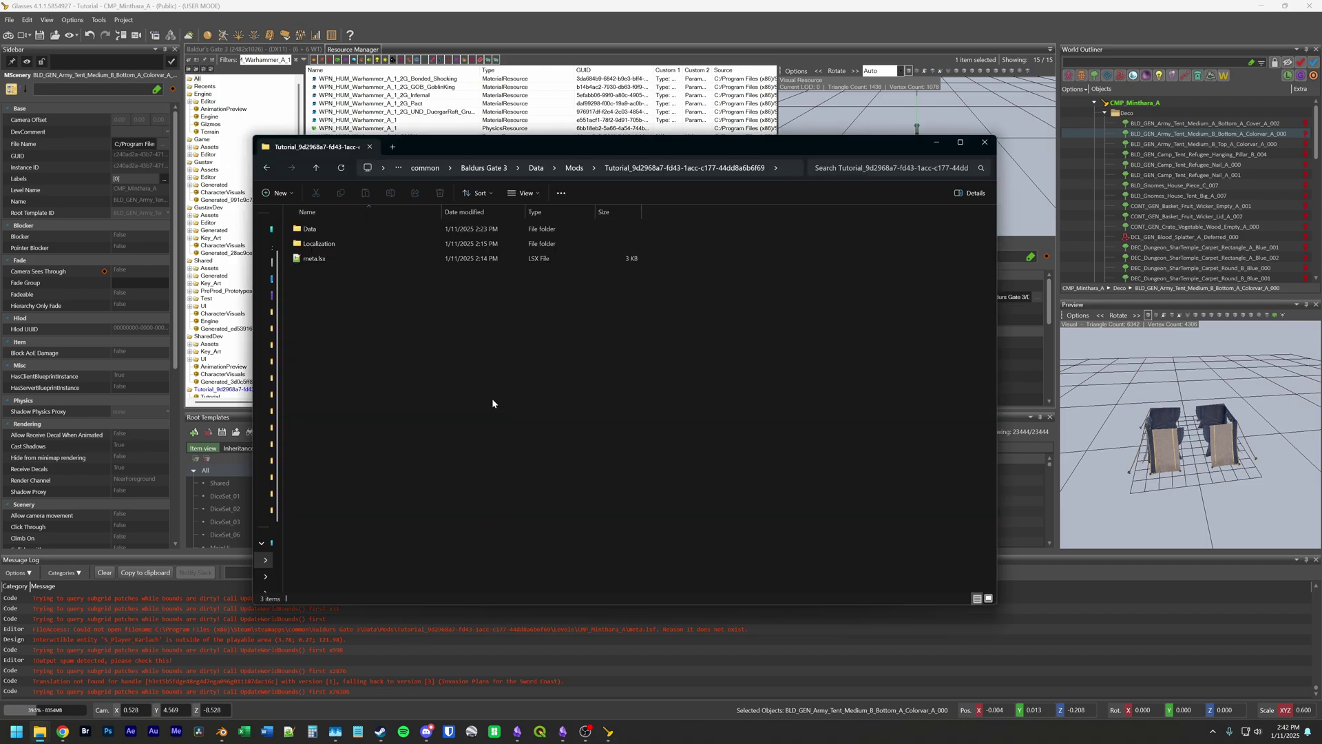
Step: In File Explorer, browse the Tutorial mod folder to Data\Public\Shared\Assets\Weapons\Resources and locate the extracted WPN_HUM_Warhammer_A_1.GR2
double_click(338, 231)
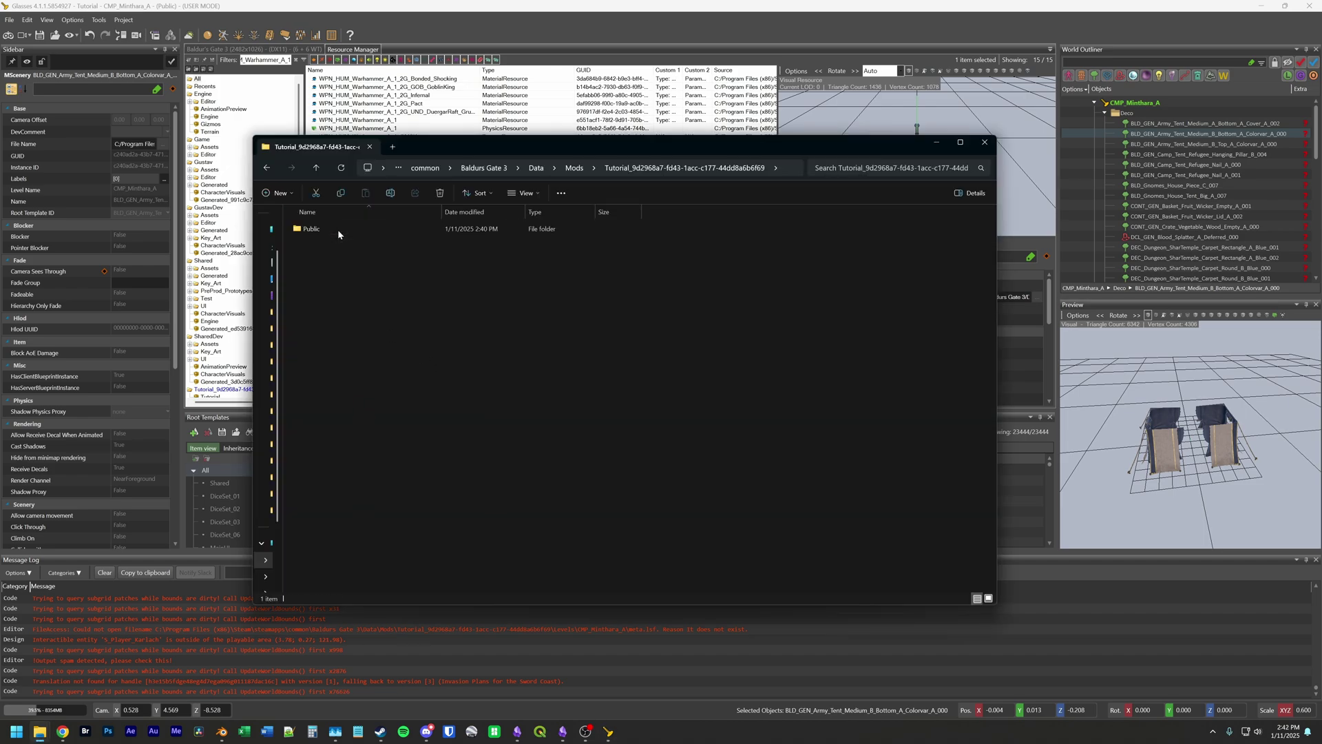
double_click(340, 231)
click(341, 230)
double_click(340, 230)
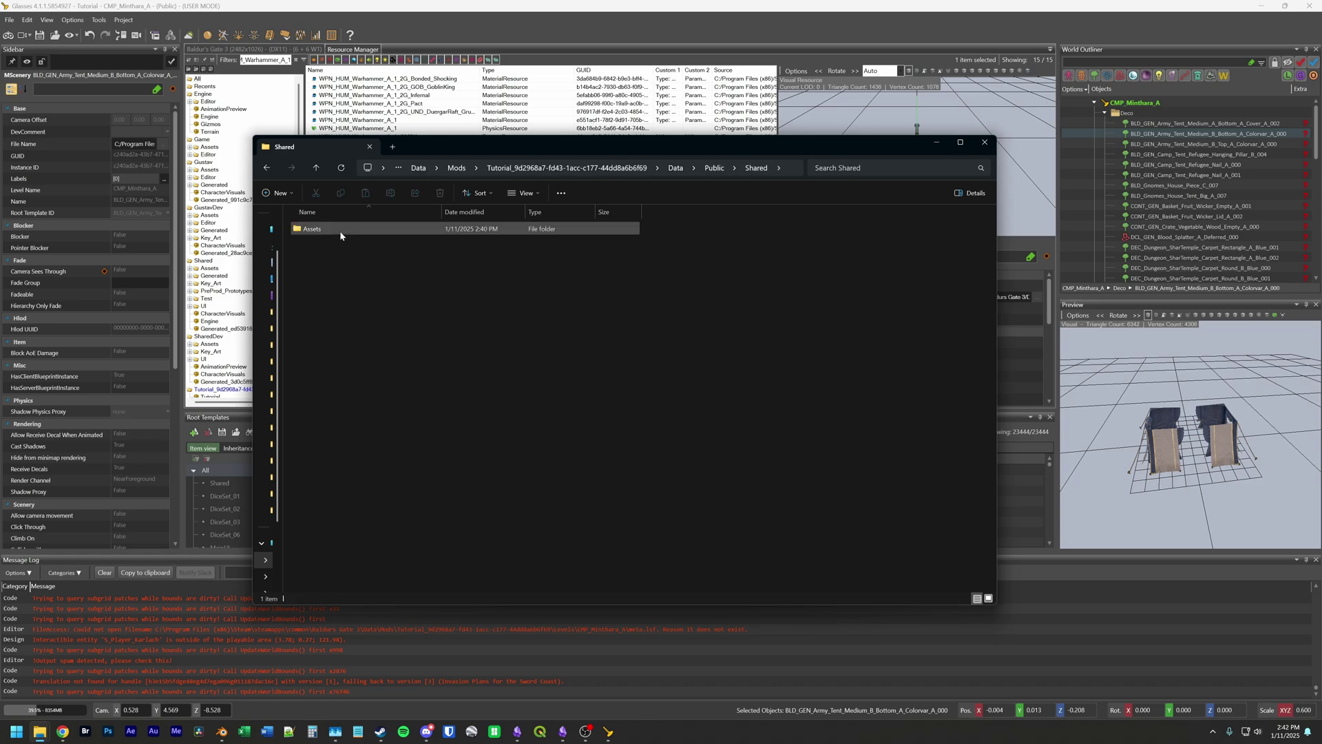
double_click(340, 230)
double_click(341, 230)
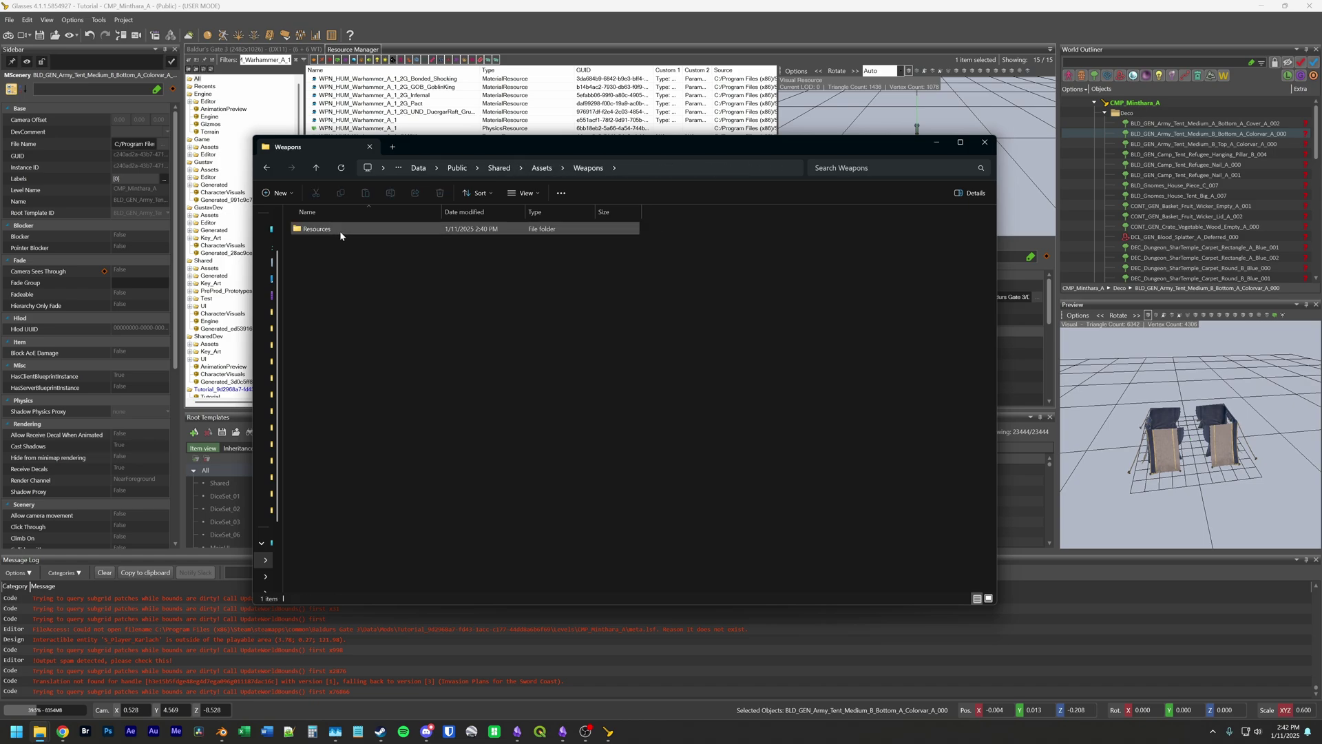
double_click(340, 230)
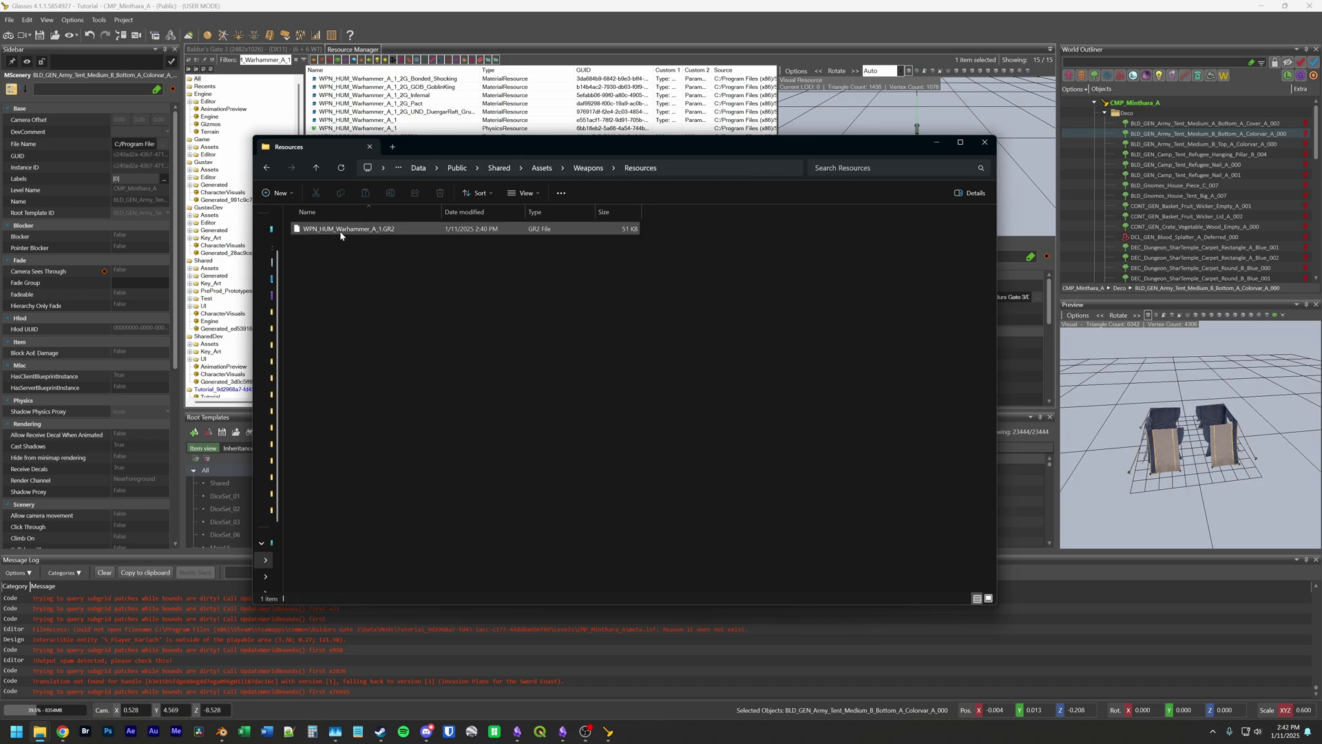
click(411, 234)
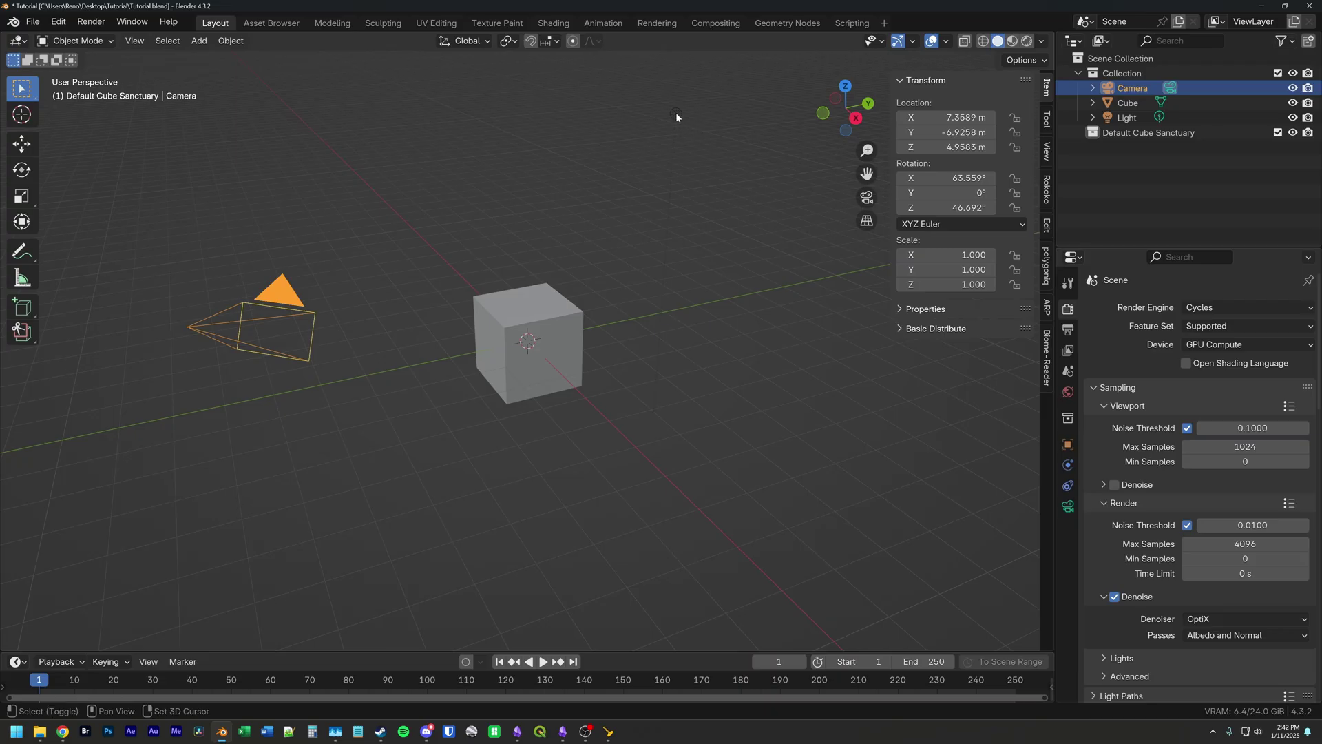
Step: Switch to Blender and delete the camera and the light from the Tutorial scene
shift+click(676, 113)
key(x)
click(590, 153)
Step: Link the default cube to the Default Cube Sanctuary collection
click(545, 319)
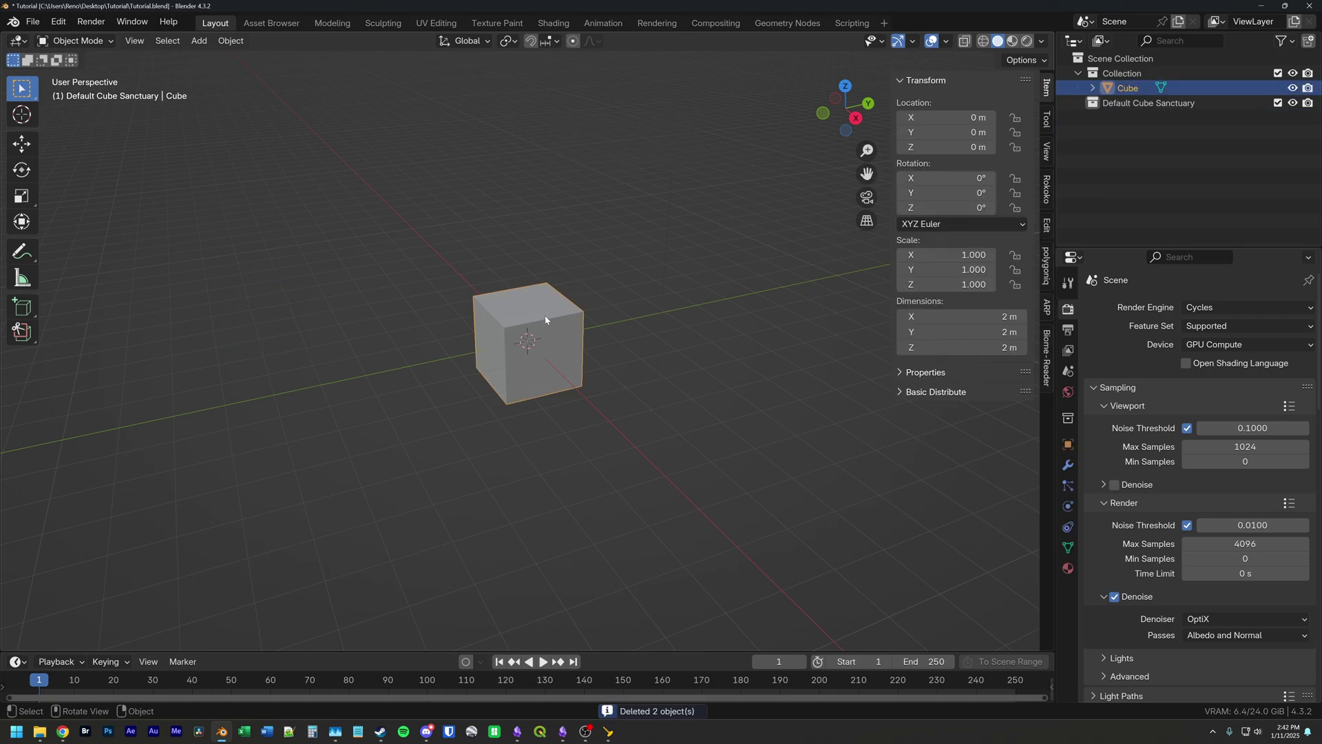
key(shift+m)
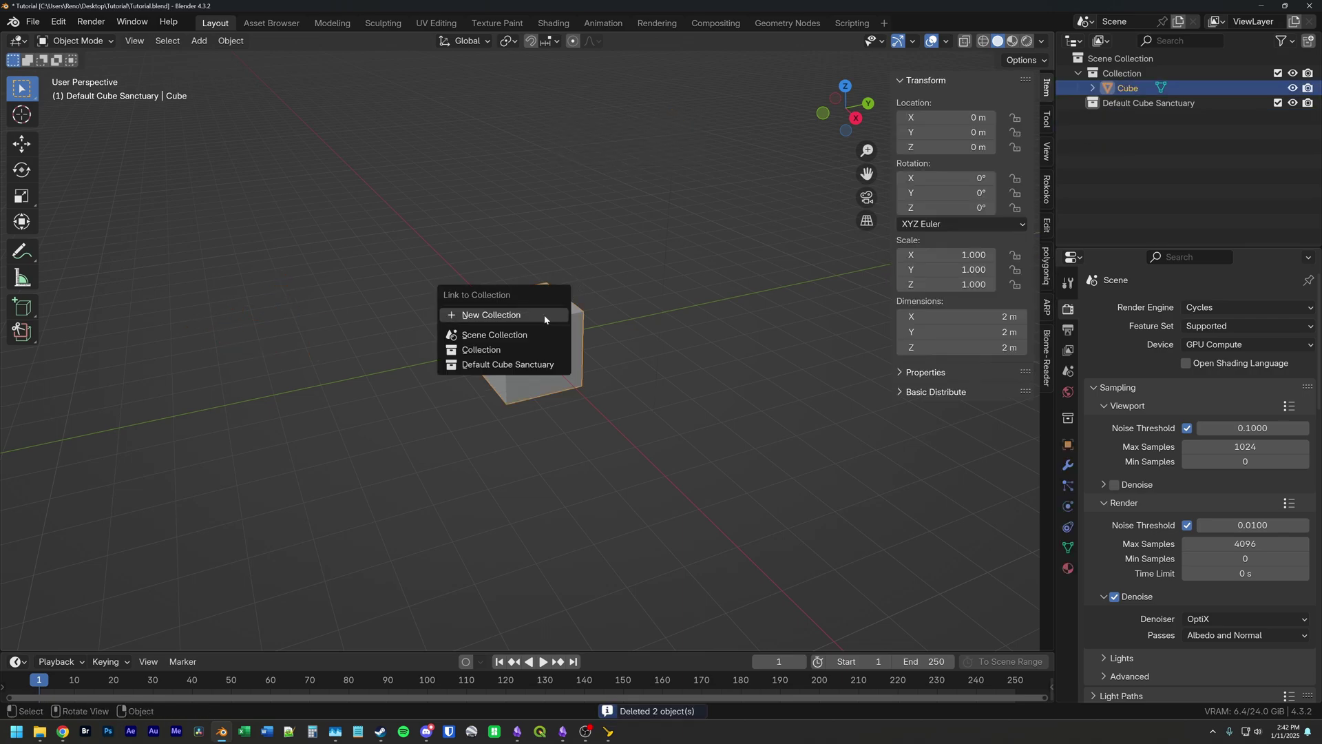
click(530, 365)
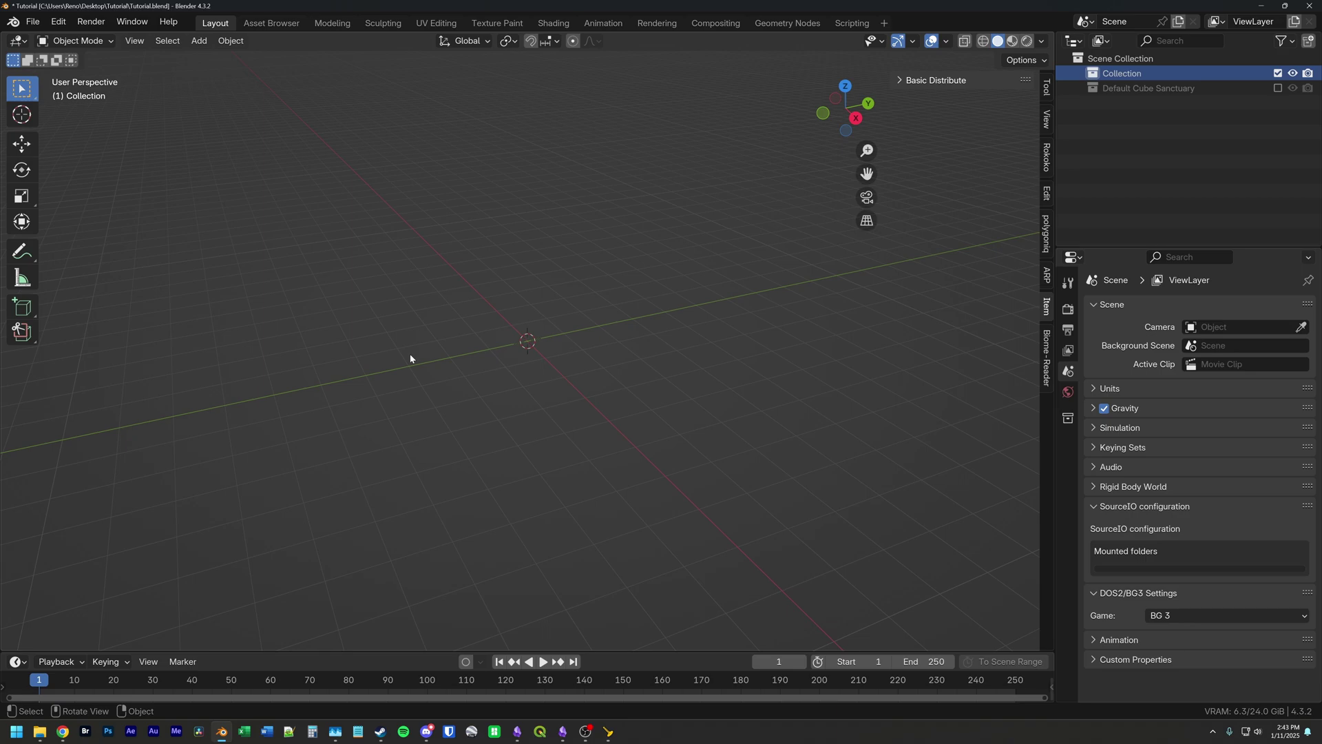
Step: Check that the DOS2/BG3 Collada Exporter add-on is enabled in the preferences
click(58, 22)
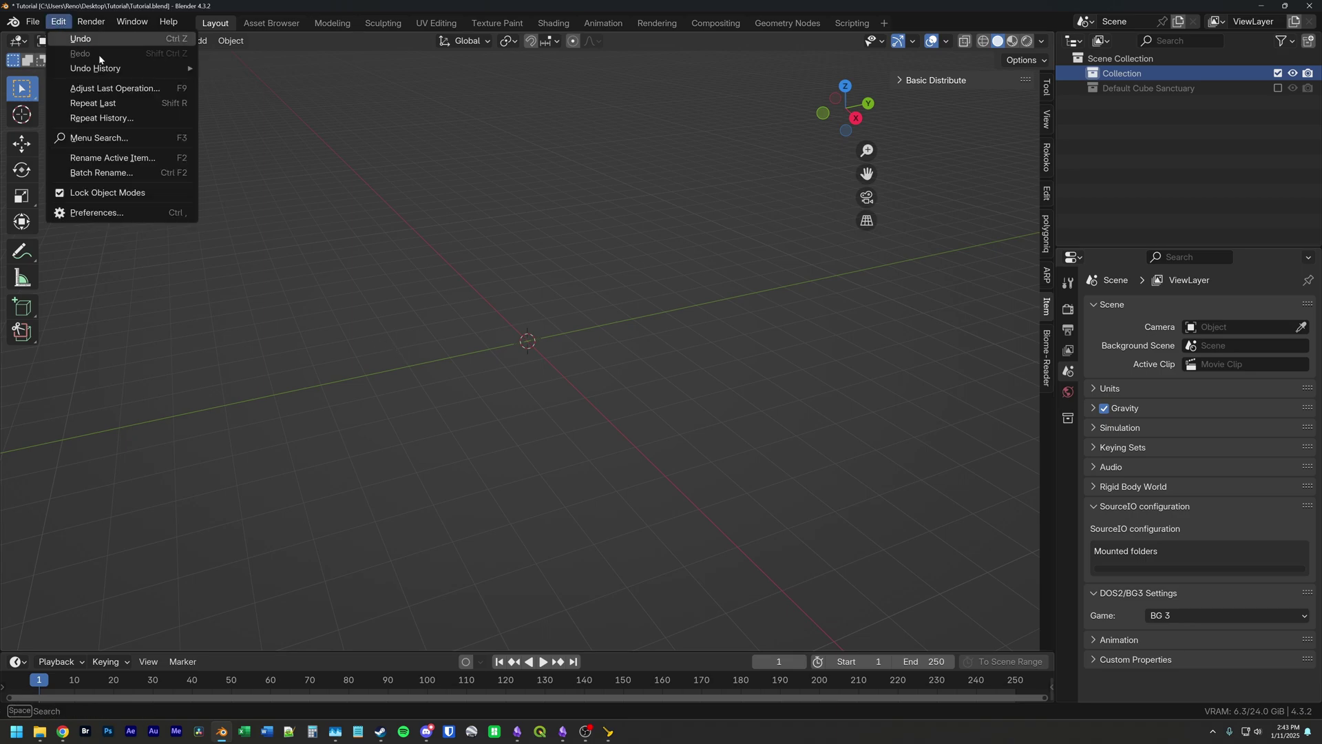
click(59, 22)
click(58, 22)
click(97, 214)
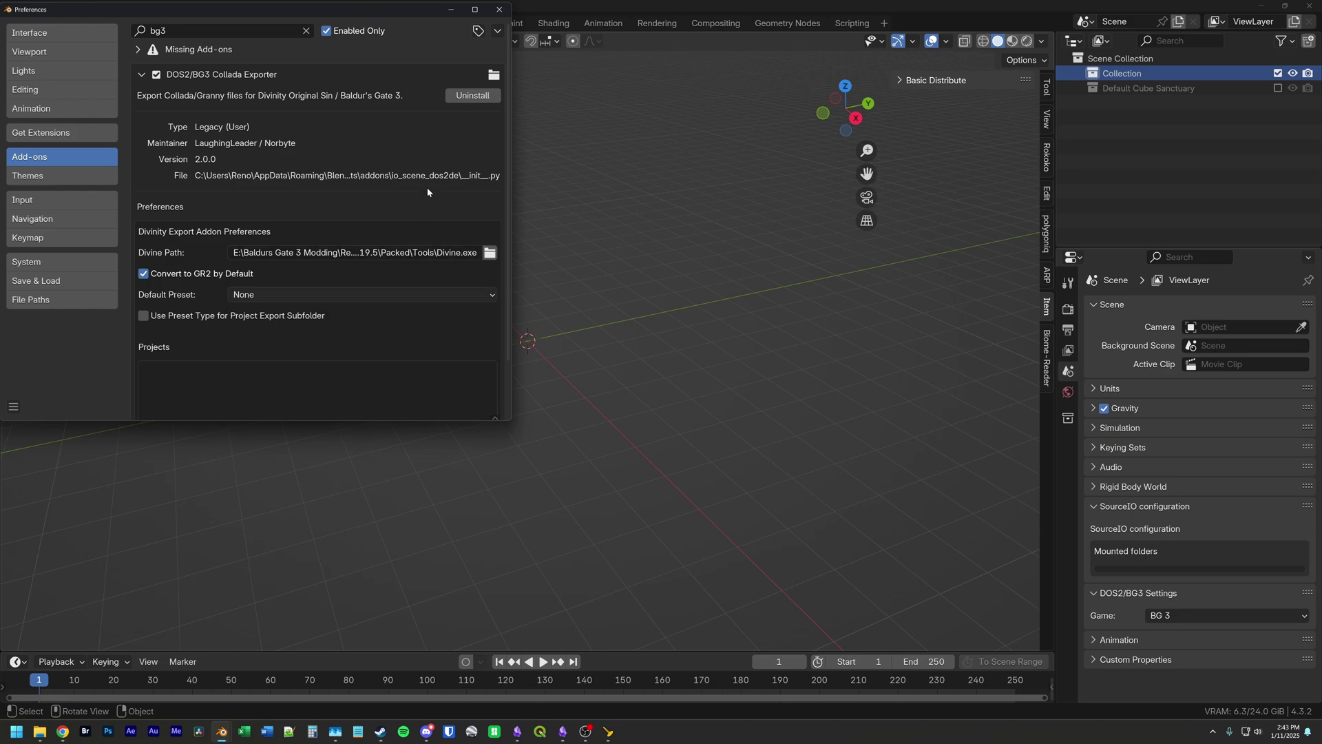
click(500, 10)
Step: Import WPN_HUM_Warhammer_A_1.GR2 as DOS2/BG3 Collada from the Tutorial mod's Data\Public\Shared\Assets\Weapons\Resources folder
click(33, 22)
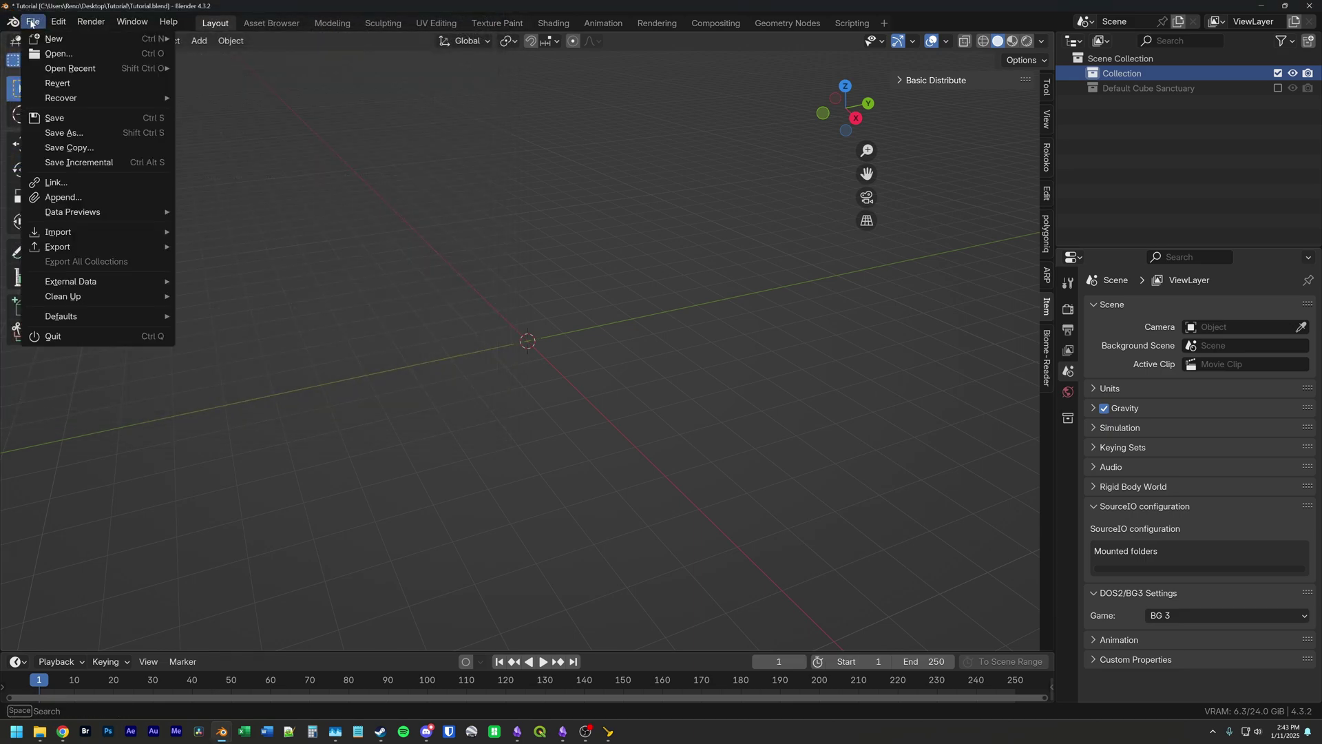
mouse_move(116, 284)
mouse_move(96, 235)
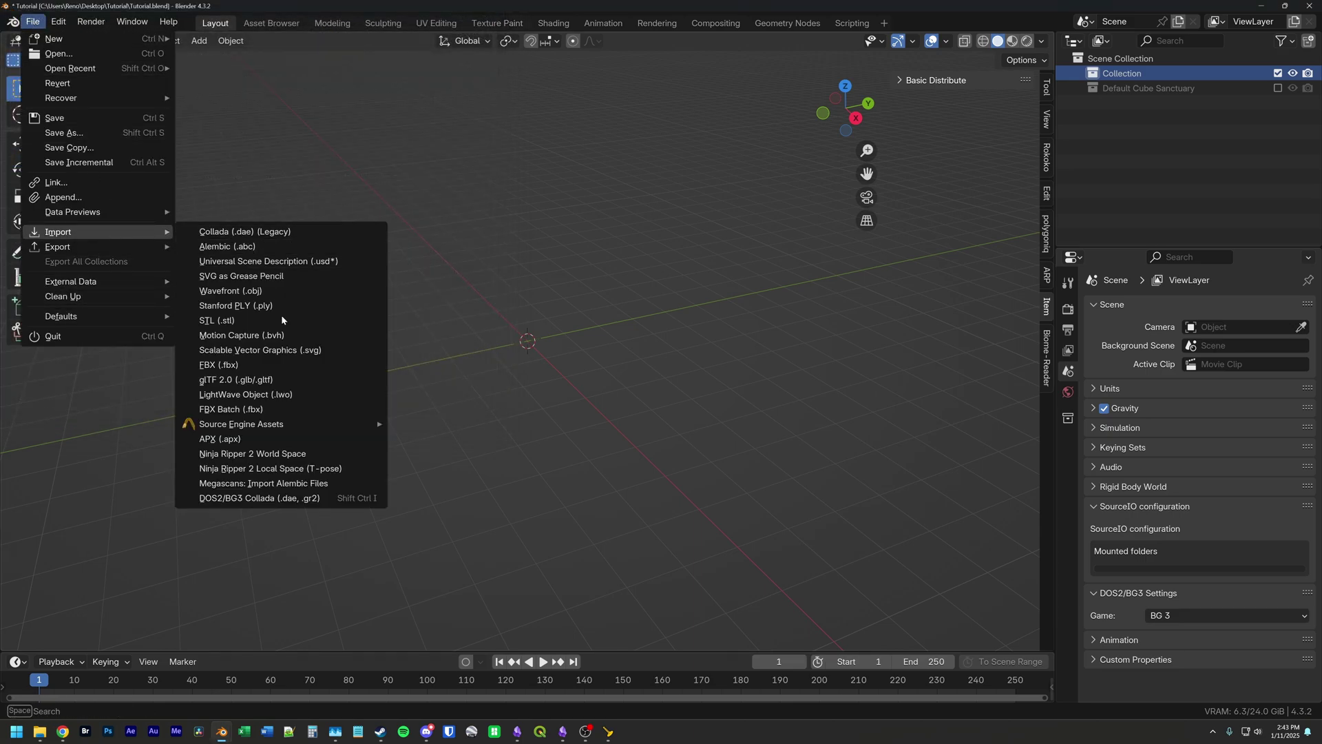
click(273, 498)
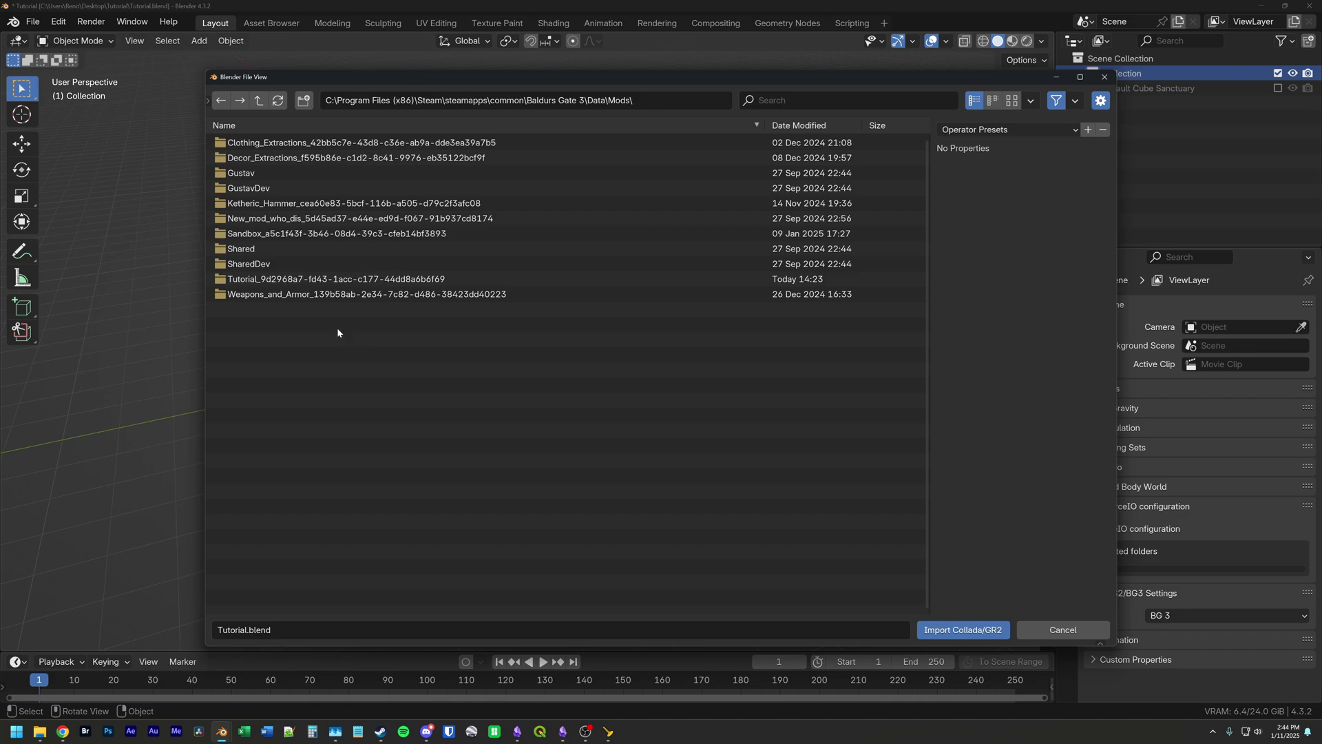
double_click(266, 281)
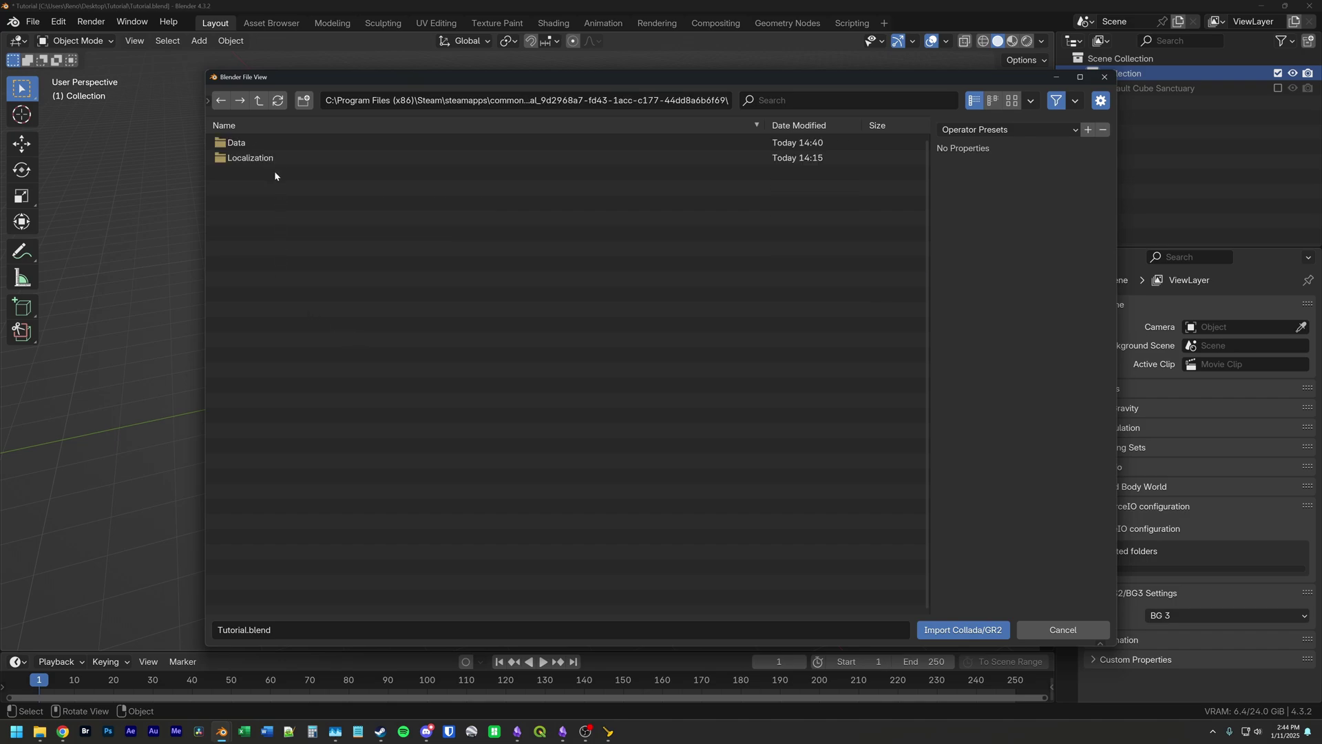
double_click(270, 144)
double_click(270, 144)
double_click(270, 144)
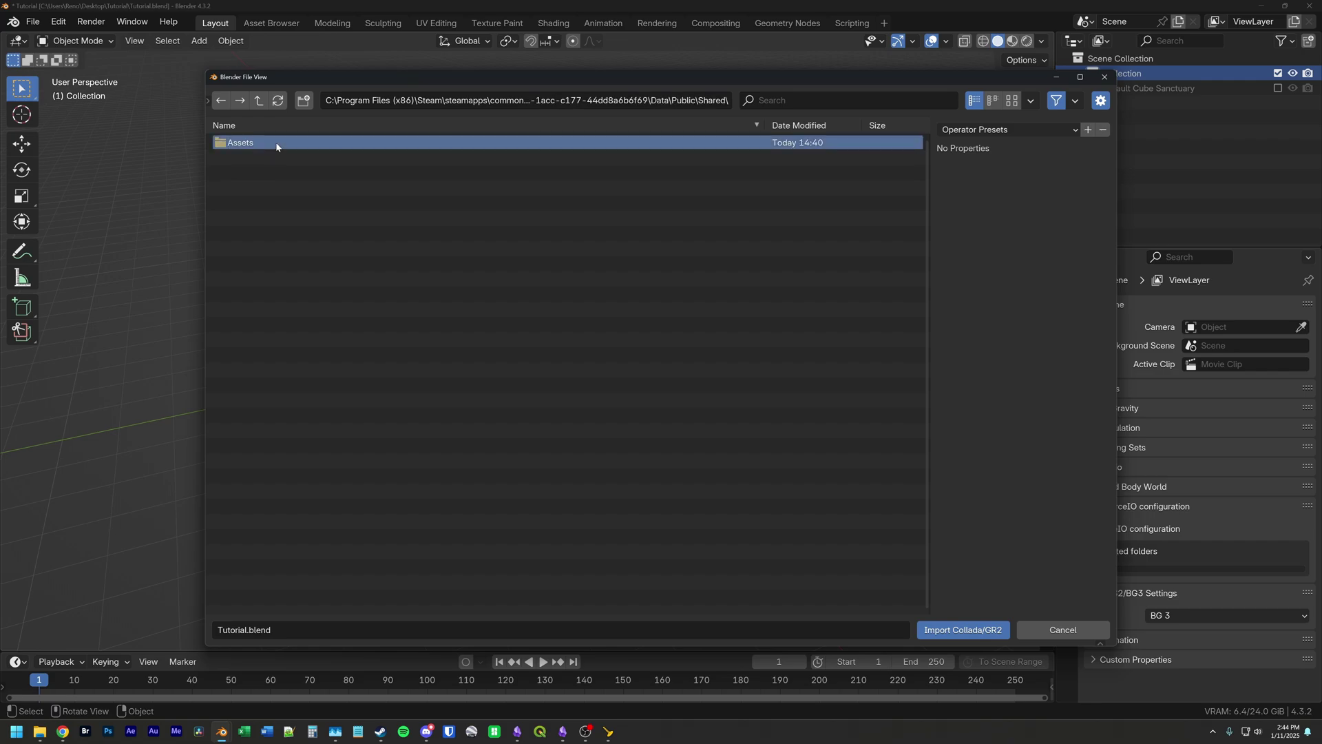
double_click(271, 146)
double_click(273, 144)
double_click(276, 142)
click(277, 144)
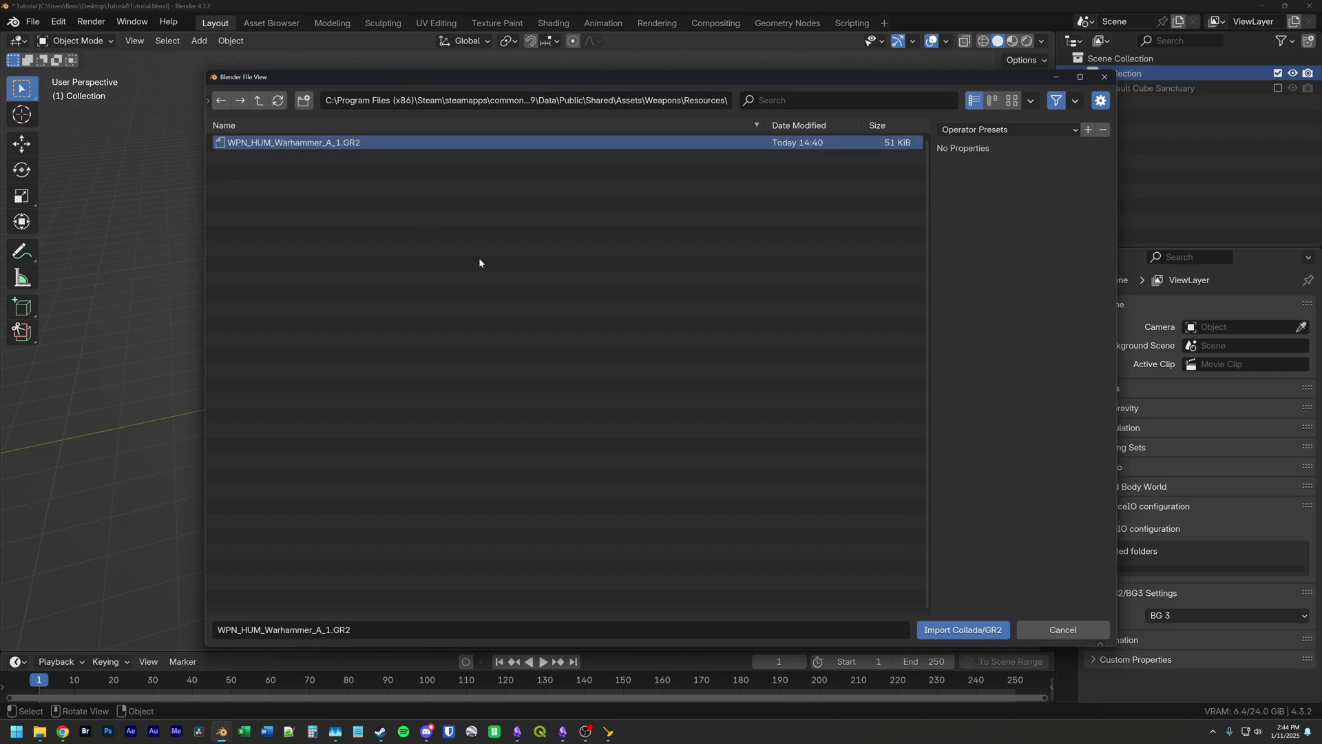
click(961, 630)
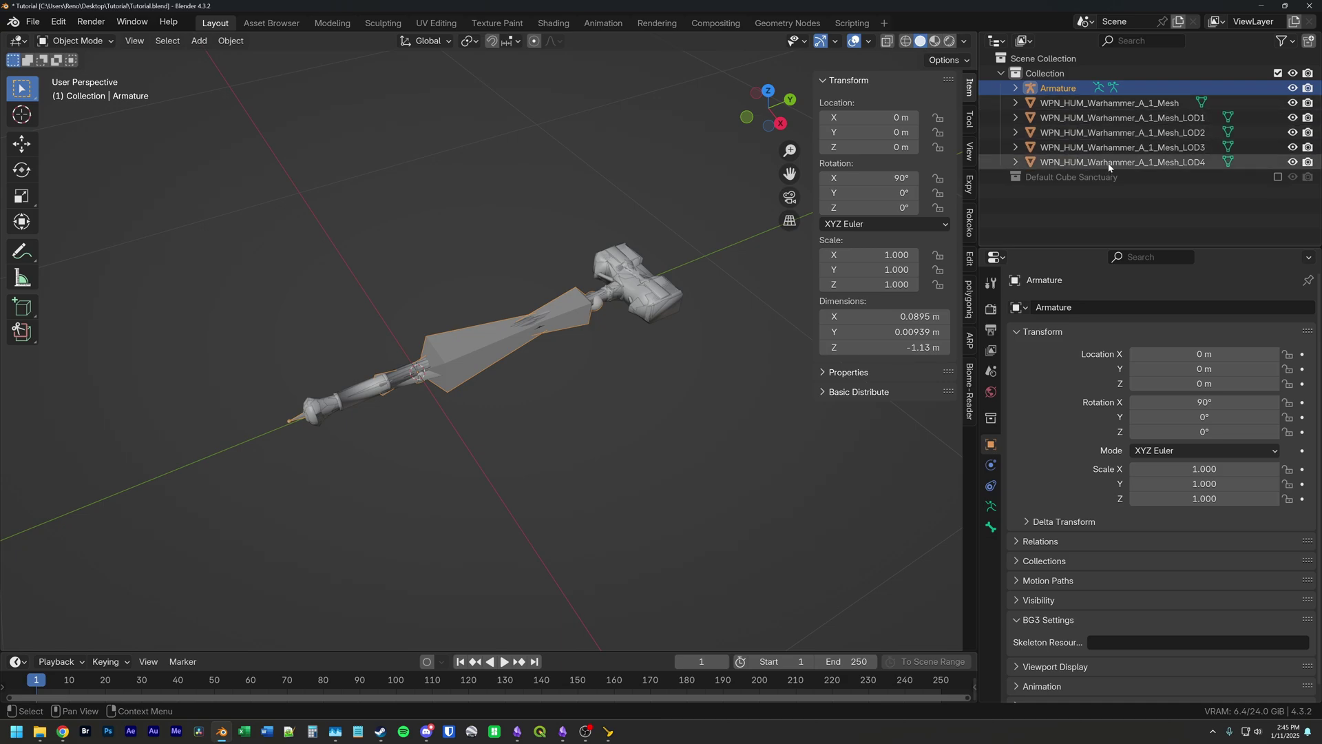
Step: Examine the imported warhammer's orientation and compare it with the model preview in the Baldur's Gate 3 toolkit
middle_drag(689, 310, 674, 324)
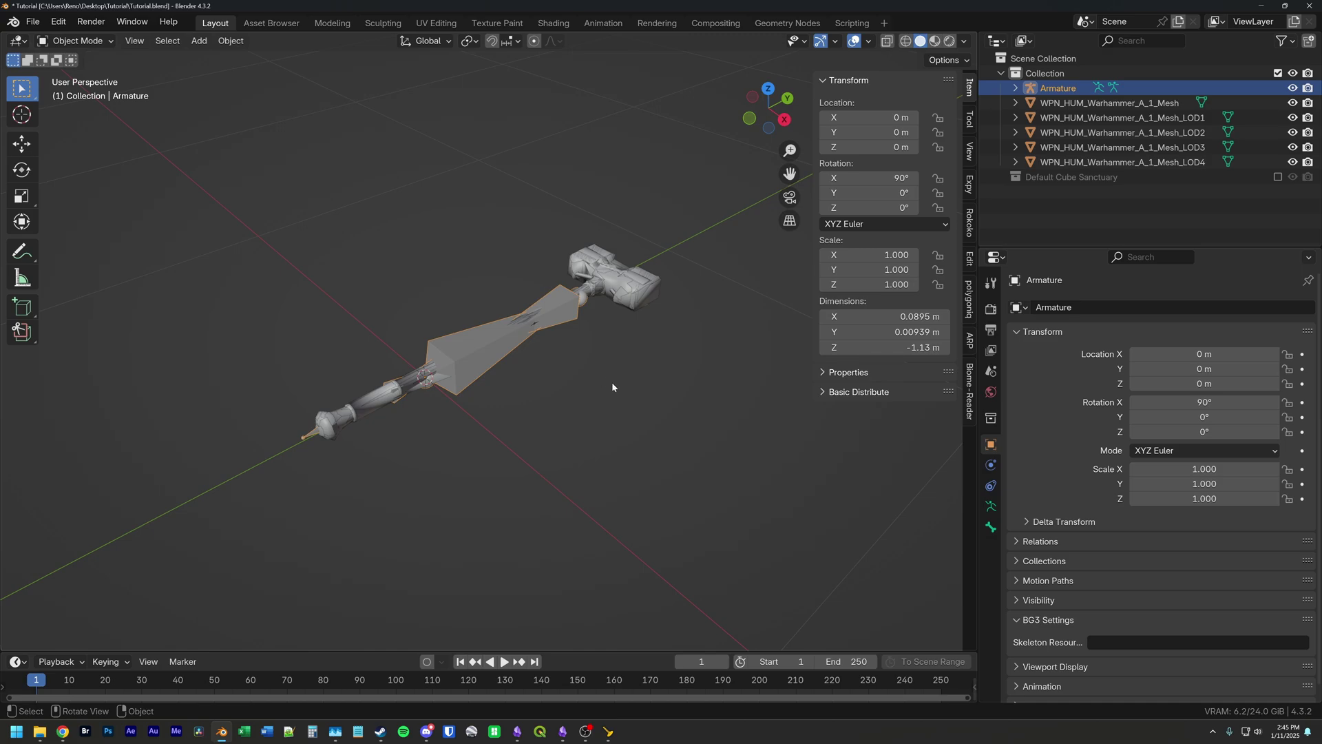
mouse_move(598, 390)
middle_down()
mouse_move(623, 375)
mouse_move(622, 394)
middle_up()
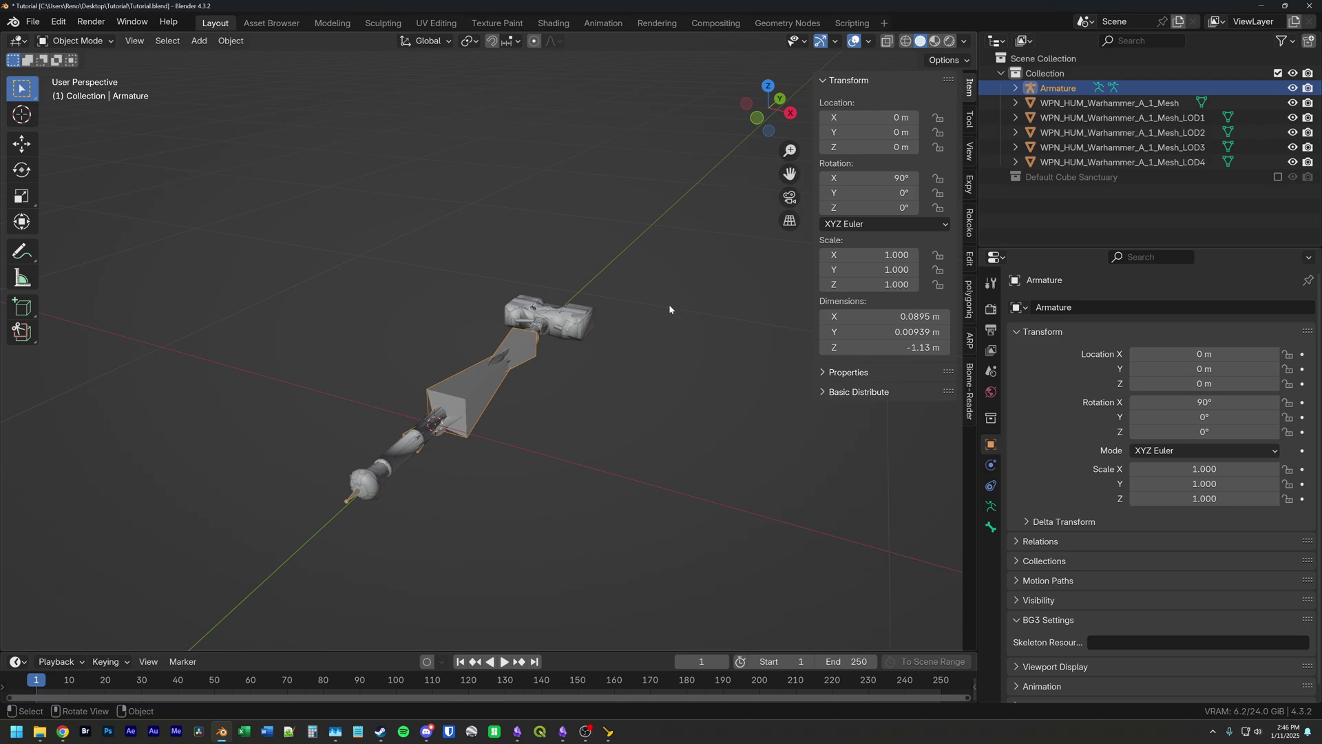
key(alt+Tab)
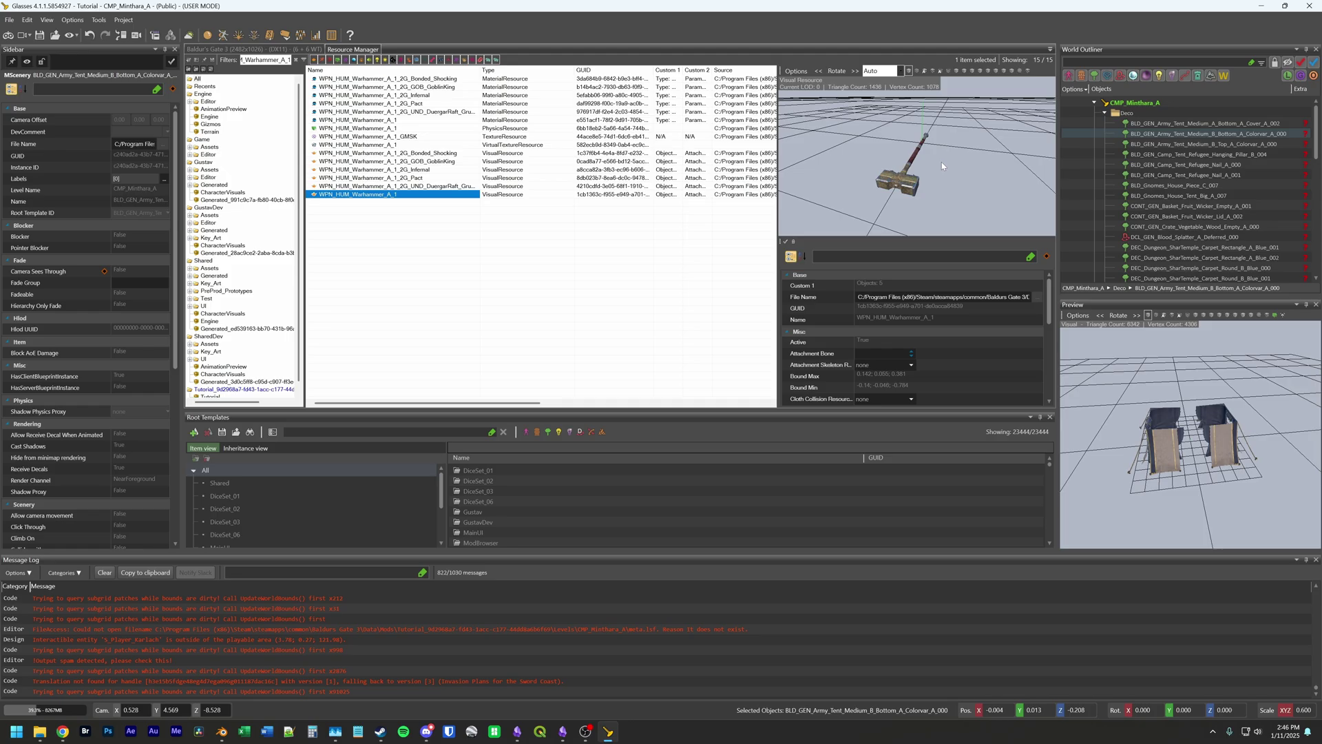
Step: Switch to the BG3 Chairs file in Blender and examine which way the two chairs face in front and back views
key(alt+Tab)
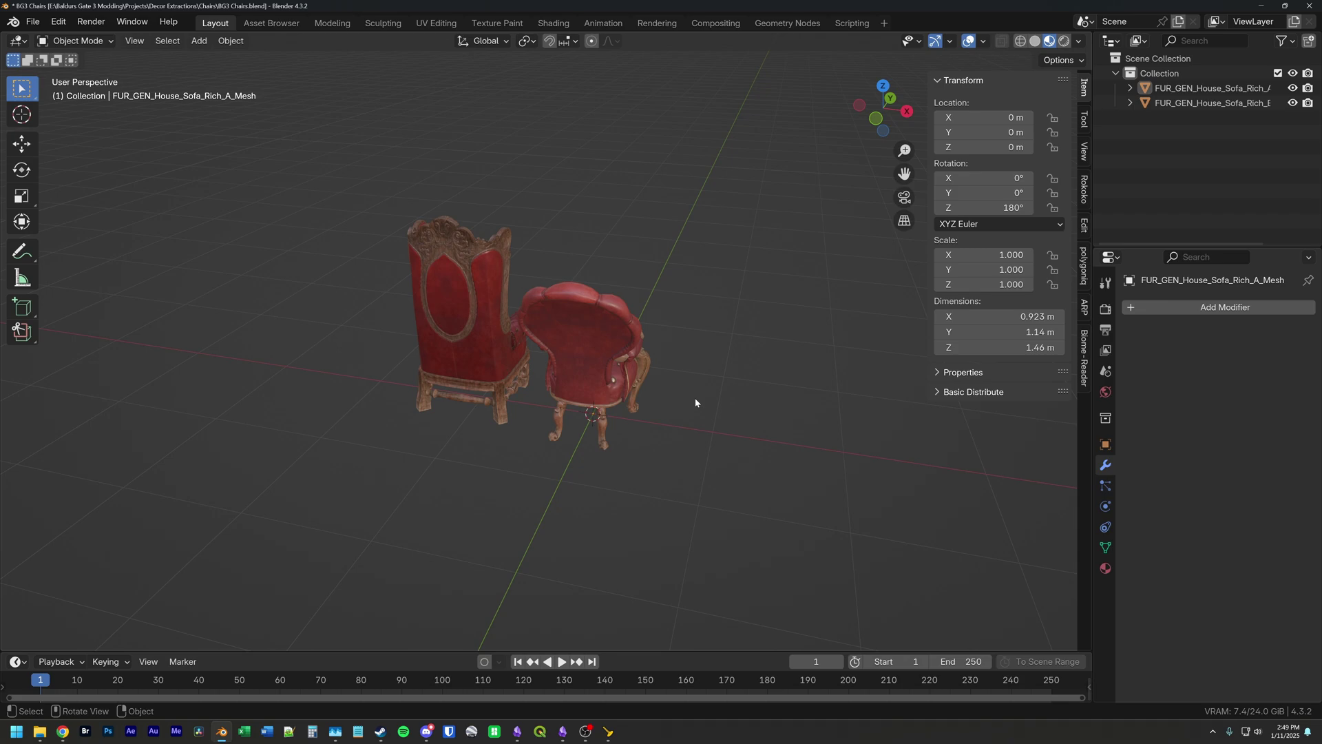
middle_drag(671, 400, 652, 392)
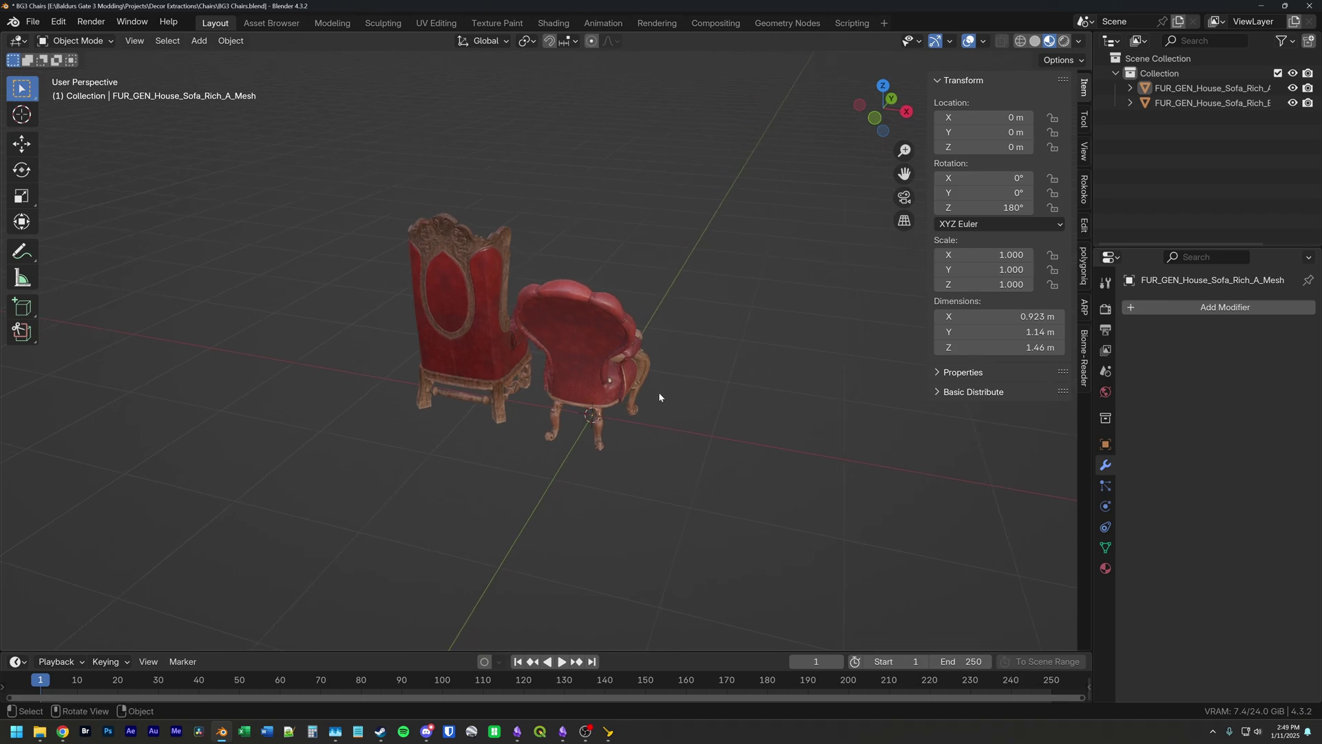
middle_drag(488, 364, 553, 370)
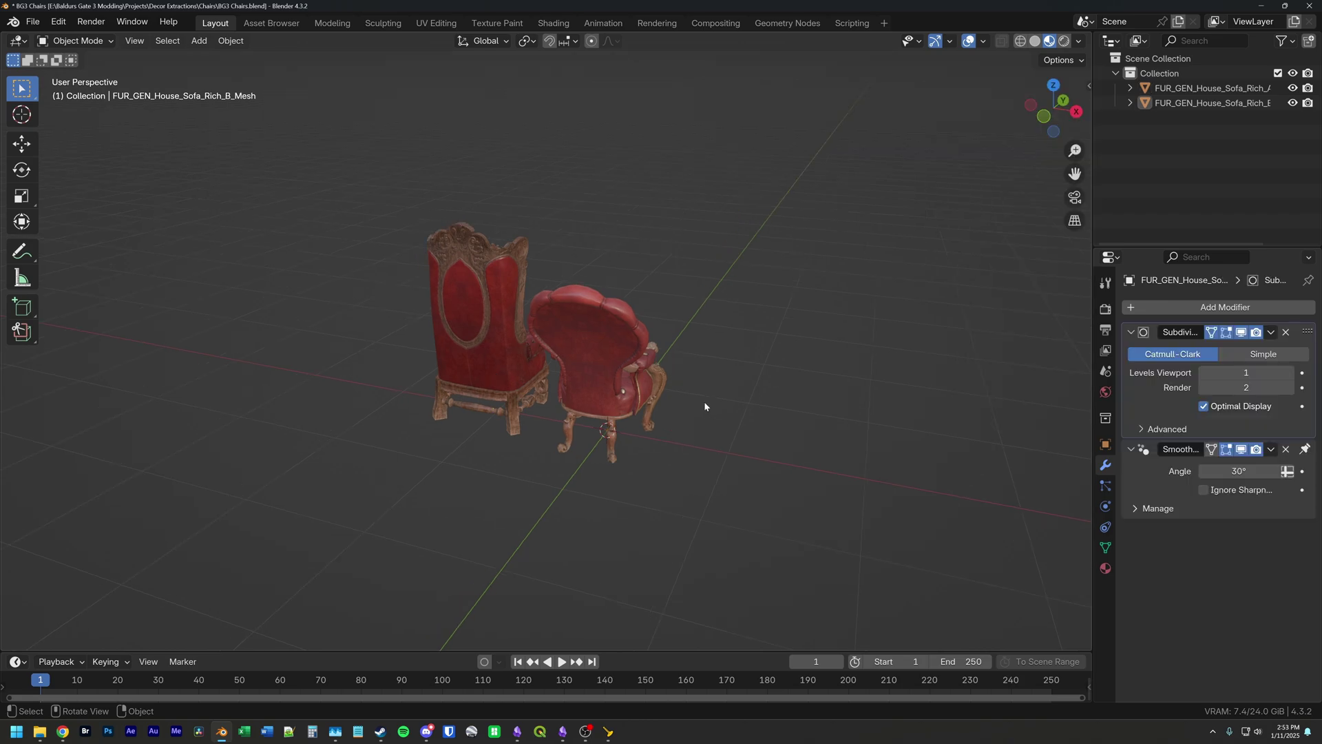
middle_drag(704, 405, 574, 391)
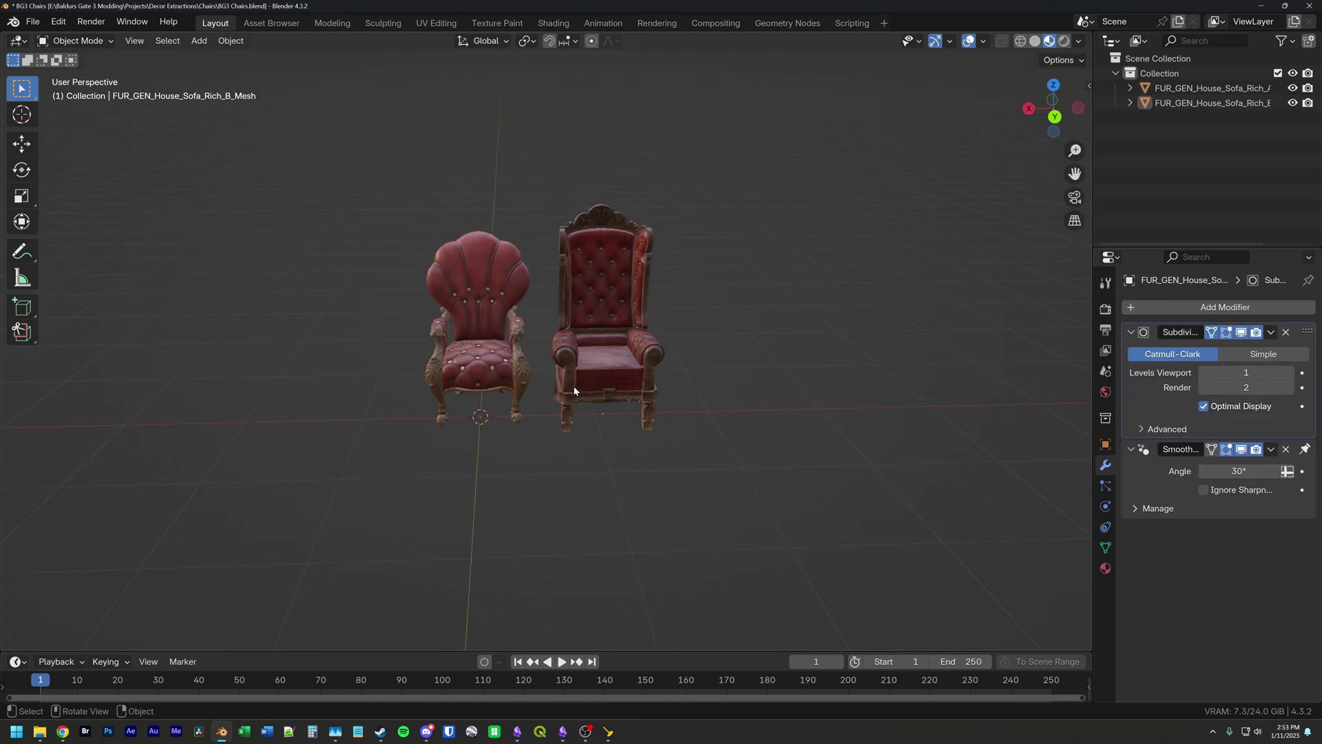
key(KP_1)
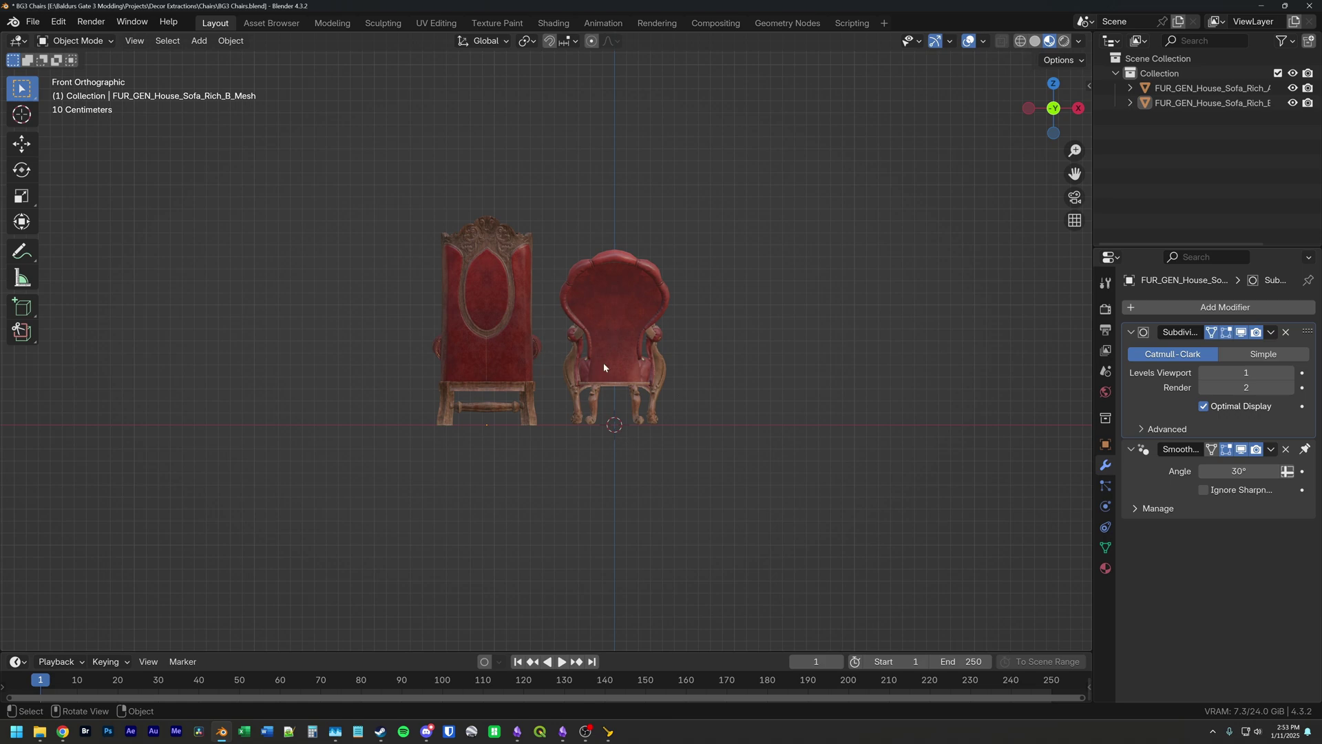
key(ctrl)
key(ctrl+KP_1)
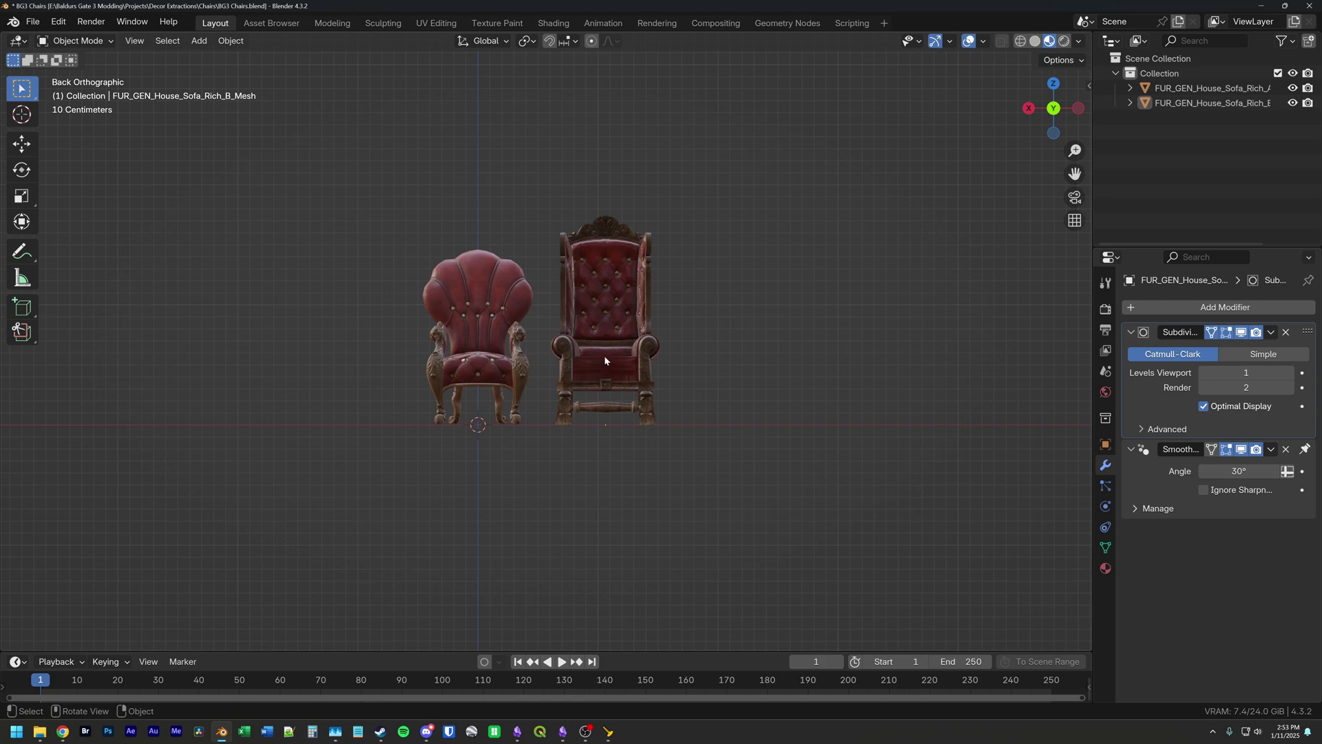
middle_drag(605, 356, 709, 442)
Step: Rotate the tall chair FUR_GEN_House_Sofa_Rich_B_Mesh by 180° about the Z axis
click(458, 365)
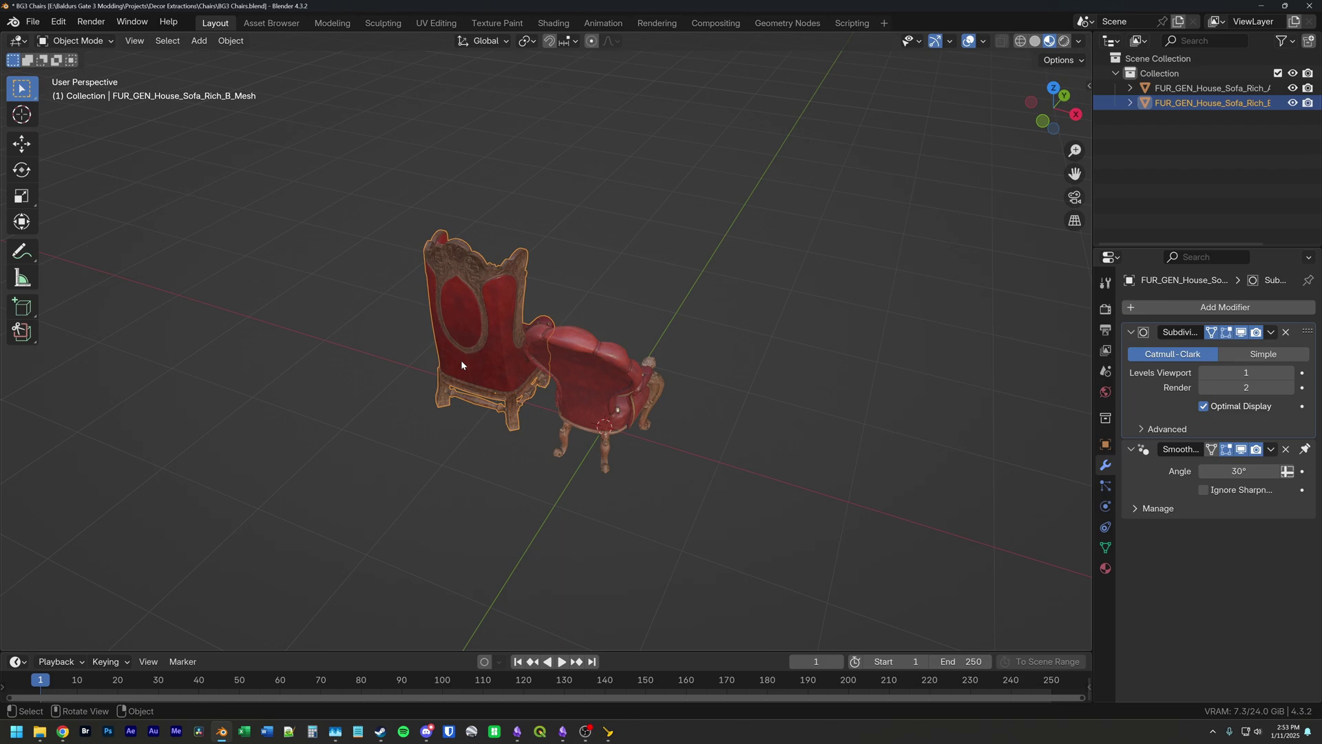
text(rz180)
key(Return)
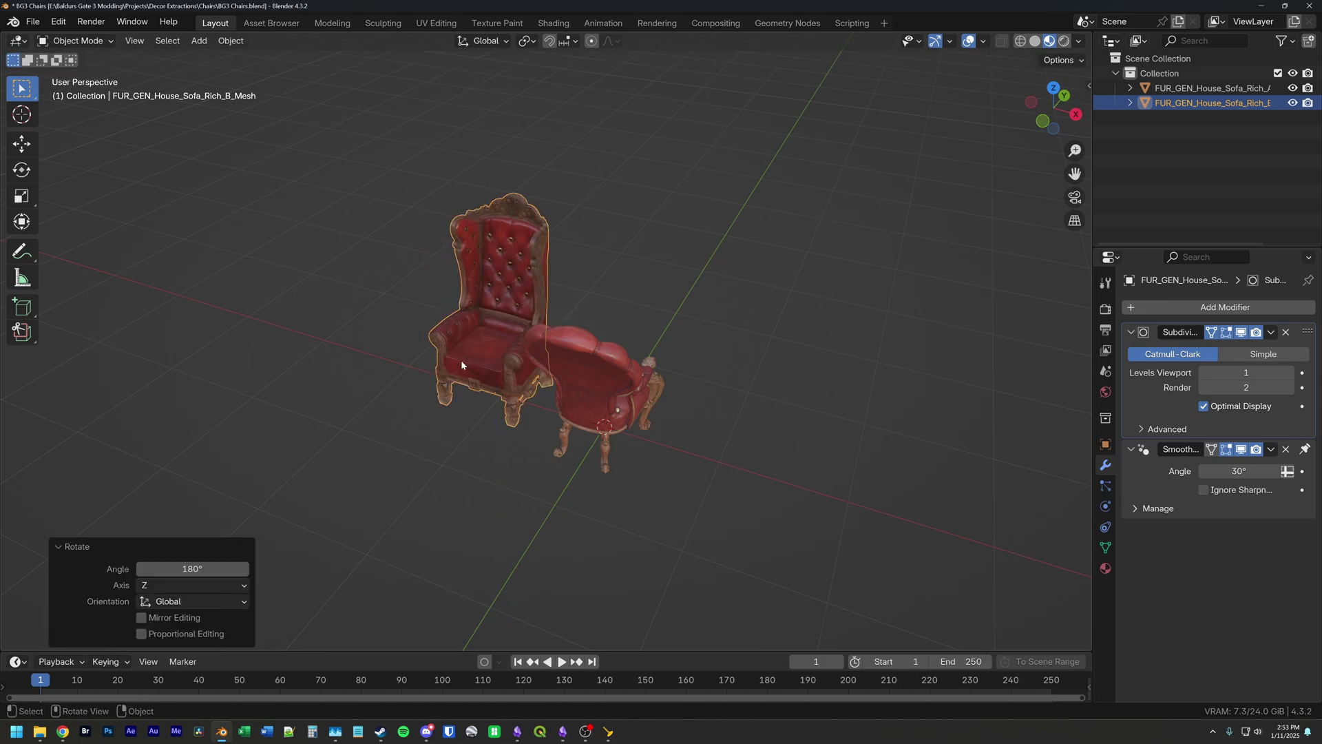
middle_drag(610, 387, 614, 375)
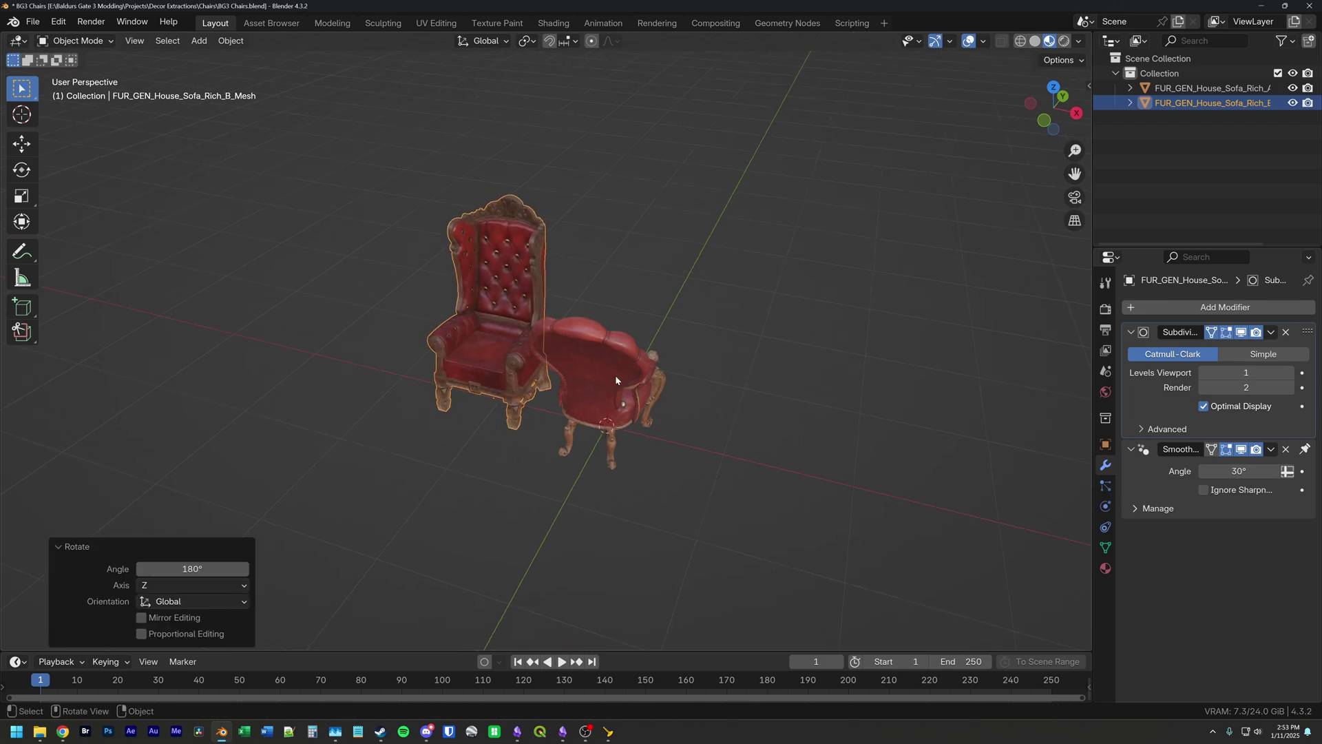
Step: Mirror the shell-backed chair FUR_GEN_House_Sofa_Rich_A_Mesh by scaling it -1 along the global Y axis
click(616, 380)
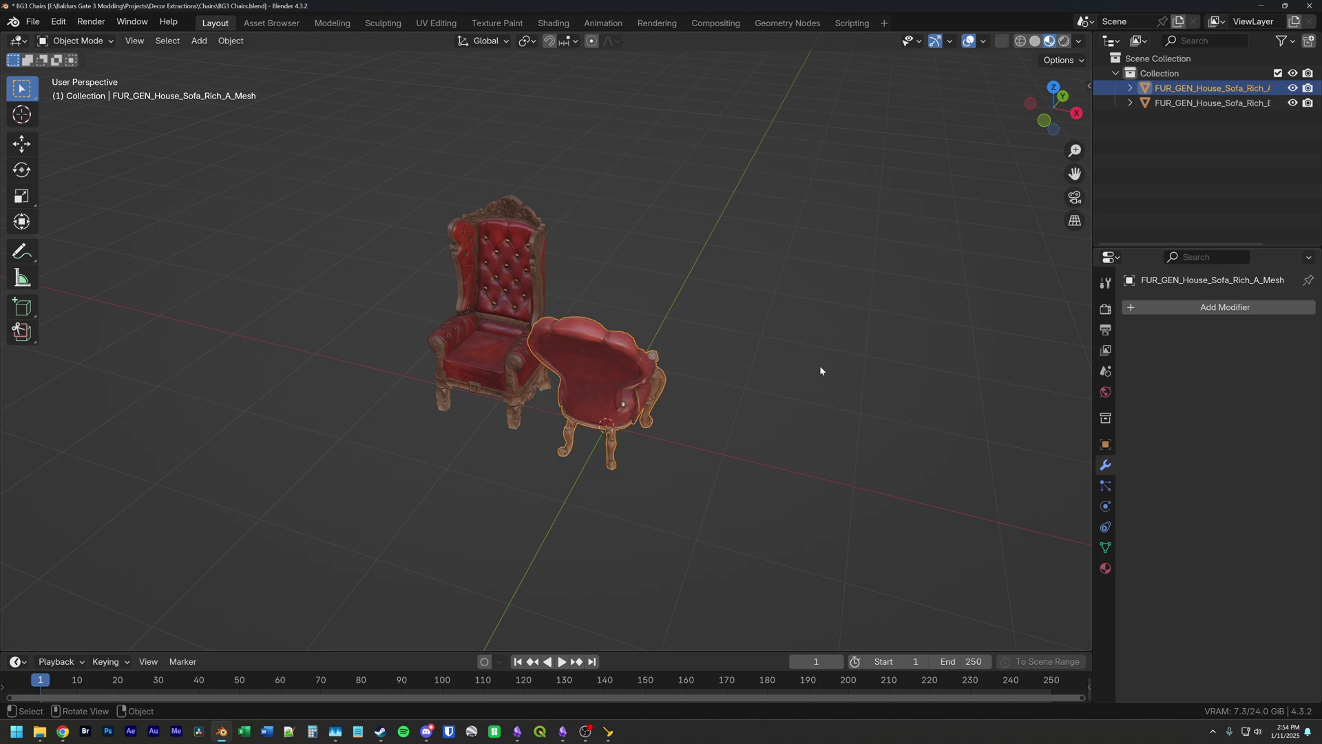
key(s)
text(y)
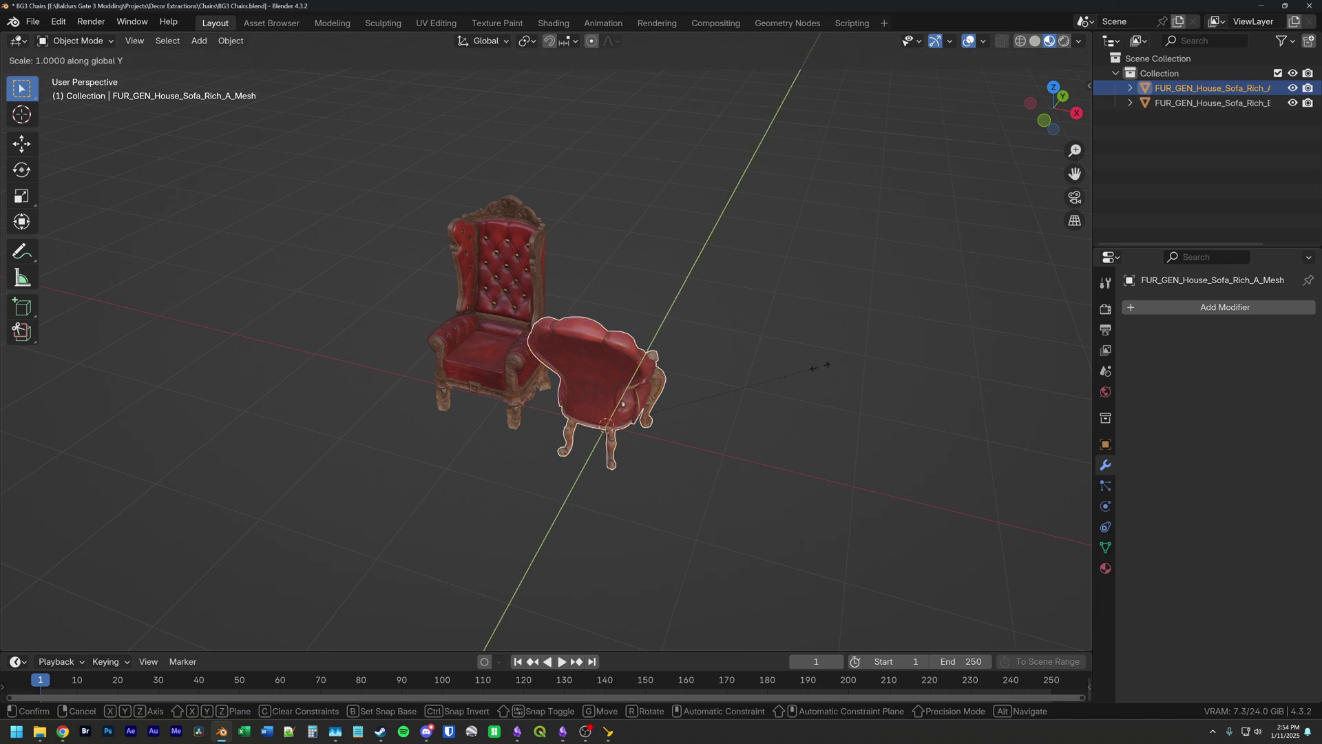
text(-1)
key(Return)
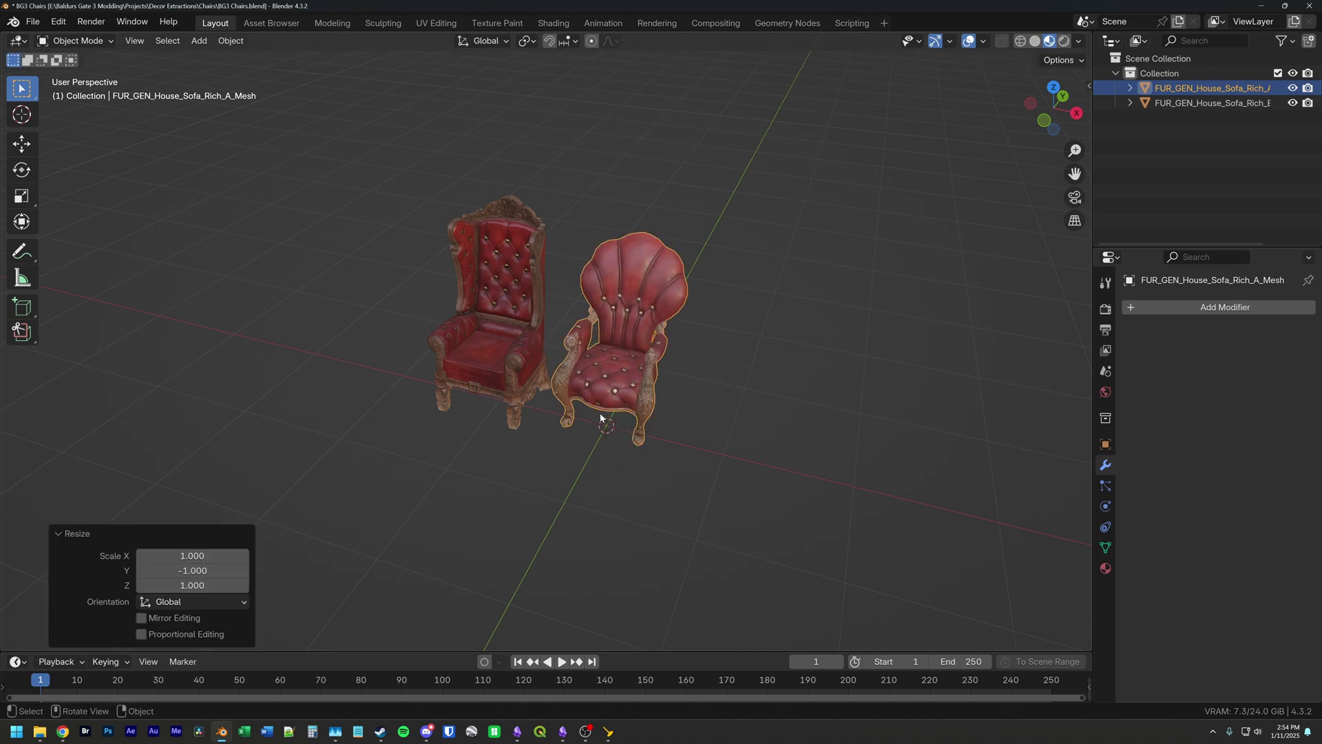
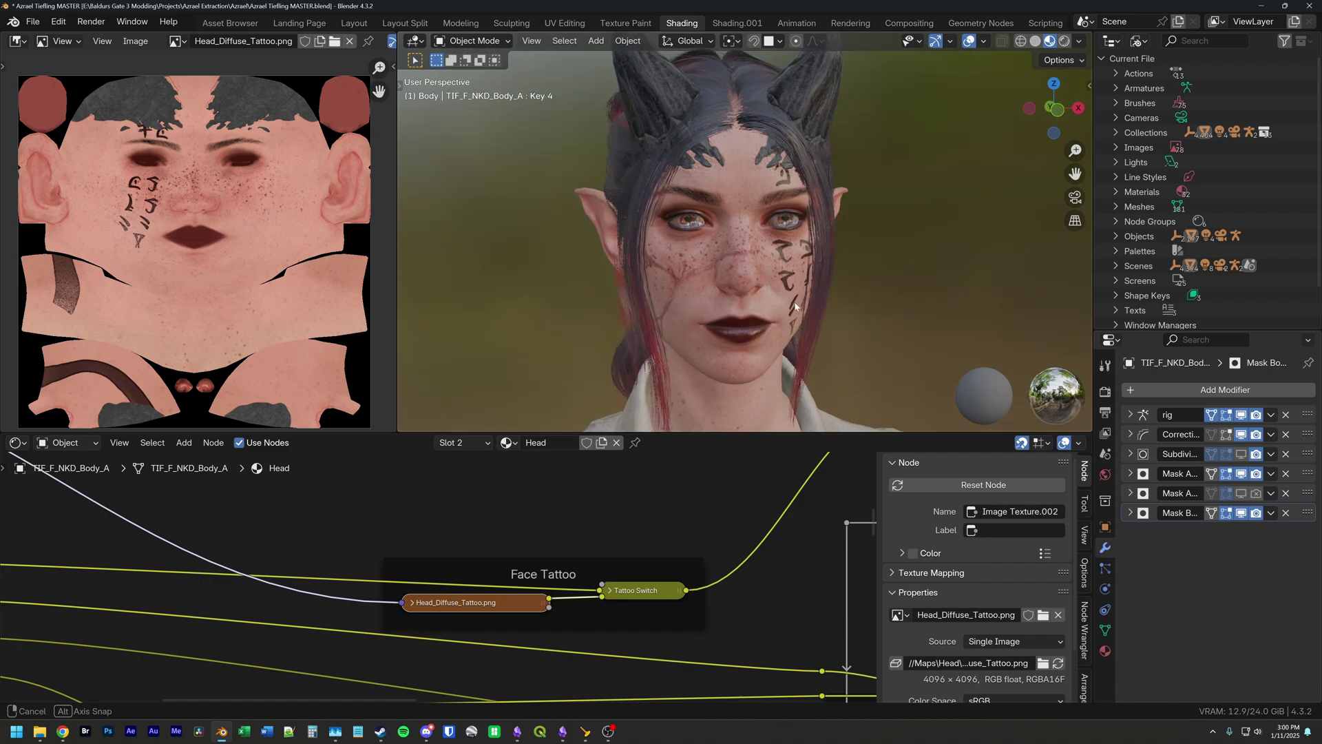
Step: Examine the tiefling's face tattoo on the model against the Head_Diffuse_Tattoo.png texture in the Azrael Tiefling MASTER file
middle_drag(782, 306, 777, 321)
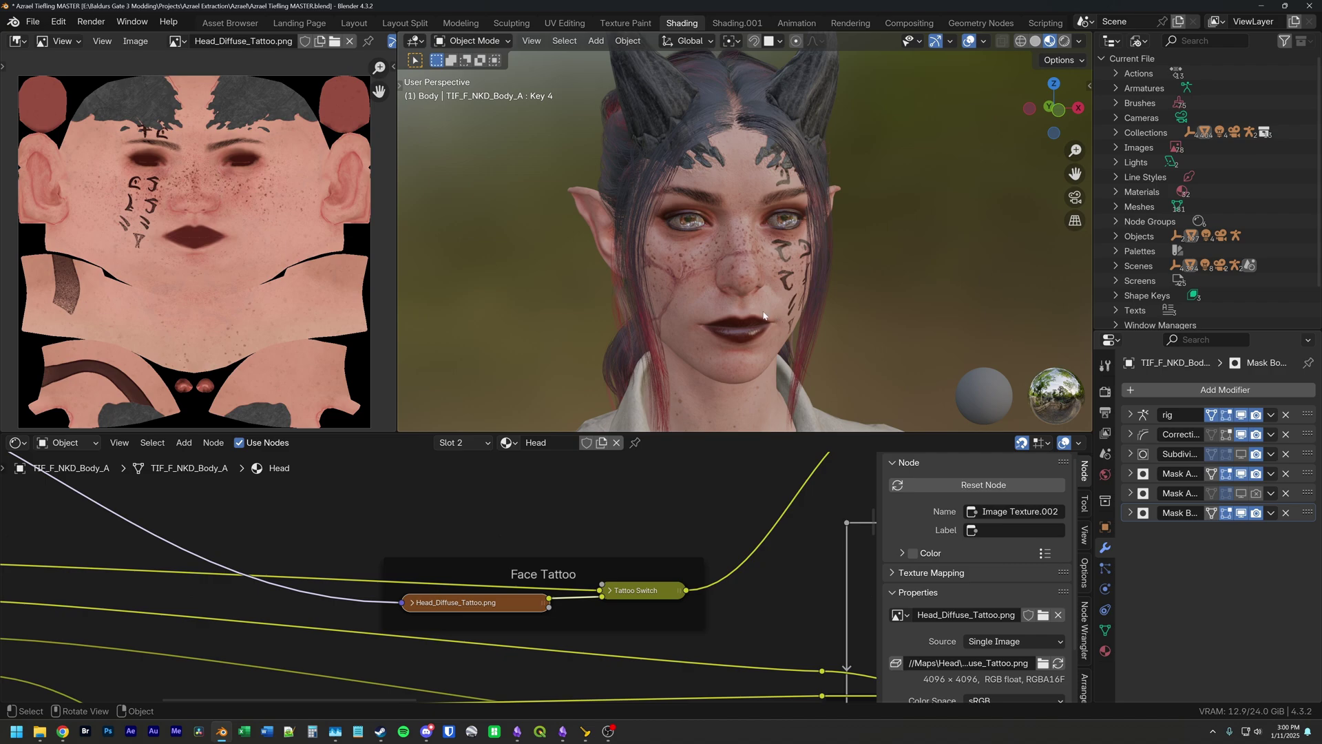
mouse_move(763, 315)
middle_down()
mouse_move(762, 337)
mouse_move(770, 330)
middle_up()
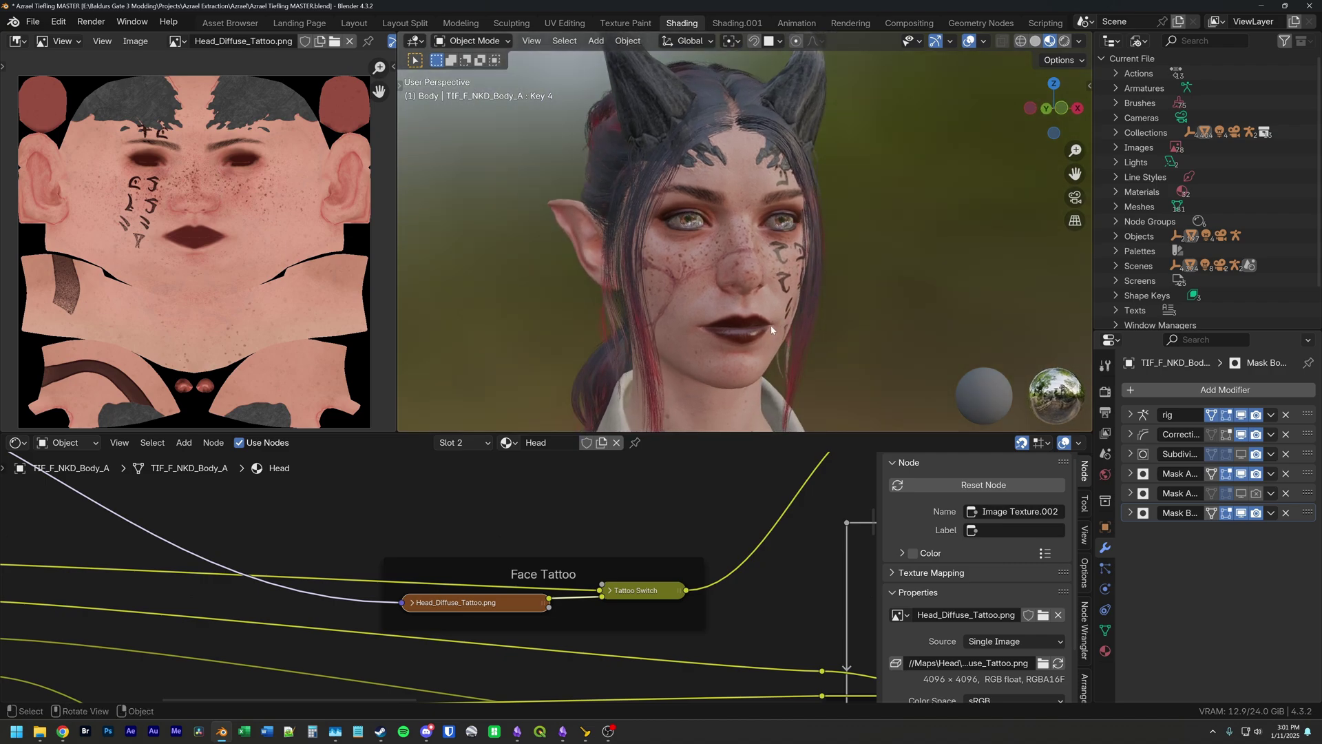
middle_drag(766, 279, 702, 285)
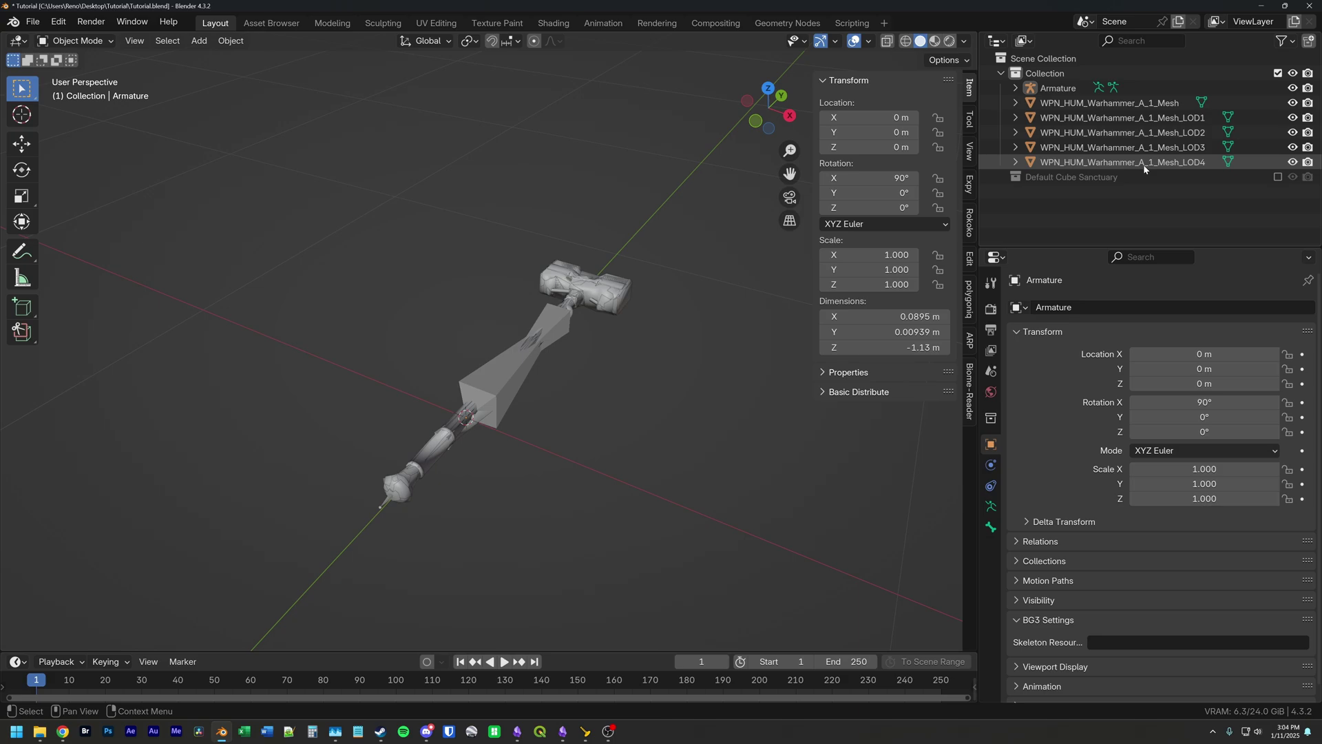
Step: In the Tutorial file, delete the Armature and the warhammer's LOD1 to LOD4 meshes, keeping only WPN_HUM_Warhammer_A_1_Mesh
drag(1145, 163, 1159, 123)
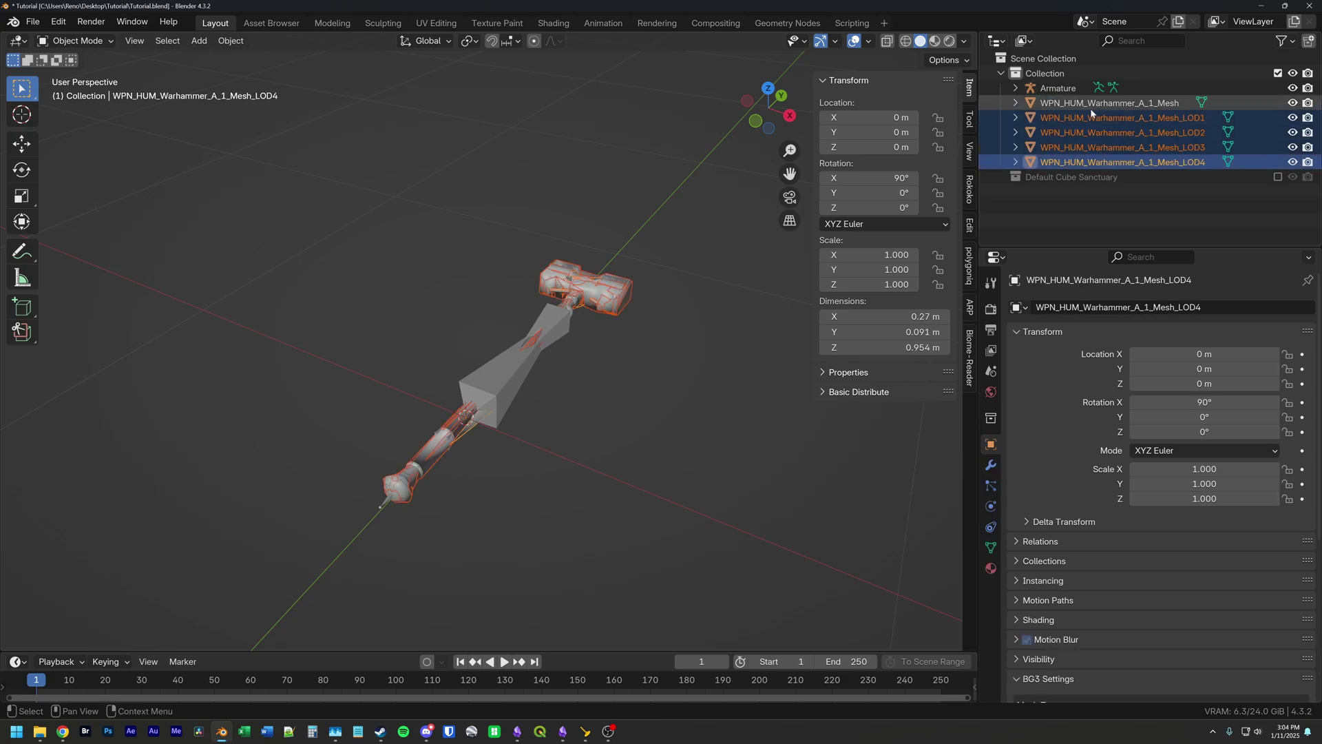
ctrl+click(1143, 88)
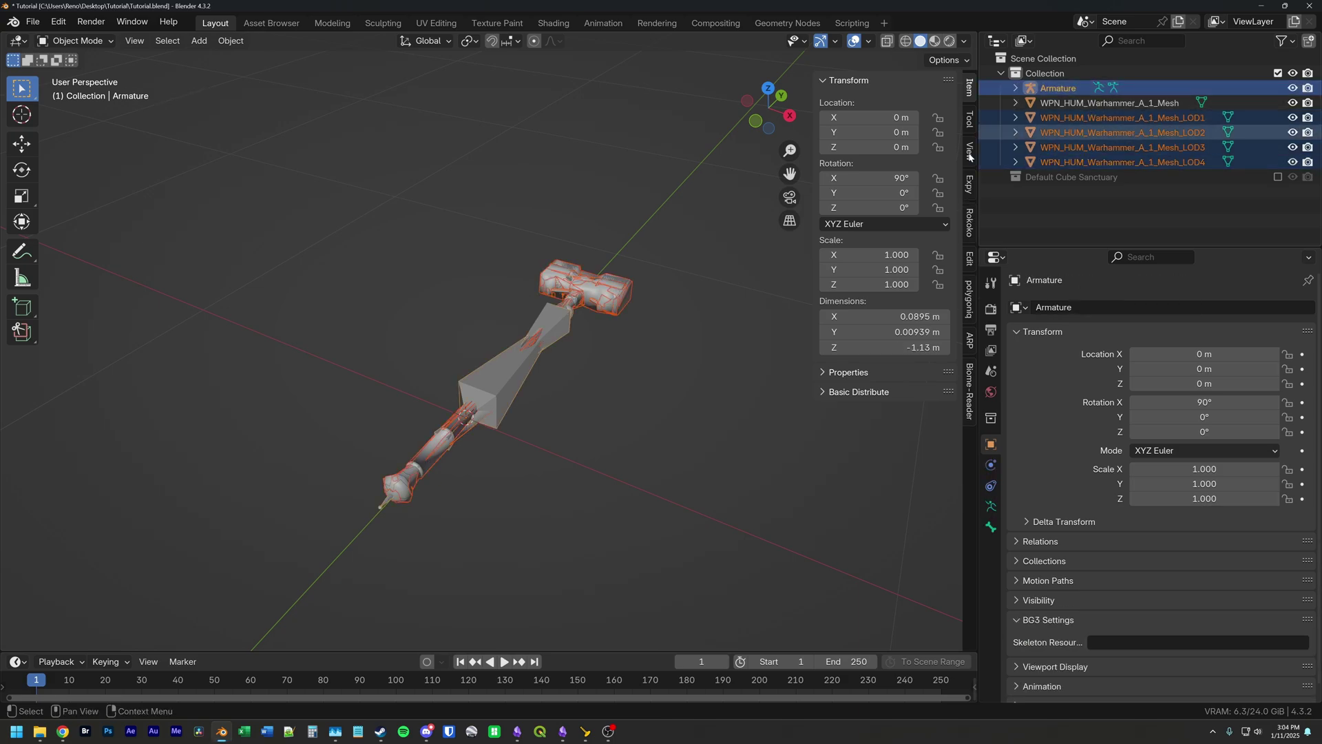
key(x)
click(638, 313)
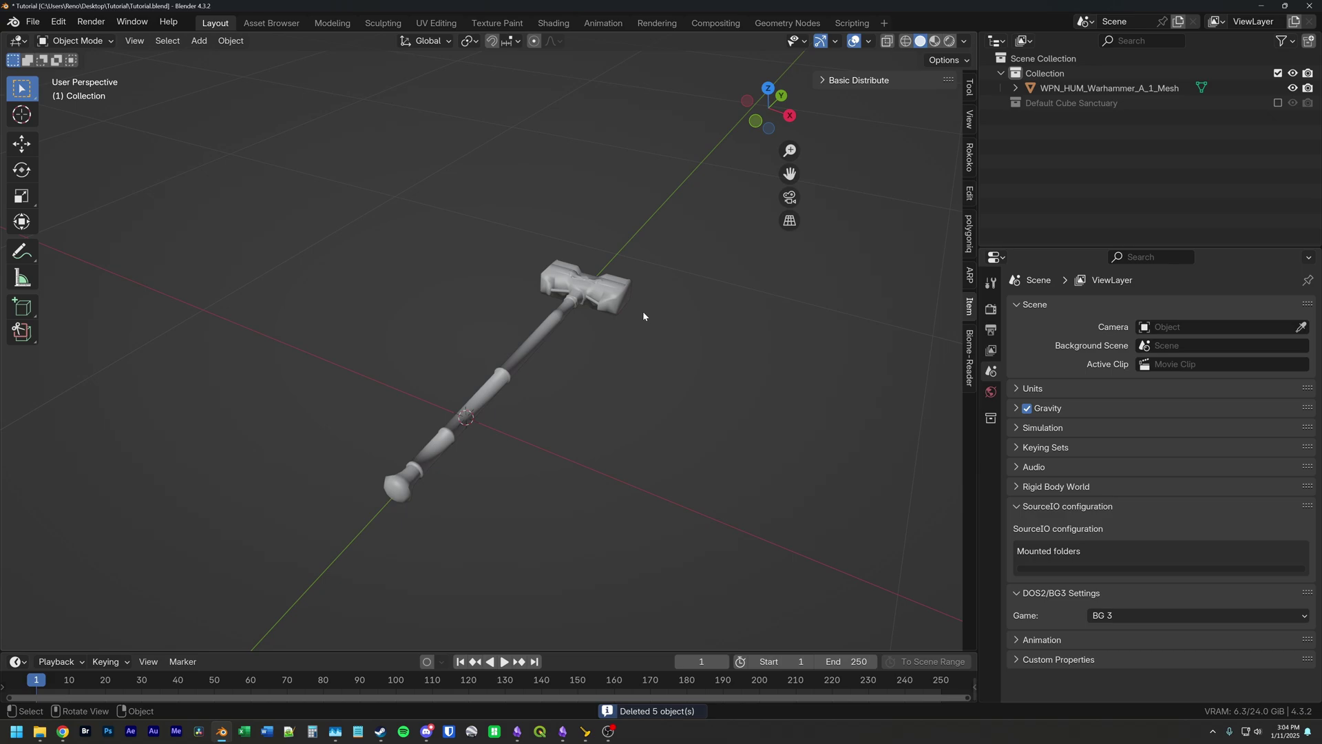
Step: Mirror the warhammer mesh by scaling it -1 along the global Y axis and apply all its transforms
click(615, 300)
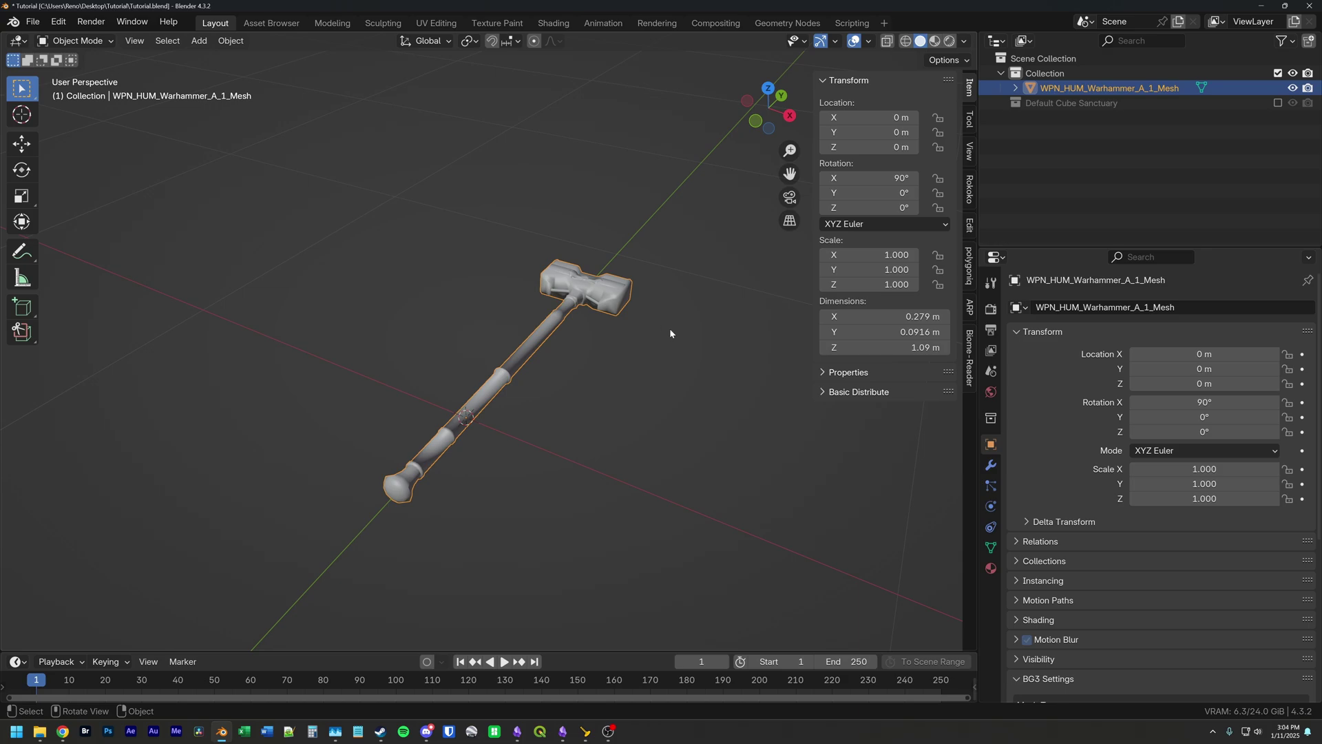
text(sy)
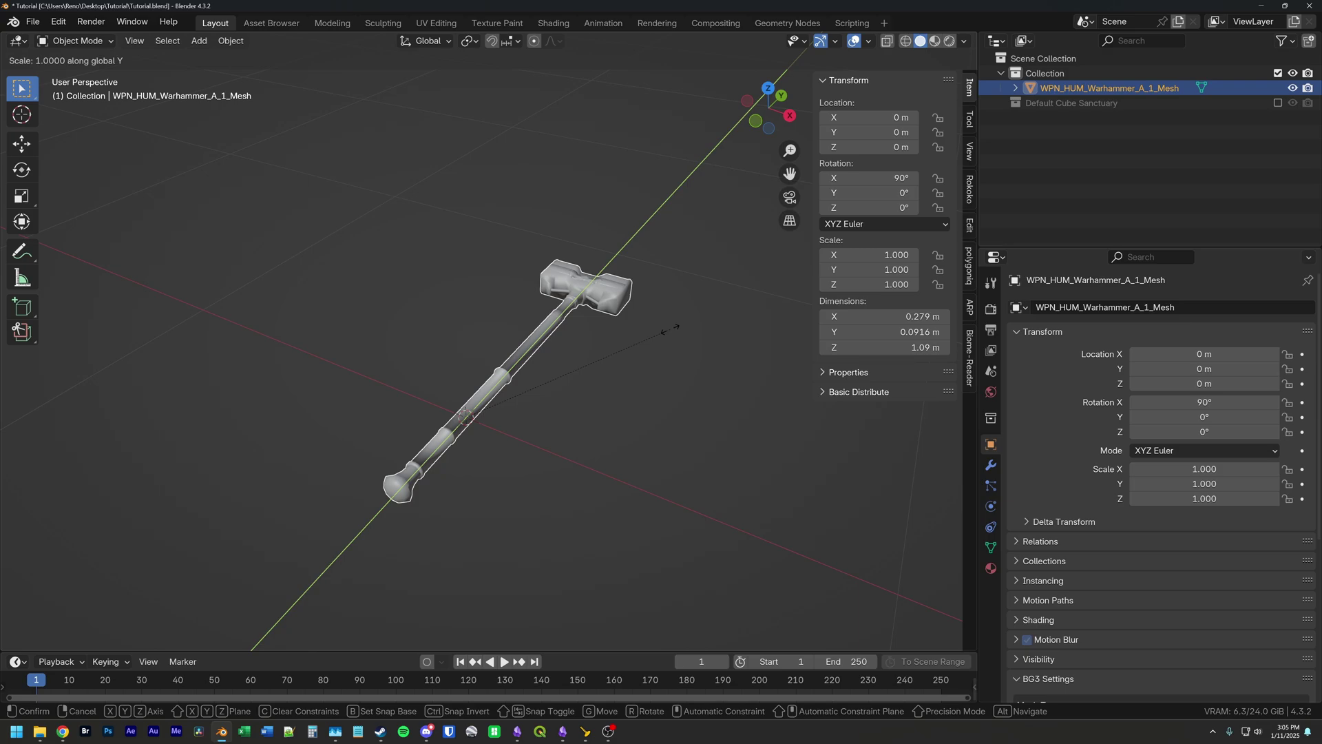
text(-1)
key(Return)
middle_drag(669, 328, 609, 332)
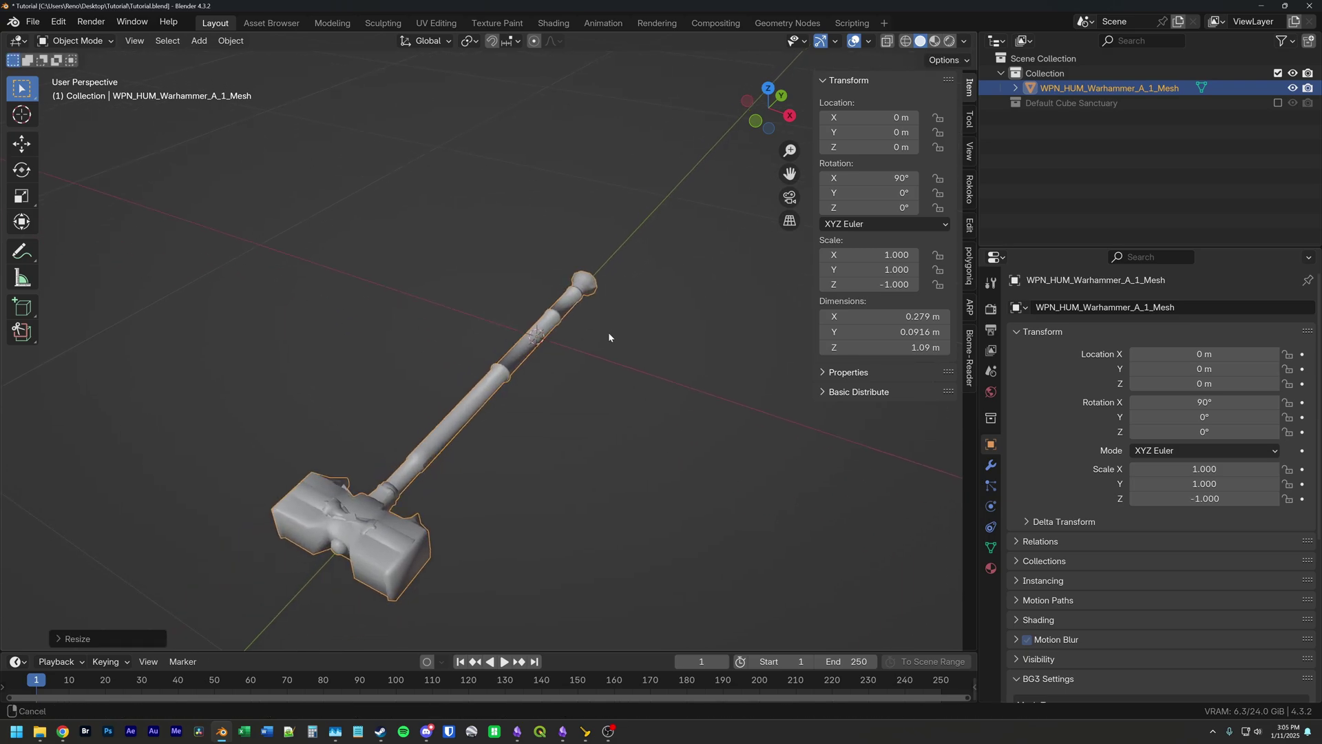
key(ctrl+a)
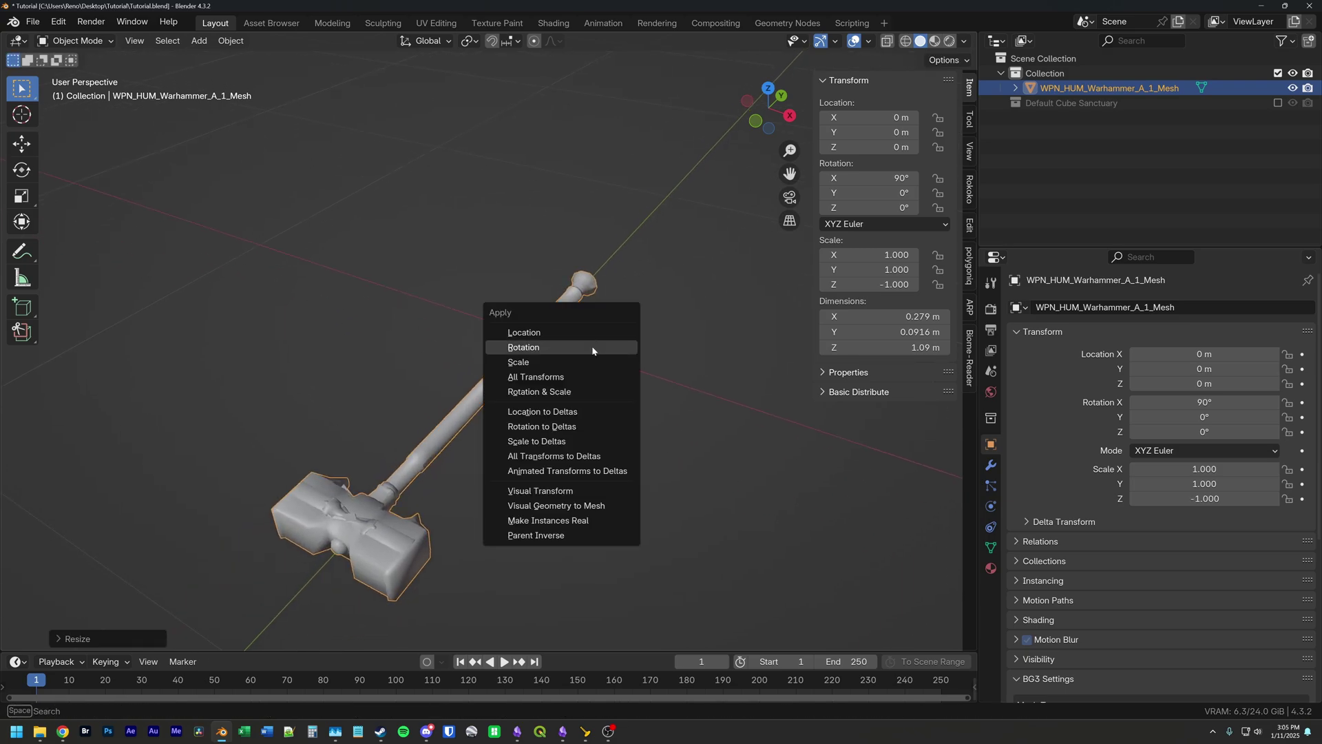
click(549, 378)
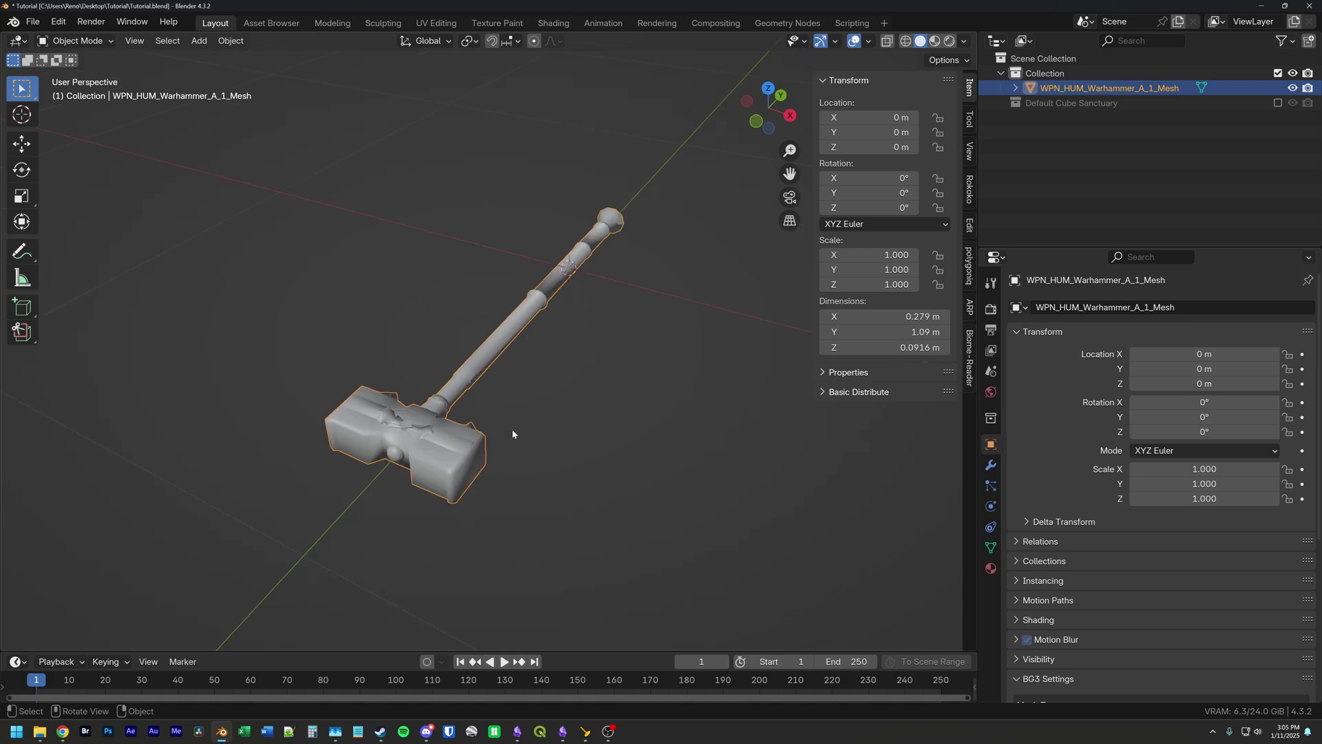
Step: Try Shade Smooth and Shade Flat on the warhammer mesh to compare how its head is shaded
middle_drag(513, 434, 519, 407)
right_click(338, 334)
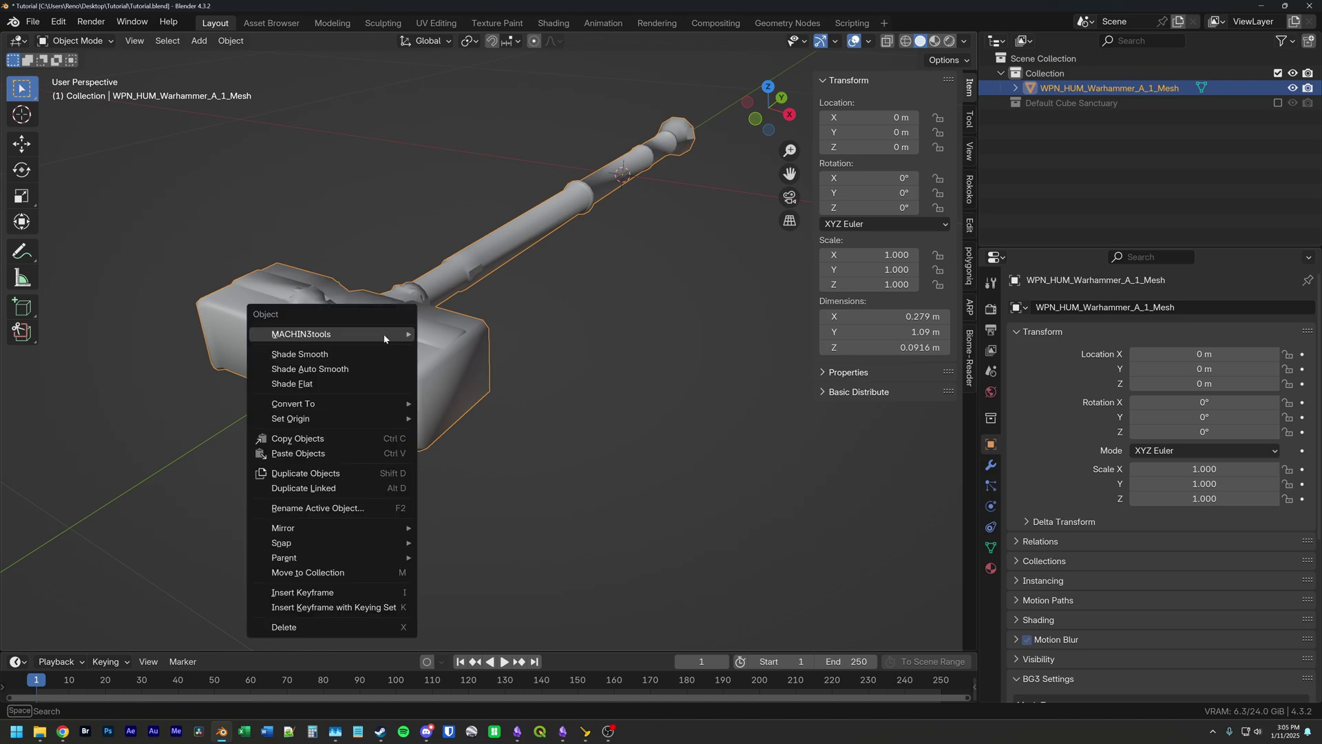
click(345, 355)
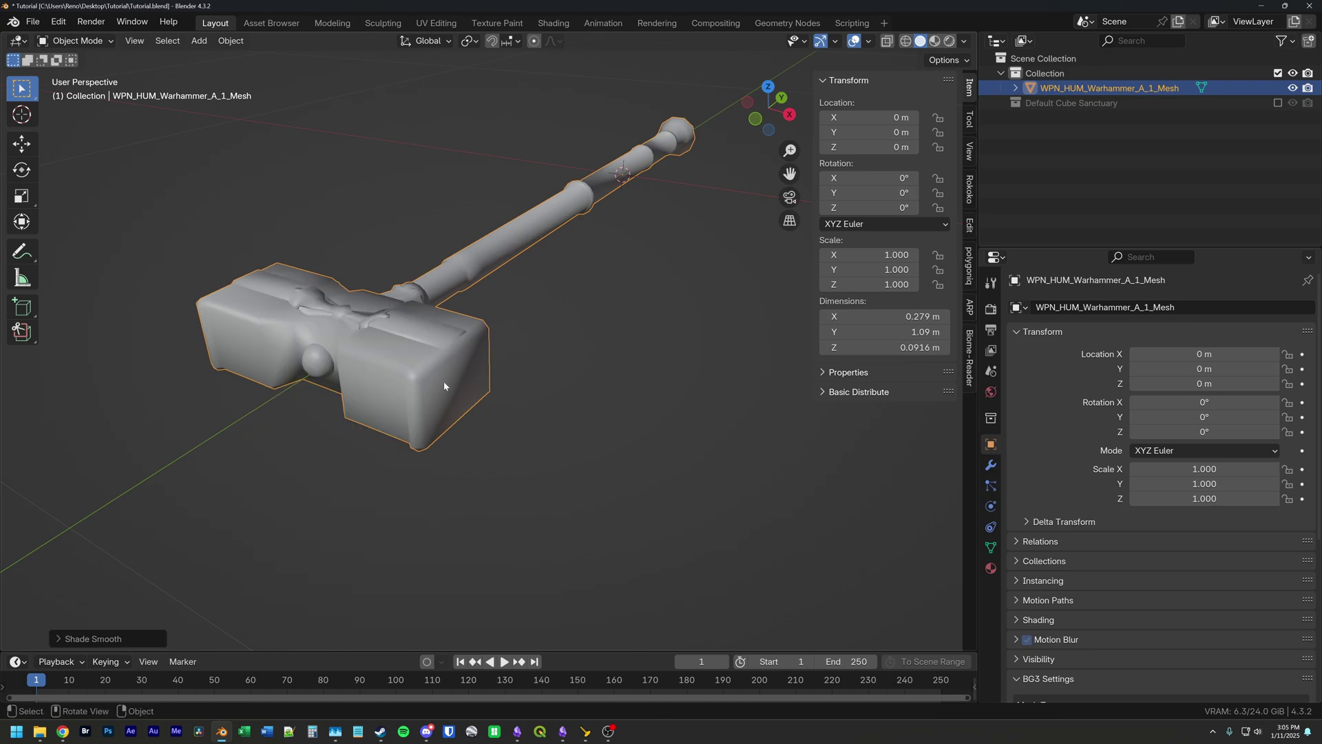
right_click(407, 343)
click(355, 372)
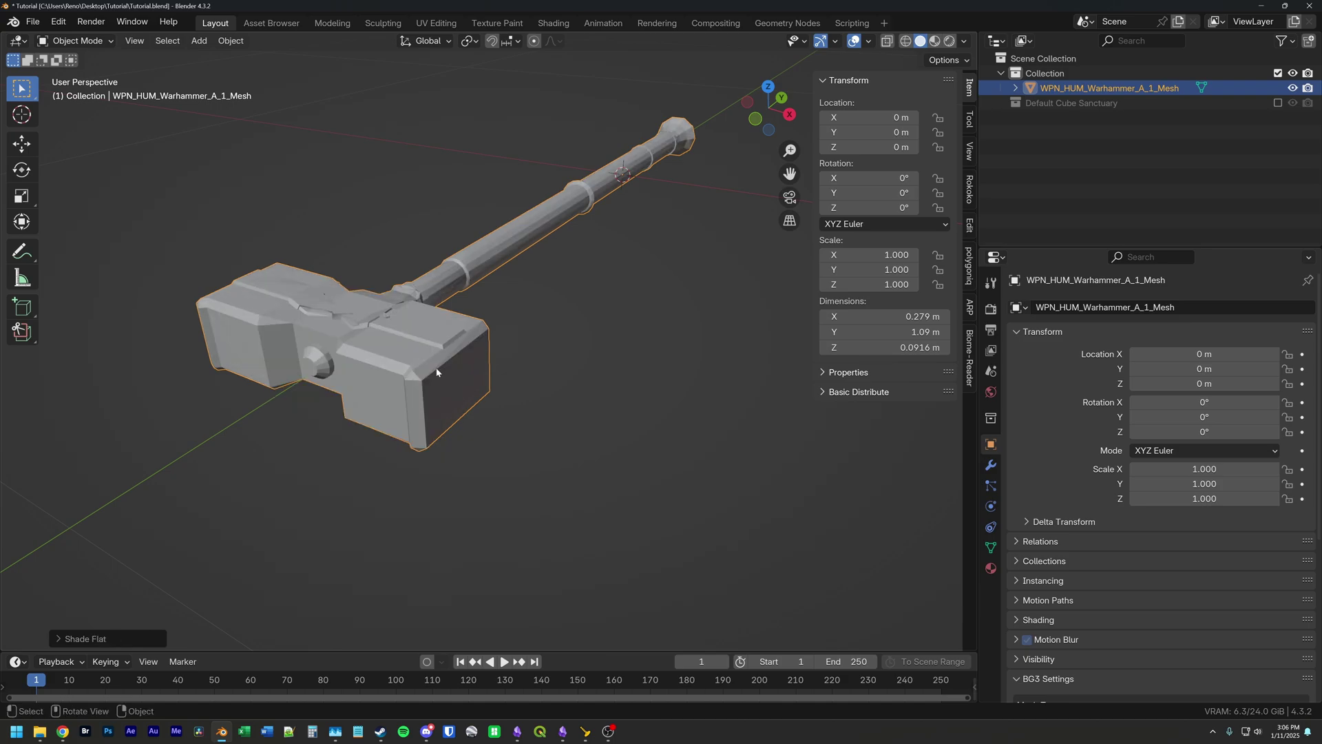
middle_drag(355, 372, 398, 357)
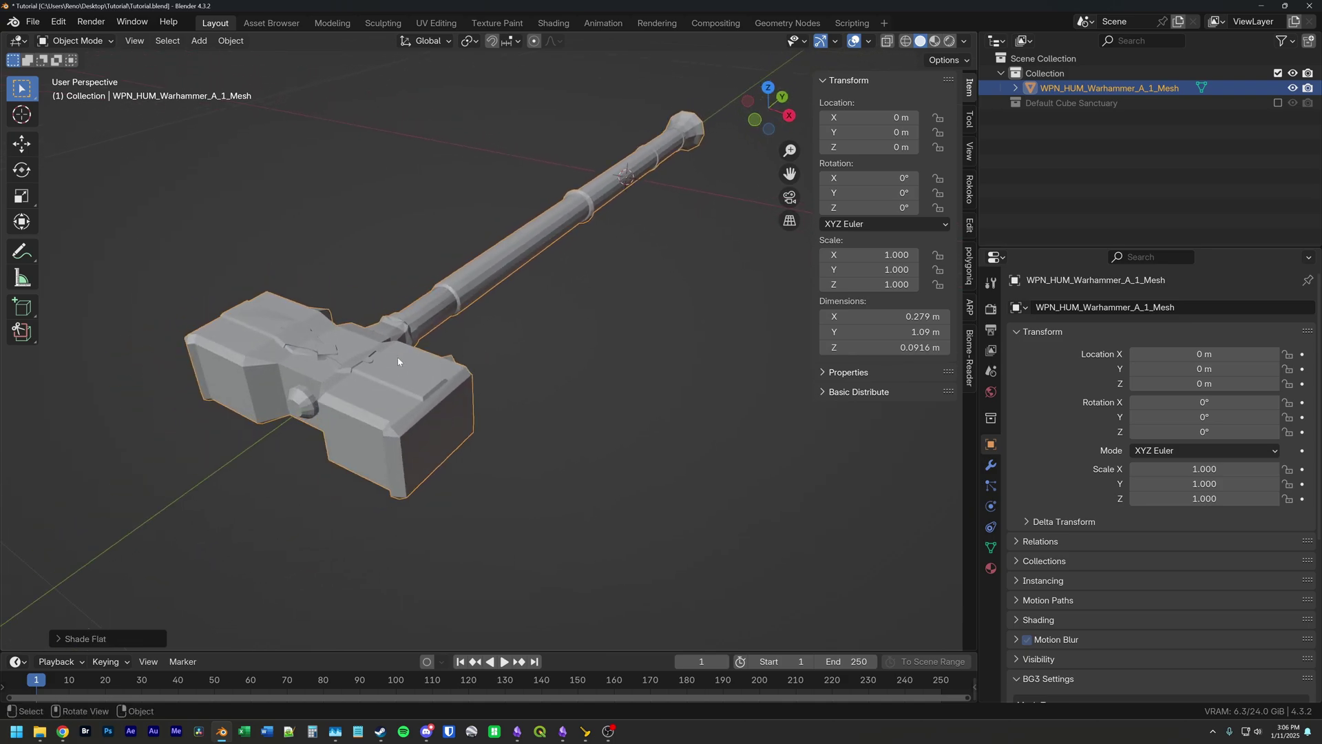
Step: Apply Shade Auto Smooth to the warhammer mesh and inspect the shaded result
right_click(398, 357)
click(354, 345)
middle_drag(466, 380, 578, 350)
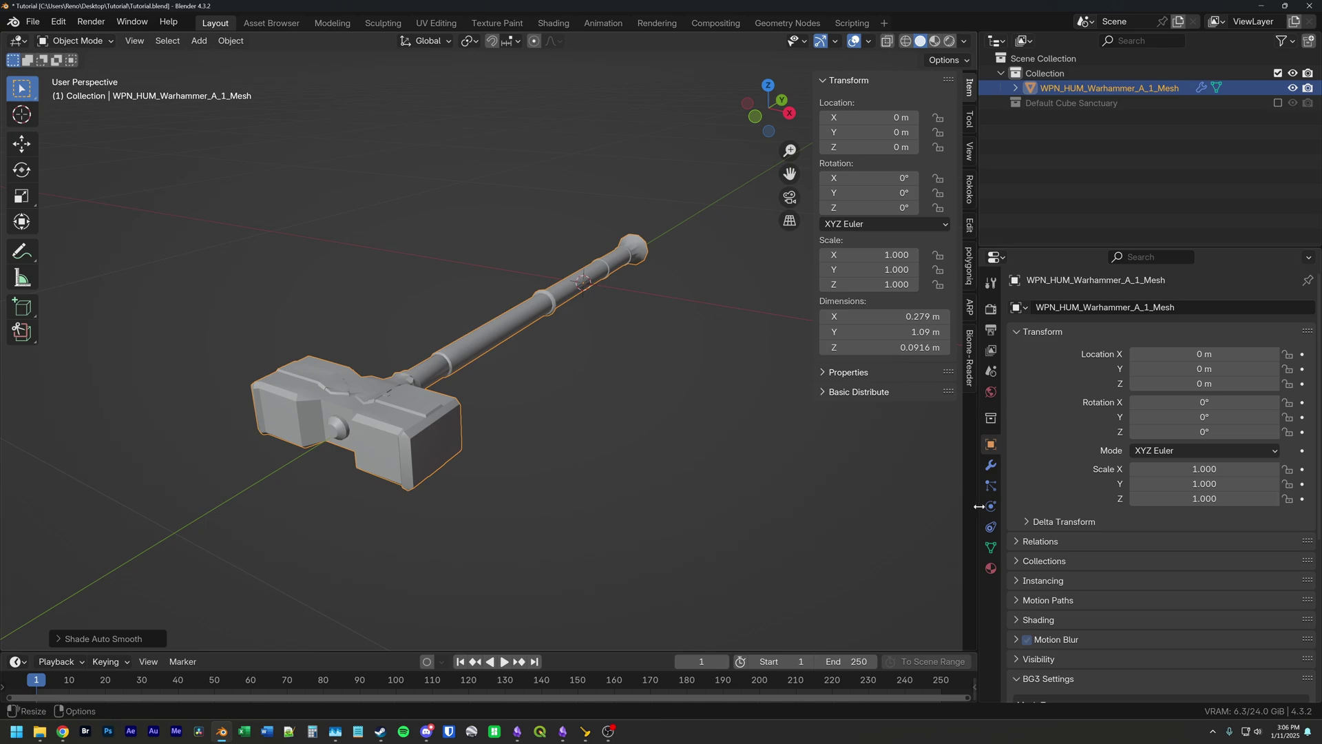
Step: Show the warhammer mesh's Geometry Data options, including Clear Custom Split Normals Data
click(991, 548)
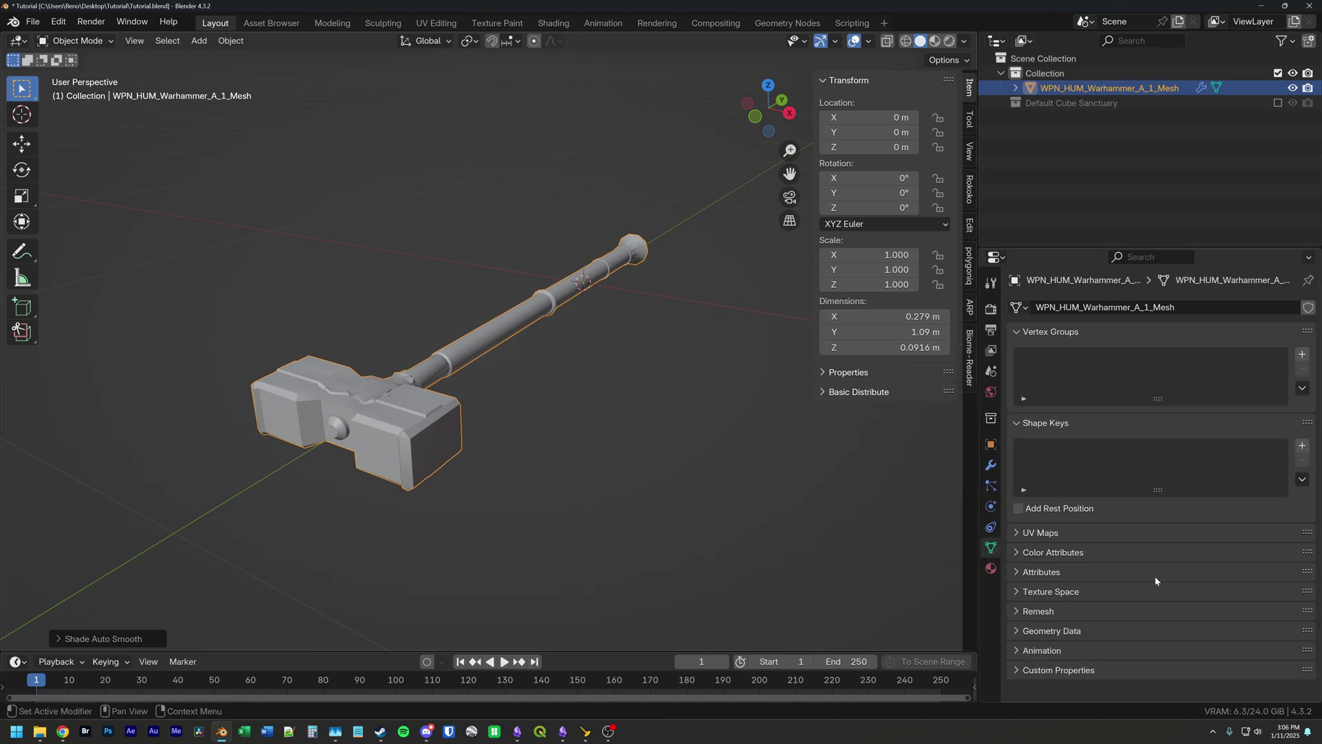
click(1079, 635)
scroll(1072, 592, down, 1)
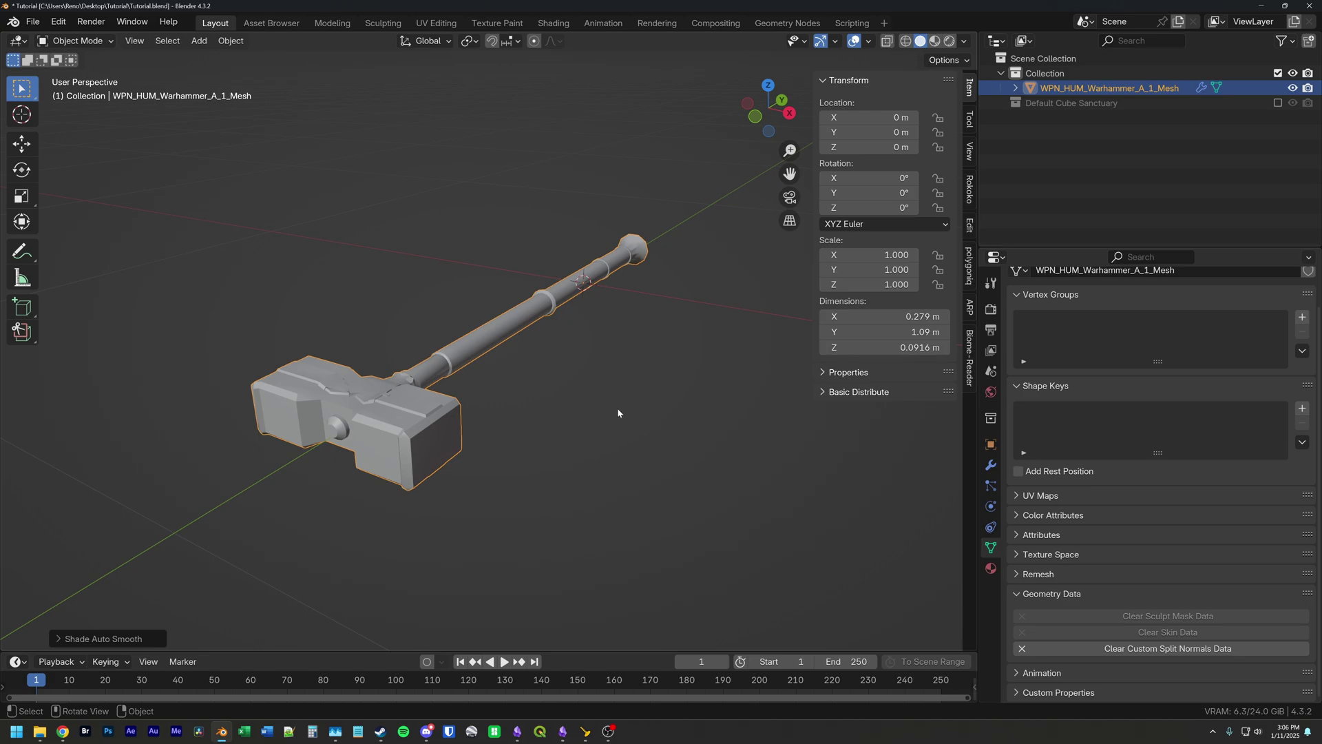
shift+middle_drag(583, 407, 594, 405)
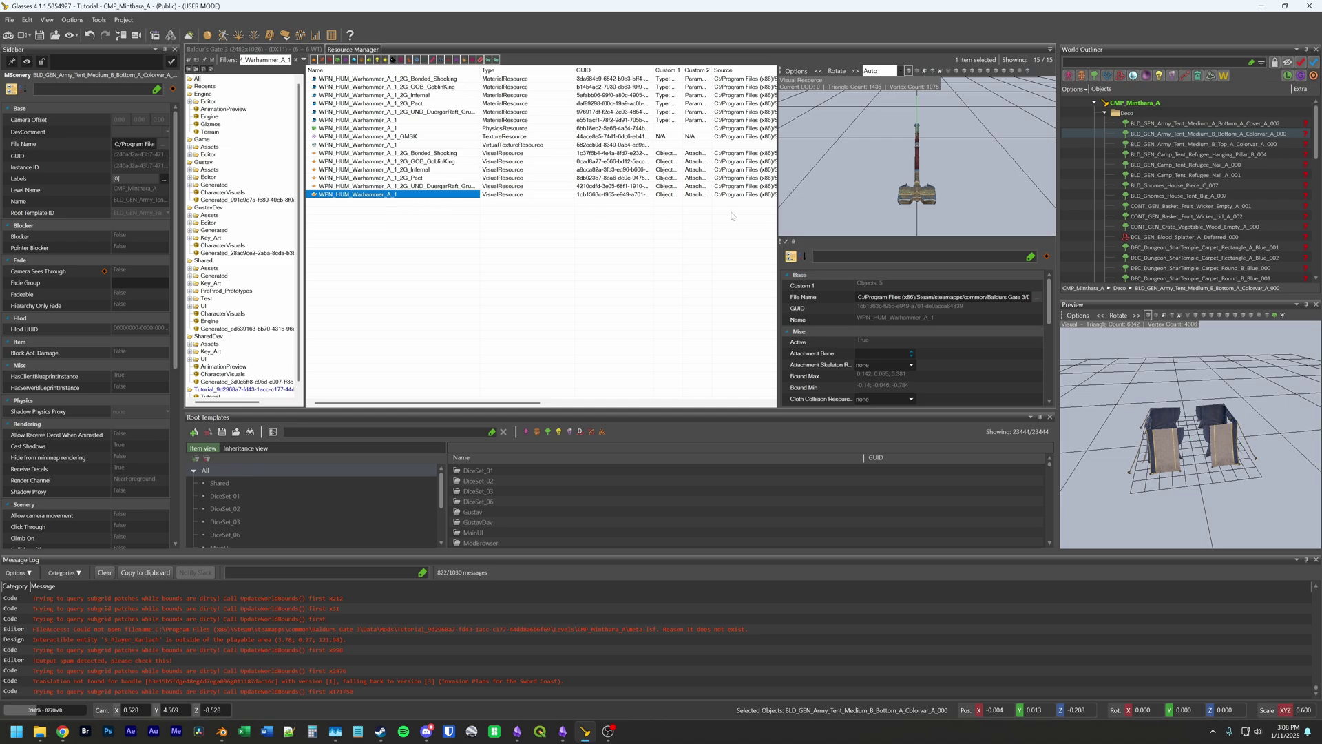
Step: Switch to the Baldur's Gate 3 toolkit and list the dependencies of the WPN_HUM_Warhammer_A_1 visual resource
drag(949, 199, 785, 173)
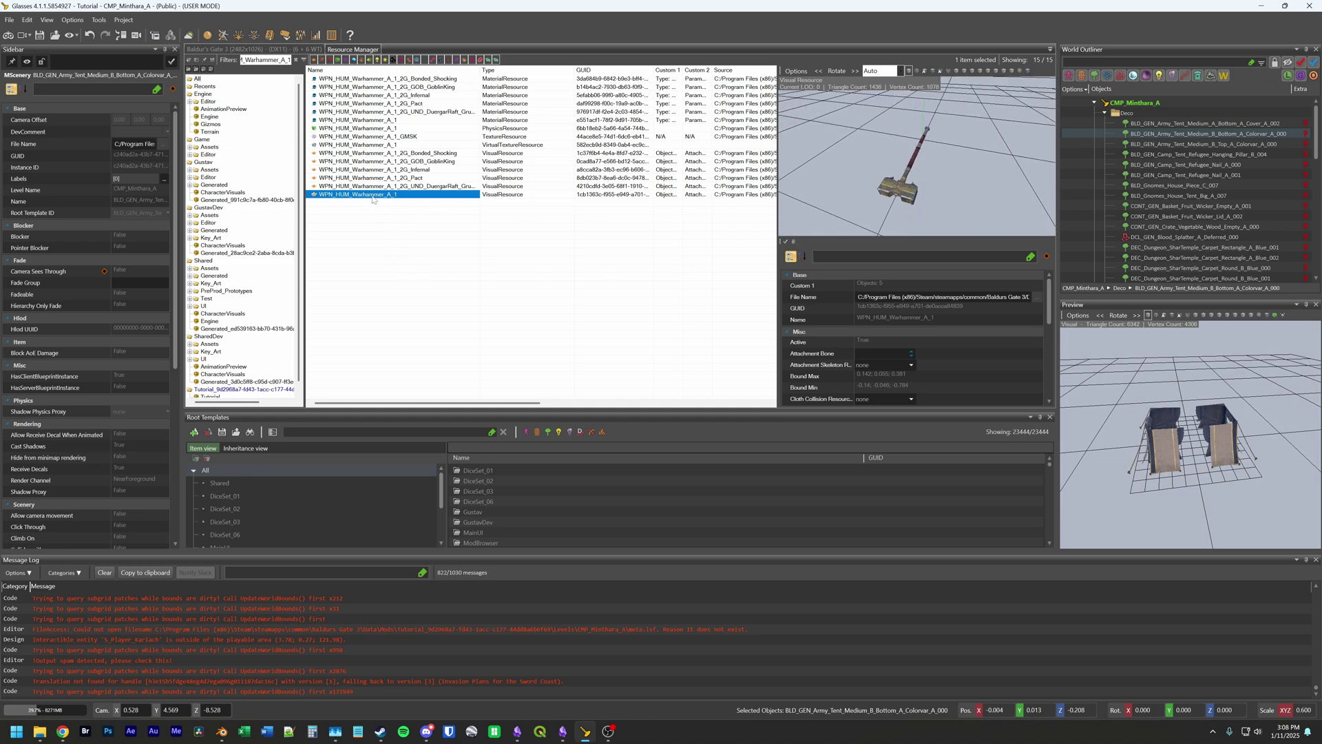
right_click(373, 197)
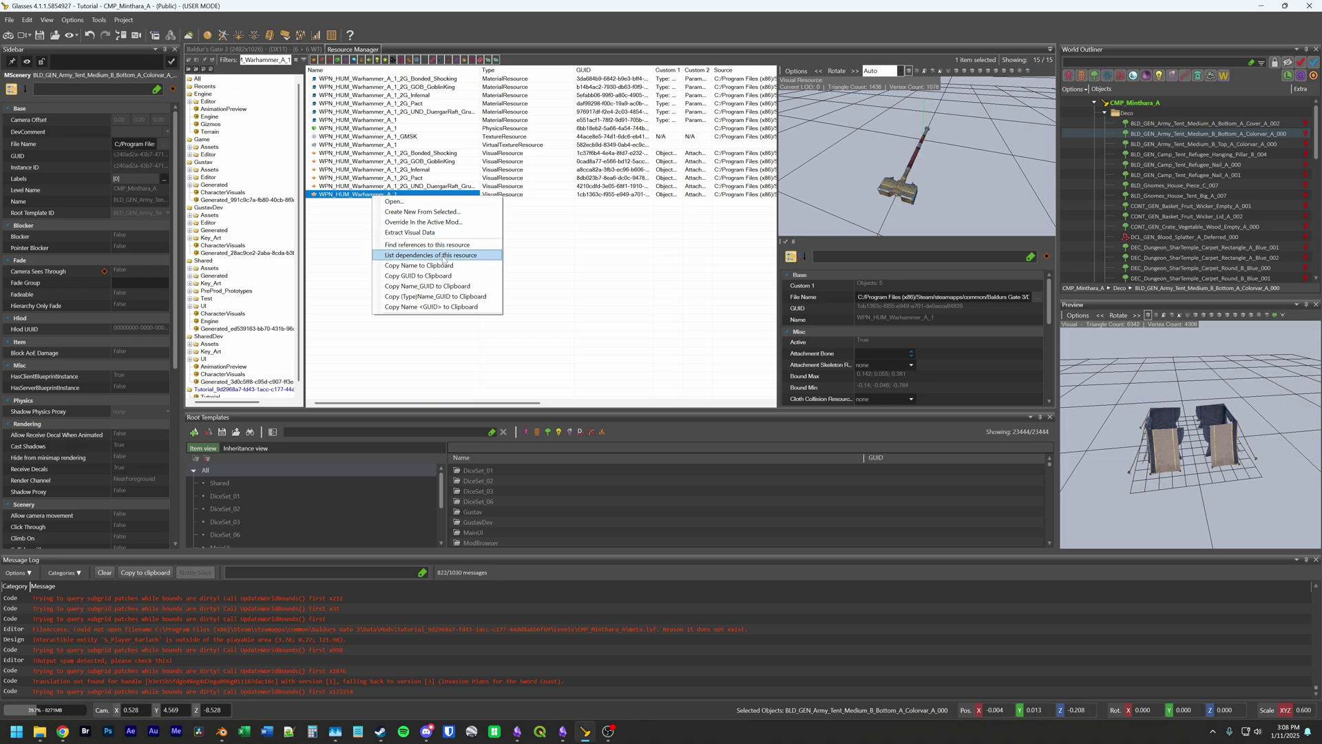
click(443, 256)
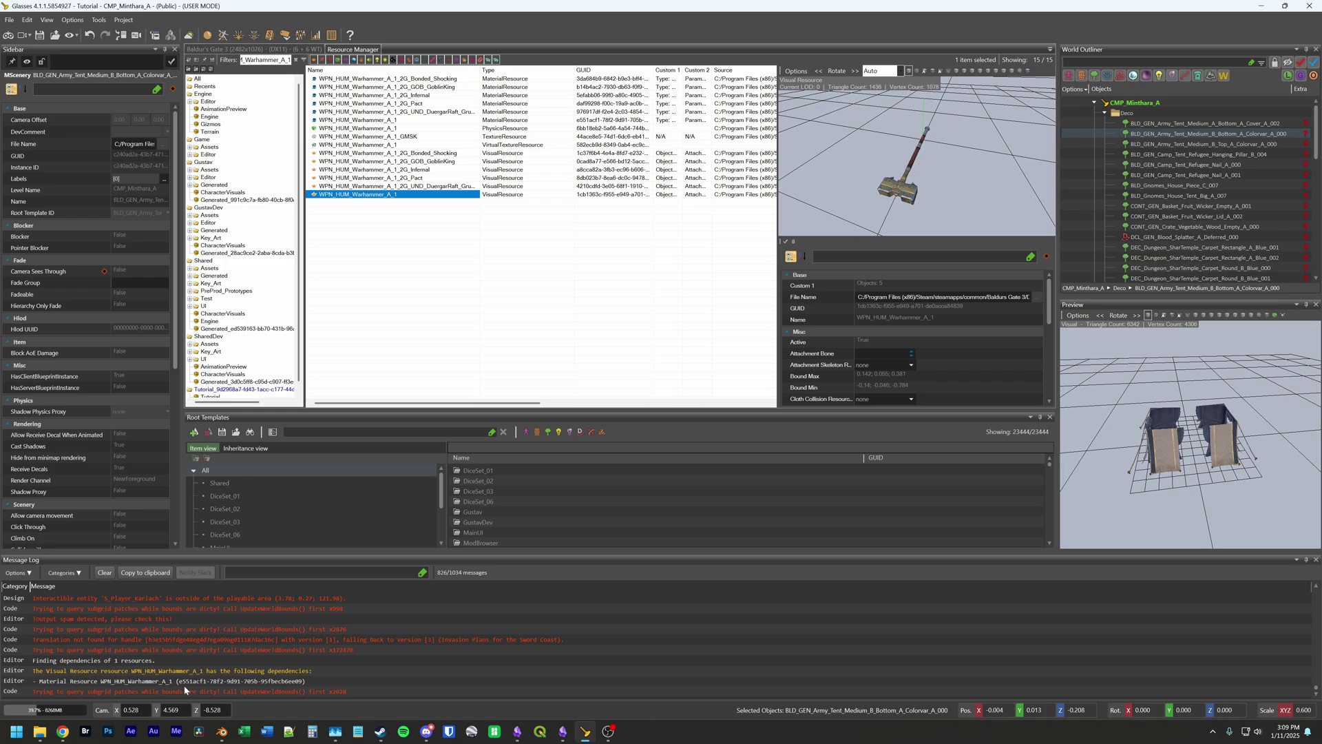
Step: Clear the message log and list the dependencies of the WPN_HUM_Warhammer_A_1 visual resource again
click(135, 575)
click(104, 573)
right_click(387, 200)
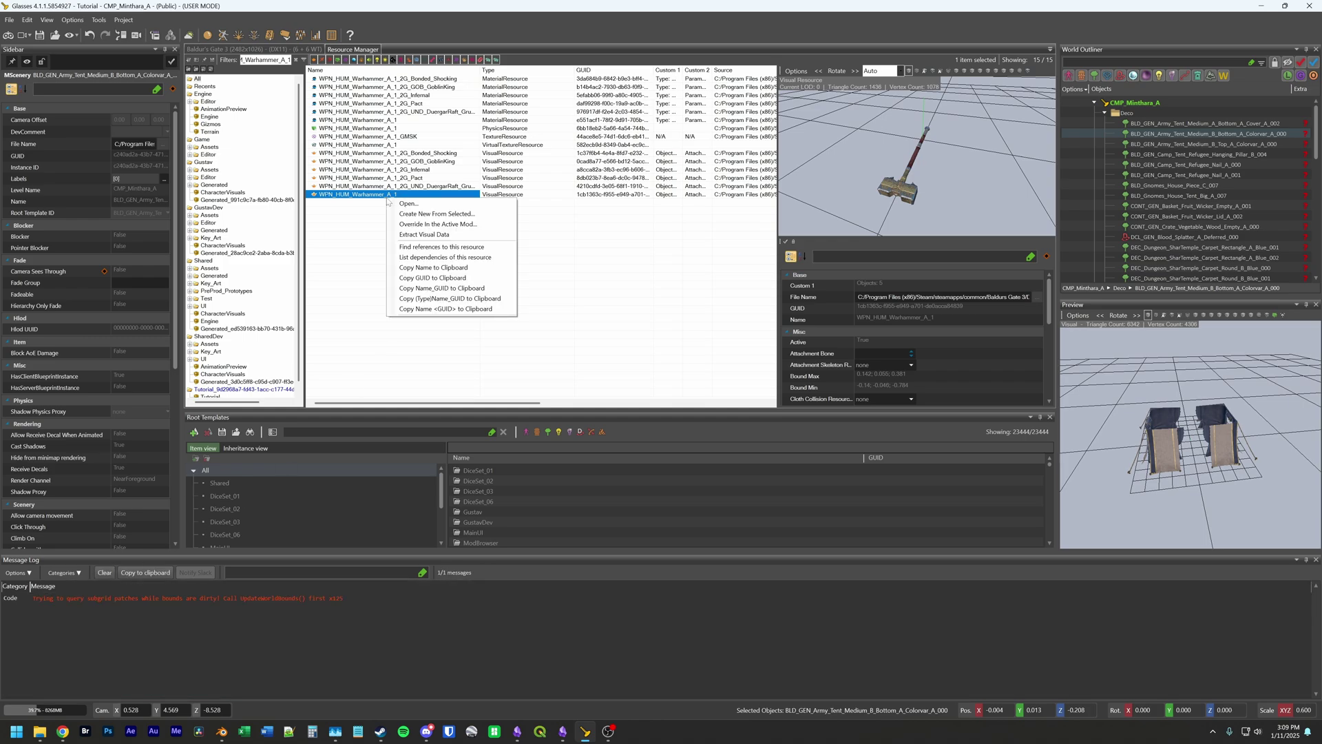
click(436, 259)
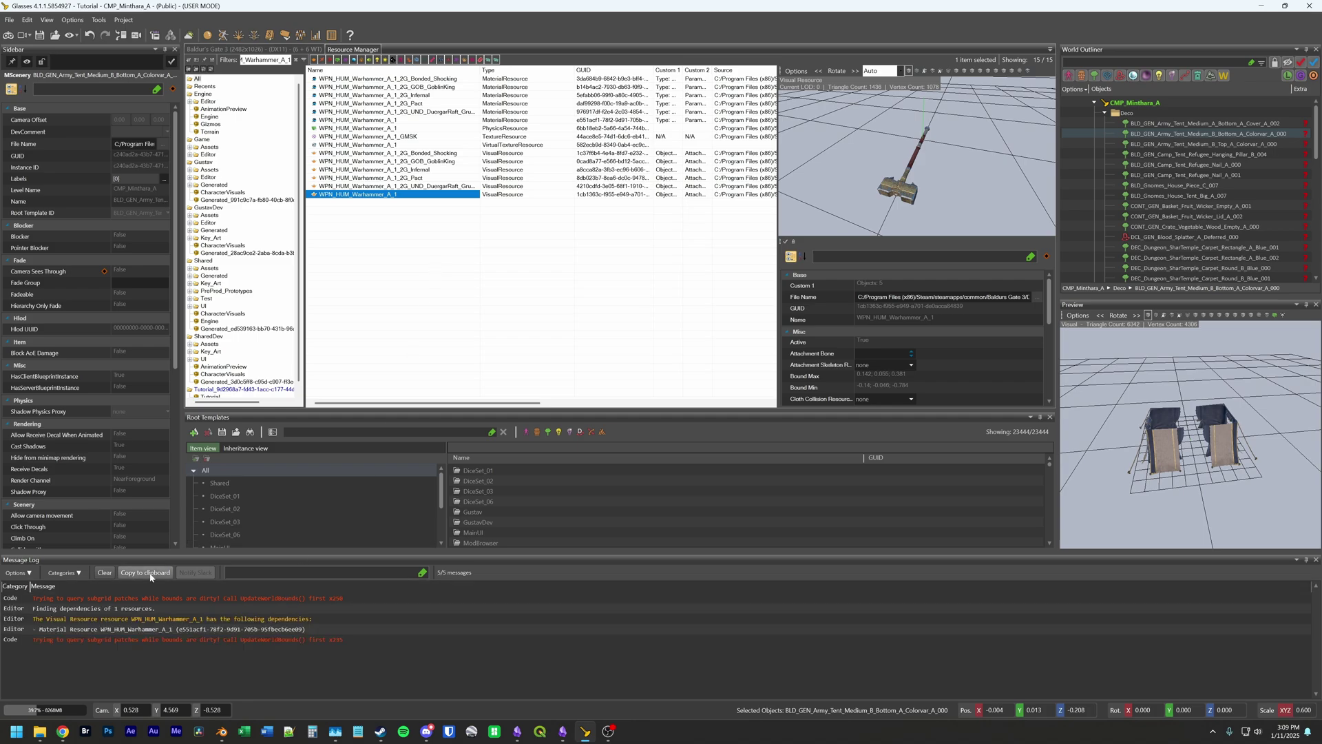
Step: Try pasting the whole copied message log into the Model Extraction Tutorial note, and undo the paste
click(561, 686)
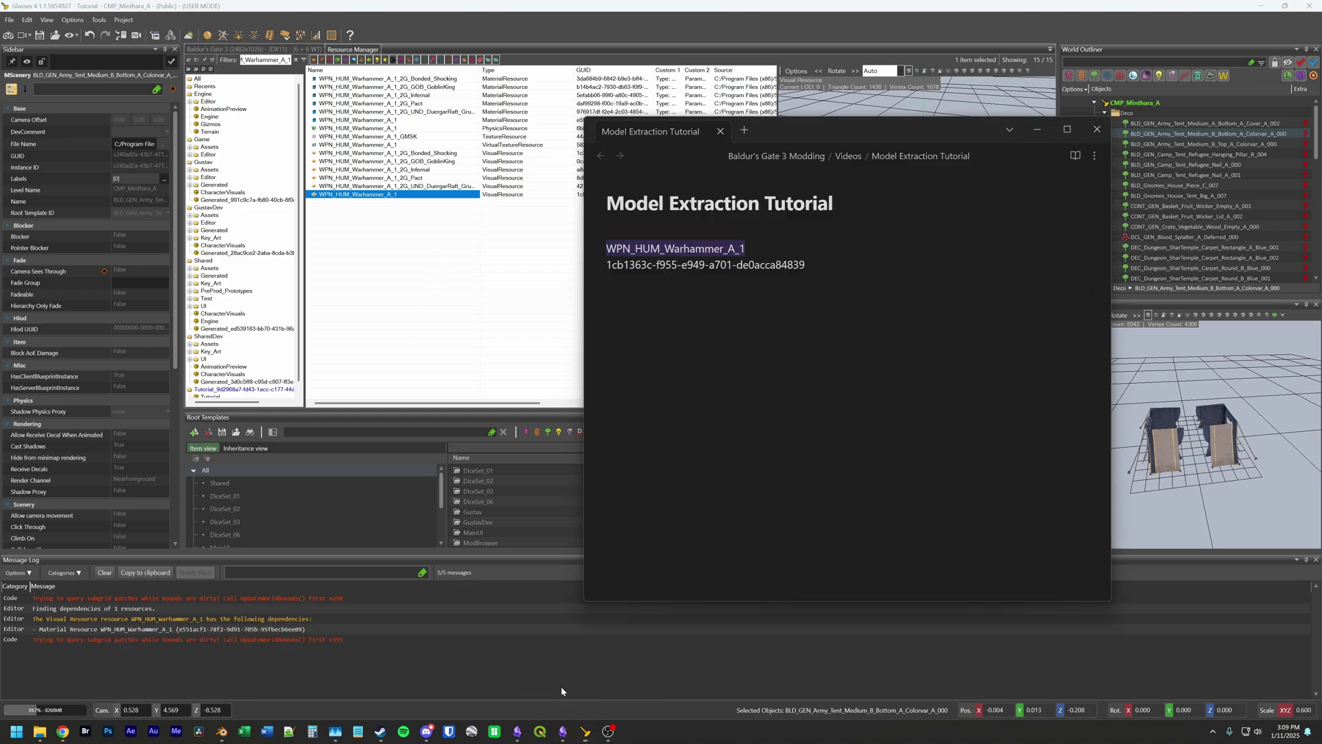
key(ctrl+v)
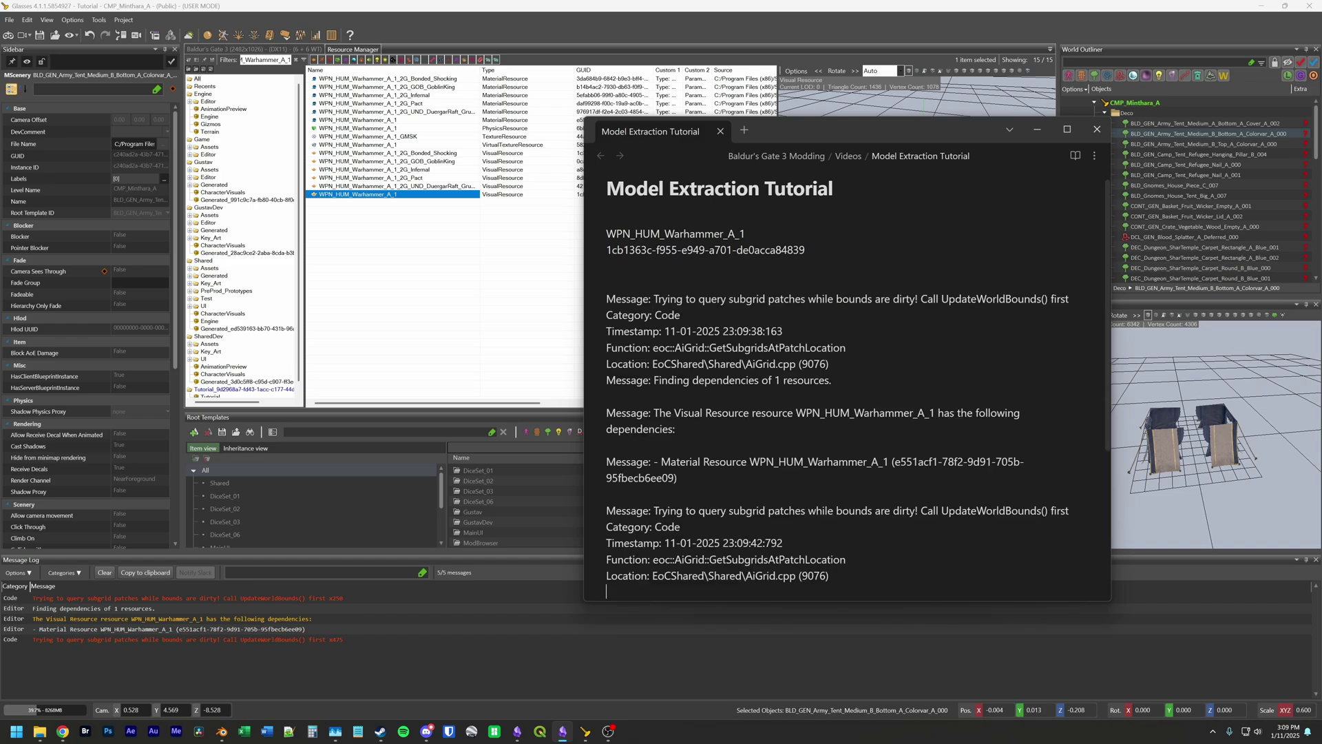
scroll(847, 379, down, 2)
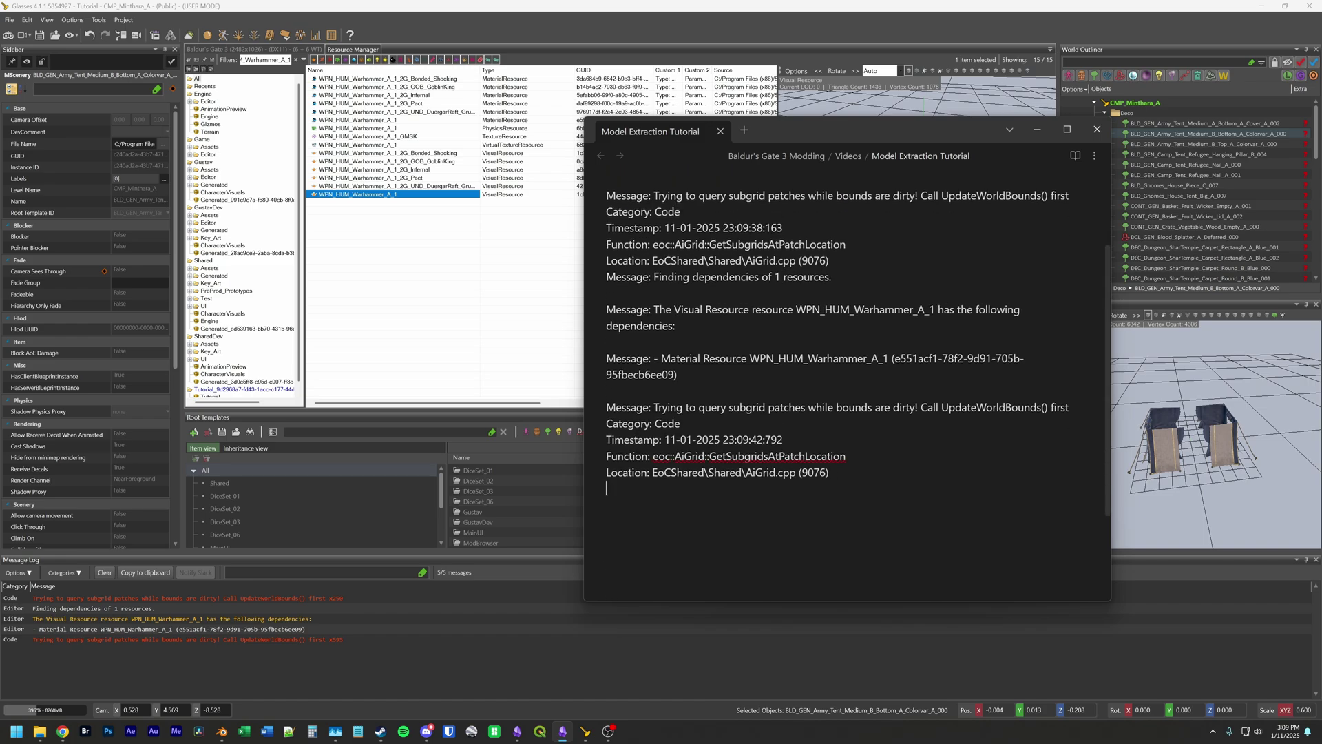
scroll(847, 354, up, 1)
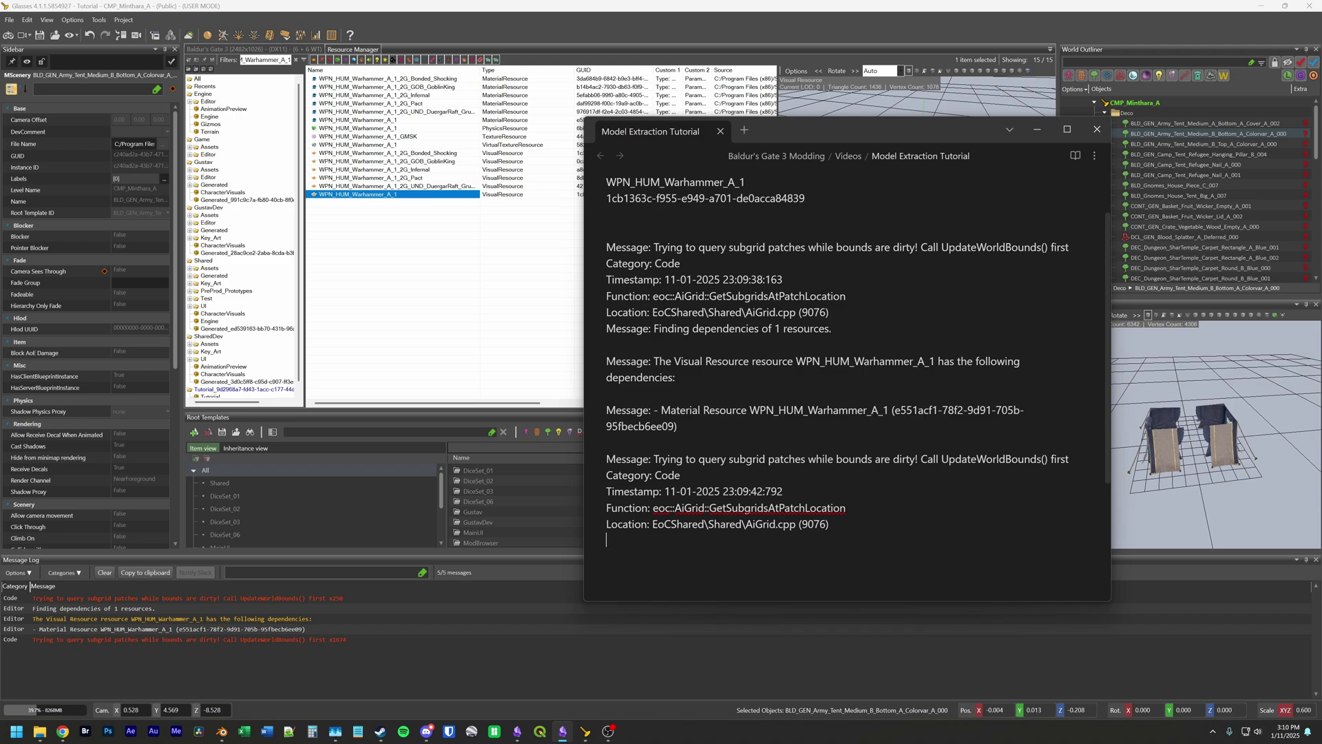
key(ctrl+z)
Step: Copy the Material Resource WPN_HUM_Warhammer_A_1 dependency line from the message log into the Model Extraction Tutorial note, then copy its GUID
click(47, 631)
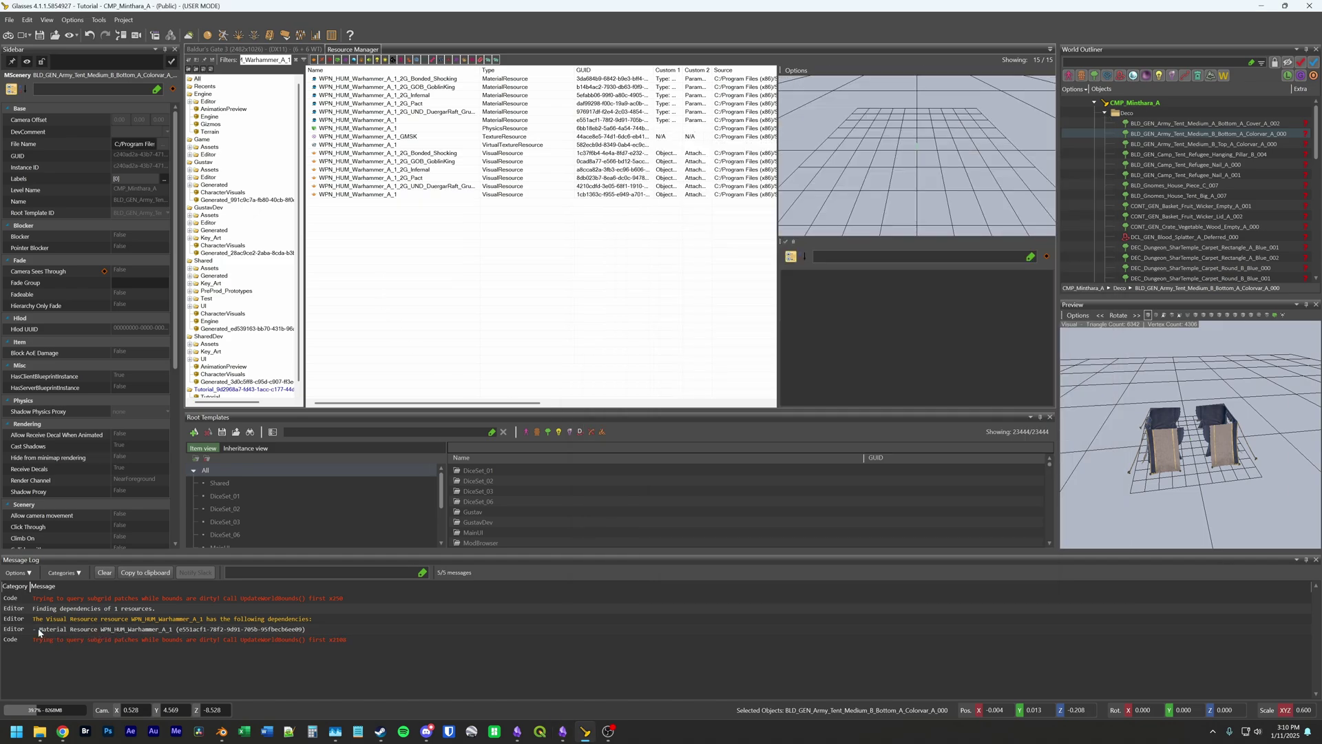
click(163, 631)
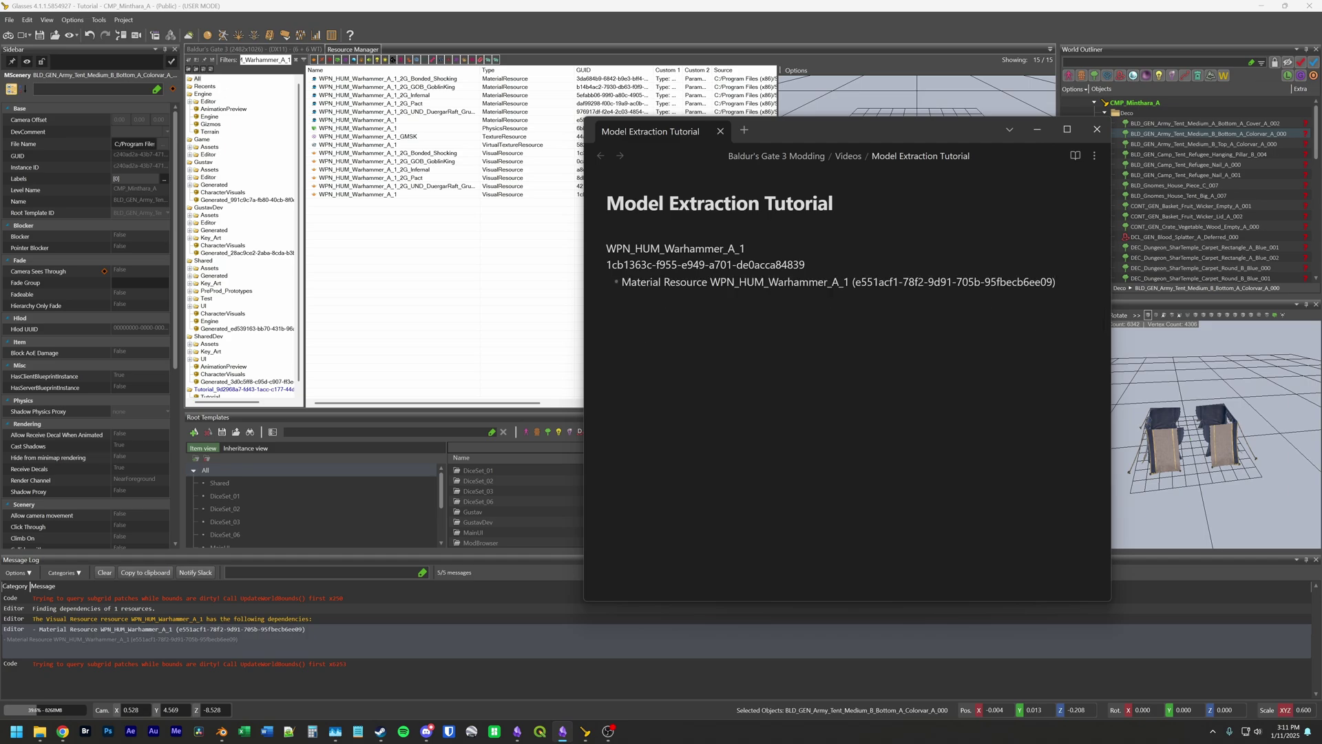
key(shift+End)
key(shift+Left)
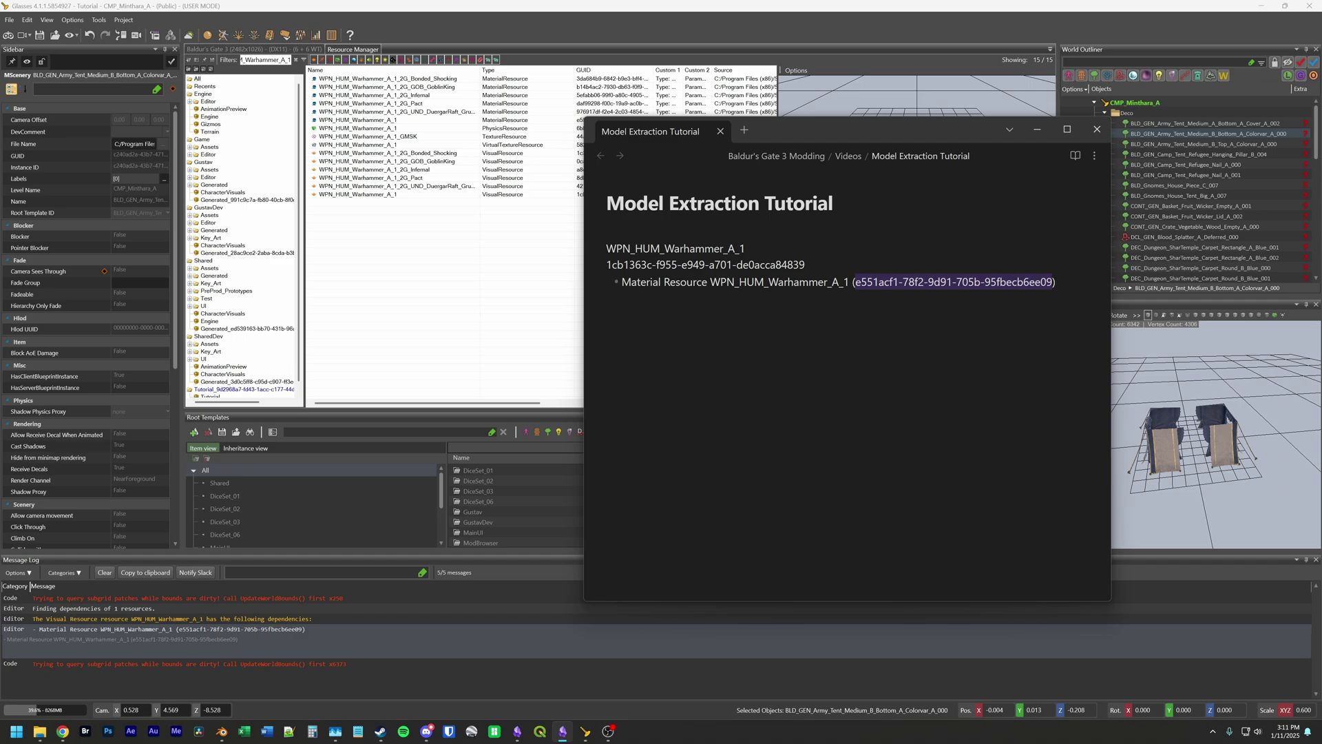
Step: Filter the toolkit's resources by the copied material GUID and select the WPN_HUM_Warhammer_A_1 material resource
click(471, 258)
click(296, 60)
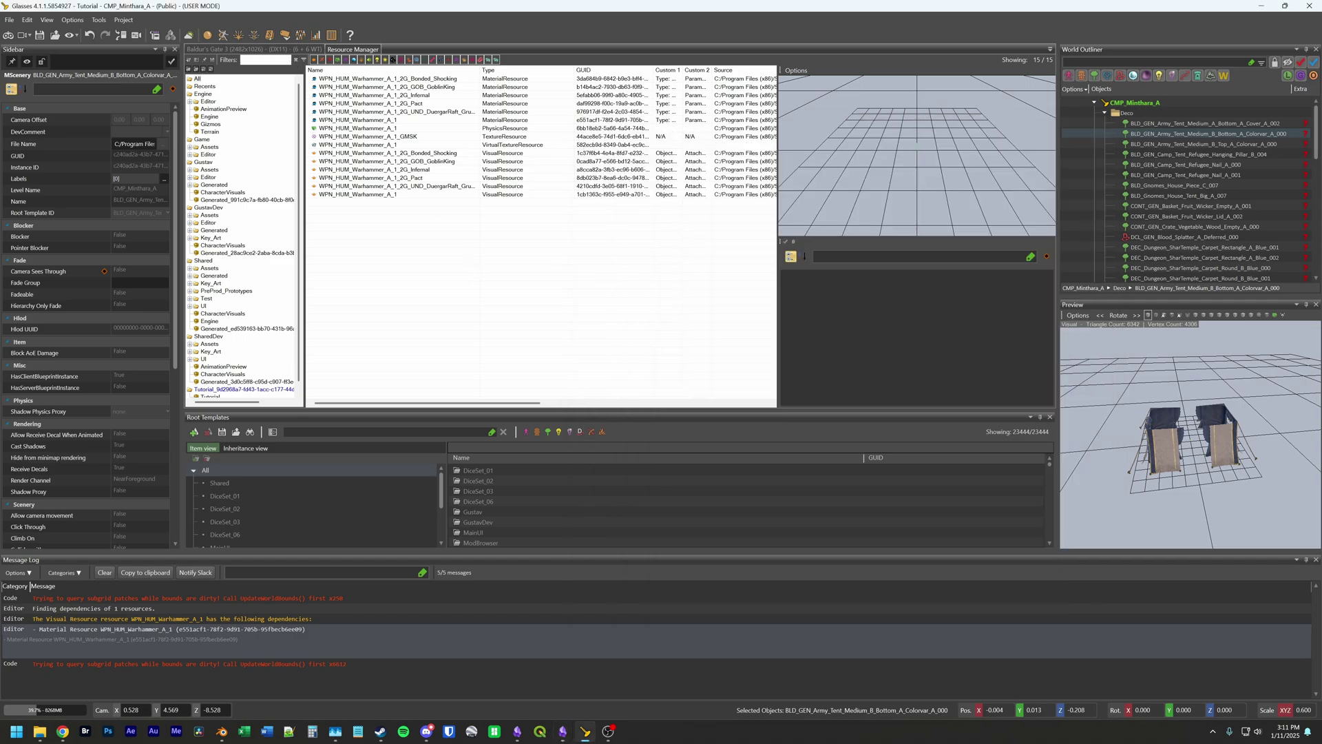
key(ctrl+v)
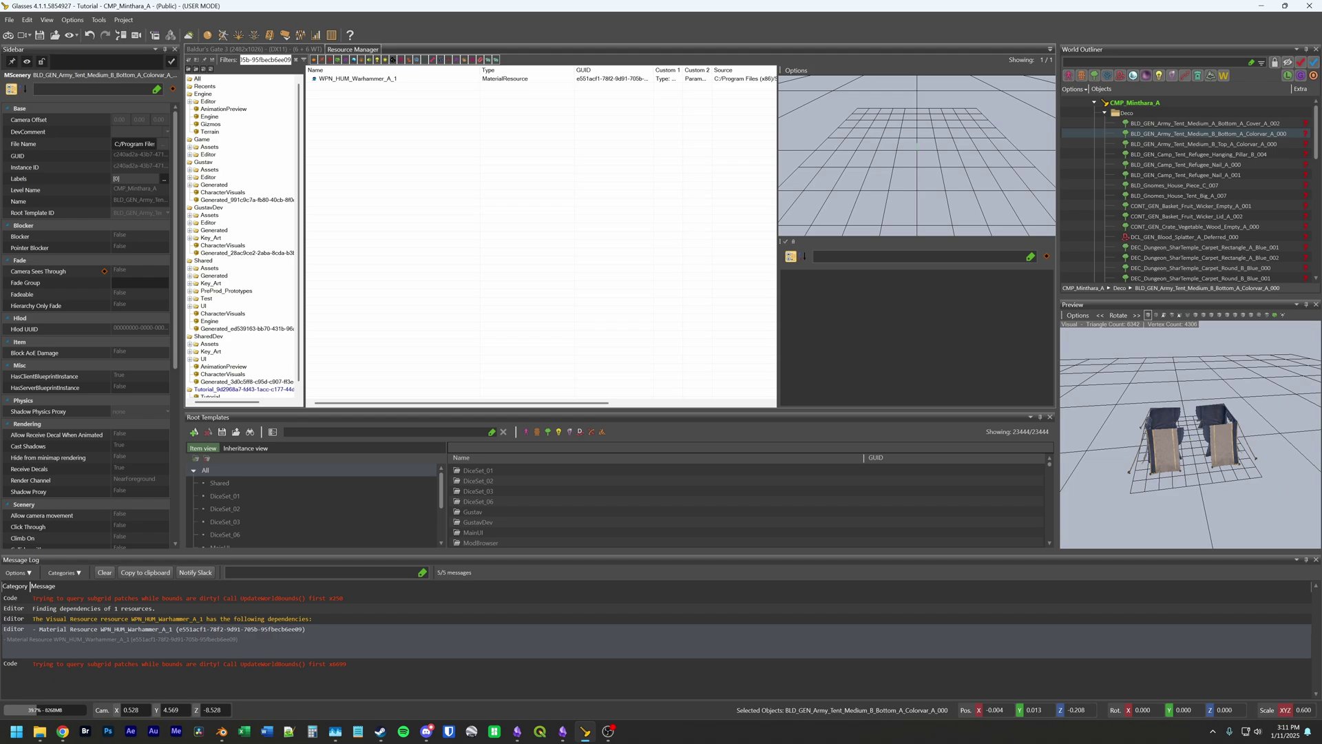
click(347, 80)
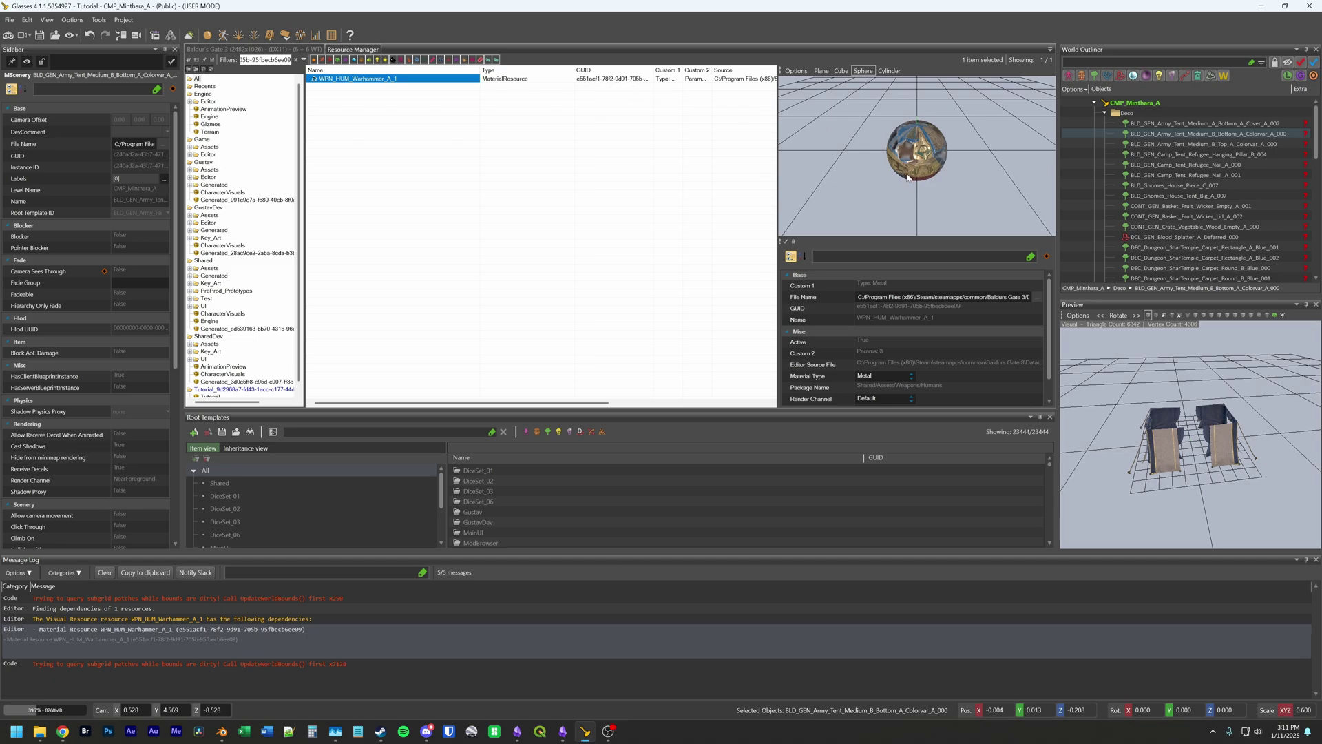
Step: Preview the warhammer material on the cube, cylinder and plane shapes, and examine the plane up close from different angles
middle_drag(912, 178, 913, 149)
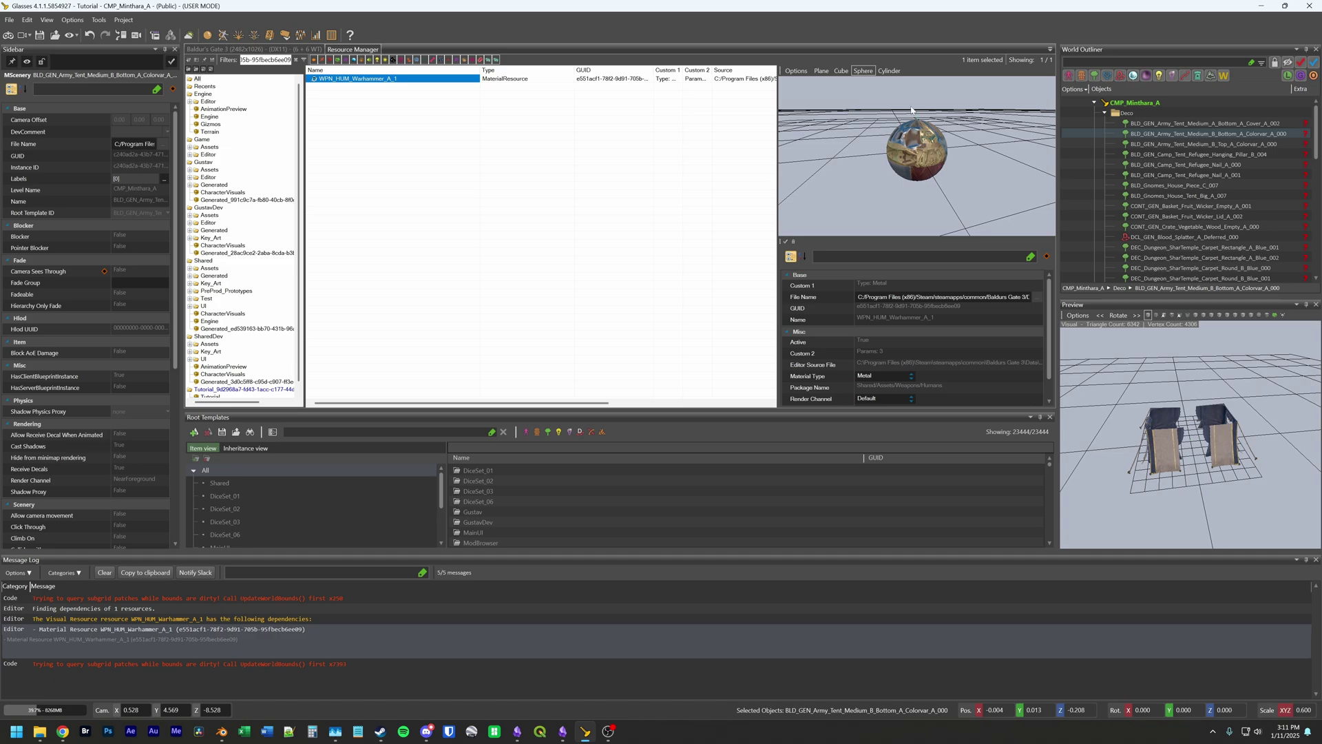
click(841, 71)
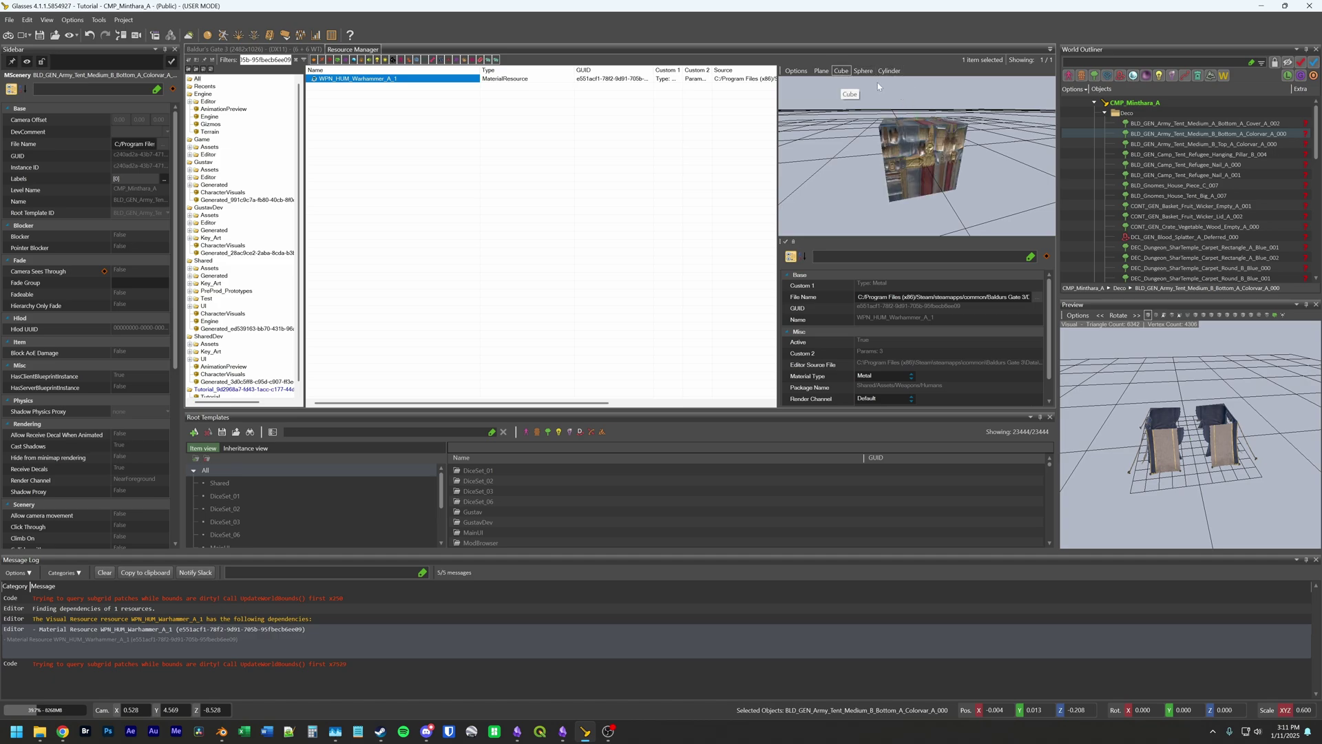
click(889, 71)
click(821, 71)
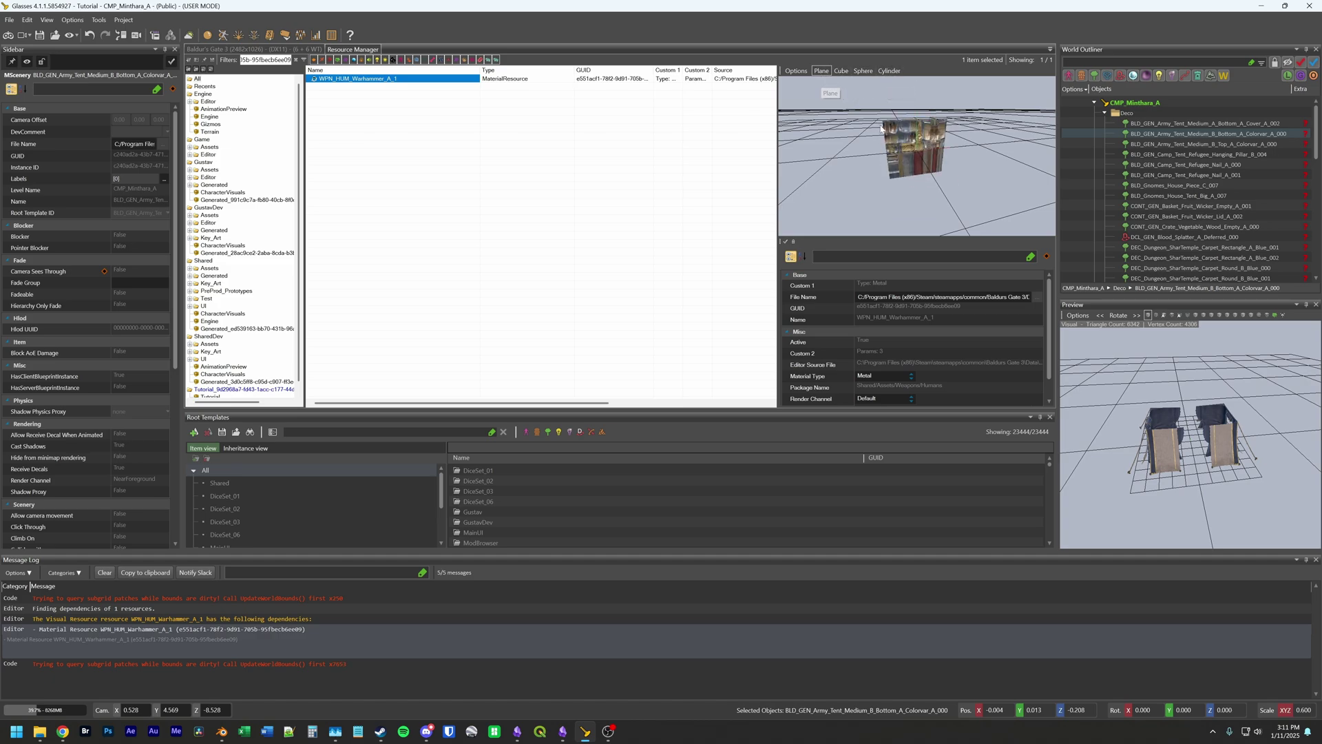
middle_drag(881, 128, 964, 156)
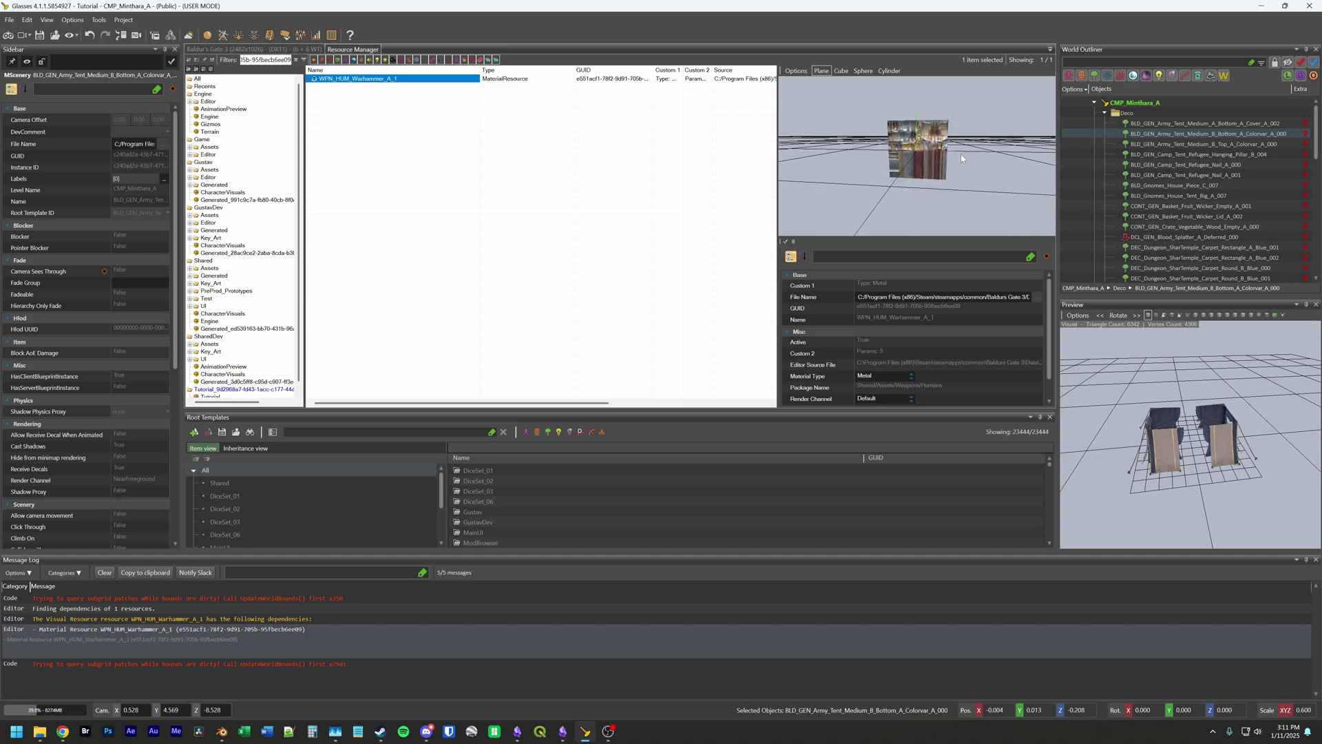
scroll(961, 159, up, 5)
middle_drag(971, 99, 916, 172)
Step: Try the material preview's display options, such as Shadows and SSAO, on the textured plane
click(799, 71)
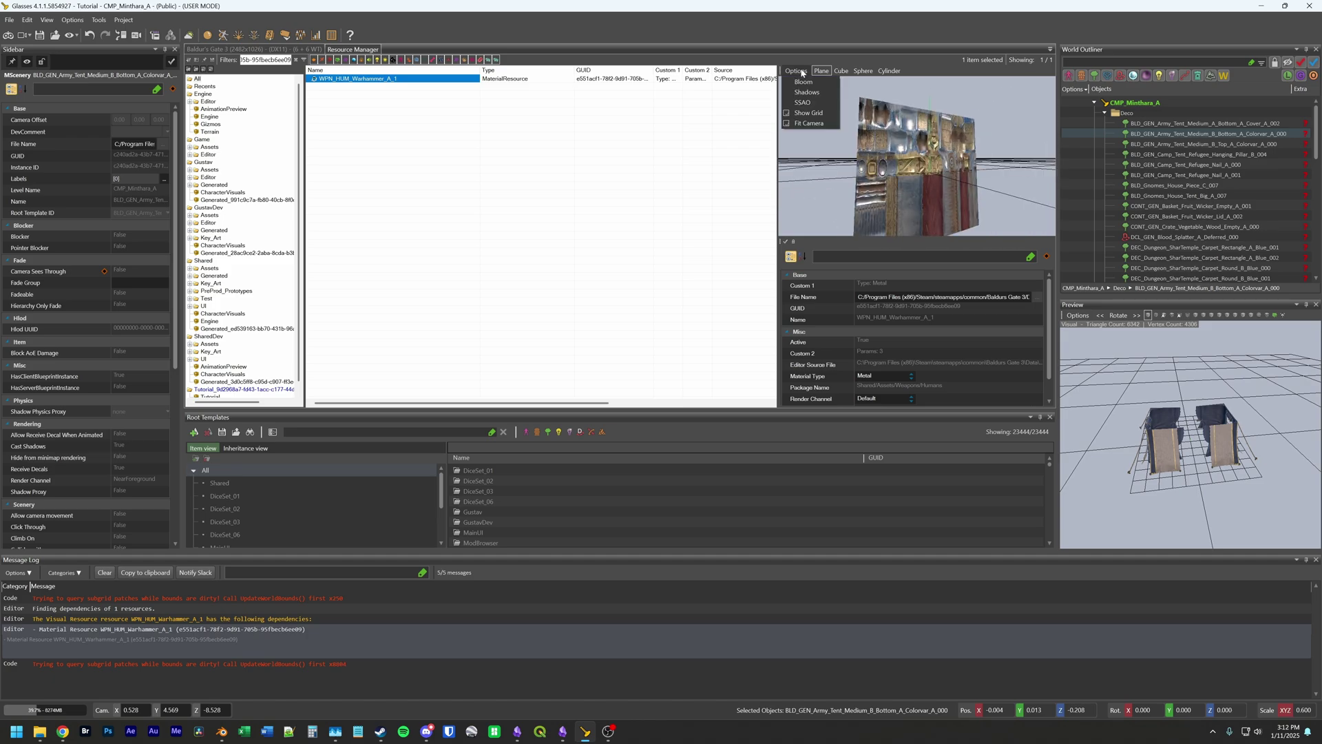
click(808, 107)
click(796, 71)
click(797, 71)
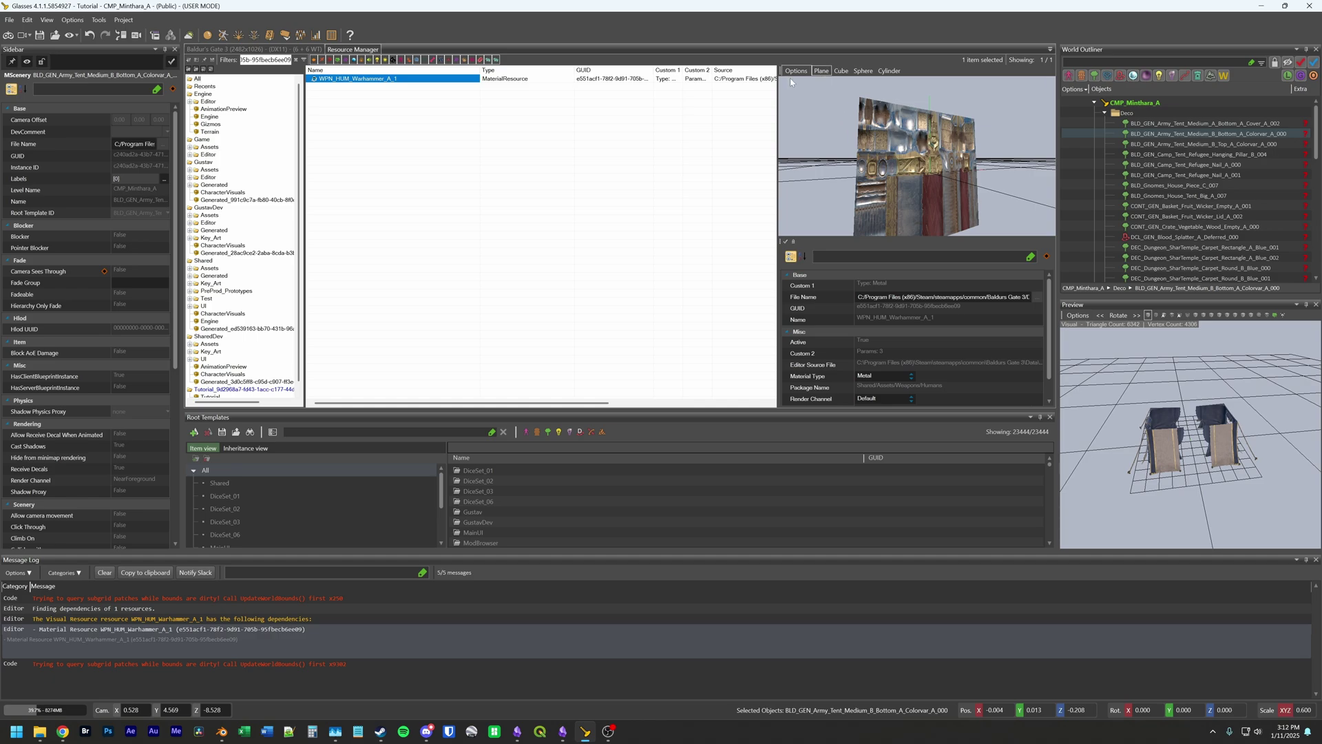
mouse_move(894, 156)
middle_down()
mouse_move(965, 159)
mouse_move(912, 187)
mouse_move(939, 187)
mouse_move(909, 172)
middle_up()
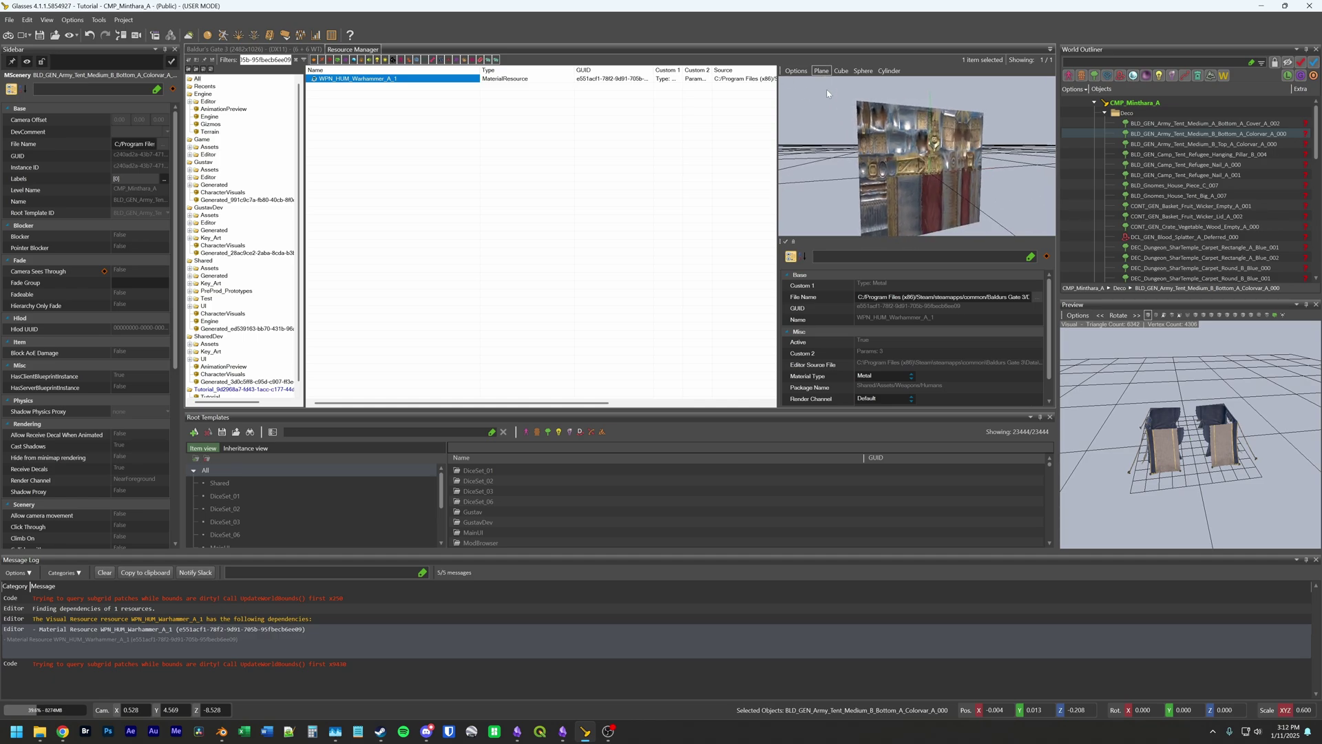
click(796, 71)
click(810, 95)
Step: Try the Bloom effect on the material preview and switch it back off
click(796, 71)
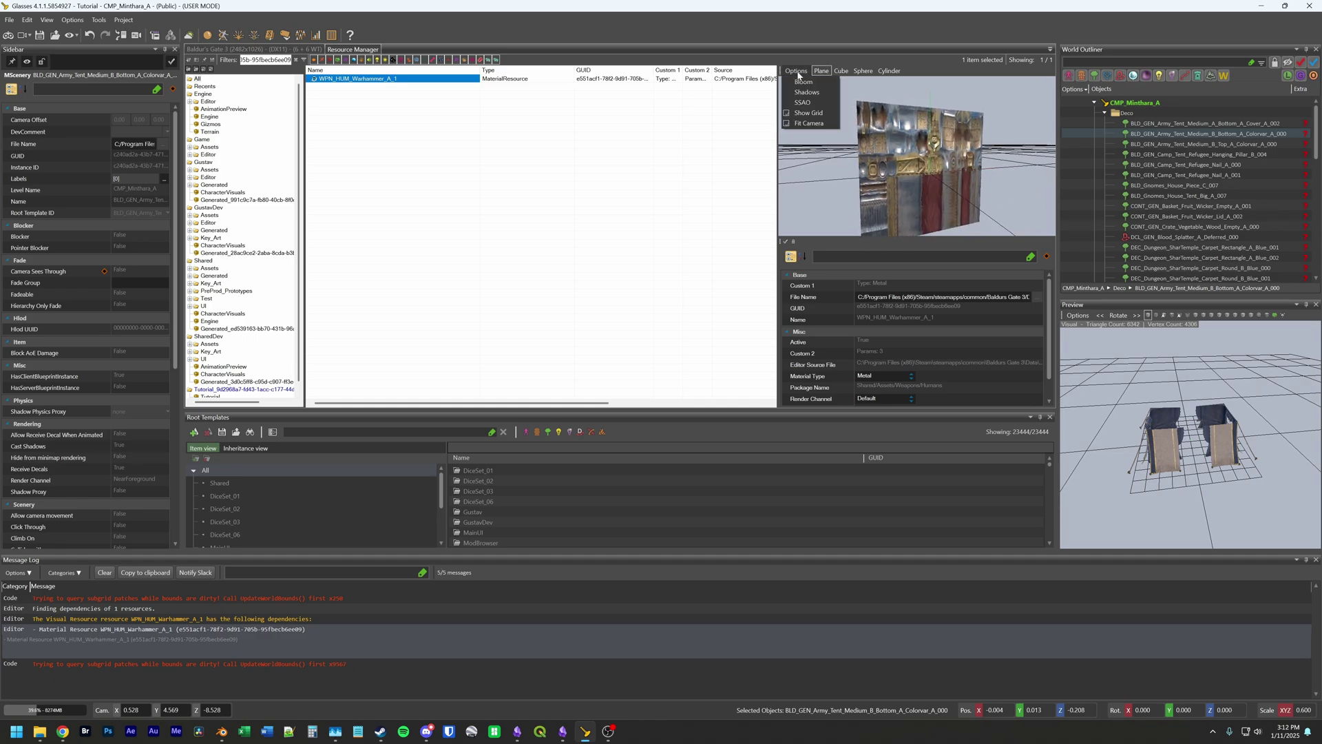
click(805, 83)
mouse_move(913, 149)
middle_down()
mouse_move(913, 214)
mouse_move(923, 152)
mouse_move(909, 150)
middle_up()
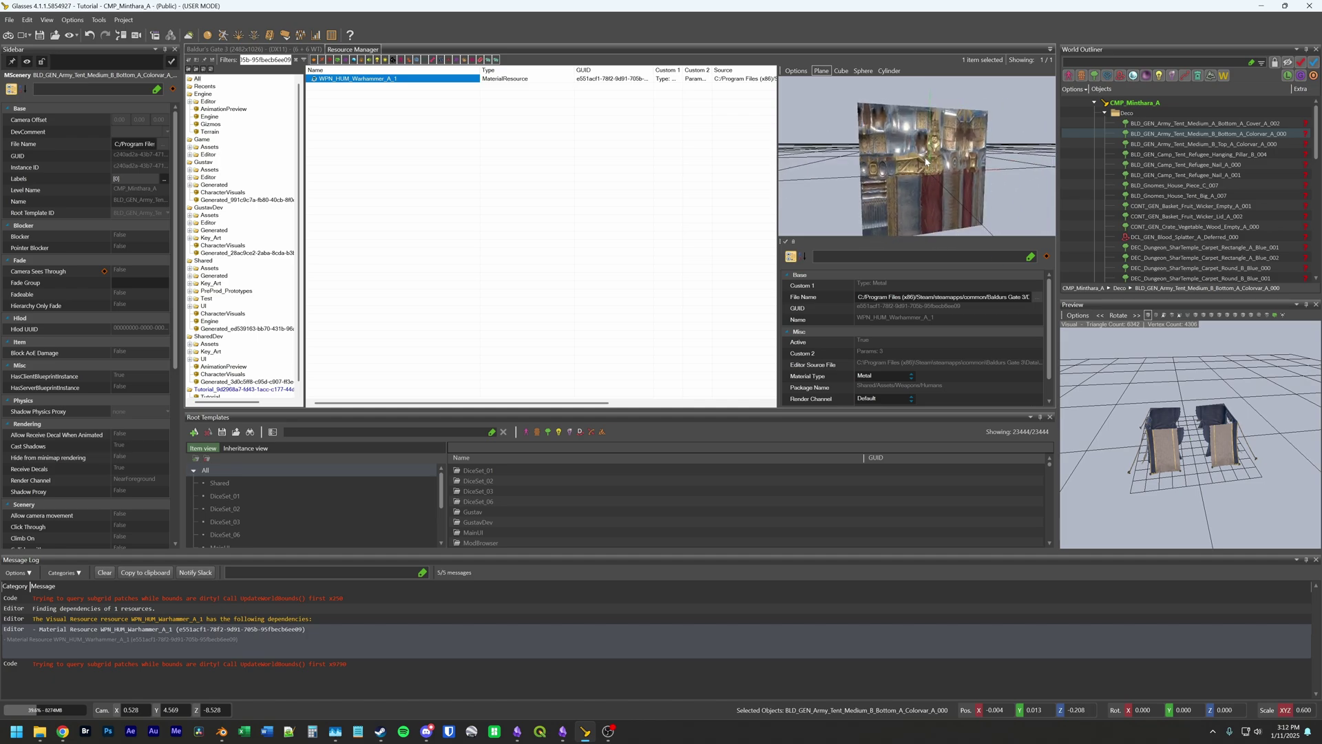
click(796, 71)
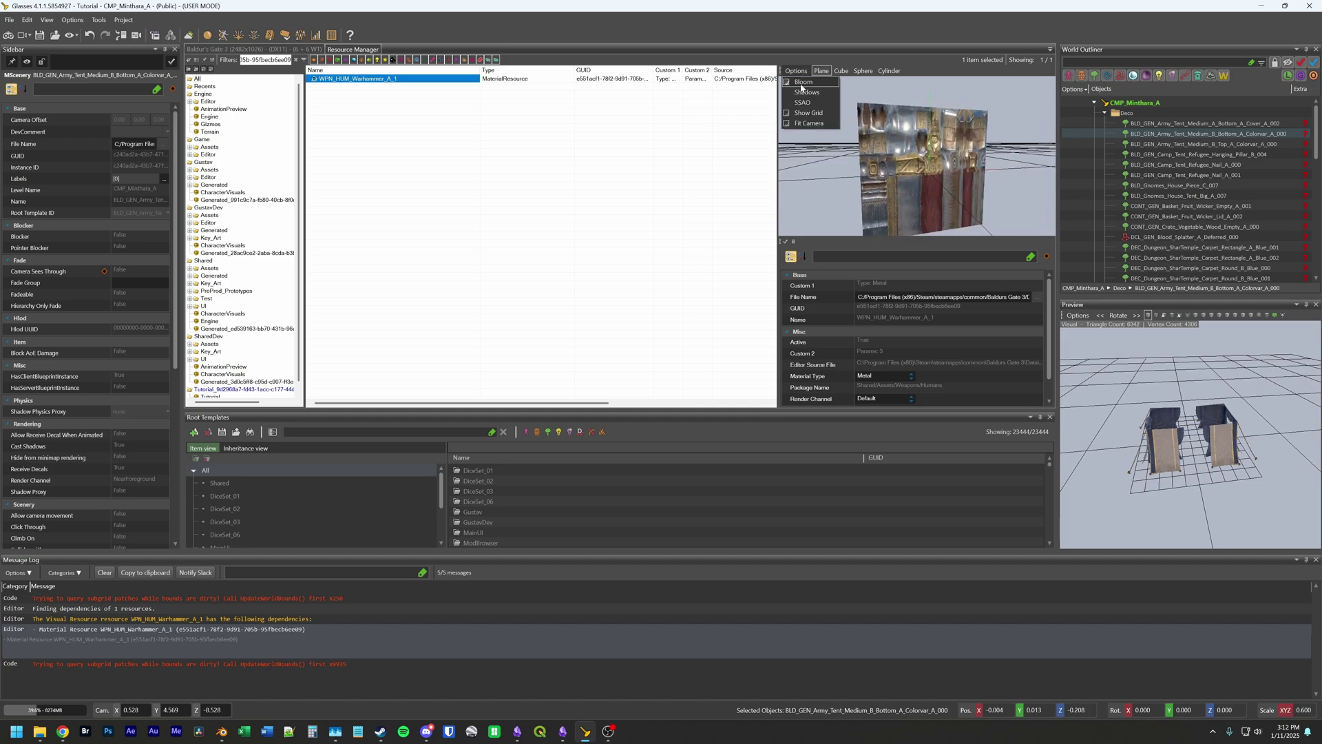
click(803, 82)
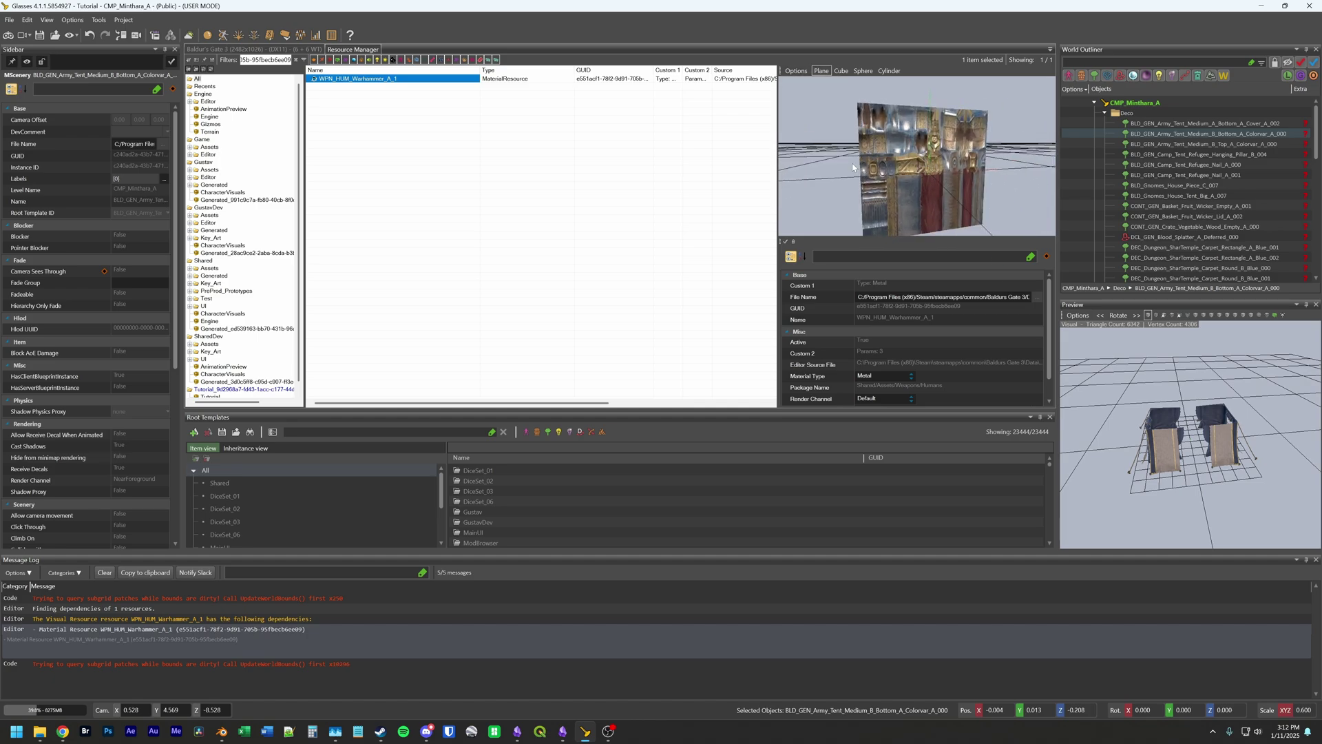
Step: Open the WPN_HUM_Warhammer_A_1 material and examine its material type and virtual texture assignment
right_click(403, 83)
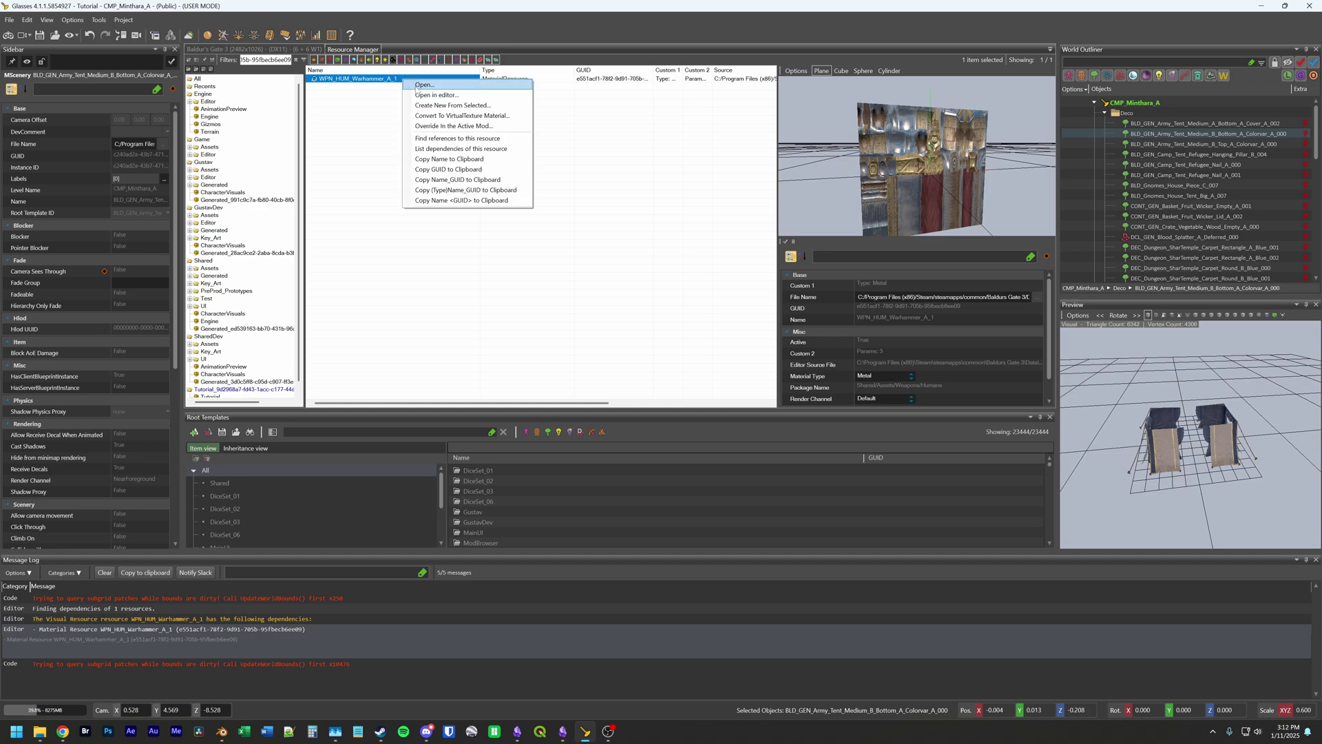
click(430, 89)
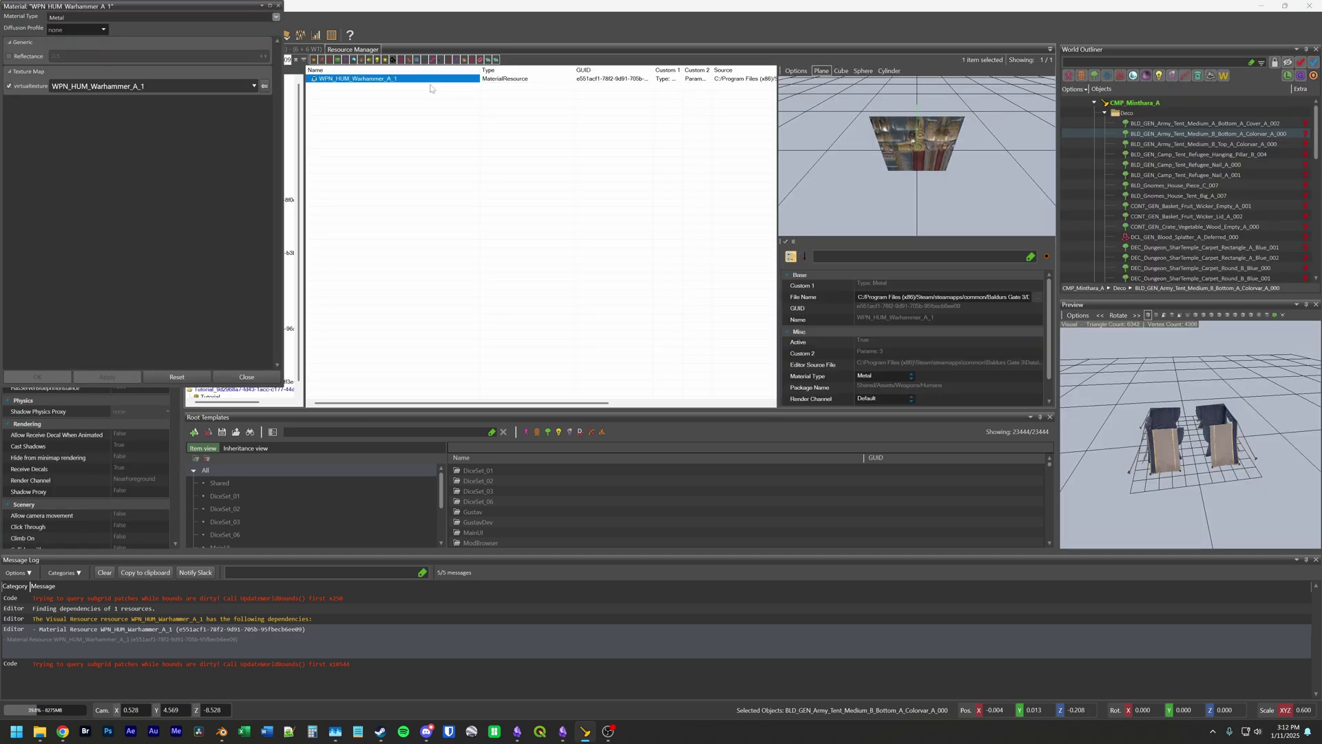
drag(139, 6, 430, 76)
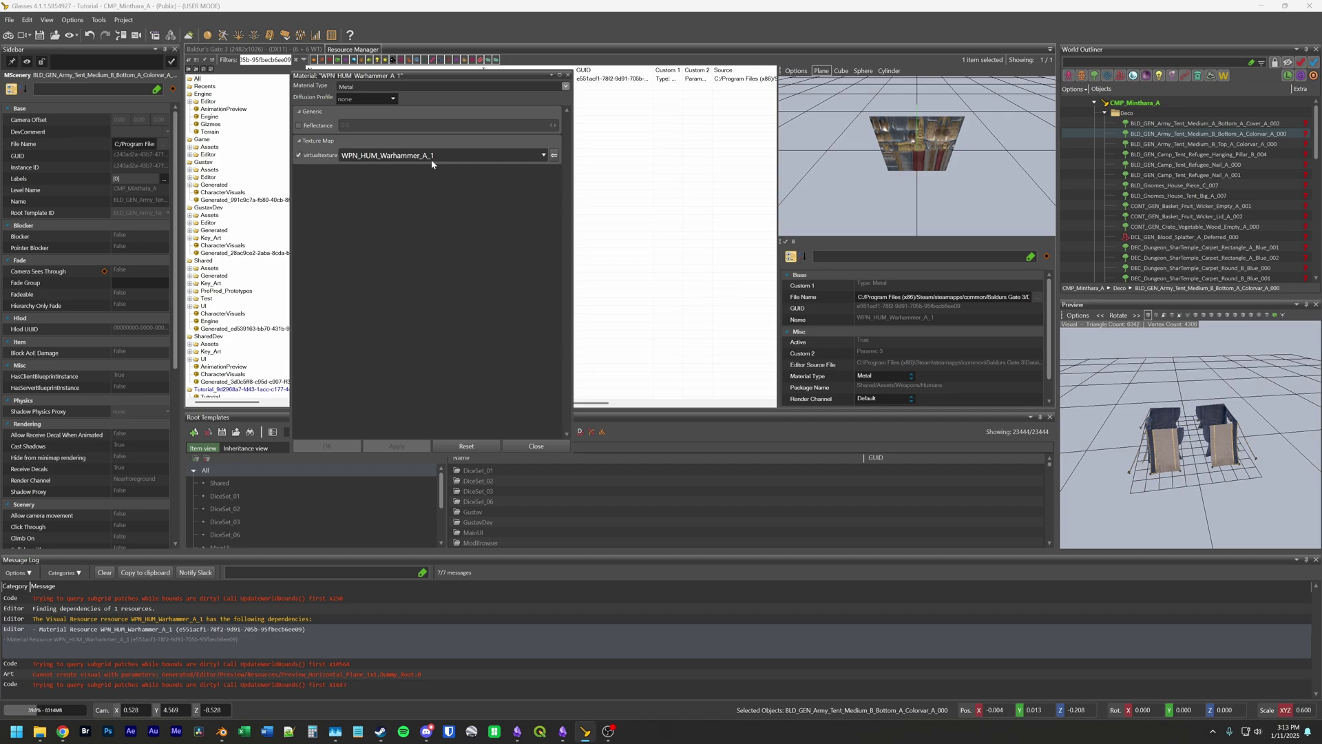
drag(436, 75, 377, 103)
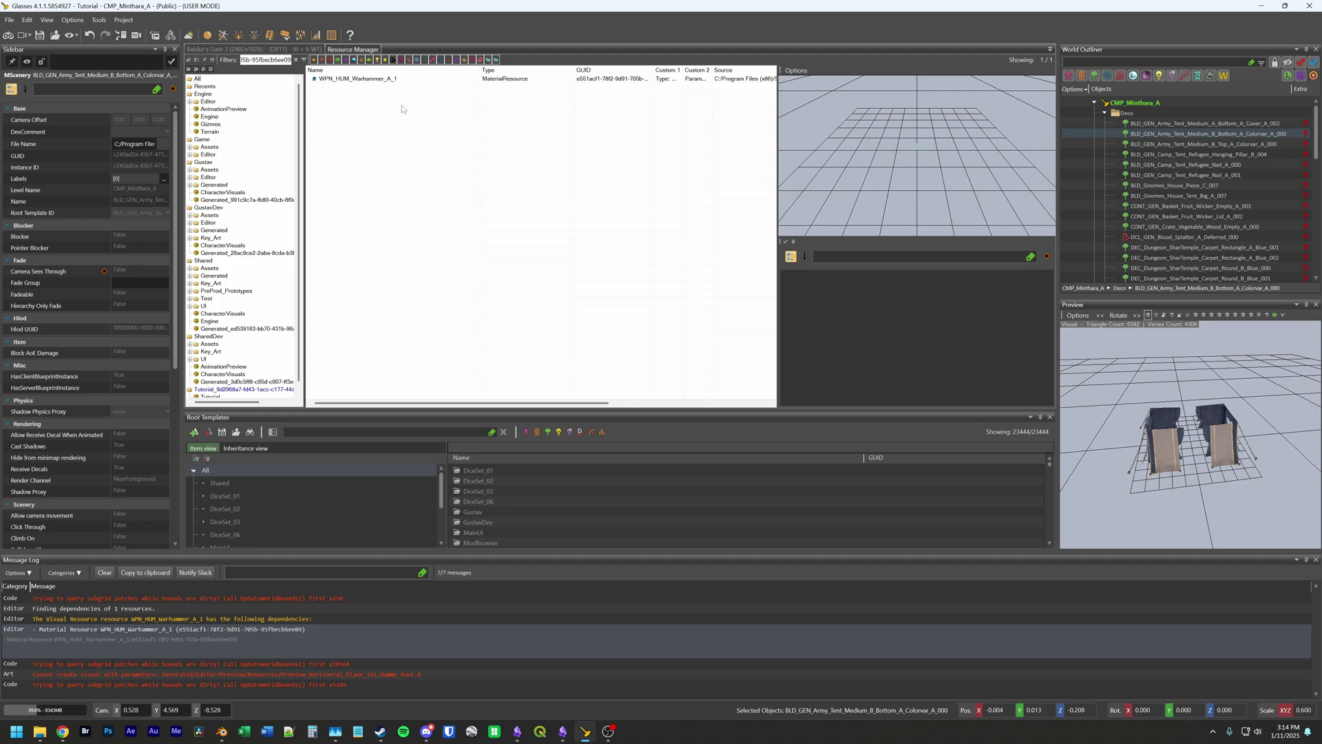
Step: List the WPN_HUM_Warhammer_A_1 material's dependencies and copy its REF_Cloud_B texture and virtual texture entries into the note
right_click(377, 81)
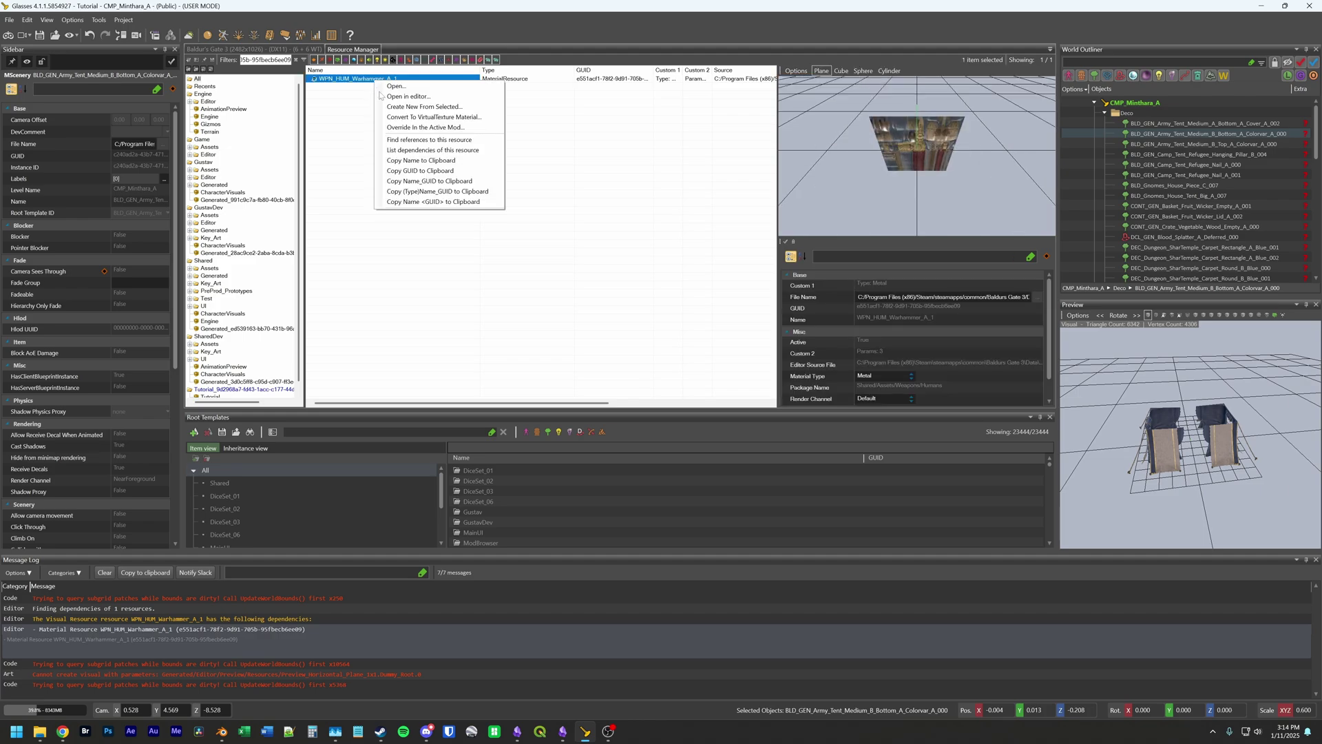
click(425, 151)
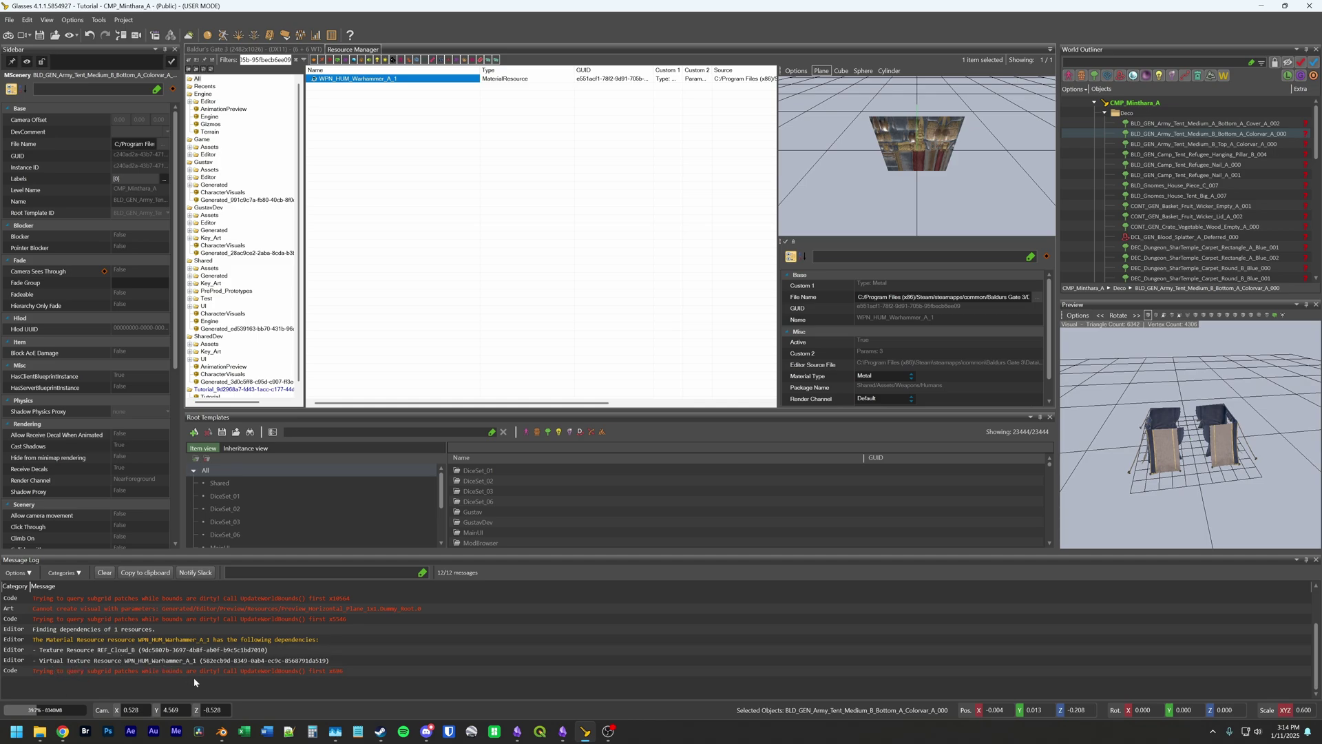
drag(207, 650, 203, 673)
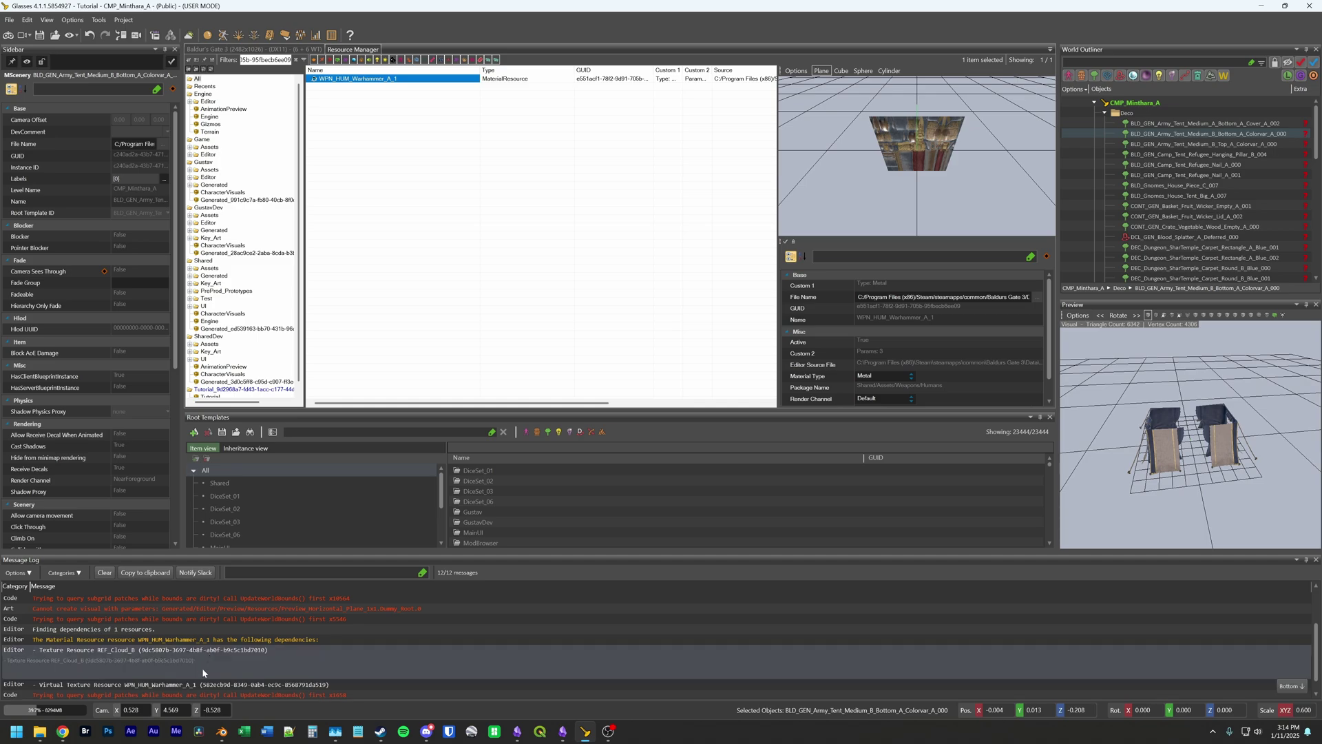
scroll(4, 670, up, 1)
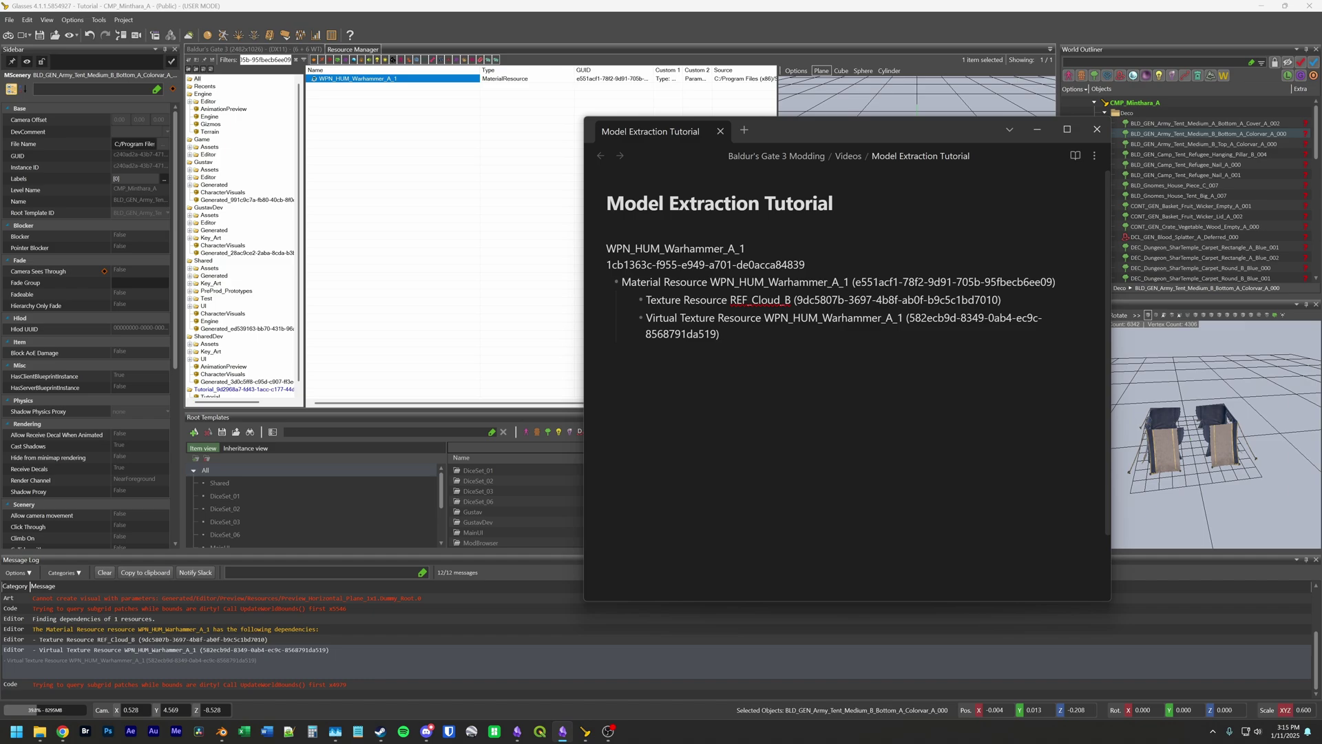
Step: Copy the name REF_Cloud_B from the note, filter the toolkit's resources by it and select that texture
double_click(778, 300)
click(791, 301)
key(ctrl+shift+Left)
key(ctrl+c)
click(454, 228)
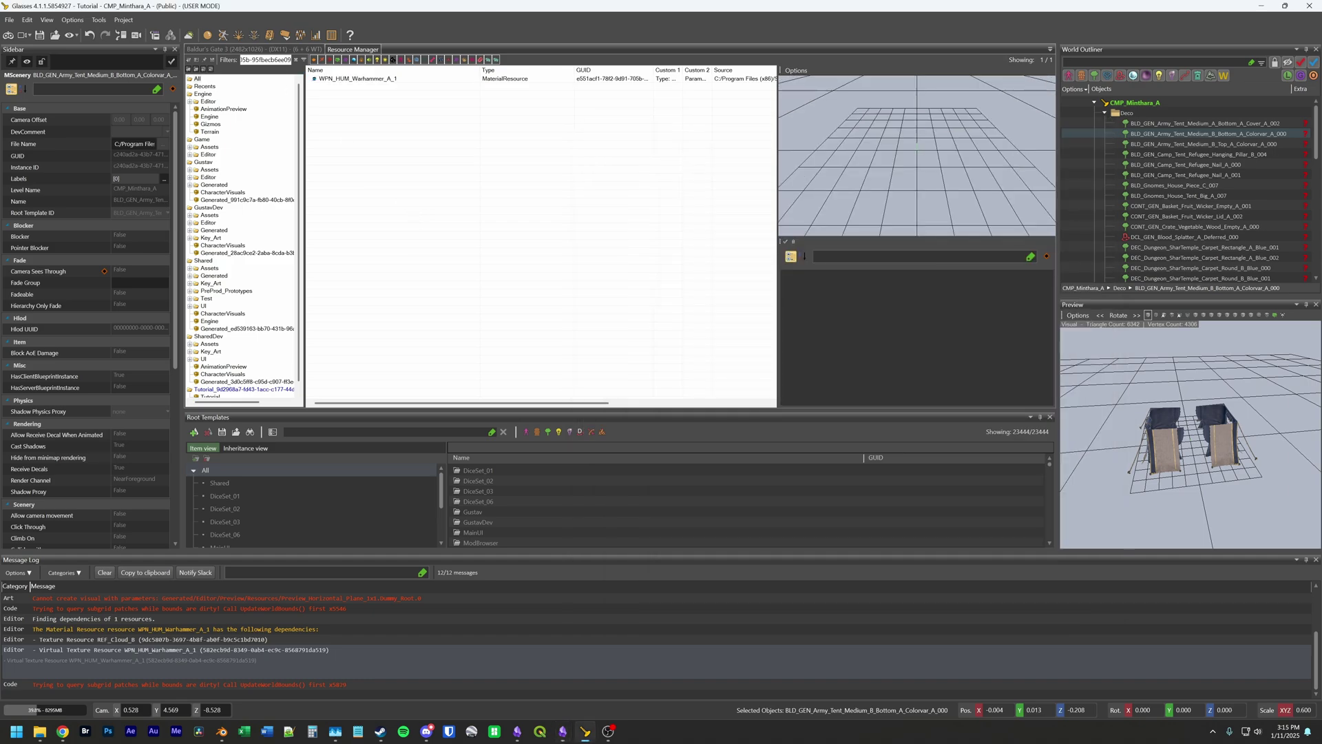
click(296, 60)
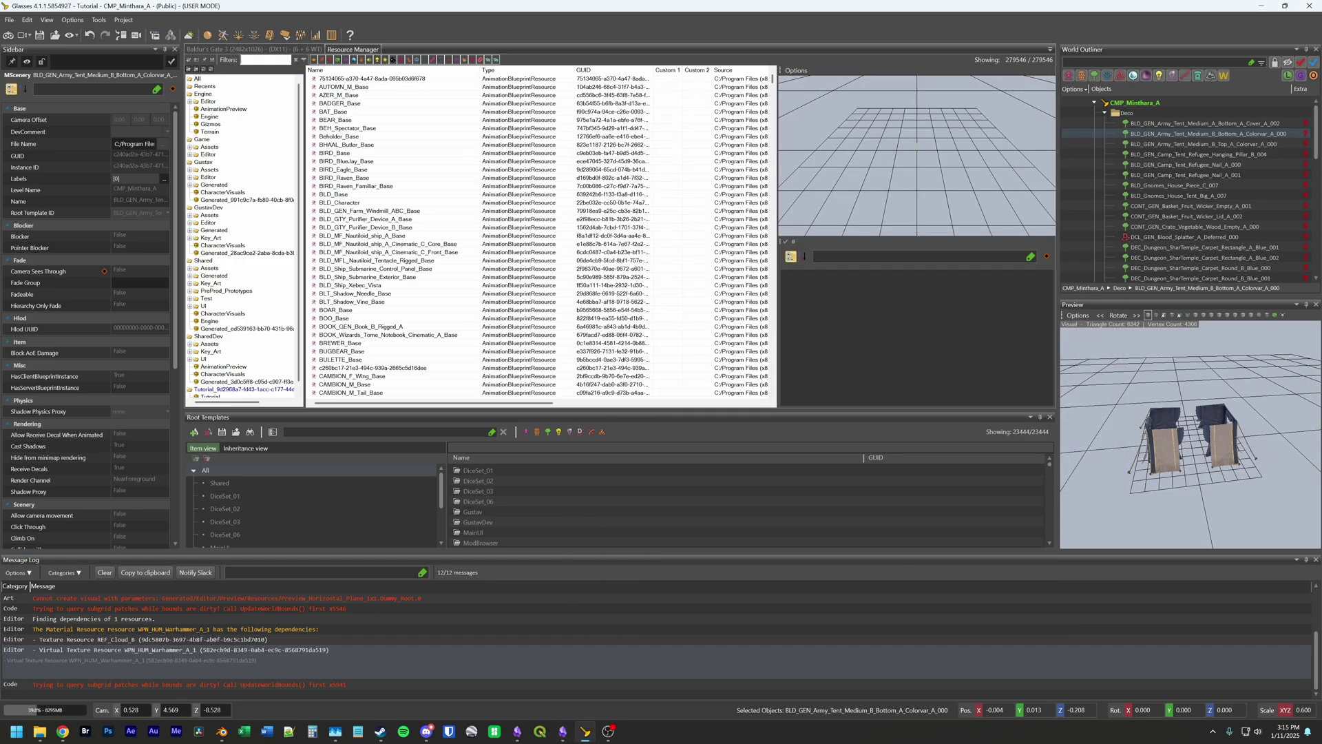
key(ctrl+v)
click(359, 80)
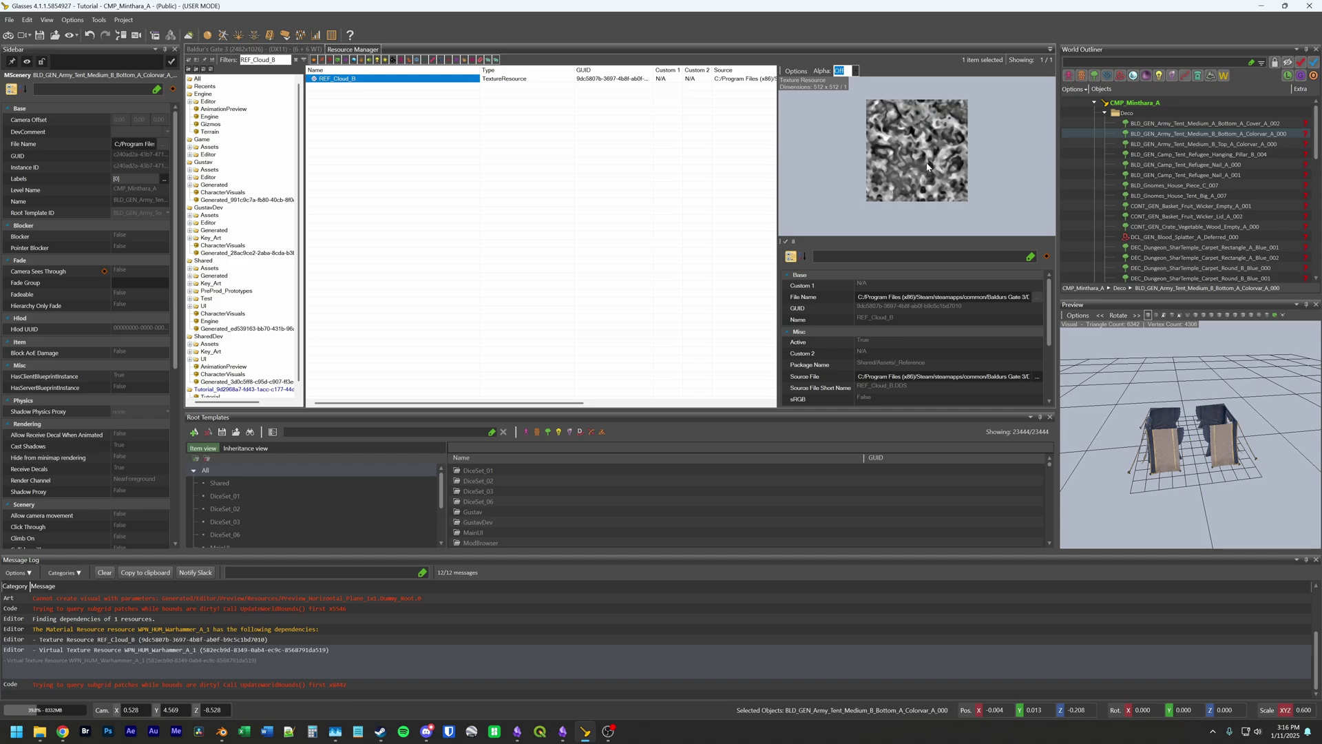
Step: Filter the resources by the virtual texture's name from the note, WPN_HUM_Warhammer_A_1, and inspect the VirtualTextureResource's texture layers
key(alt+Tab)
click(762, 319)
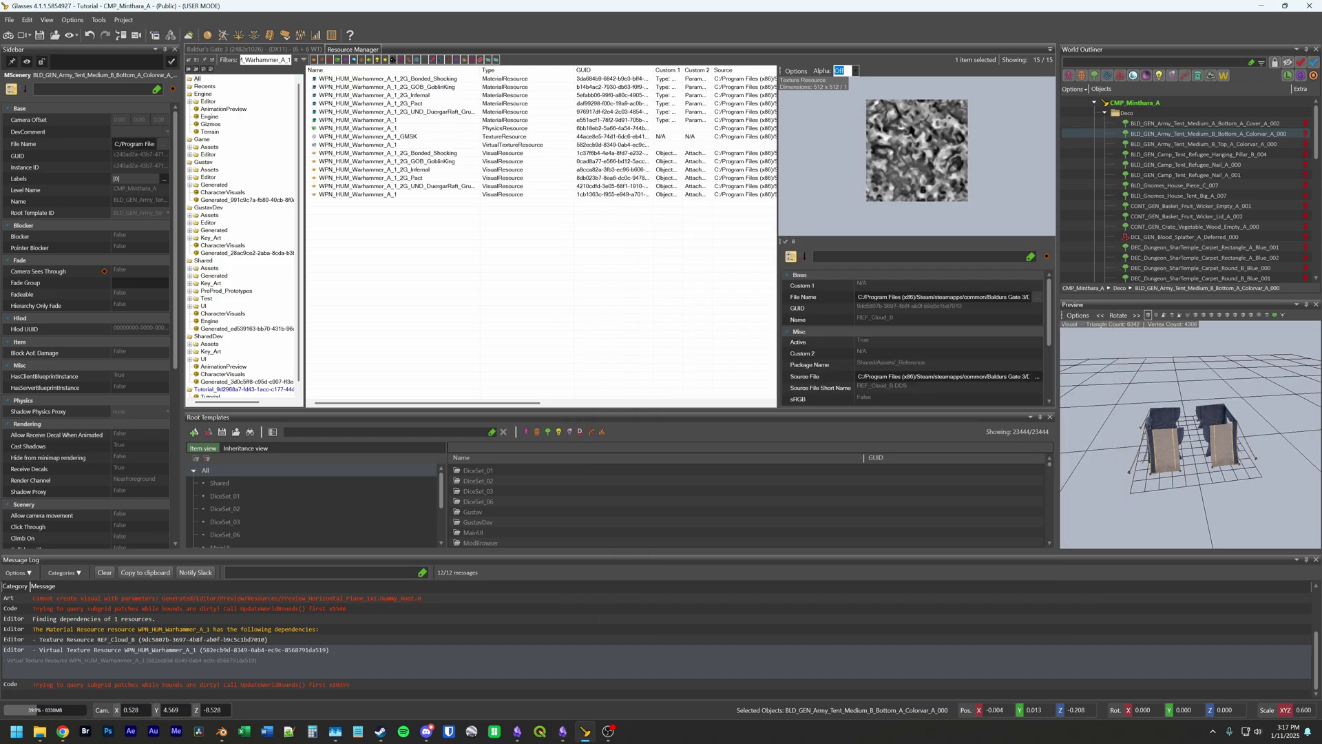
click(522, 146)
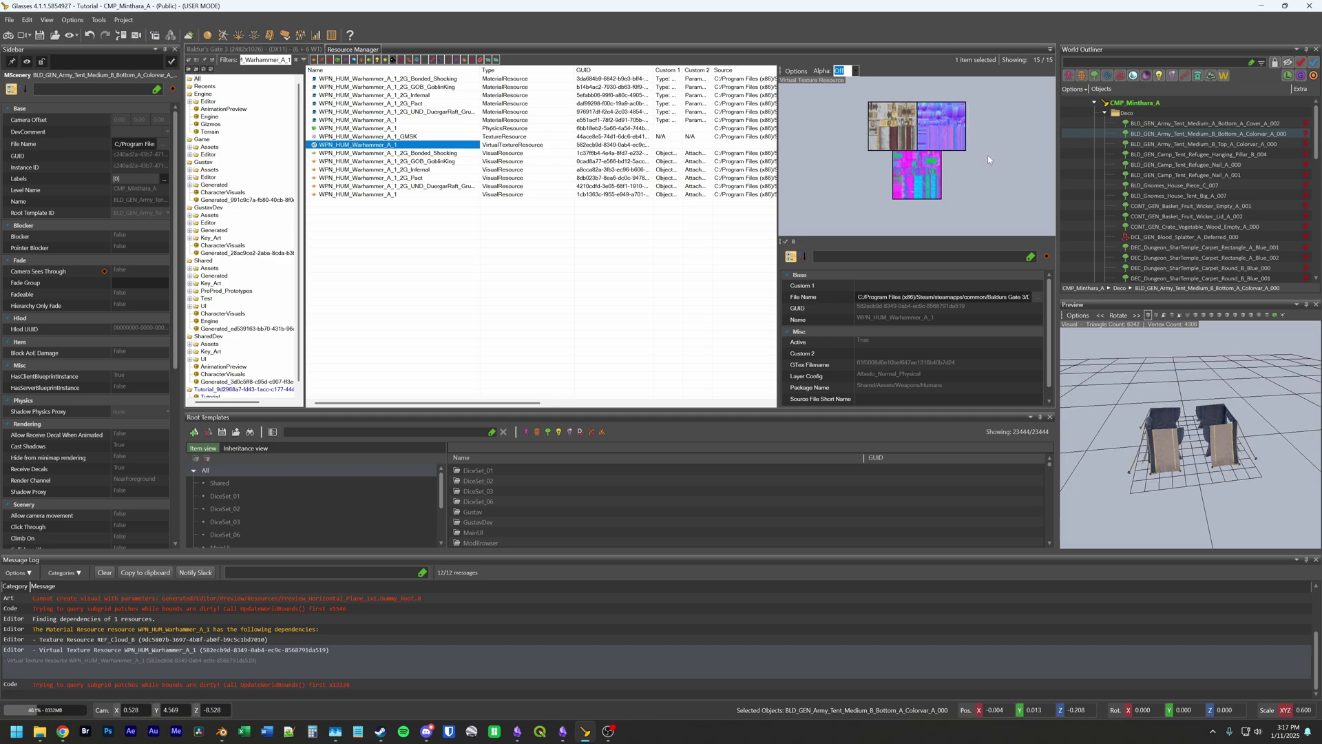
scroll(988, 161, up, 3)
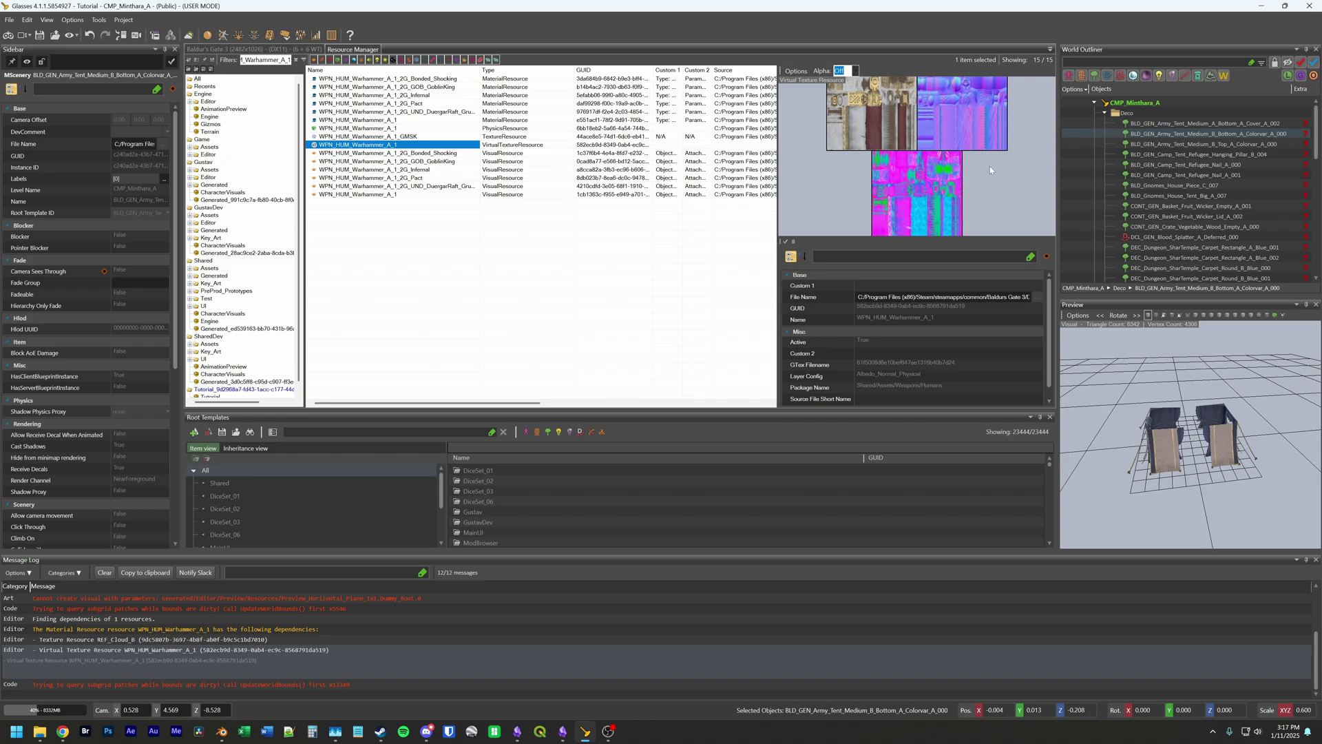
scroll(990, 166, down, 2)
middle_drag(924, 137, 923, 144)
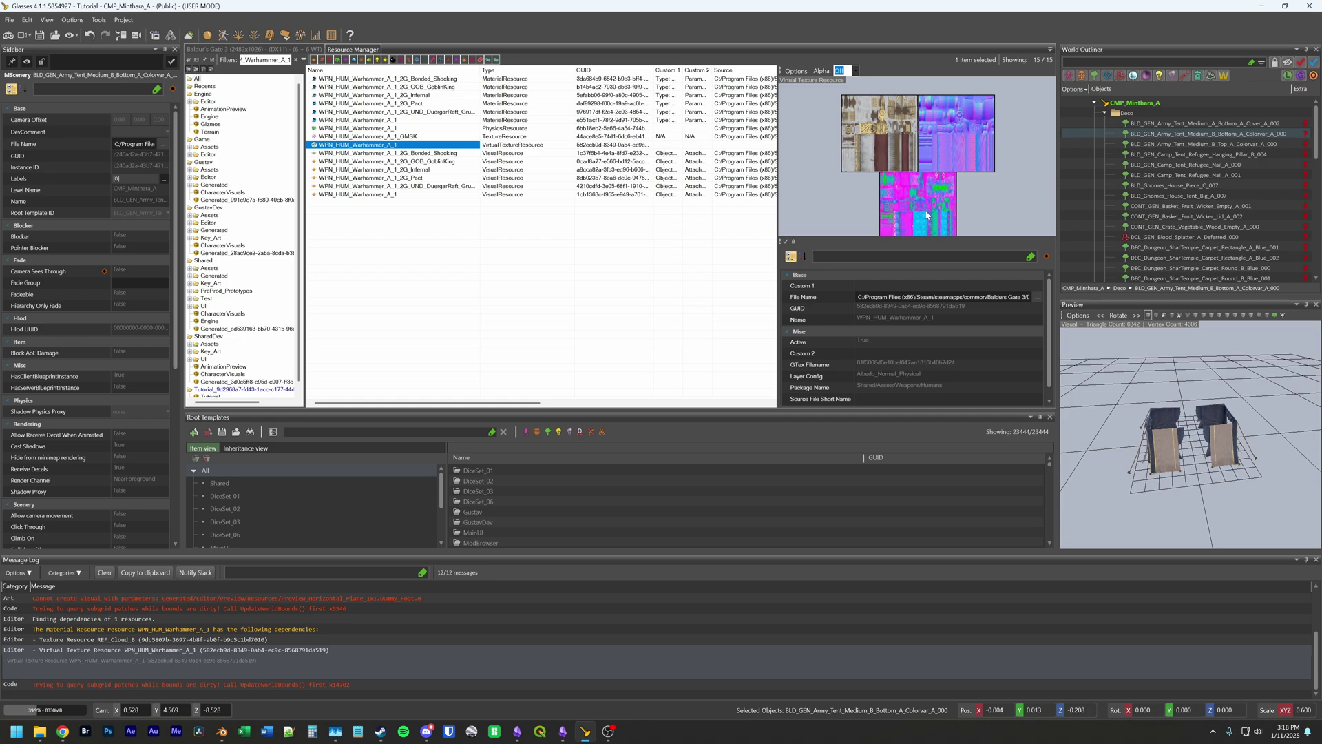
Step: Set the virtual texture preview's Alpha mode to On and inspect the texture layers
click(853, 74)
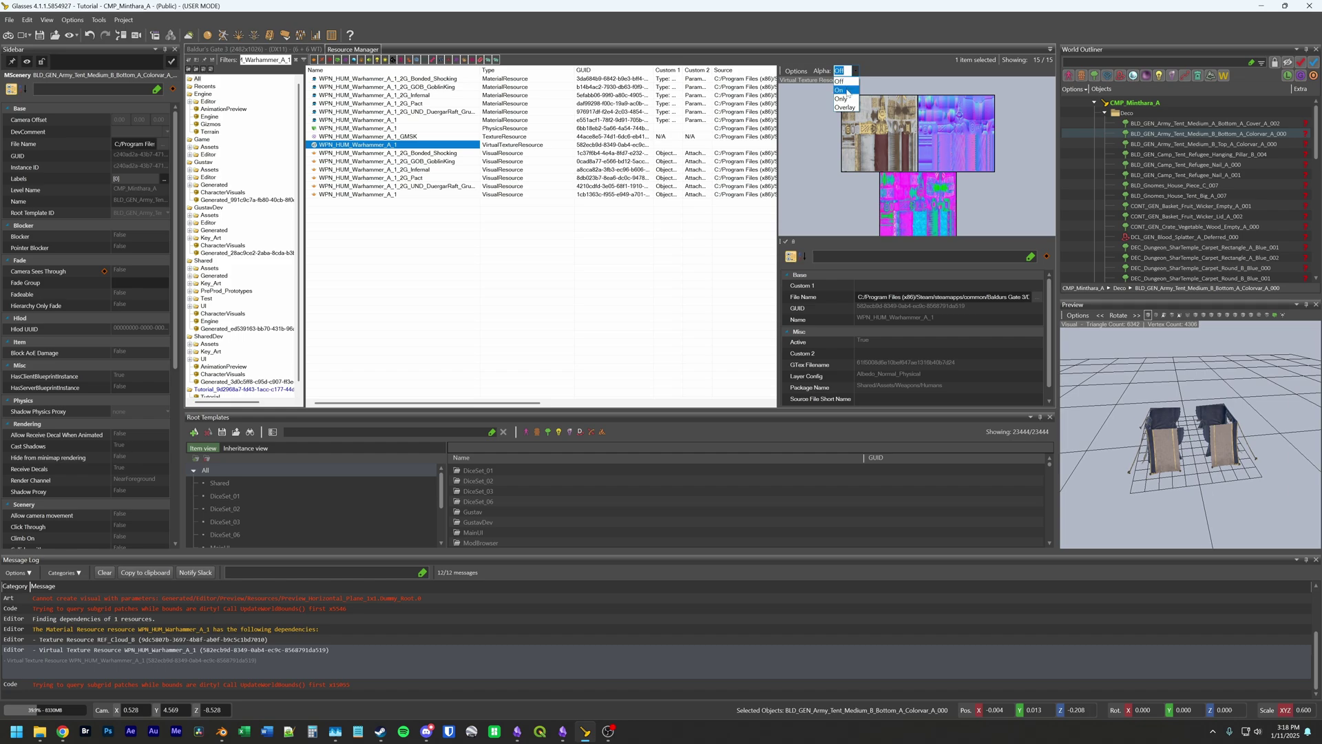
click(848, 91)
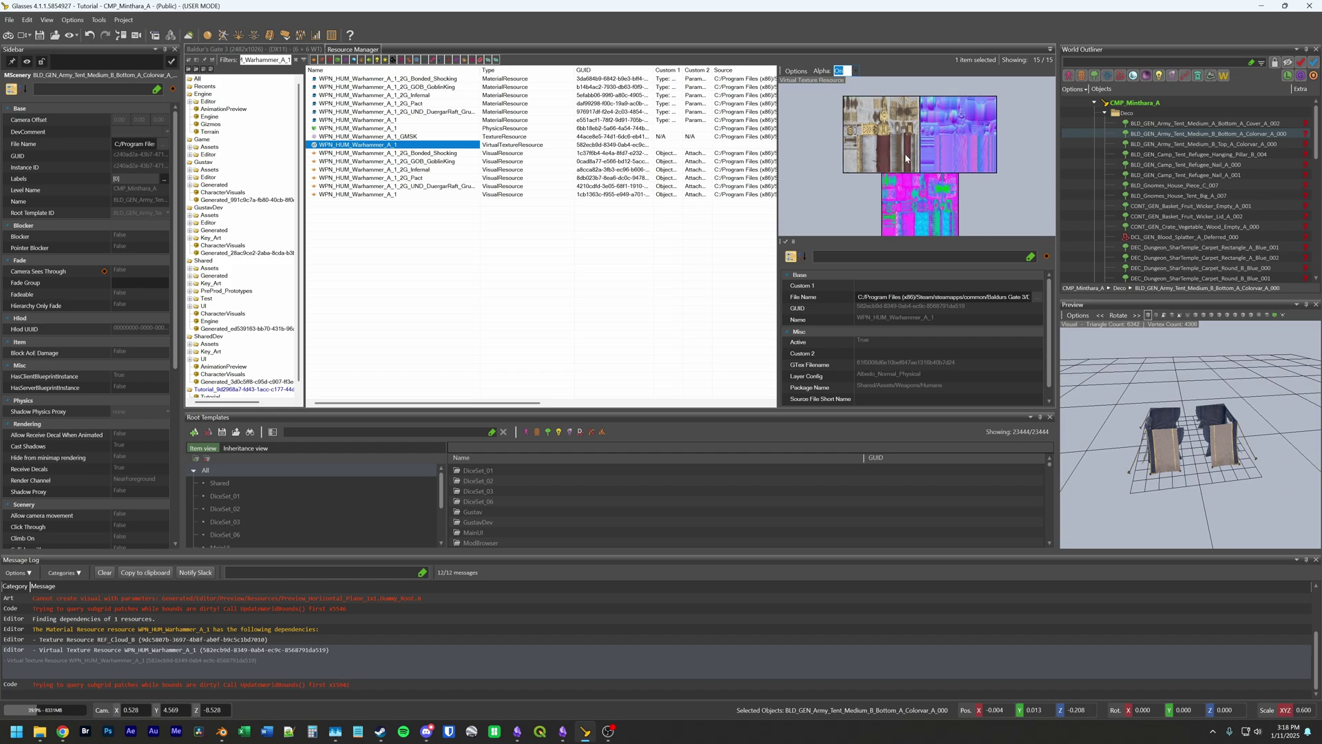
middle_drag(910, 156, 908, 161)
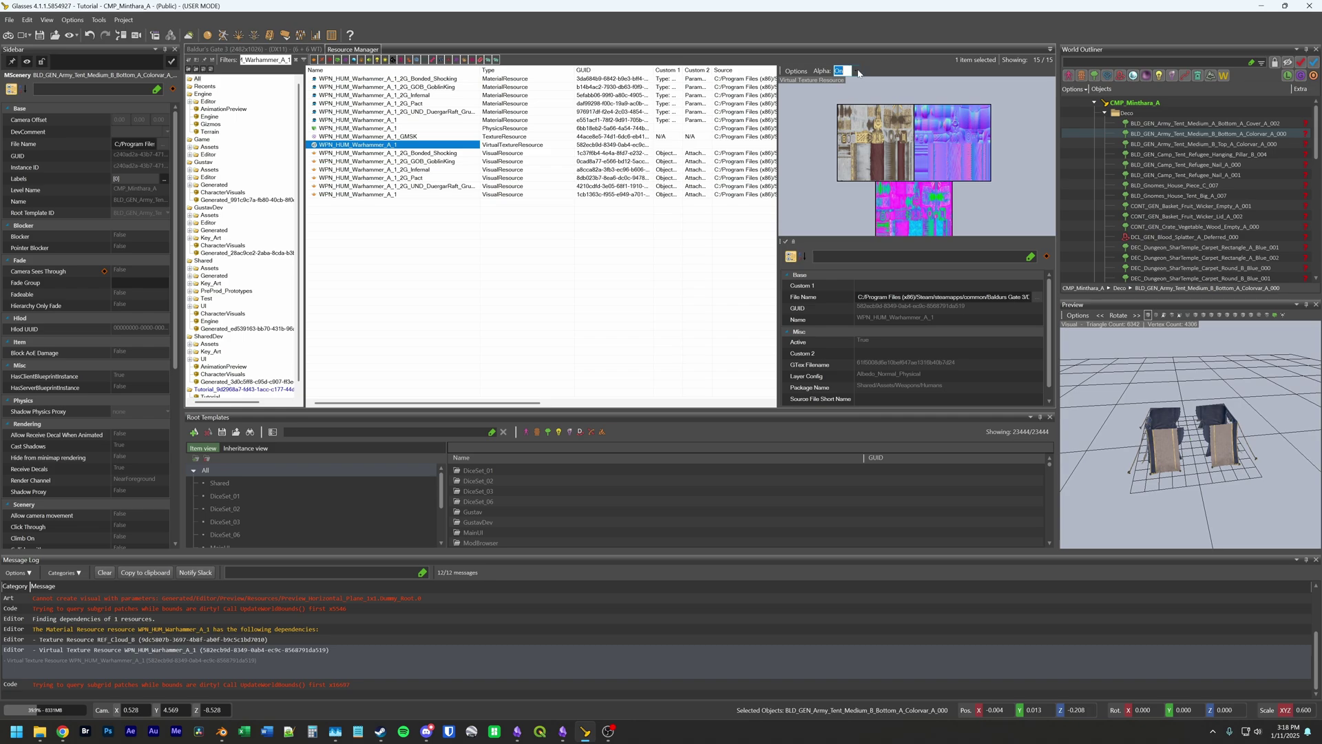
Step: Inspect the virtual texture's layers with the preview's Alpha mode set to Only, and return the mode to On
click(856, 71)
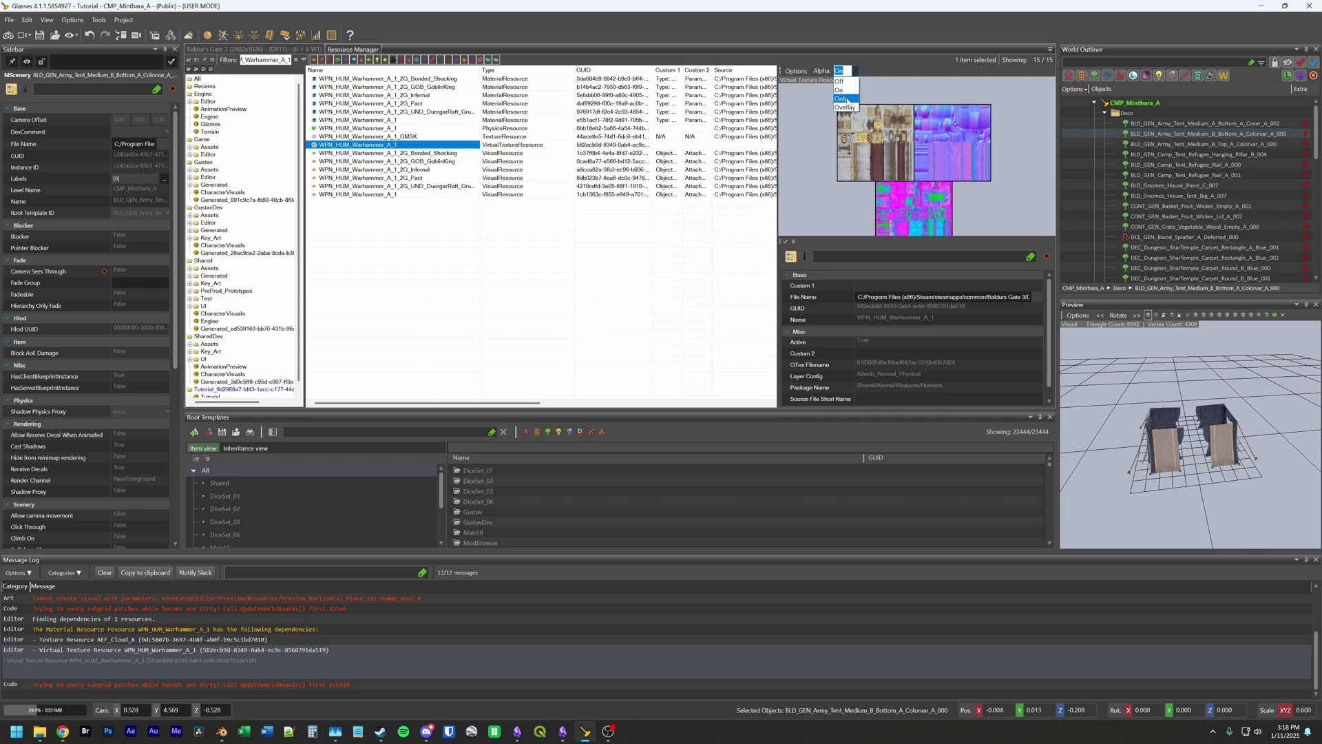
click(843, 99)
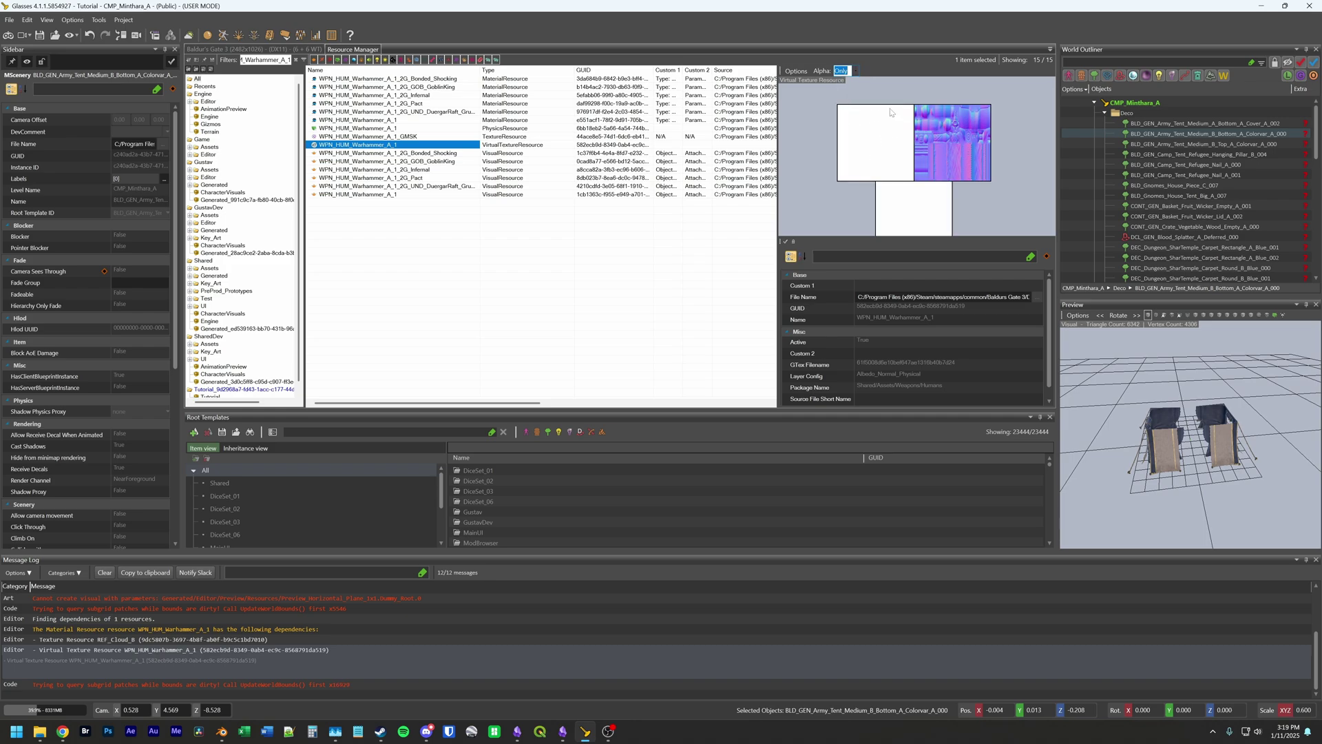
middle_drag(908, 198, 917, 195)
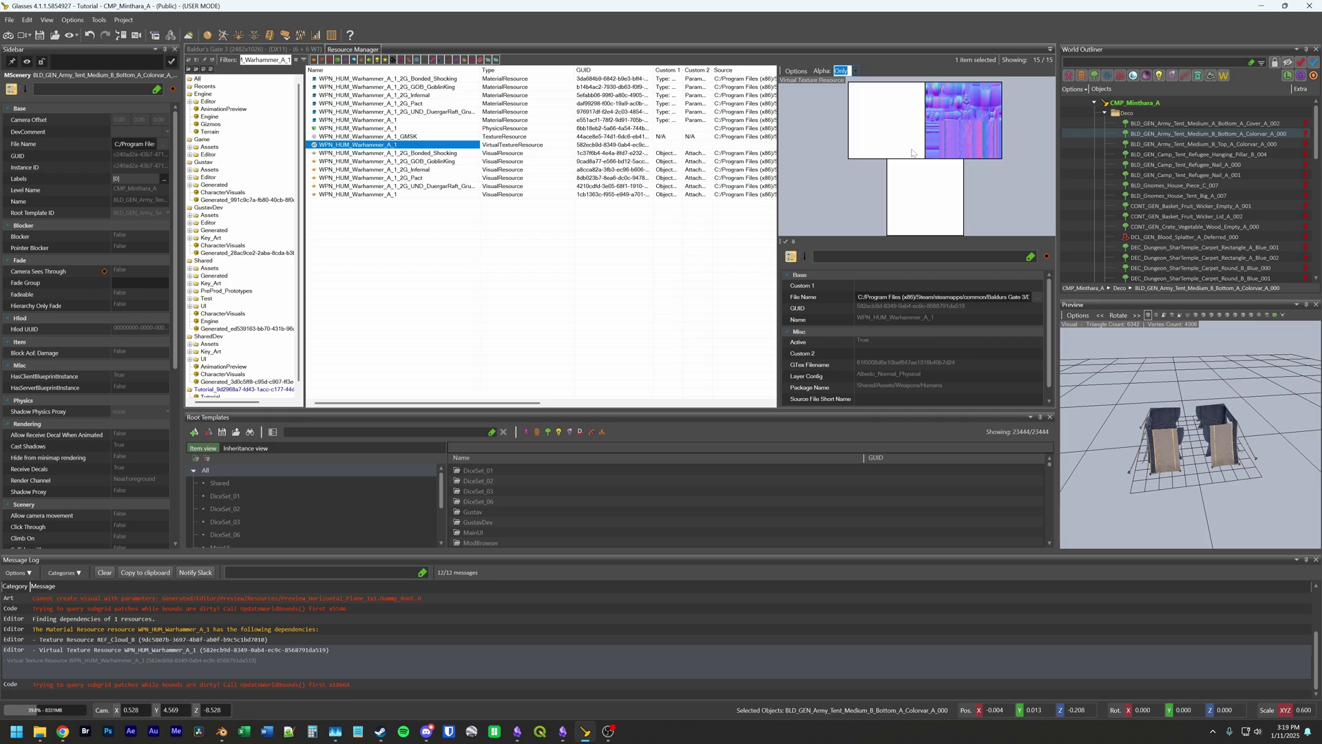
click(856, 70)
click(840, 91)
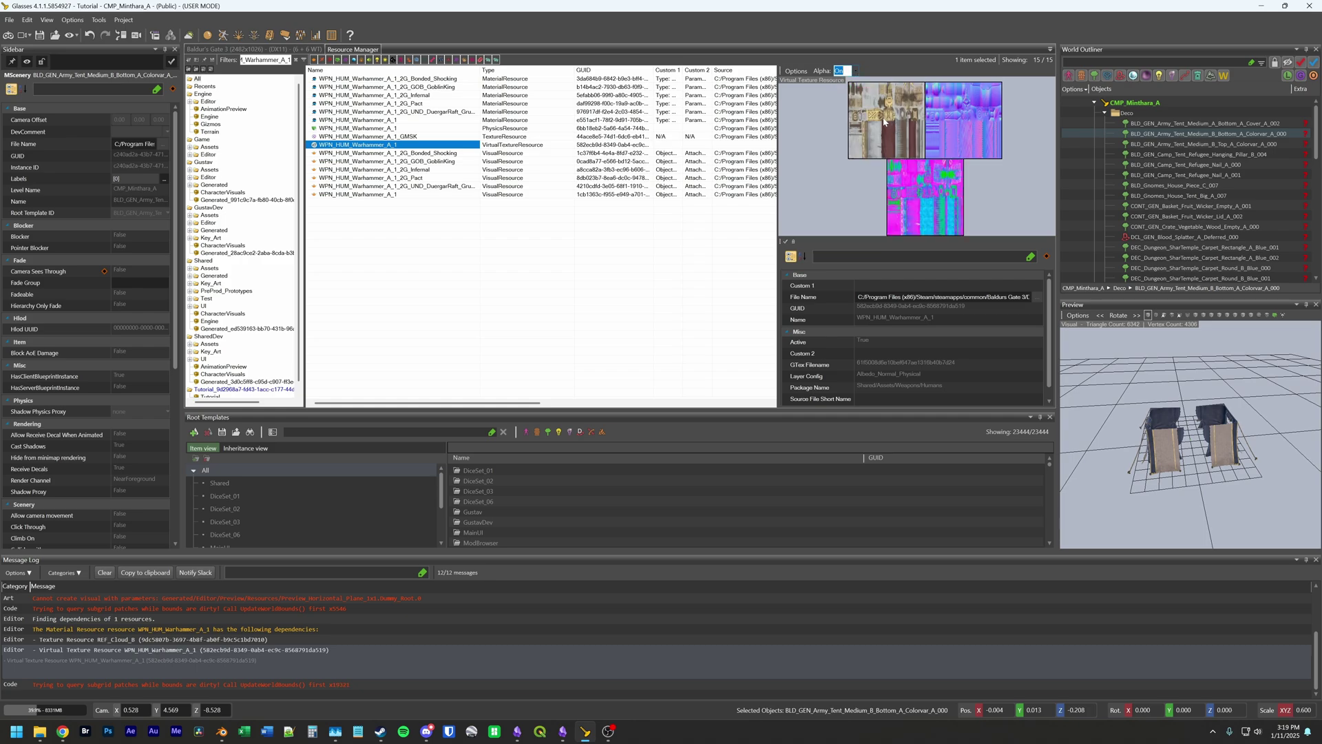
click(855, 72)
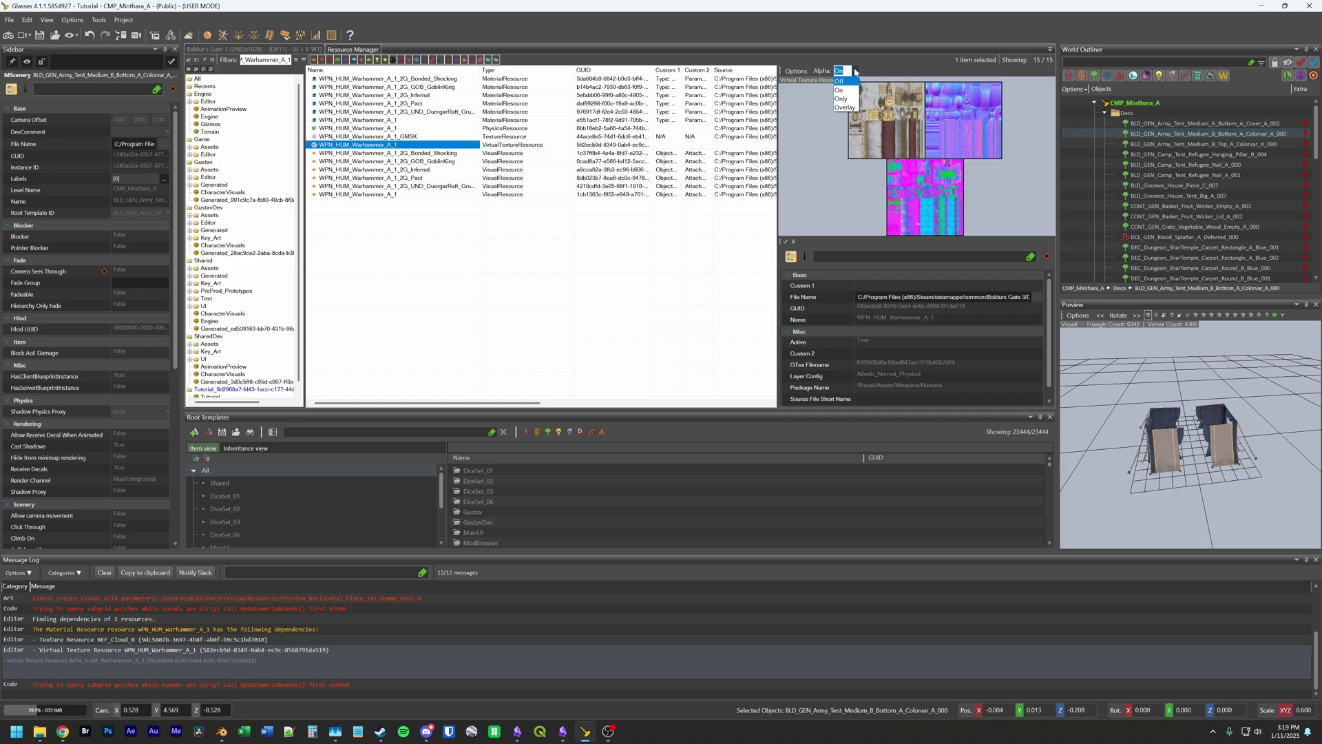
click(856, 73)
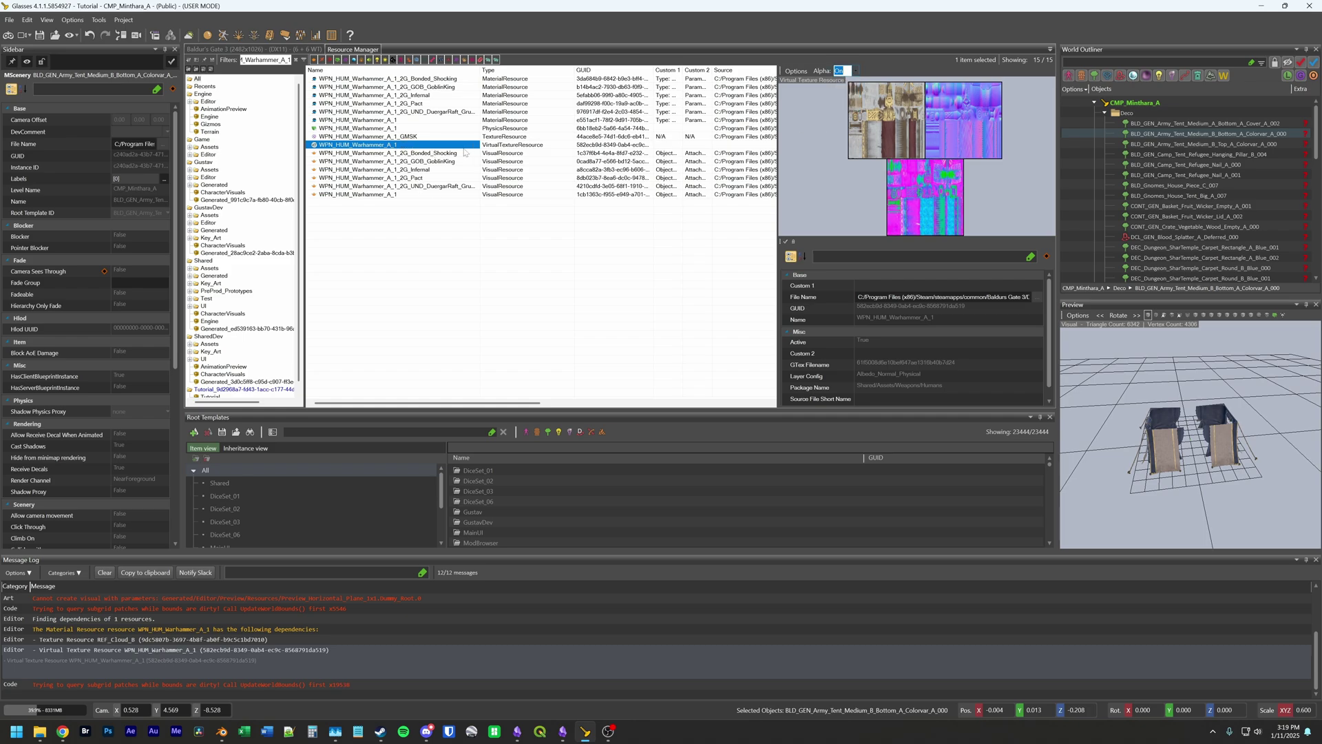
Step: Extract the WPN_HUM_Warhammer_A_1 virtual texture data into the Tutorial mod's Data folder
right_click(506, 148)
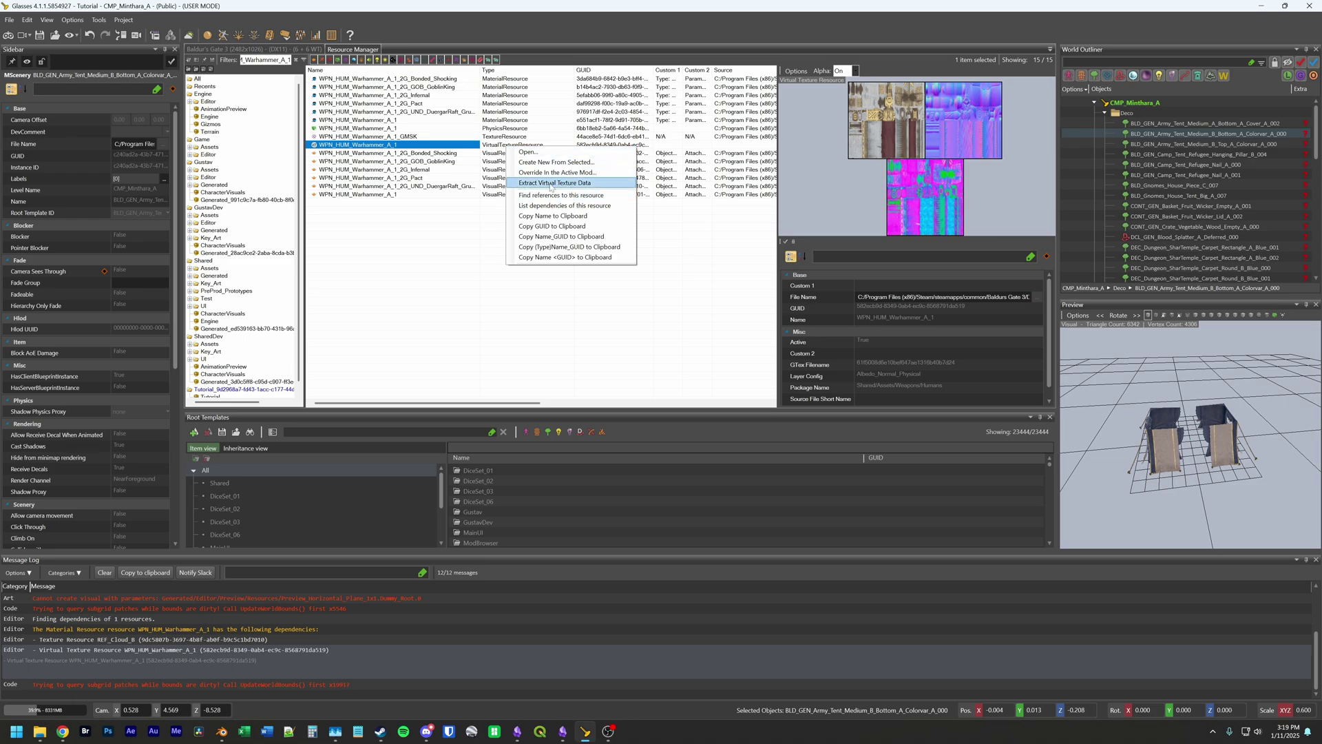
click(550, 183)
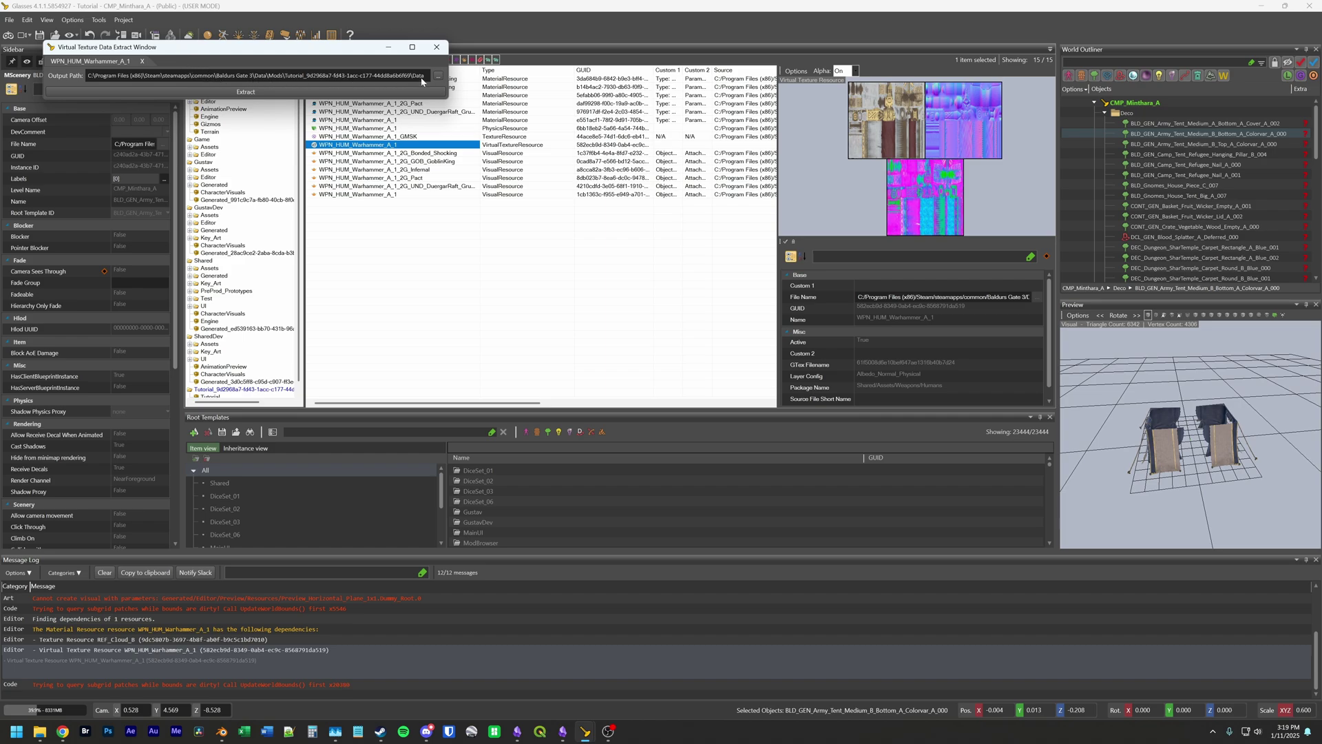
click(438, 76)
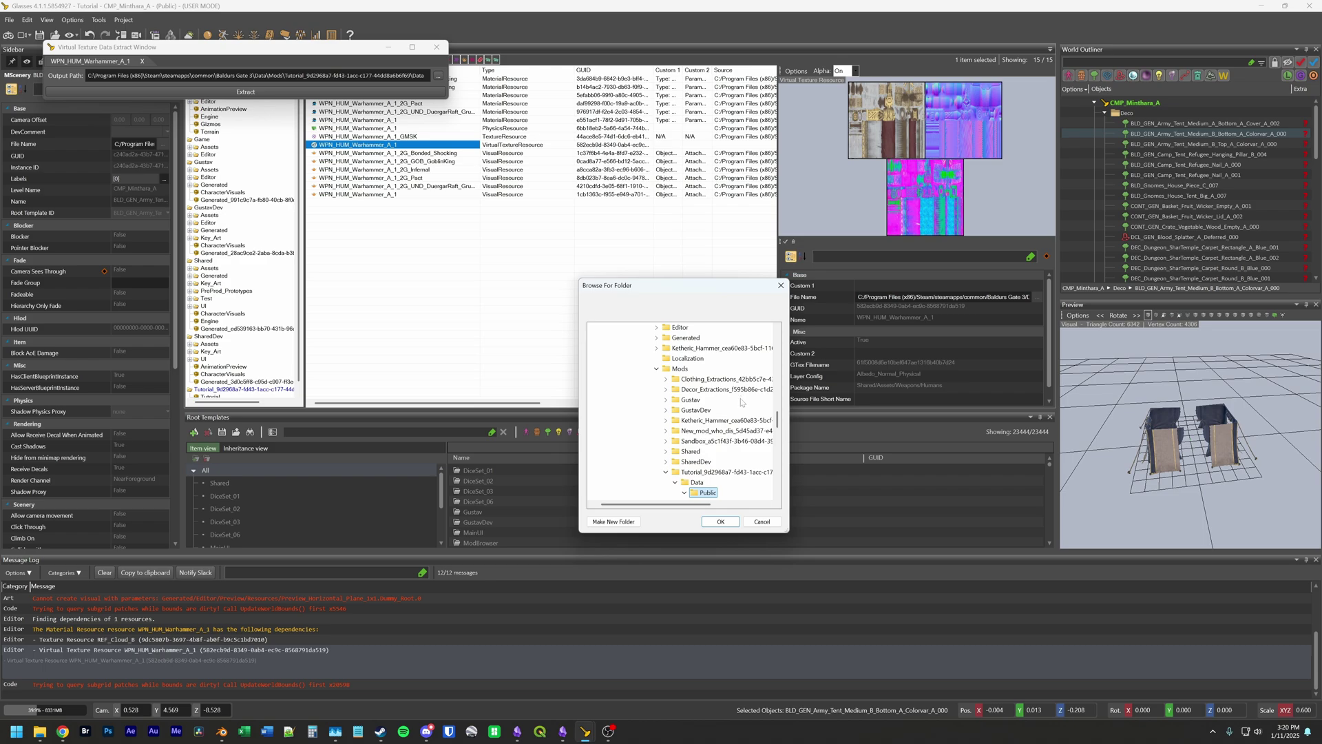
scroll(742, 403, up, 1)
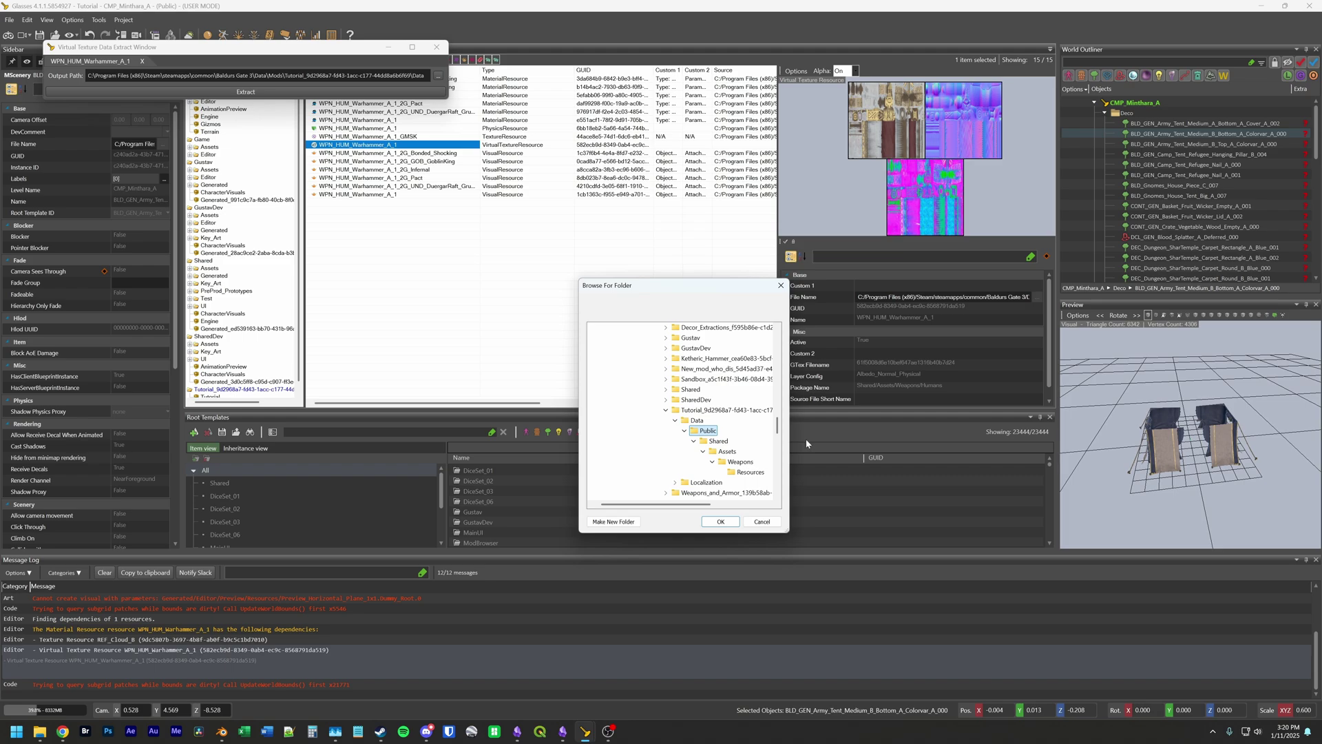
click(720, 522)
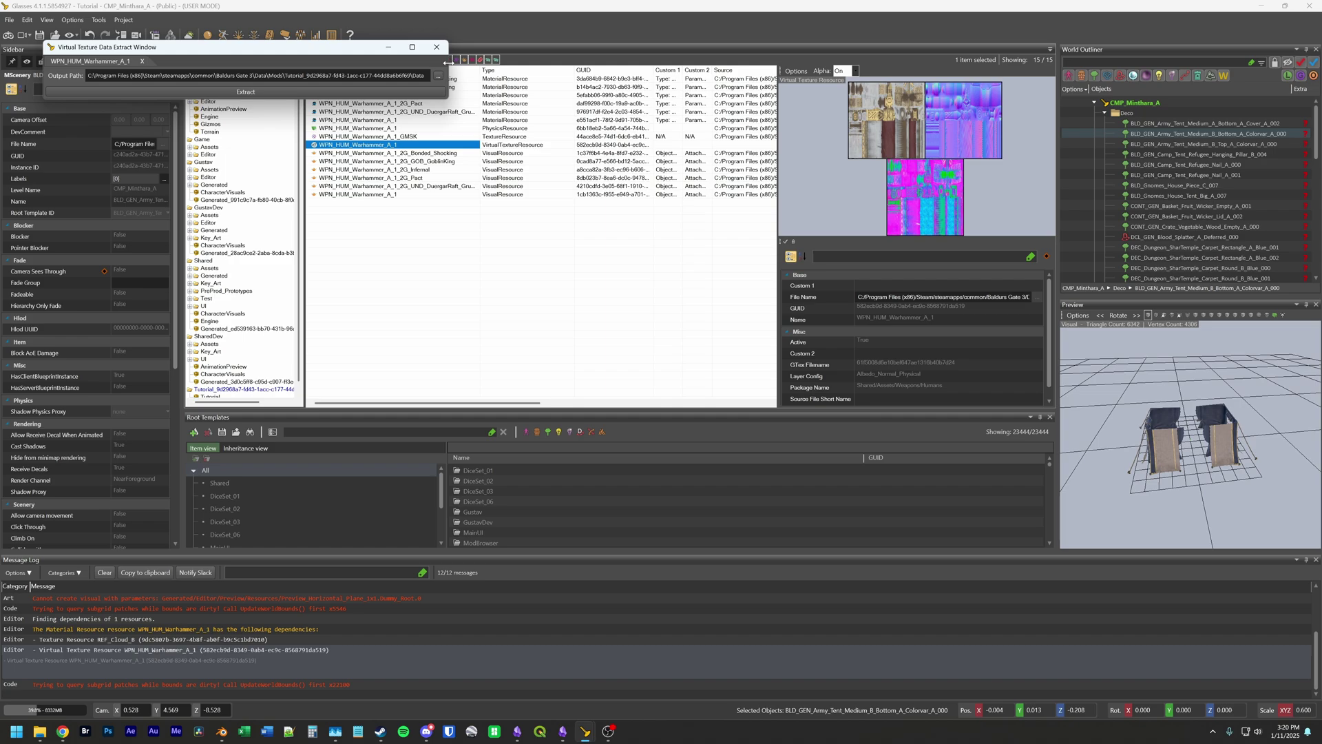
drag(448, 62, 525, 62)
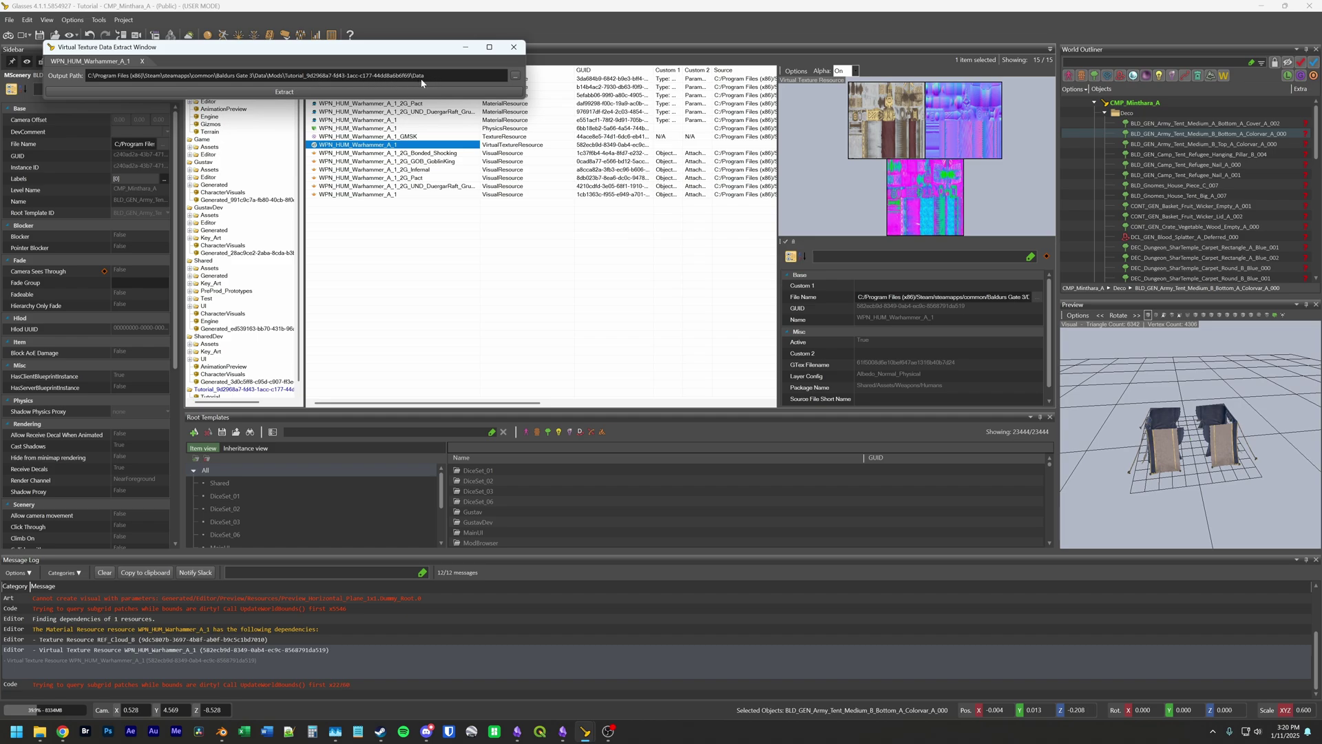
click(267, 95)
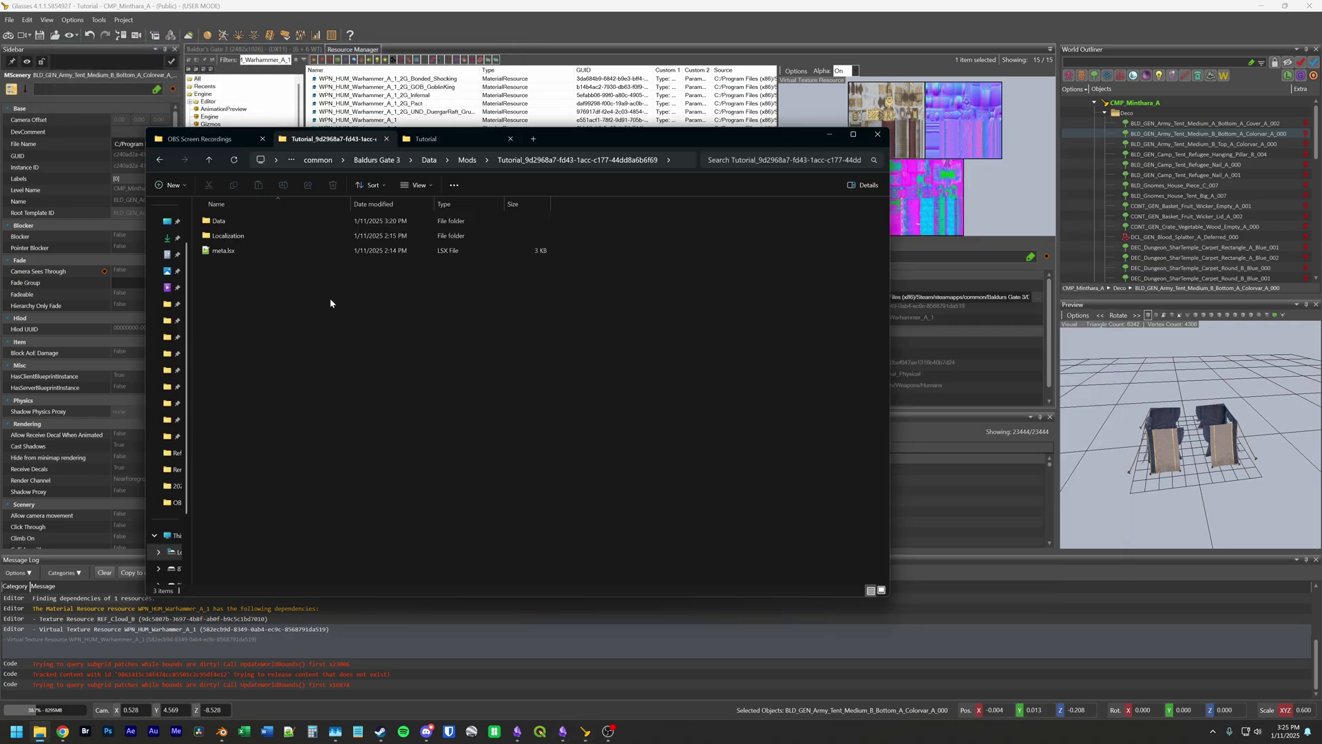
Step: Copy the extracted Albedo, Normal and Physical DDS files from the mod's Data folder into the Tutorial project's Maps folder
double_click(238, 220)
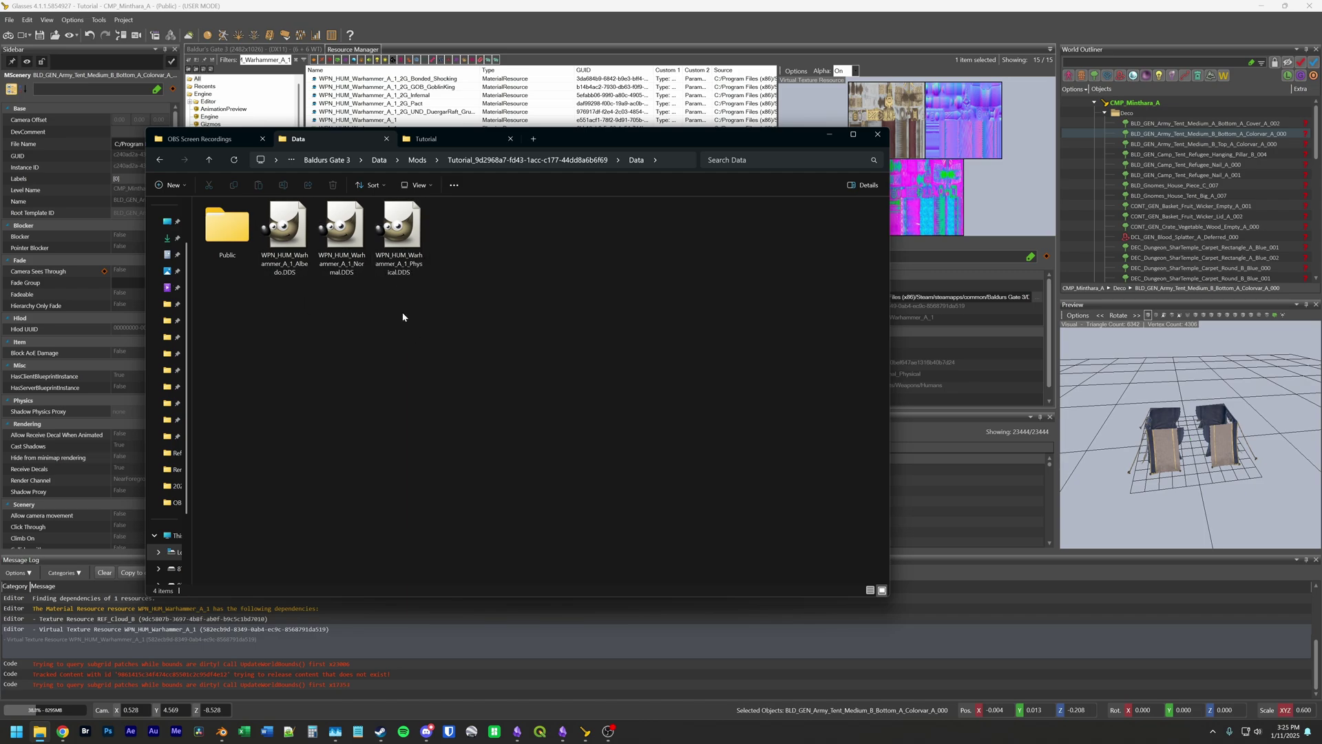
drag(414, 314, 295, 234)
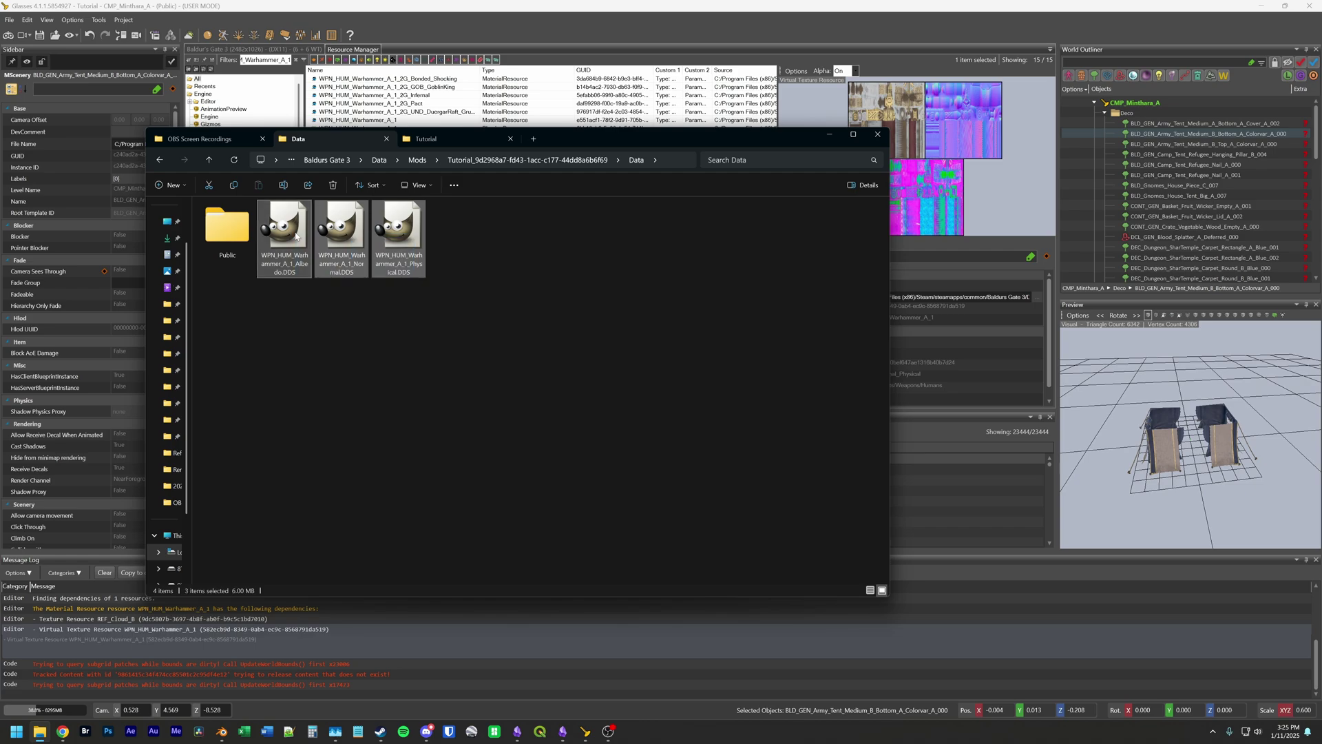
key(ctrl+c)
key(ctrl+Tab)
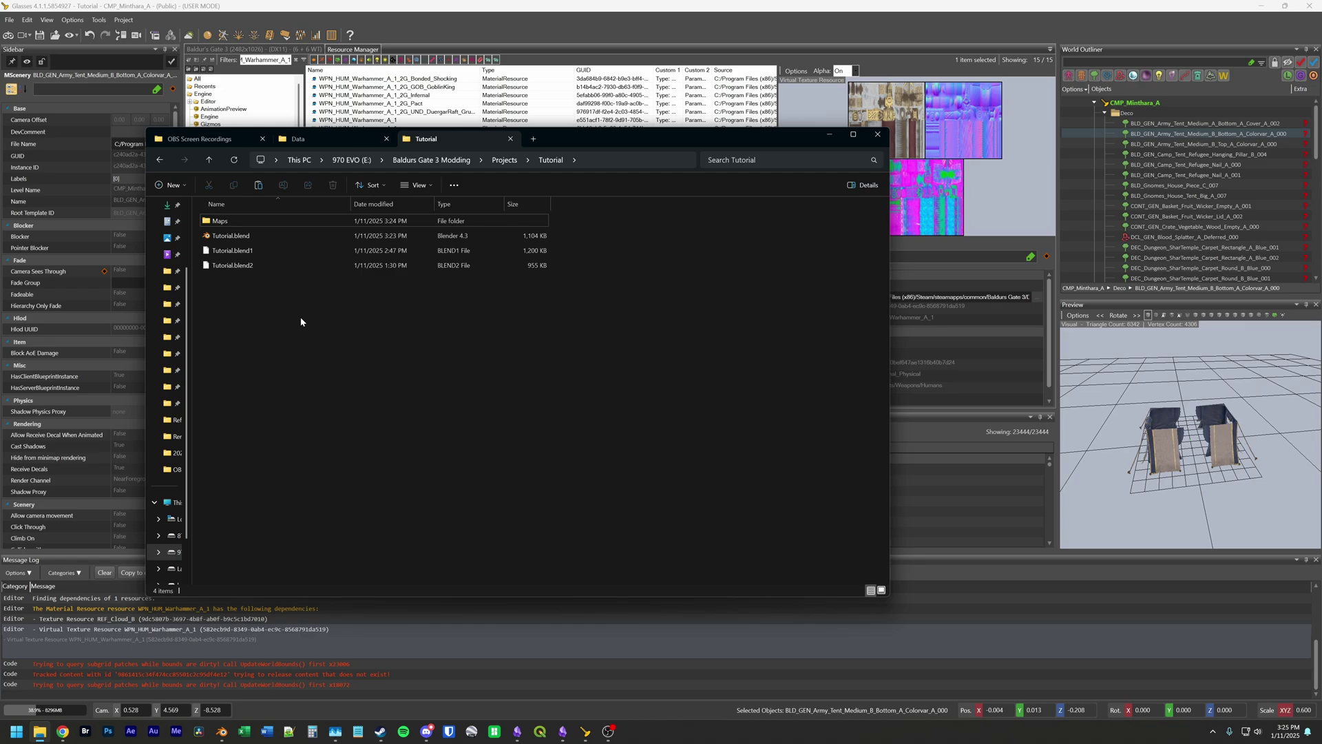
double_click(233, 222)
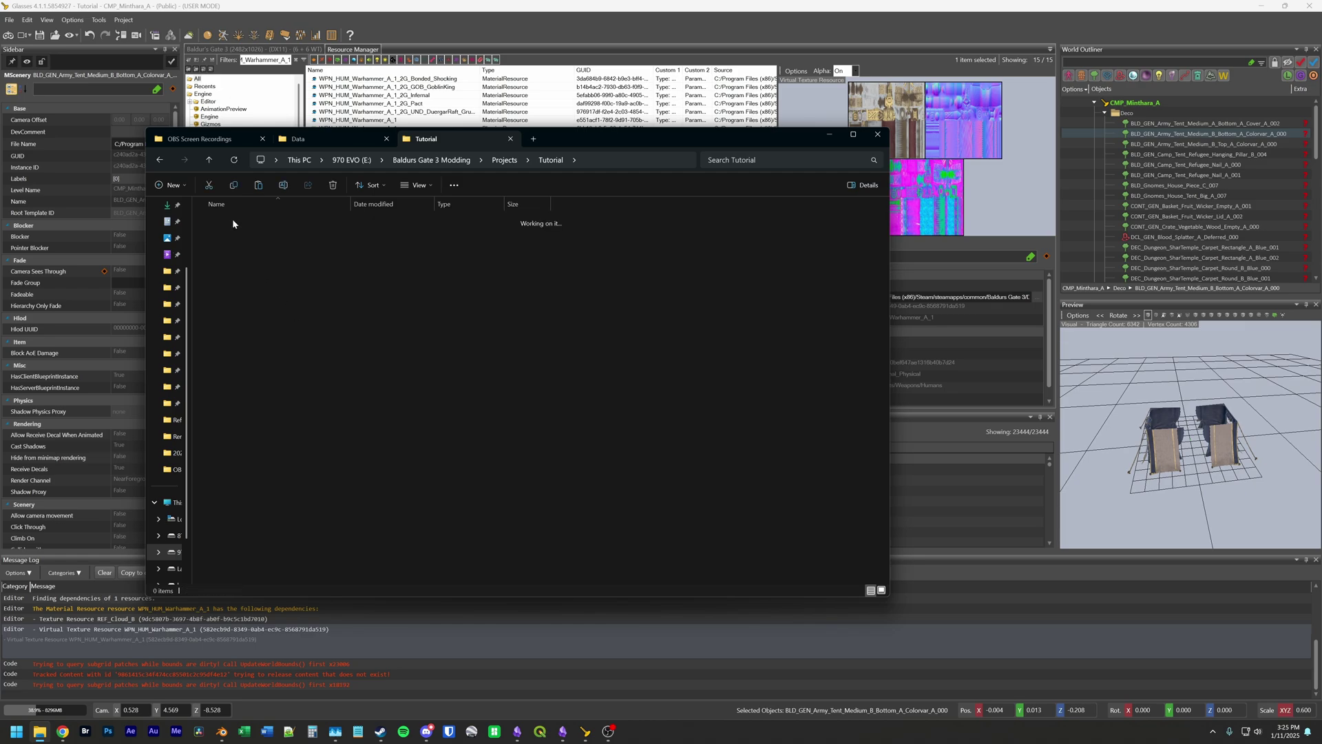
key(ctrl+v)
click(382, 335)
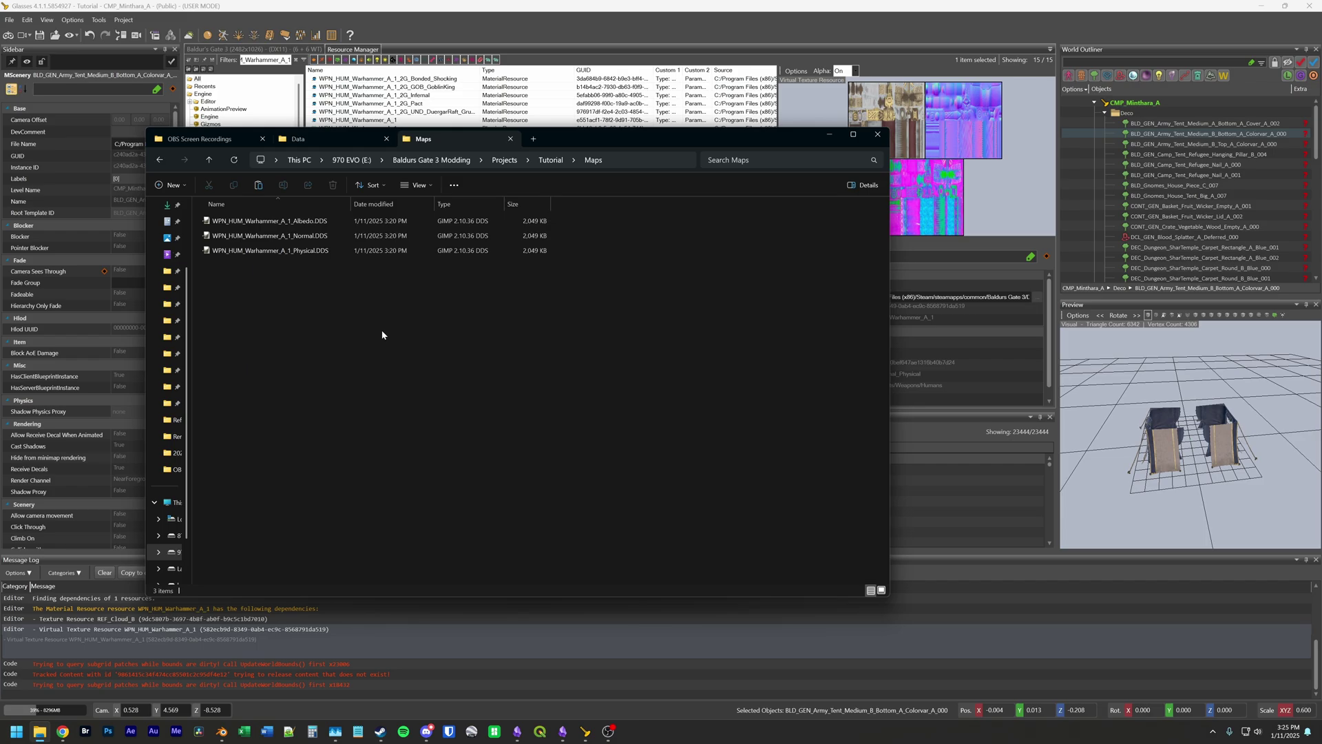
Step: Switch to Blender and point the Shading workspace's file browser at the blend file's folder with the path //
key(alt+Tab)
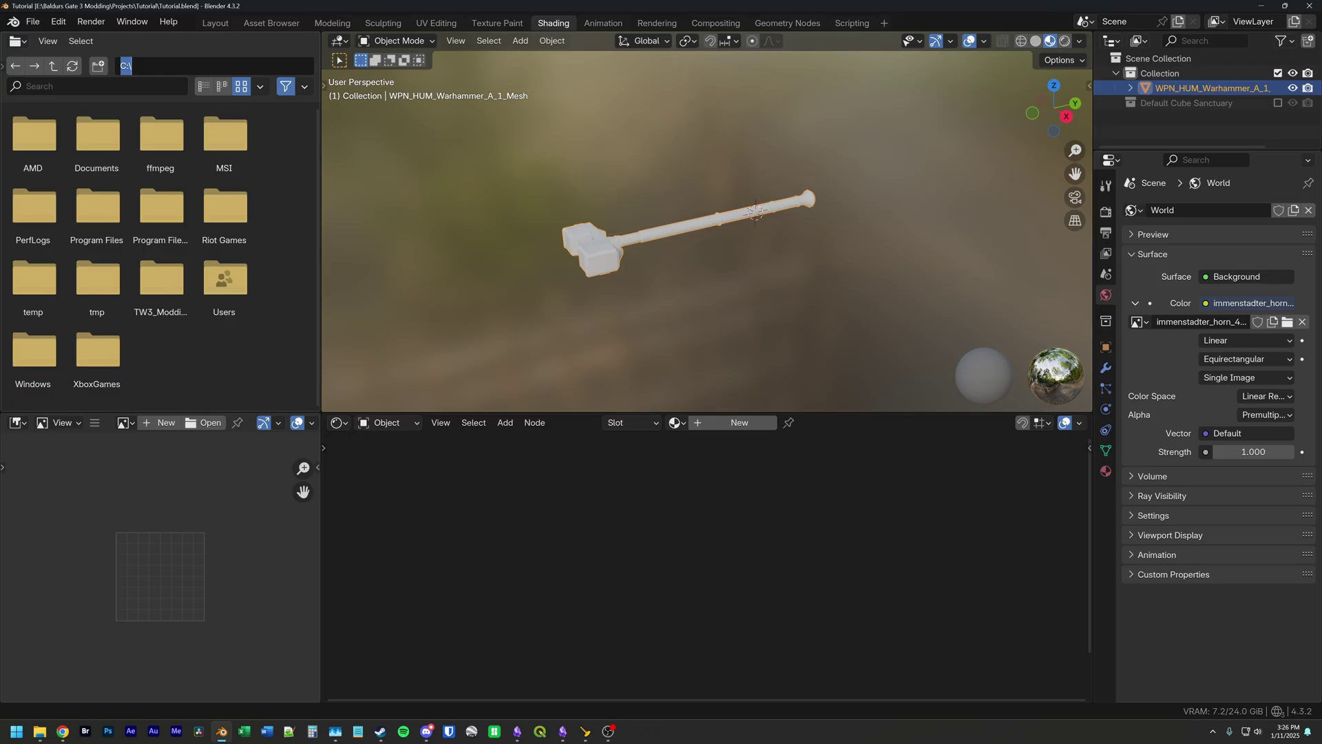
text(//)
key(Return)
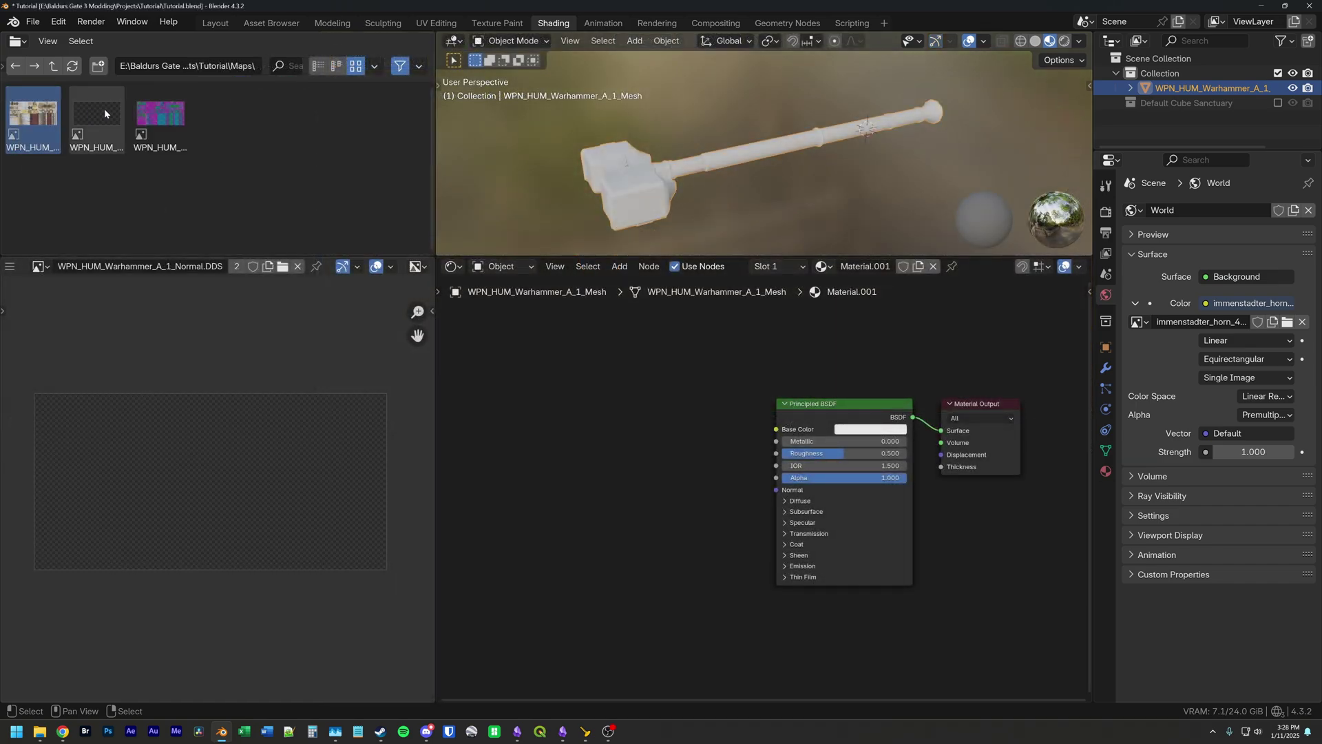
Step: Load the Normal and Physical DDS textures into the Image Editor and examine the Physical map up close
click(155, 120)
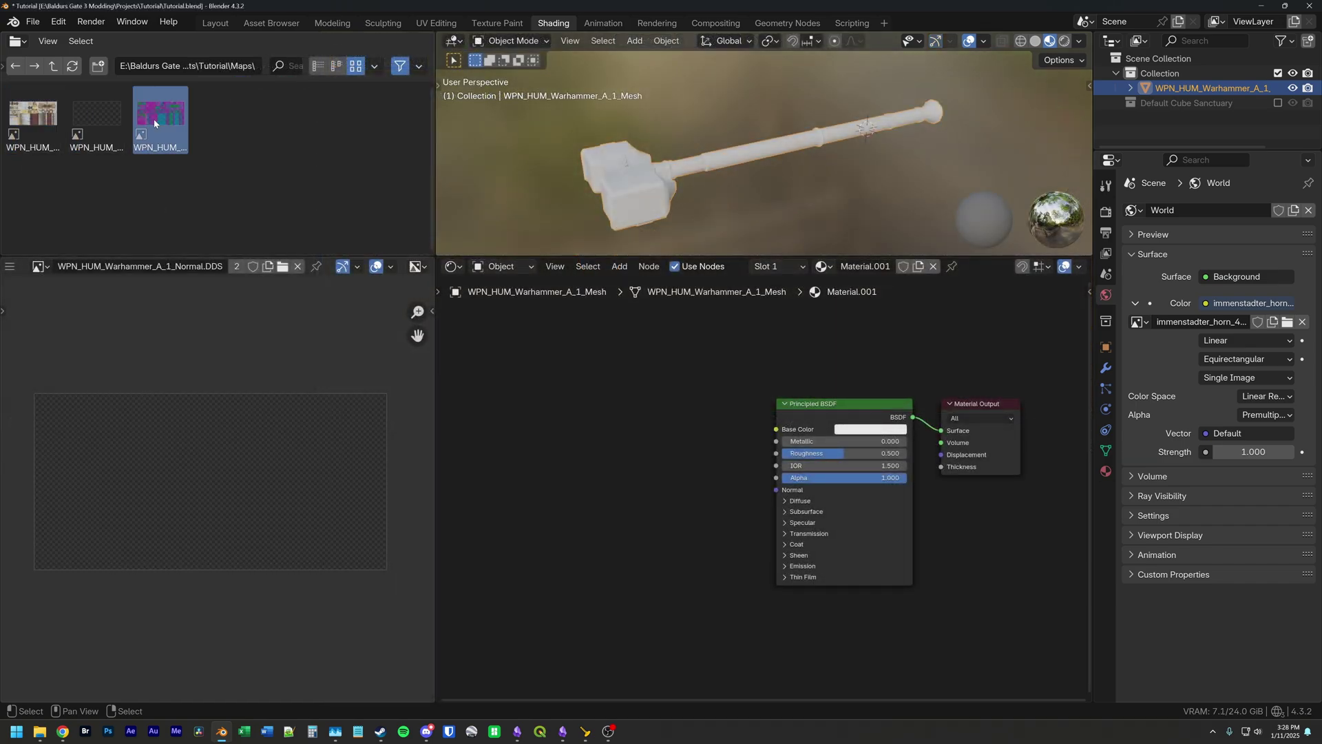
click(97, 124)
drag(97, 127, 207, 489)
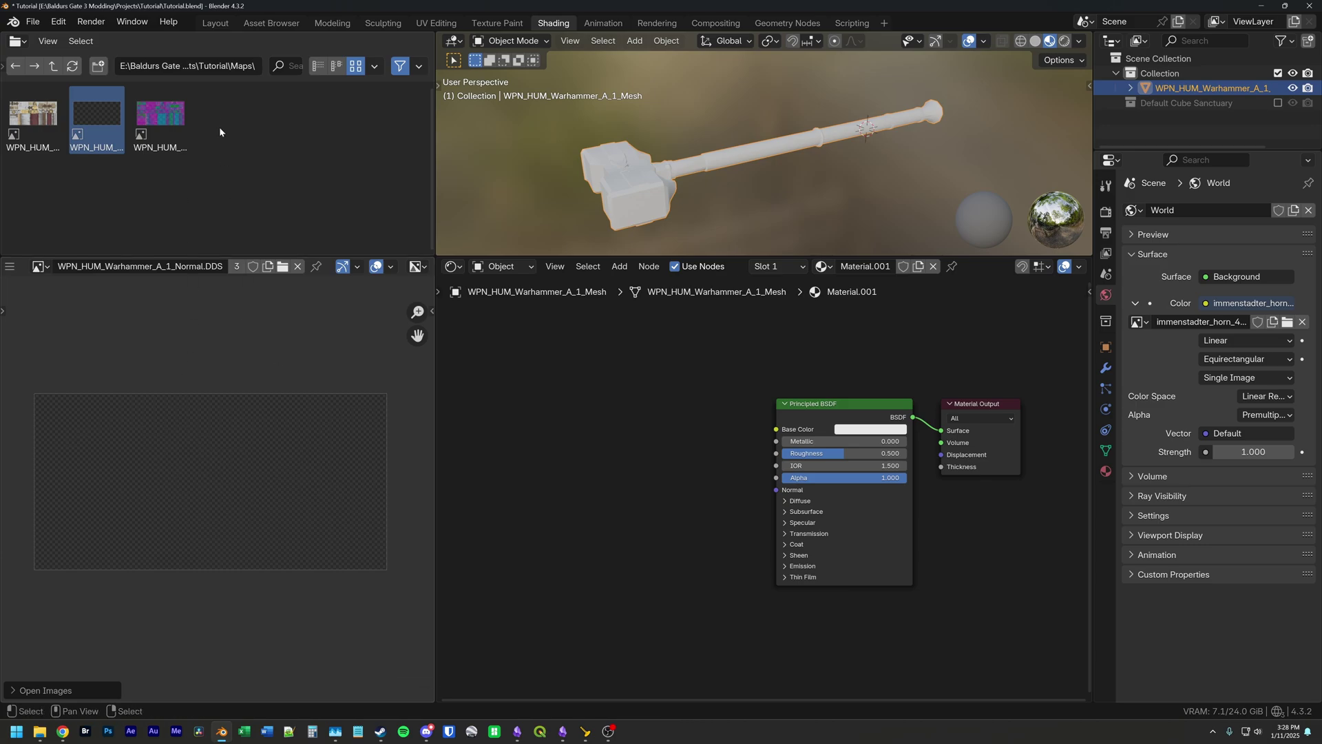
drag(159, 117, 190, 468)
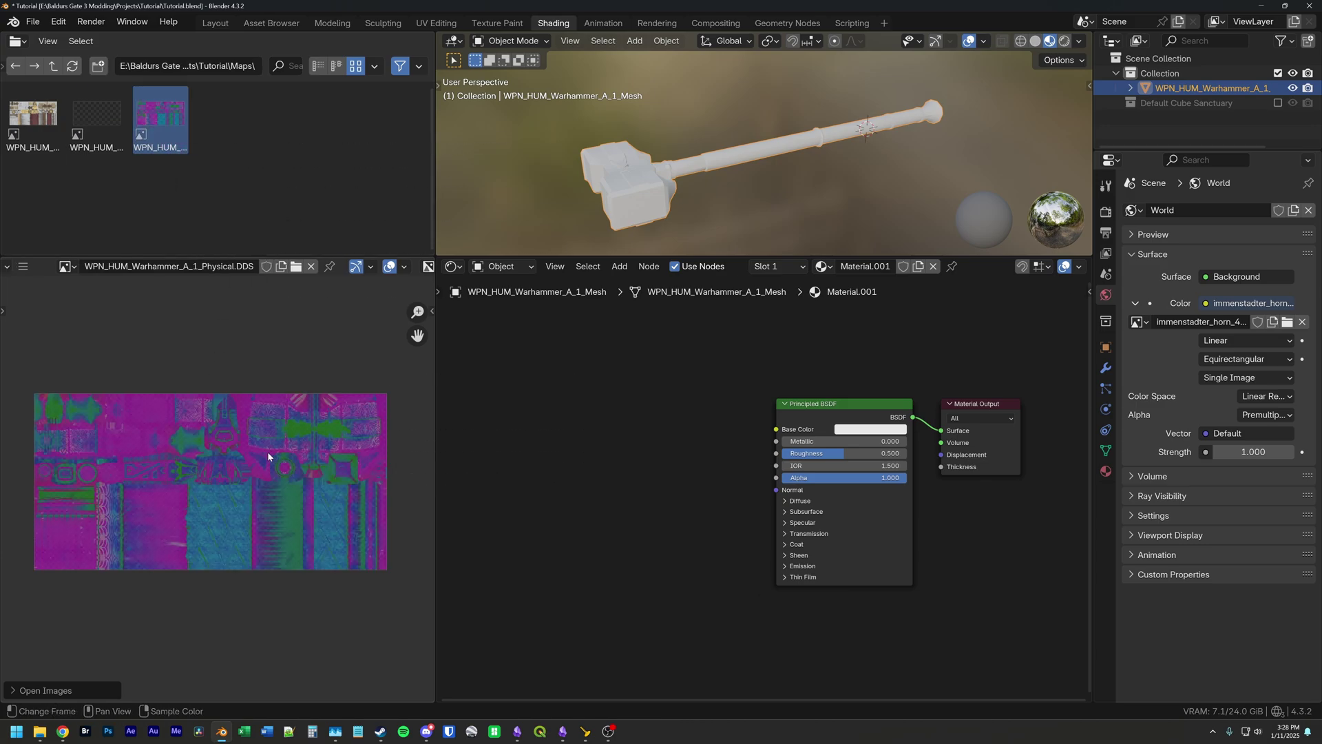
scroll(230, 482, up, 5)
scroll(227, 496, down, 4)
middle_drag(162, 486, 215, 500)
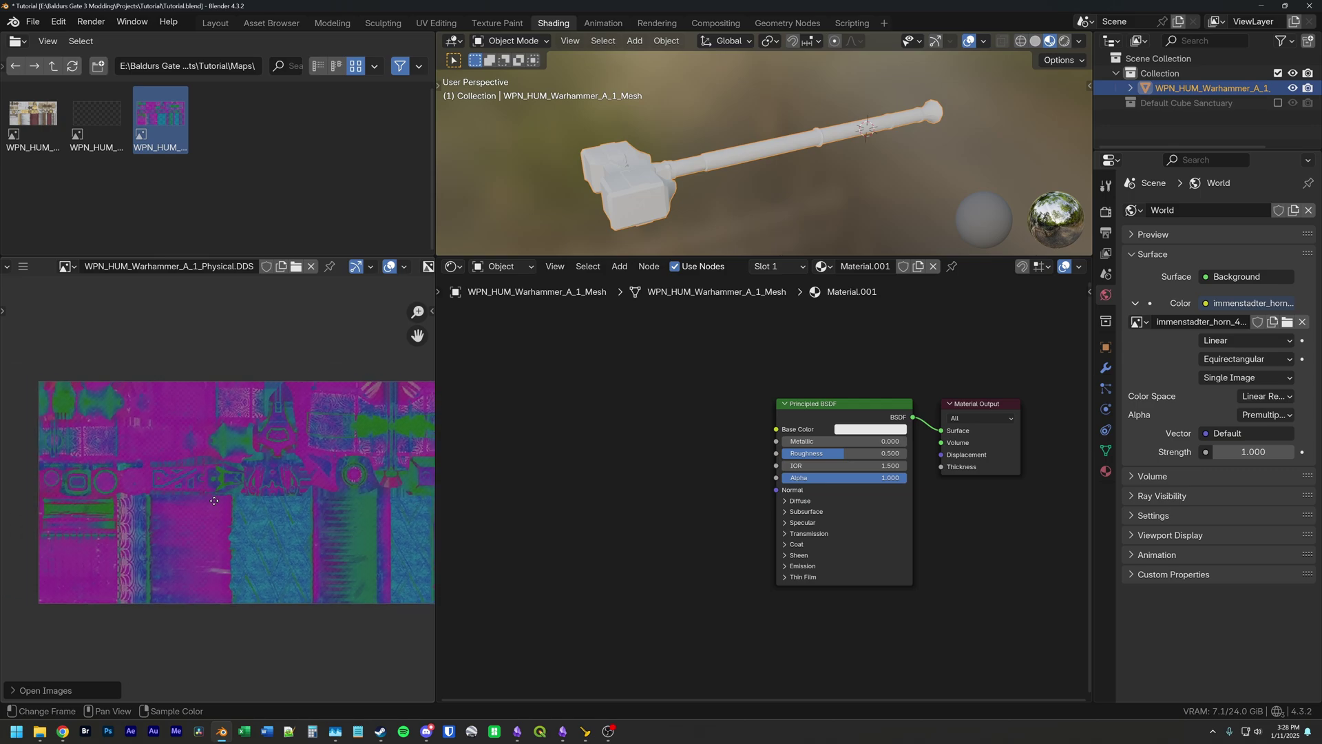
scroll(296, 500, up, 2)
scroll(299, 499, down, 3)
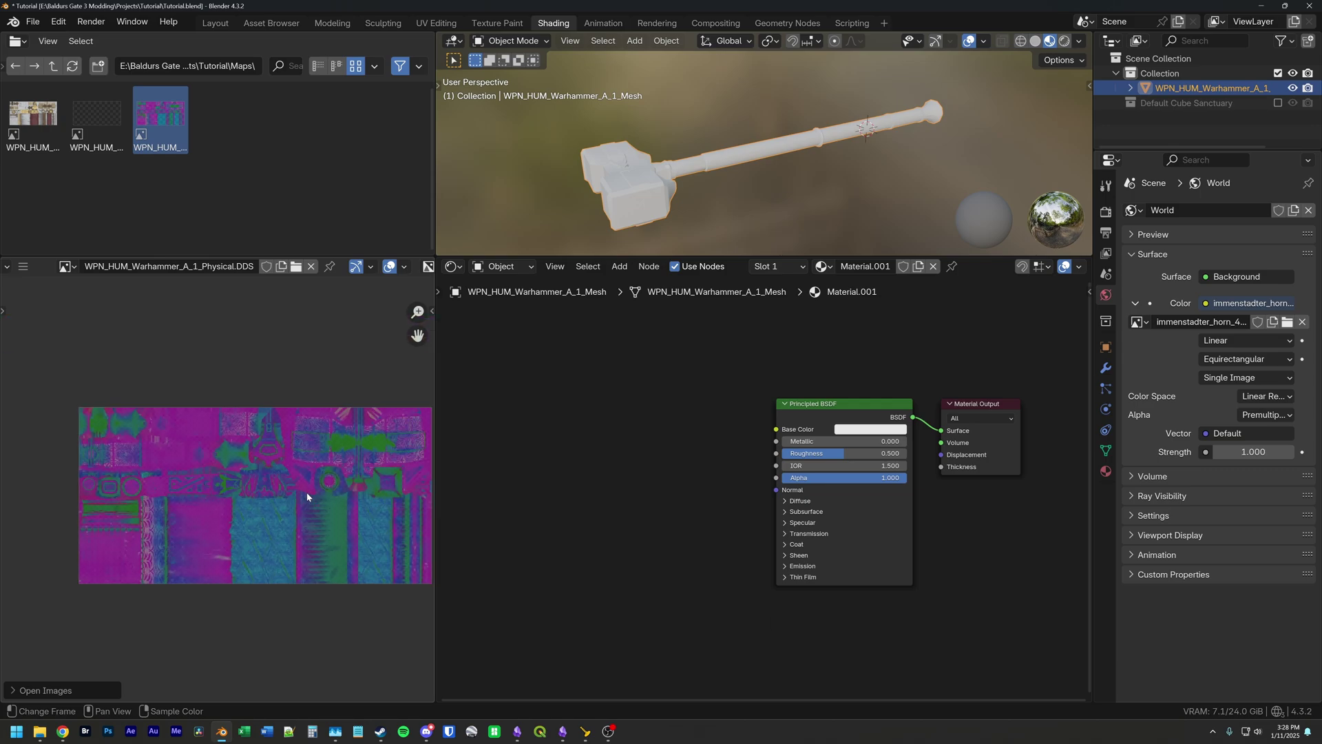
middle_drag(337, 510, 295, 504)
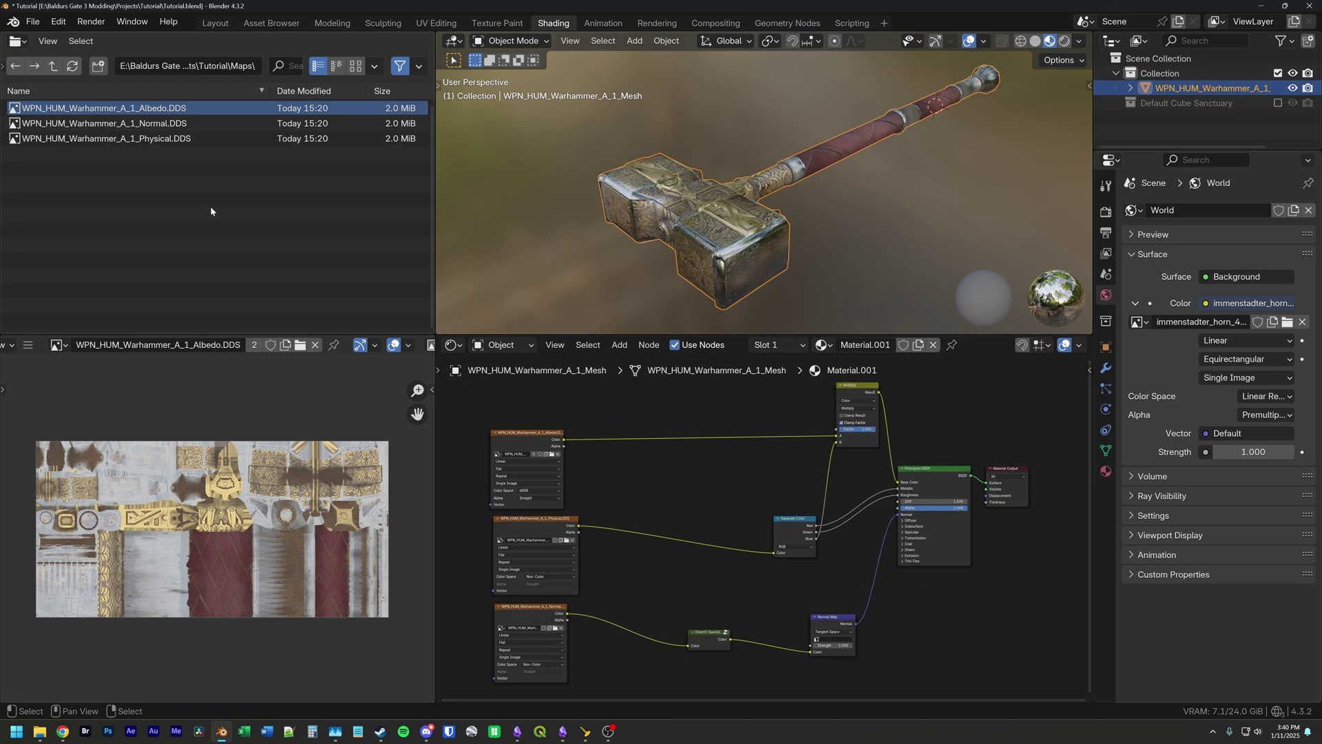
Step: Look up the Save As command for WPN_HUM_Warhammer_A_1_Albedo.DDS in the Image Editor
scroll(34, 348, up, 3)
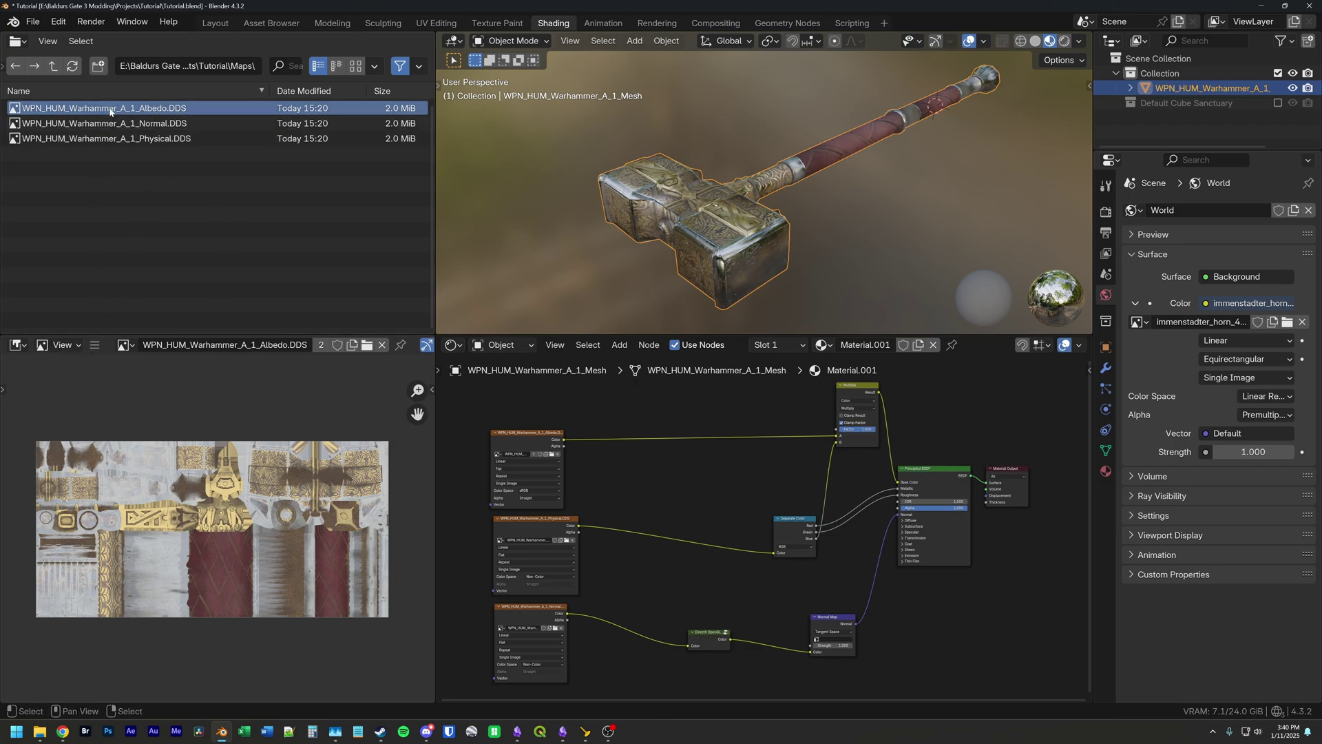
click(94, 346)
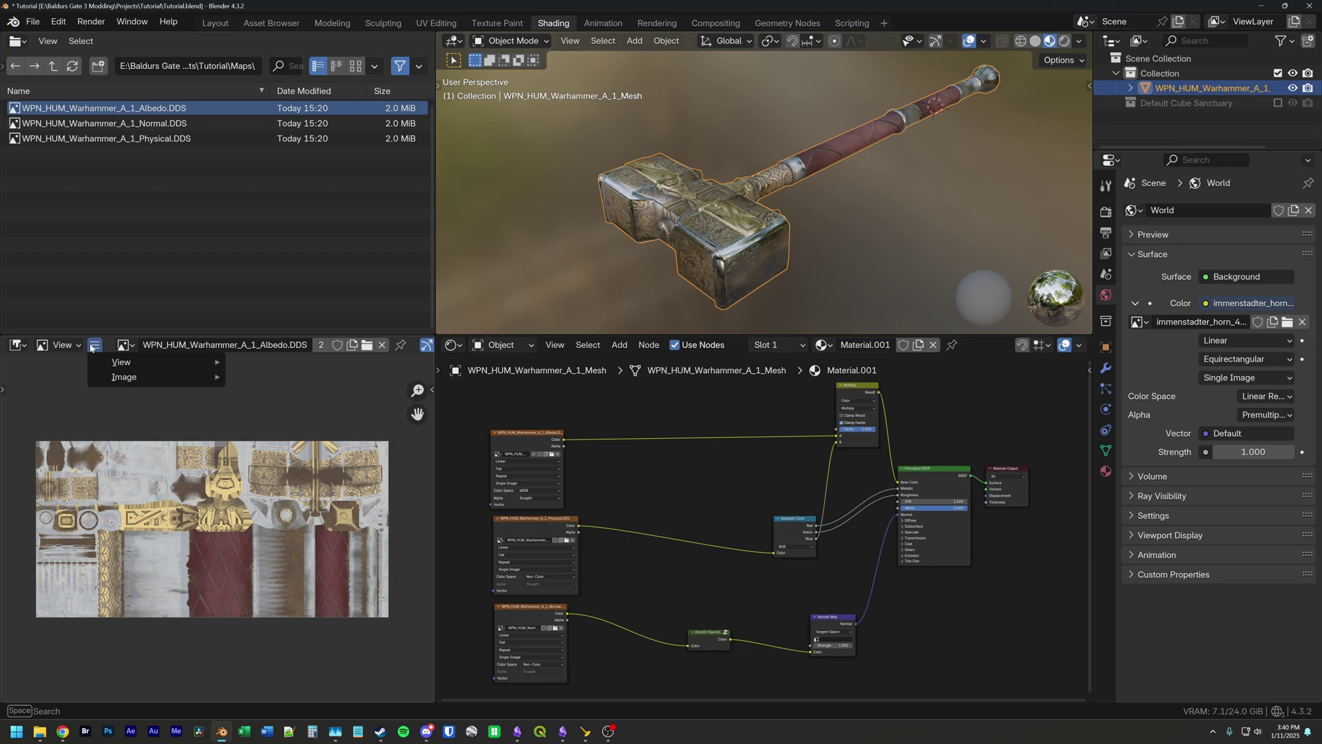
mouse_move(155, 379)
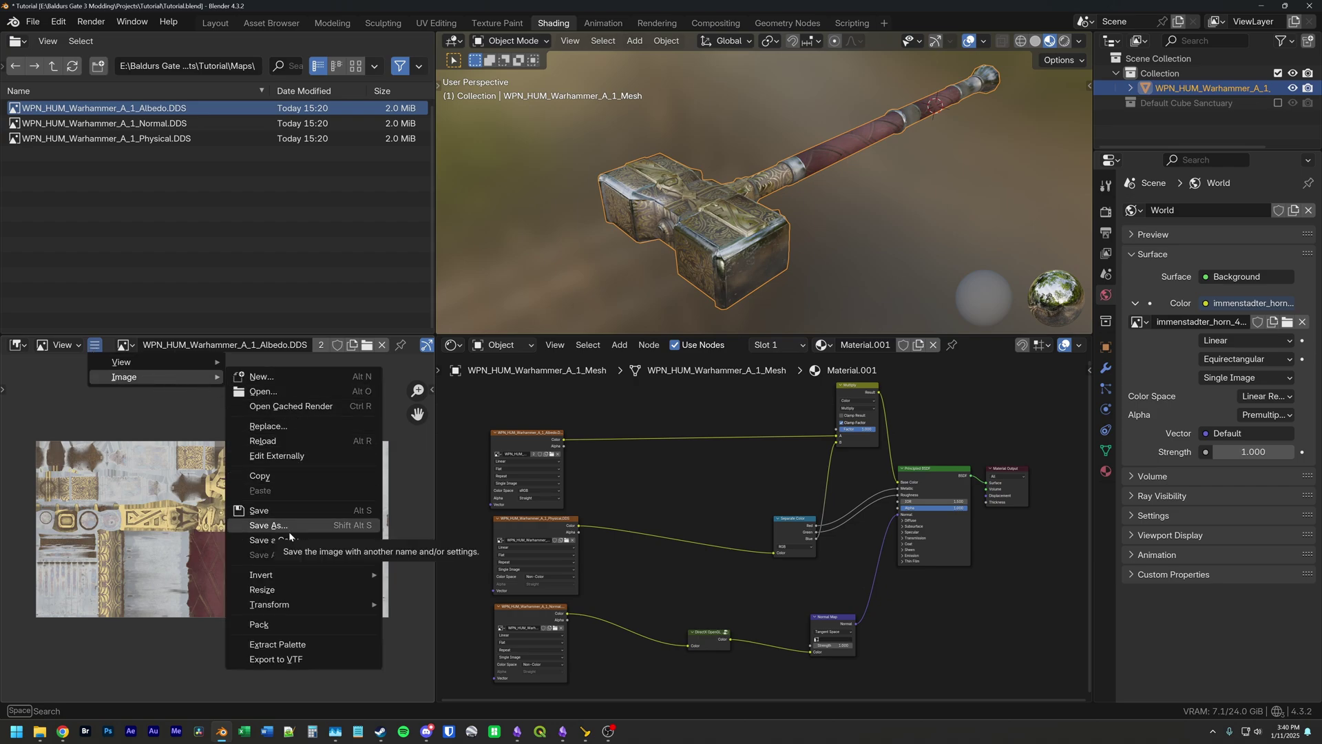
click(186, 421)
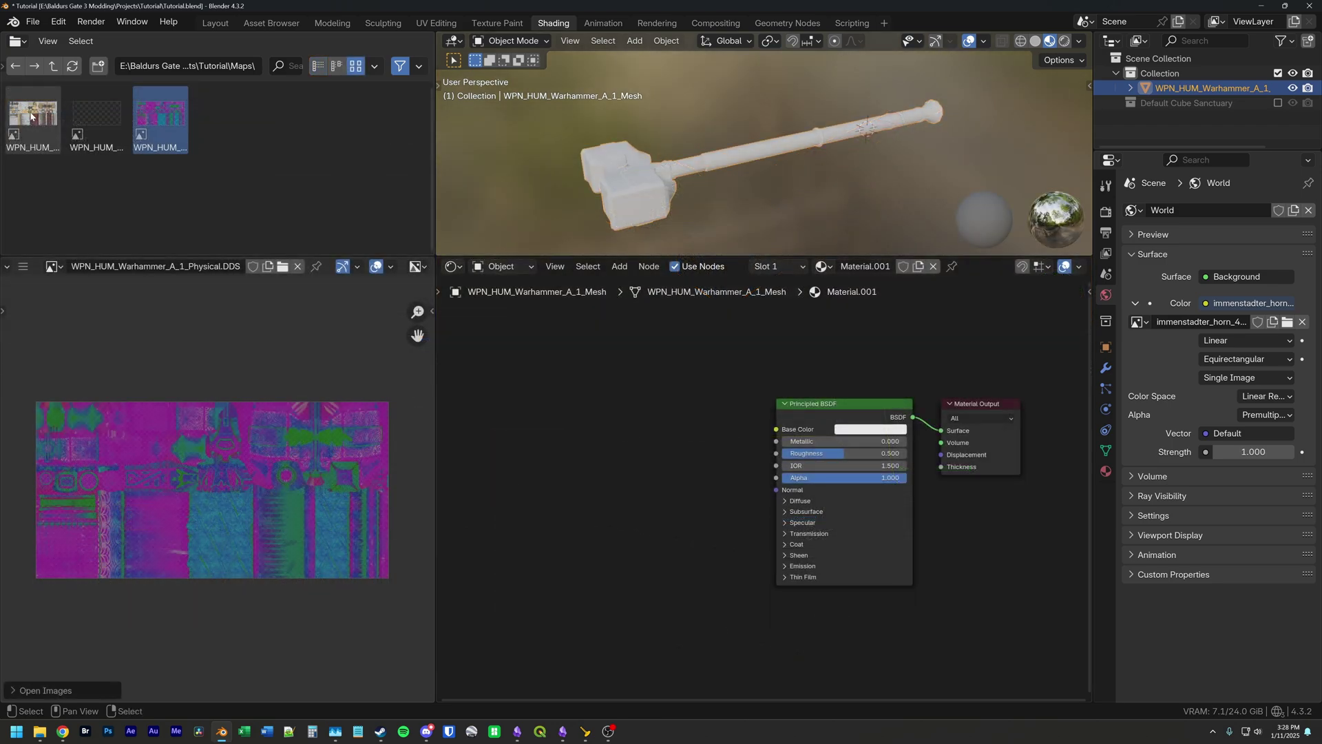
Step: Add the Albedo DDS texture as an image node, connect its Color to the Principled BSDF's Base Color, and place it up and away from the shader
drag(32, 117, 621, 419)
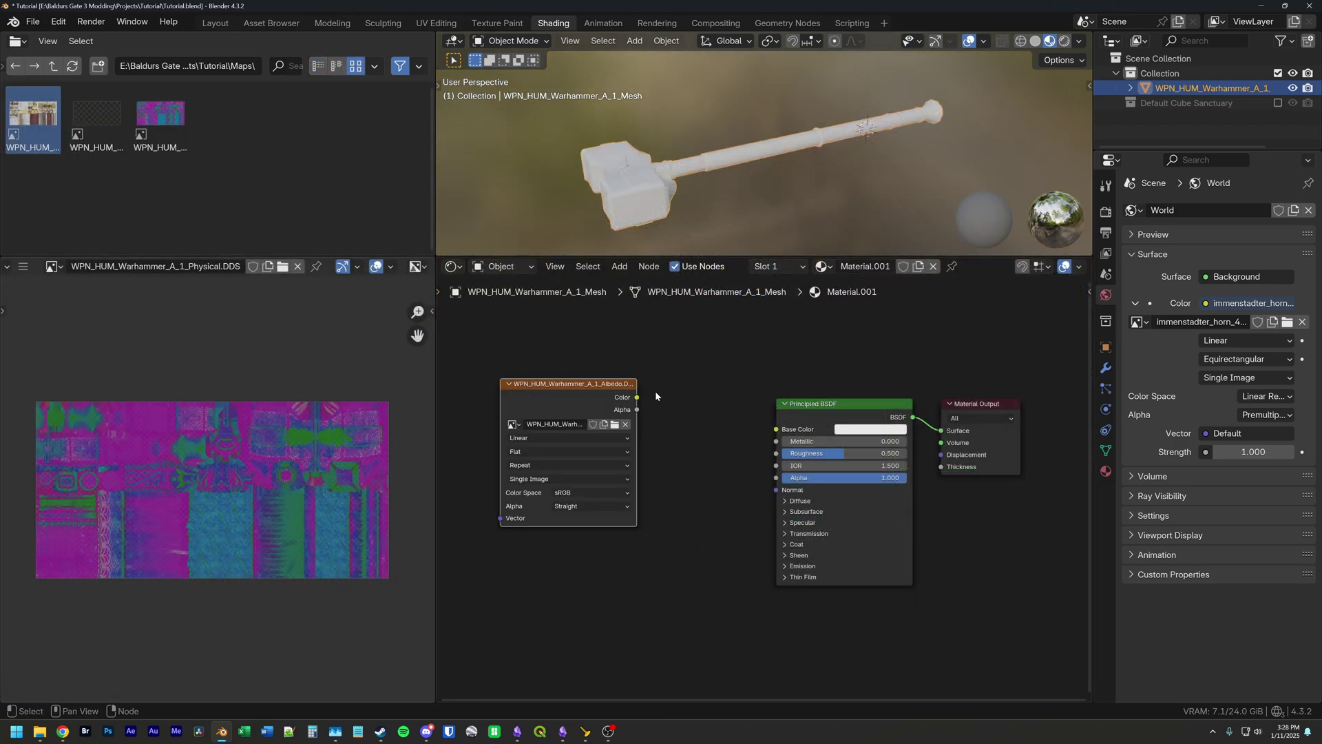
middle_drag(657, 396, 700, 403)
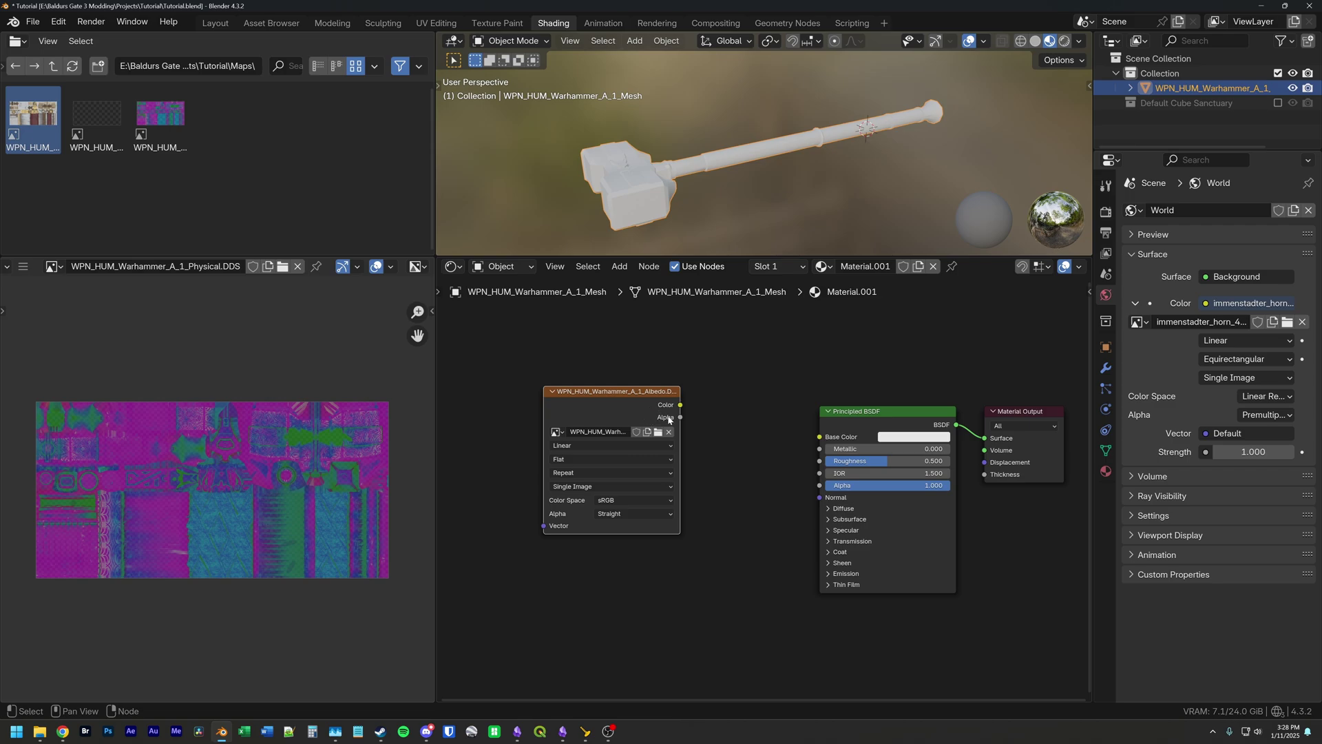
drag(680, 405, 819, 437)
drag(609, 393, 513, 343)
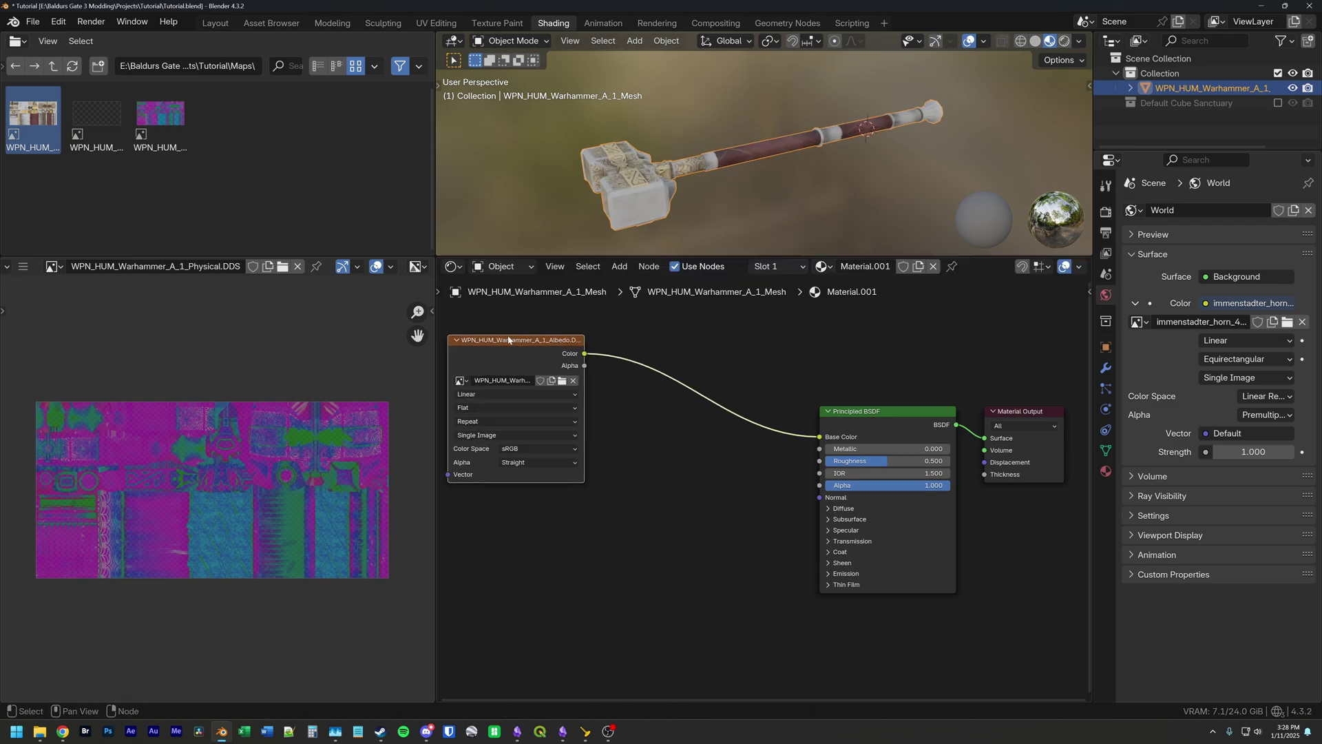
Step: Add the Physical DDS texture as an image node below the Albedo node and set its color space to Non-Color
drag(161, 118, 489, 531)
middle_drag(643, 514, 662, 510)
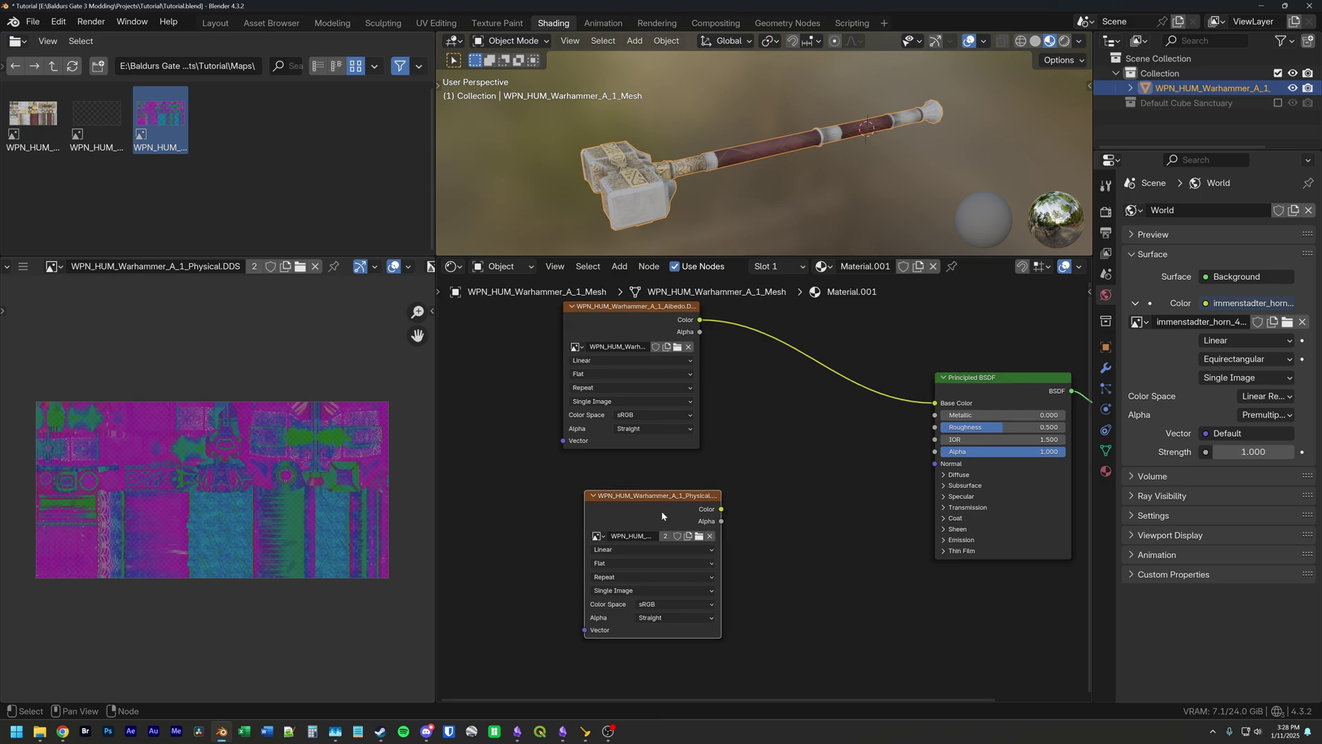
drag(658, 502, 599, 497)
click(618, 597)
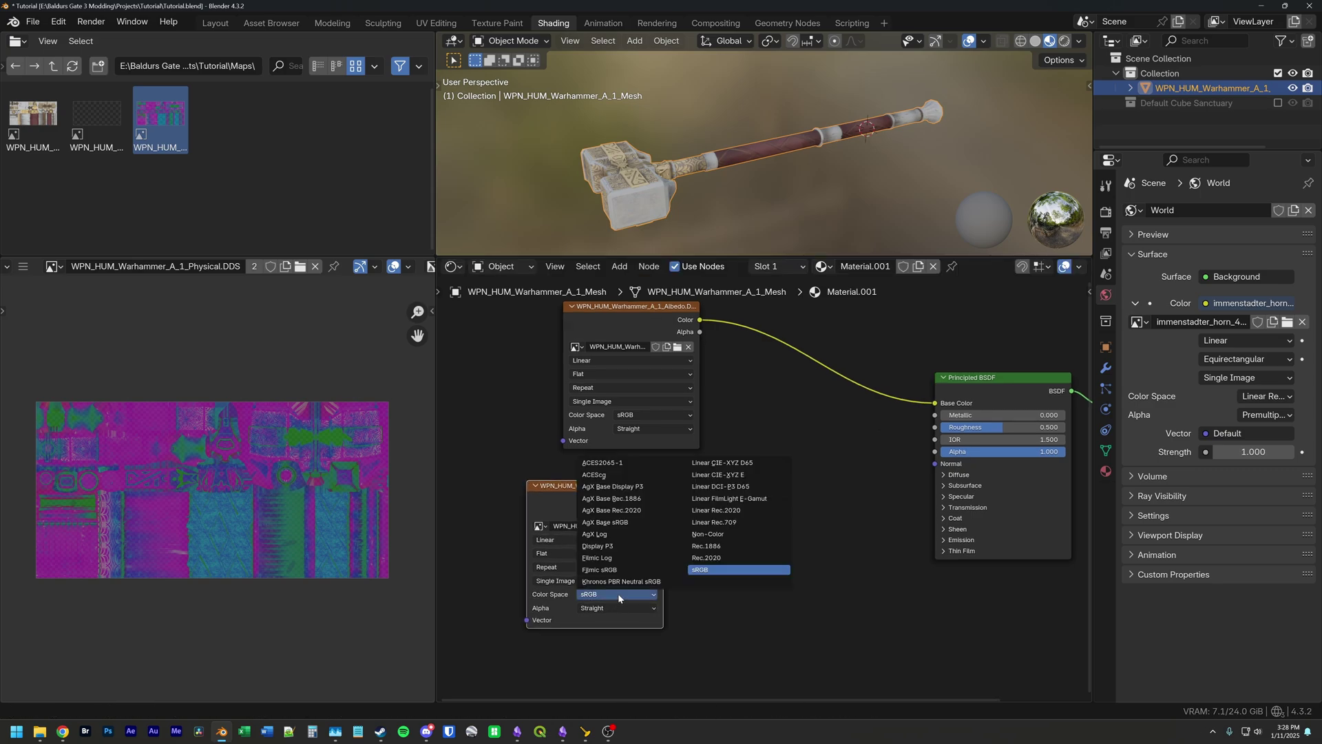
click(716, 535)
Step: Add a Separate Color node fed by the Physical texture's Color output
drag(664, 500, 751, 480)
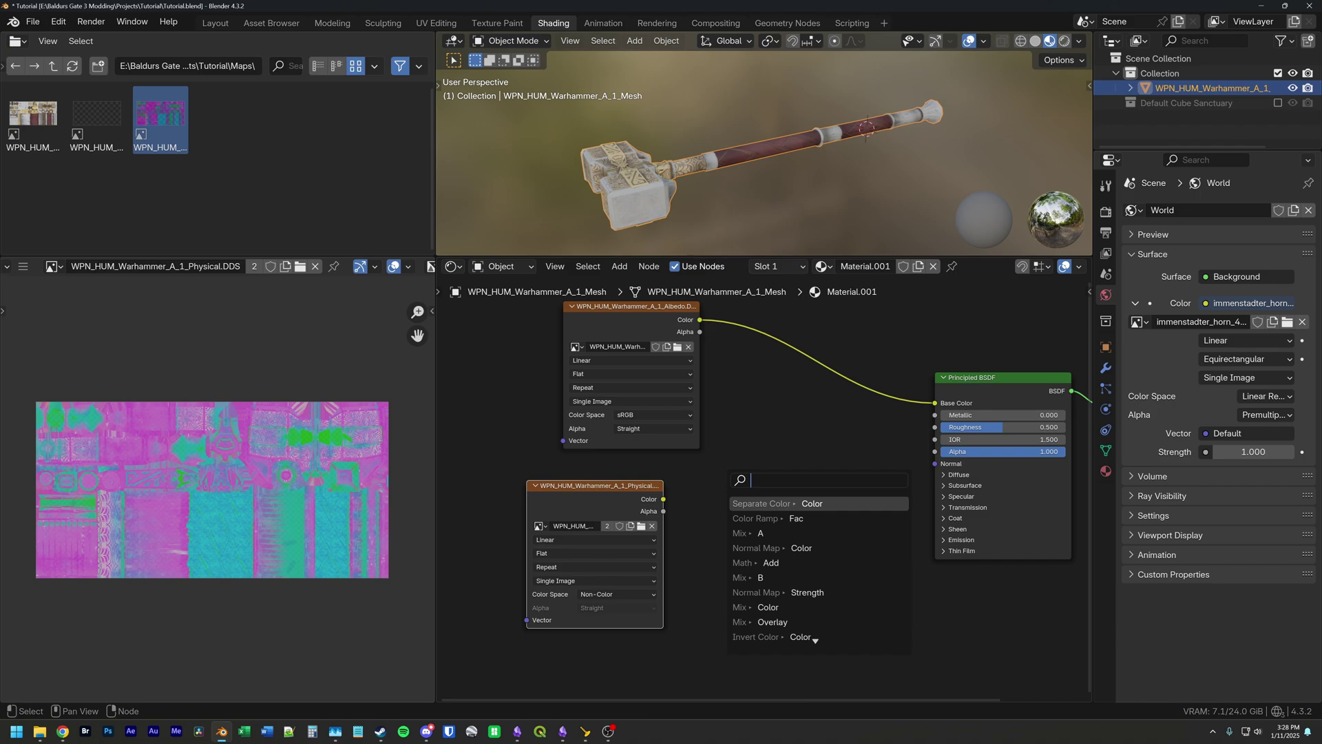
text(separate)
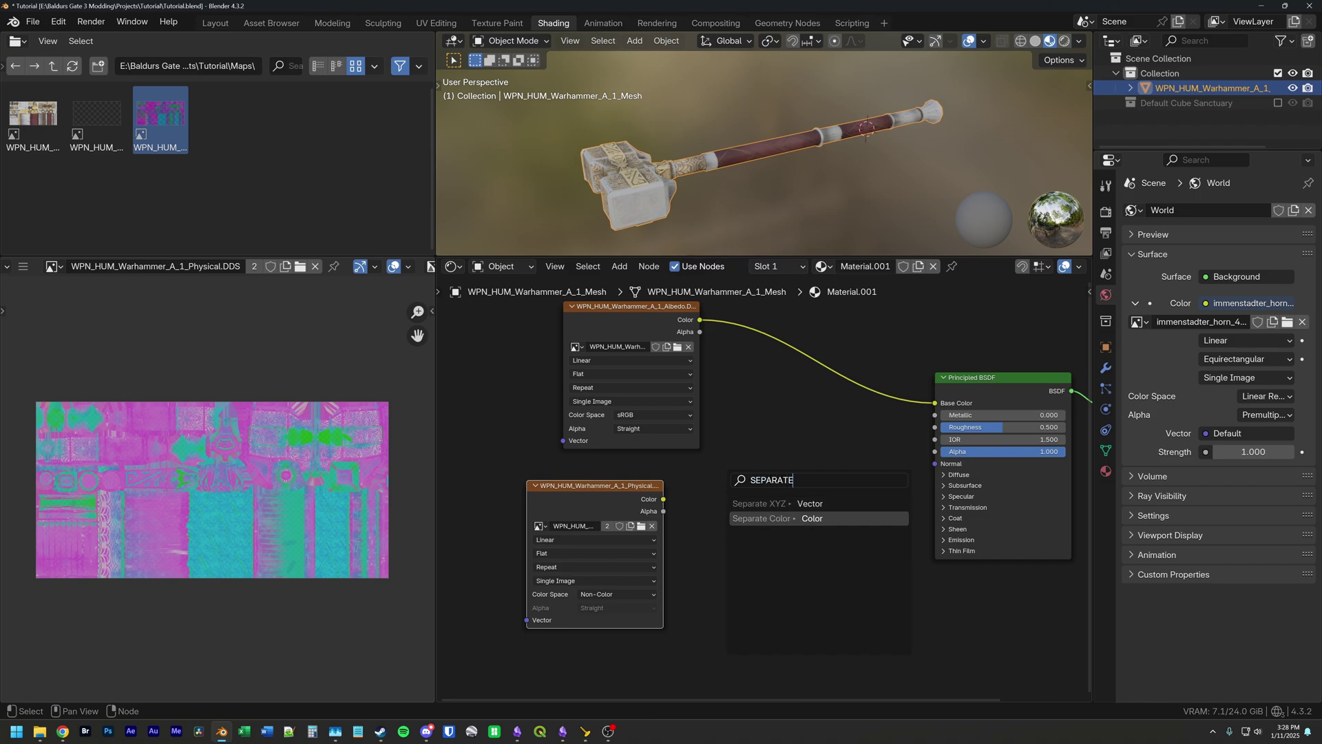
key(Return)
Step: Preview the Separate Color channels on the hammer in turn and widen the Physical texture node to reveal its full name
ctrl+shift+click(735, 485)
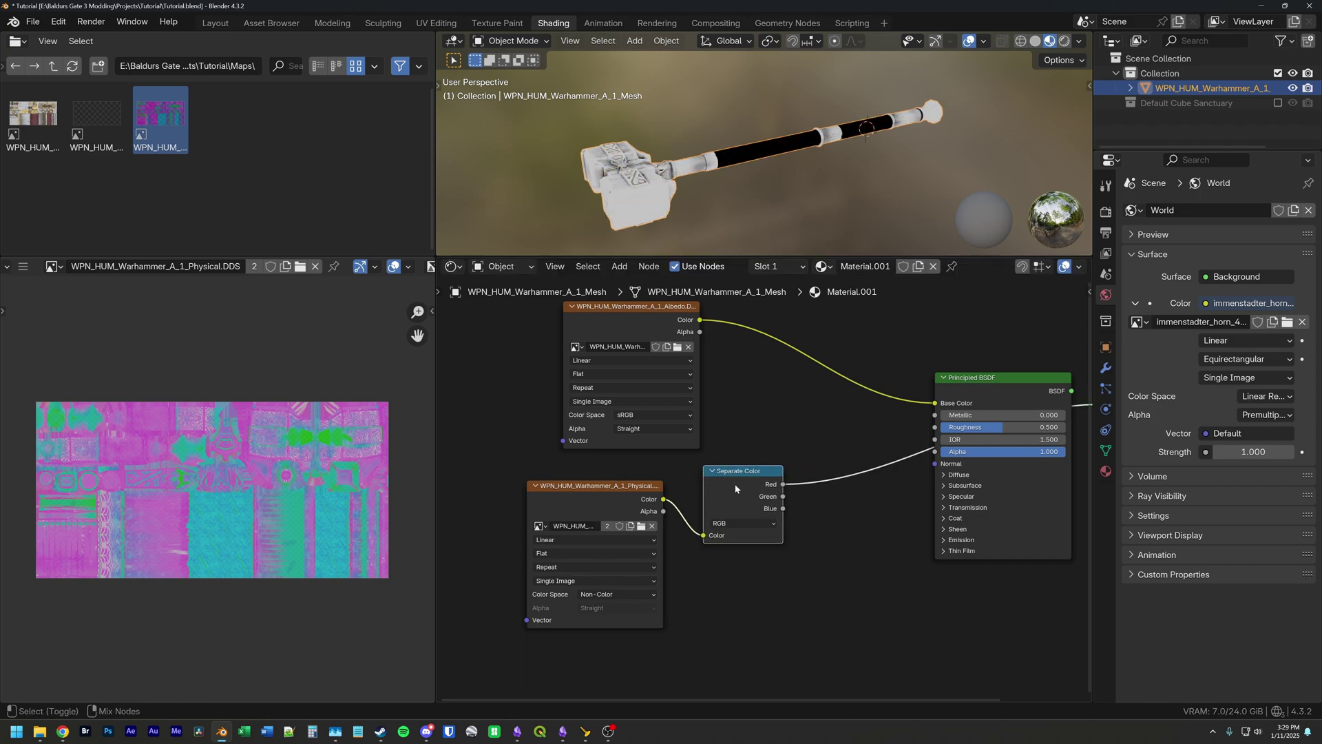
ctrl+shift+click(737, 490)
ctrl+shift+click(738, 492)
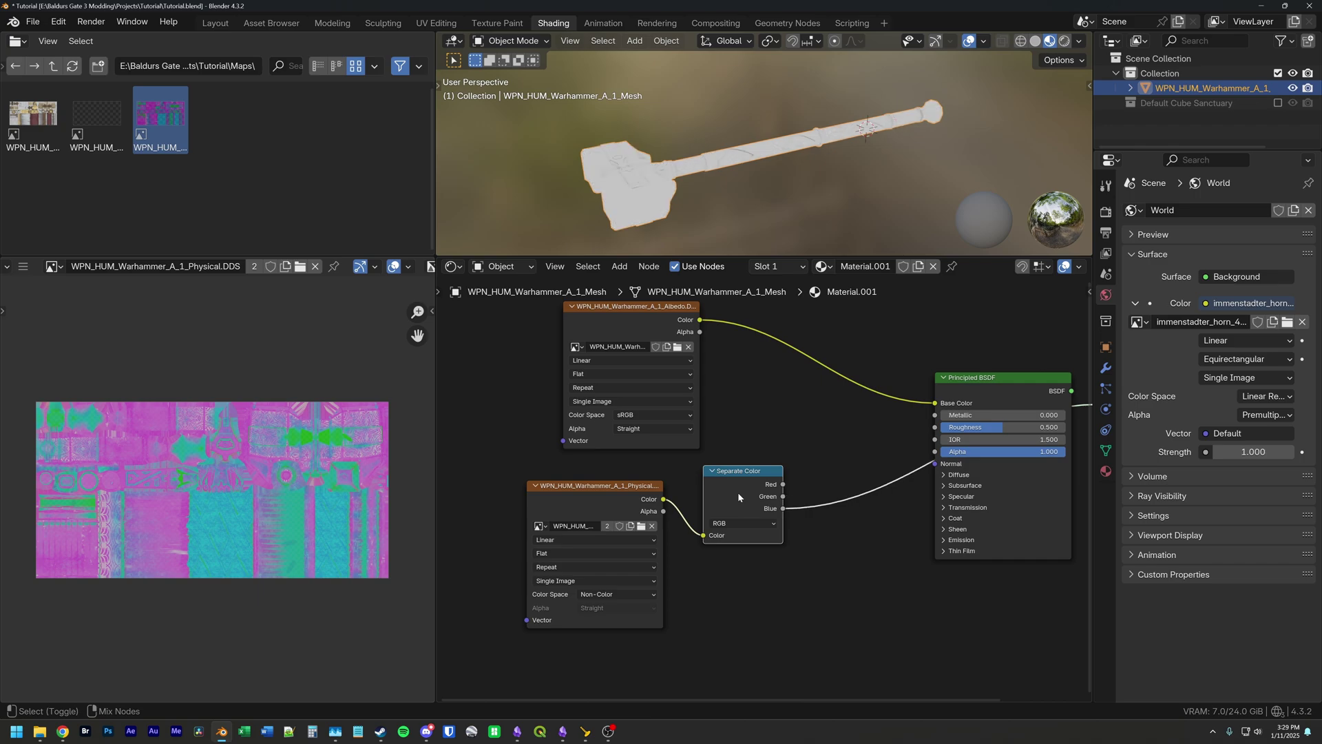
ctrl+shift+click(739, 491)
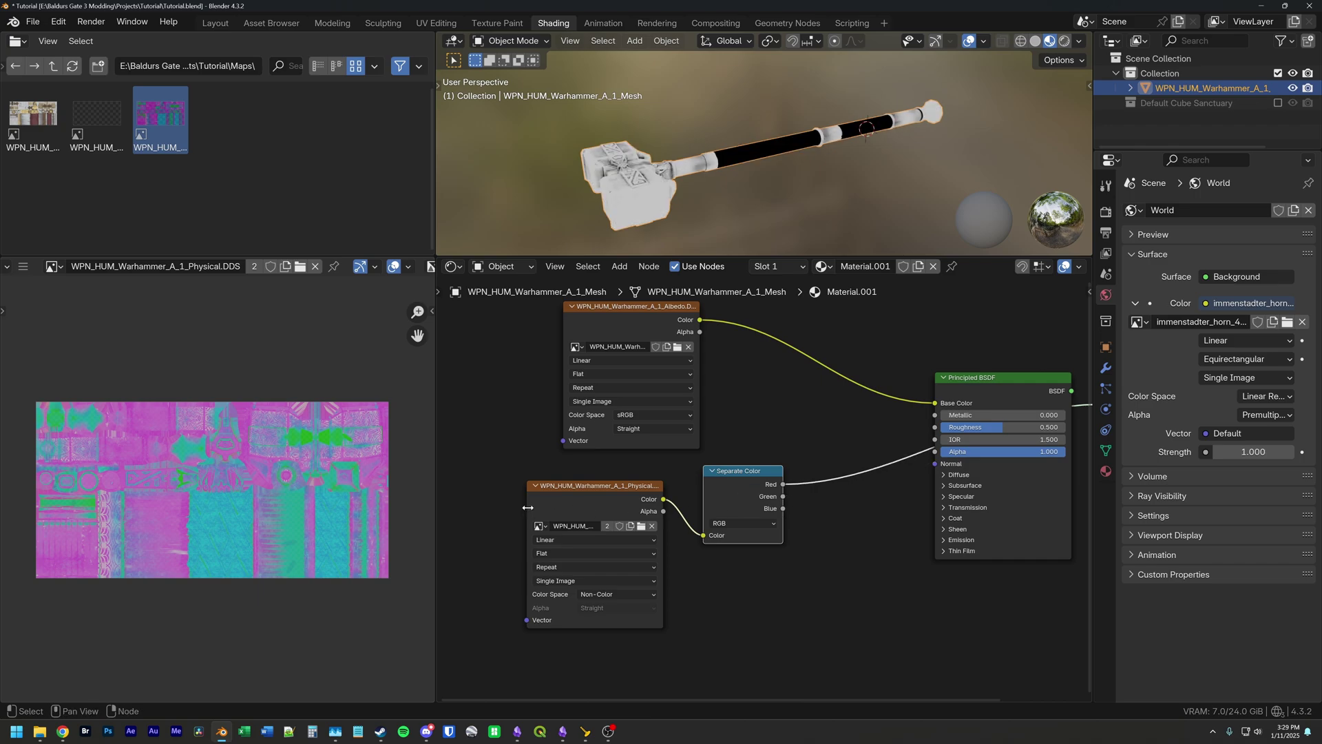
drag(526, 510, 504, 510)
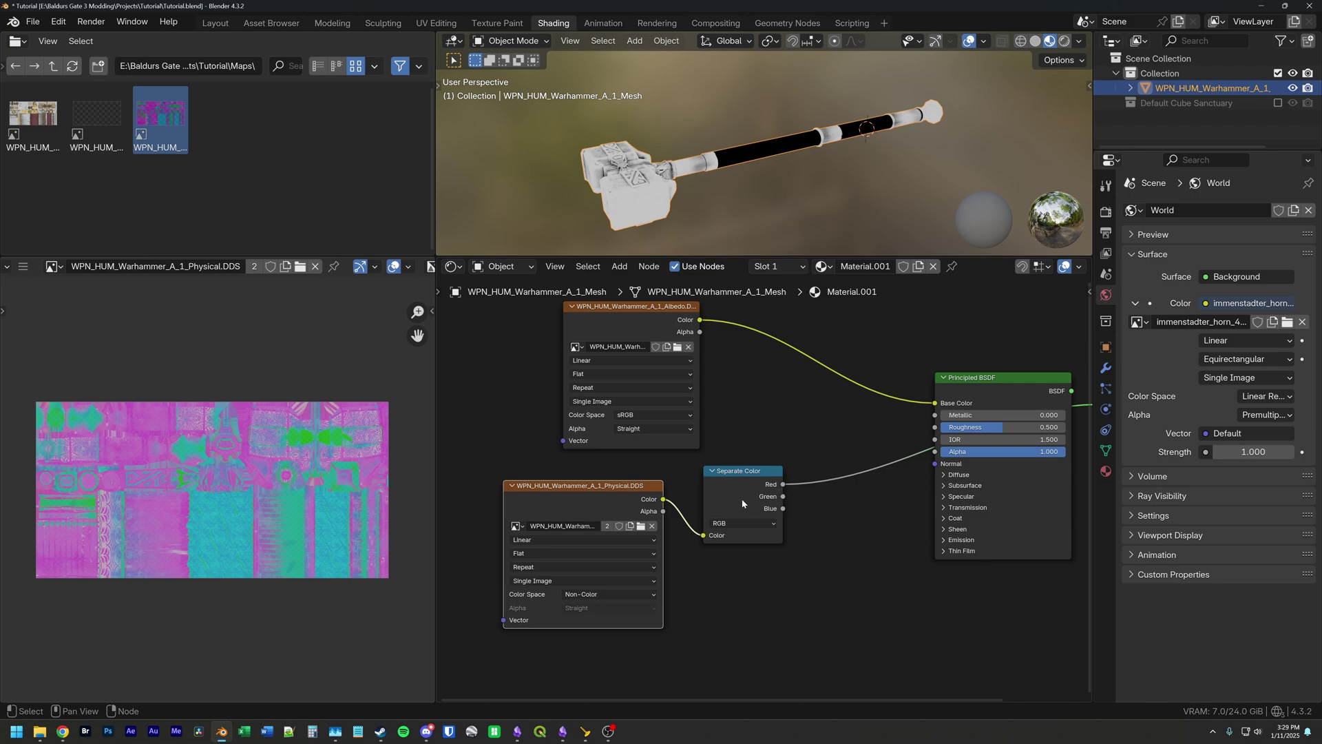
Step: Preview the Green and Blue channels of the Separate Color node and examine the Blue one up close on the hammer head
ctrl+shift+click(744, 498)
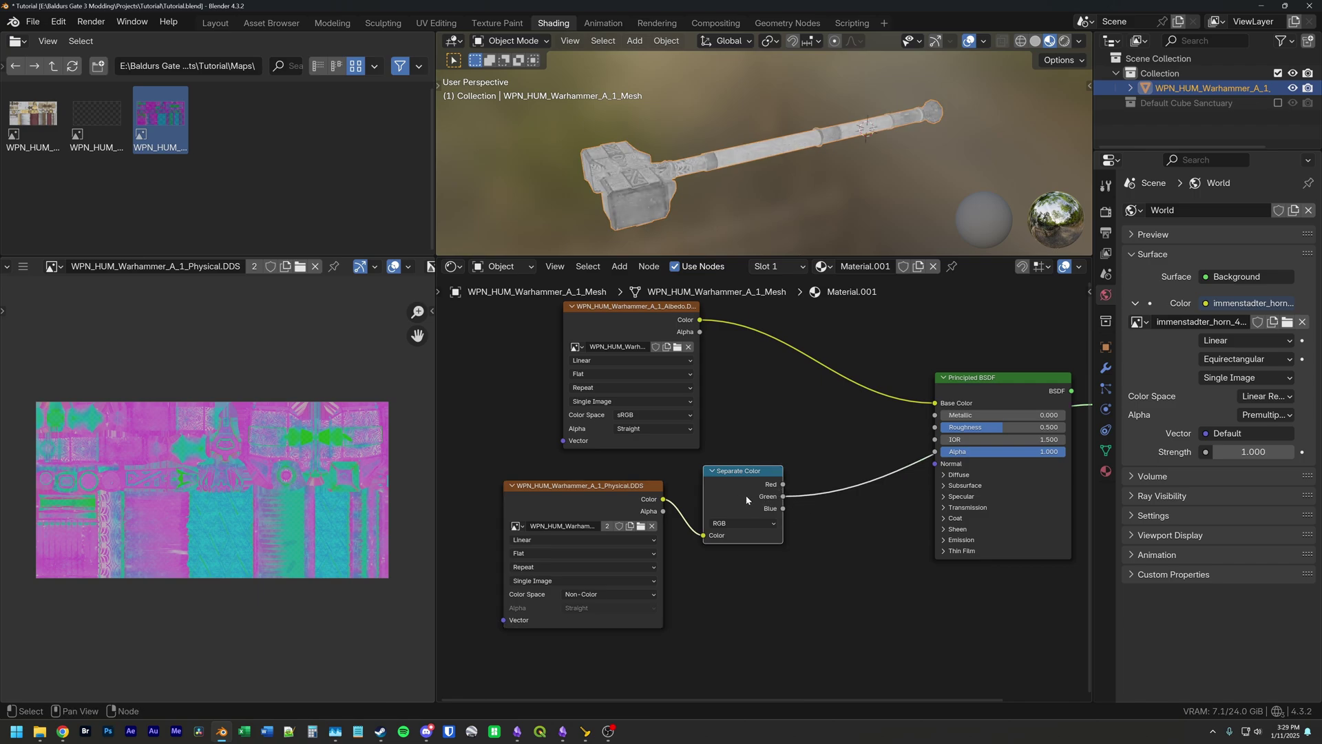
ctrl+shift+click(746, 495)
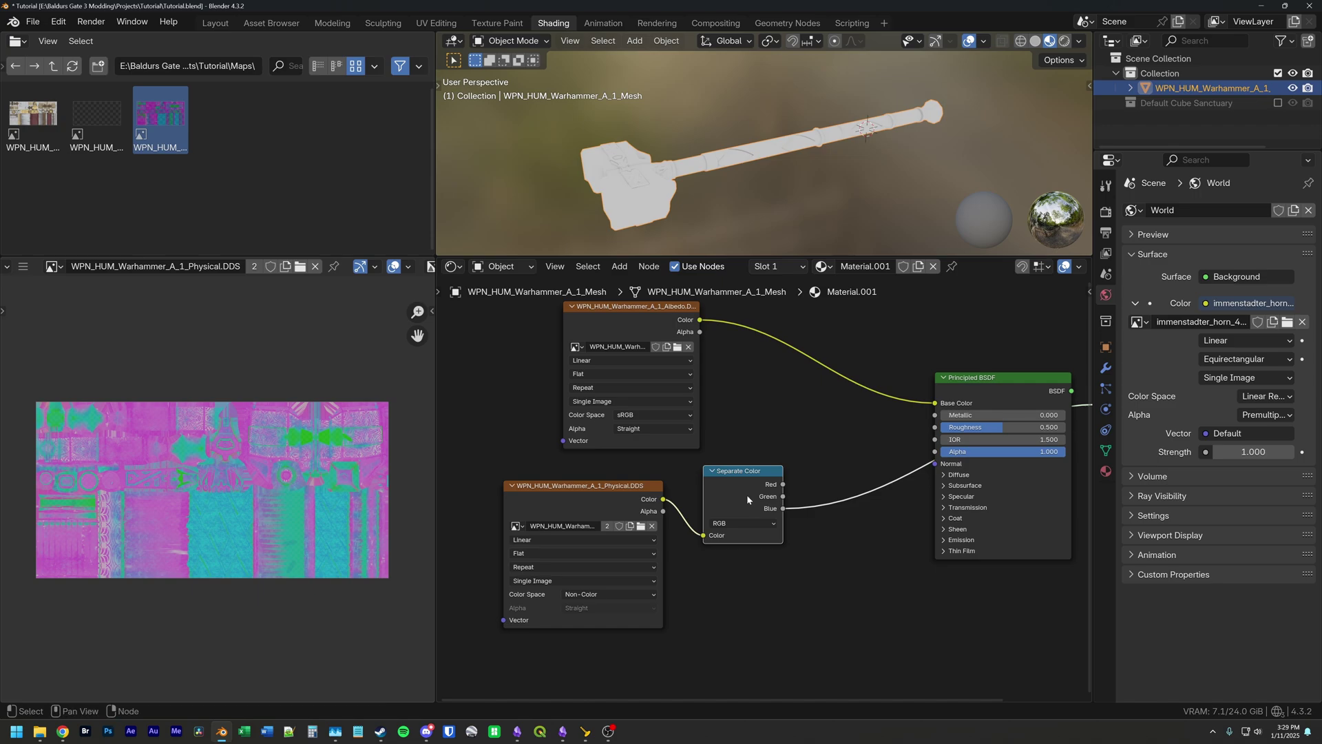
scroll(689, 197, up, 5)
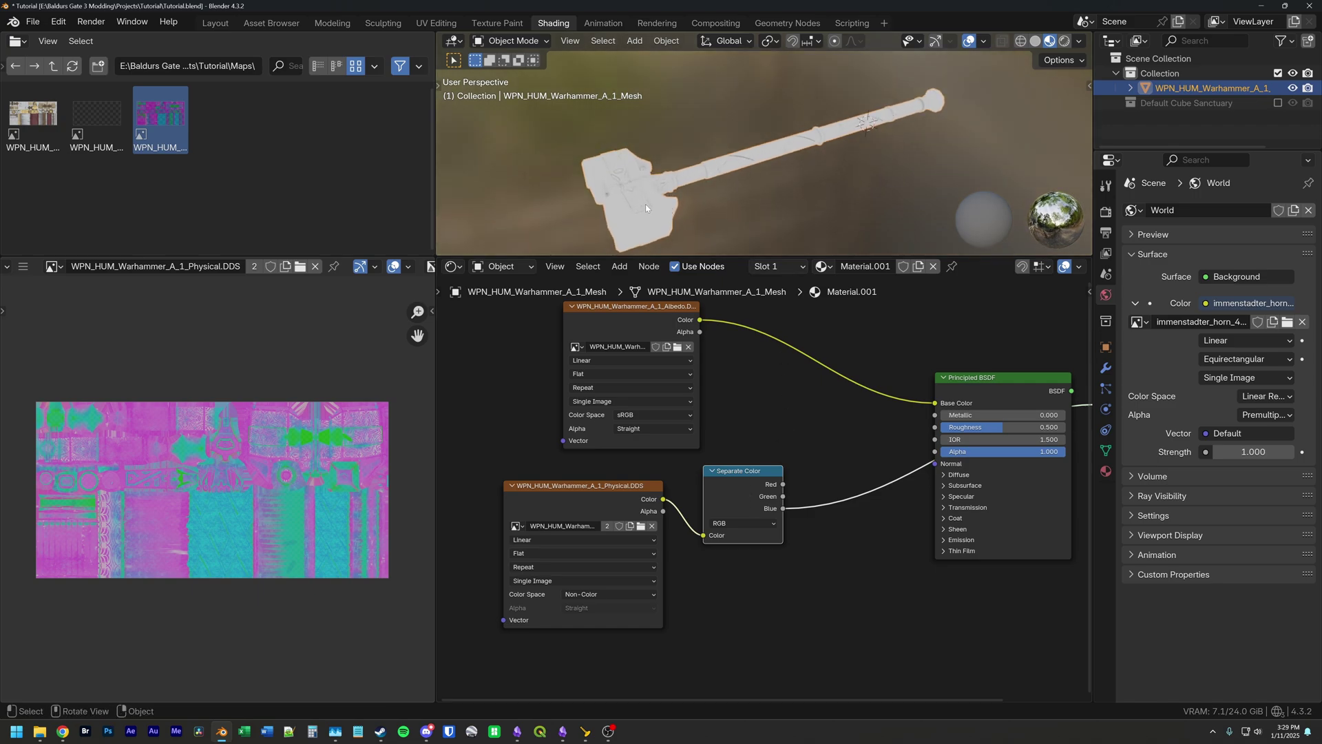
shift+middle_drag(613, 214, 662, 168)
scroll(658, 172, up, 2)
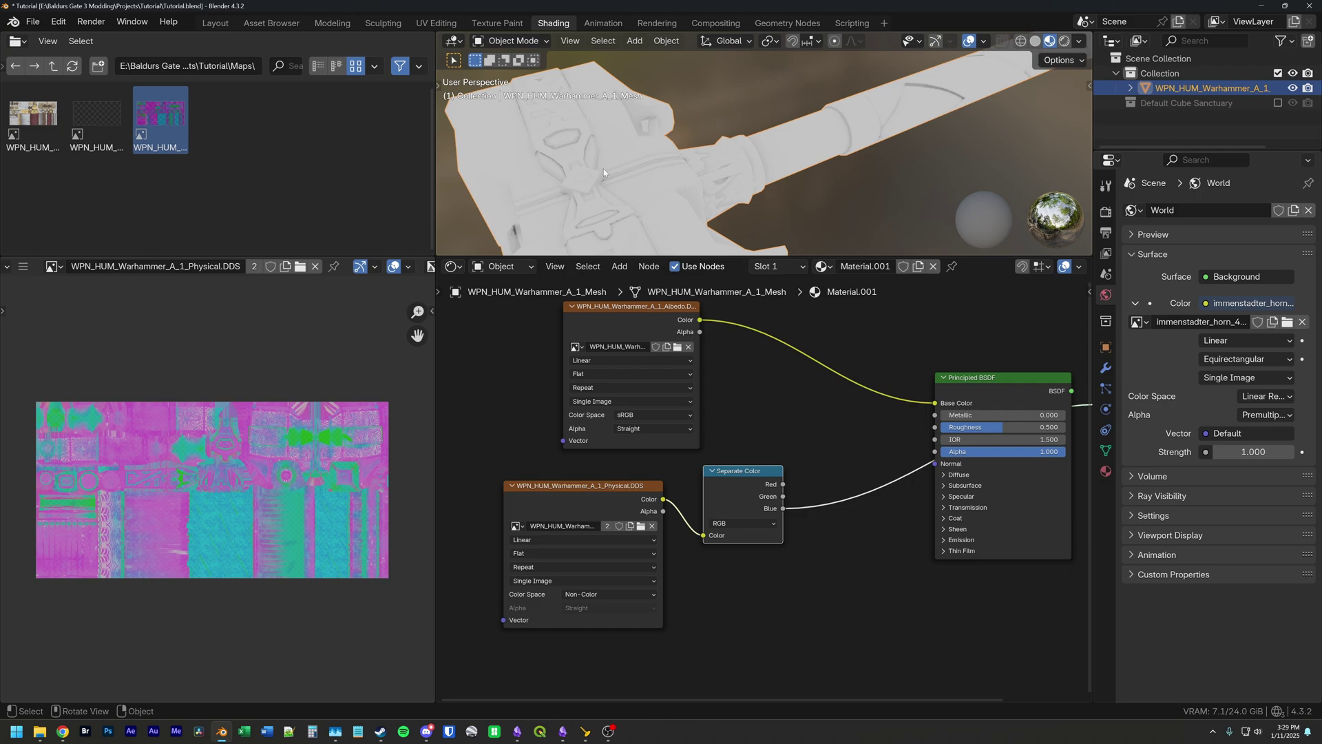
scroll(675, 194, down, 4)
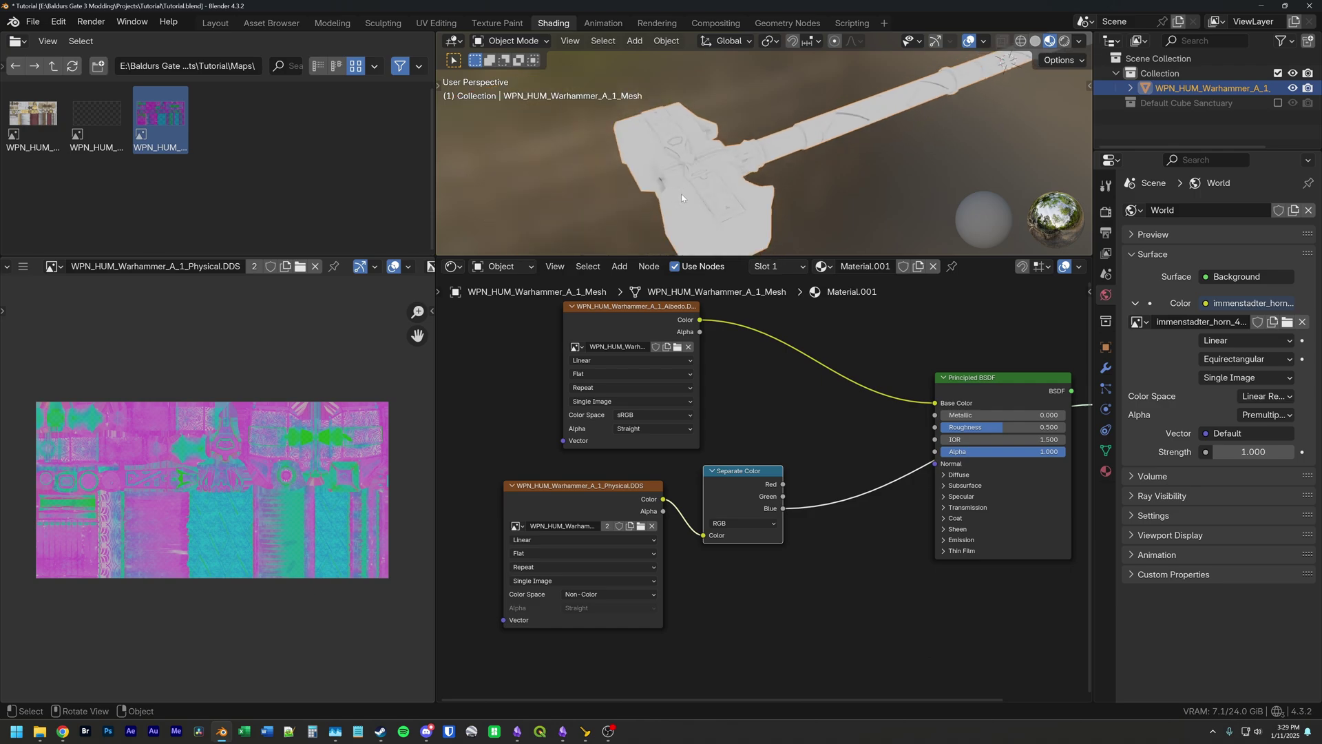
Step: Preview the Physical texture's Alpha output on the hammer and display only its Alpha channel in the Image Editor
ctrl+shift+click(614, 505)
ctrl+shift+click(614, 505)
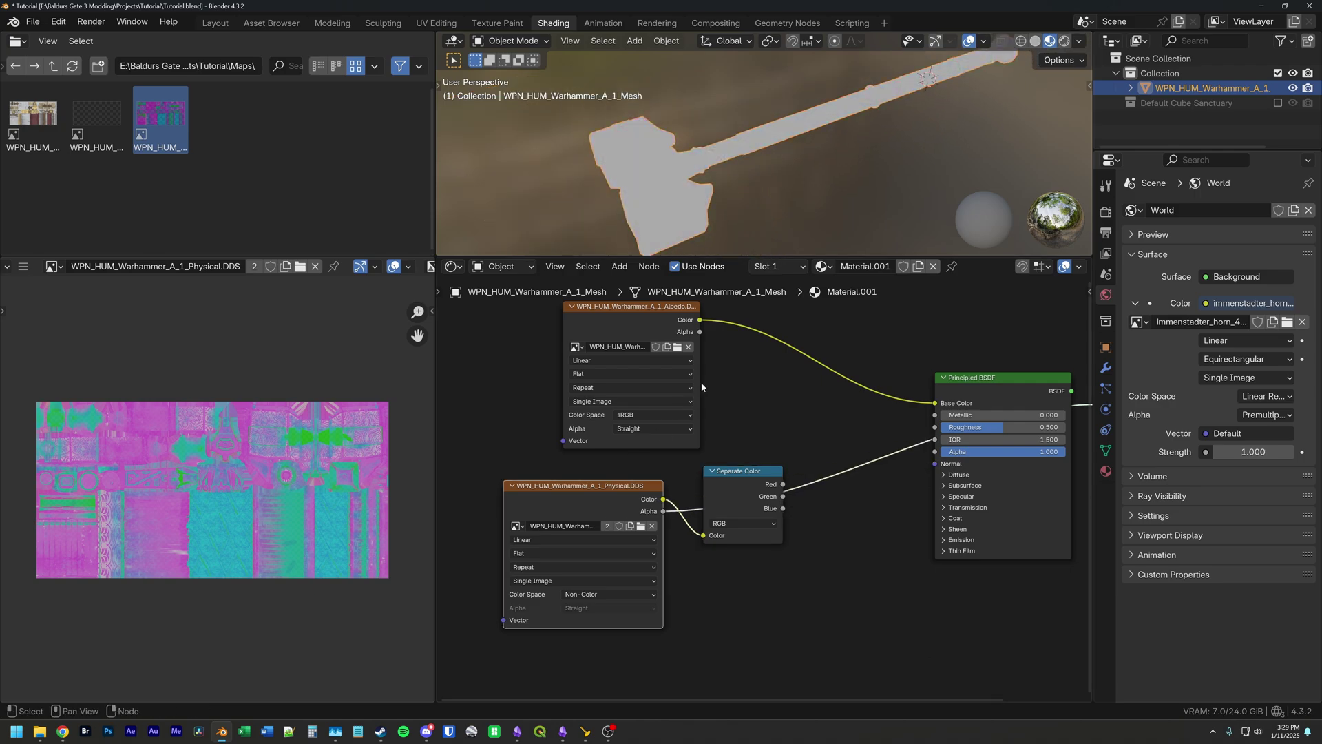
scroll(401, 273, down, 1)
click(416, 268)
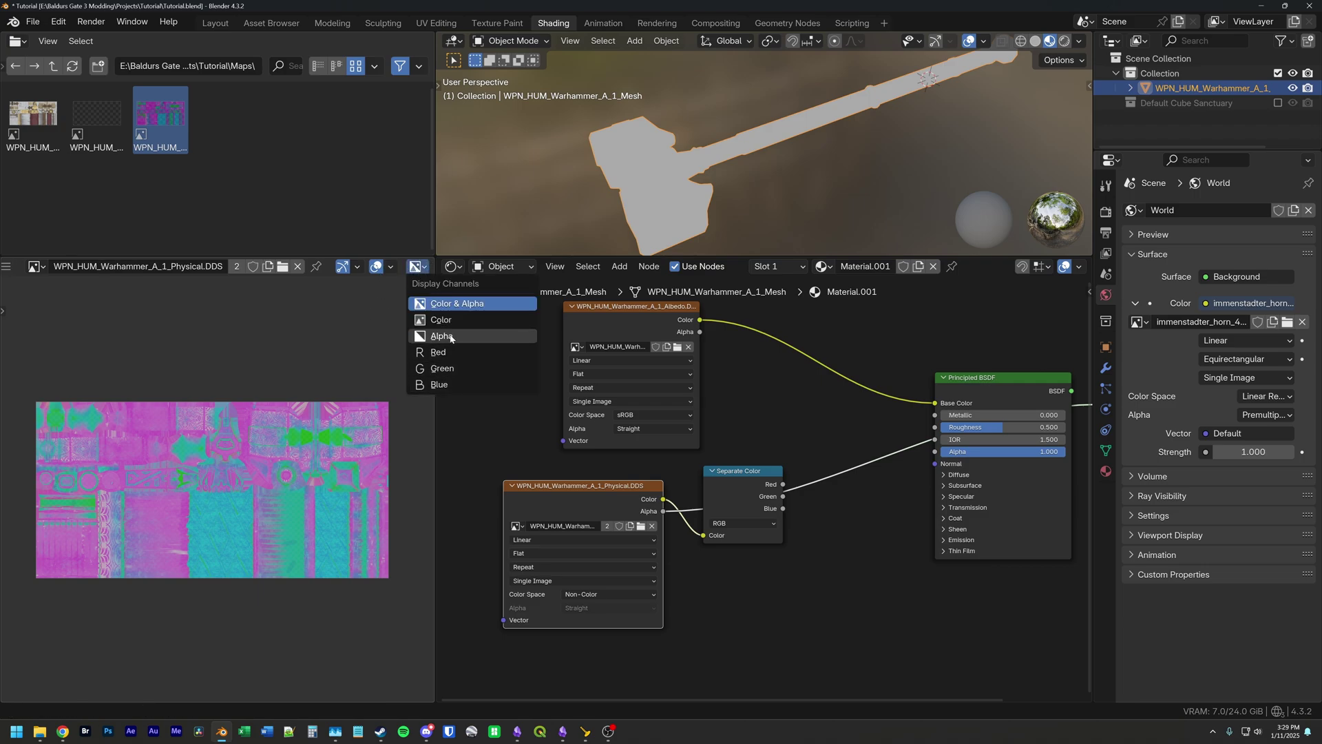
click(442, 336)
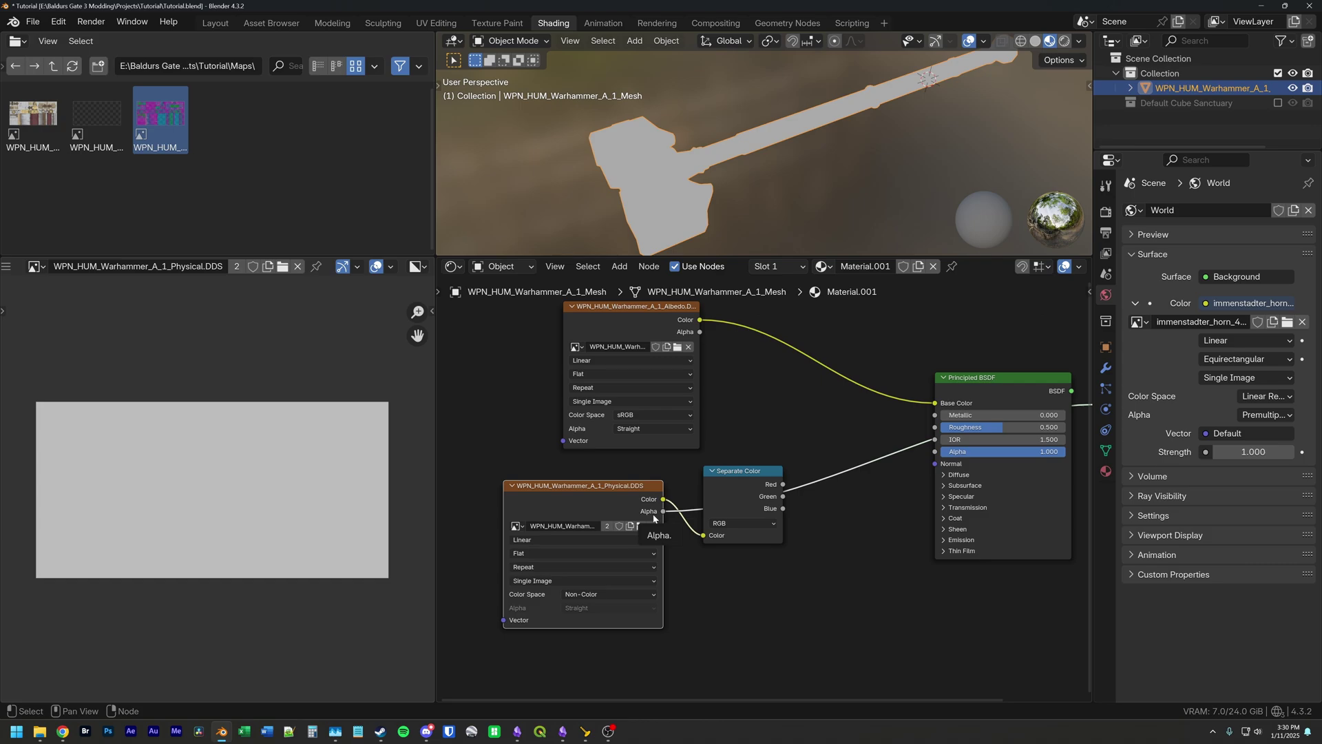
Step: Connect the Separate Color node's Red to Metallic and its Green to Roughness on the Principled BSDF
middle_drag(653, 513, 551, 554)
drag(681, 524, 833, 455)
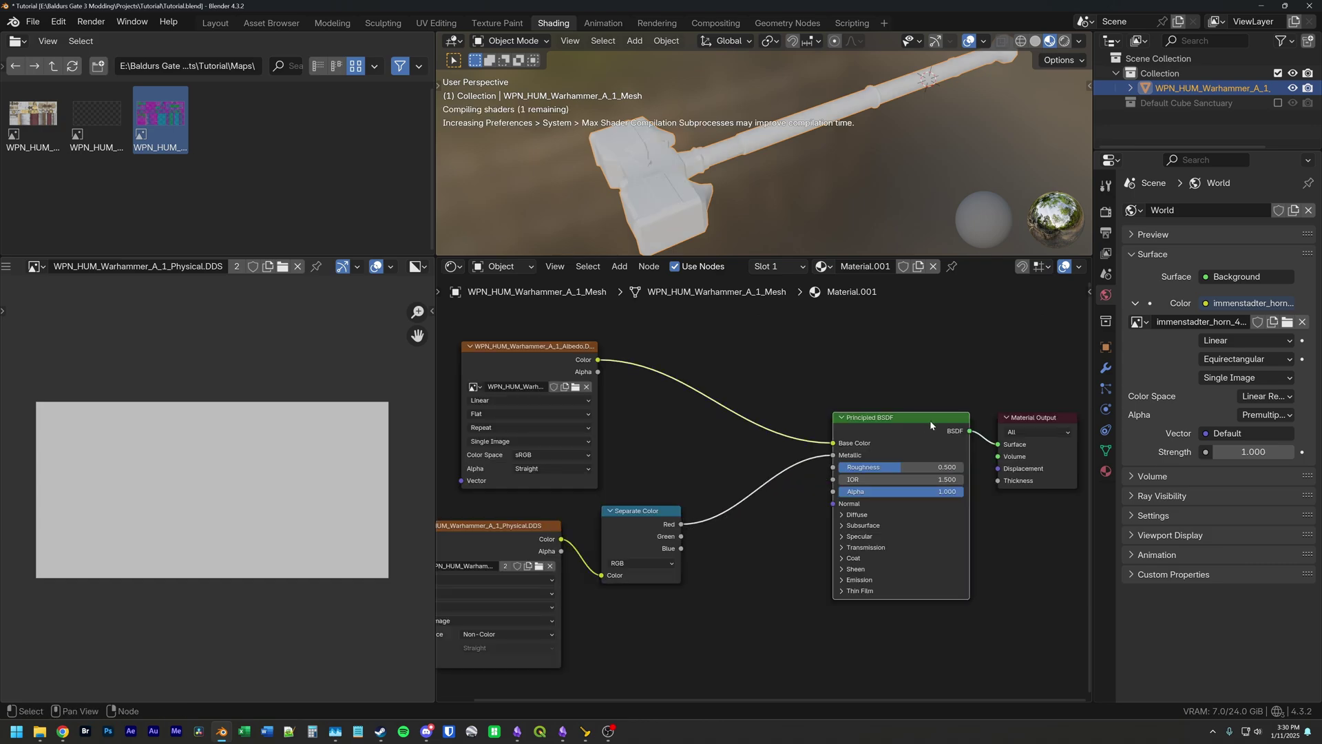
drag(673, 536, 834, 468)
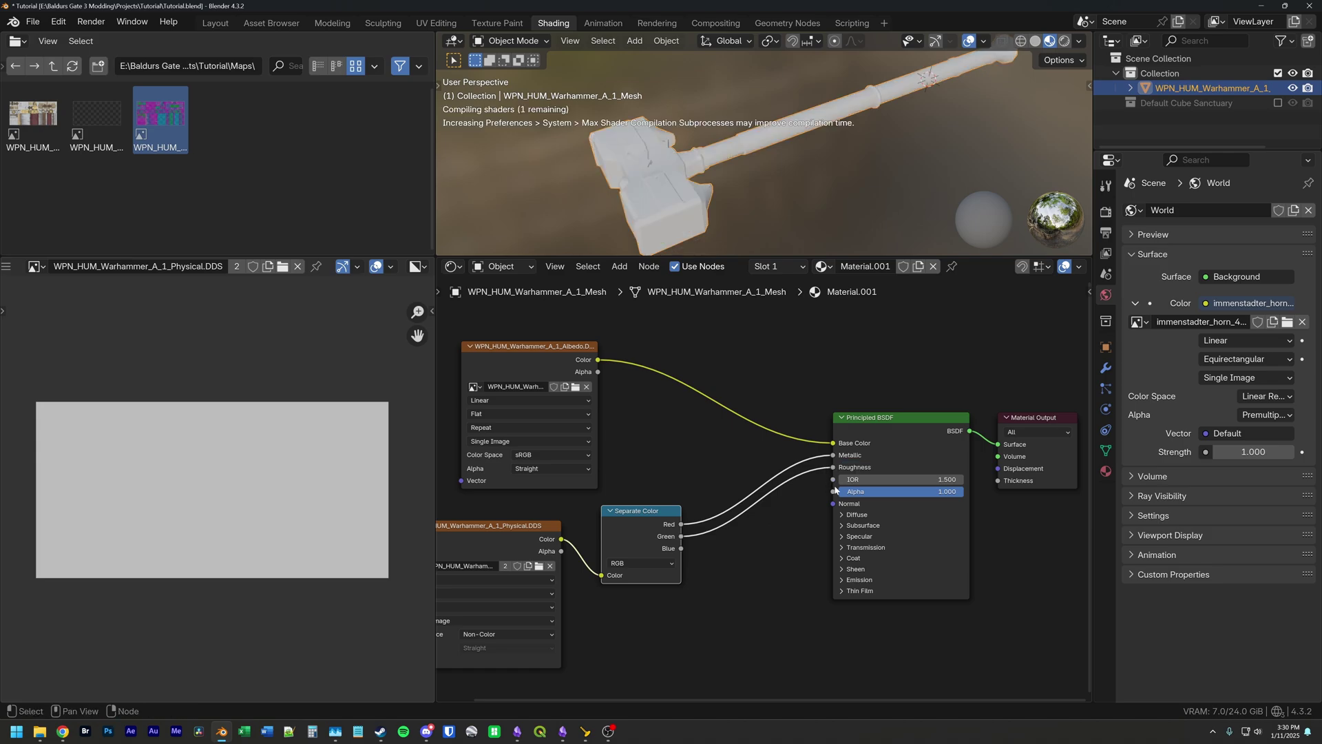
middle_drag(775, 195, 775, 183)
scroll(713, 401, down, 3)
middle_drag(716, 396, 741, 417)
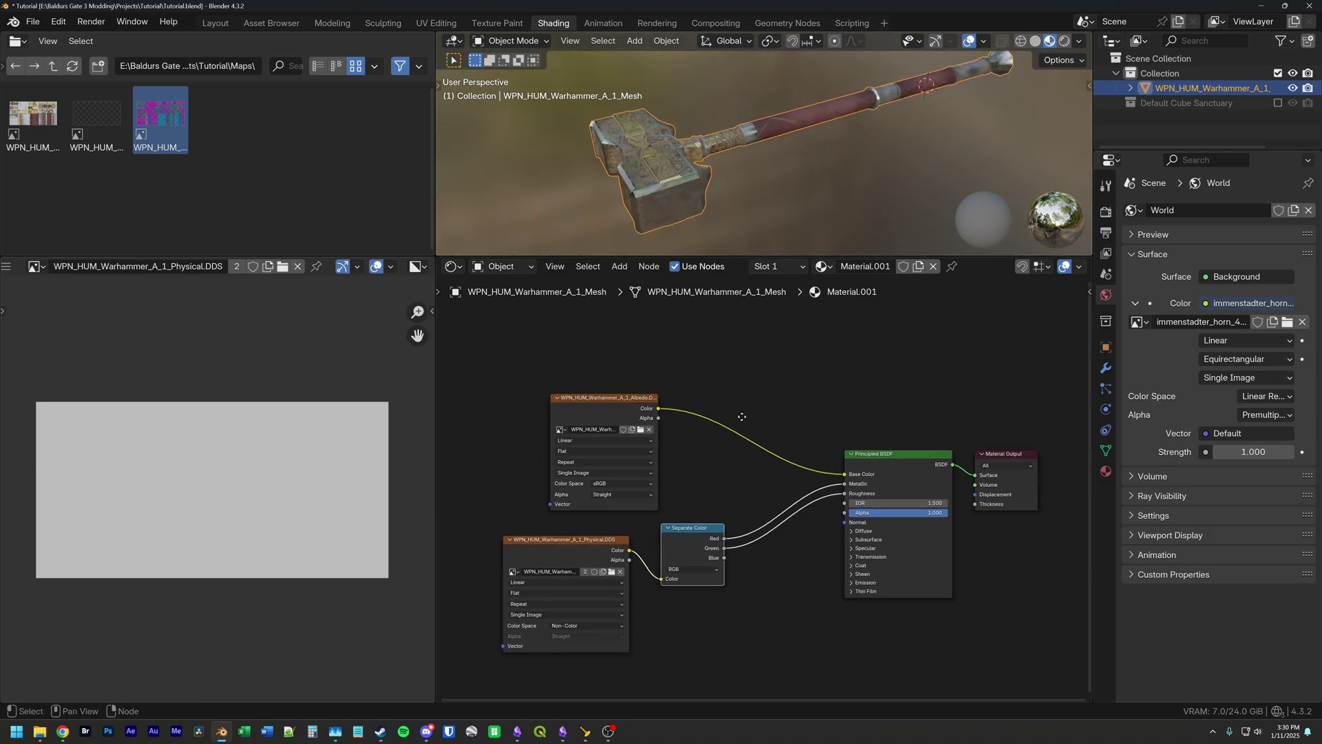
Step: Add a color Mix node above the shader, with the Albedo Color in A and the Separate Color's Blue in B
drag(618, 405, 737, 347)
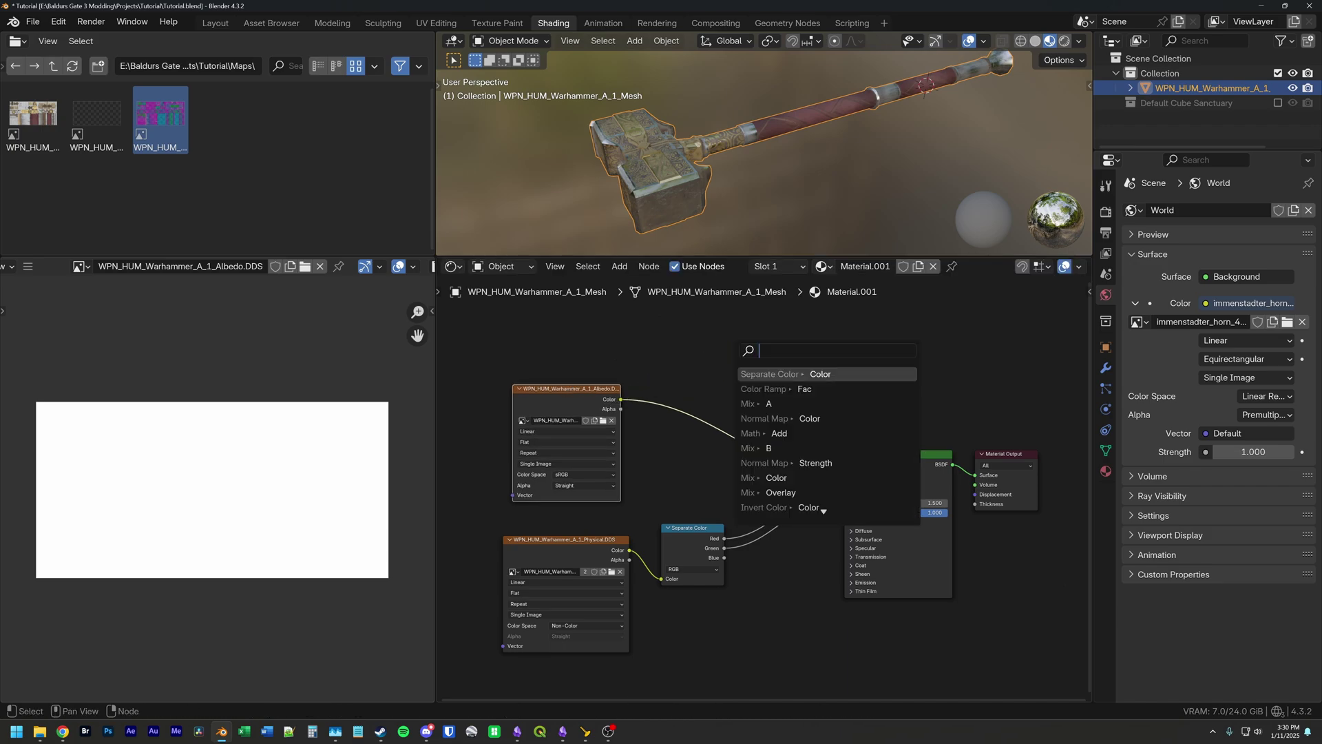
text(mIX)
key(Return)
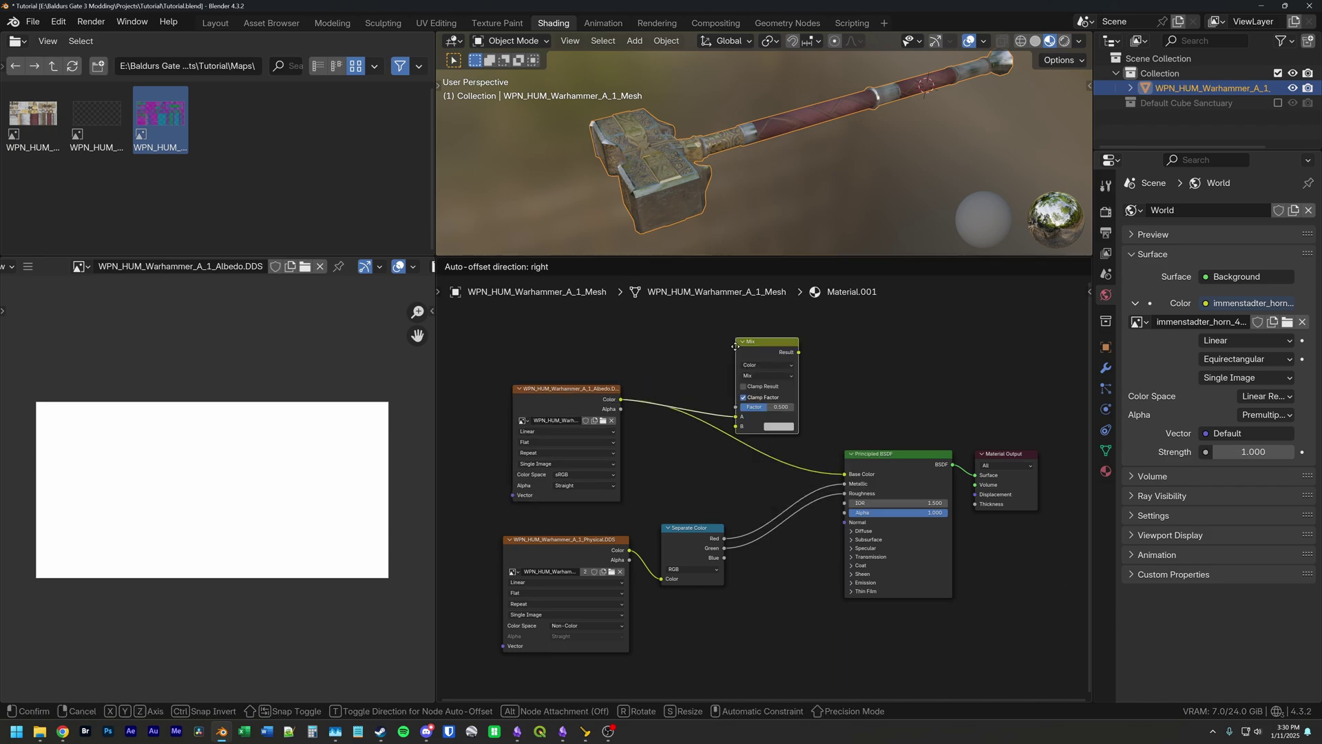
click(754, 335)
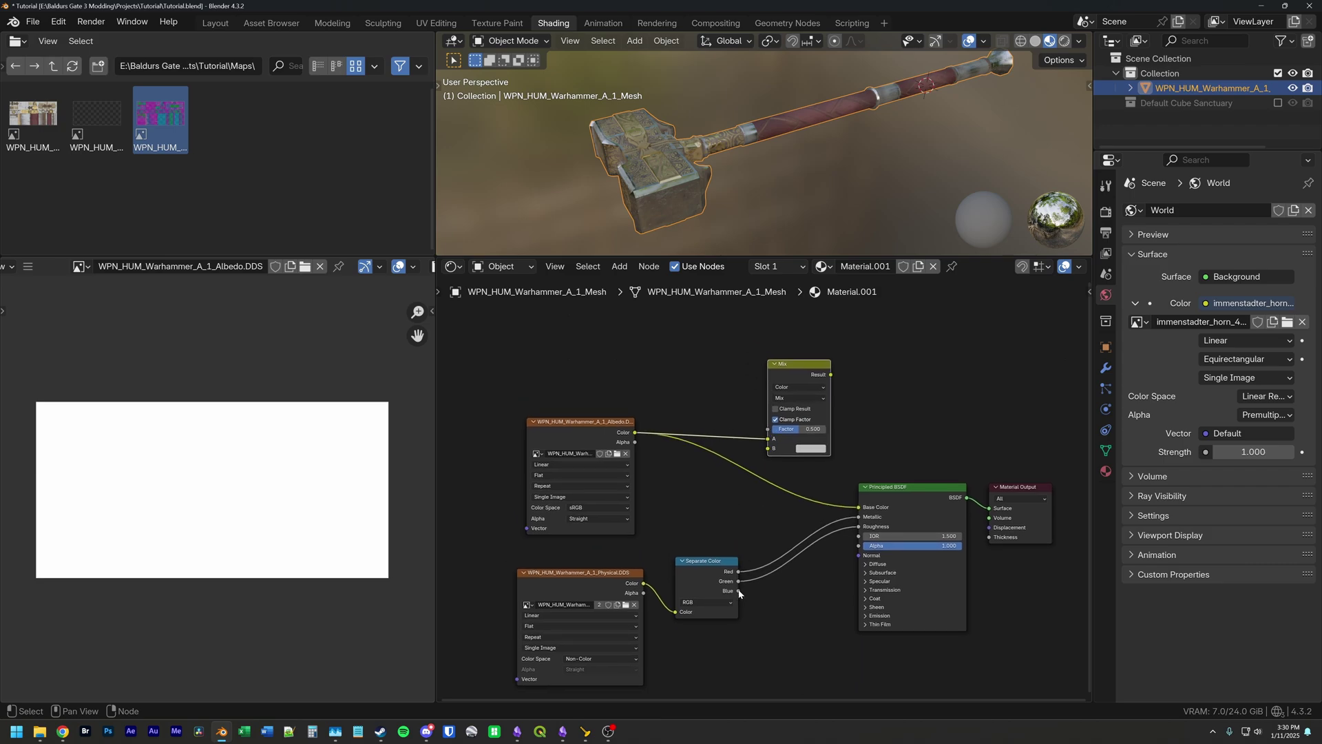
drag(738, 591, 768, 449)
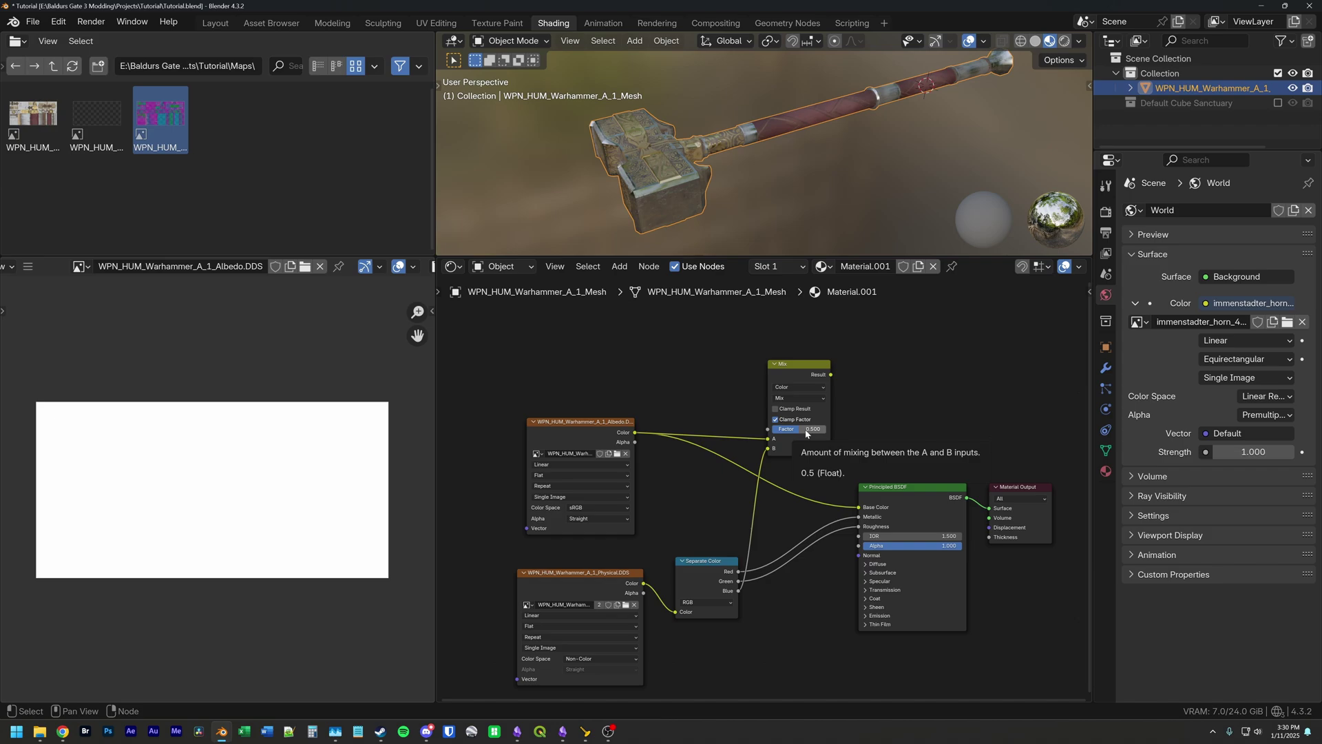
Step: Set the Mix node to Multiply with factor 1.000 and preview its result on the hammer head in an enlarged 3D viewport
ctrl+shift+click(808, 372)
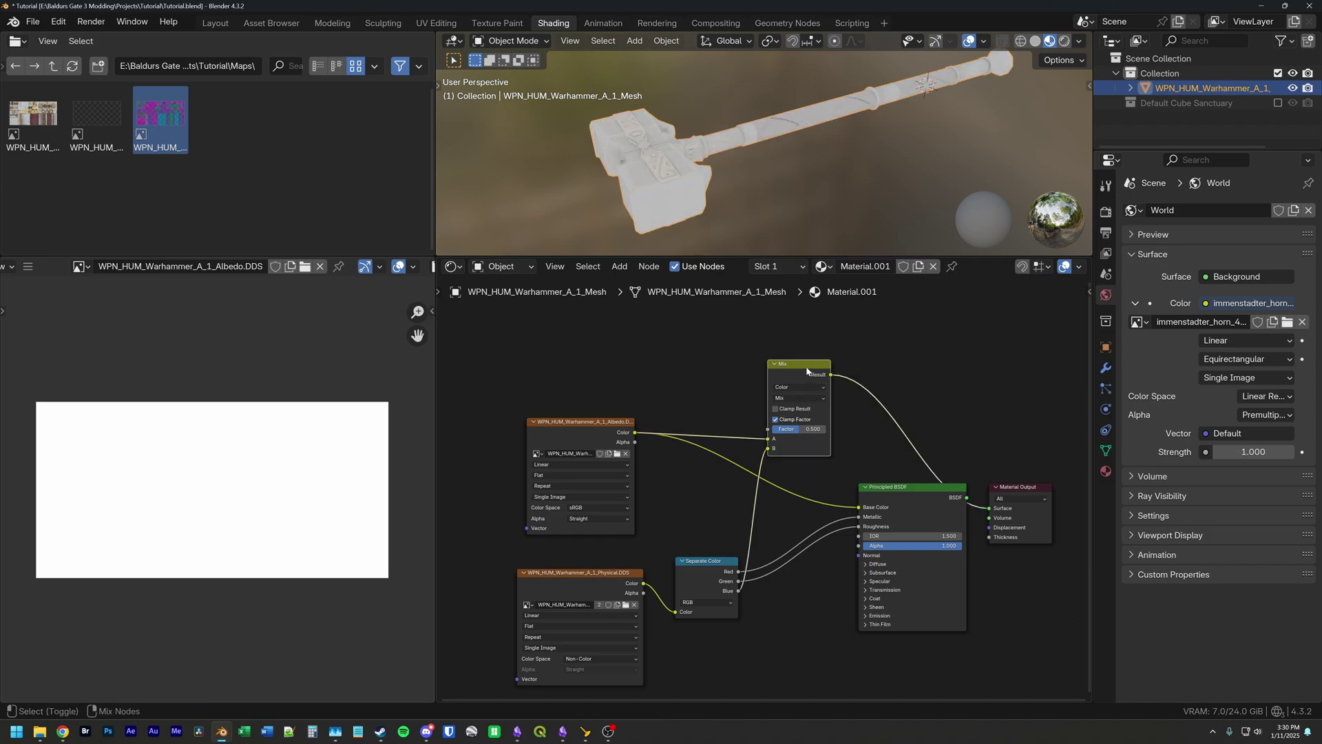
drag(805, 430, 834, 429)
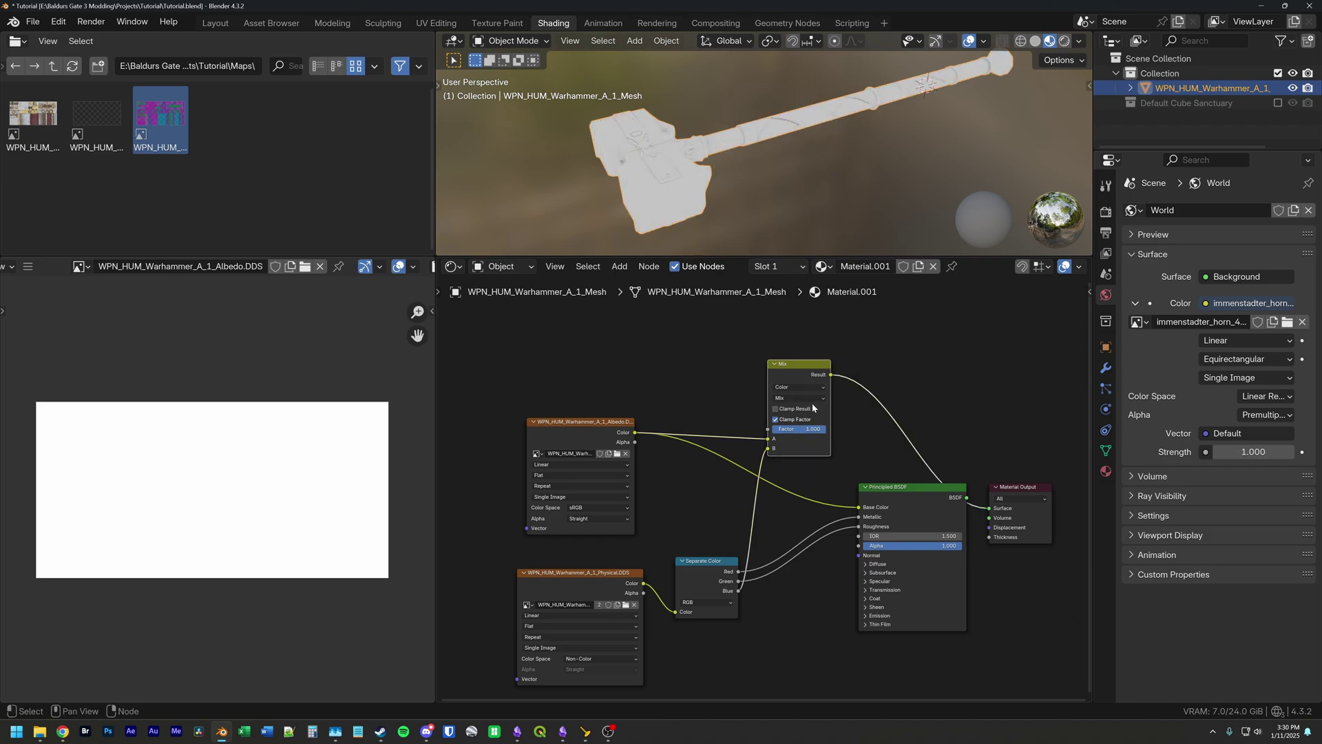
click(817, 399)
click(799, 444)
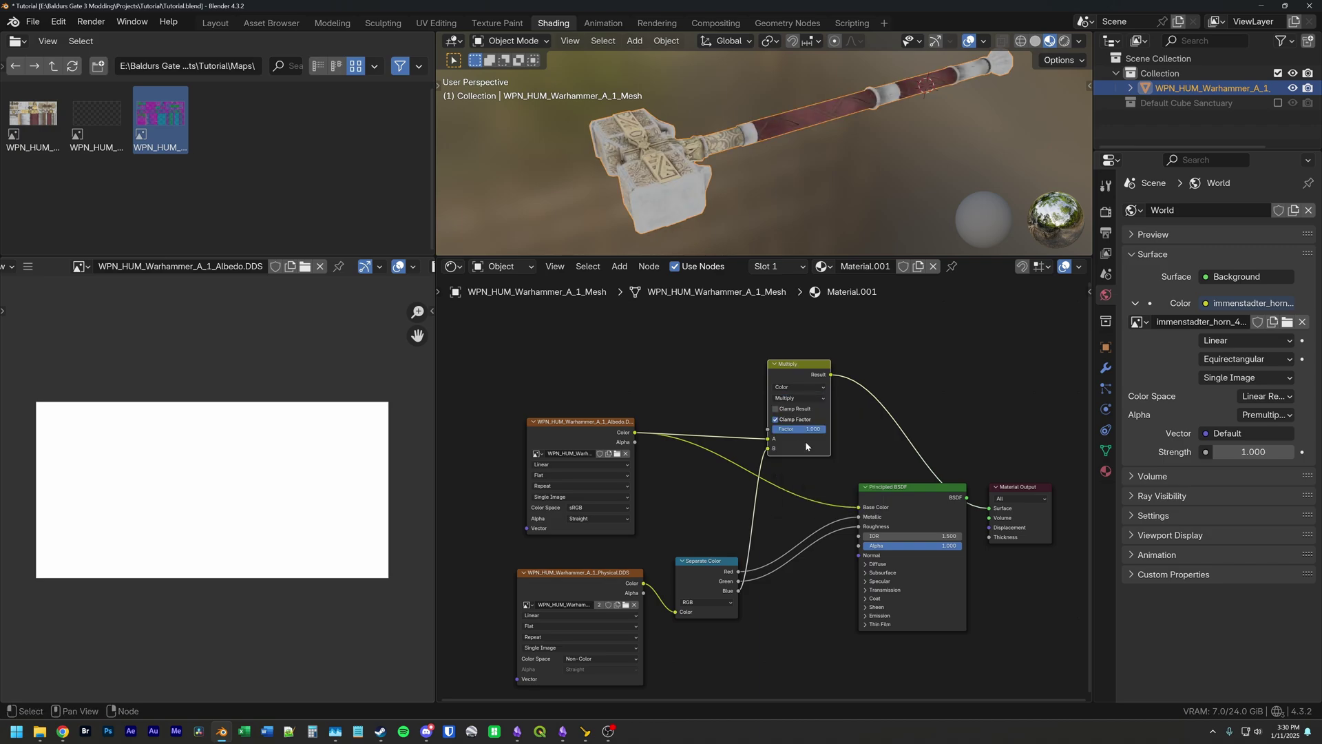
scroll(658, 216, up, 4)
middle_drag(657, 216, 758, 158)
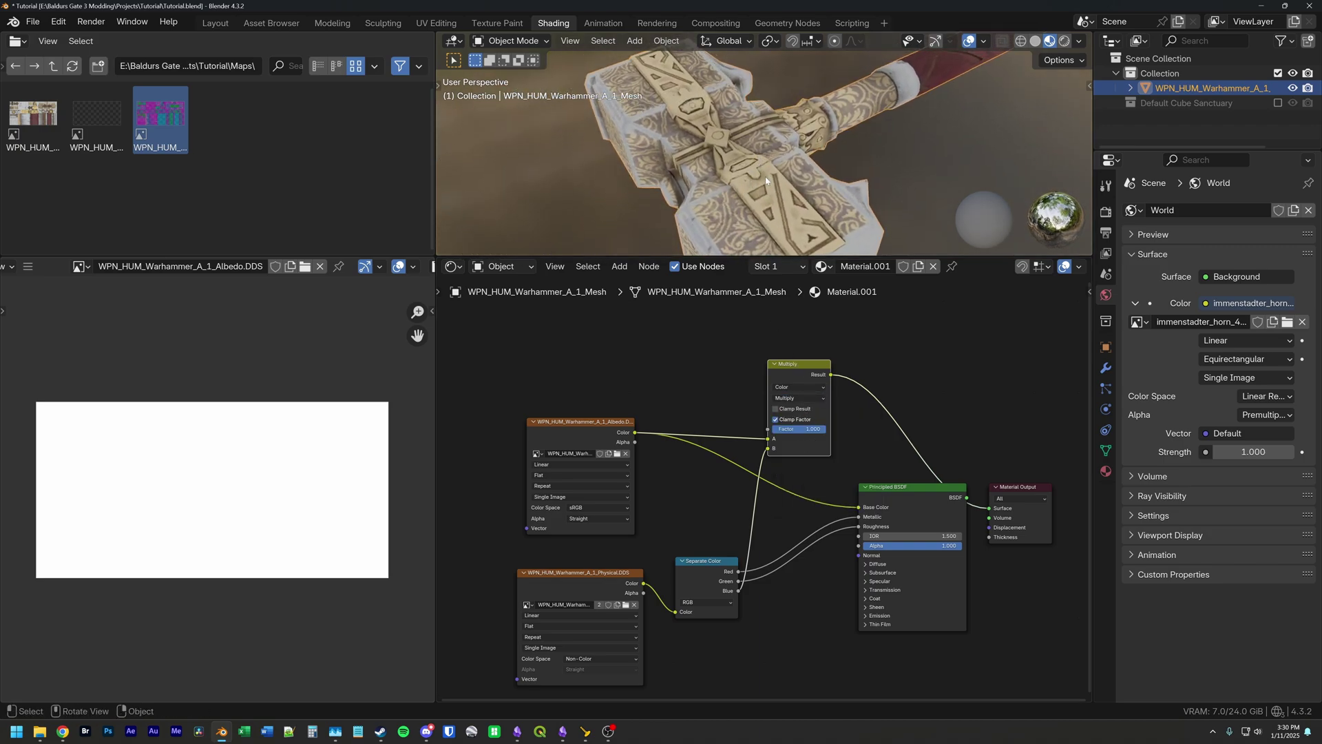
drag(790, 259, 790, 365)
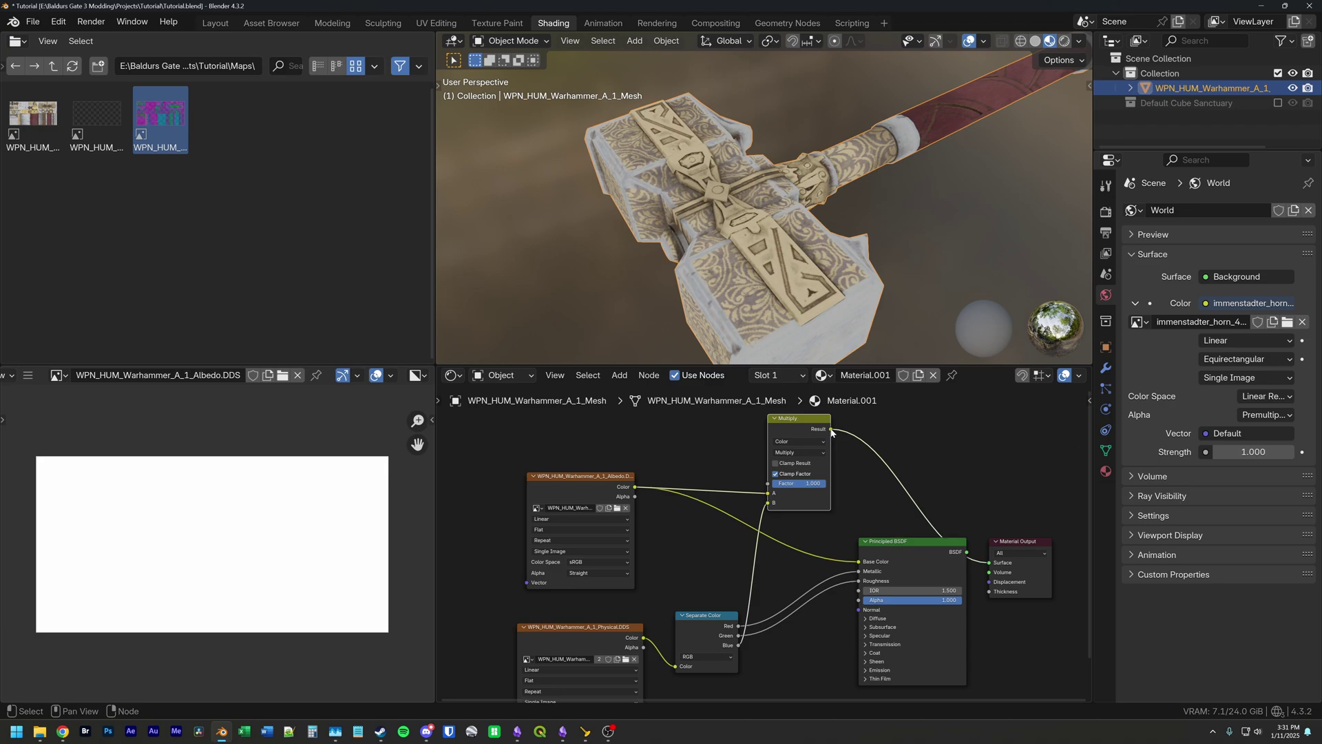
Step: Connect the Multiply result to the Principled BSDF's Base Color and link the BSDF back to the Material Output's Surface
drag(832, 430, 860, 561)
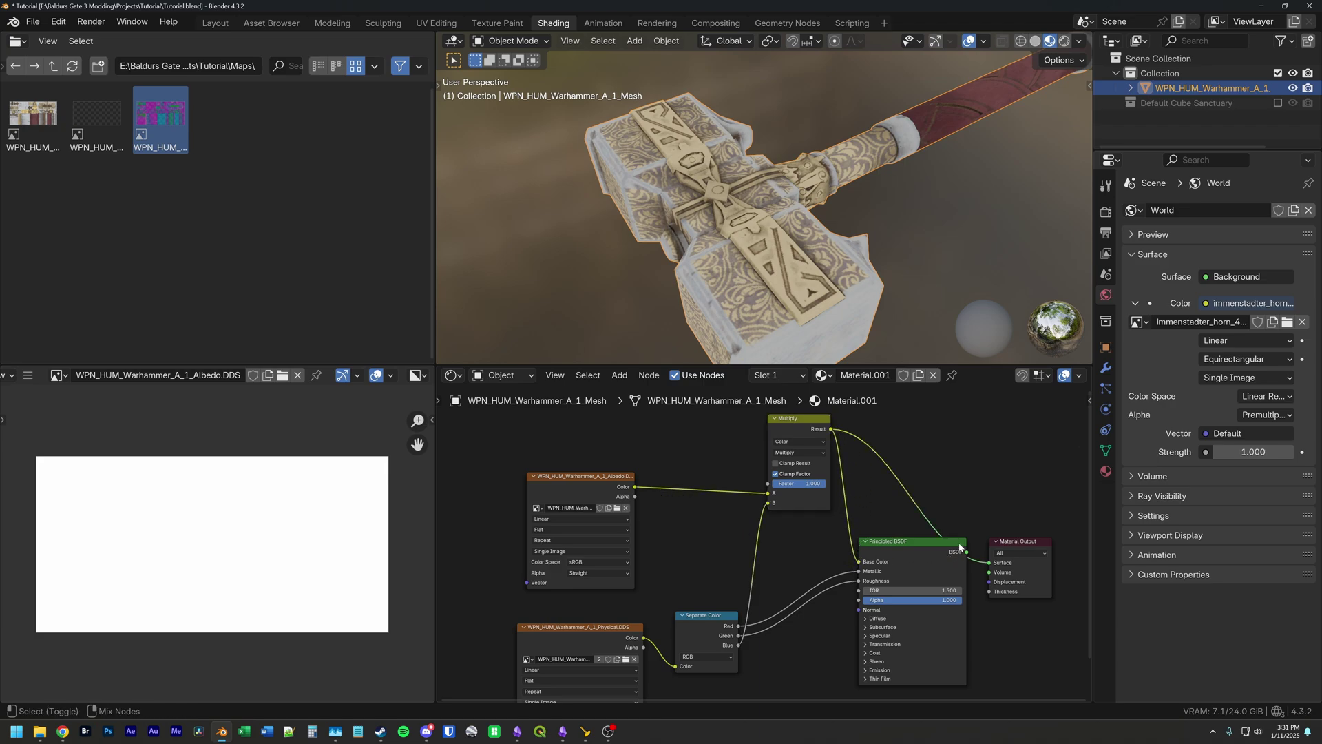
ctrl+shift+click(957, 548)
mouse_move(822, 239)
middle_down()
mouse_move(822, 215)
mouse_move(848, 197)
mouse_move(837, 209)
middle_up()
scroll(837, 209, down, 3)
scroll(804, 235, up, 2)
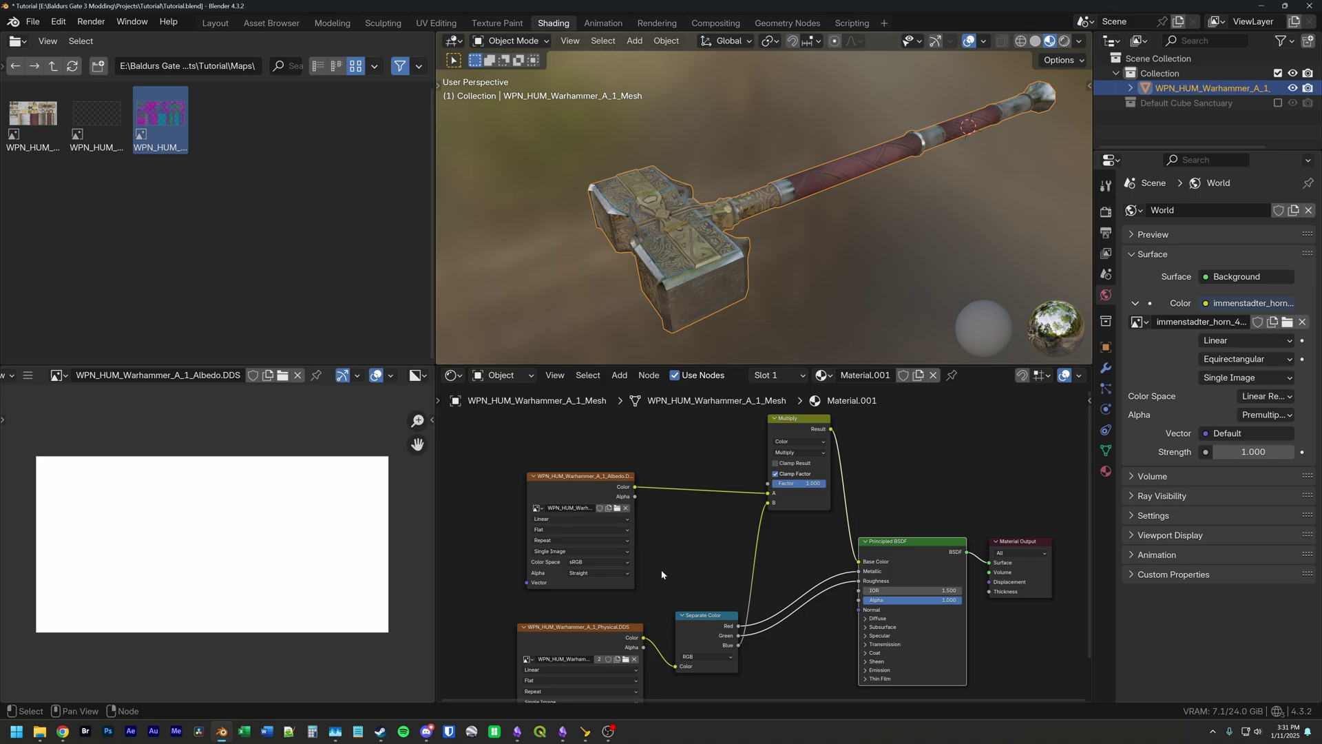
Step: Add the Normal DDS texture as an image node below the Physical node, using the Non-Color color space
middle_drag(662, 571, 684, 539)
middle_drag(731, 599, 719, 485)
drag(96, 113, 585, 592)
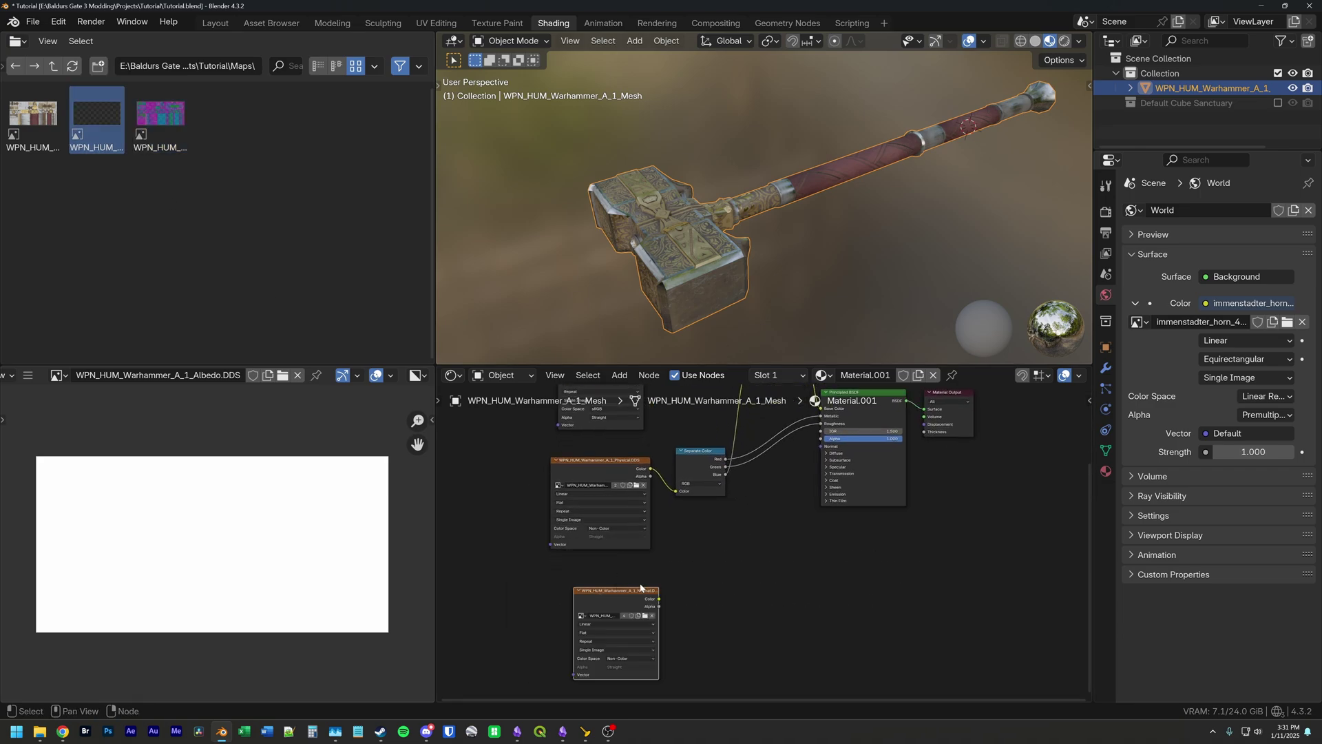
middle_drag(681, 591, 748, 539)
scroll(716, 537, up, 2)
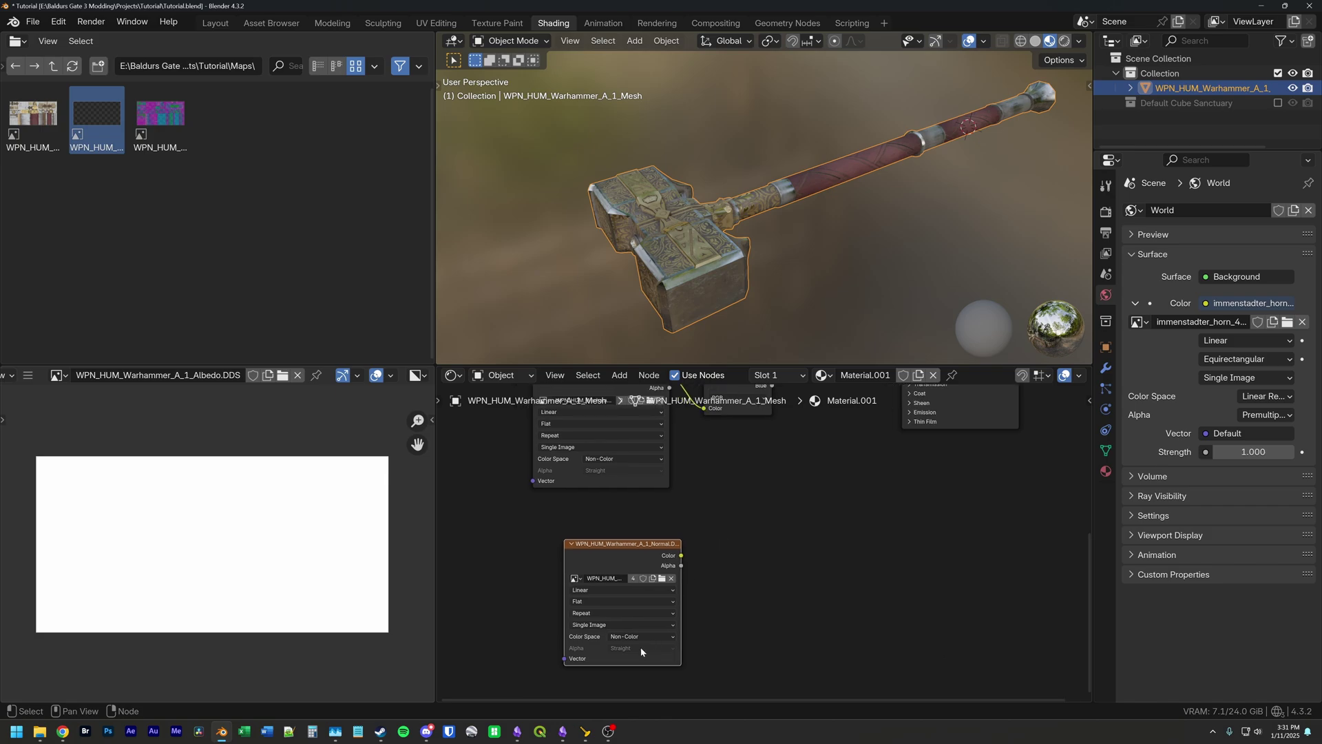
click(642, 638)
click(727, 586)
drag(594, 549, 570, 529)
Step: Preview the Normal texture's Color output on the hammer and show the map in the Image Editor
ctrl+shift+click(596, 531)
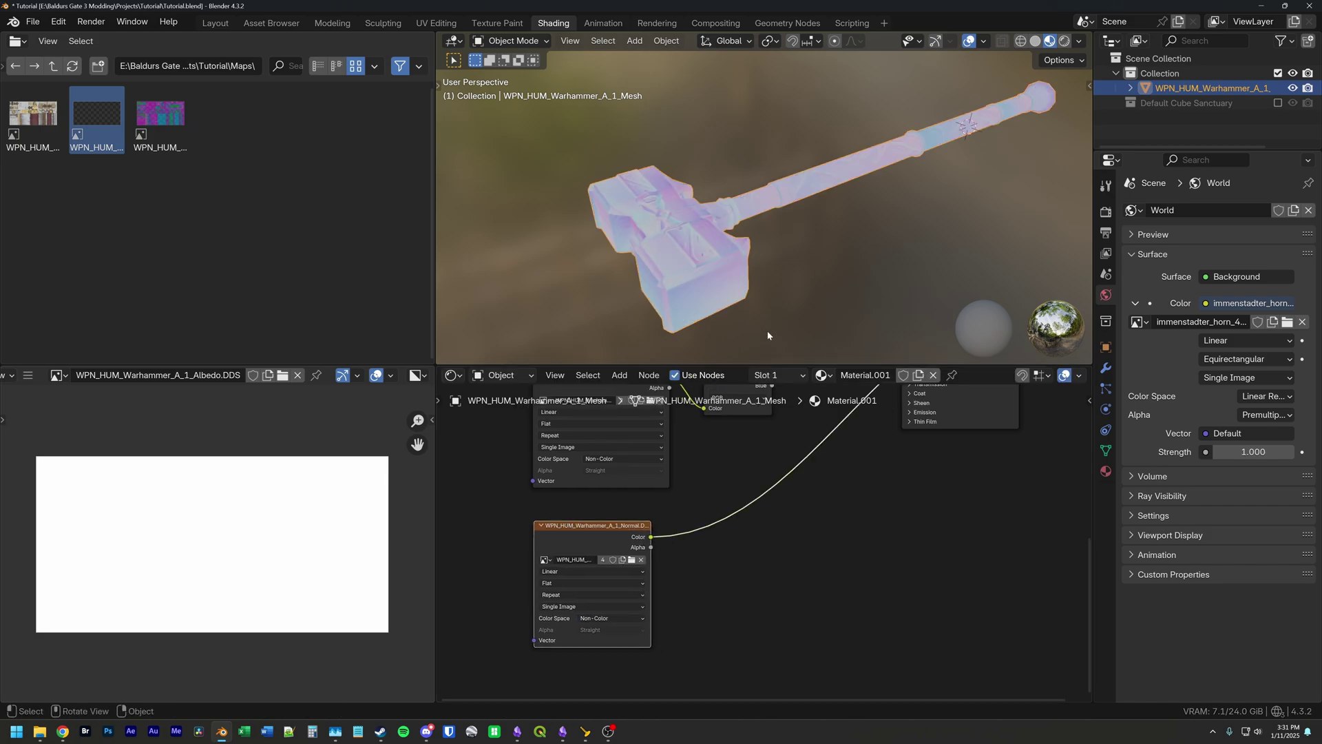
middle_drag(745, 261, 682, 268)
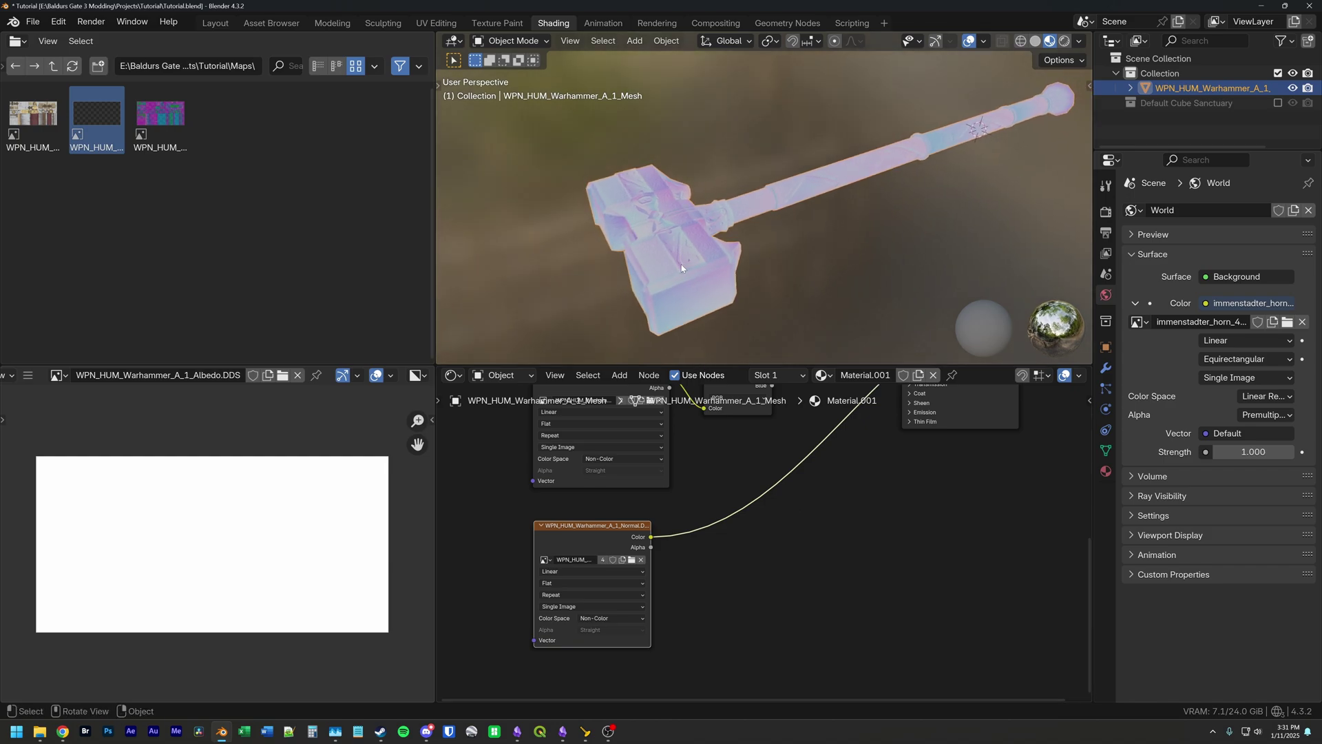
click(589, 527)
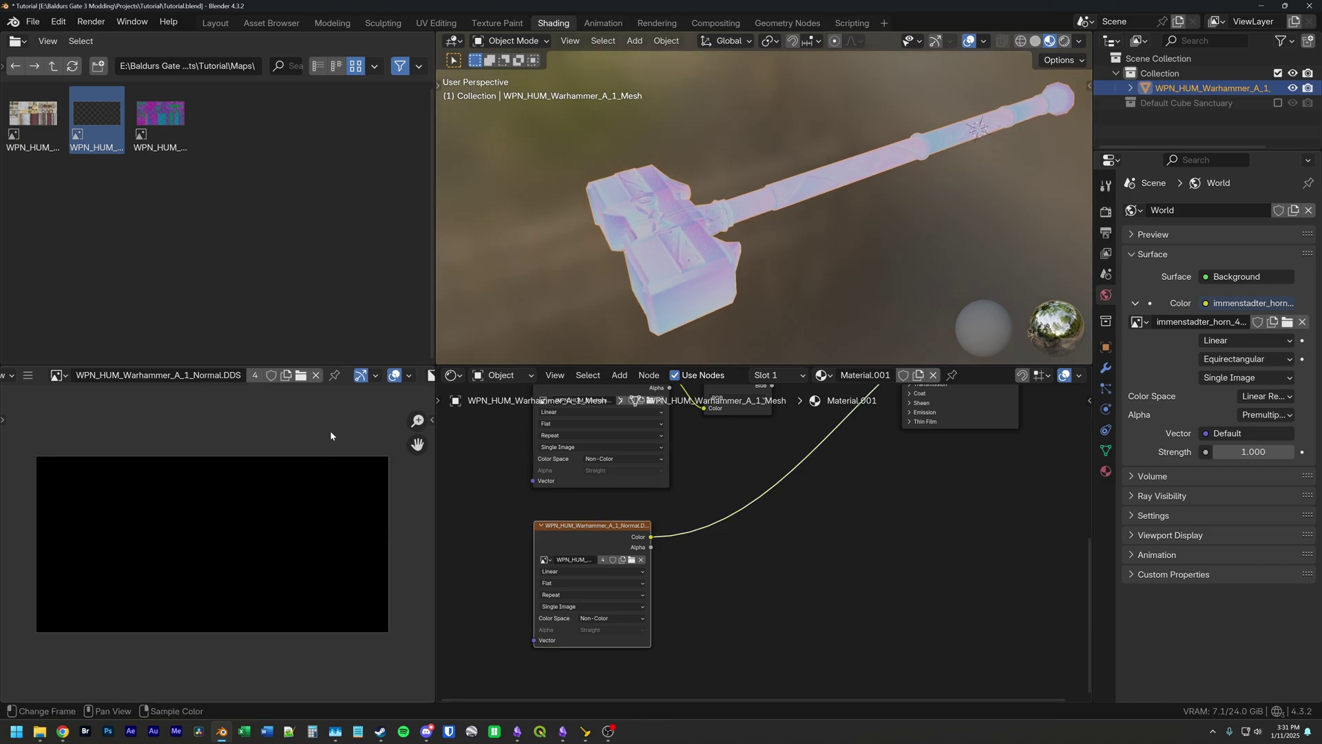
Step: Compare the Normal map in the Image Editor using the Color & Alpha, Alpha and Color display channels
click(420, 375)
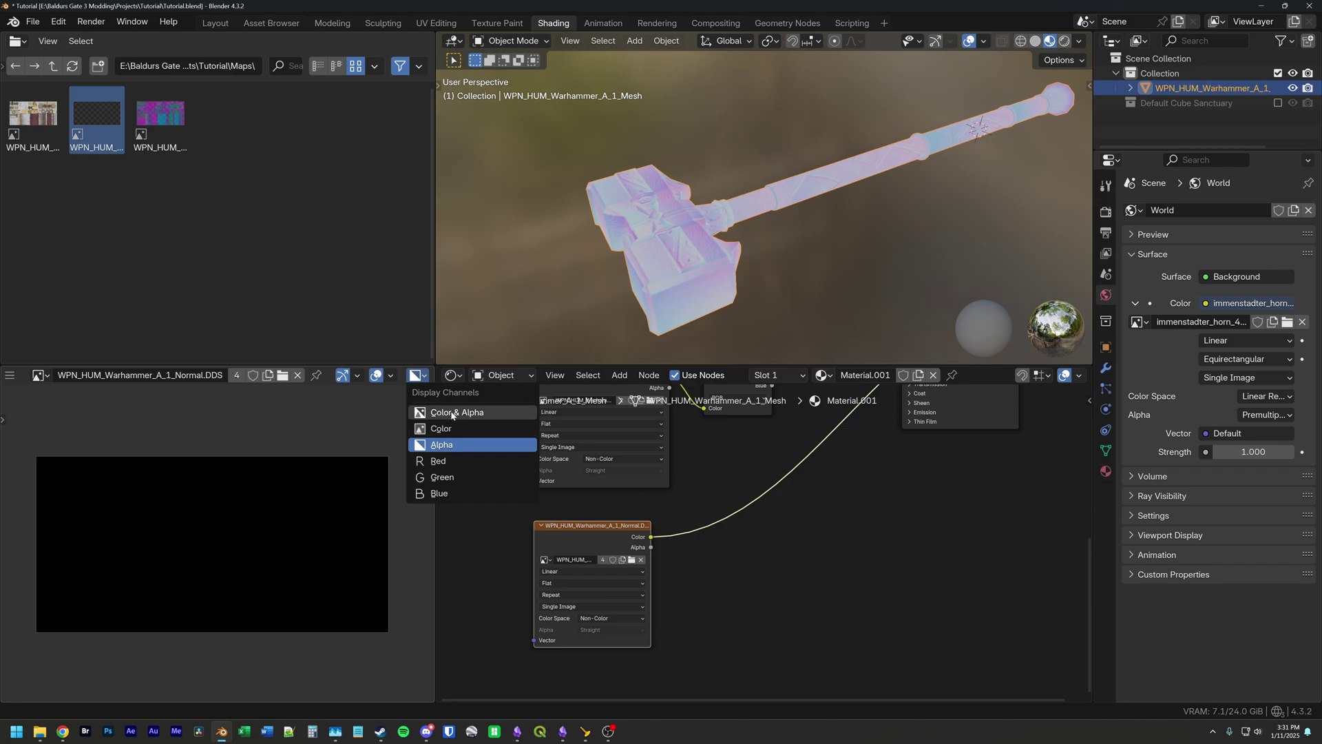
click(448, 414)
click(416, 375)
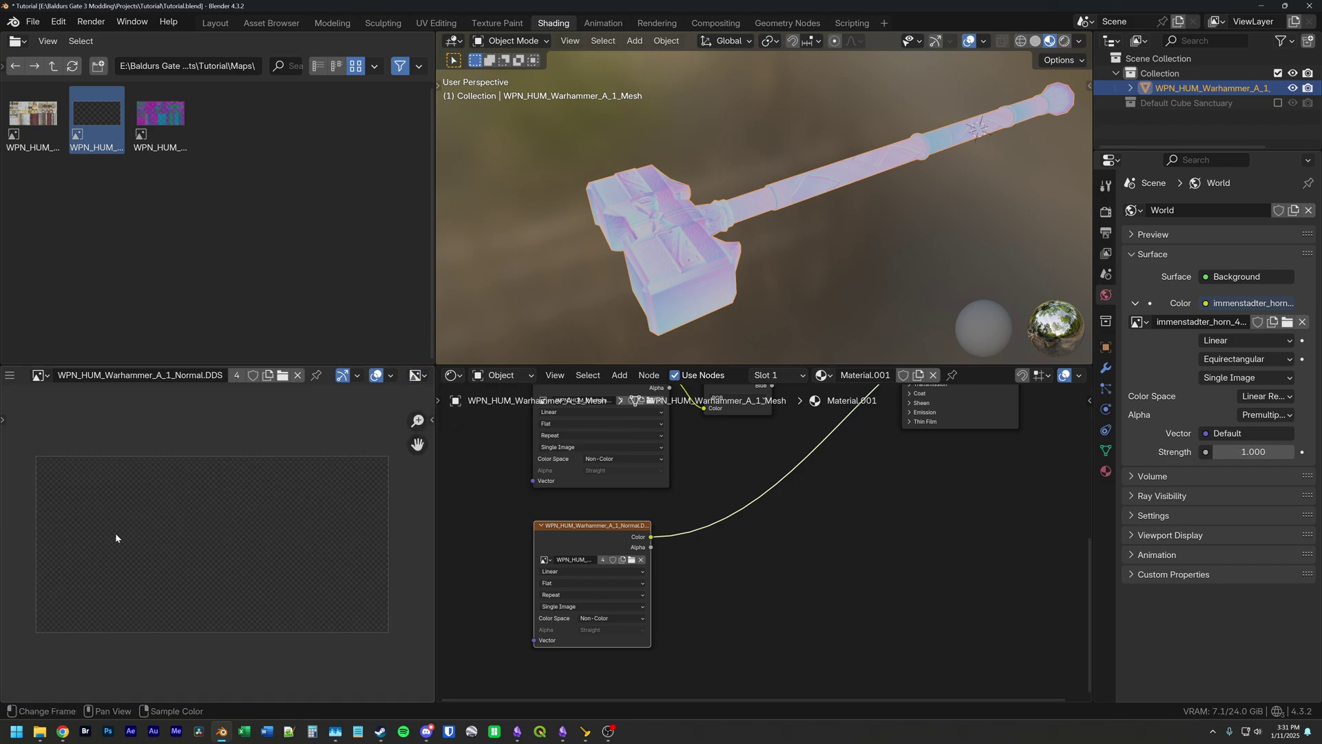
click(417, 375)
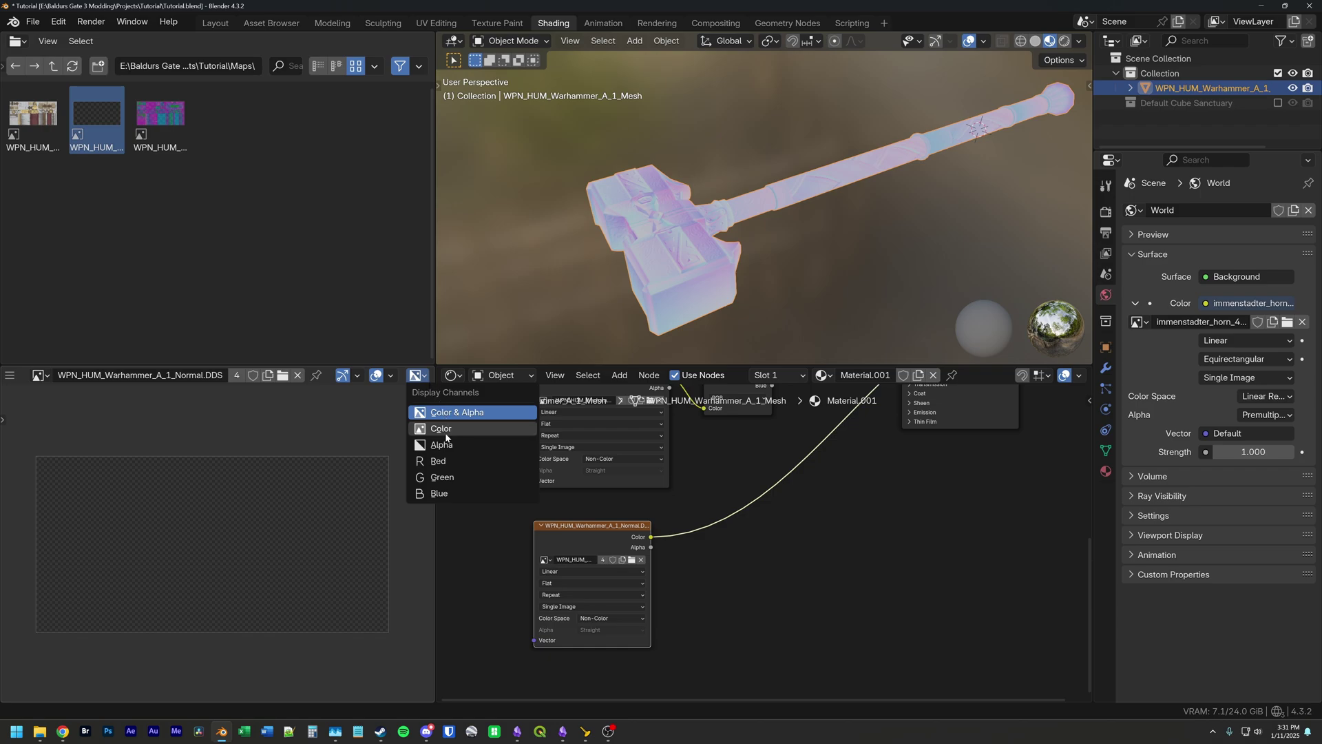
click(446, 478)
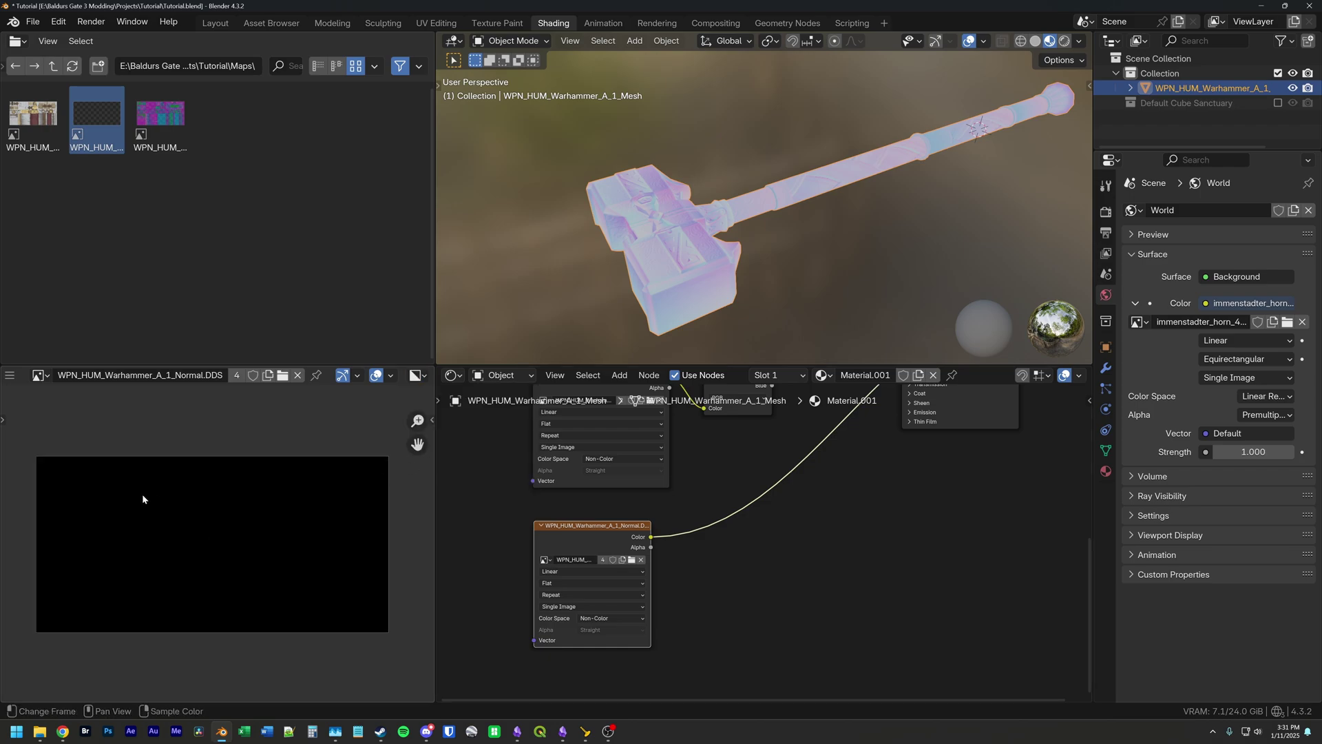
click(415, 375)
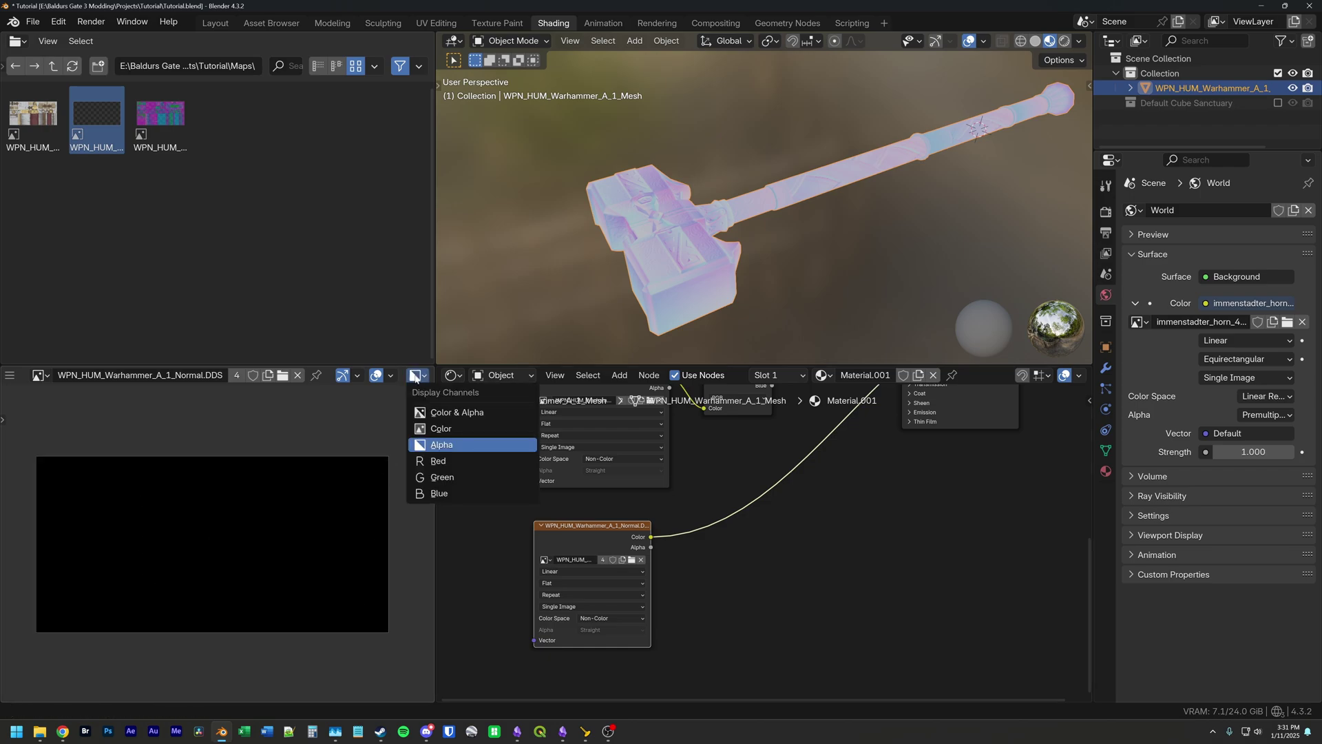
click(440, 431)
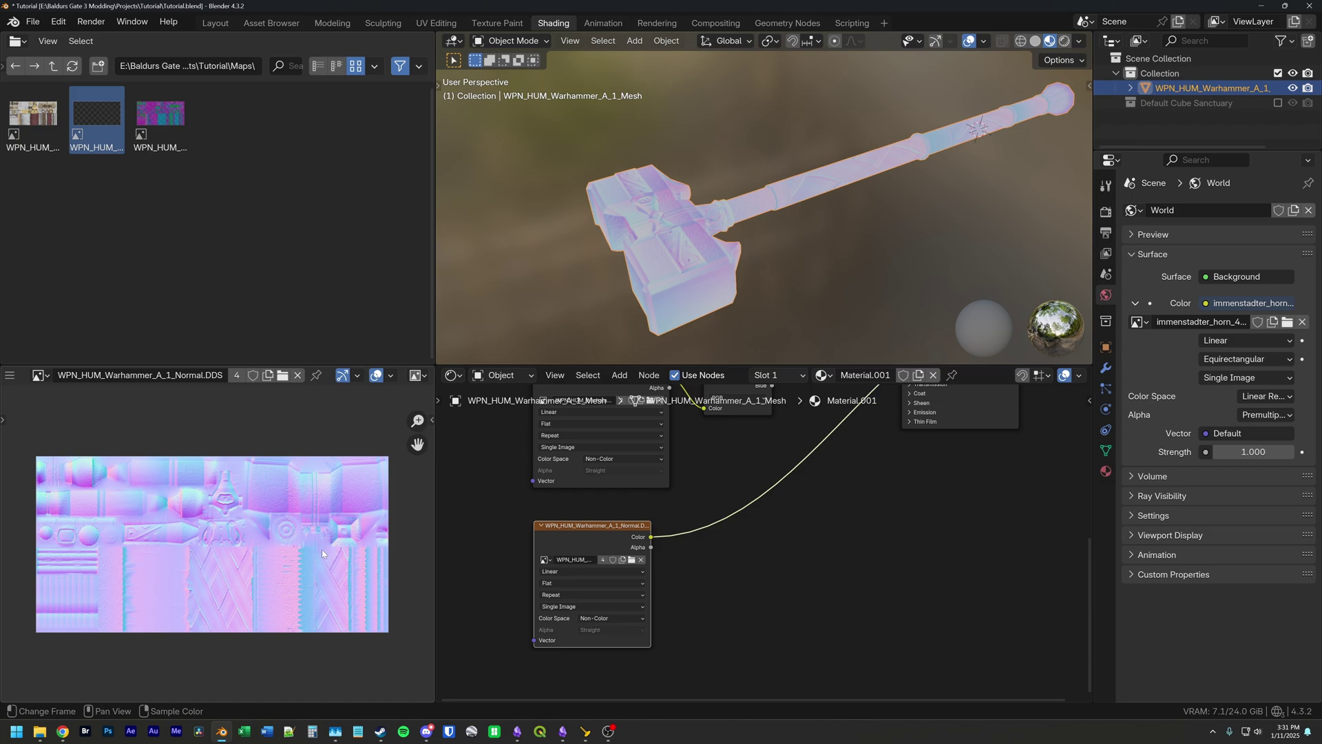
Step: Examine the Normal map's Red, Green and Blue channels one by one, finishing with the Color display
click(415, 376)
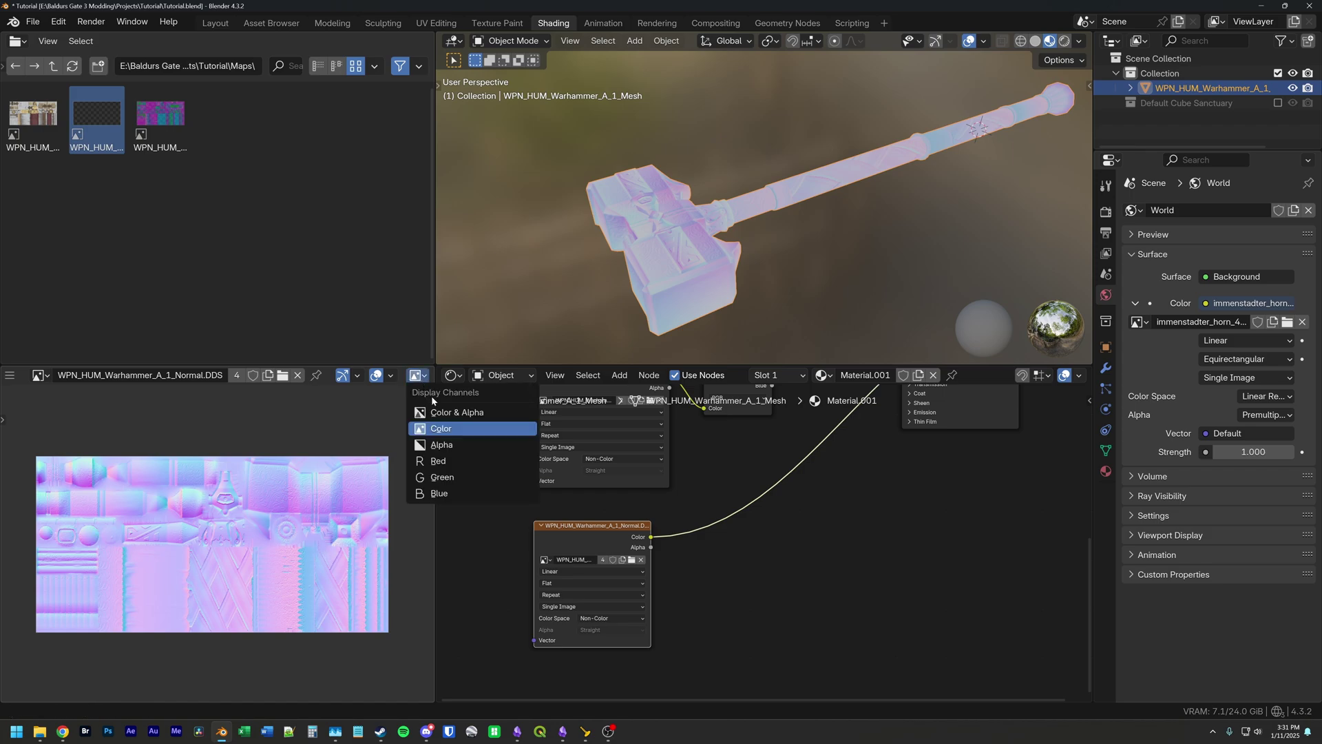
click(441, 459)
click(415, 376)
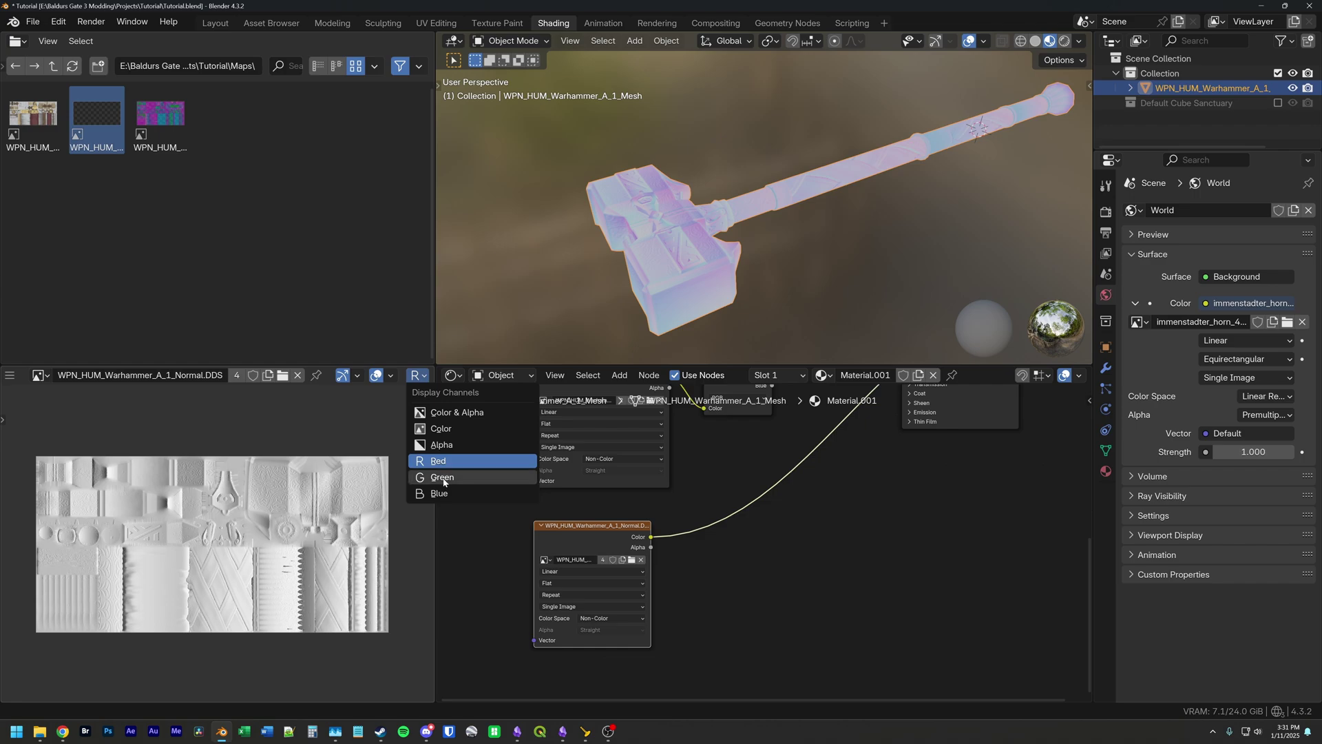
click(441, 477)
click(415, 376)
click(440, 493)
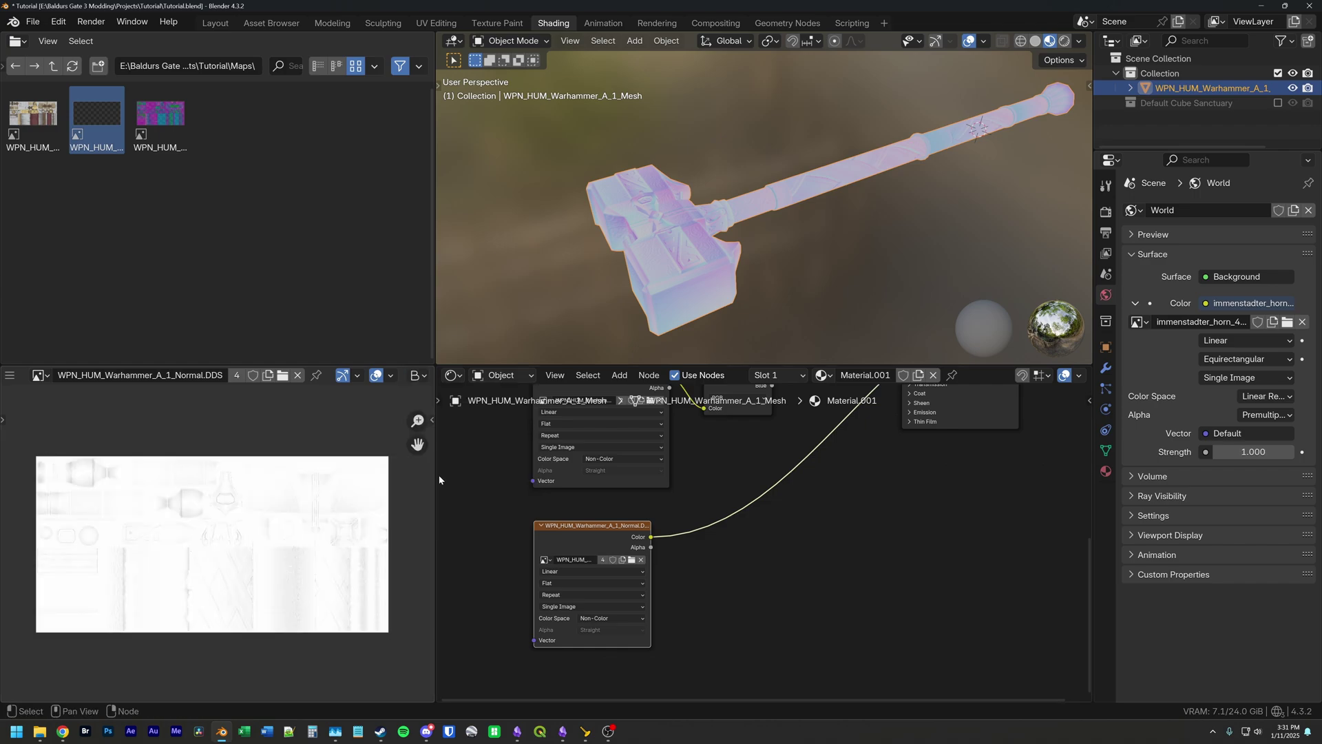
click(416, 375)
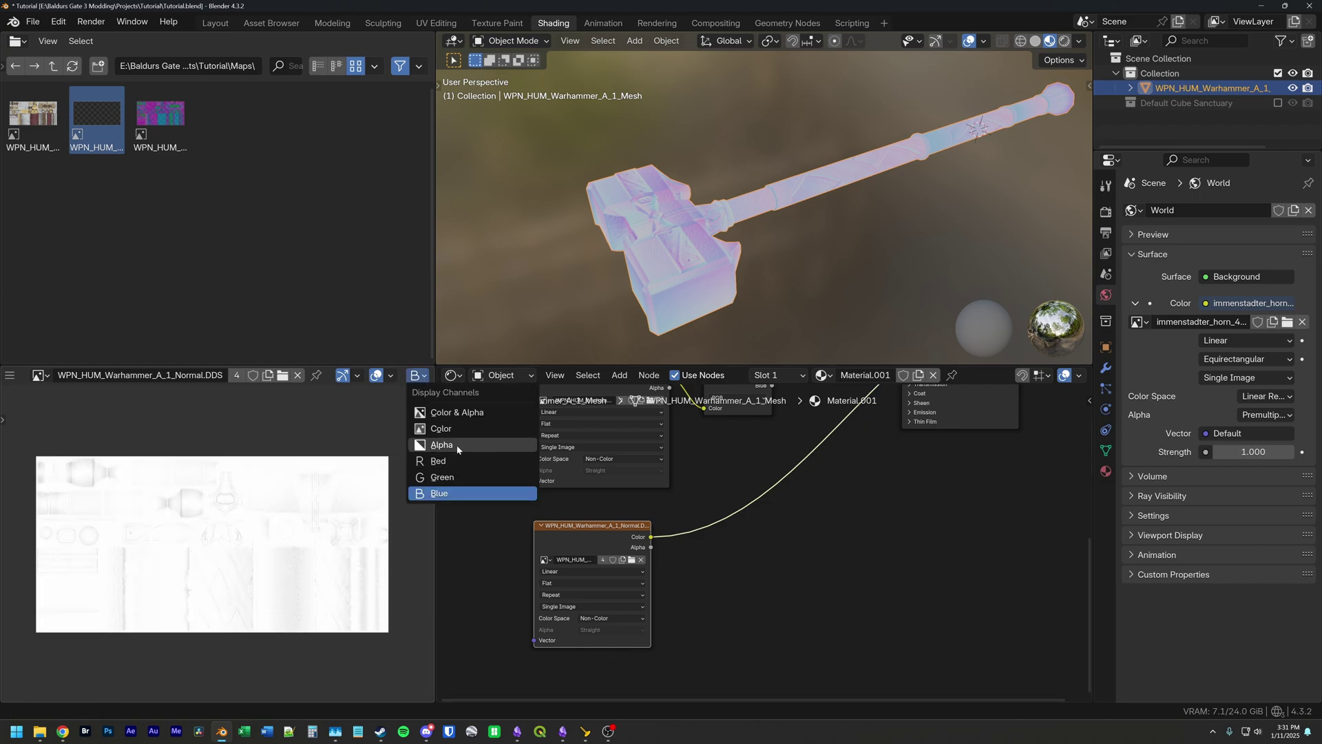
click(448, 429)
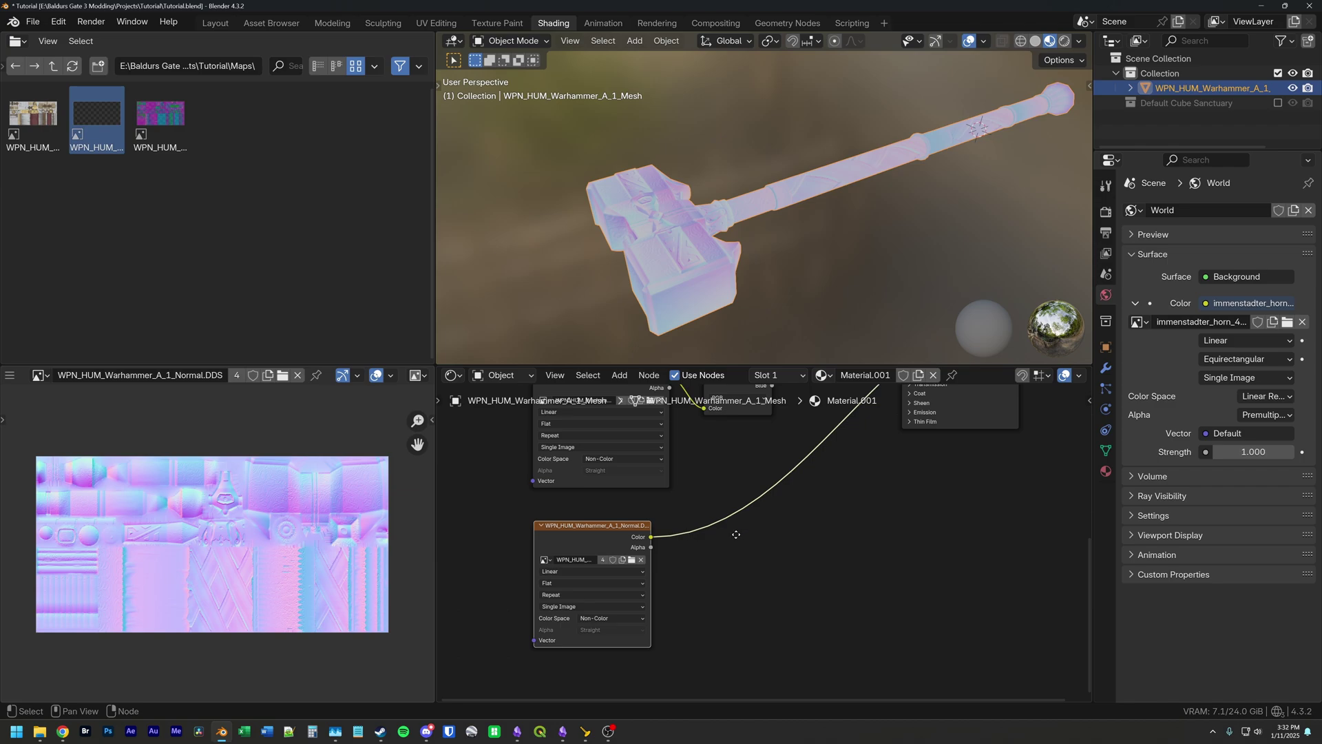
Step: Move the Normal texture node left to make room and search for a Separate node to attach to its Color output
middle_drag(735, 534, 706, 553)
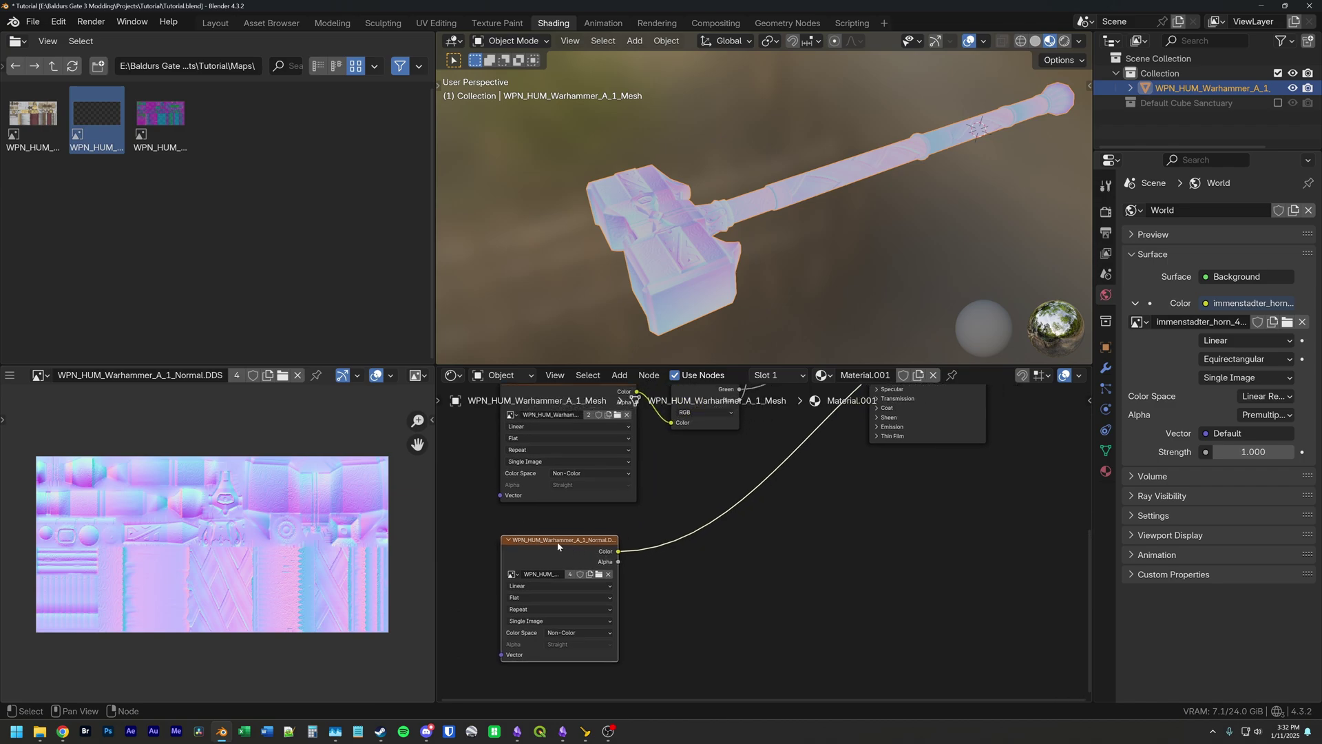
drag(558, 546, 506, 546)
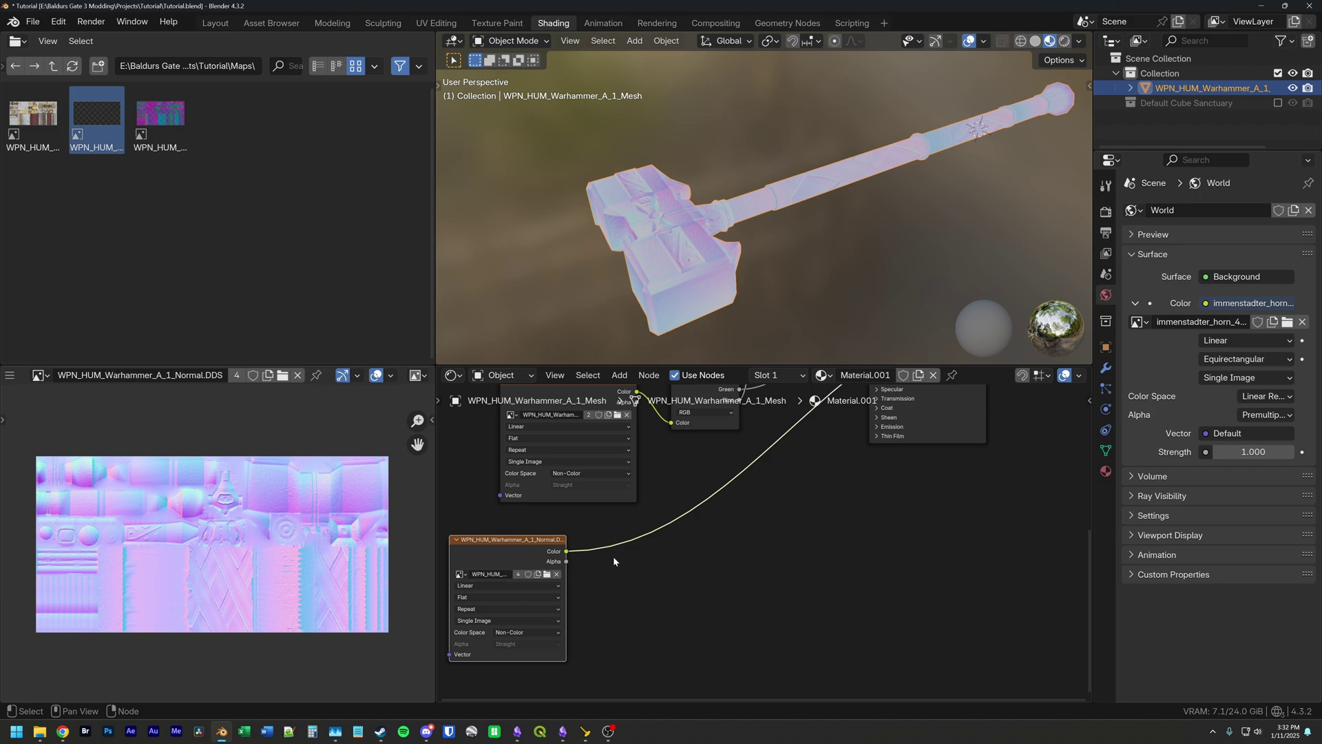
middle_drag(622, 575, 636, 559)
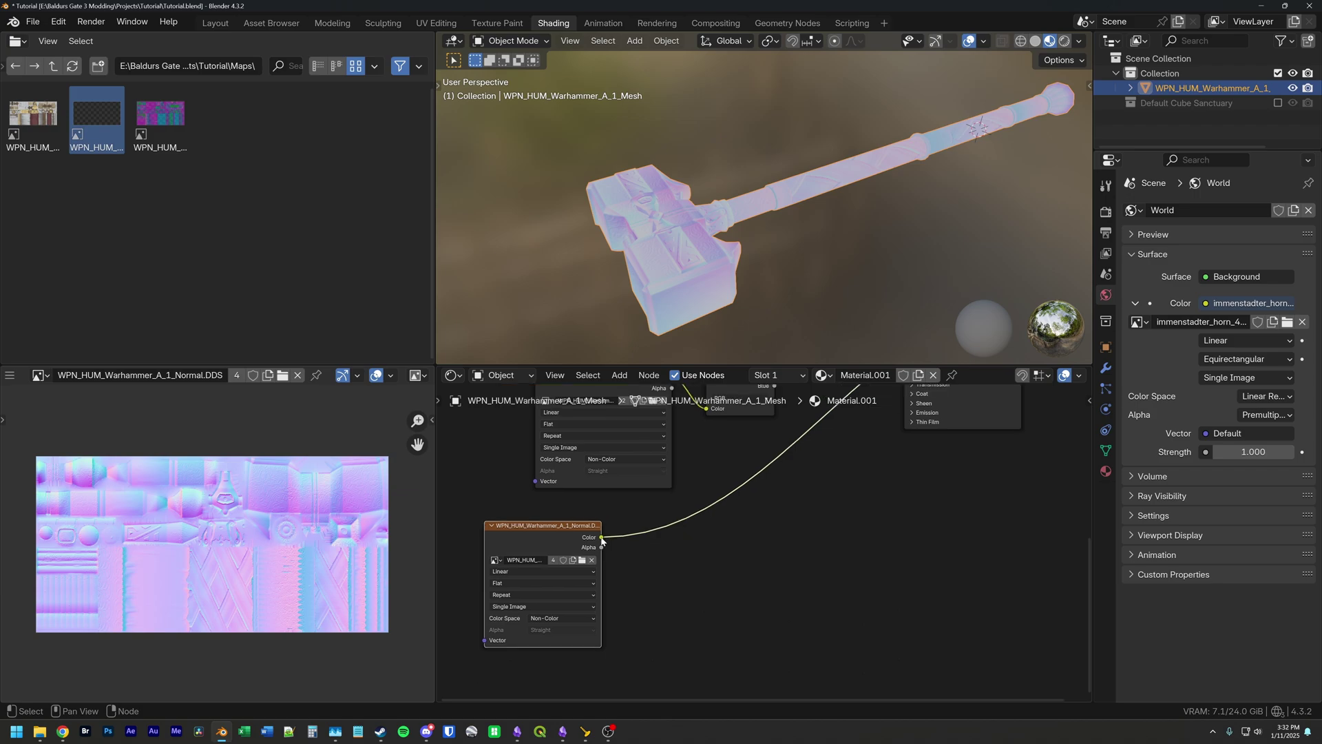
drag(602, 538, 683, 541)
text(SEPAR)
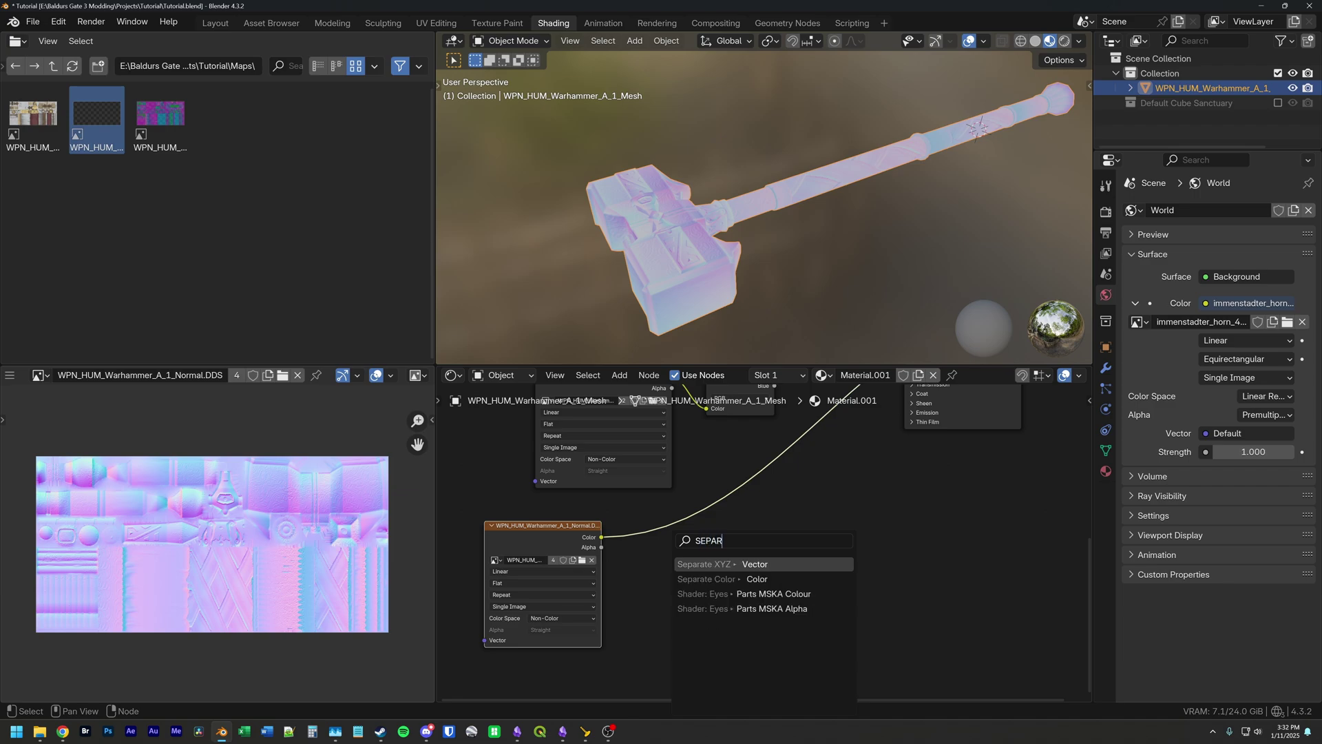
Step: Add a Separate Color node after the normal texture and feed its Green channel into the Color input of an Invert Color node
key(Down)
key(Return)
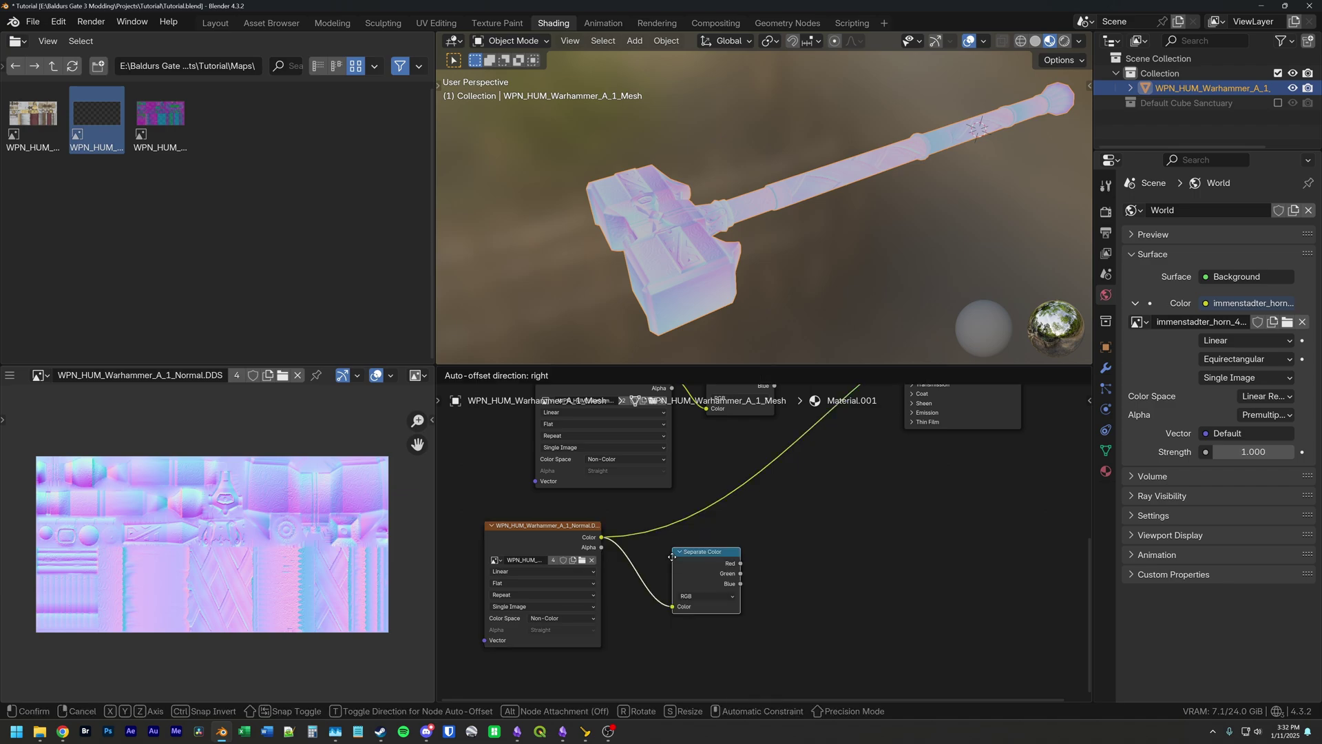
click(673, 557)
drag(741, 573, 821, 542)
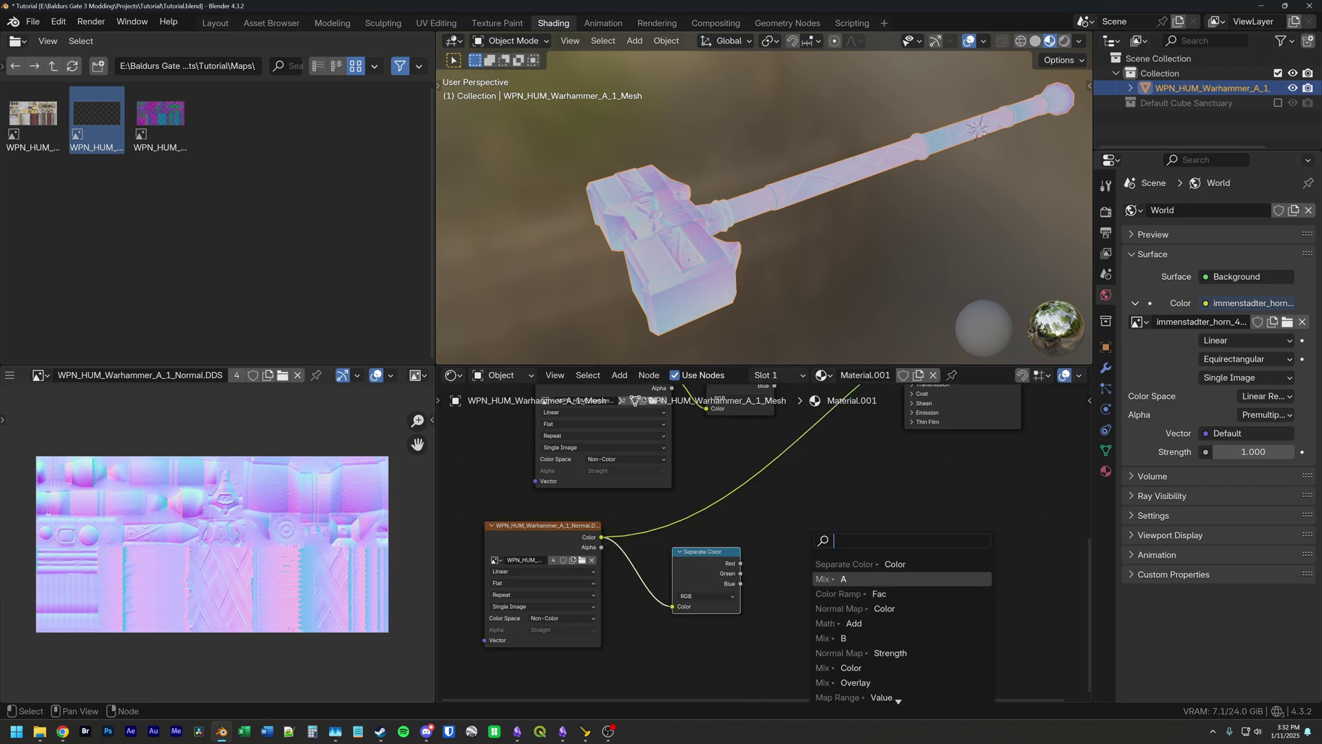
text(inver)
key(Return)
click(813, 571)
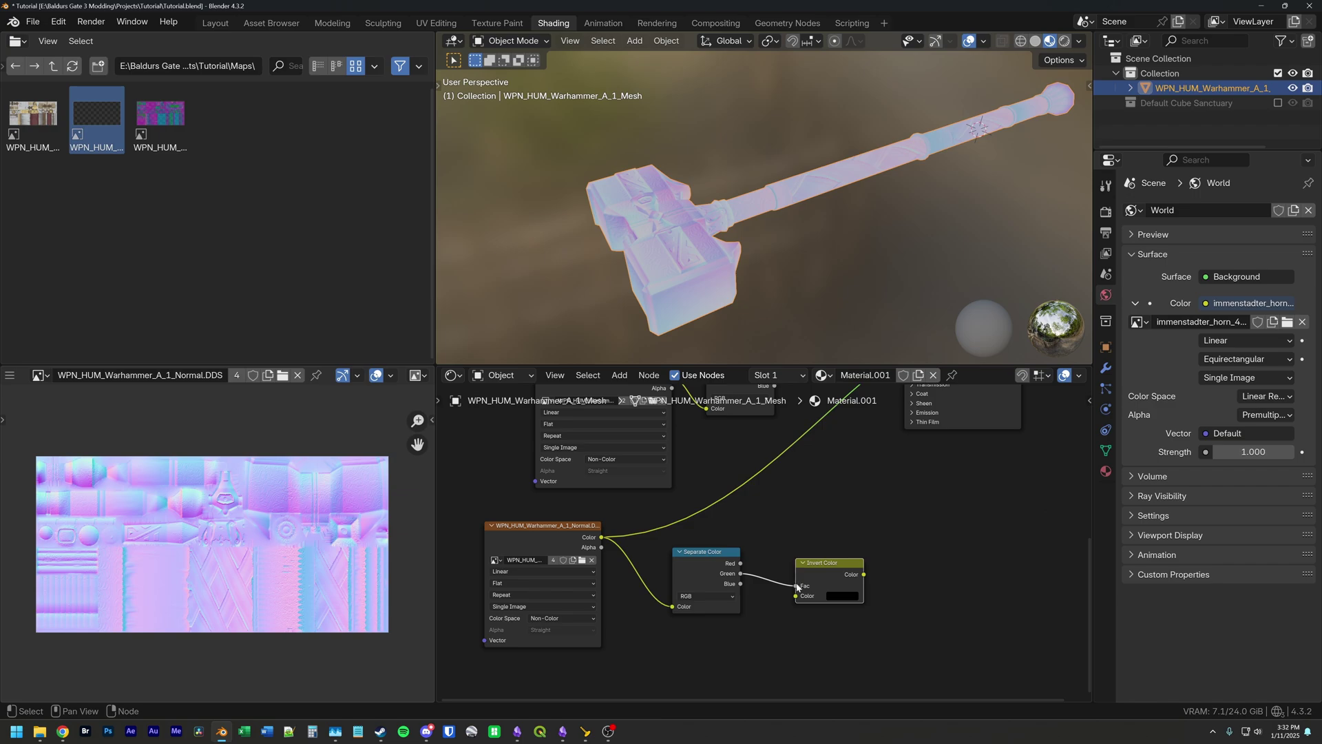
drag(796, 586, 824, 567)
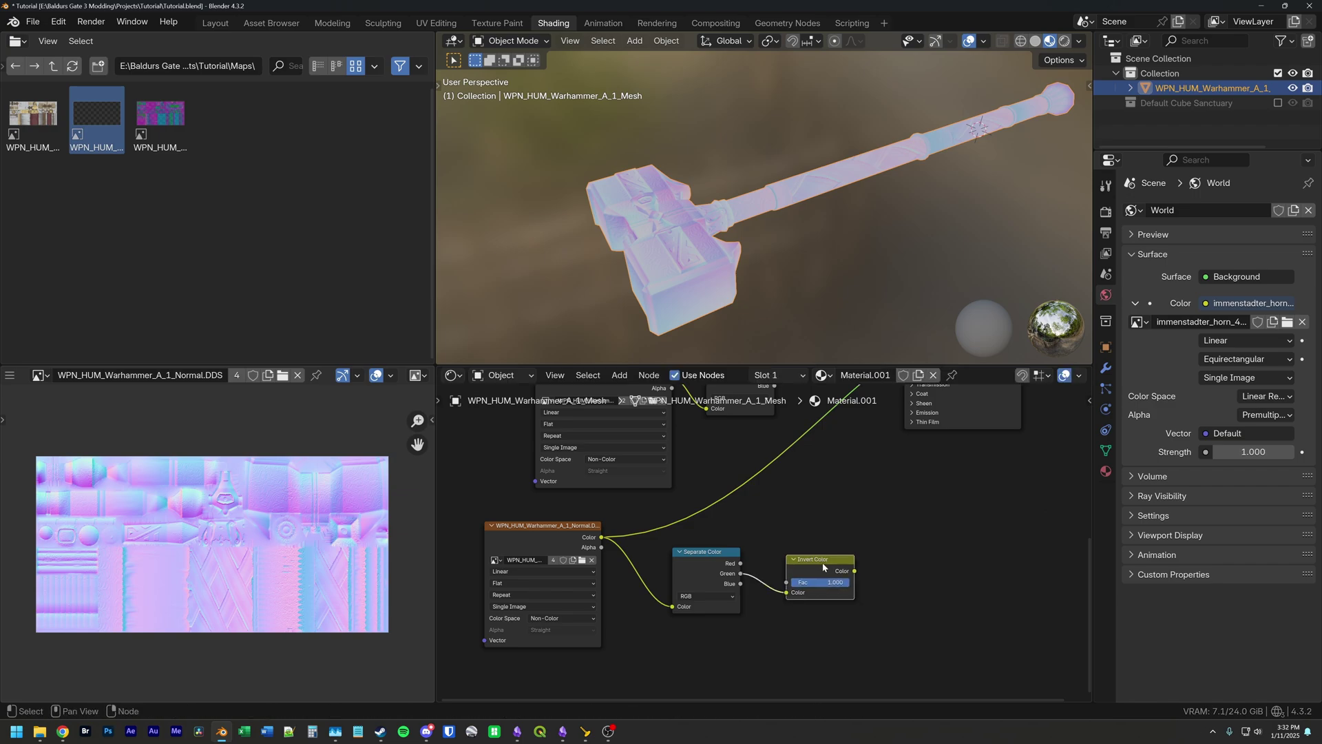
Step: Add a Combine Color node and feed it the inverted green plus the original red and blue channels
key(shift+a)
text(comb)
key(Return)
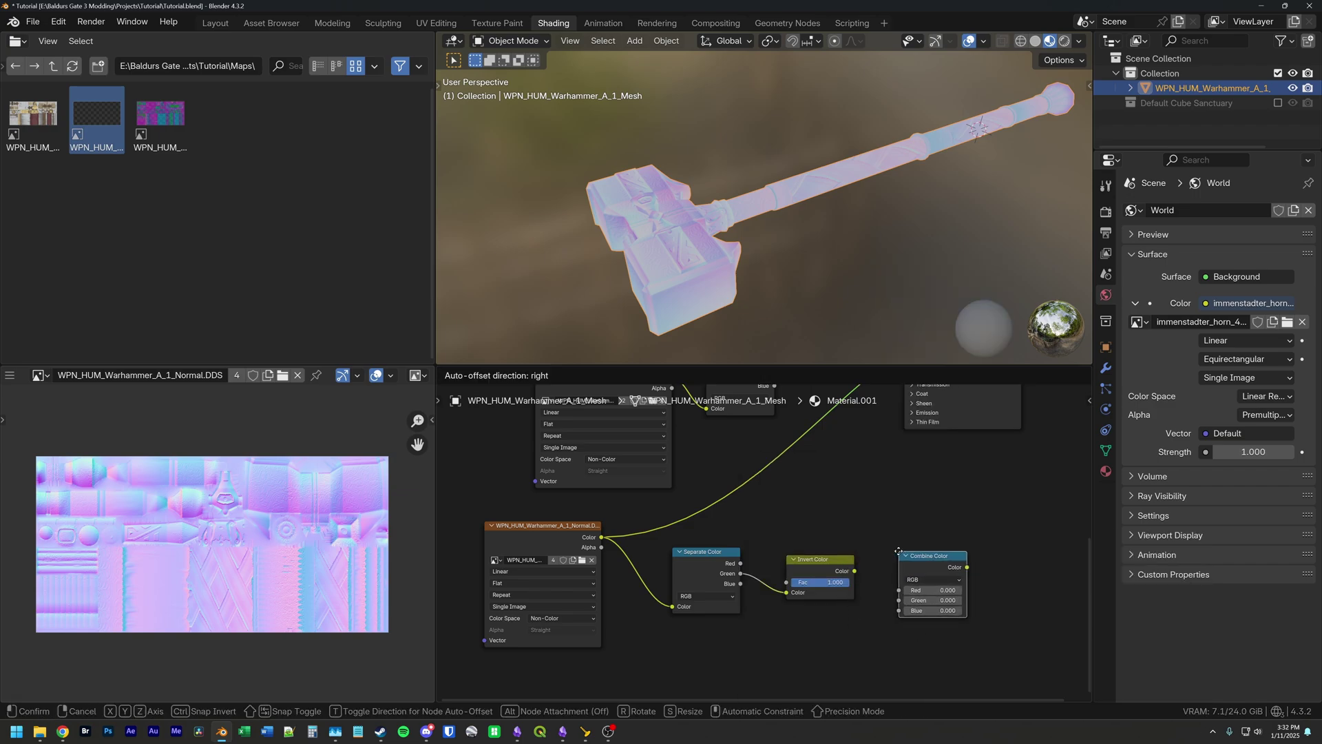
click(889, 556)
drag(855, 571, 890, 601)
drag(741, 564, 890, 591)
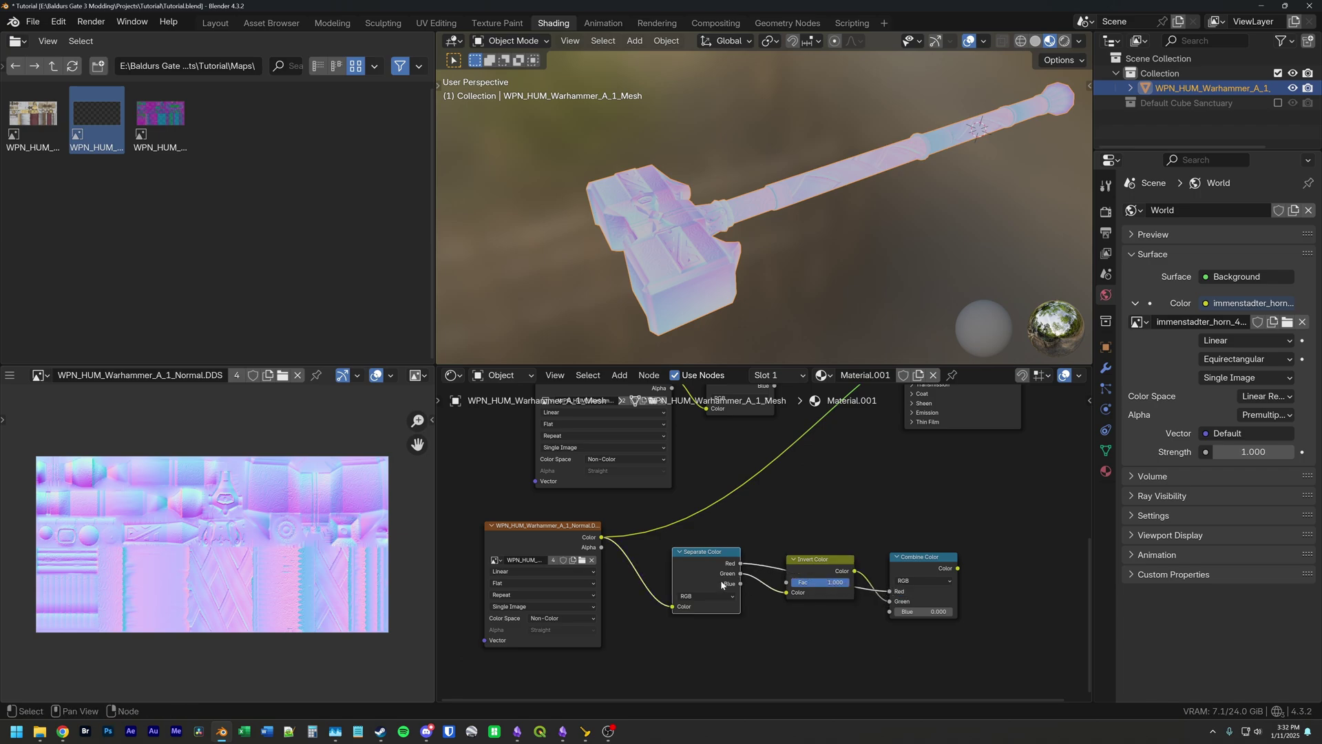
drag(741, 585, 868, 613)
Step: Move the normal texture and its channel nodes together, farther from the Principled BSDF
middle_drag(866, 613, 802, 600)
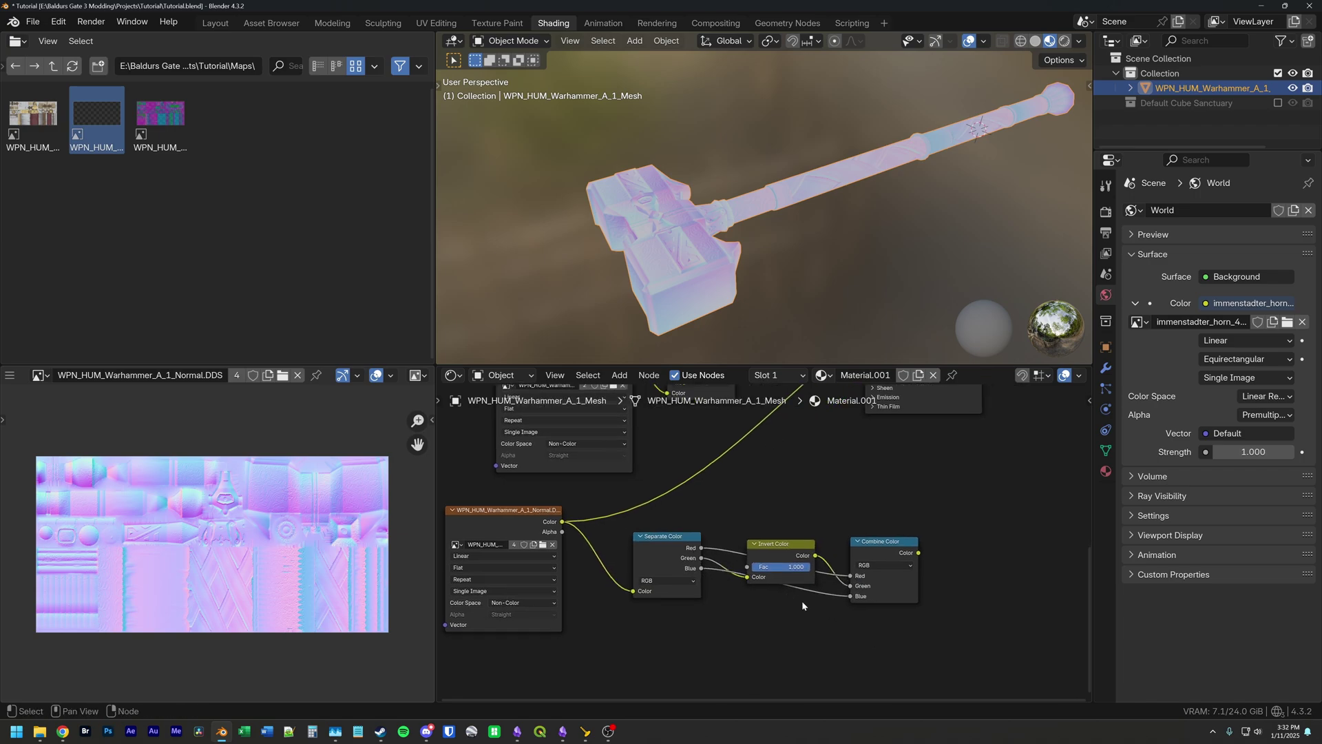
scroll(802, 601, down, 2)
drag(869, 642, 599, 560)
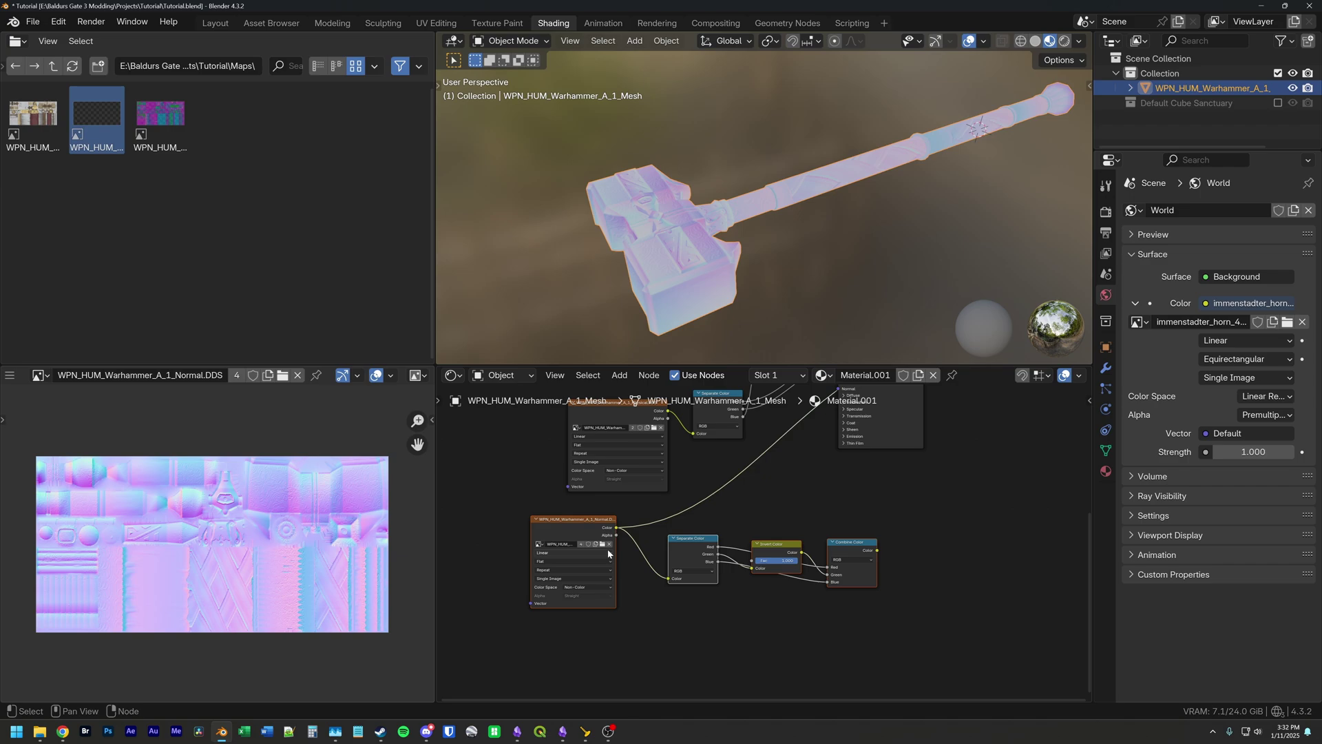
key(g)
click(554, 537)
Step: Add a Normal Map node fed by the Combine Color node's Color output
middle_drag(858, 518, 714, 581)
drag(679, 597, 698, 576)
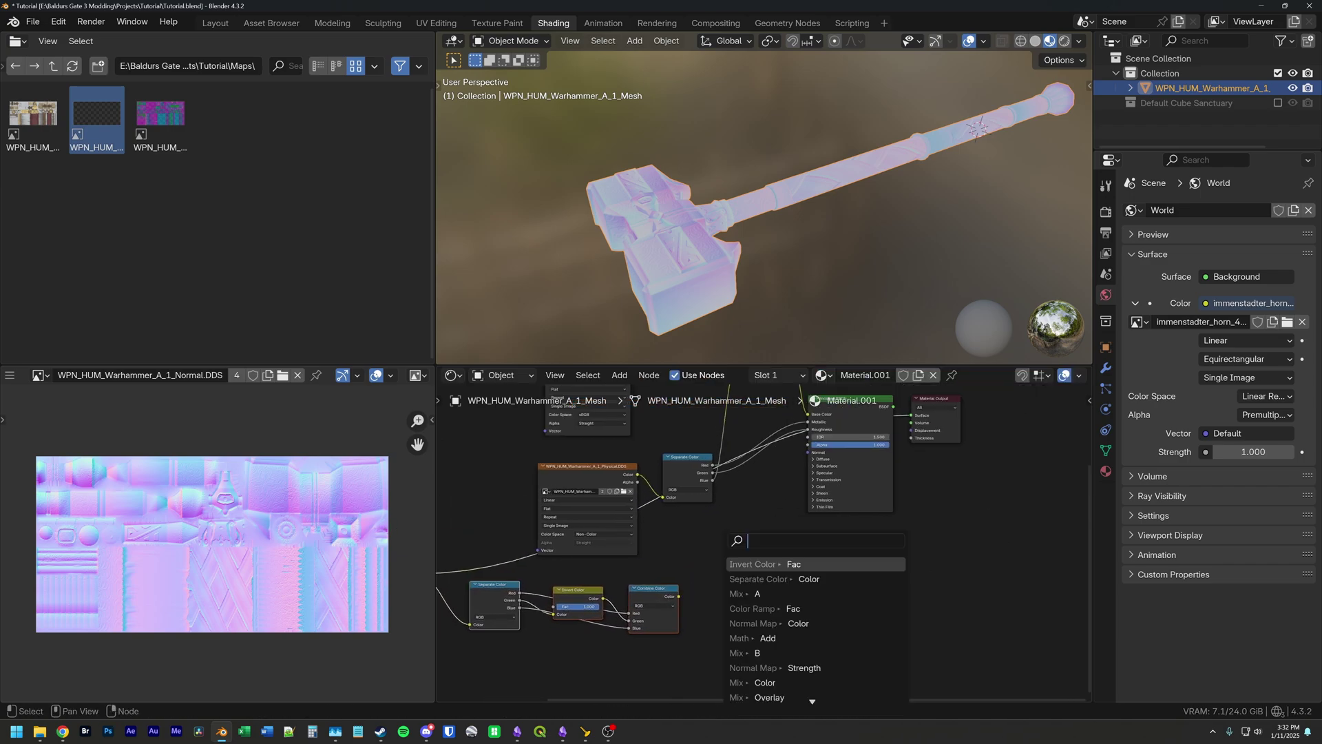
text(normal)
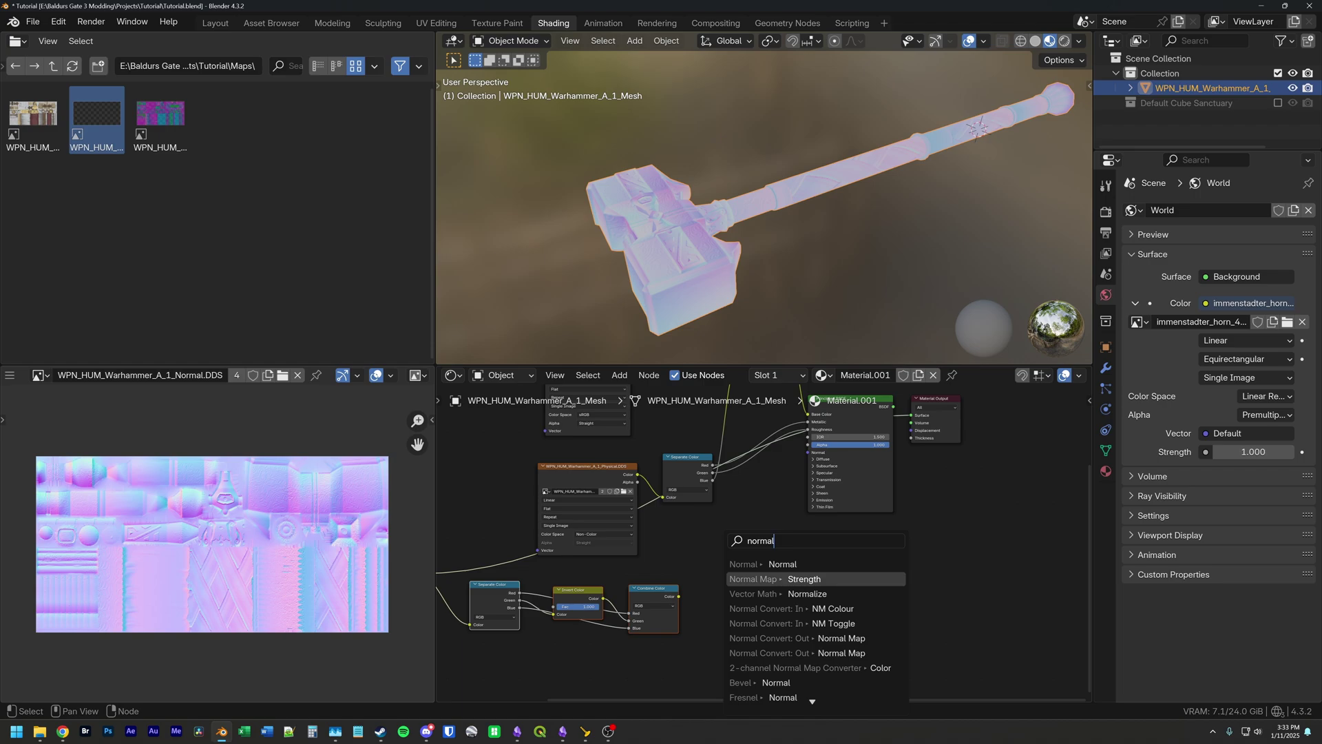
text( map)
key(Return)
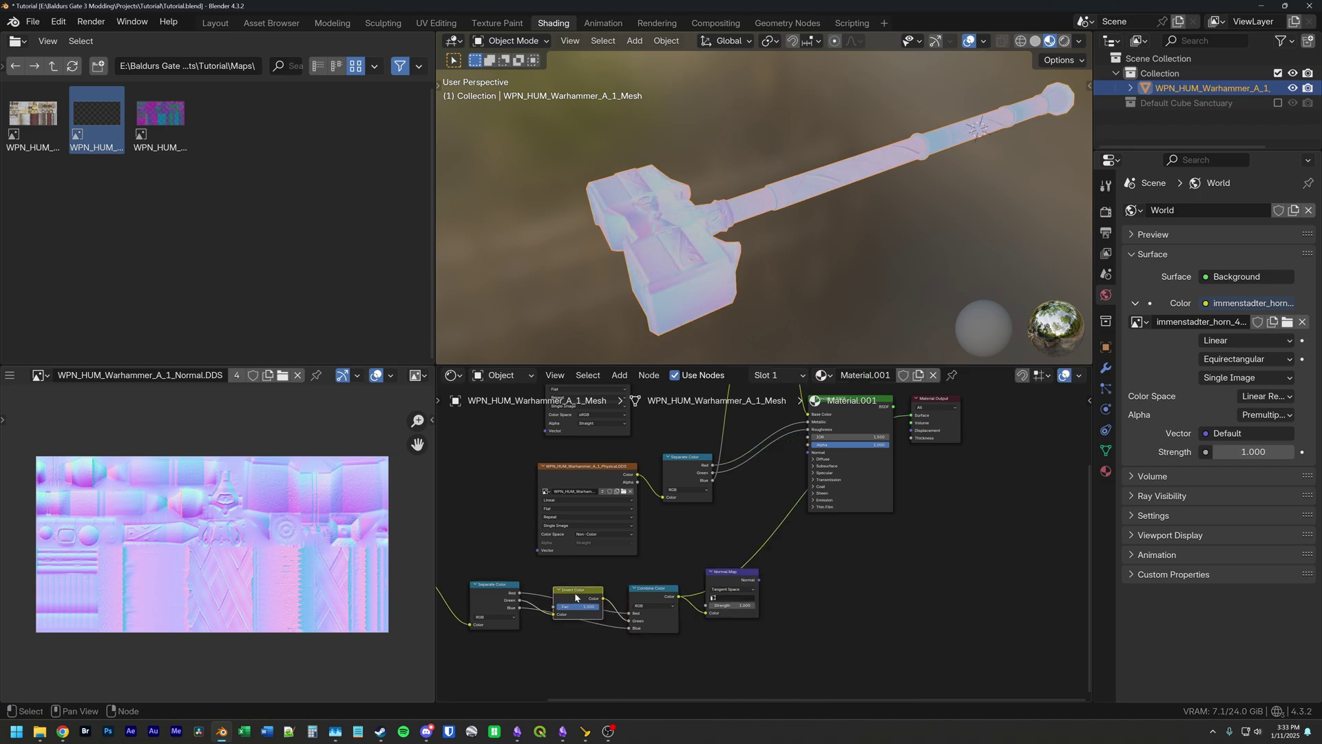
Step: Toggle muting of the Invert Color node repeatedly to compare the shading with and without the inverted green channel
key(m)
key(m)
key(m)
key(m)
key(m)
key(m)
Step: Connect the Normal Map output to the Principled BSDF's Normal input and preview the full shader on the warhammer
drag(758, 580, 808, 453)
middle_drag(886, 403, 875, 451)
ctrl+shift+click(871, 456)
middle_drag(758, 227, 794, 250)
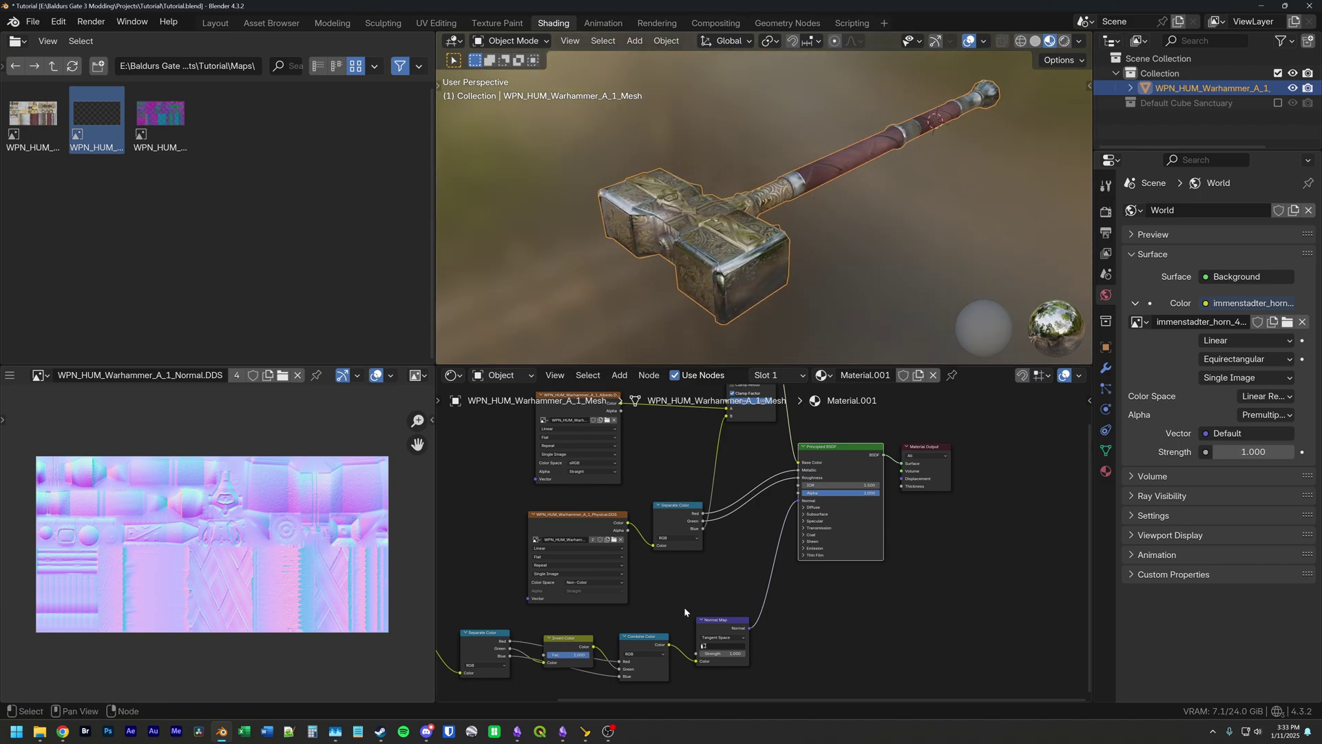
Step: Delete the Separate, Invert and Combine Color nodes of the normal branch and connect the normal texture's Color directly to the Normal Map
middle_drag(679, 610, 813, 505)
drag(785, 617, 607, 544)
key(x)
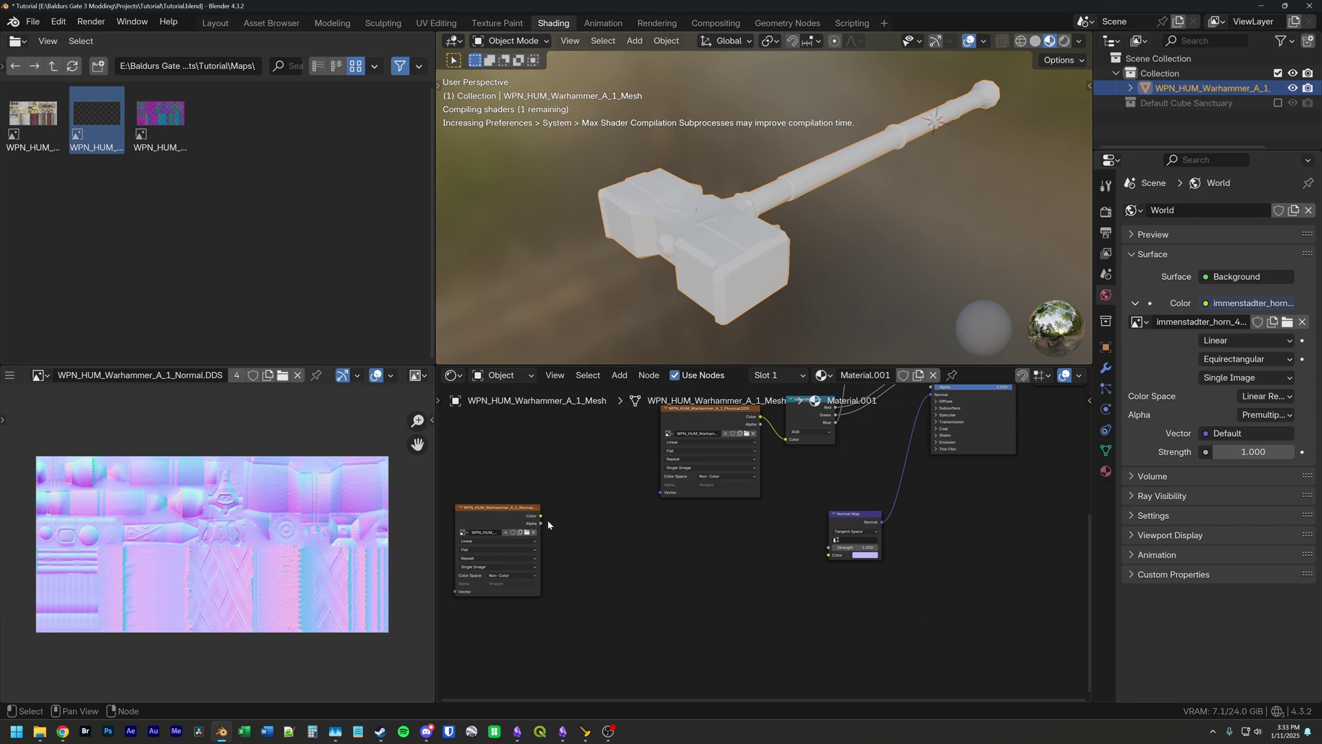
drag(541, 516, 828, 555)
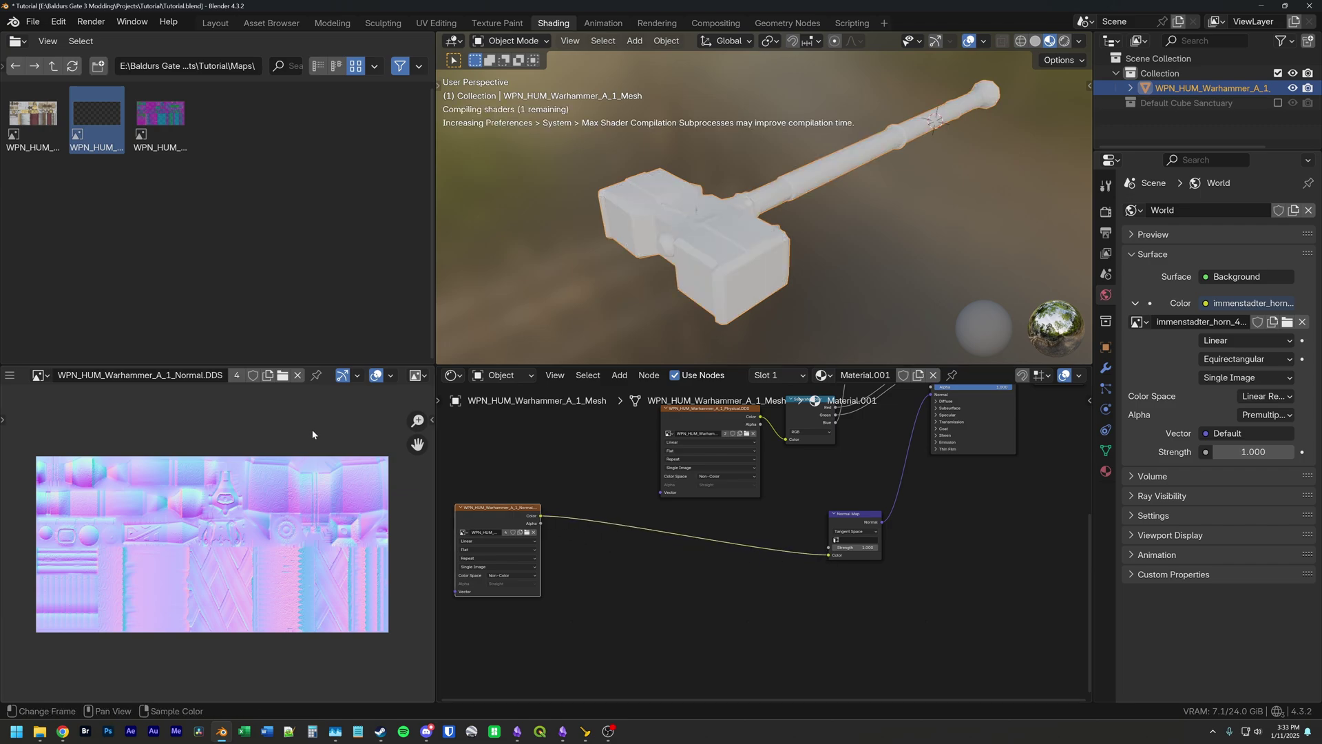
Step: Replace the File Browser with the Asset Browser and insert the DirectX OpenGL Switch node group between the normal texture and the Normal Map
click(17, 41)
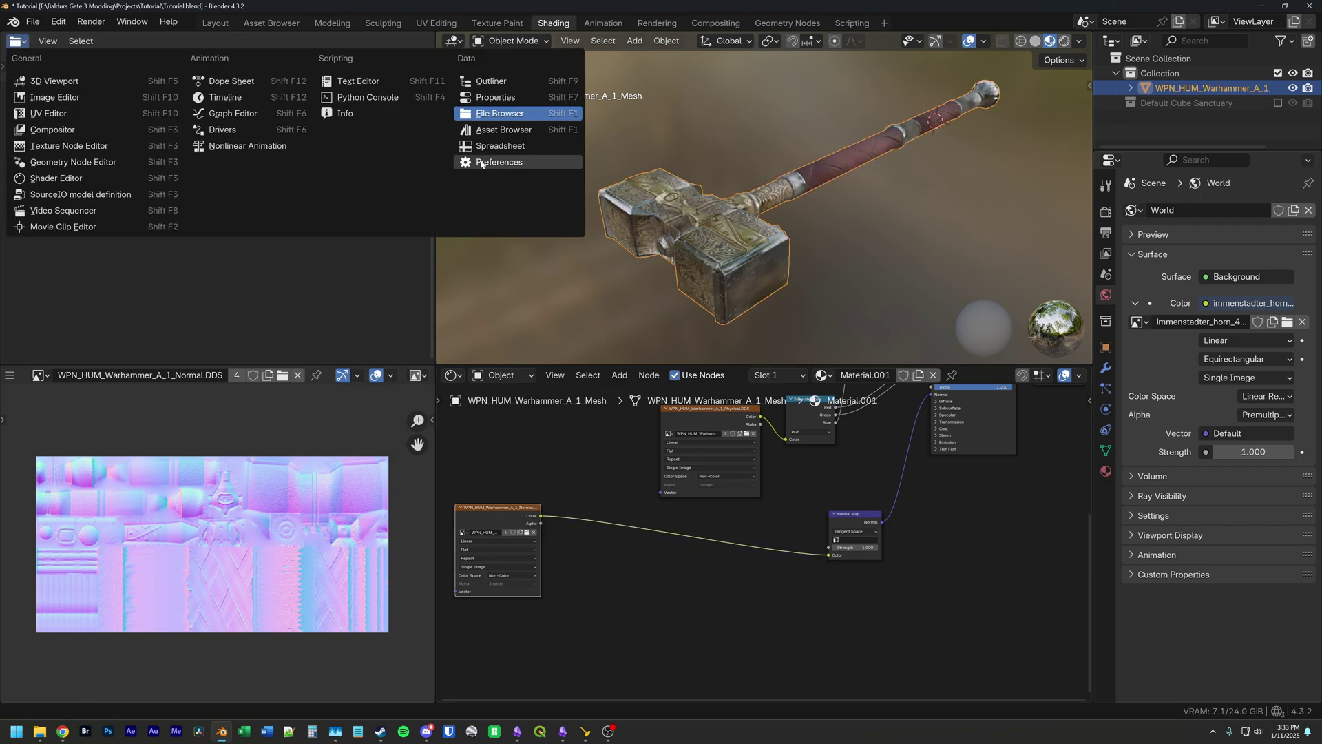
click(504, 130)
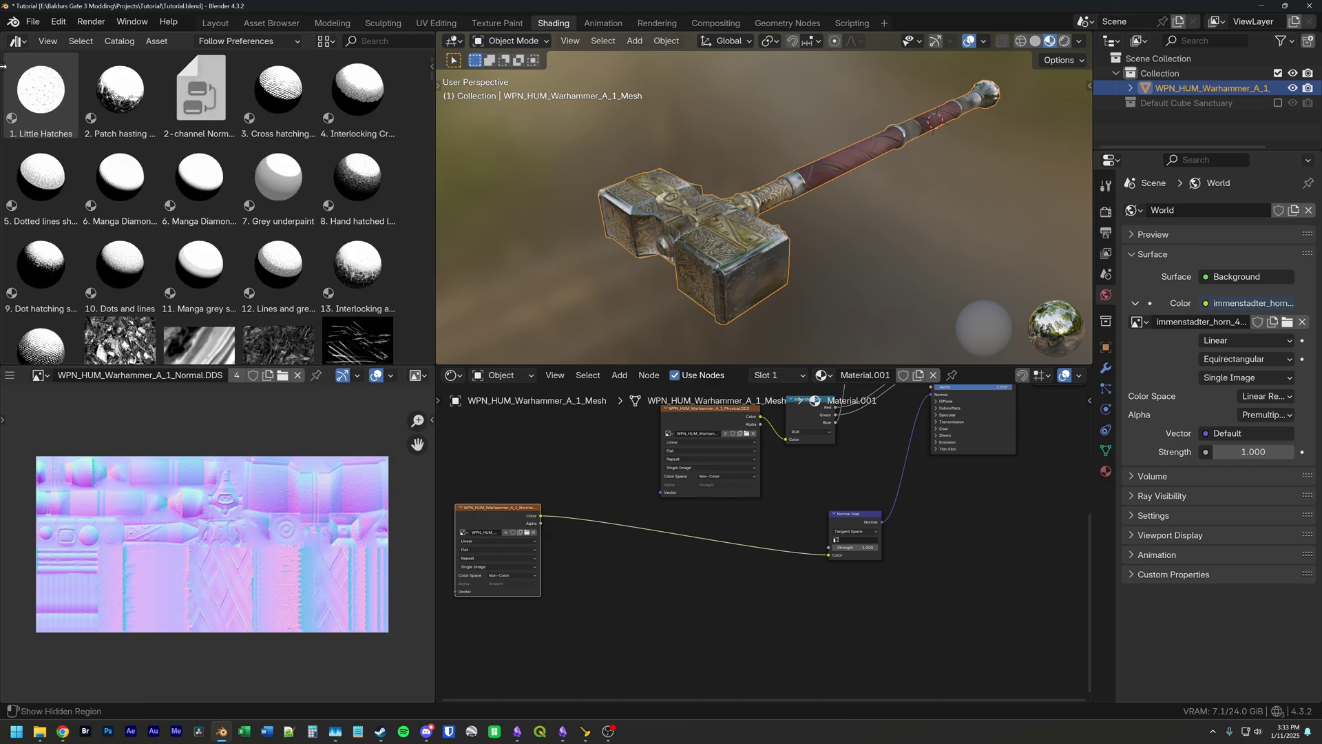
key(t)
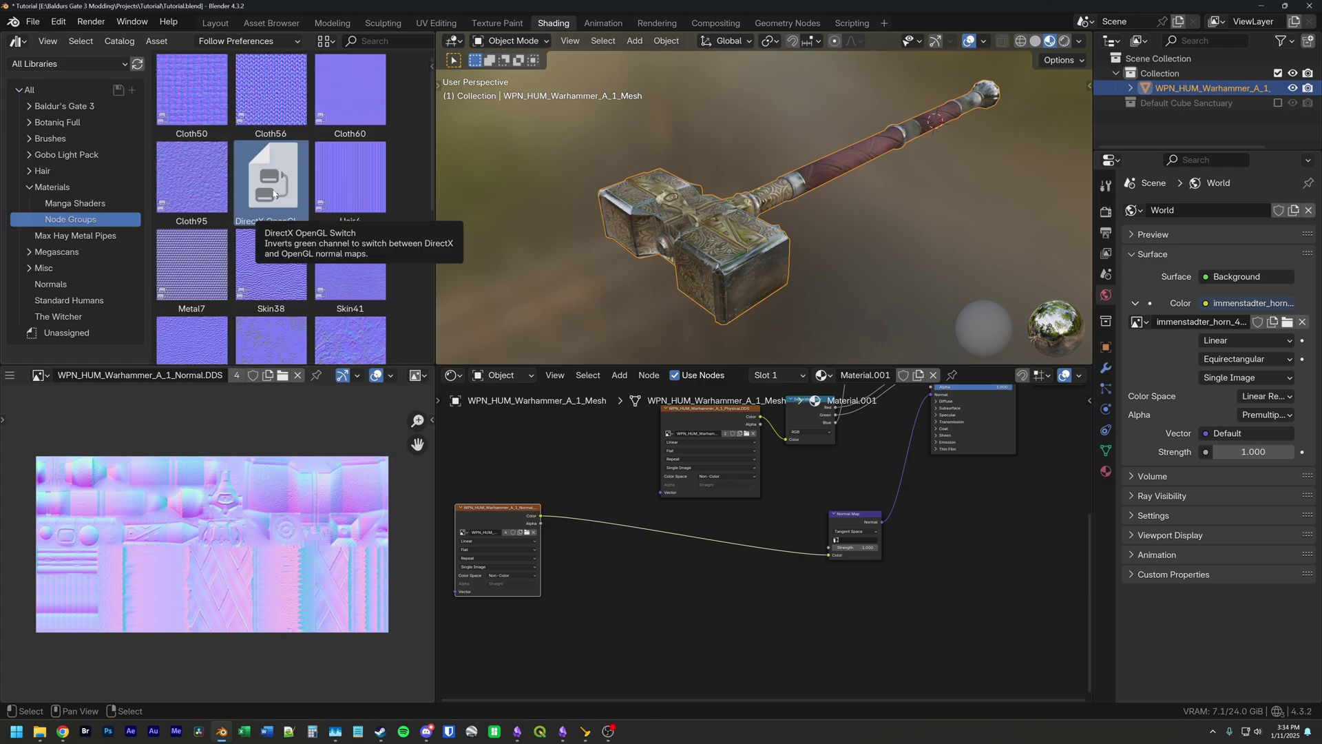
drag(274, 195, 696, 541)
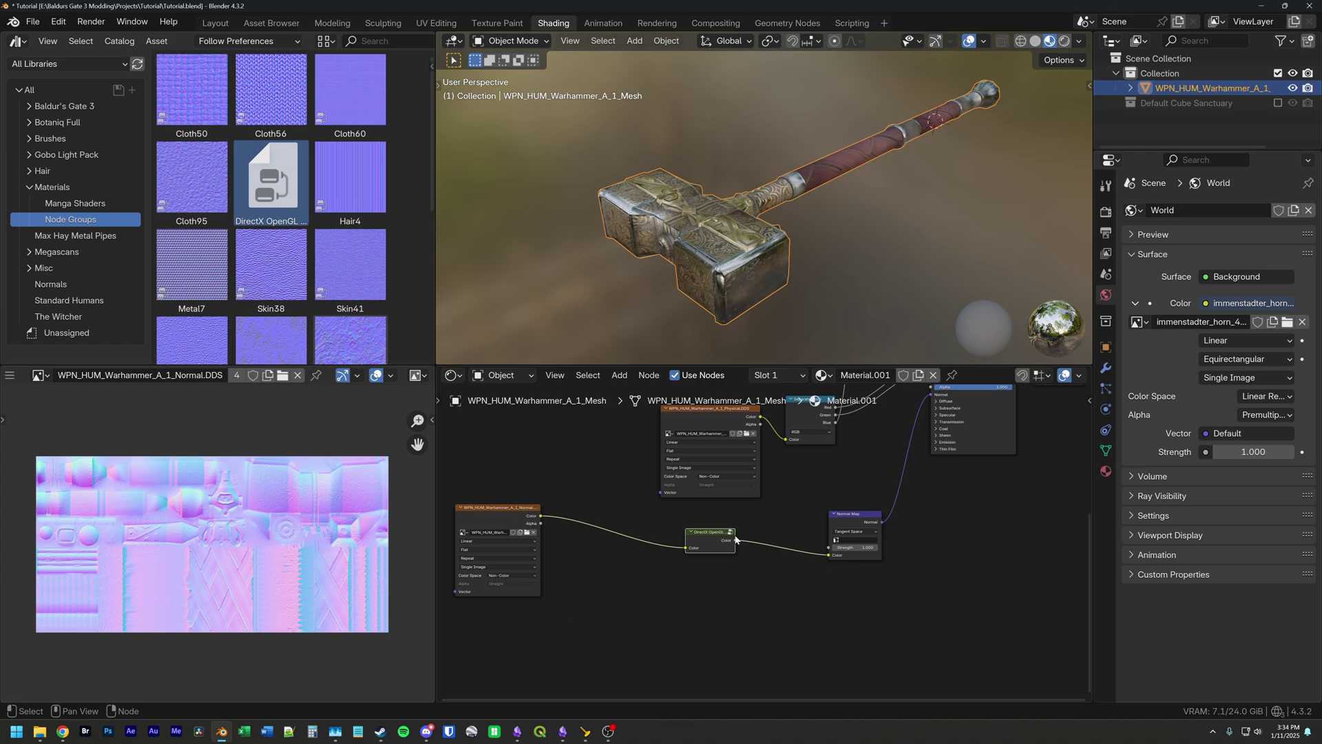
Step: Inspect the nodes inside the DirectX OpenGL Switch group and return to the material's node tree
key(Tab)
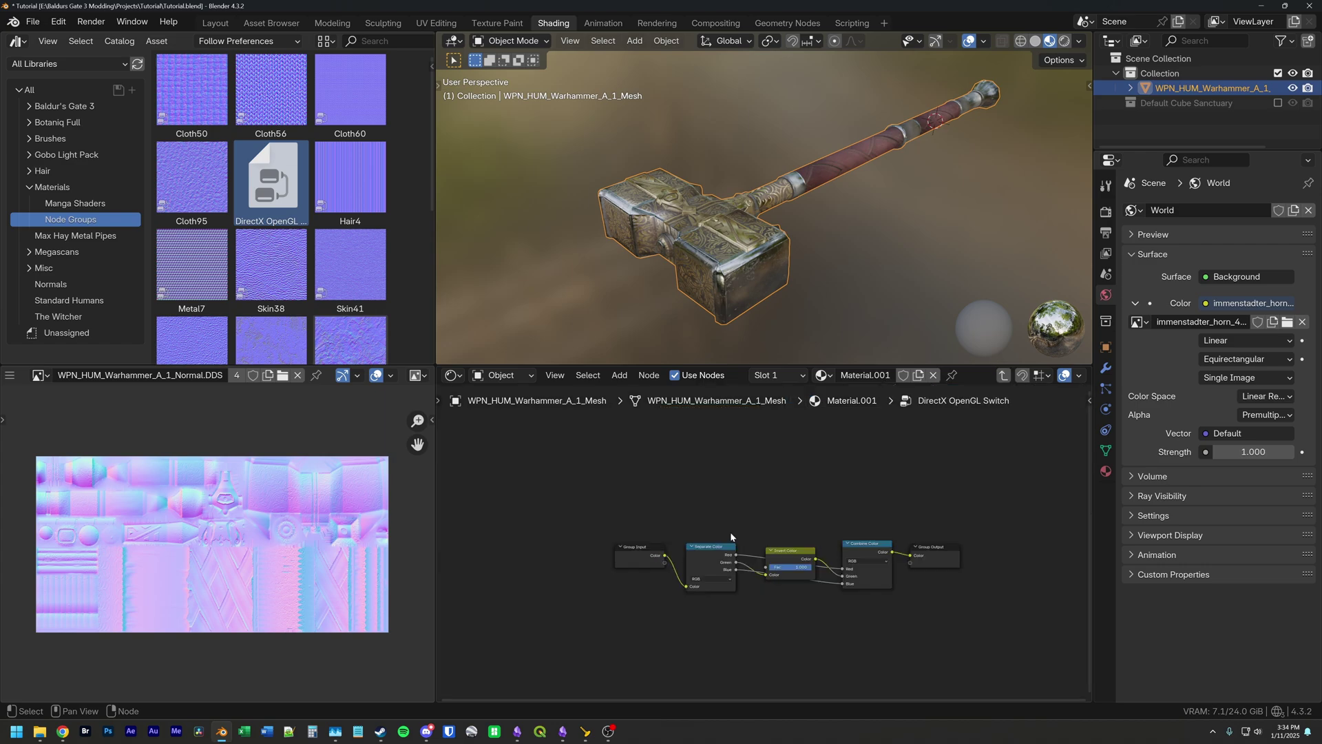
scroll(826, 620, up, 3)
middle_drag(843, 655, 744, 617)
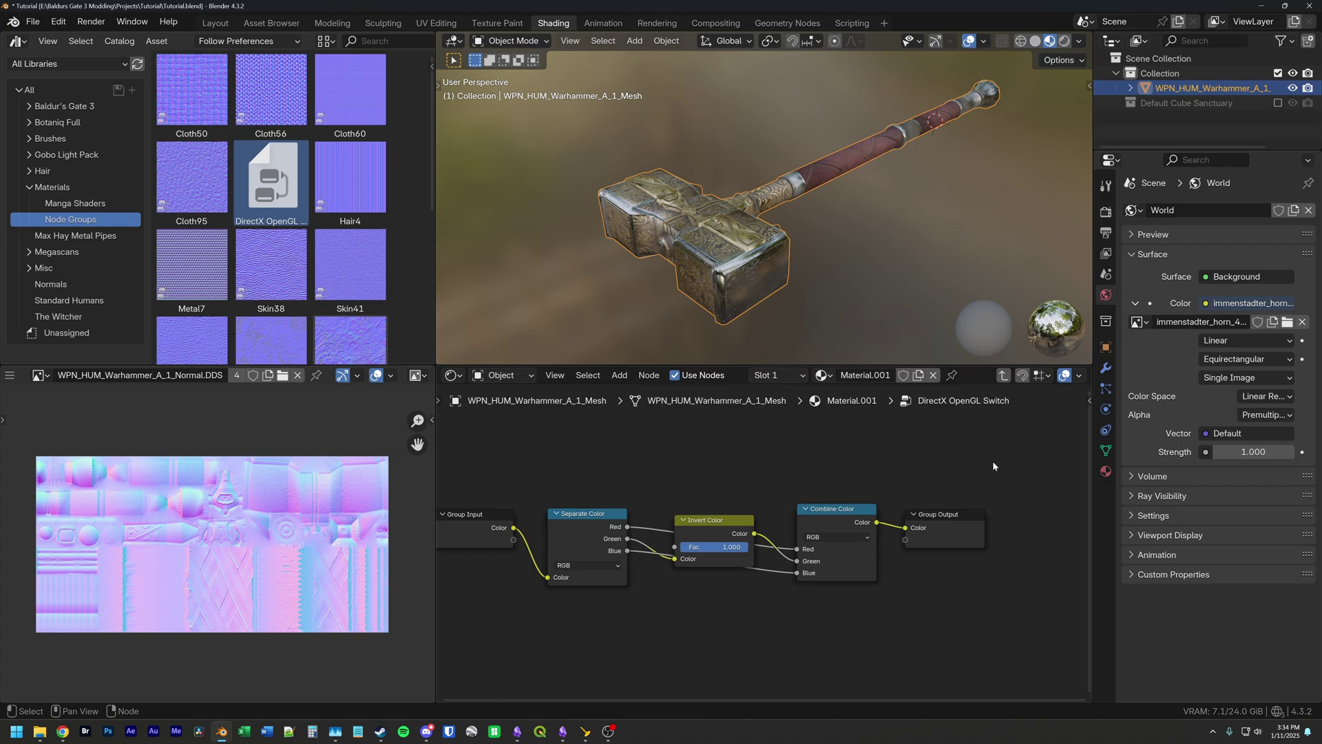
click(1003, 375)
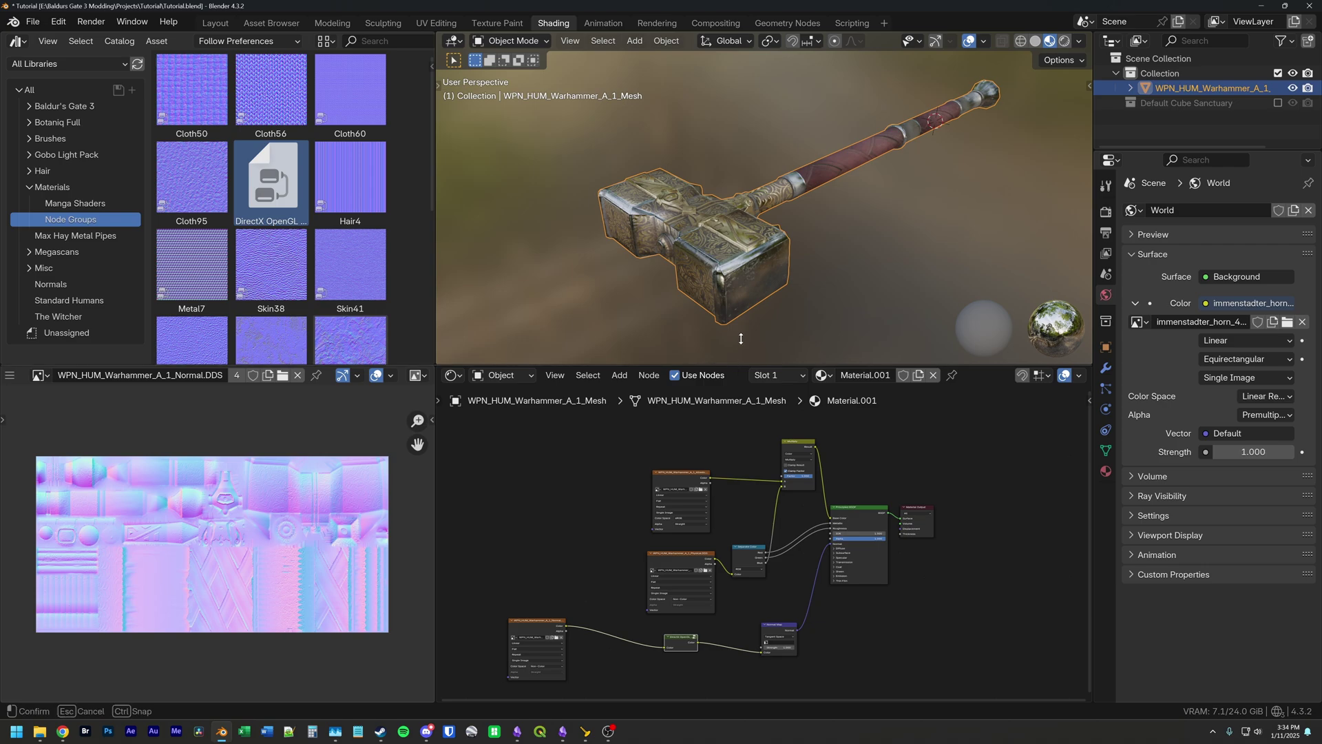
Step: Enlarge the node editor area and view the Albedo, Physical and Normal texture images one after another
drag(735, 365, 741, 336)
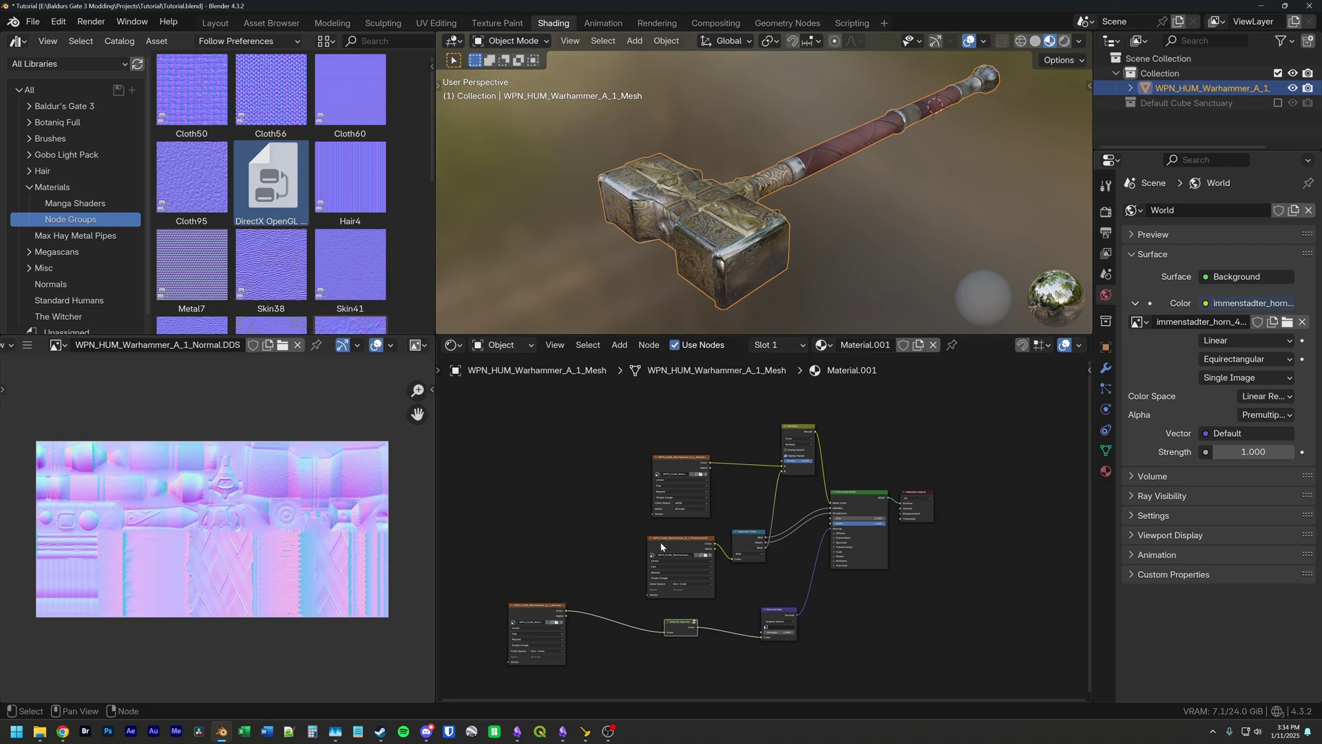
click(685, 470)
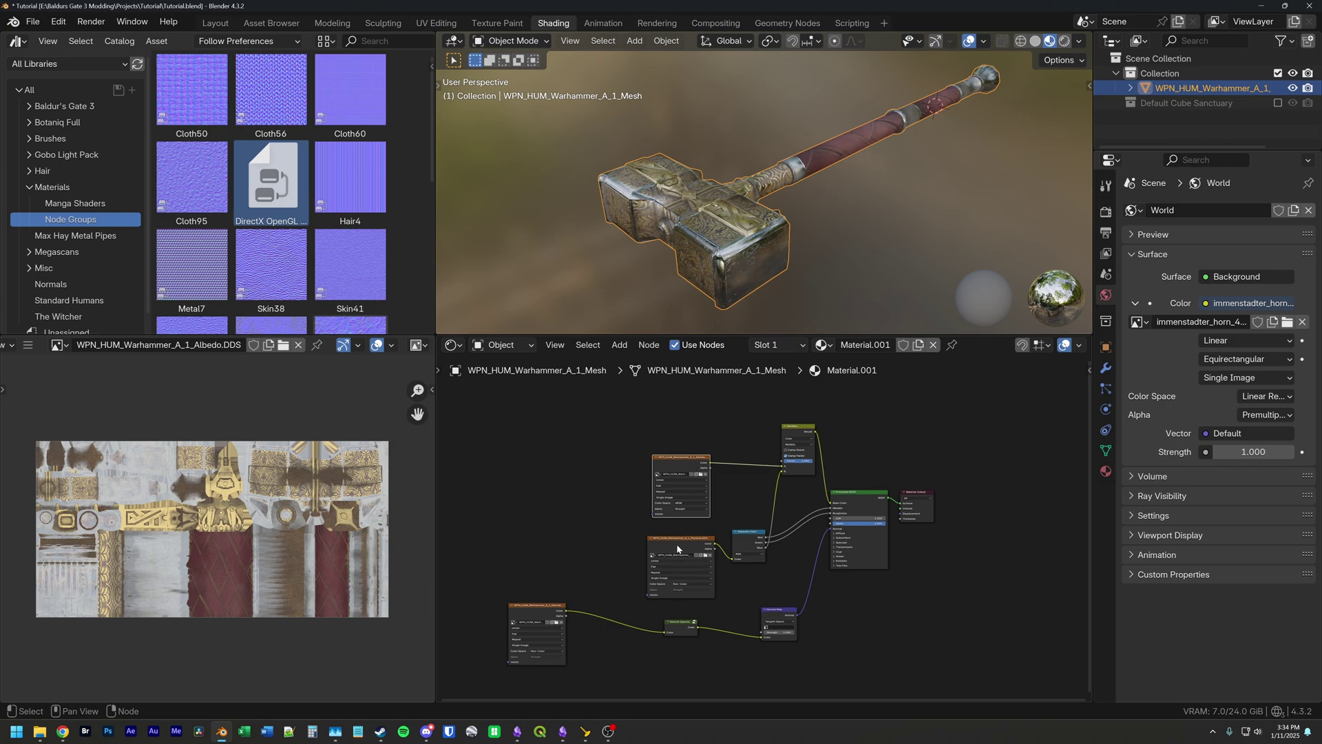
click(679, 545)
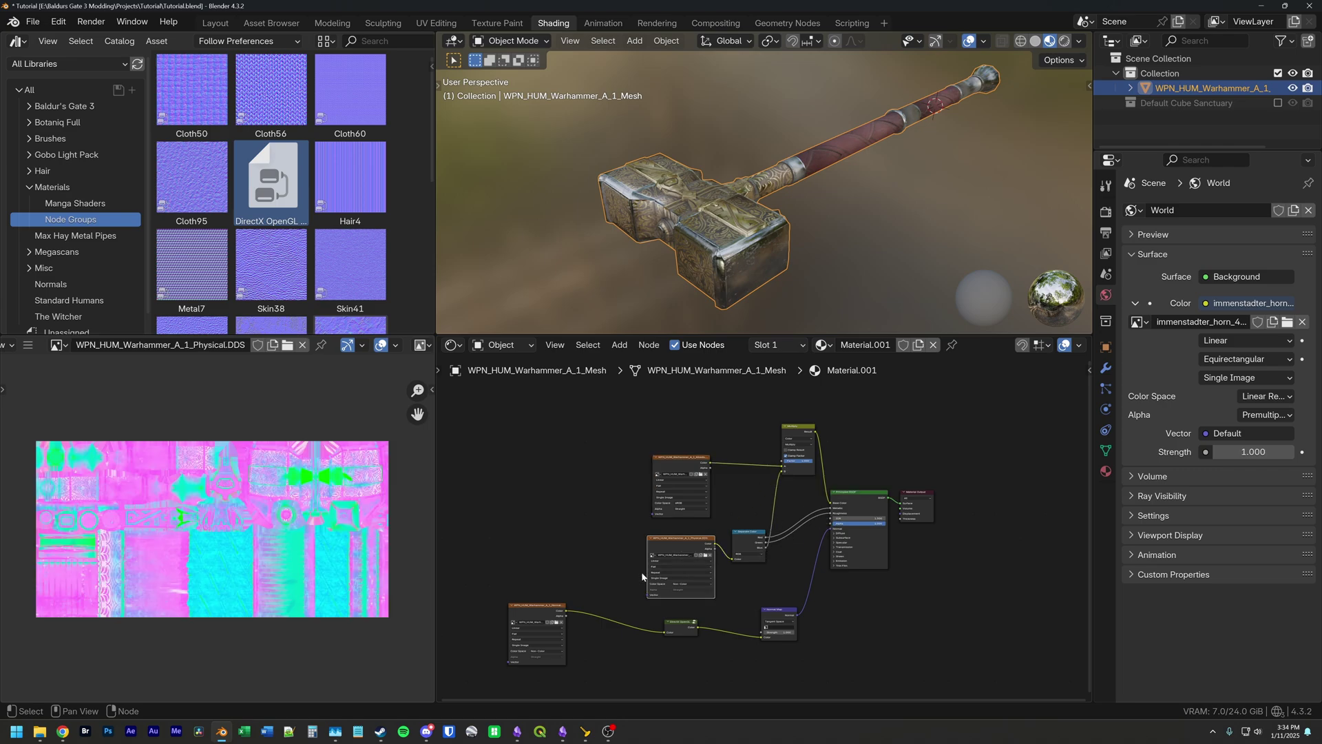
click(537, 617)
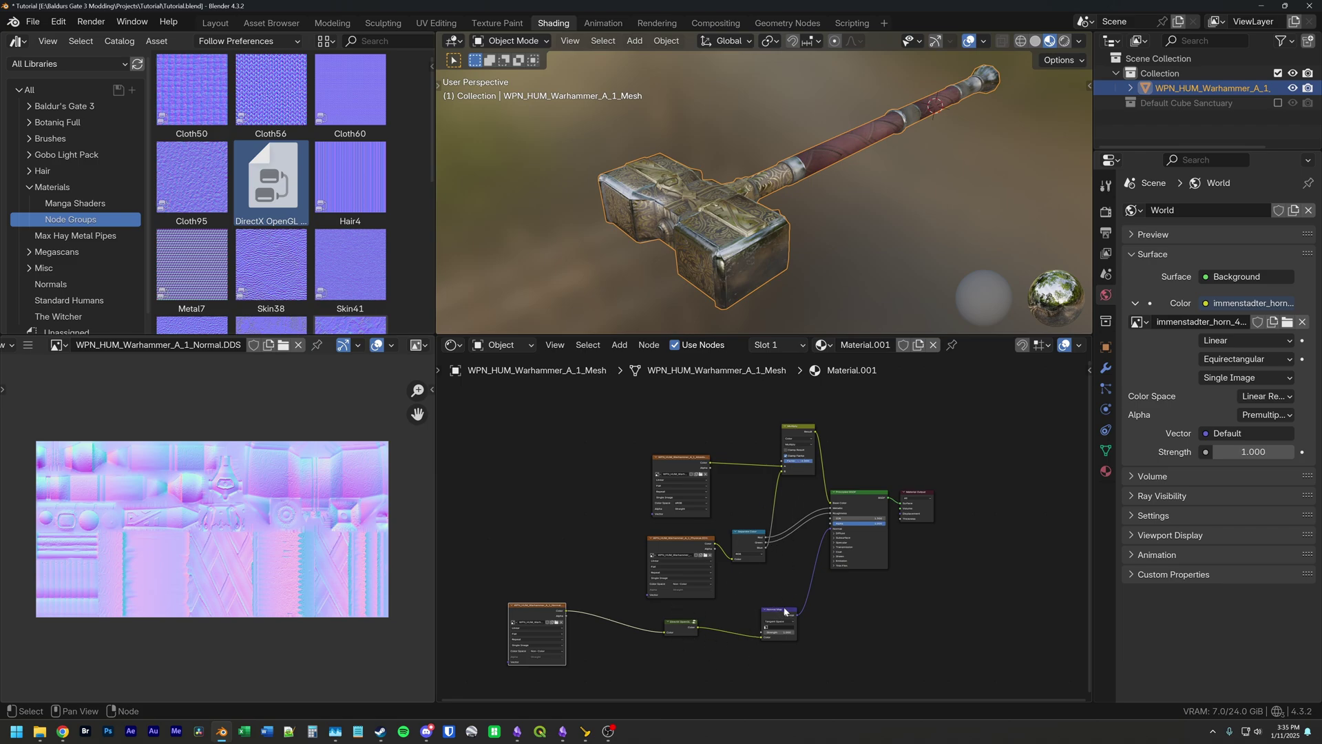
Step: Line up the Physical and Albedo texture nodes above the Normal texture and connect the Albedo's Alpha to the Principled BSDF's Alpha input
drag(663, 541, 524, 535)
drag(682, 459, 534, 466)
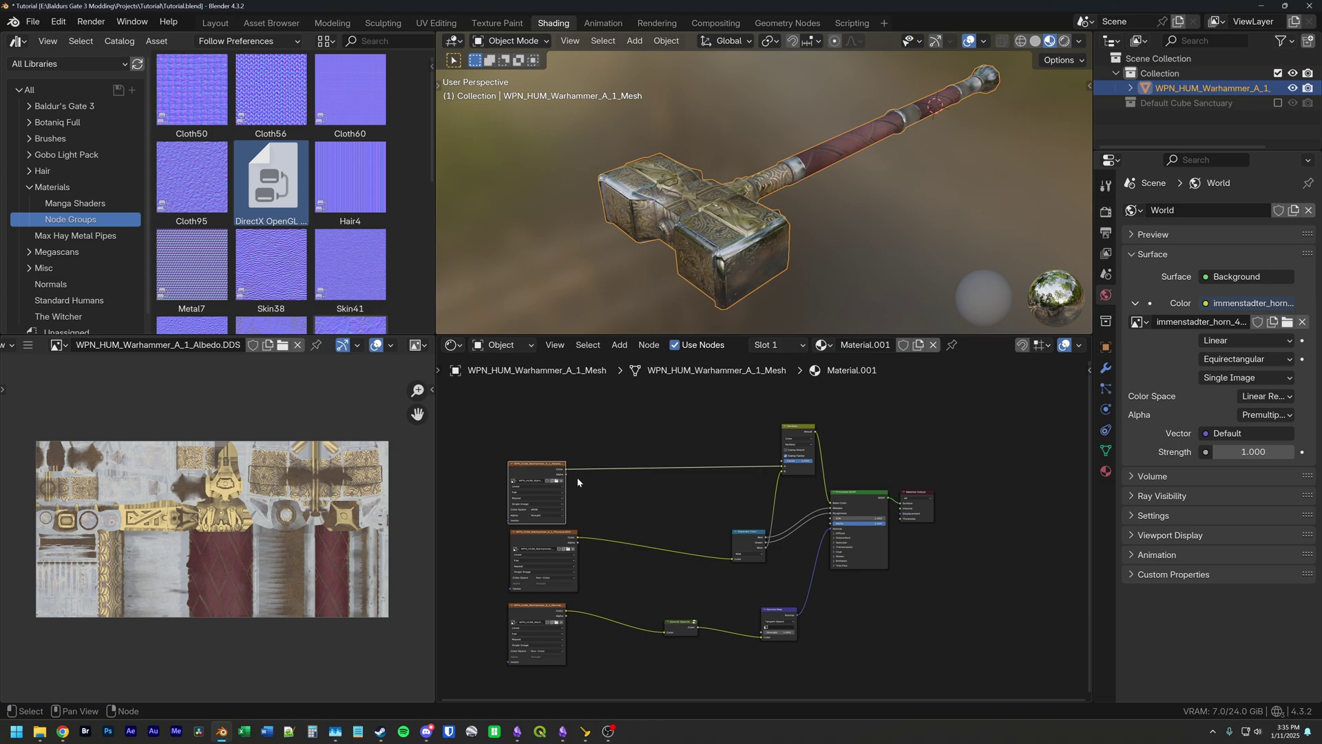
scroll(604, 552, up, 2)
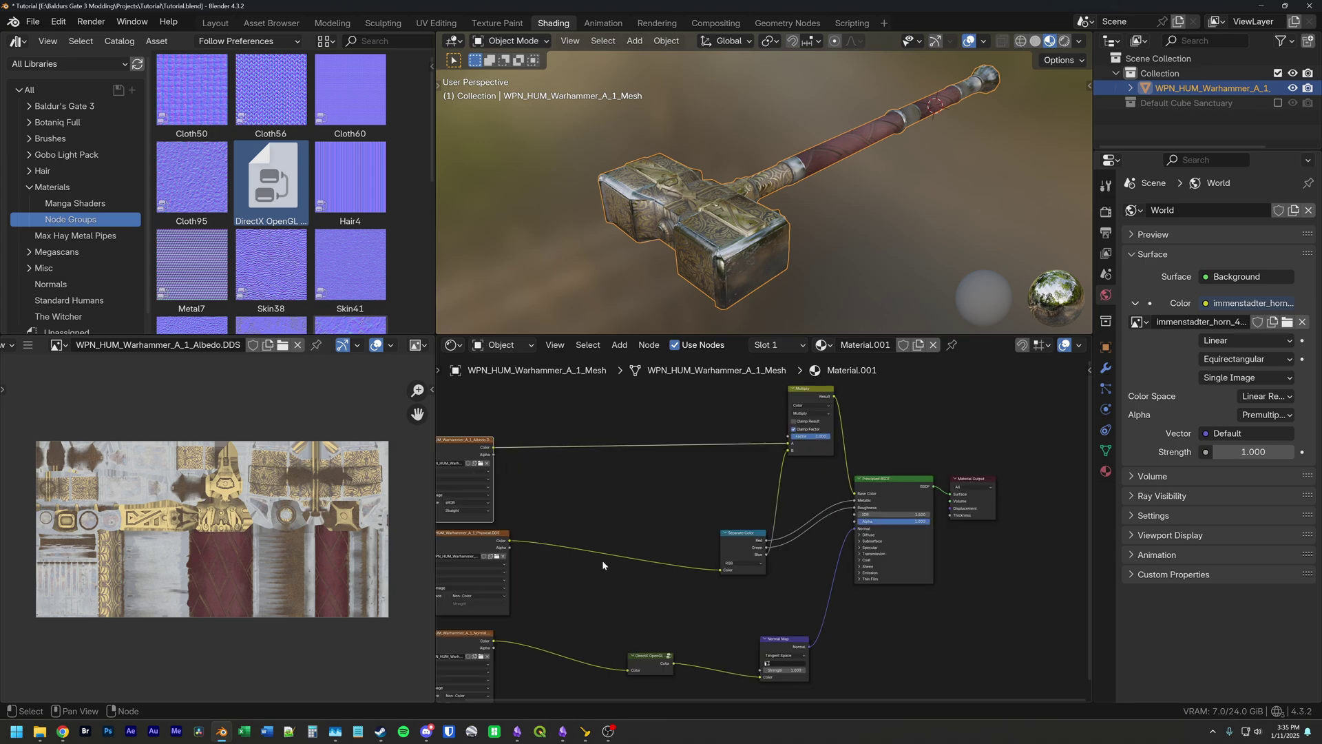
middle_drag(630, 569, 674, 566)
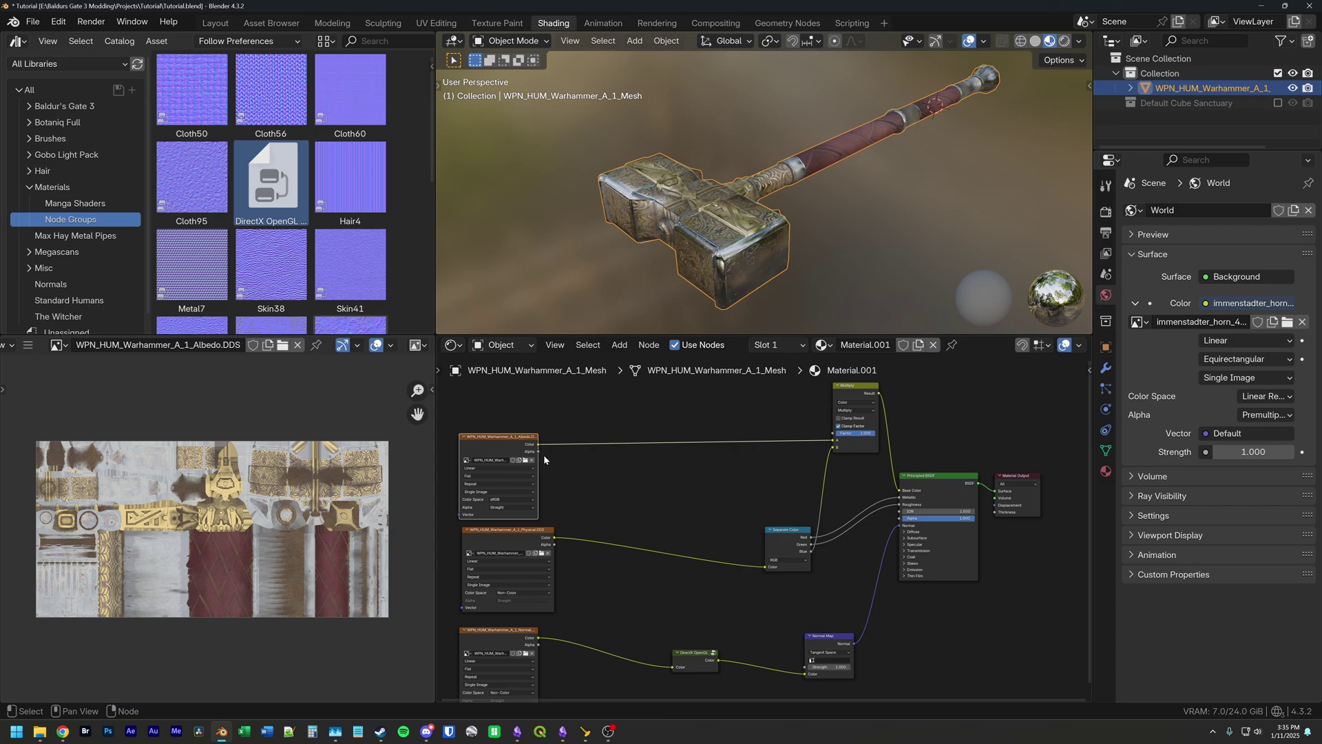
drag(538, 451, 899, 518)
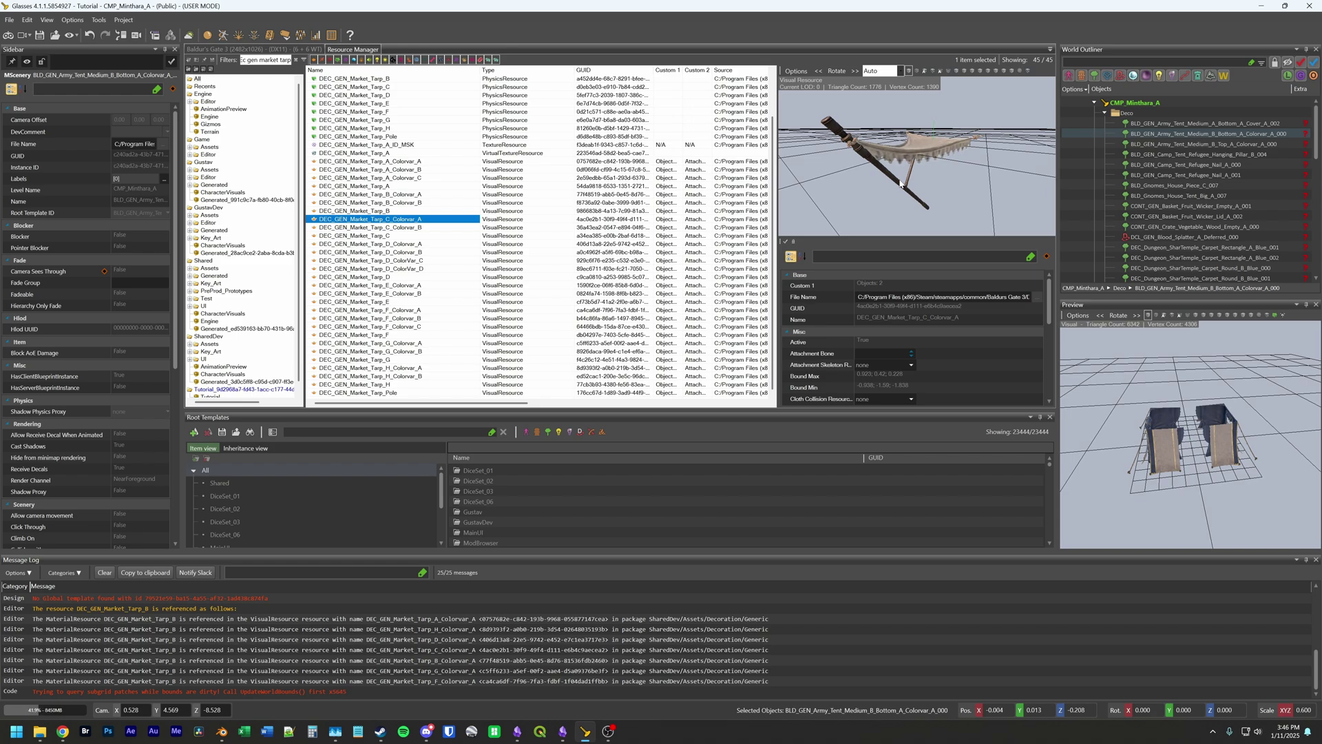
Step: In the Glasses toolkit, copy the name and GUID of DEC_GEN_Market_Tarp_C_Colorvar_A and paste them into the Model Extraction Tutorial note
right_click(411, 223)
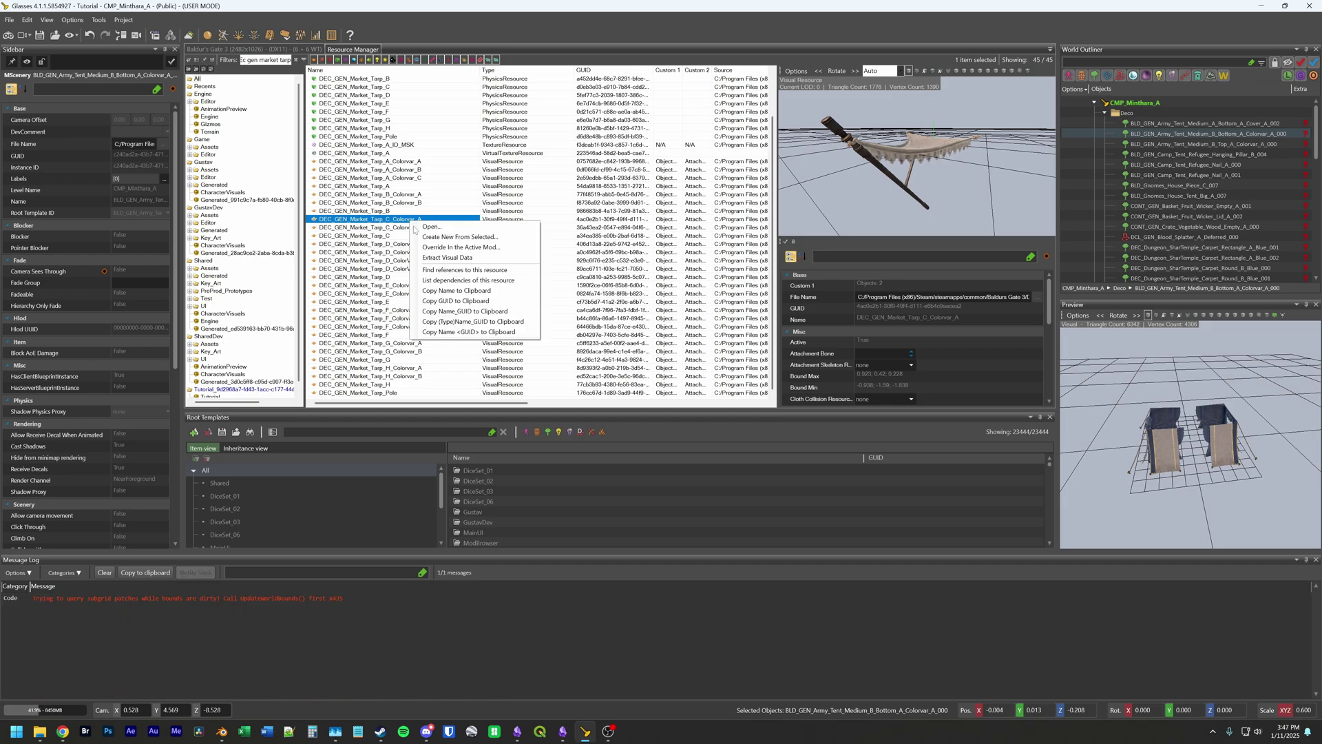
click(456, 313)
click(564, 731)
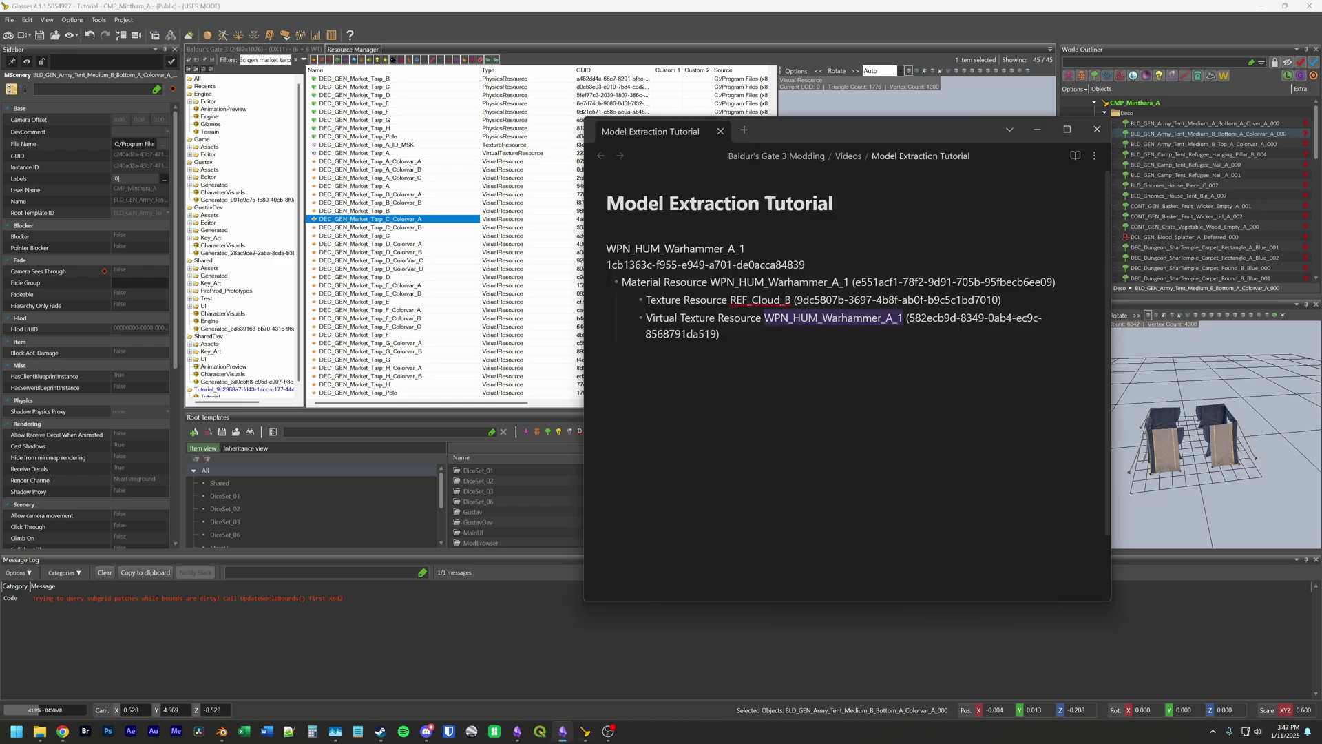
key(ctrl+v)
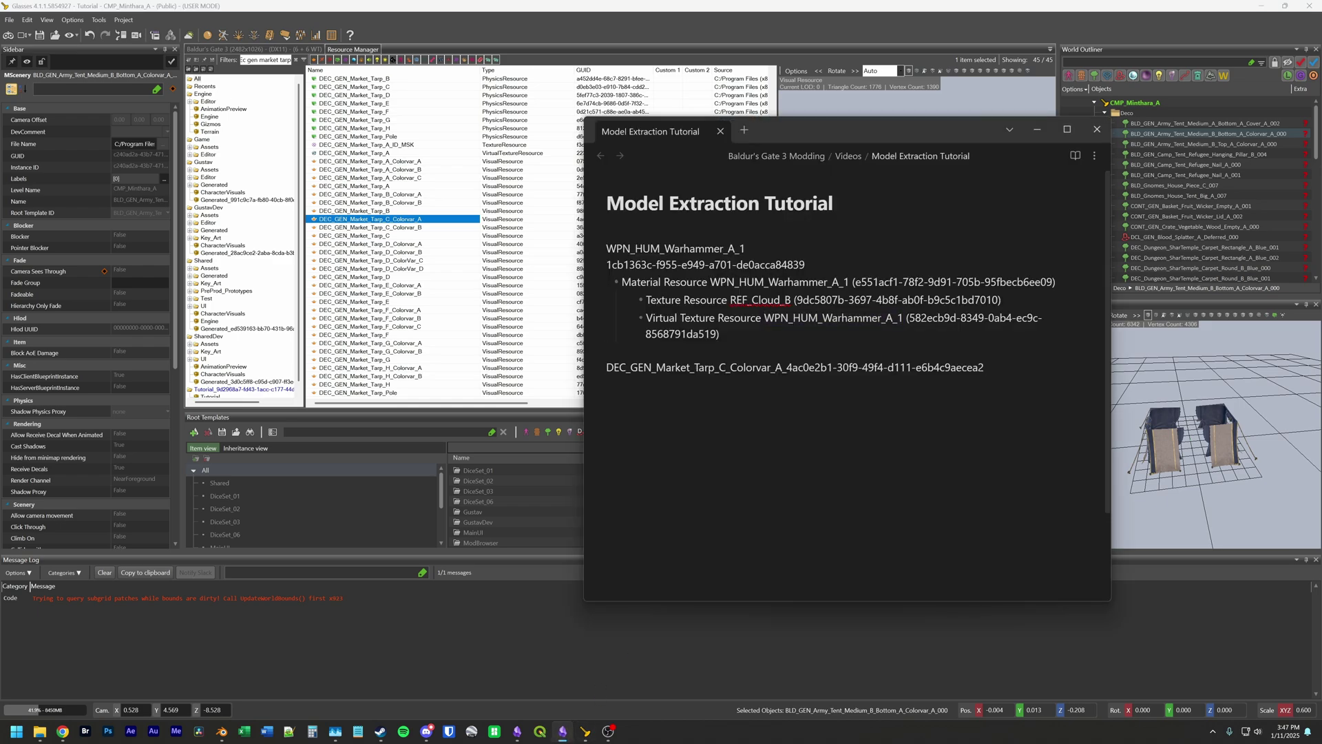
Step: List the dependencies of DEC_GEN_Market_Tarp_C_Colorvar_A and record its material resource DEC_GEN_Market_Tarp_B as a bullet beneath it in the note
right_click(416, 224)
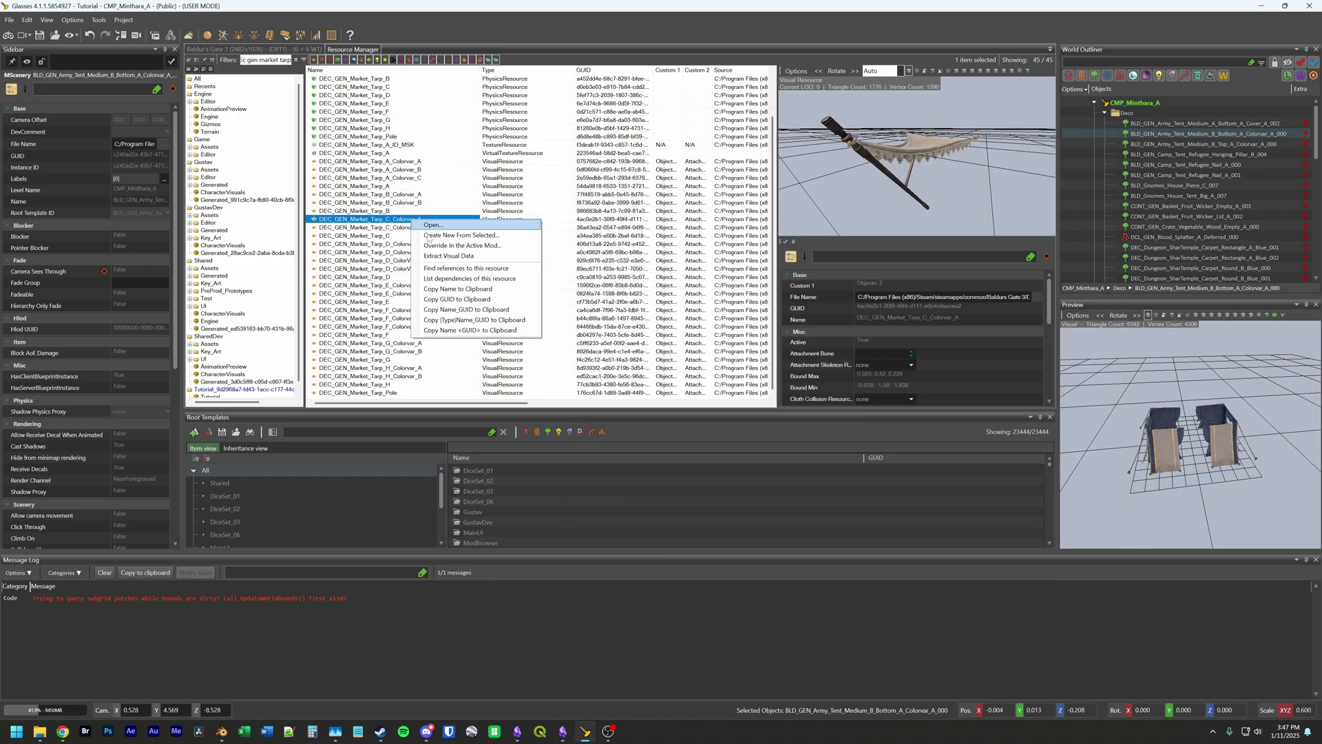
click(465, 279)
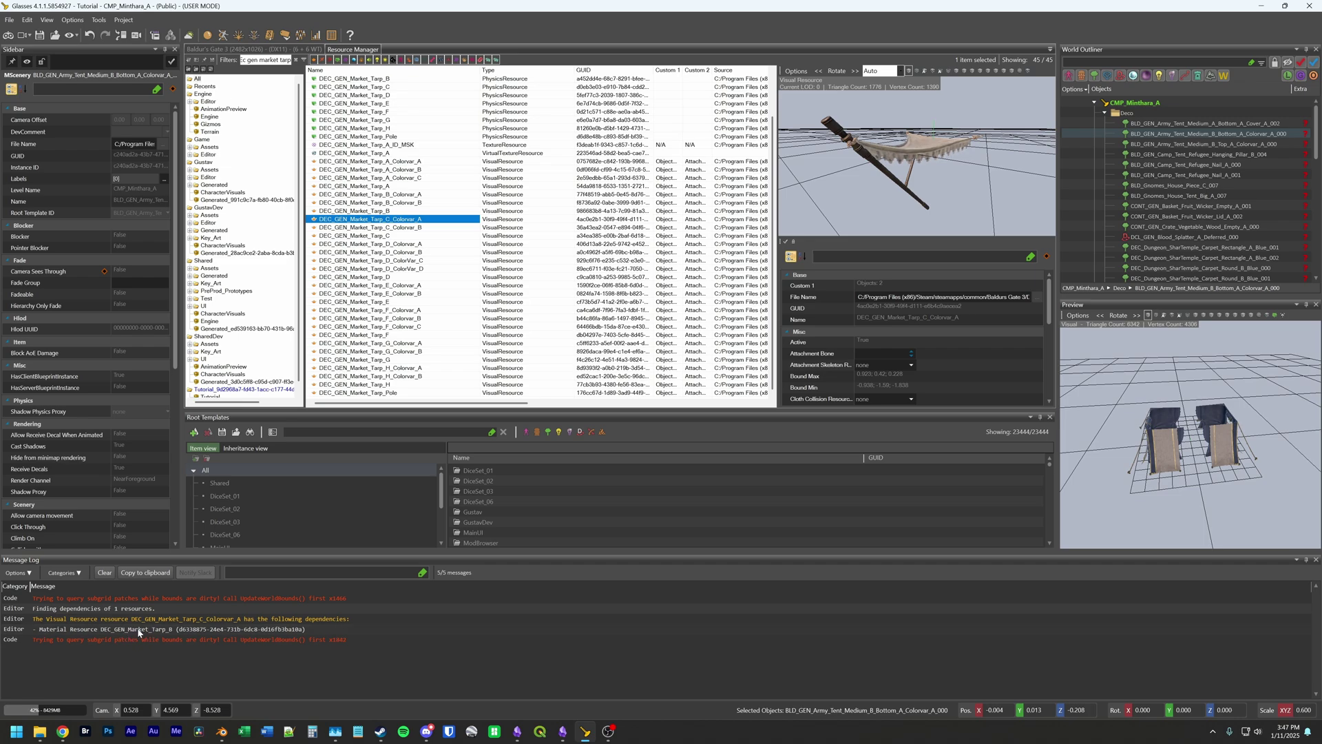
click(34, 631)
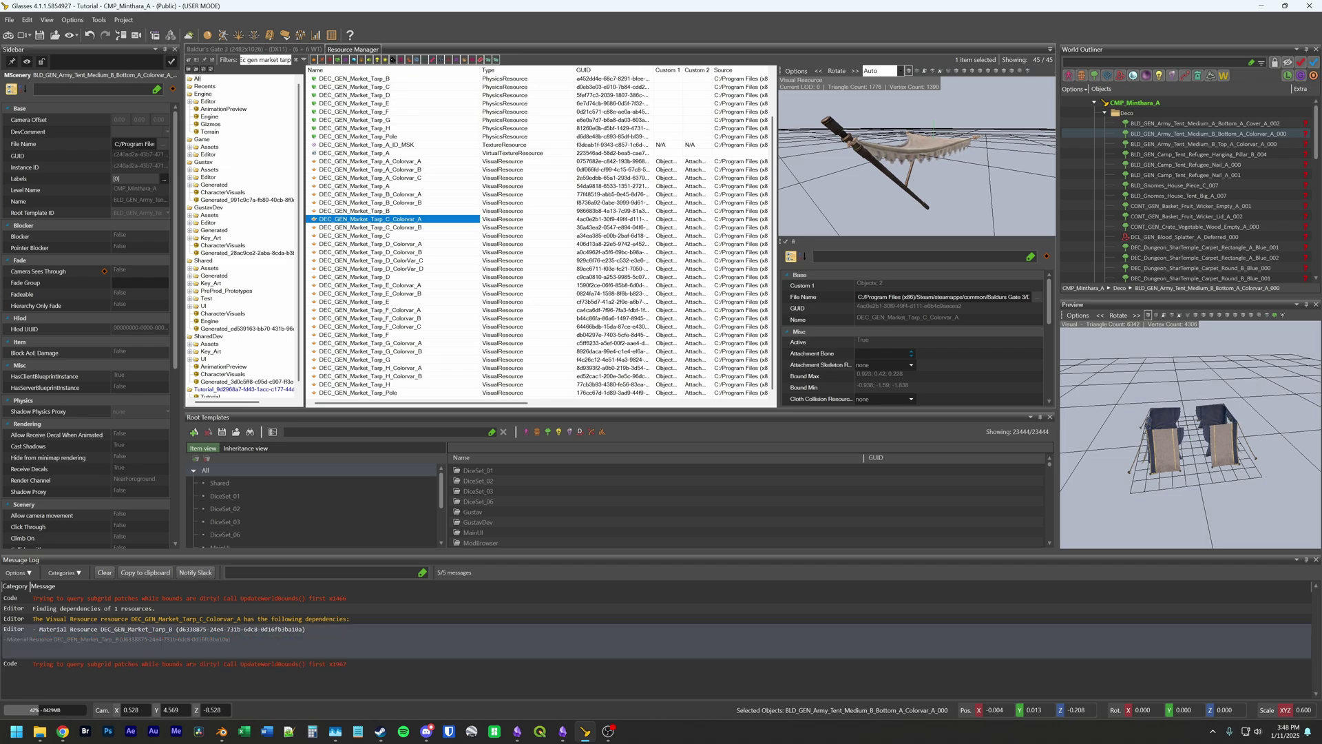
key(alt+Tab)
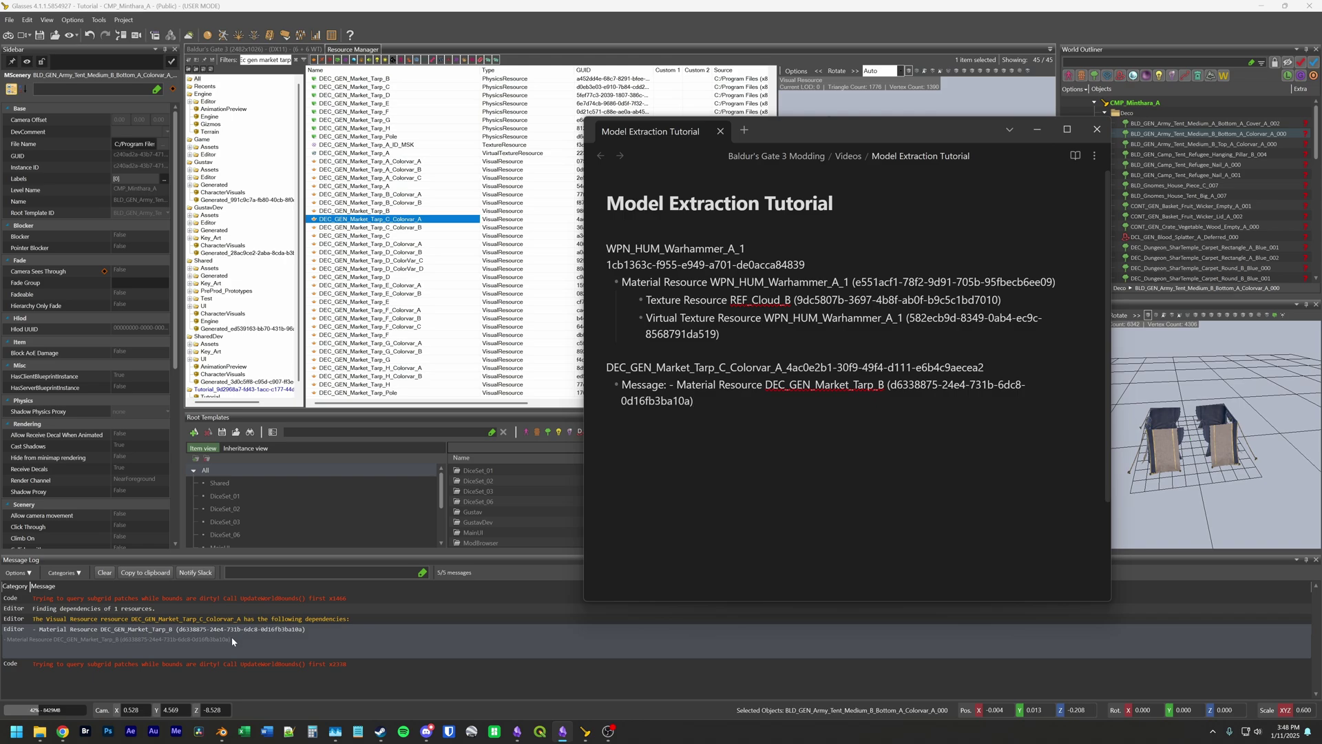
key(Return)
key(Tab)
key(alt+Tab)
Step: Select the DEC_GEN_Market_Tarp_B material resource, inspect its preview and list its dependencies
scroll(469, 227, up, 3)
click(361, 87)
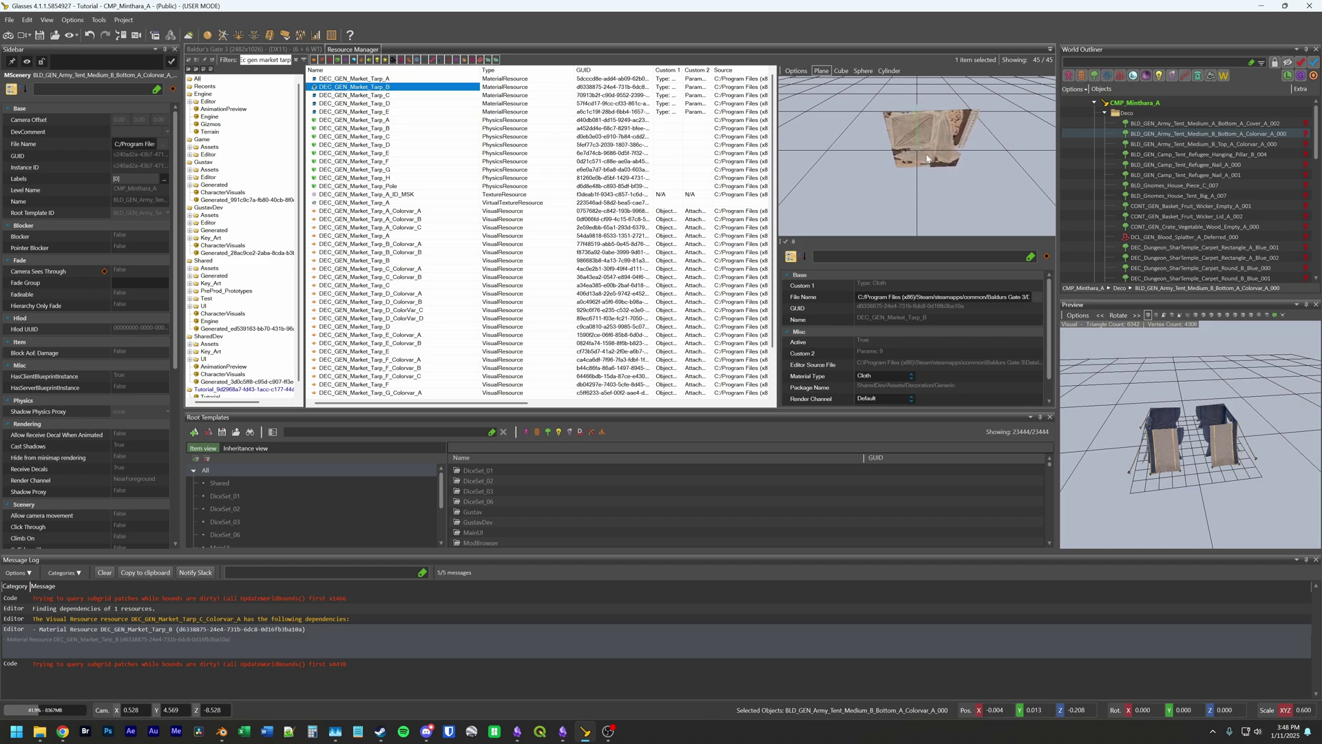
middle_drag(926, 158, 901, 192)
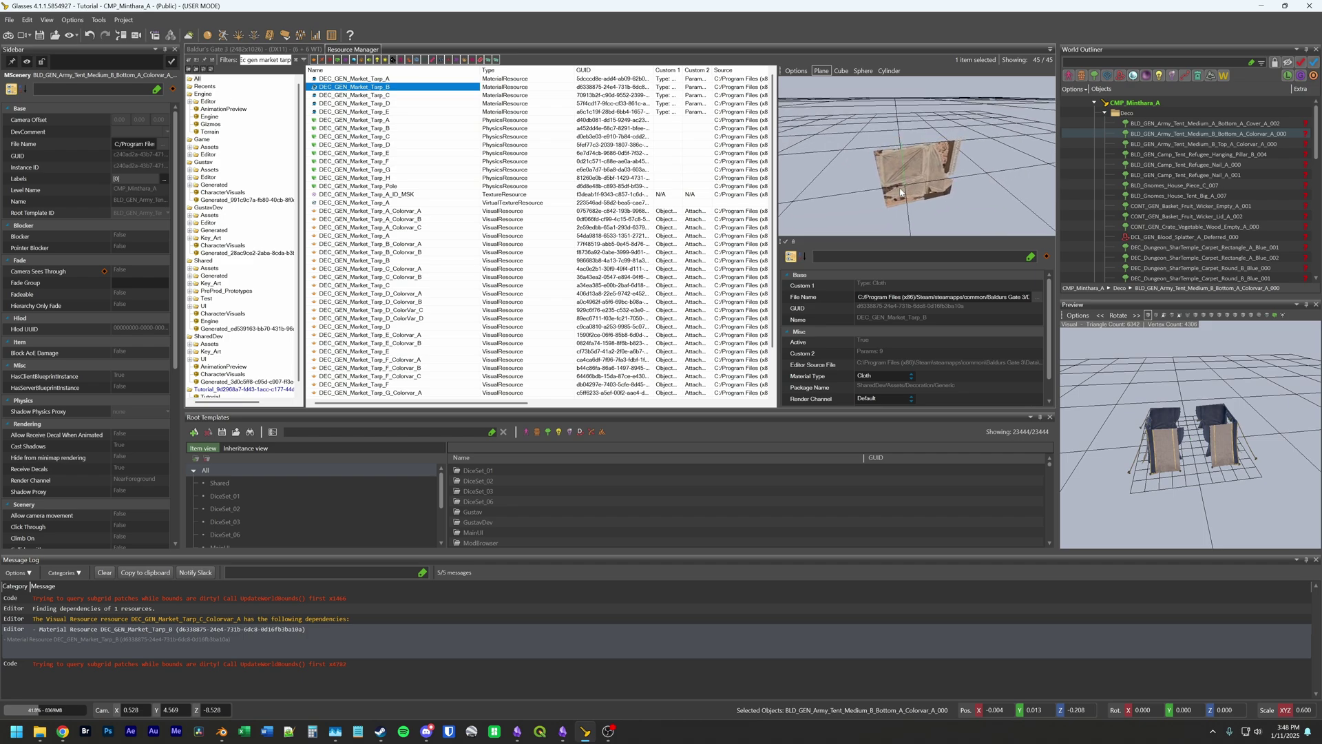
right_click(387, 90)
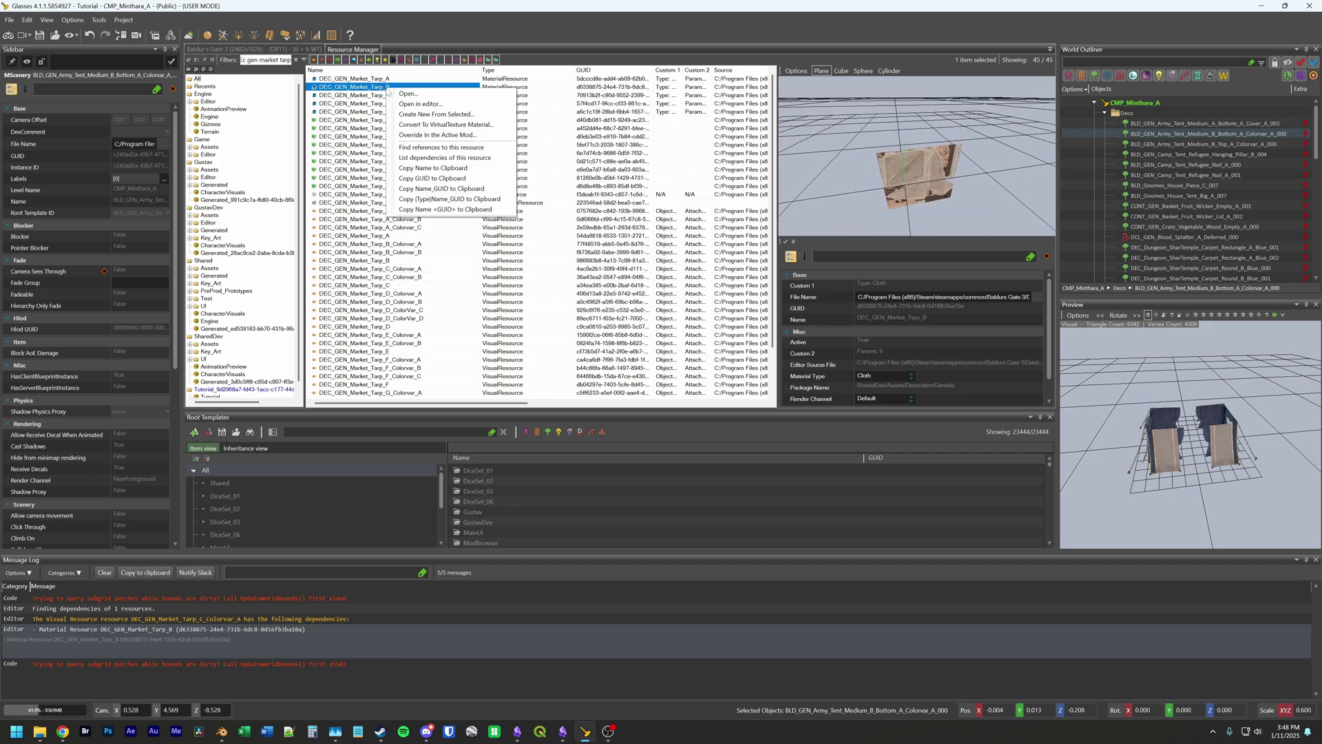
click(419, 158)
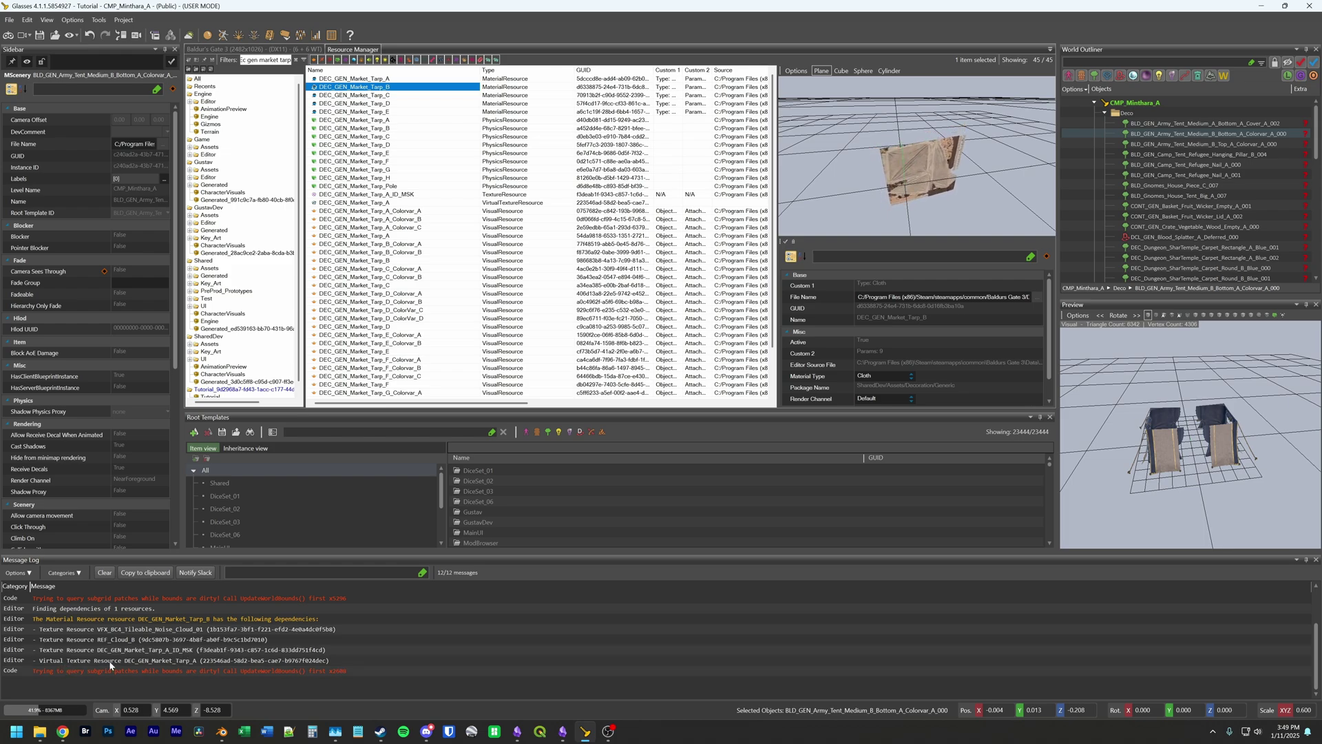
Step: Record the DEC_GEN_Market_Tarp_A_ID_MSK texture and DEC_GEN_Market_Tarp_A virtual texture as nested bullets in the note, without the "Message: -" prefix
click(178, 653)
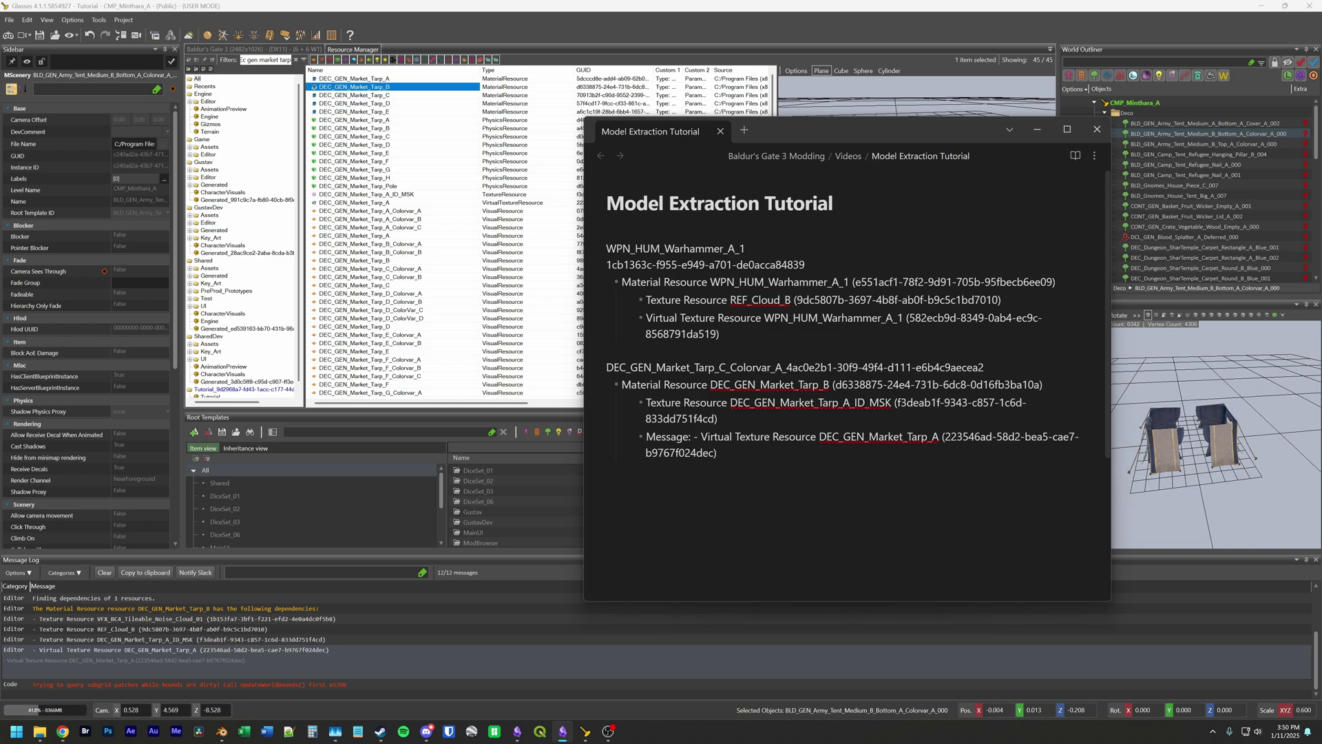
key(shift+Home)
key(BackSpace)
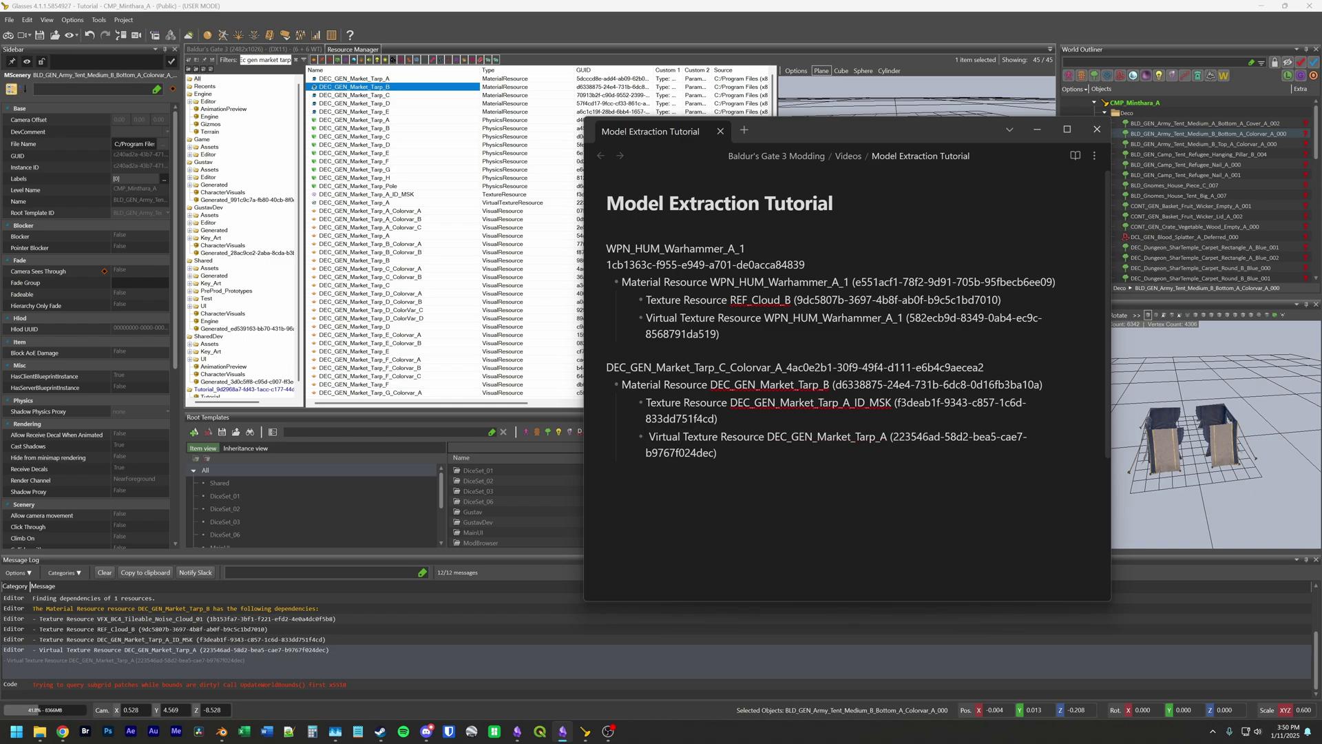
key(Delete)
key(Down)
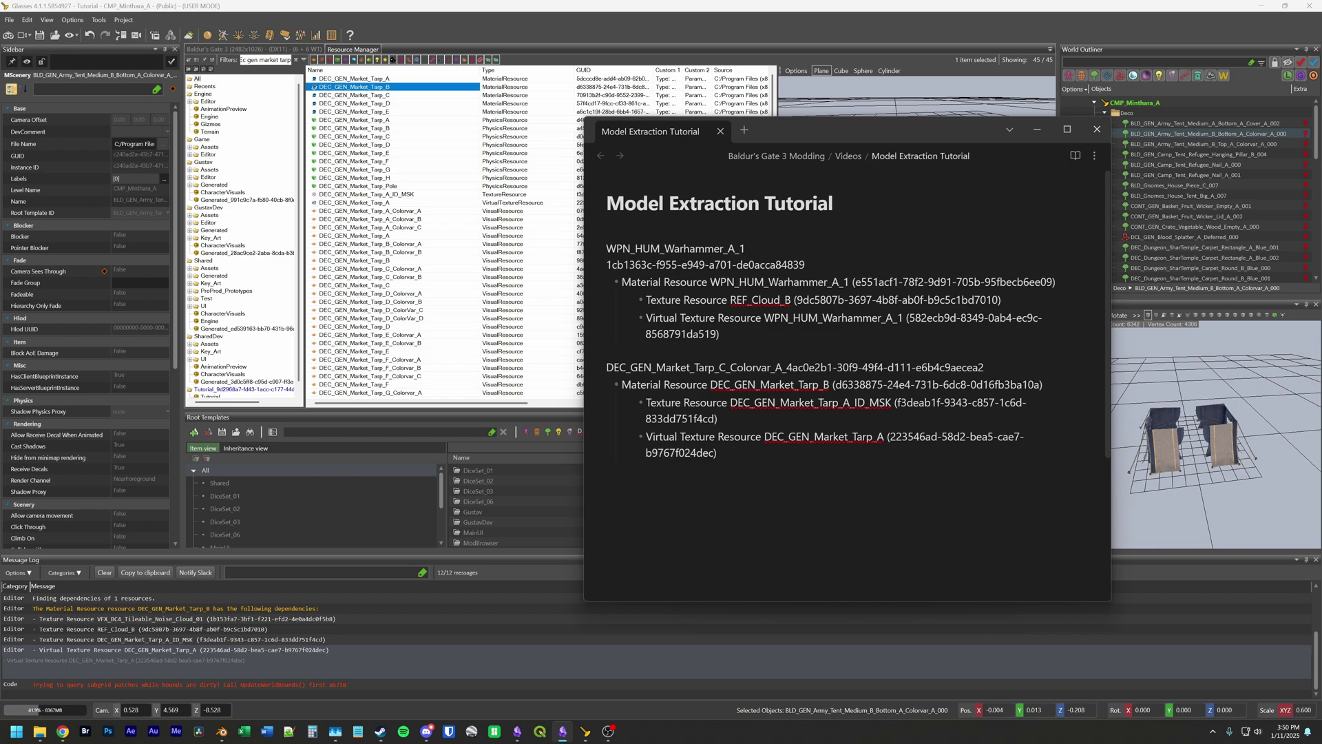
Step: Copy the name DEC_GEN_Market_Tarp_A from the note, filter the Resource Manager by it and select the matching virtual texture resource
double_click(825, 437)
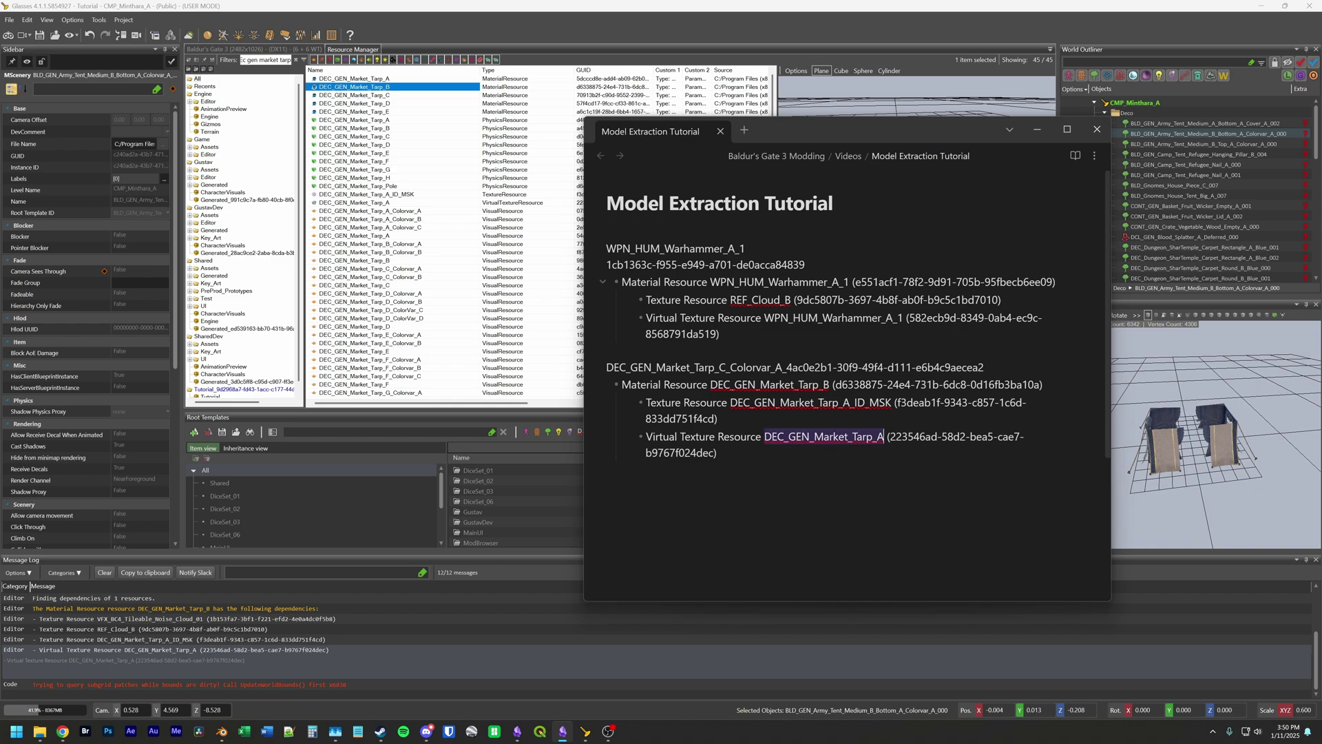
click(296, 60)
click(297, 60)
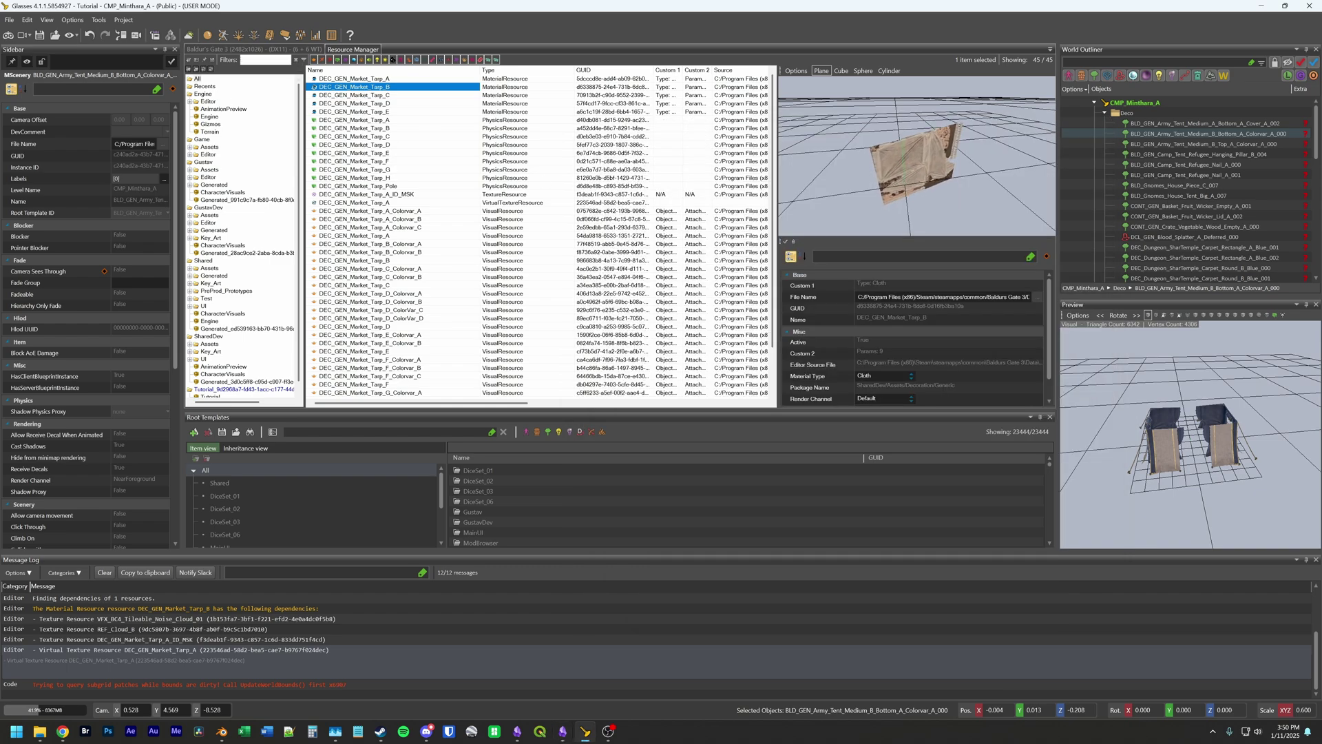
key(ctrl+v)
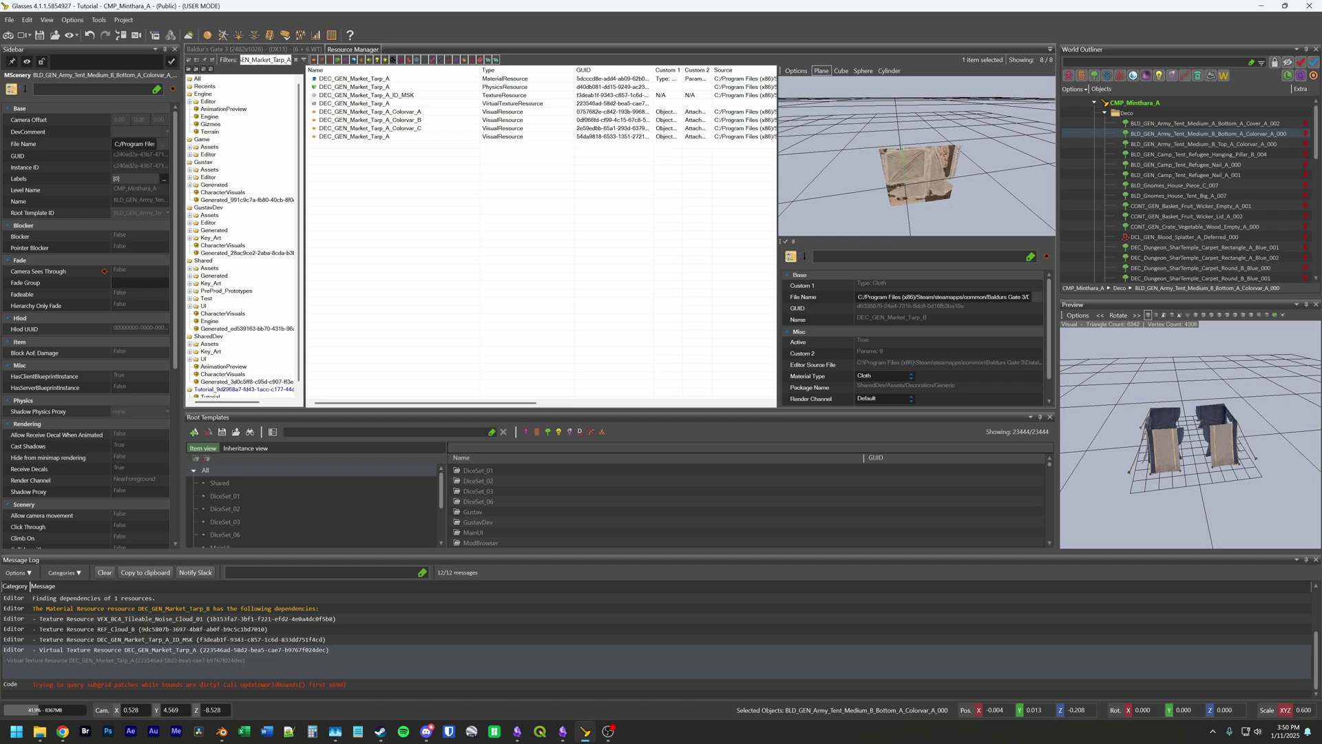
click(539, 104)
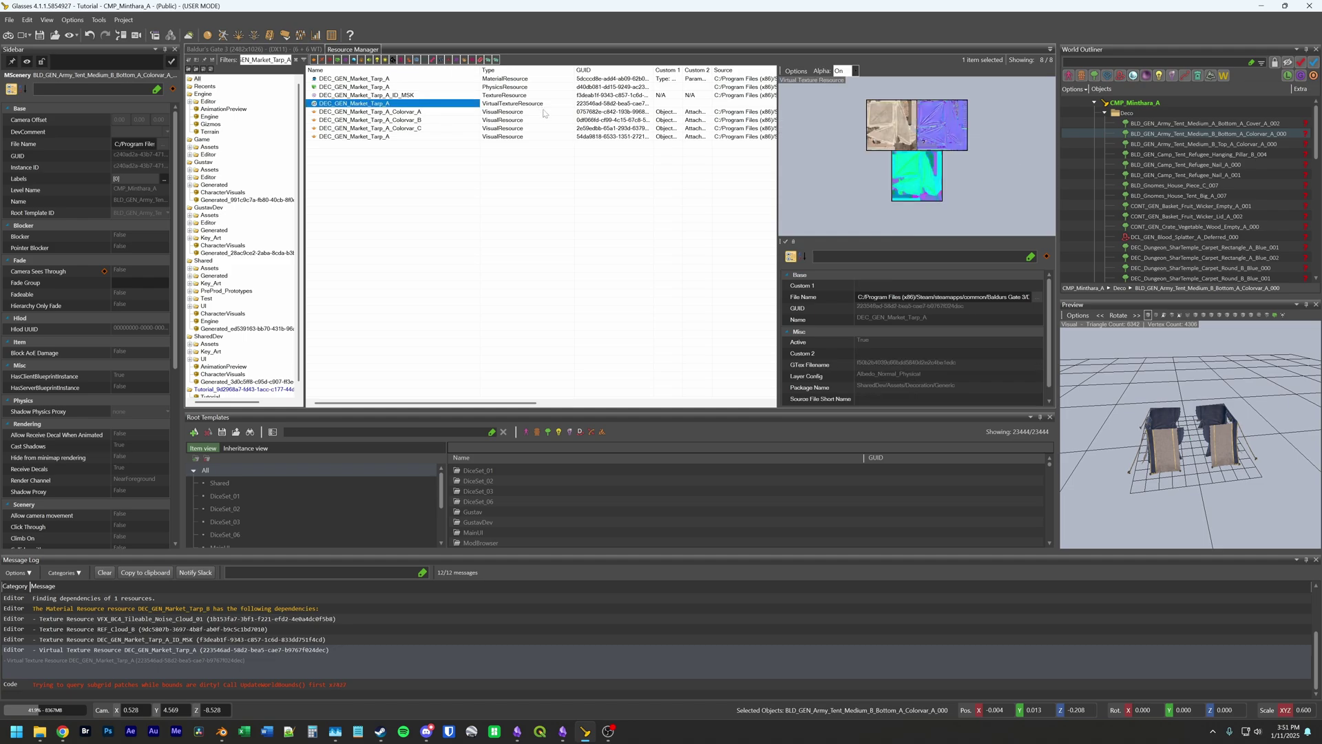
Step: Compare the virtual texture preview with Alpha set to Off and to On, examining the albedo's transparent areas up close
click(857, 72)
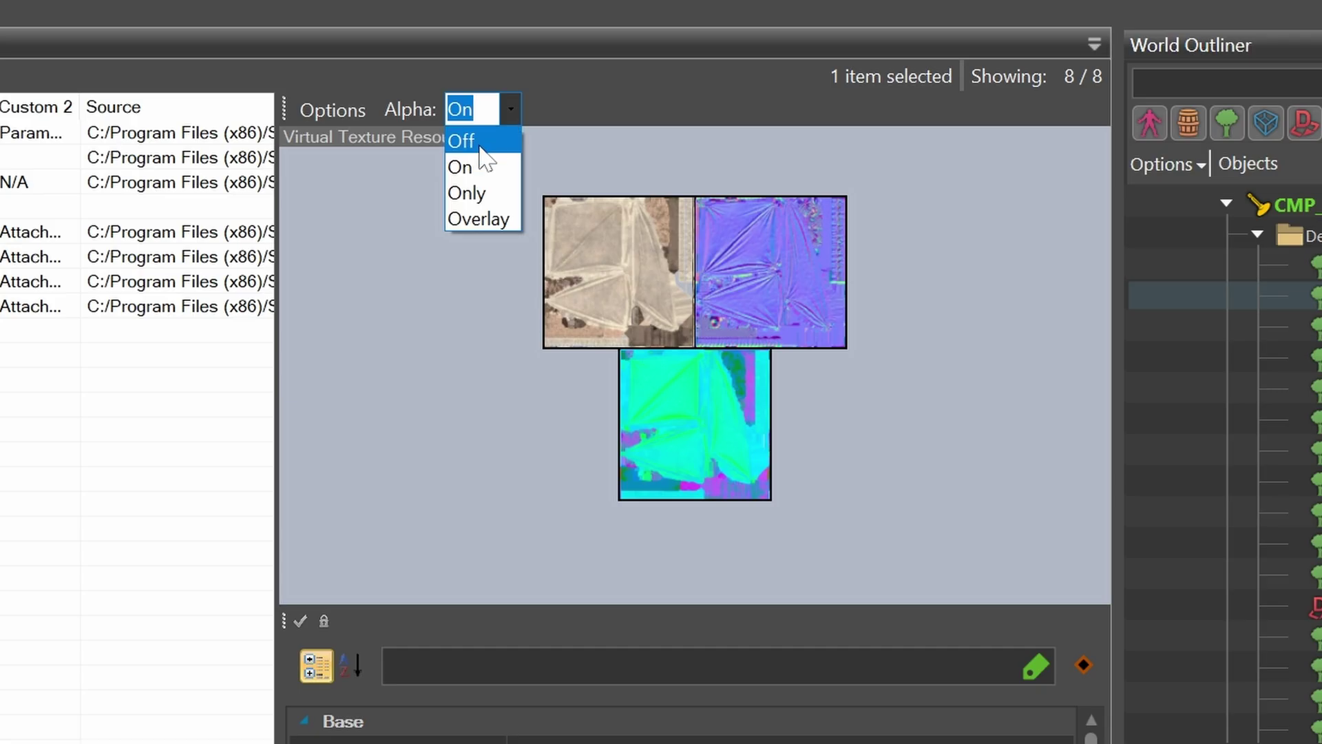
click(840, 80)
scroll(704, 304, up, 3)
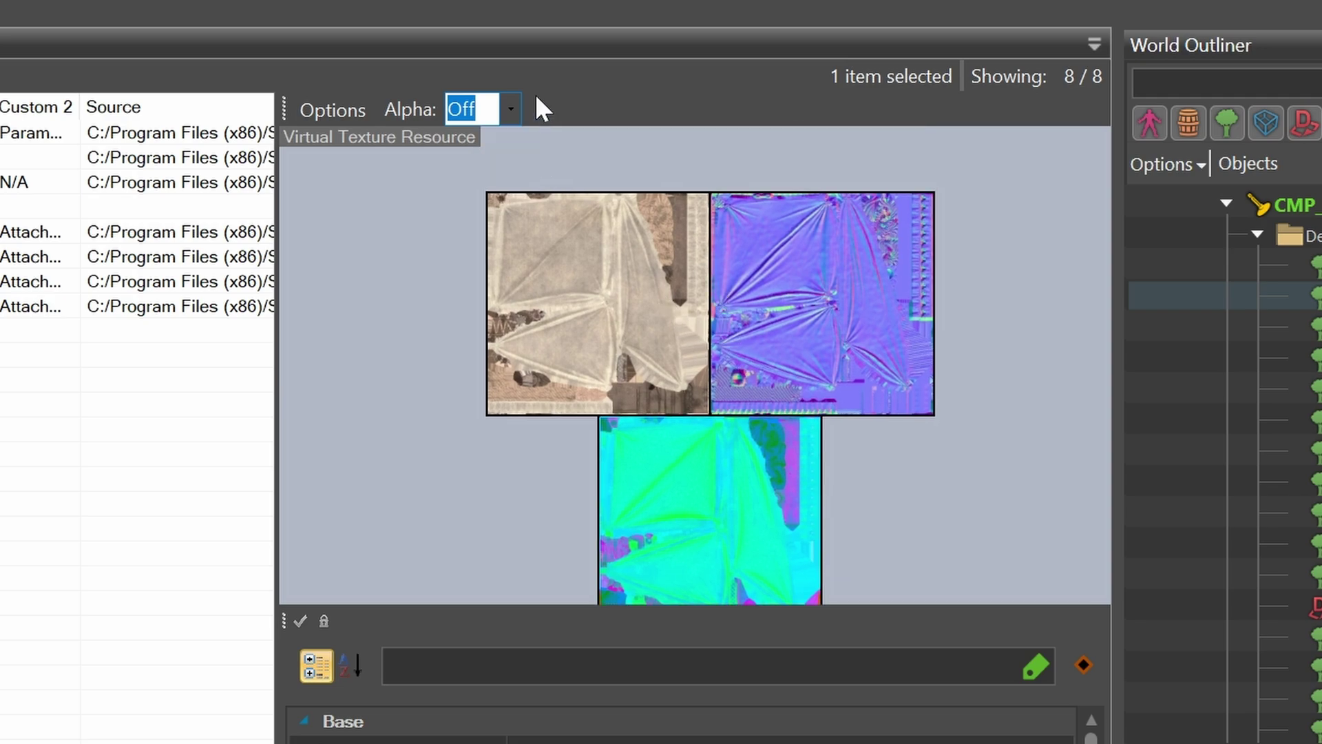
click(510, 109)
click(485, 166)
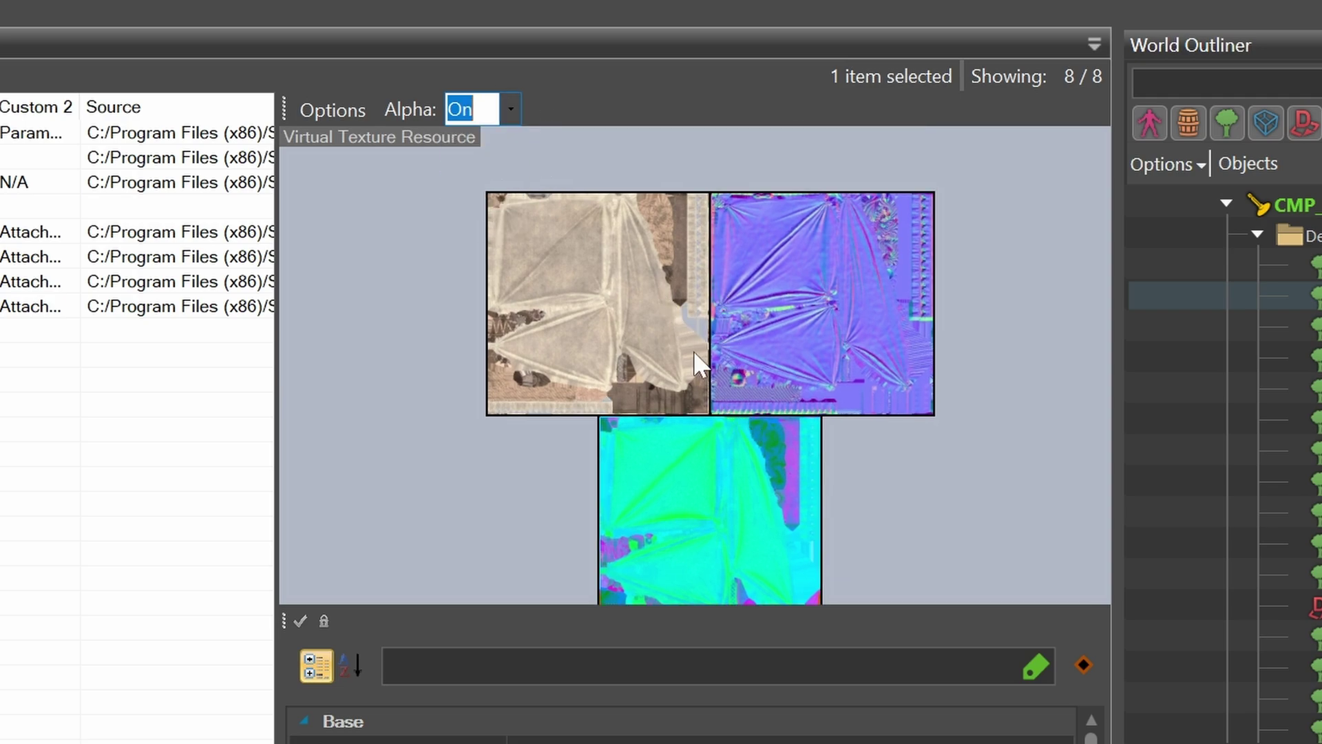
scroll(697, 325, down, 1)
scroll(697, 325, up, 4)
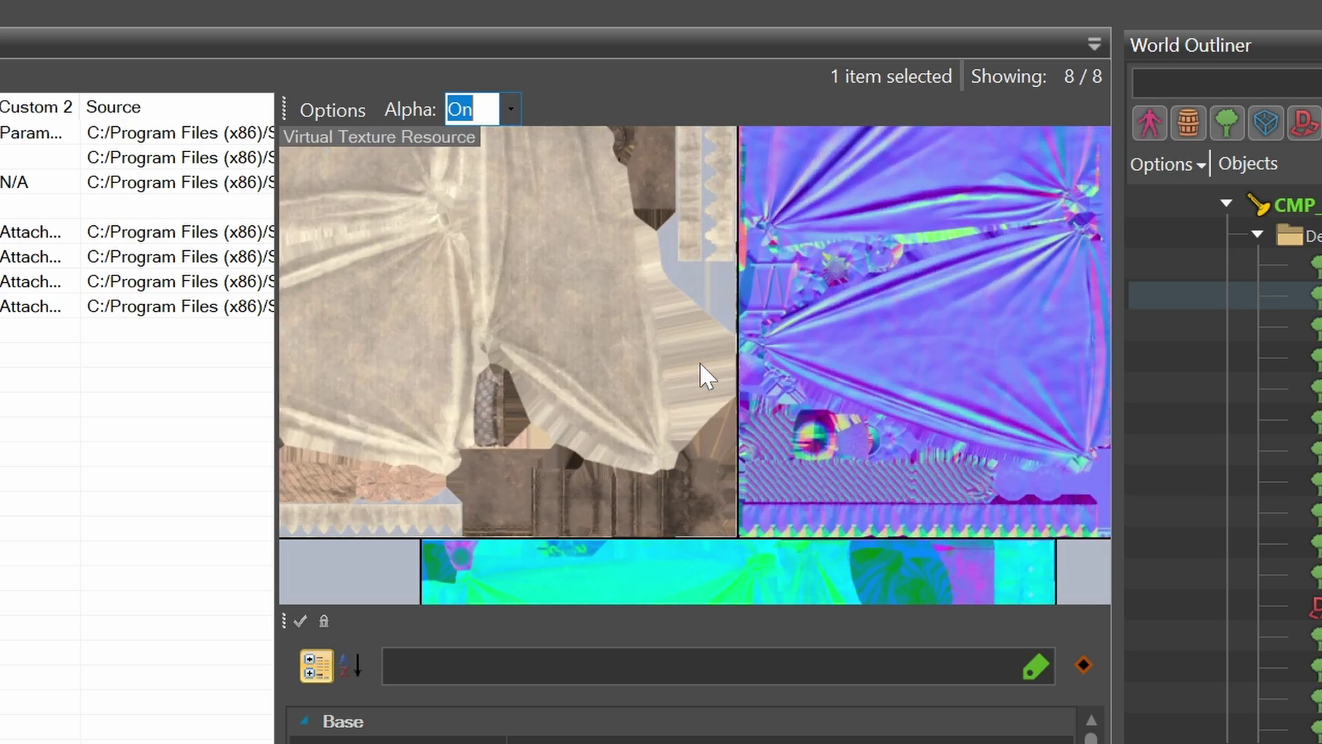
scroll(700, 355, down, 2)
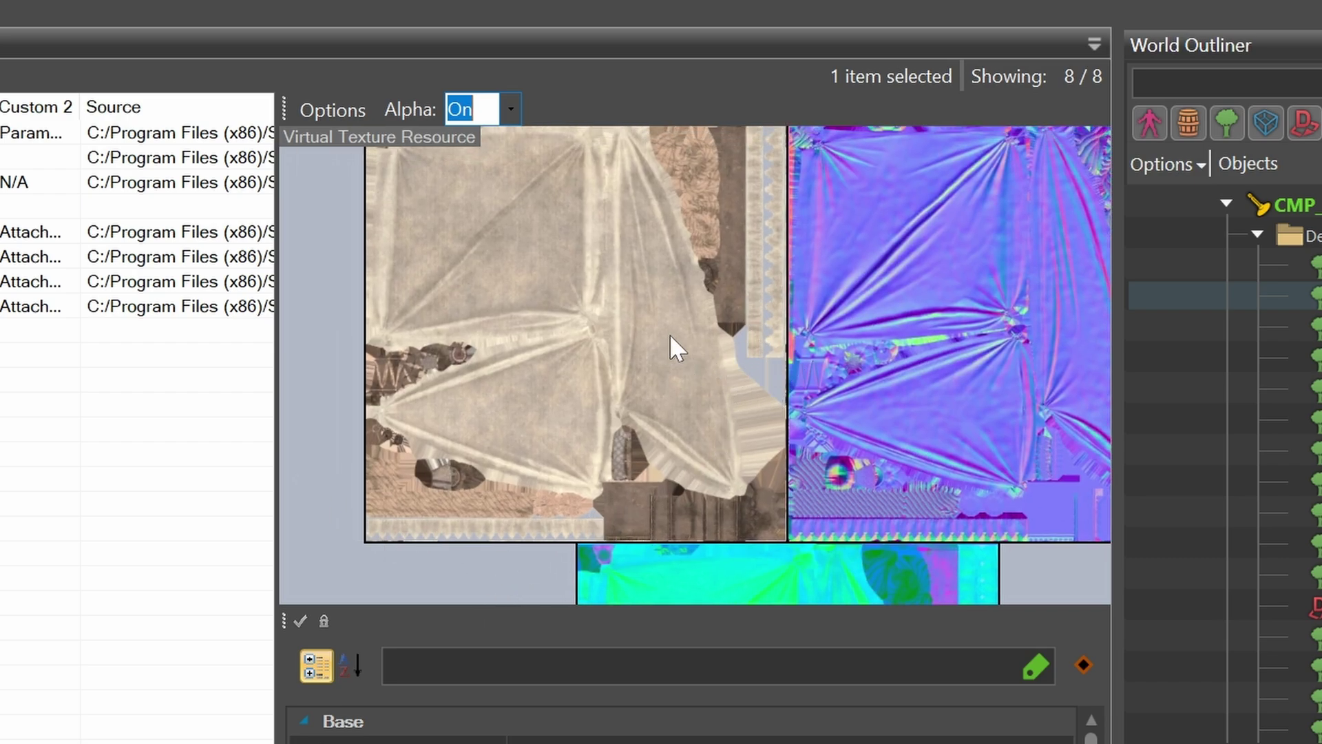
Step: Examine the virtual texture preview with Alpha set to Only and to Overlay, and set Alpha back to On
click(511, 111)
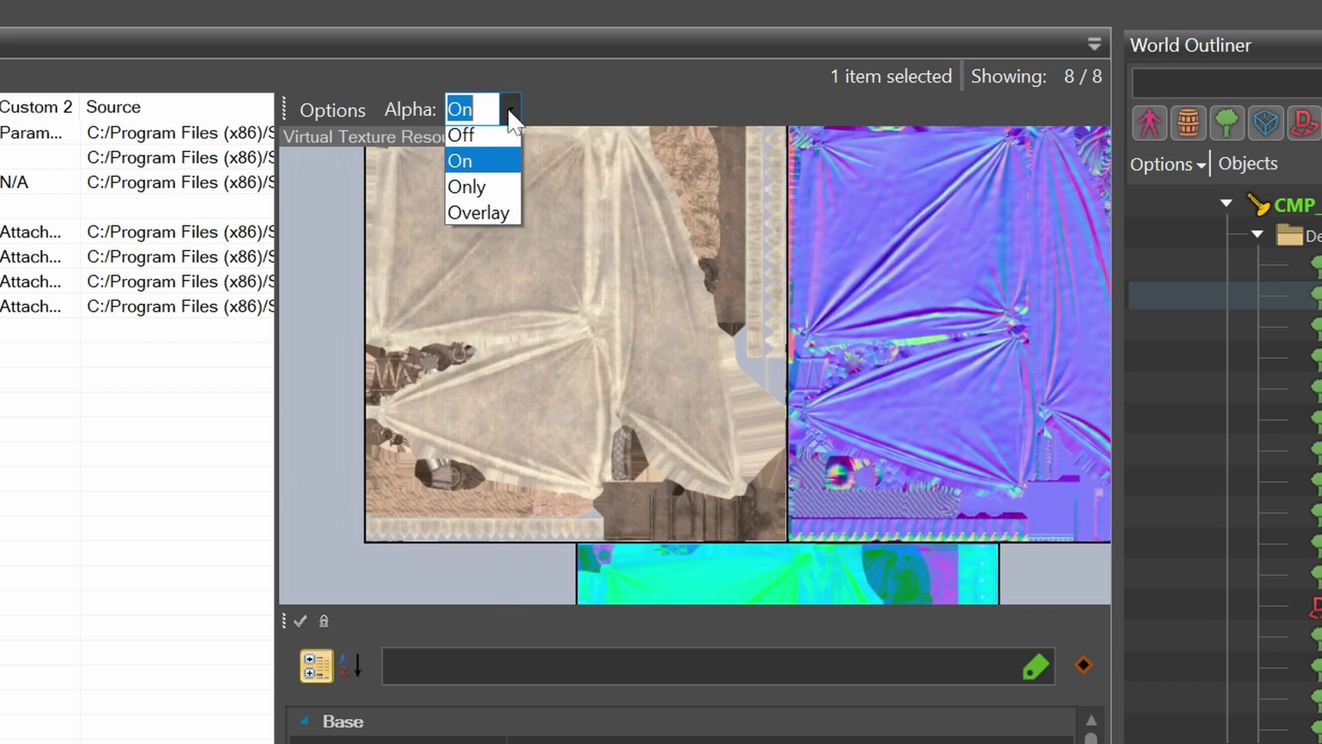
click(486, 196)
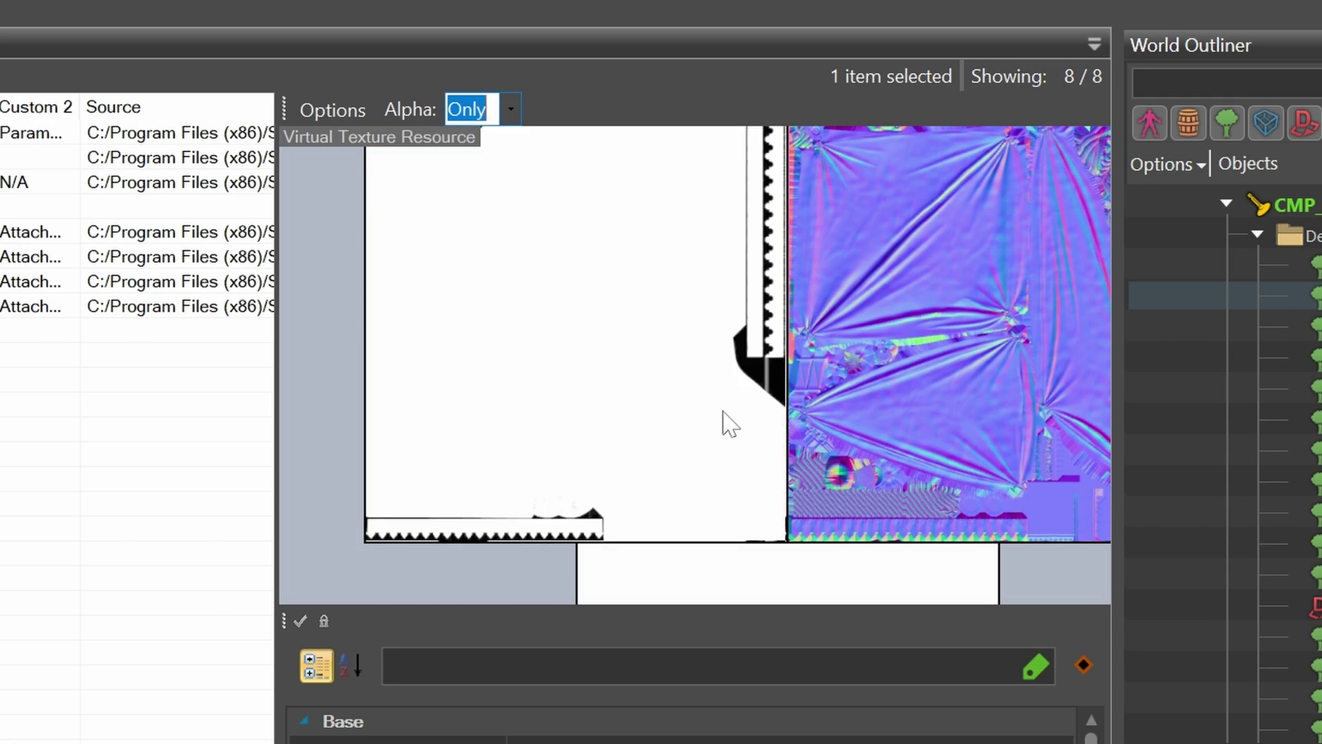
scroll(756, 386, up, 8)
scroll(757, 390, down, 10)
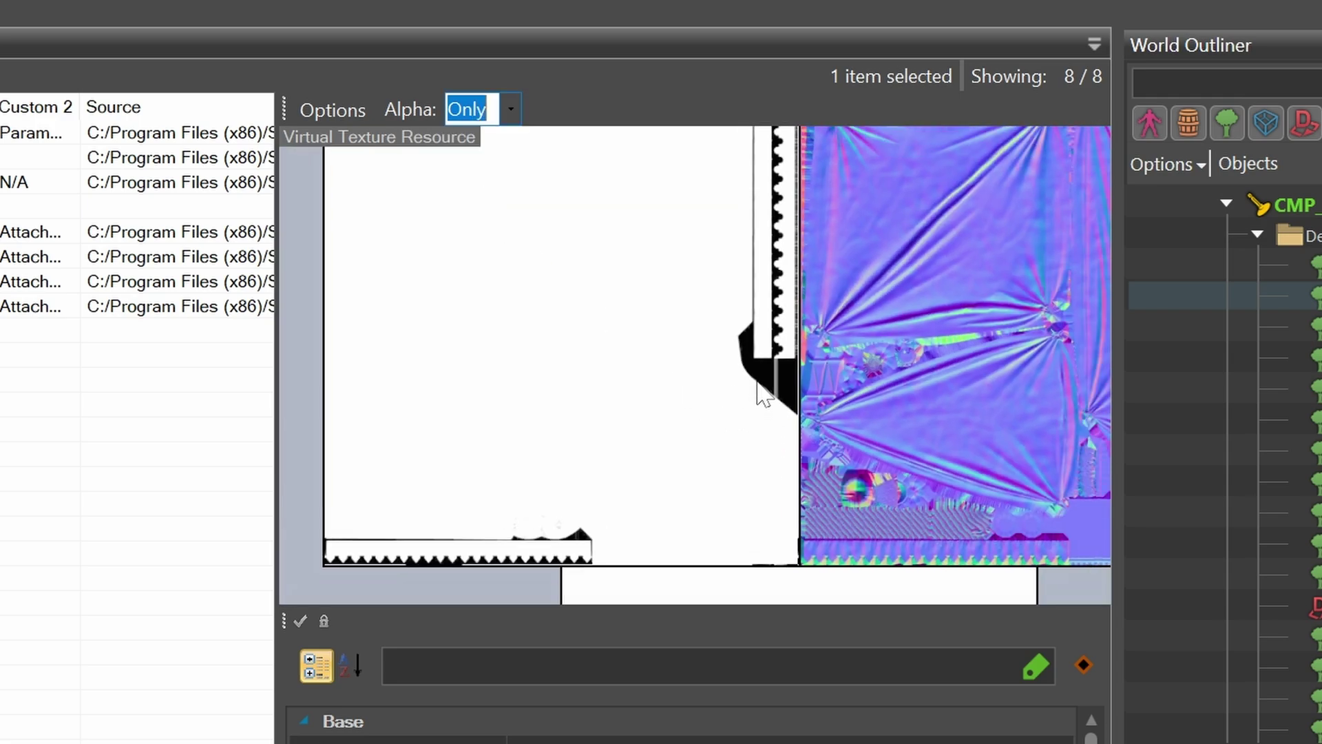
middle_drag(801, 585, 789, 494)
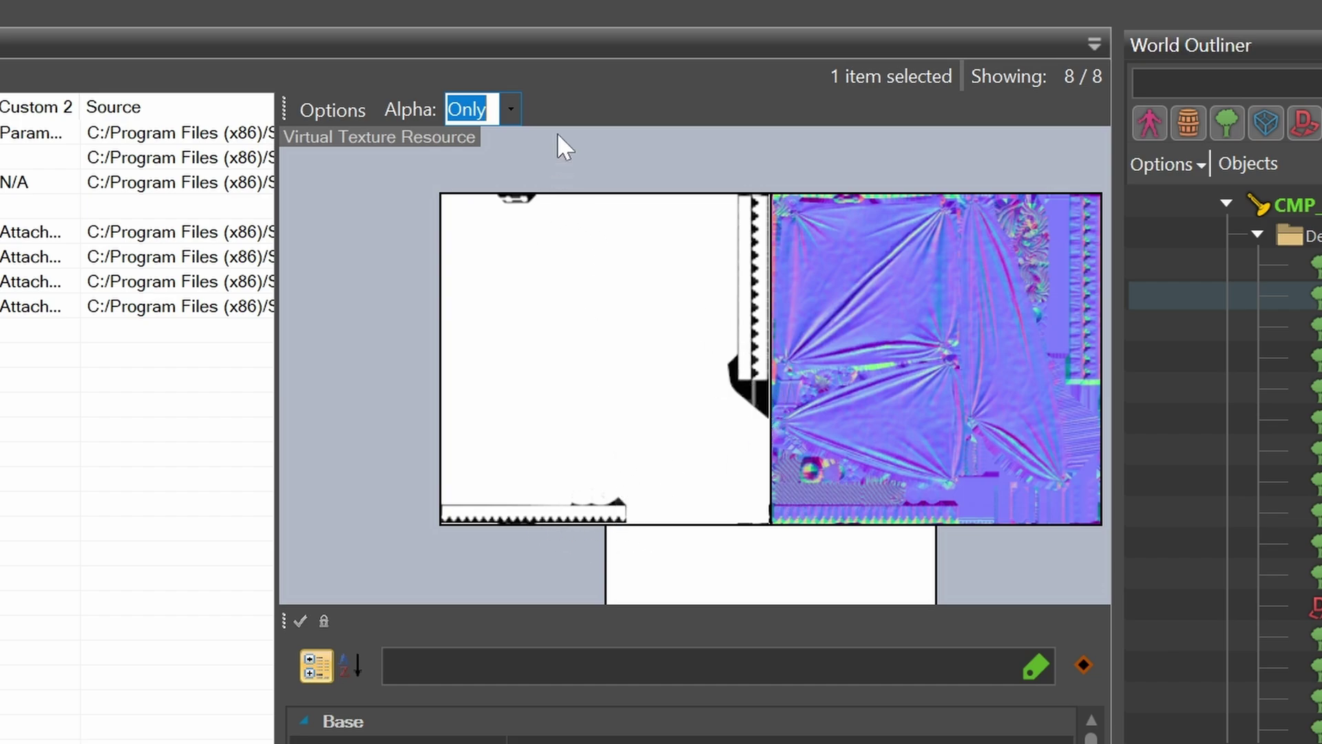
click(511, 110)
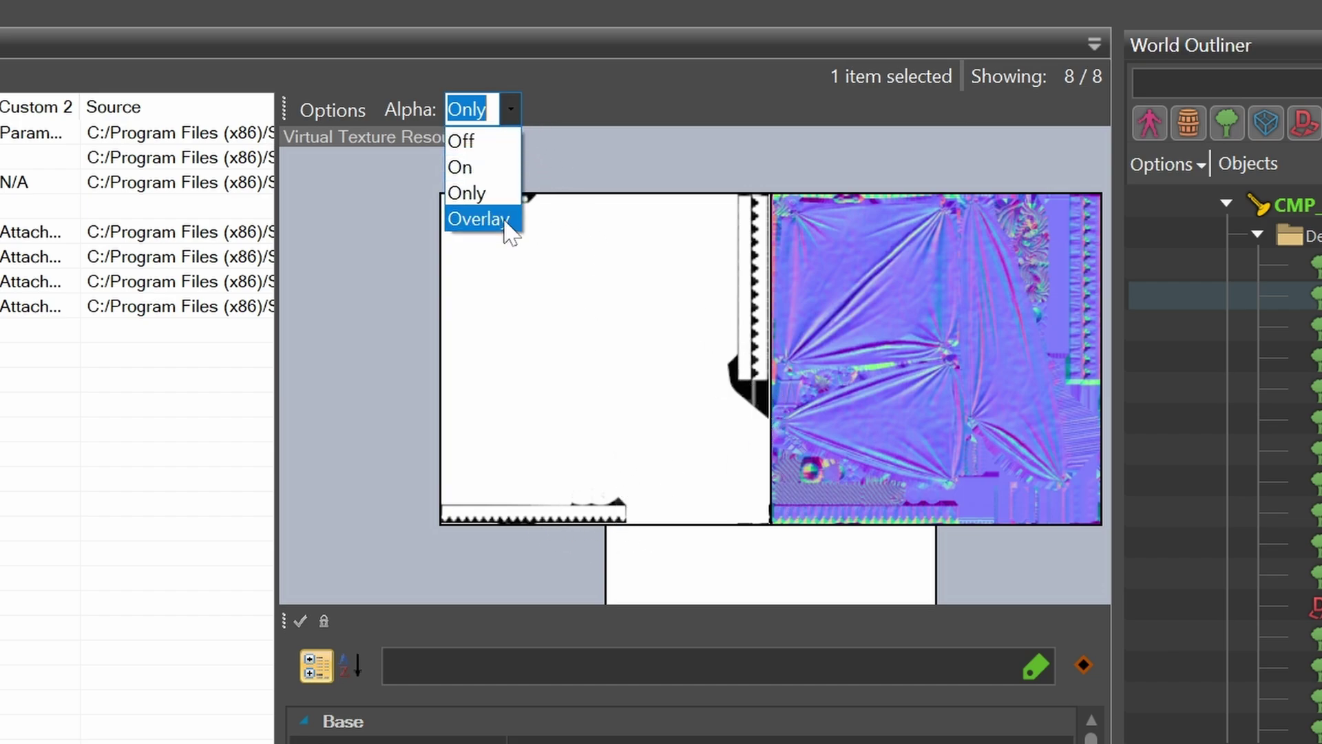
click(502, 219)
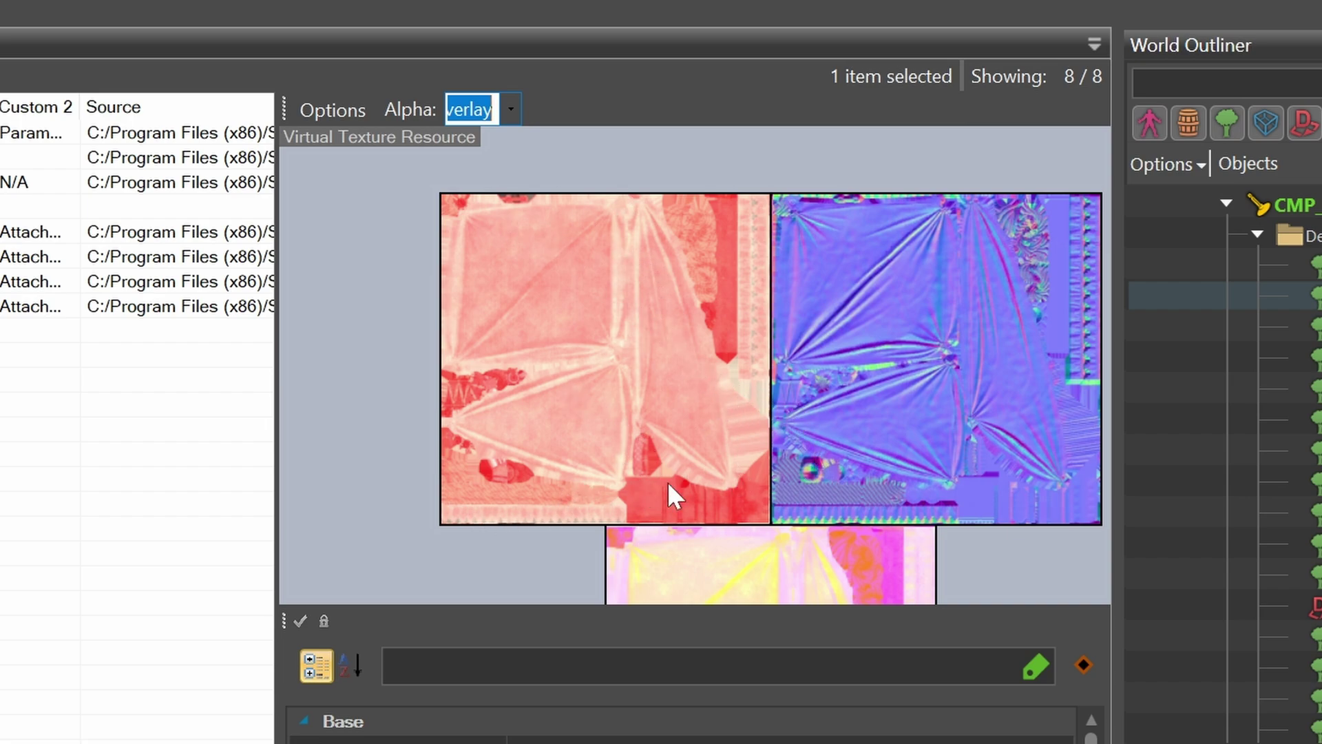
click(512, 114)
click(490, 173)
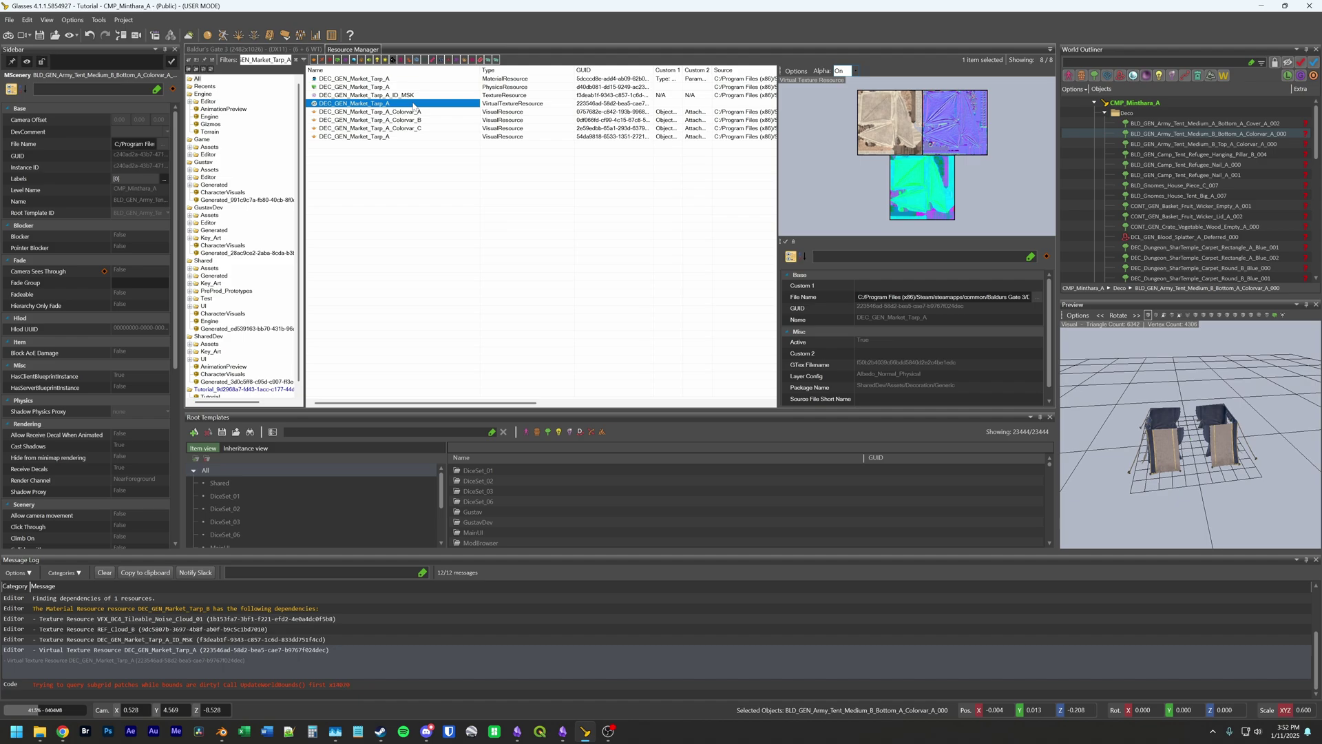
Step: Extract the DEC_GEN_Market_Tarp_A virtual texture's layers to the tutorial mod's Data folder
right_click(390, 108)
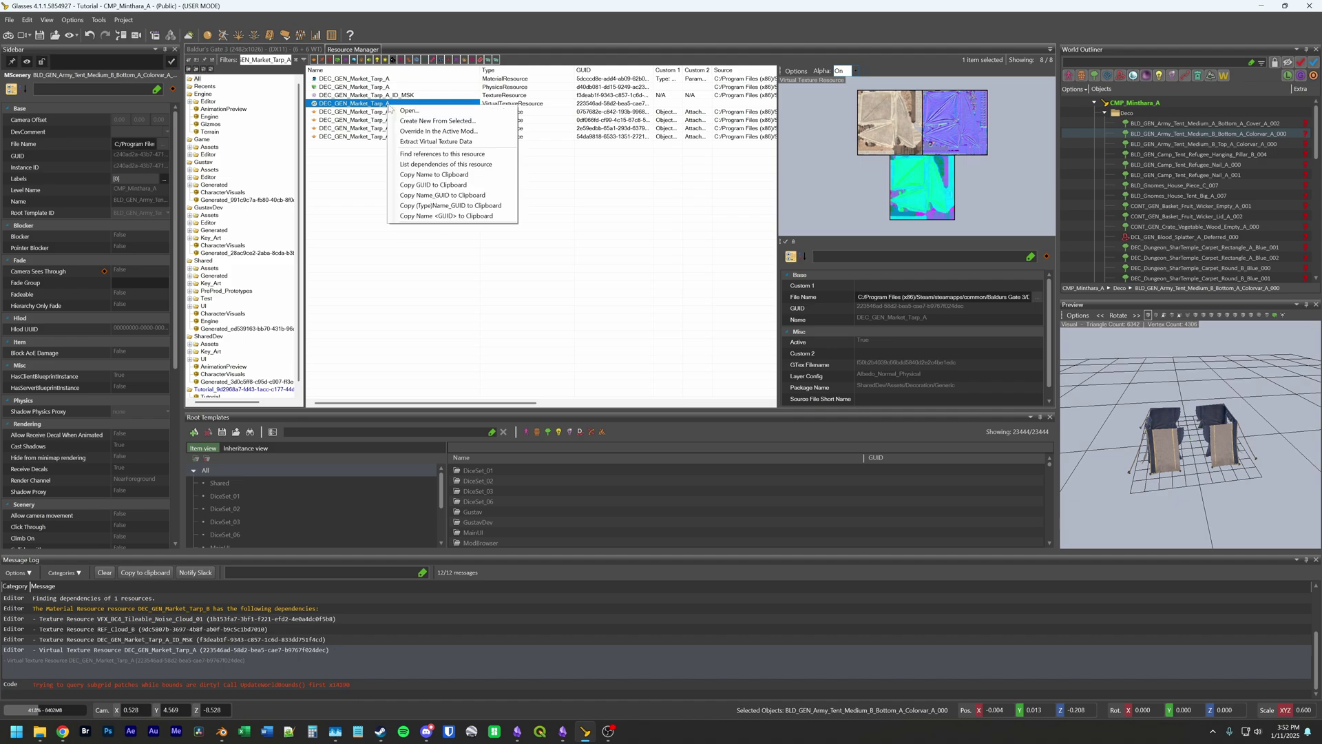
click(415, 142)
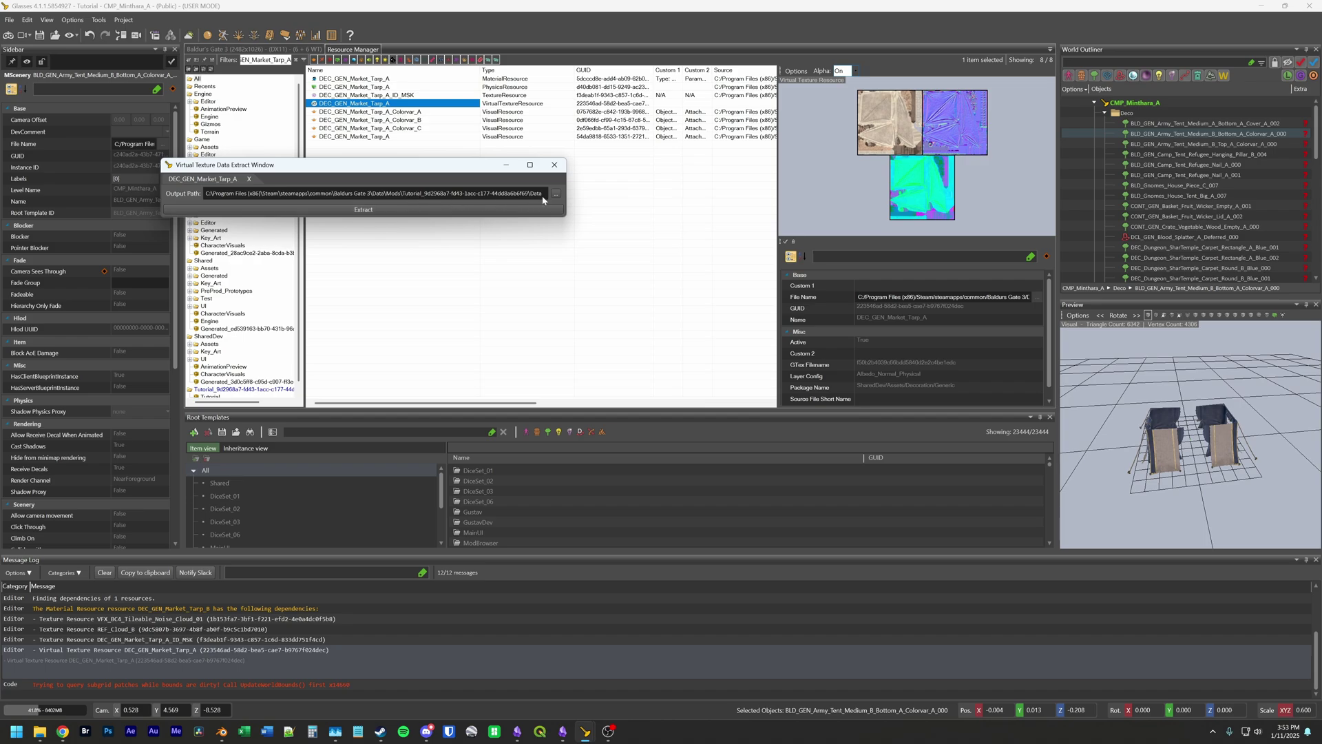
click(358, 211)
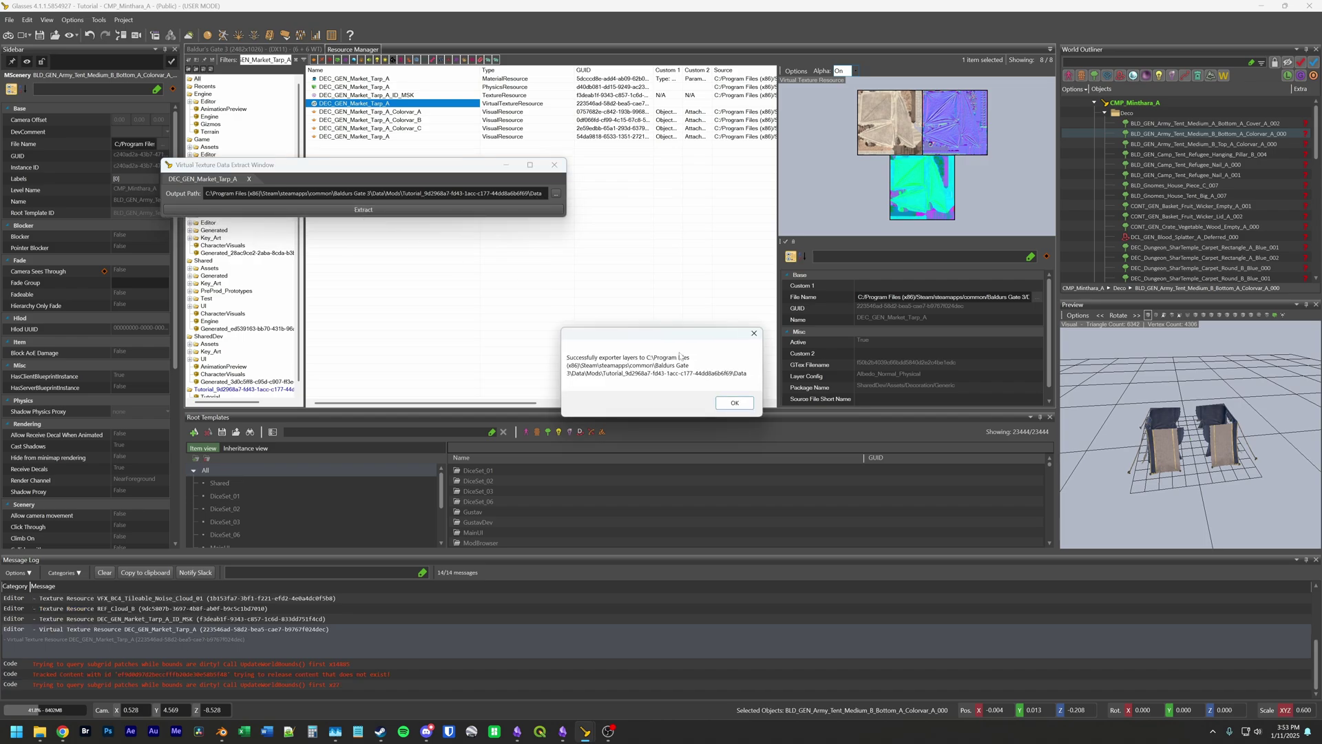
click(734, 403)
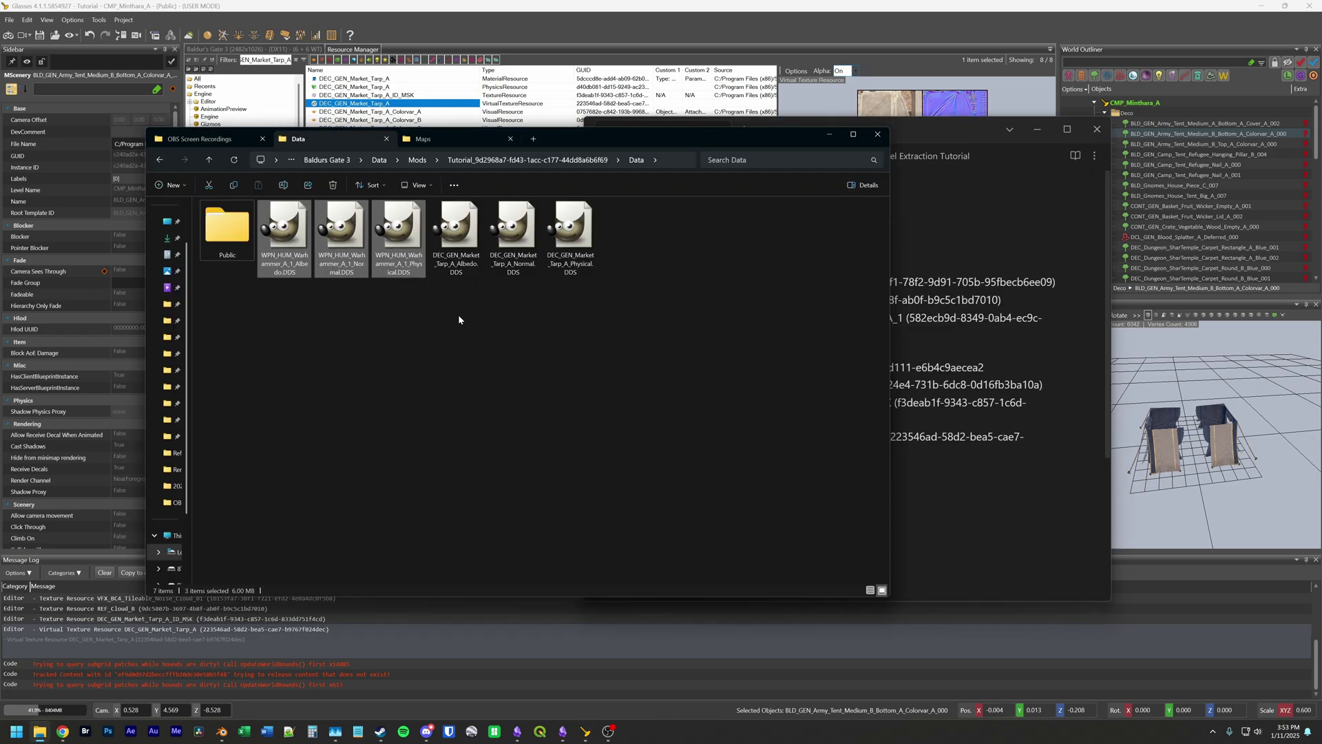
Step: Copy the Albedo, Normal and Physical DDS files of DEC_GEN_Market_Tarp_A from the Data folder and switch to the Maps folder
drag(459, 319, 572, 235)
key(ctrl+c)
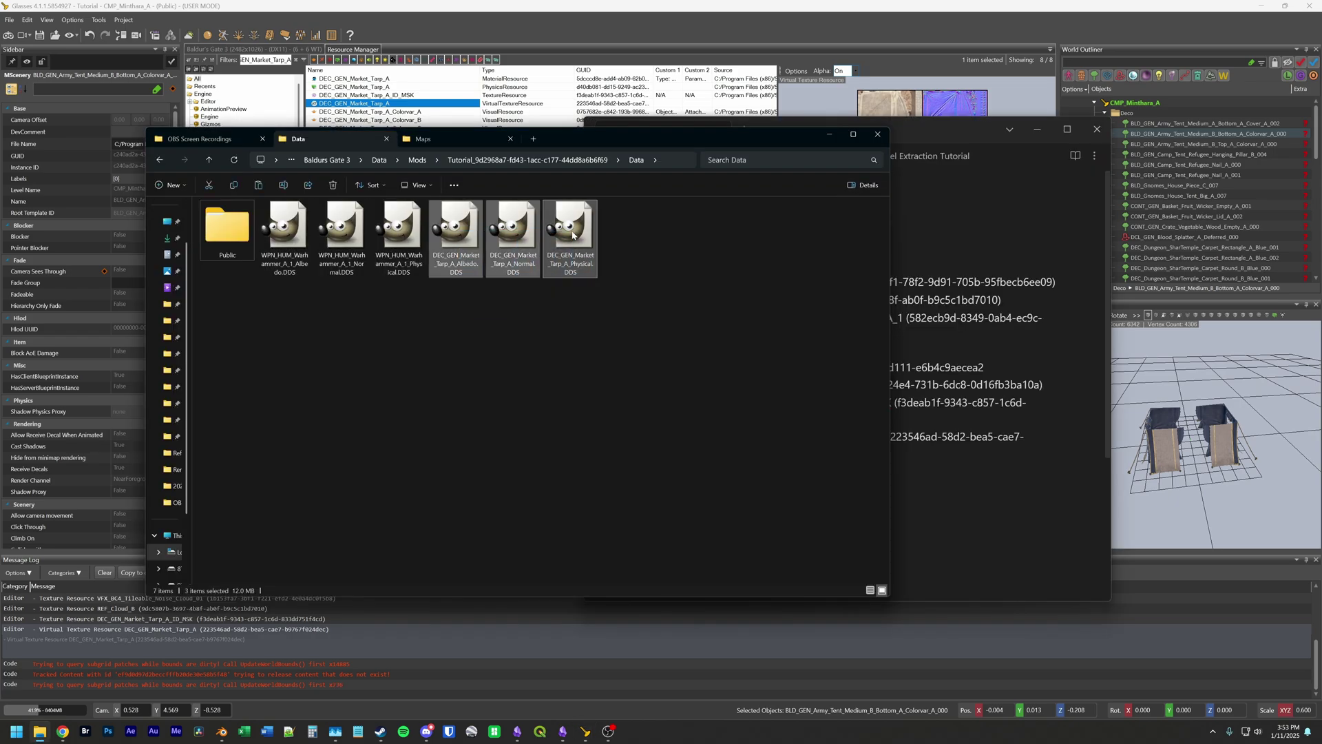
click(452, 142)
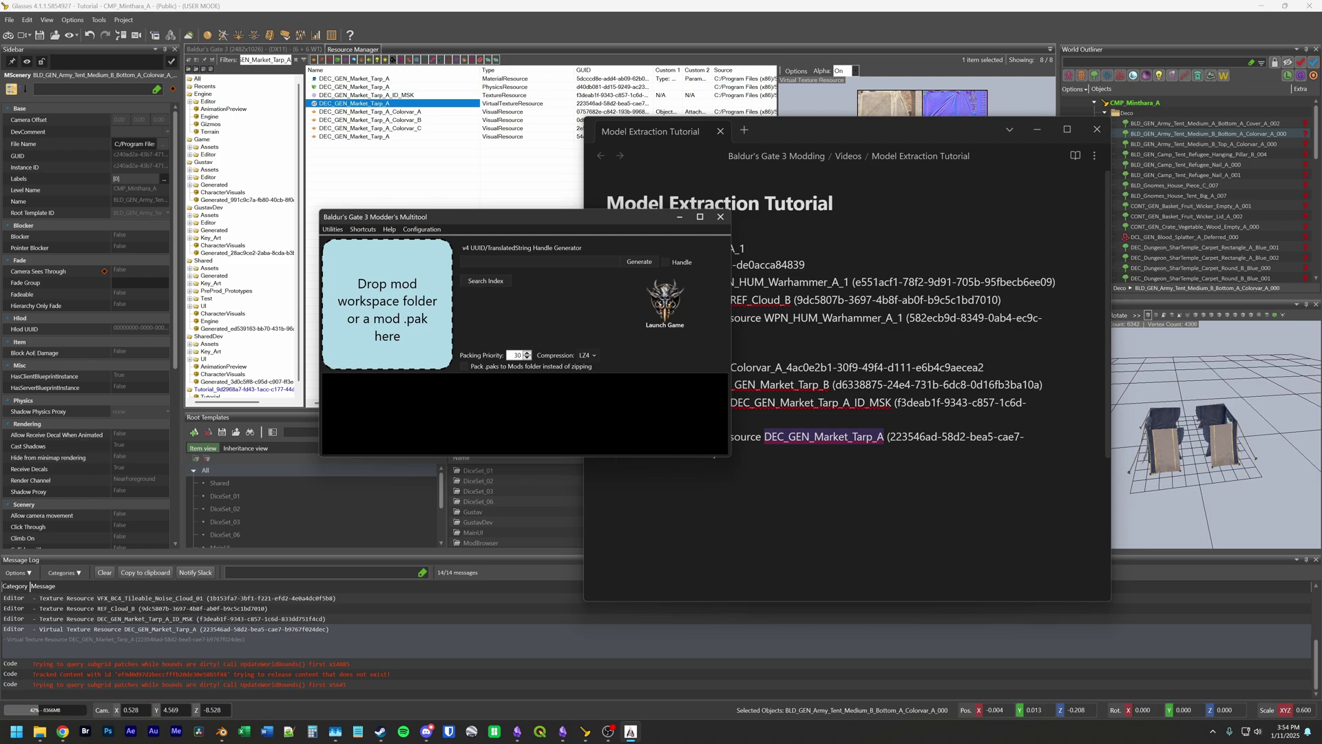
Step: Copy the GTex Filename value of the DEC_GEN_Market_Tarp_A virtual texture resource
click(439, 107)
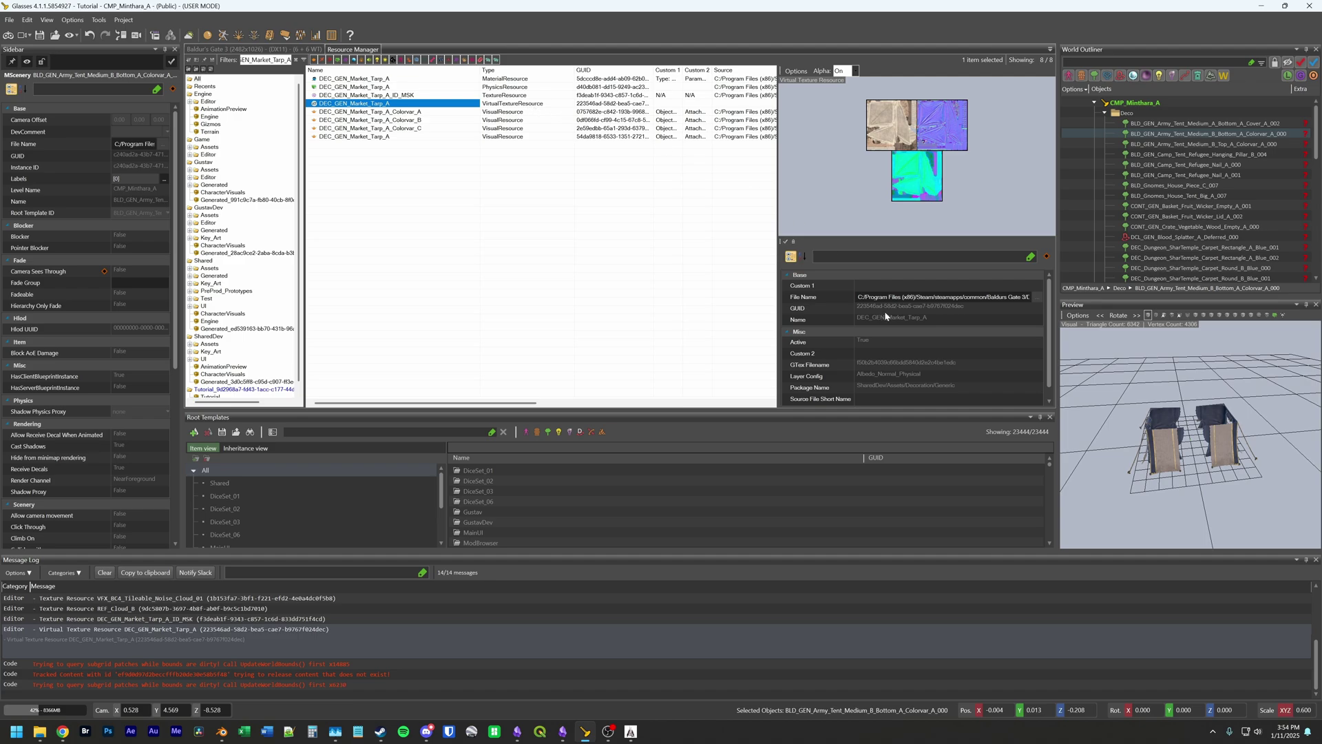
right_click(845, 367)
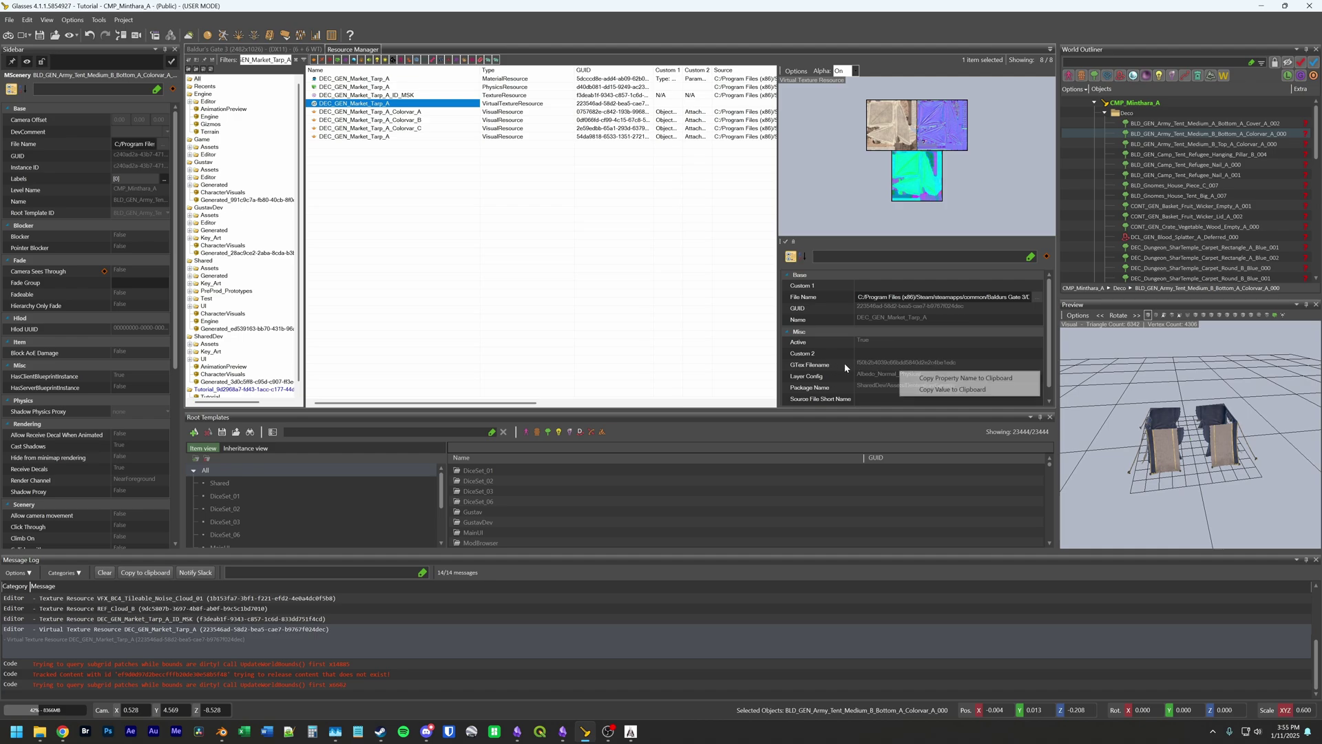
click(964, 390)
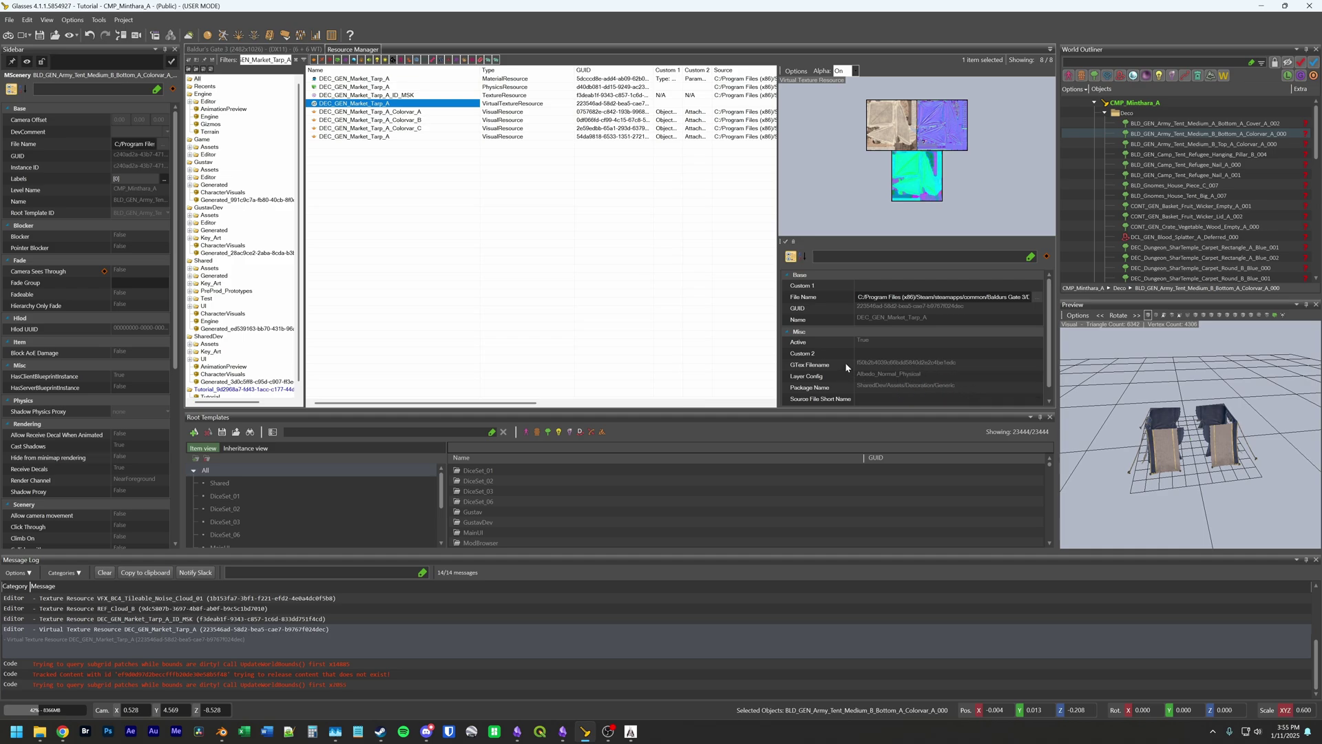
right_click(945, 375)
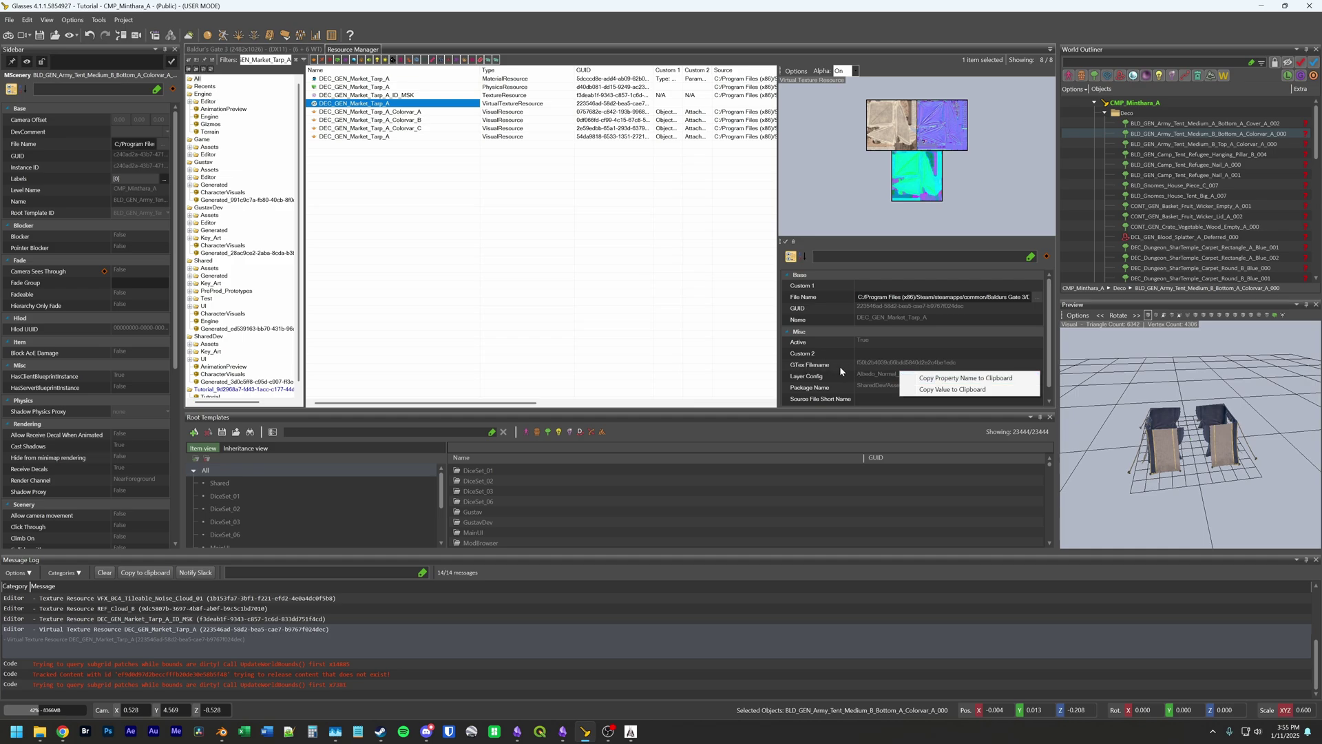
click(947, 390)
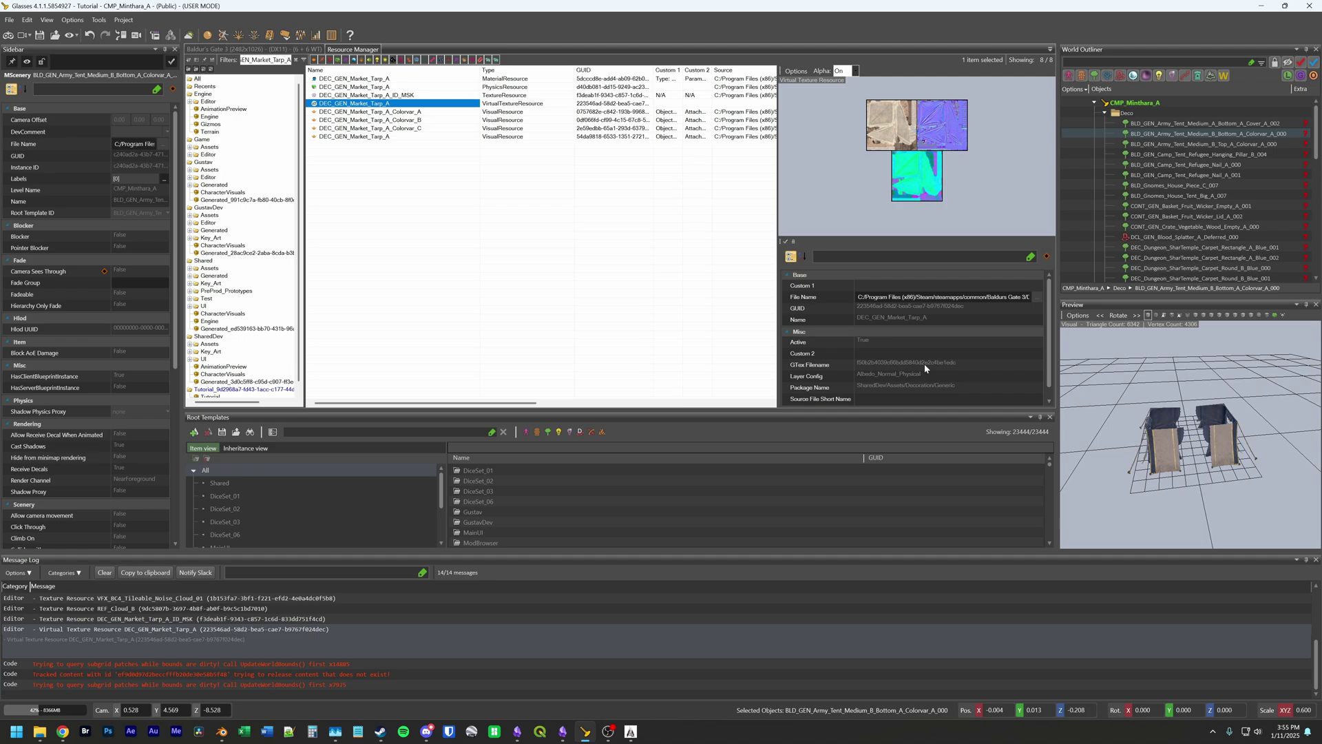
Step: Add the nested note "GTex: f50b2b4039c66bdd5840d2e2c4be1edc" beneath the DEC_GEN_Market_Tarp_A virtual texture entry in Model Extraction Tutorial
click(564, 730)
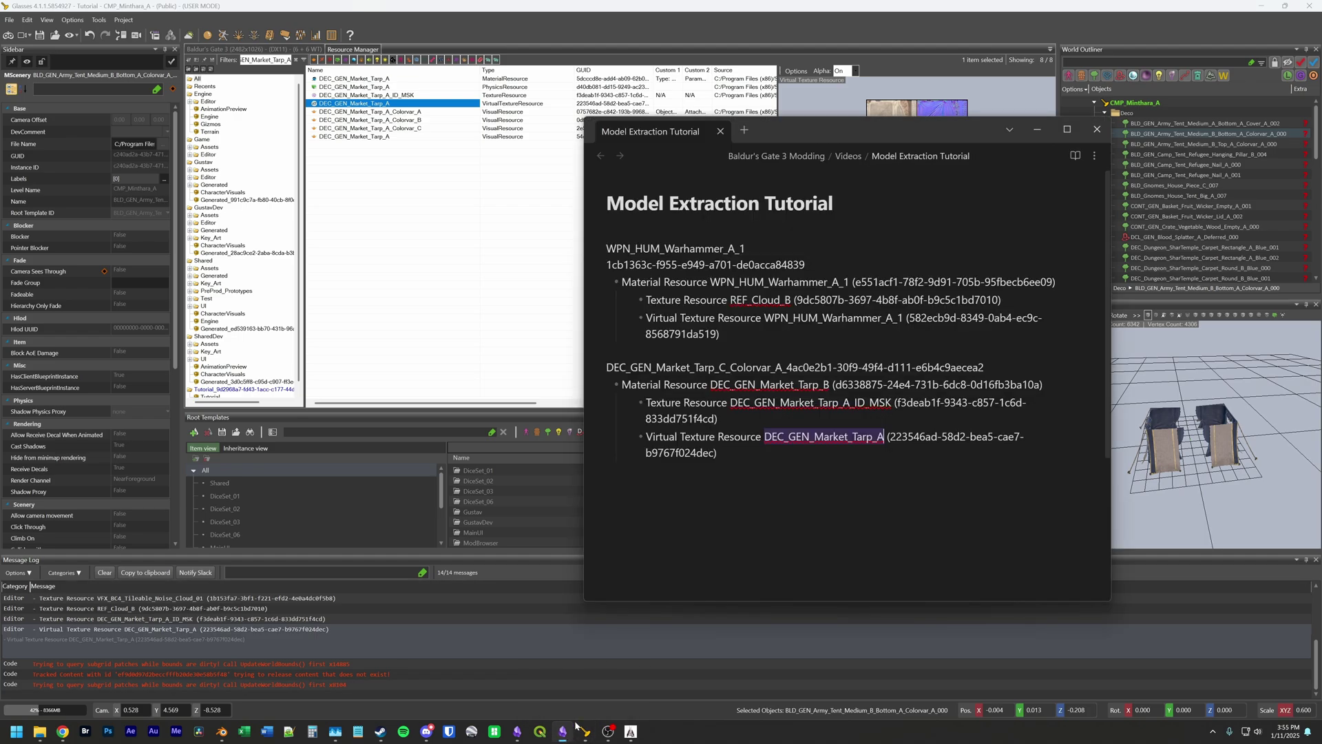
click(607, 469)
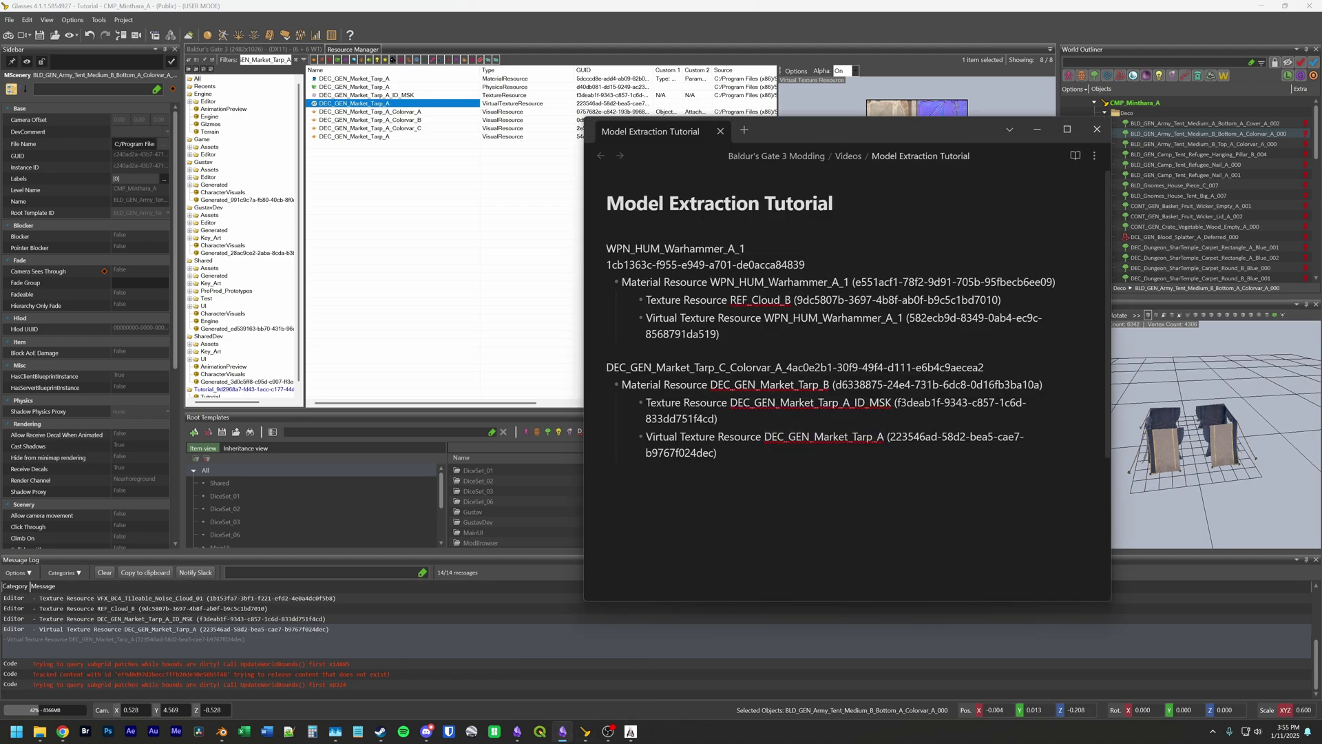
text(GTex:)
key(ctrl+v)
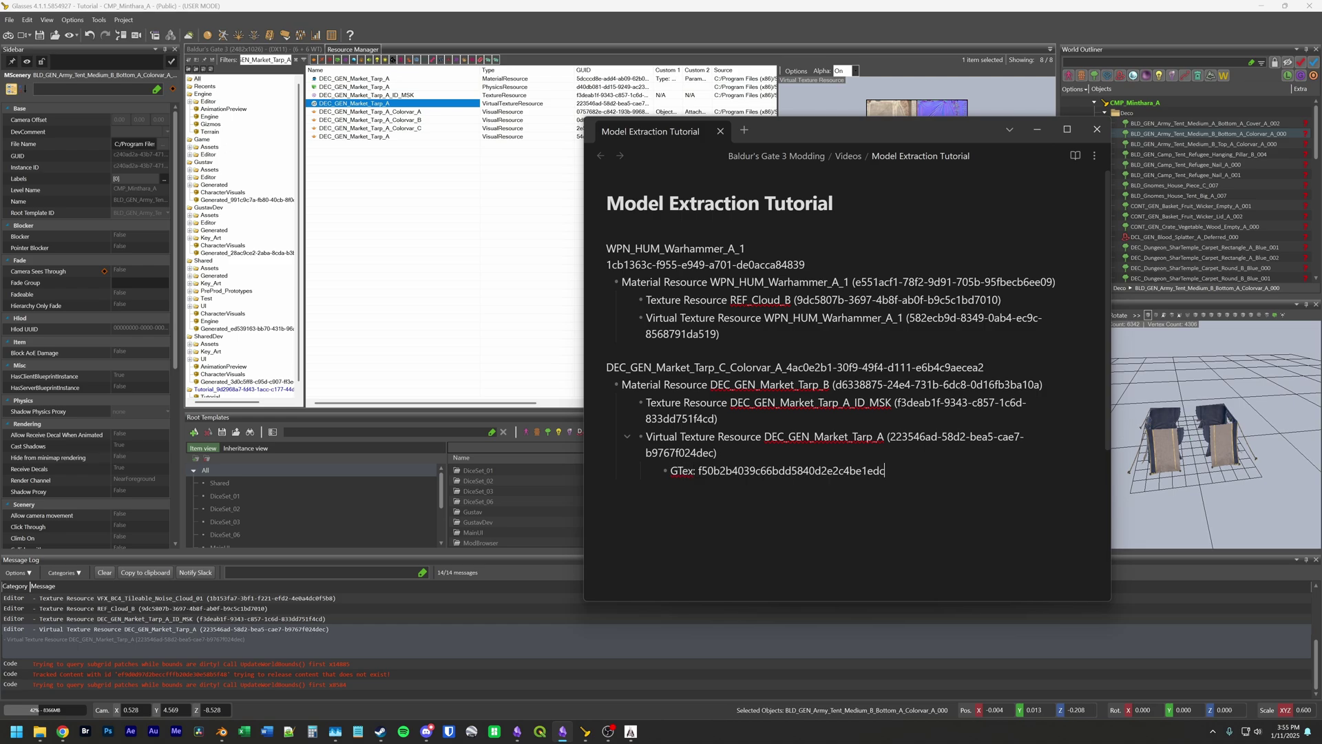
Step: Switch to the Modder's Multitool and search its file index for f50b2b4039c66bdd5840d2e2c4be1edc
click(631, 731)
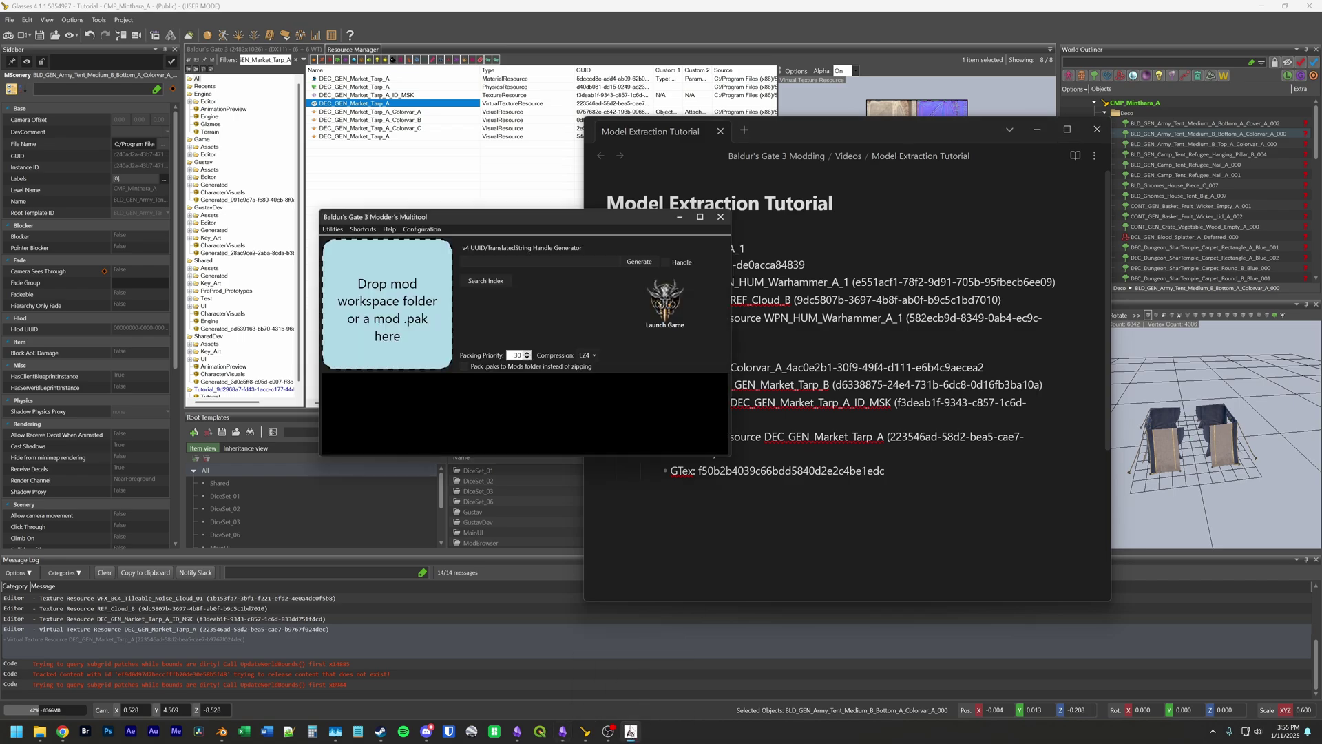
click(495, 282)
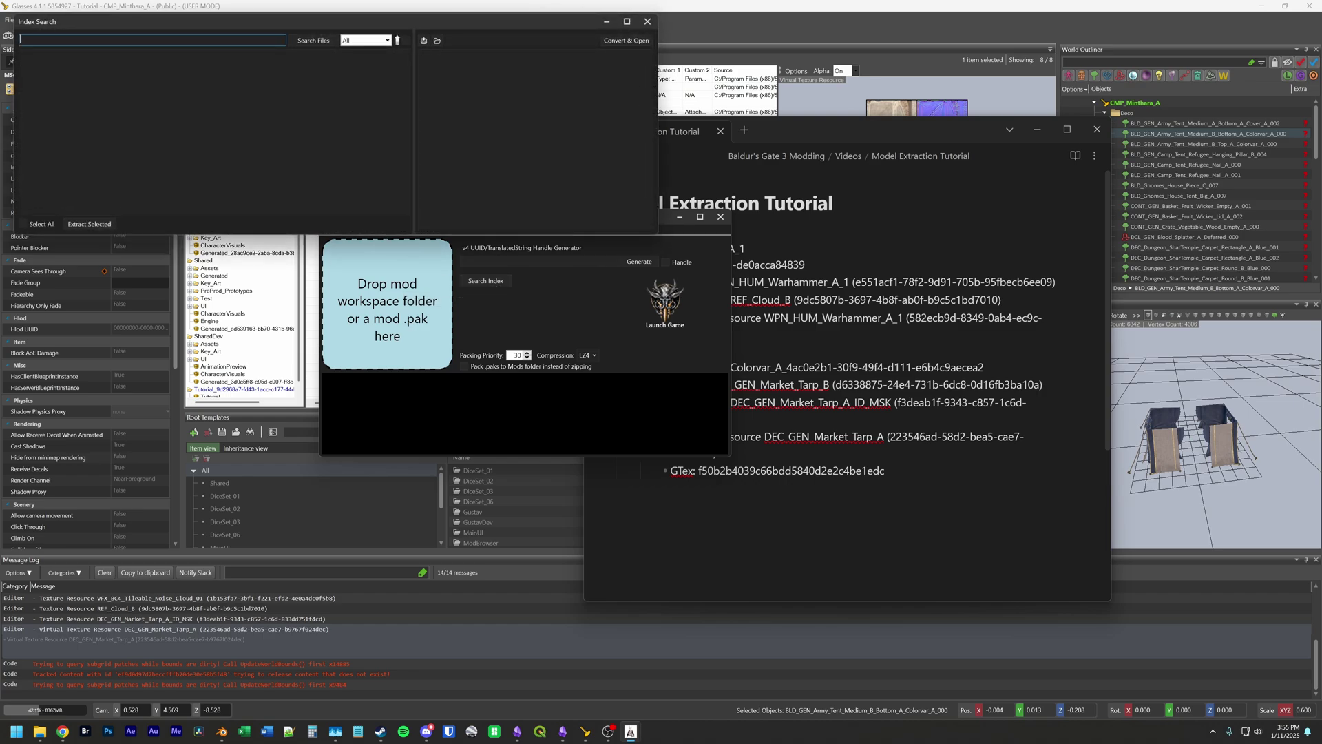
key(ctrl+v)
key(Return)
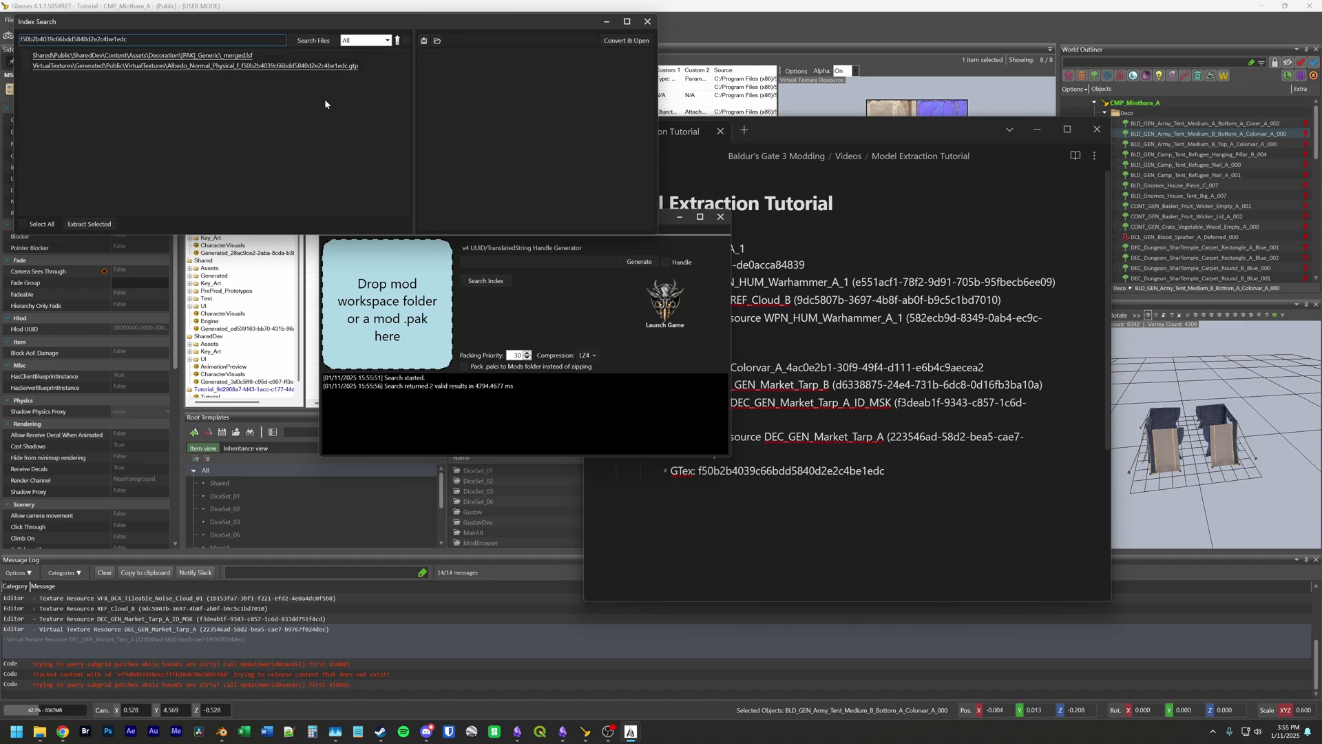
Step: Extract the matching Albedo_Normal_Physical .gtp file from the search results and open its VirtualTextures folder
click(328, 69)
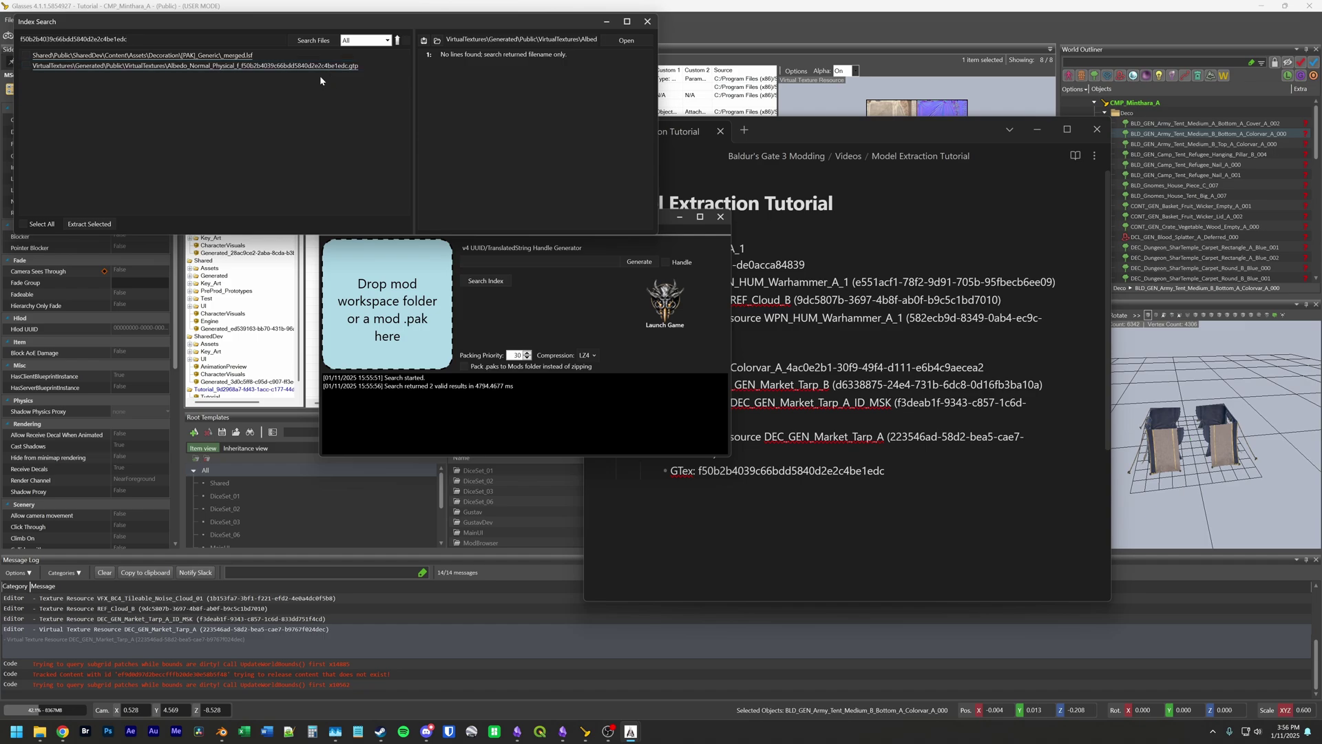
click(424, 43)
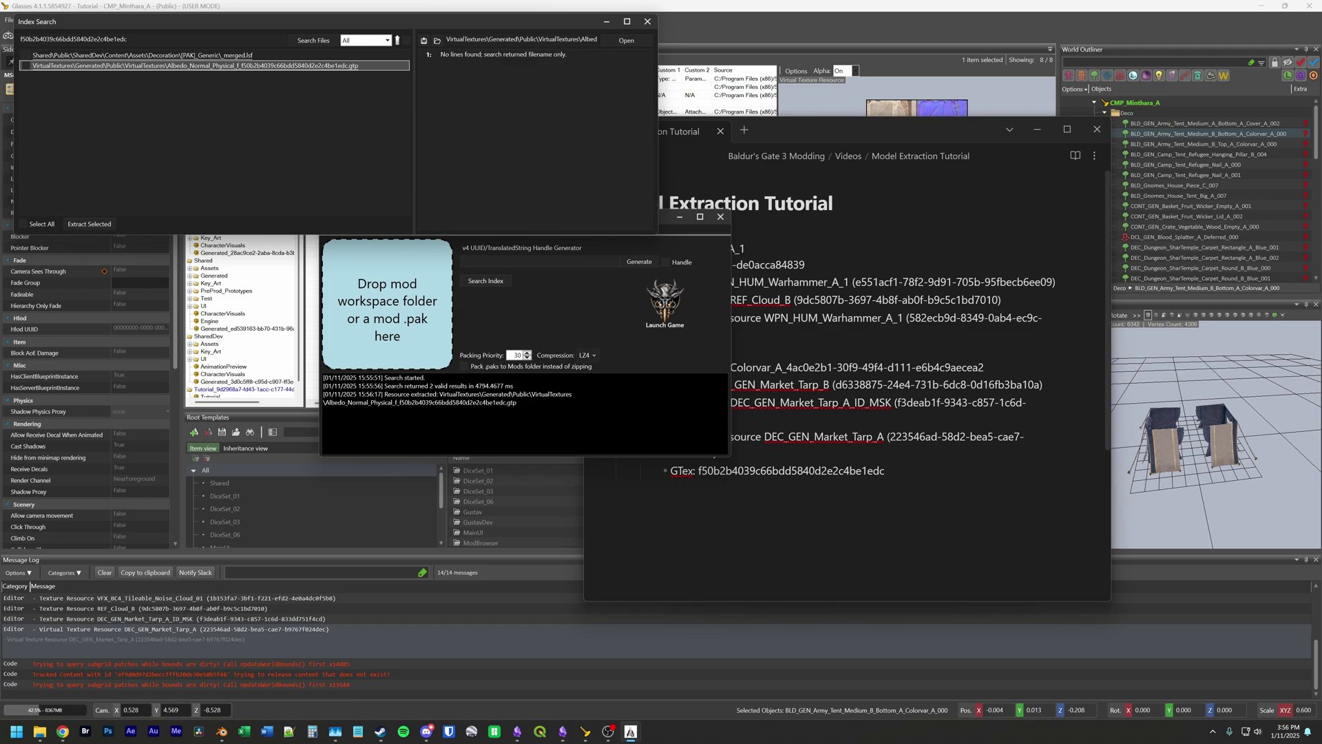
click(437, 42)
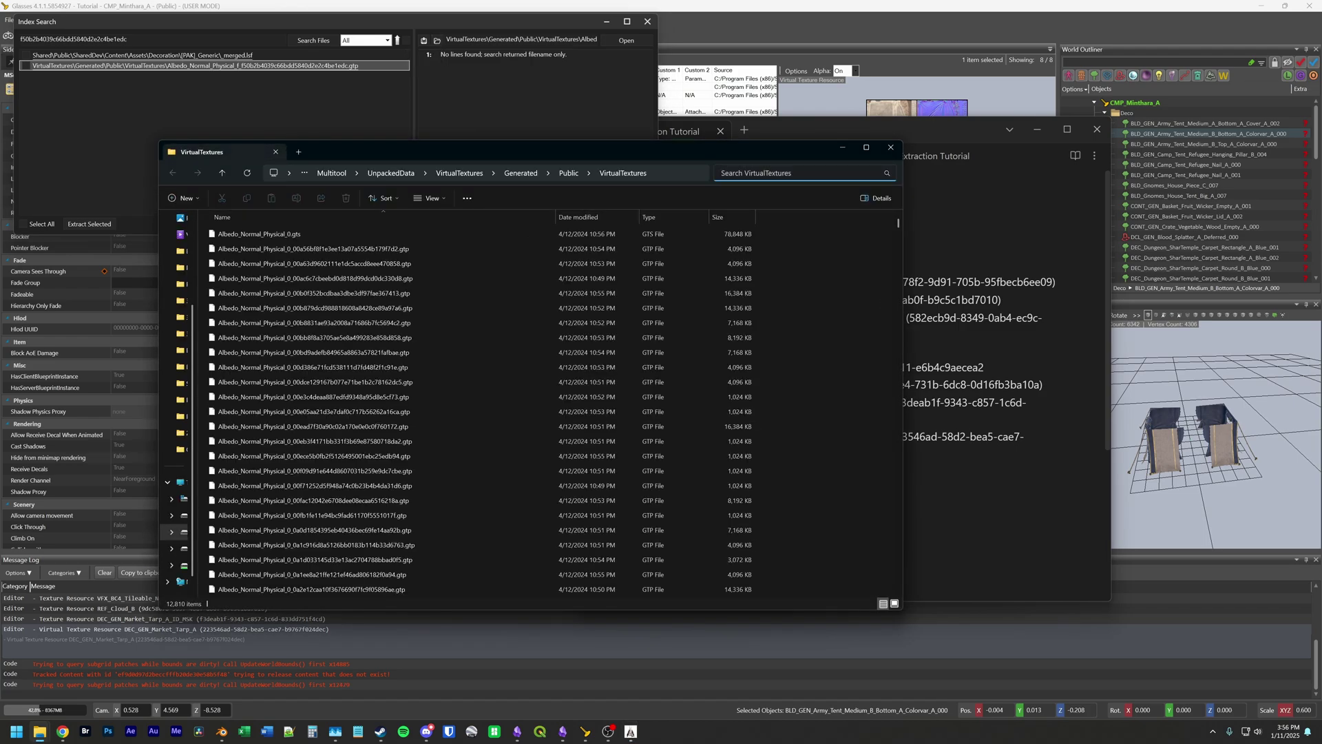
Step: Find the files matching the GTex hash in VirtualTextures and copy the three extracted DDS textures into the Maps folder
key(ctrl+v)
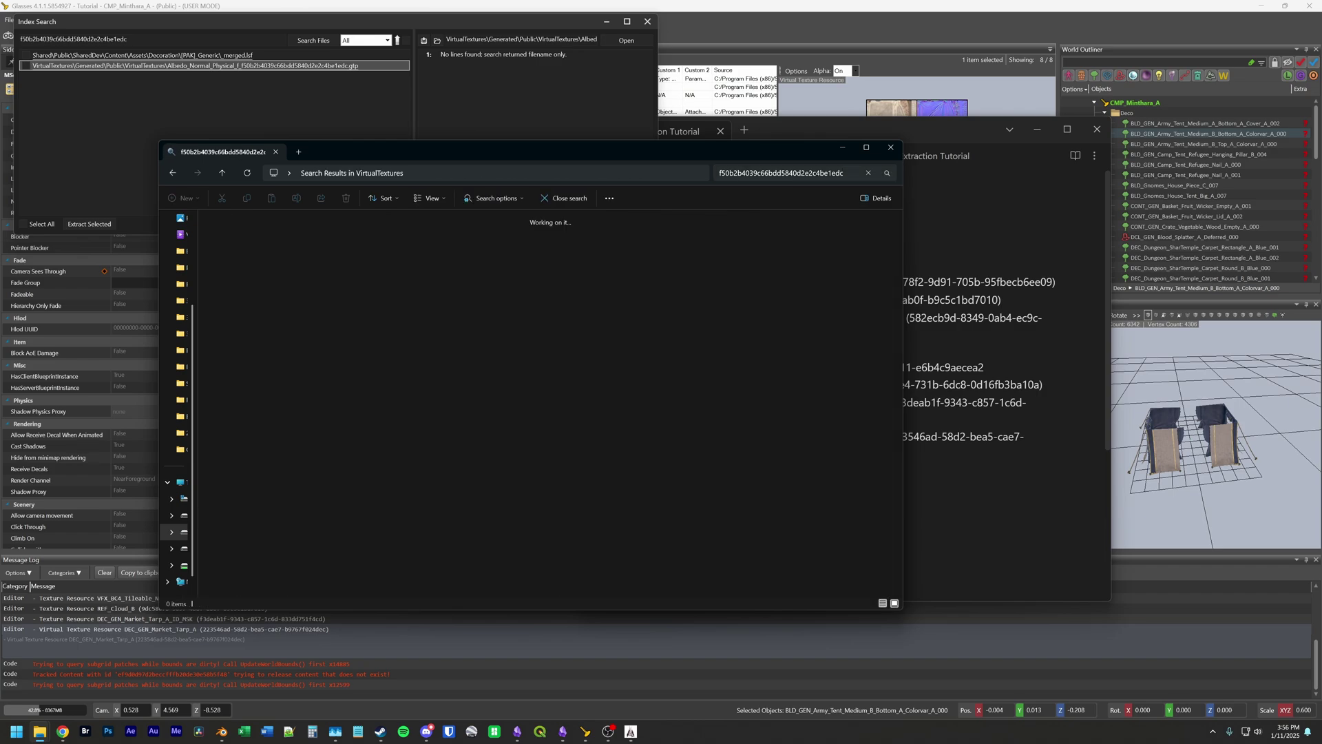
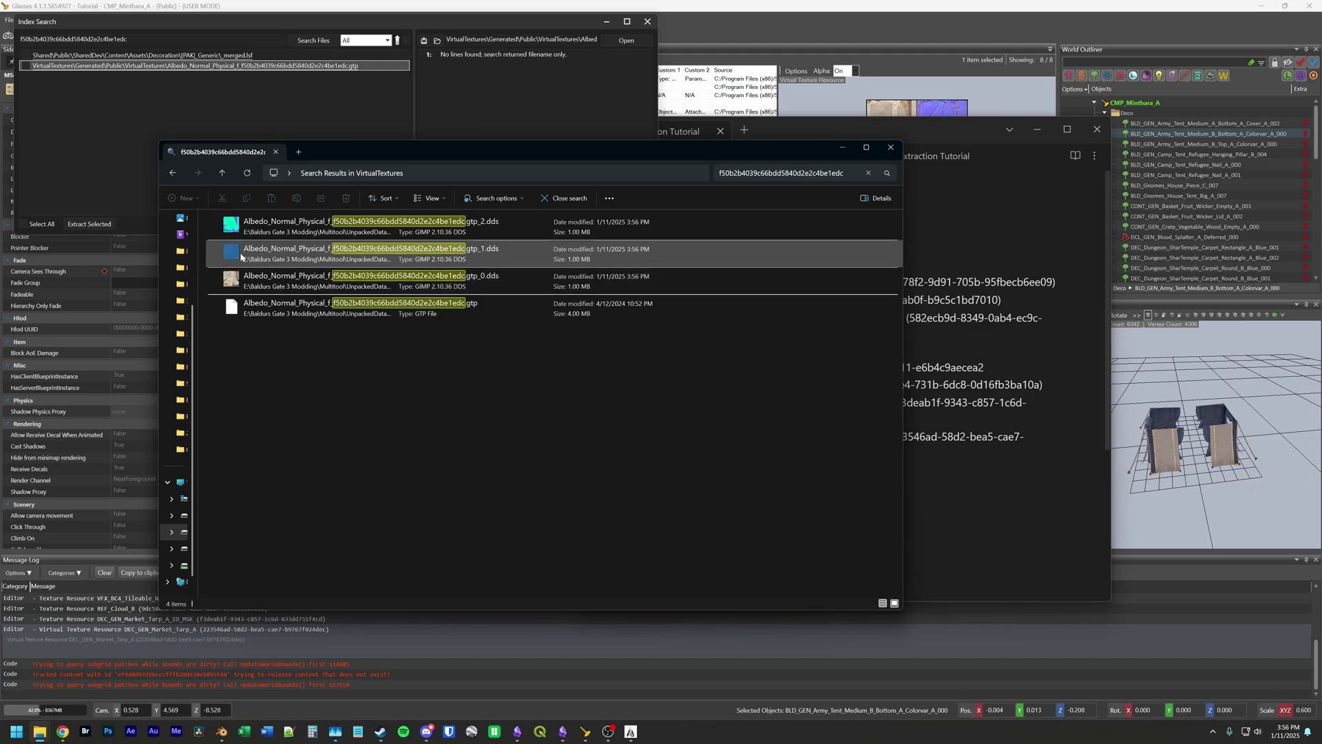
mouse_move(237, 256)
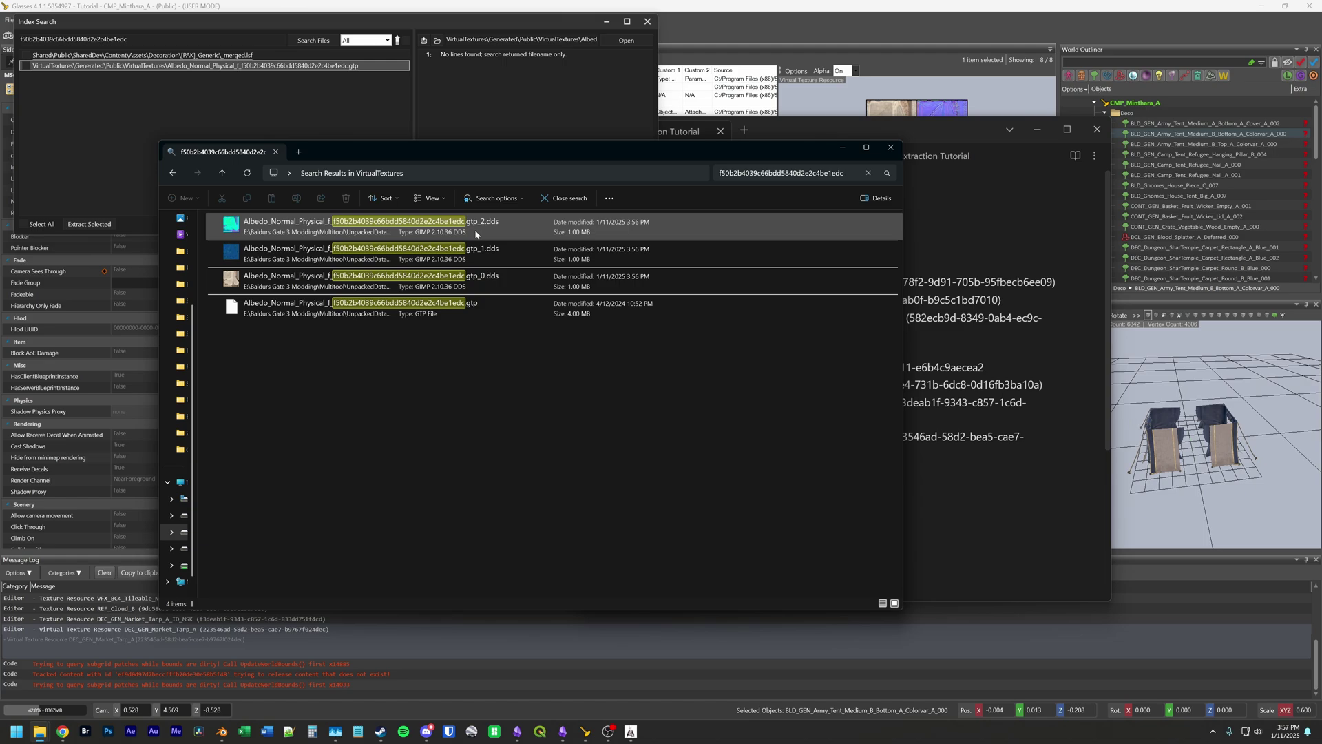
click(443, 279)
shift+click(451, 228)
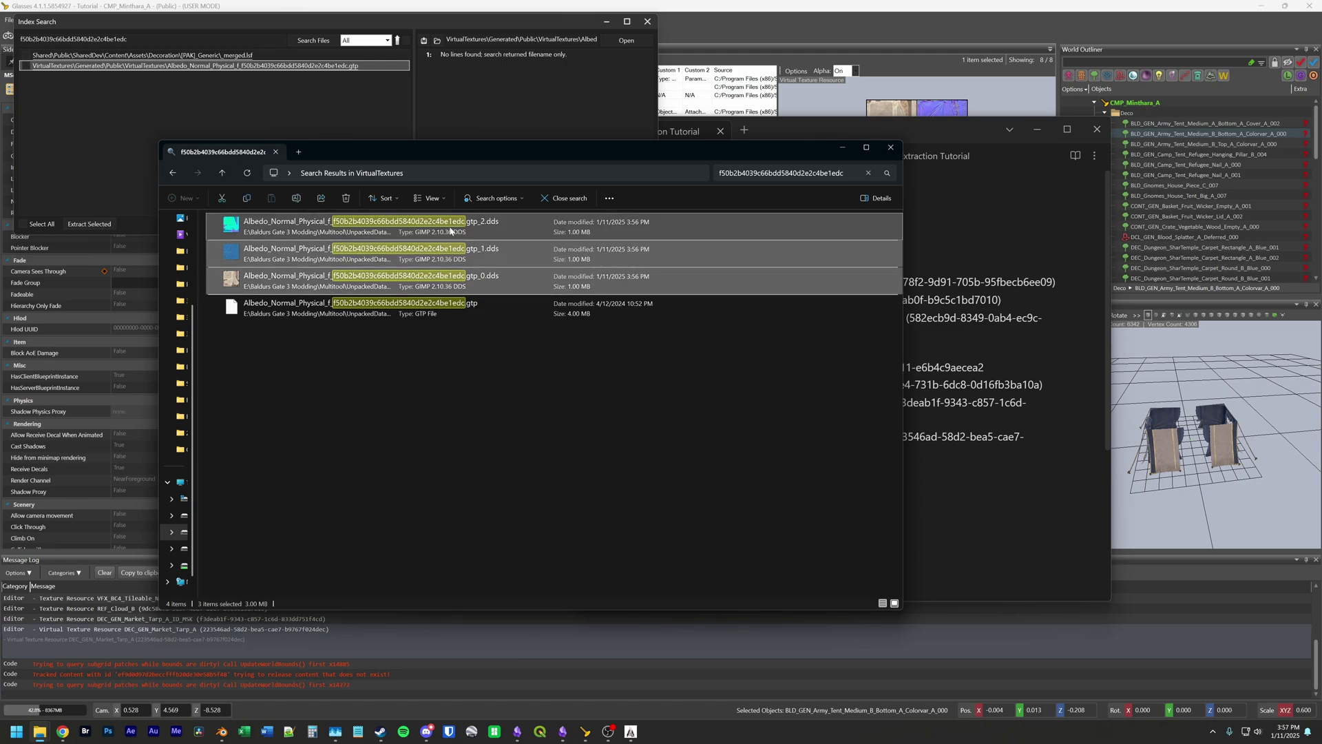
right_click(452, 230)
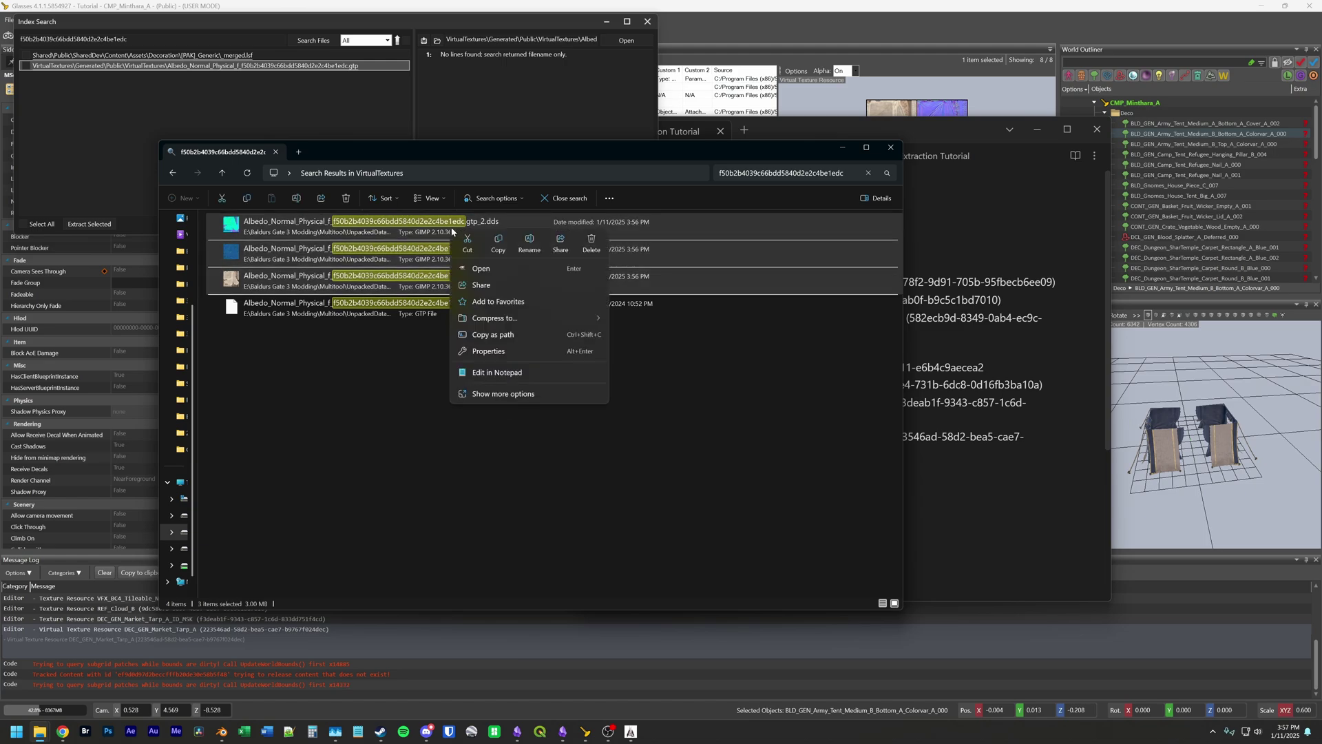
click(501, 243)
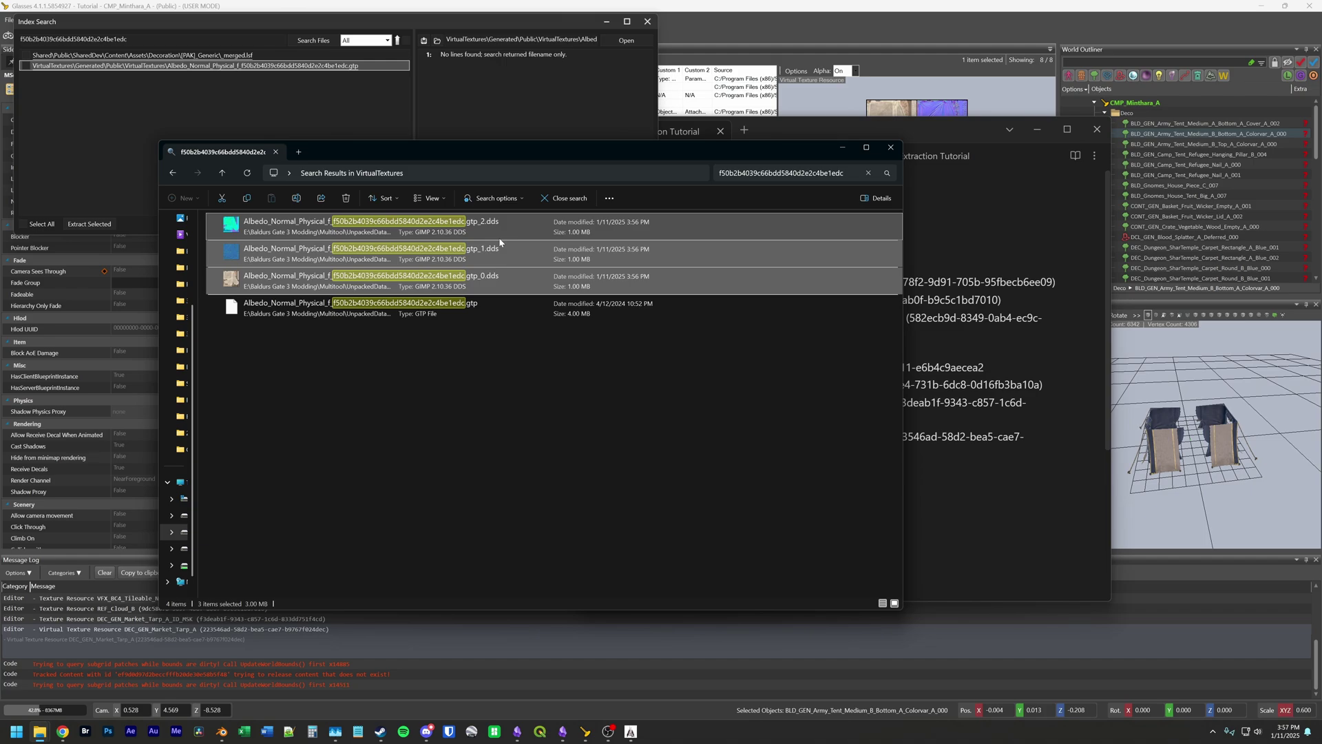
click(890, 147)
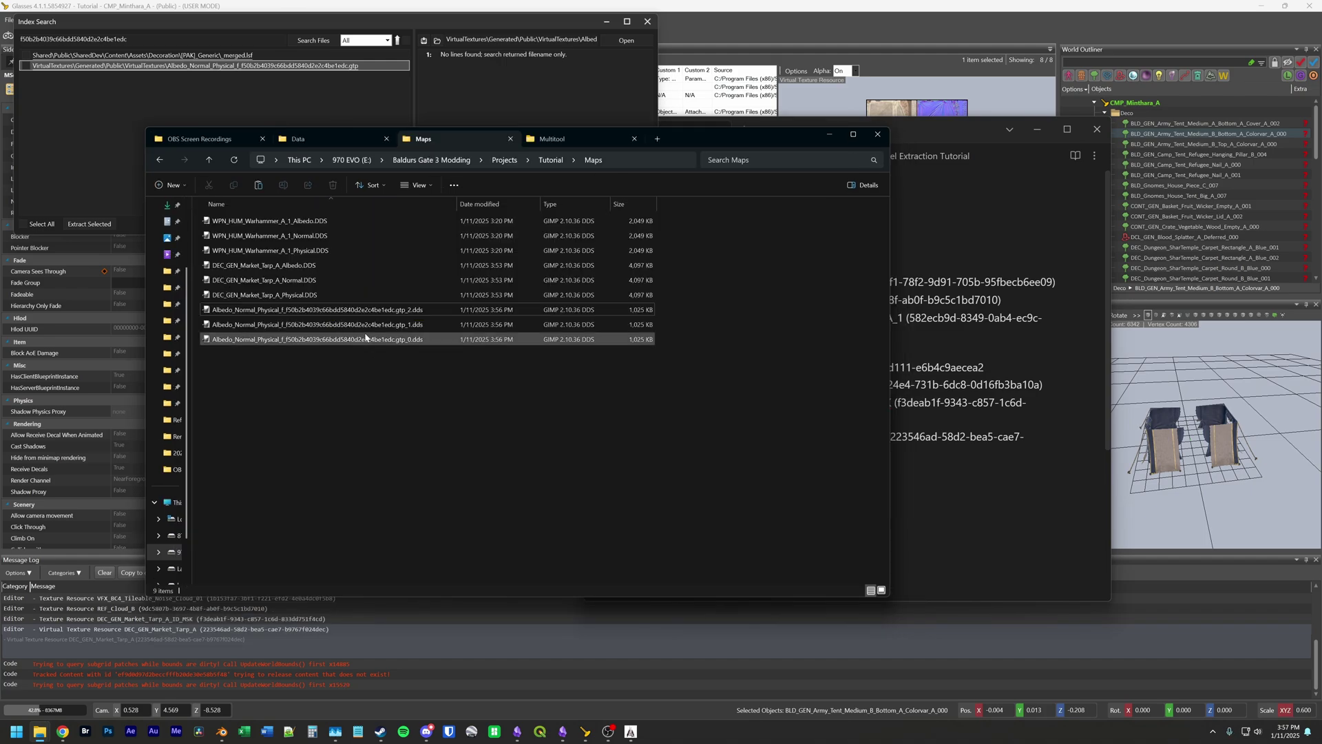
Step: Compare the DEC_GEN_Market_Tarp_A maps with the Albedo_Normal_Physical DDS files, and review the tarp's texture entries in the notes
click(325, 266)
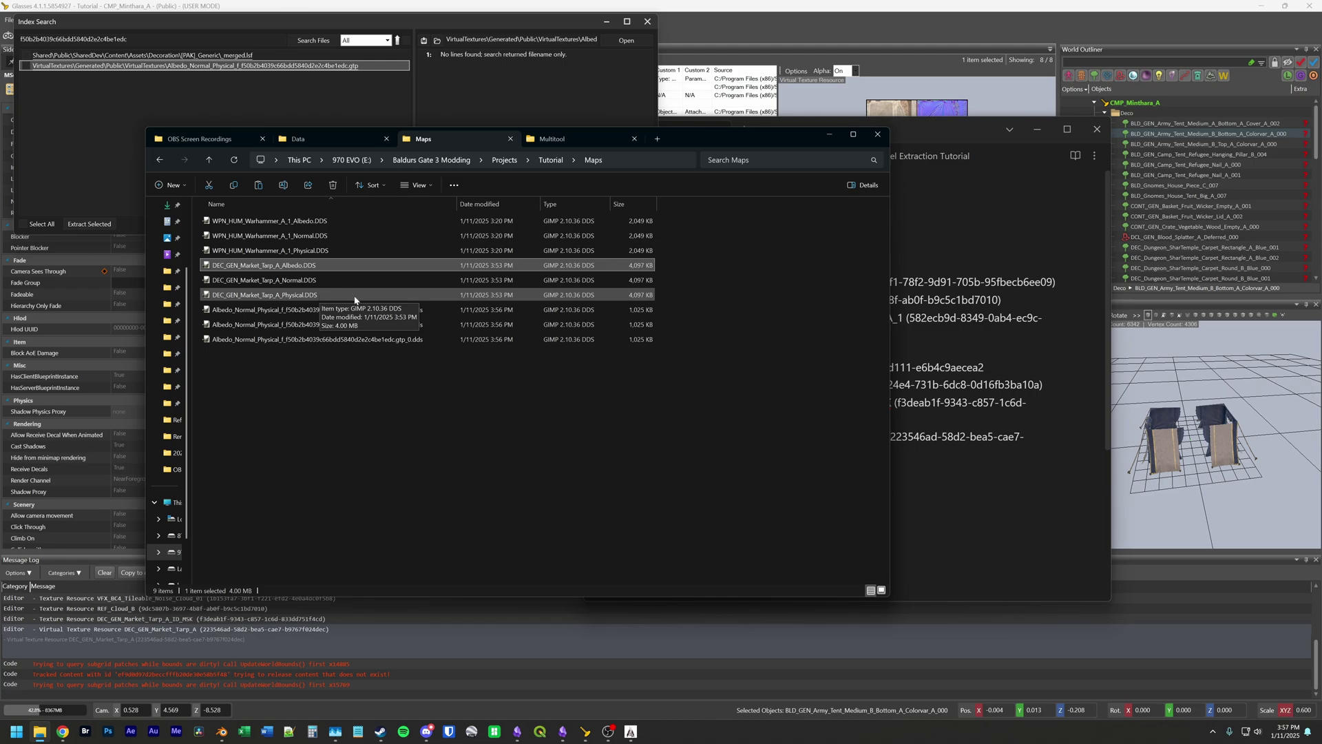
click(445, 312)
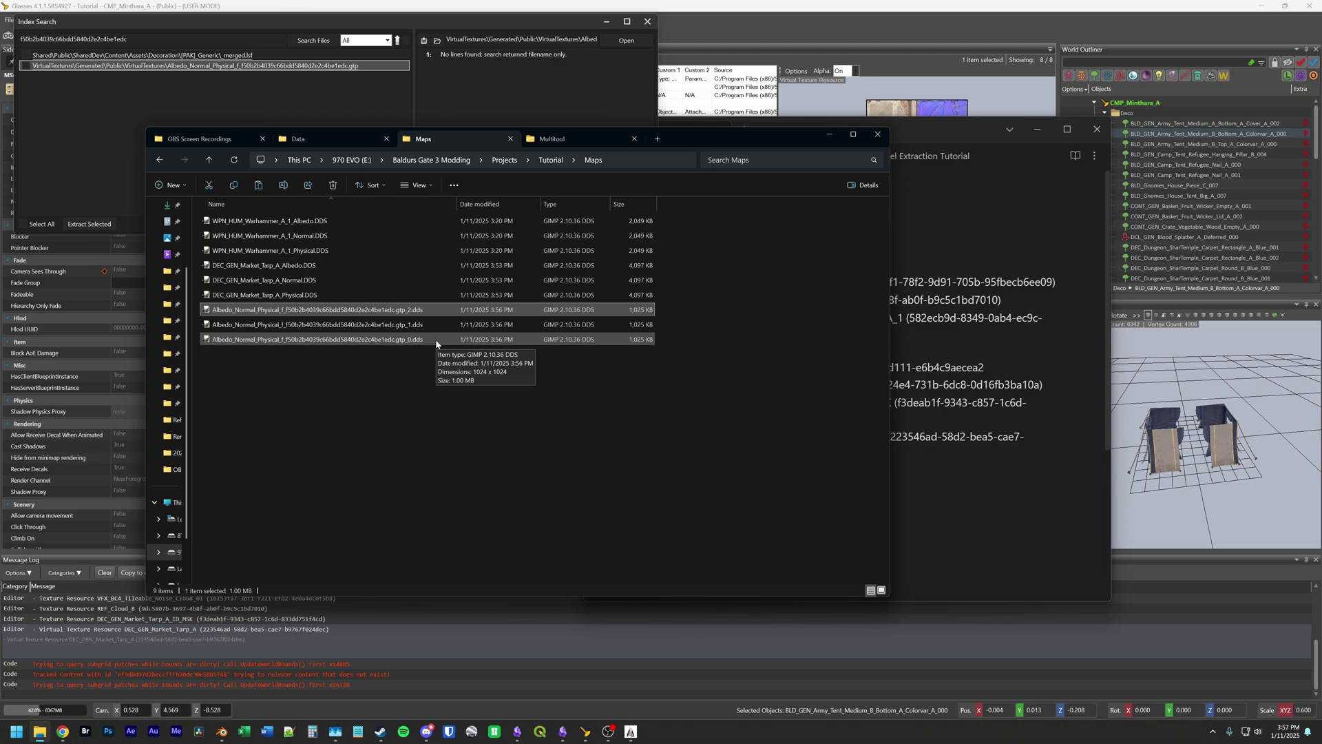
click(954, 418)
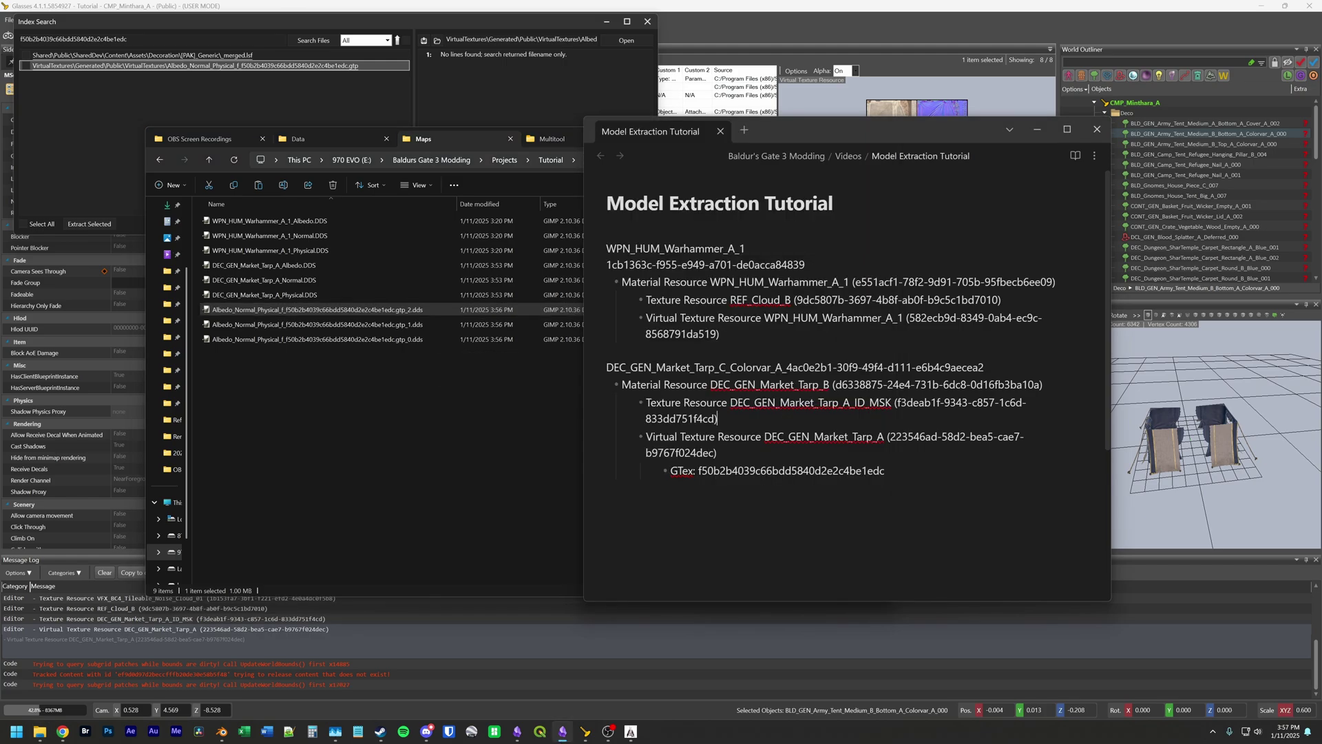
drag(668, 436, 716, 453)
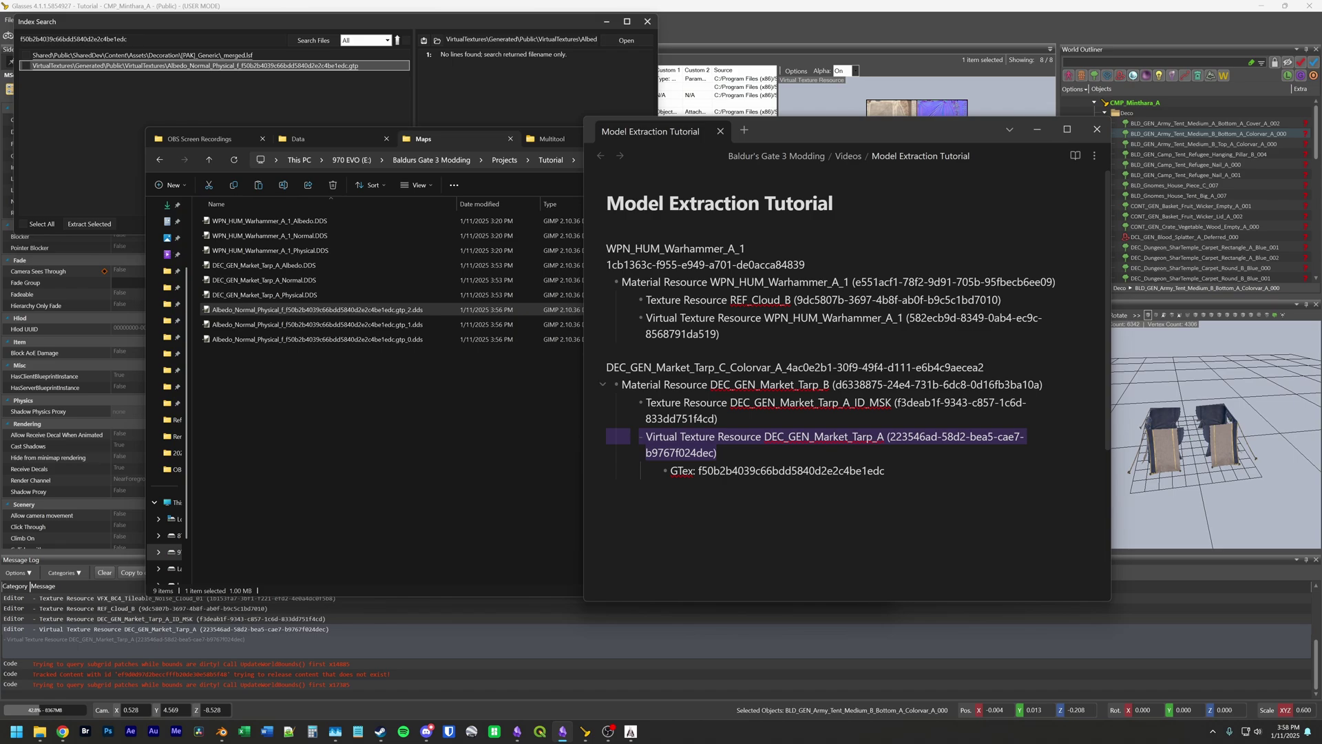
double_click(663, 403)
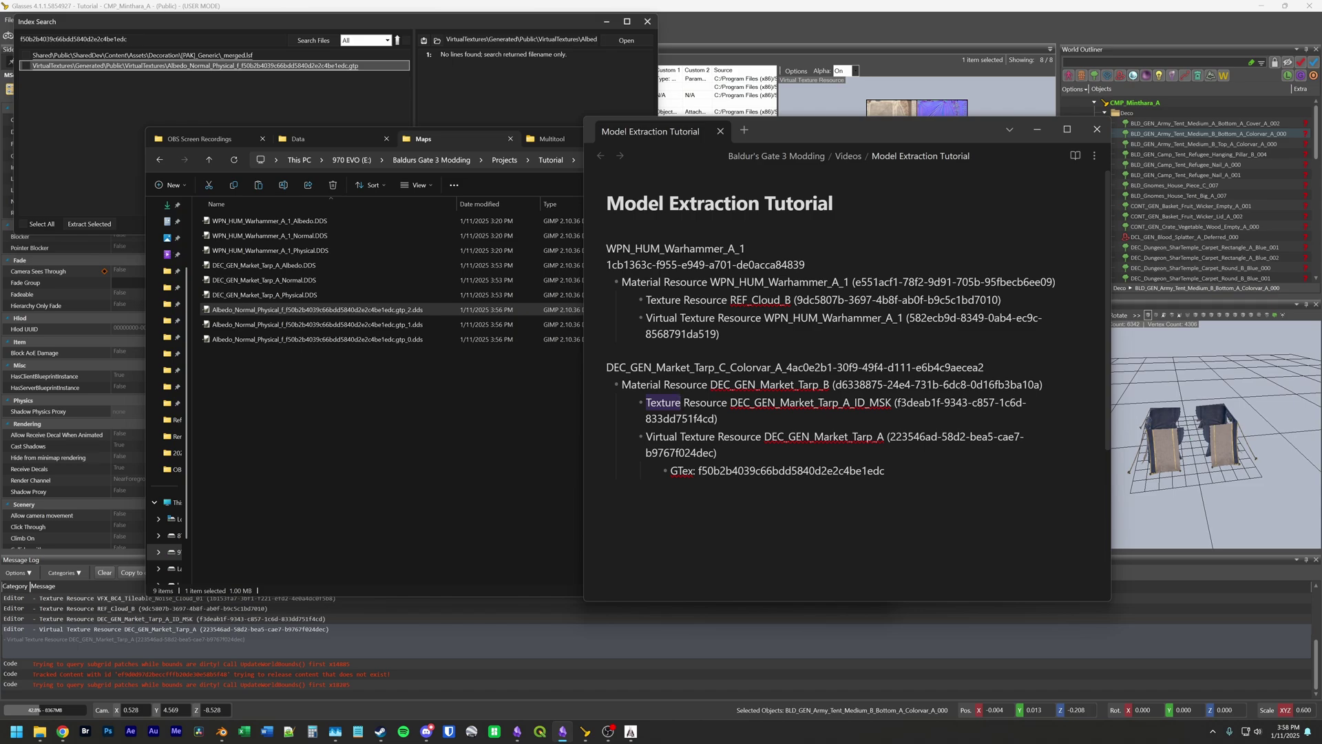
Step: Switch to the Glasses editor and preview the DEC_GEN_Market_Tarp_A_ID_MSK texture with Alpha set to Off
click(752, 8)
click(427, 97)
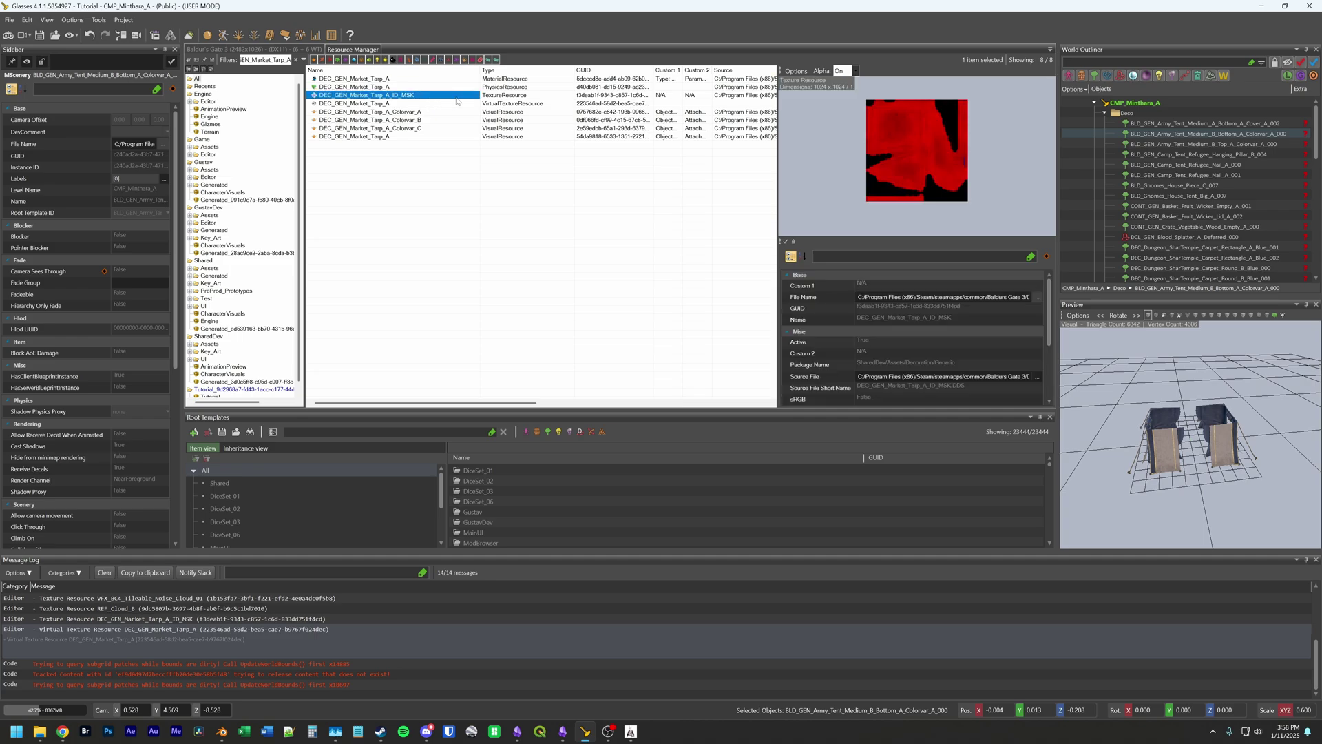
click(853, 71)
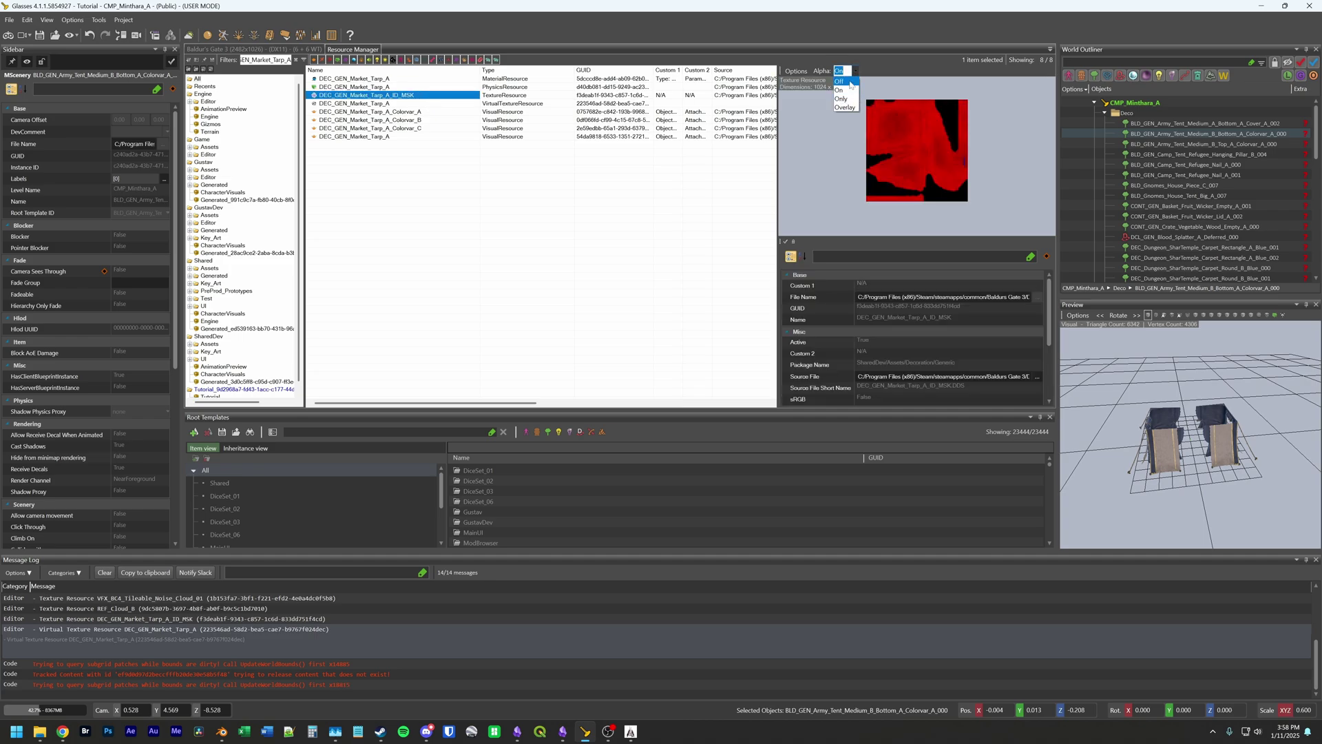
click(851, 82)
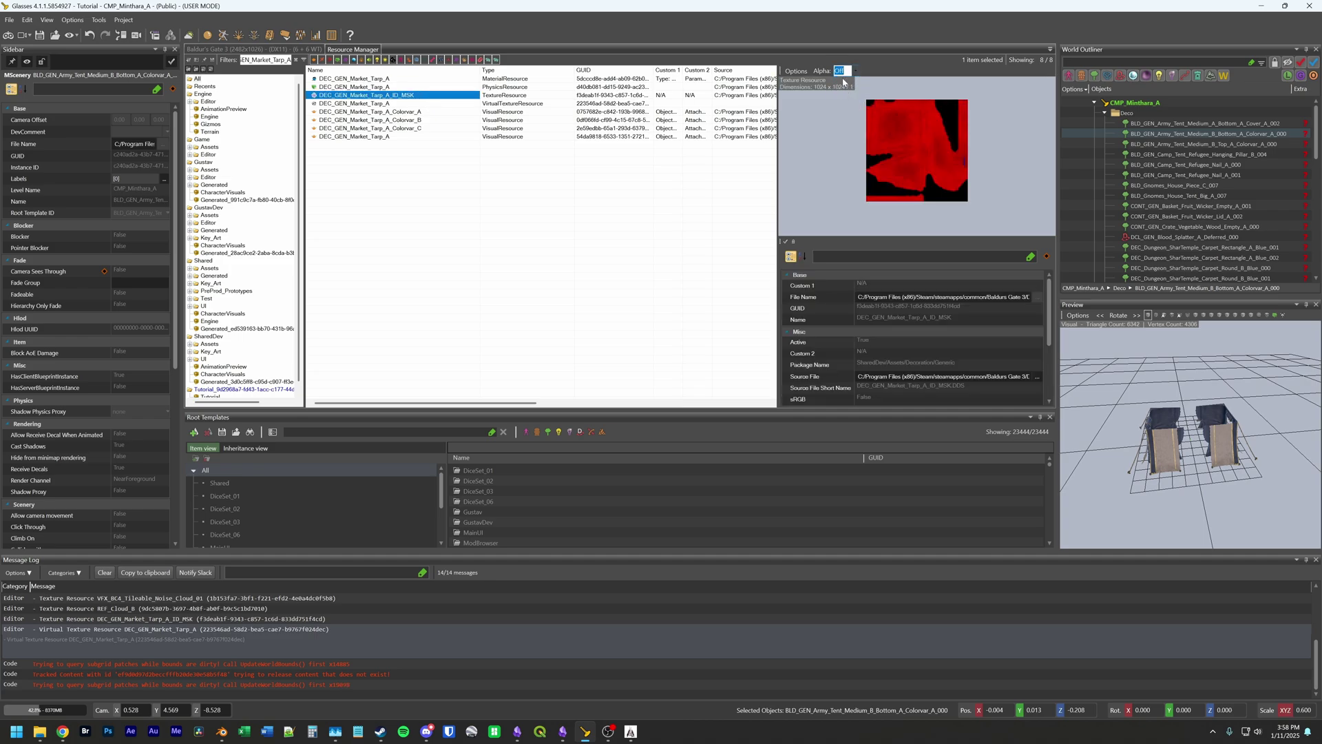
Step: Override DEC_GEN_Market_Tarp_A_ID_MSK in the active mod, placing it in the Tutorial package without keeping the same package structure
right_click(411, 101)
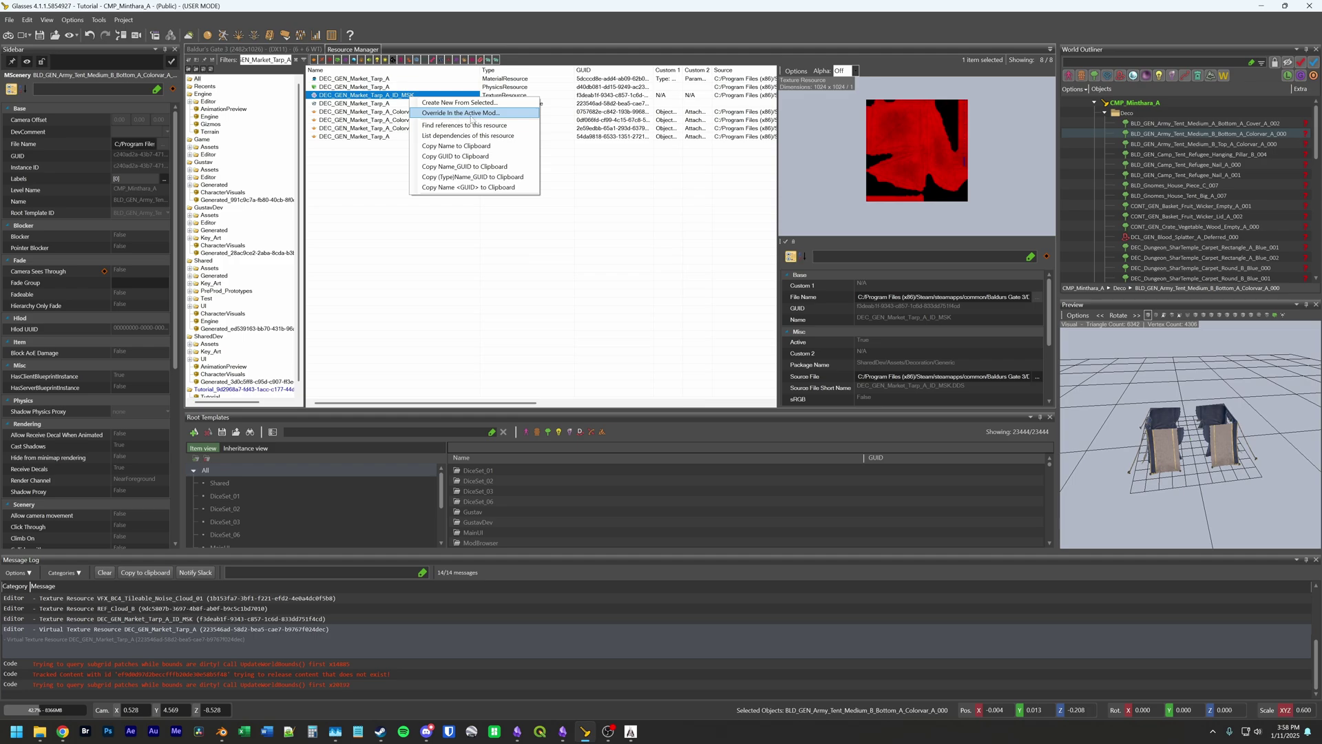
click(471, 114)
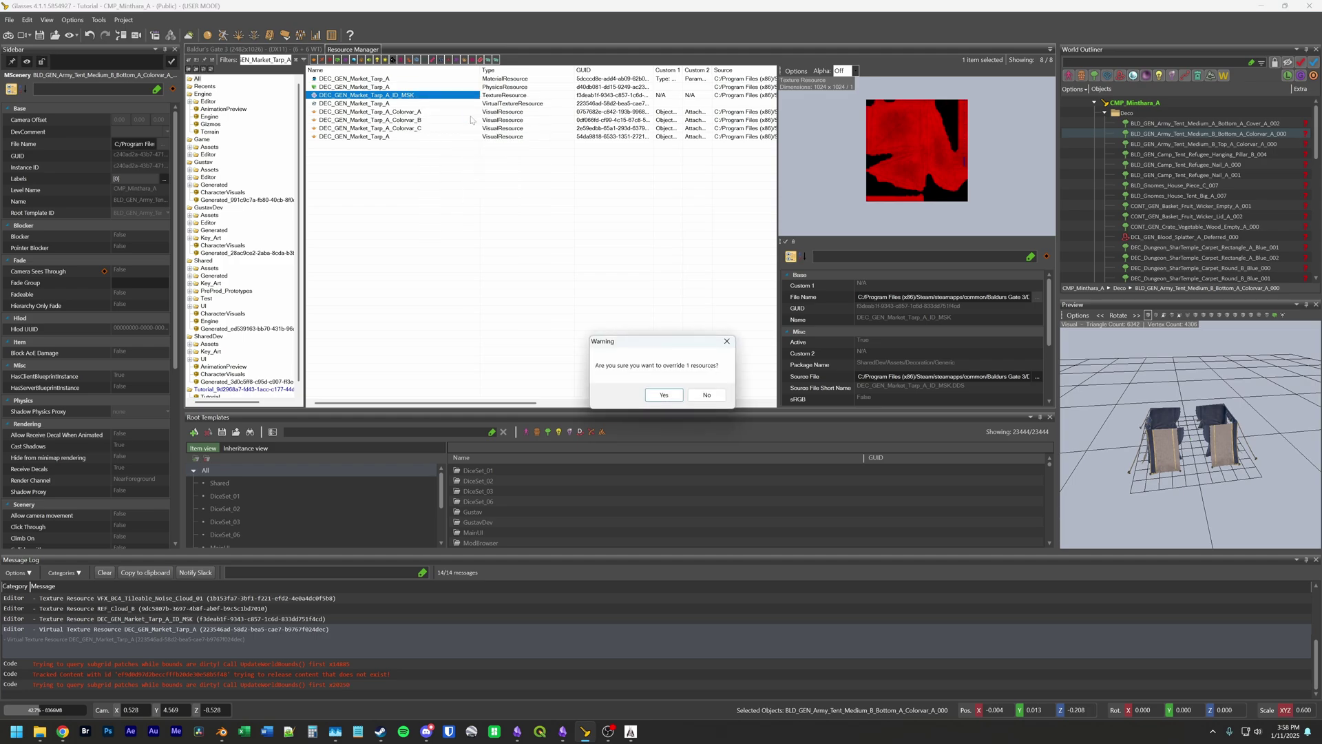
click(662, 397)
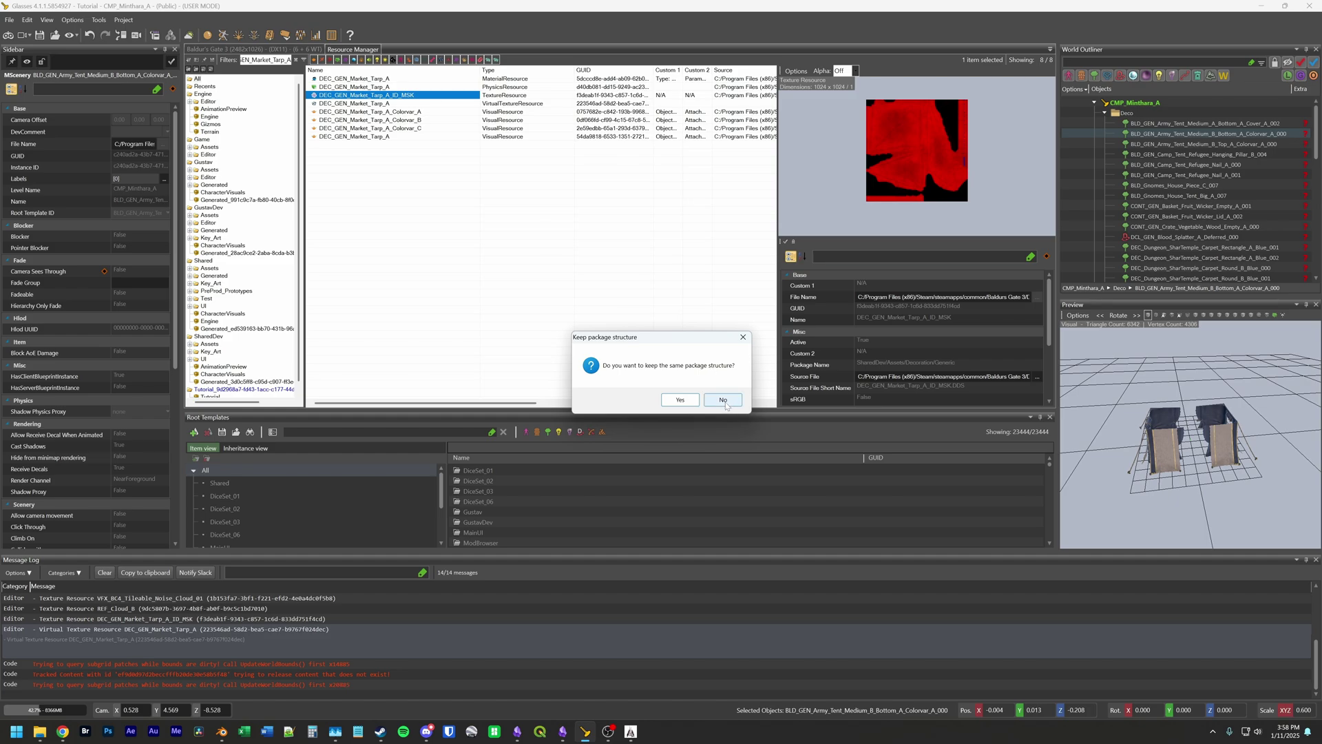
click(723, 401)
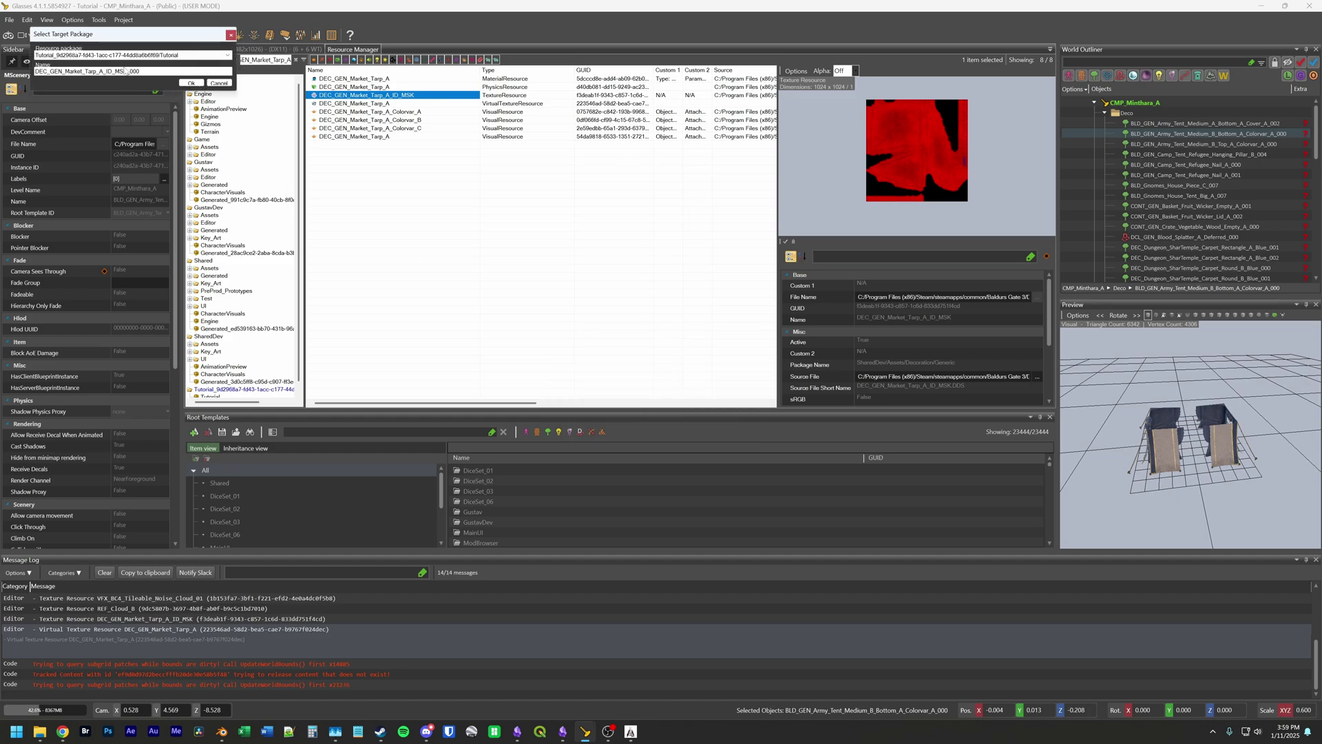
click(190, 84)
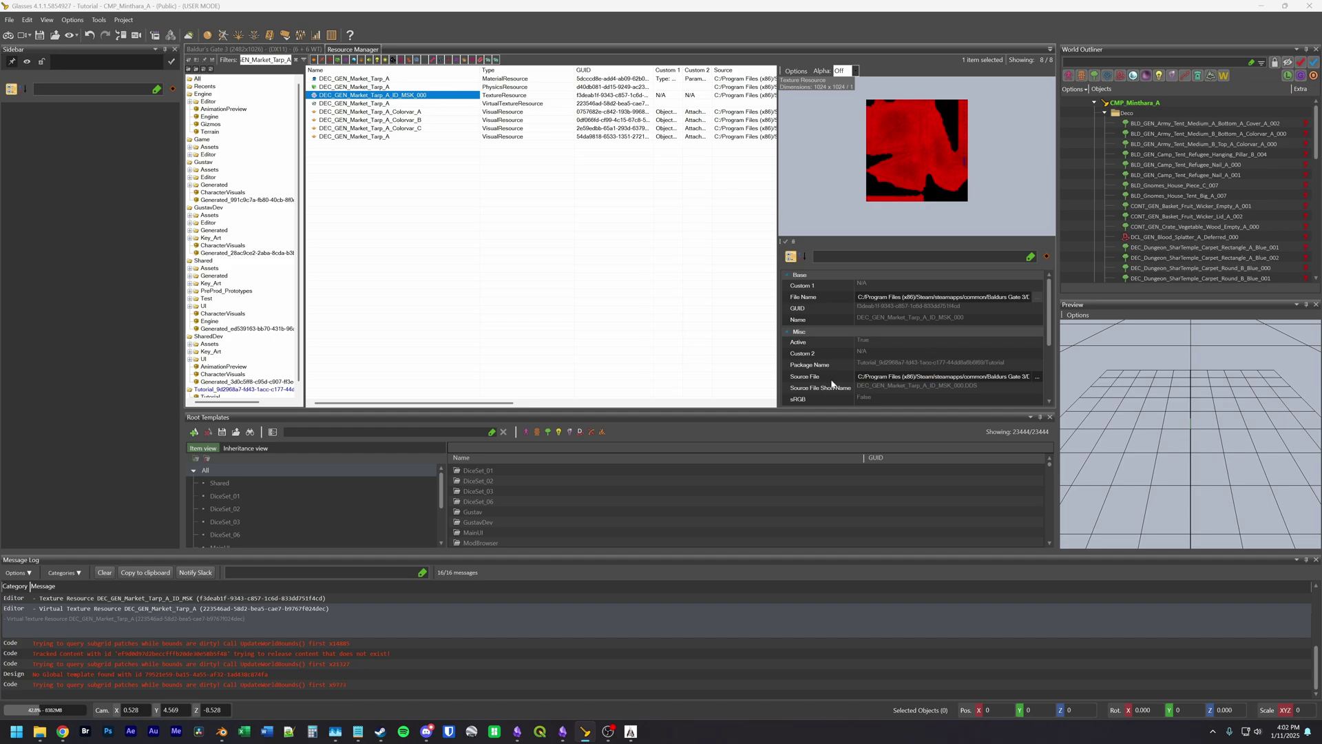
Step: Check the folder path of the ID mask texture's source file, and open the Baldur's Gate 3 Data folder in File Explorer
click(1037, 377)
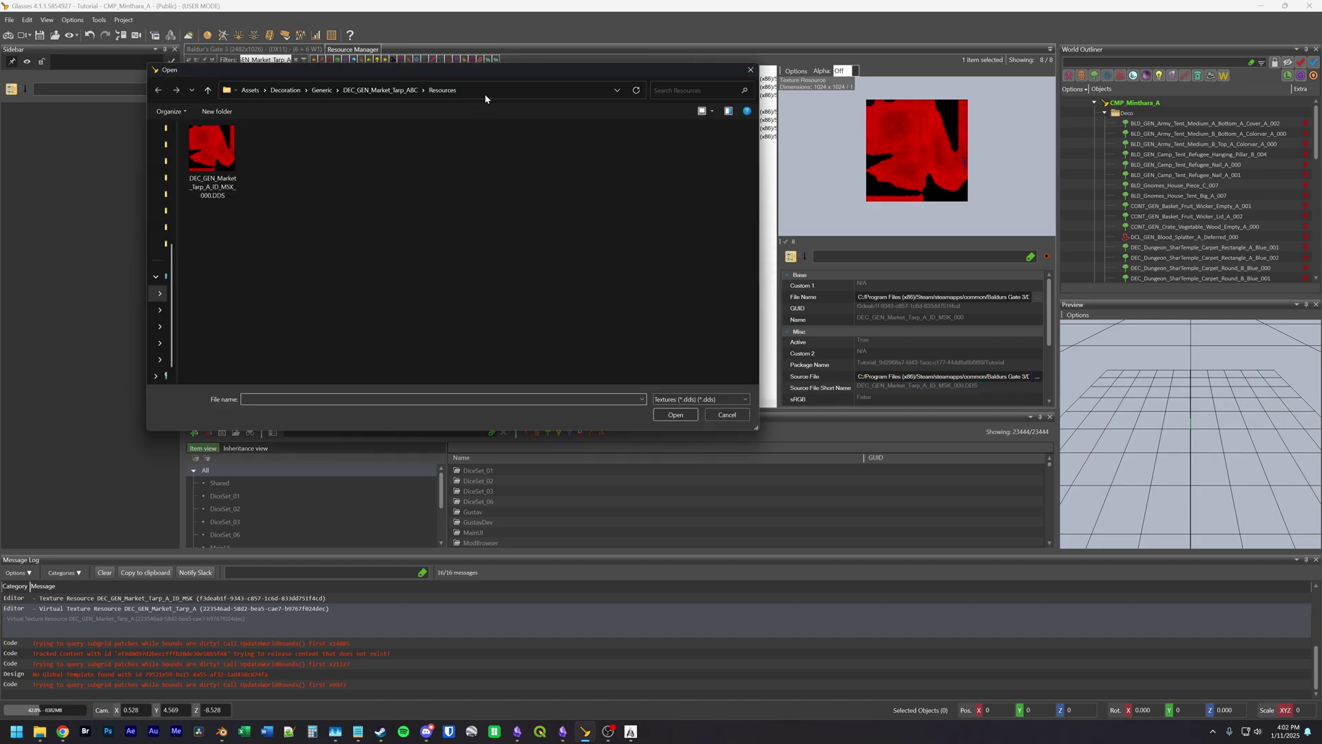
click(499, 87)
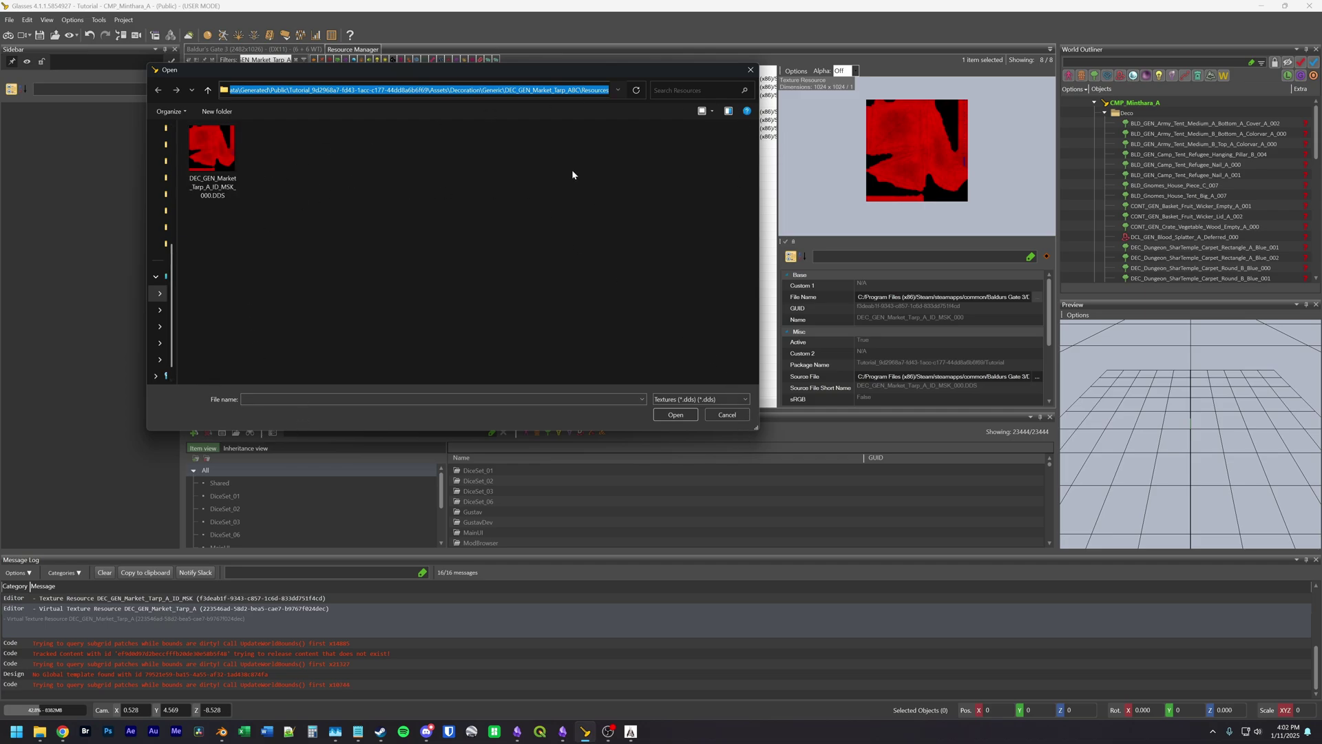
click(727, 415)
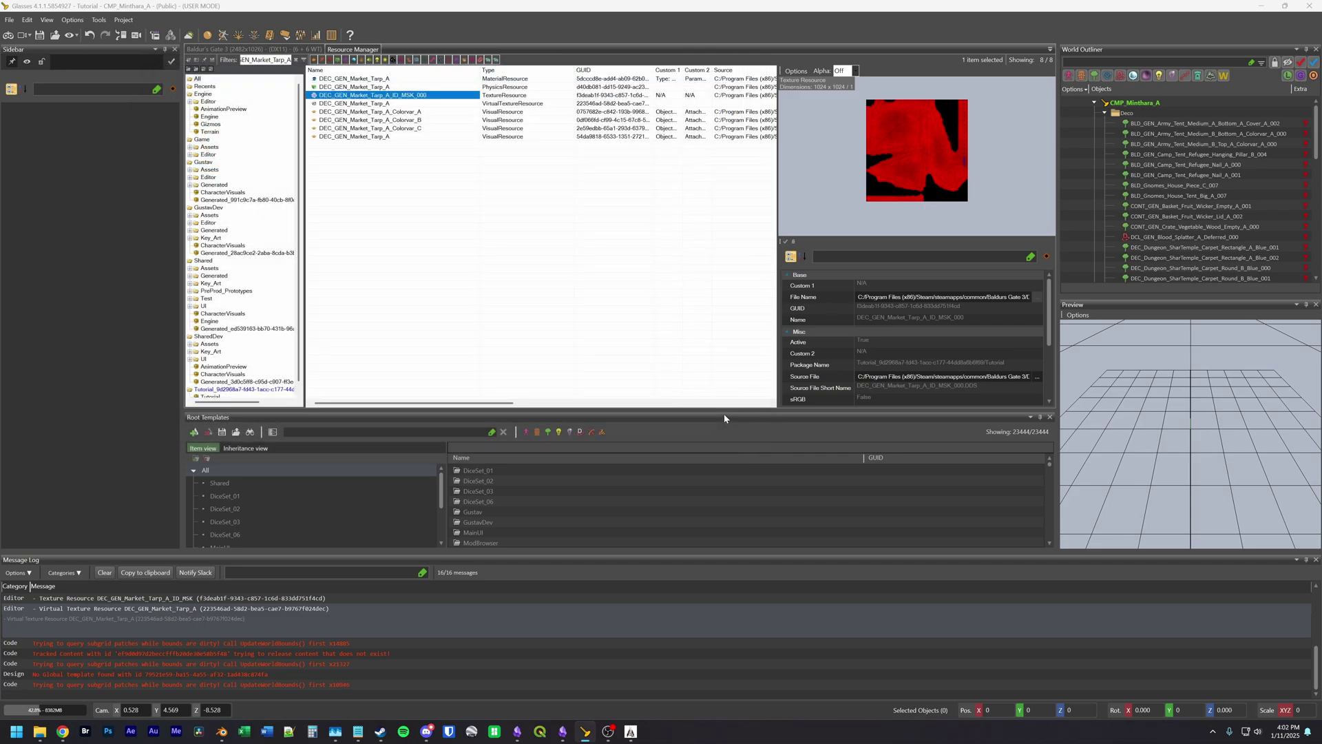
key(alt+Tab)
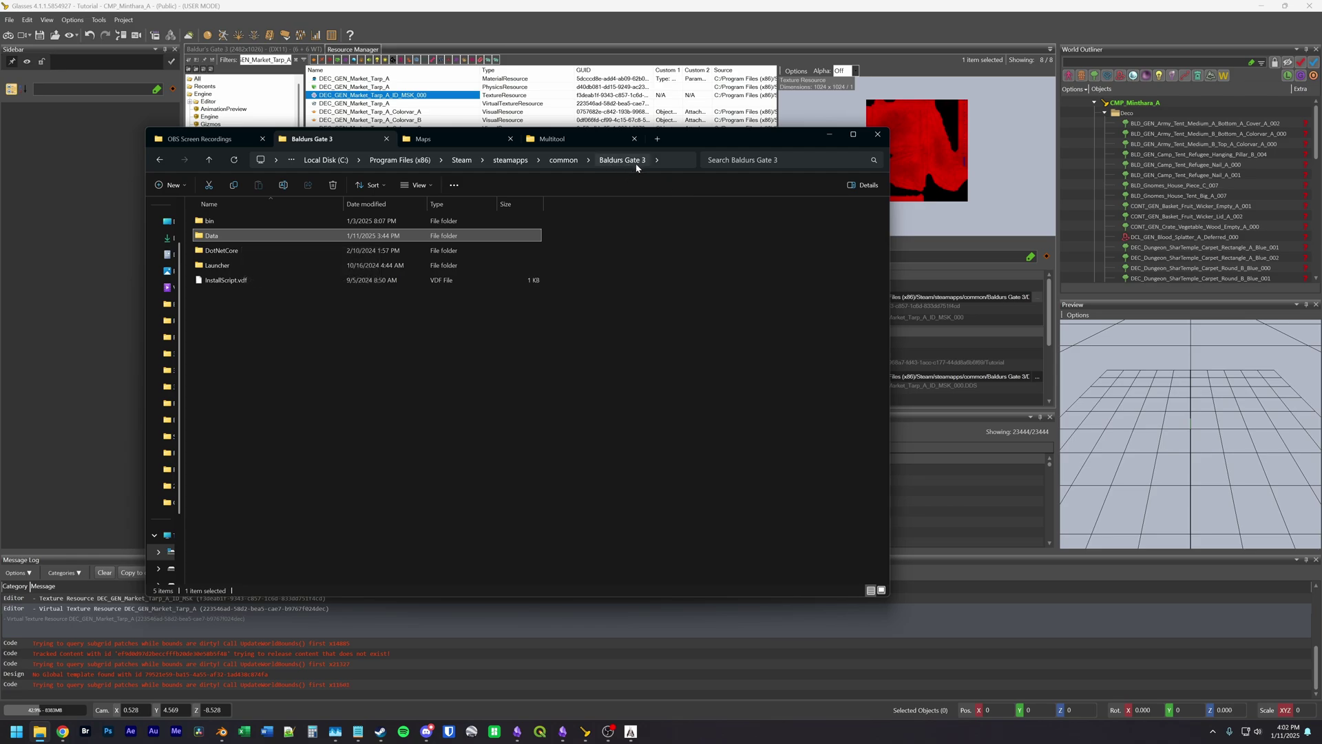
double_click(210, 236)
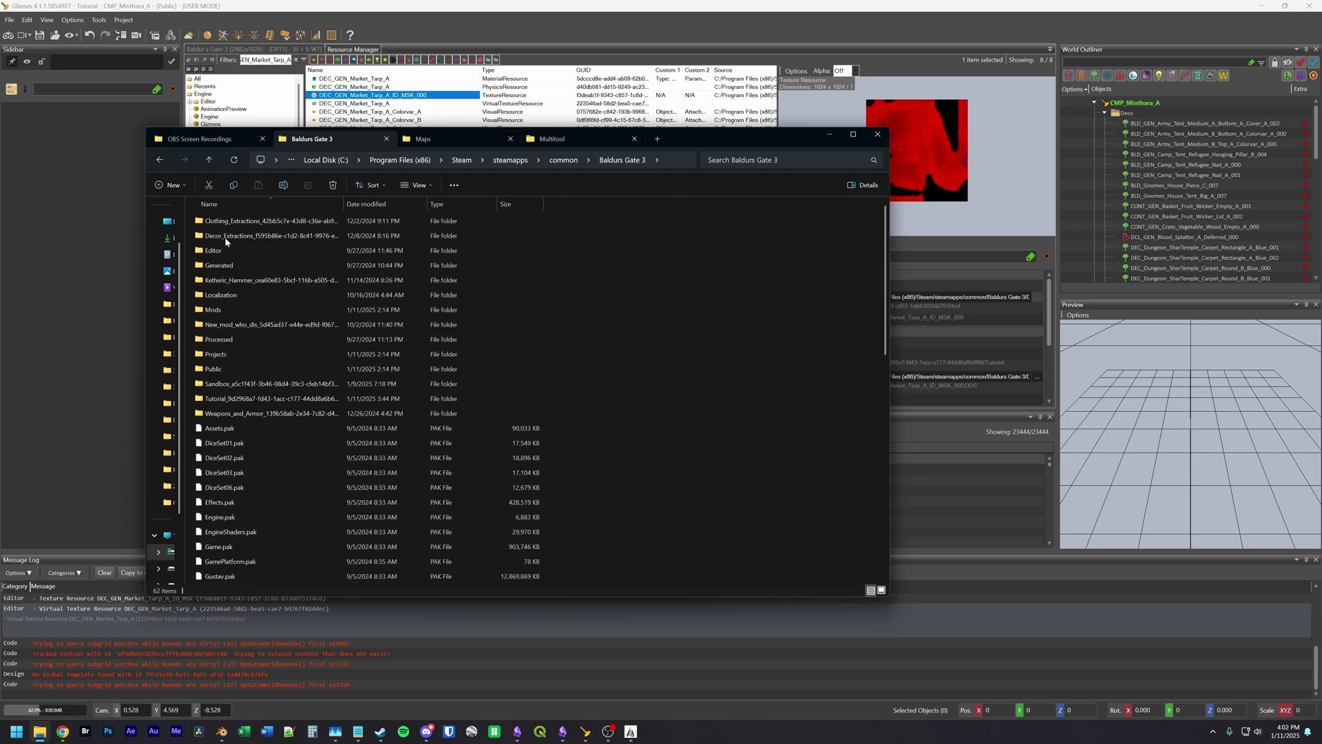
double_click(214, 310)
double_click(258, 354)
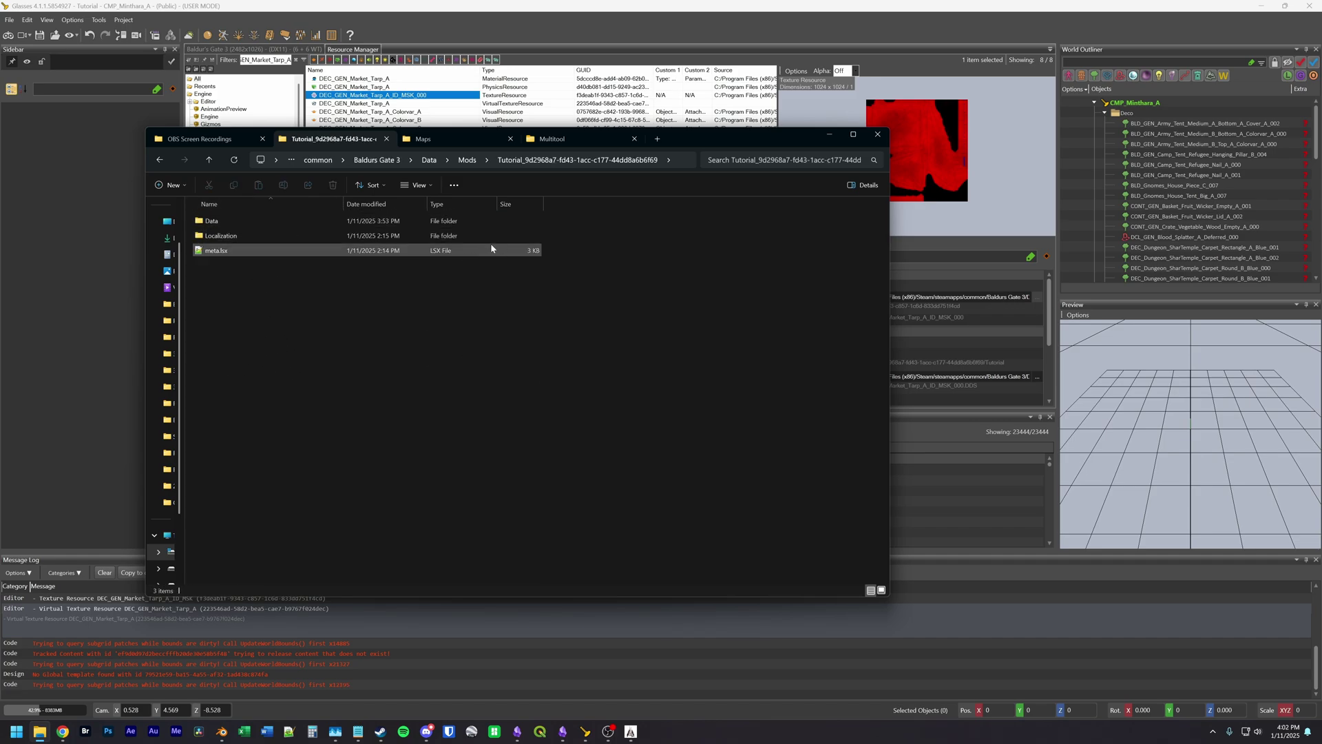
click(208, 162)
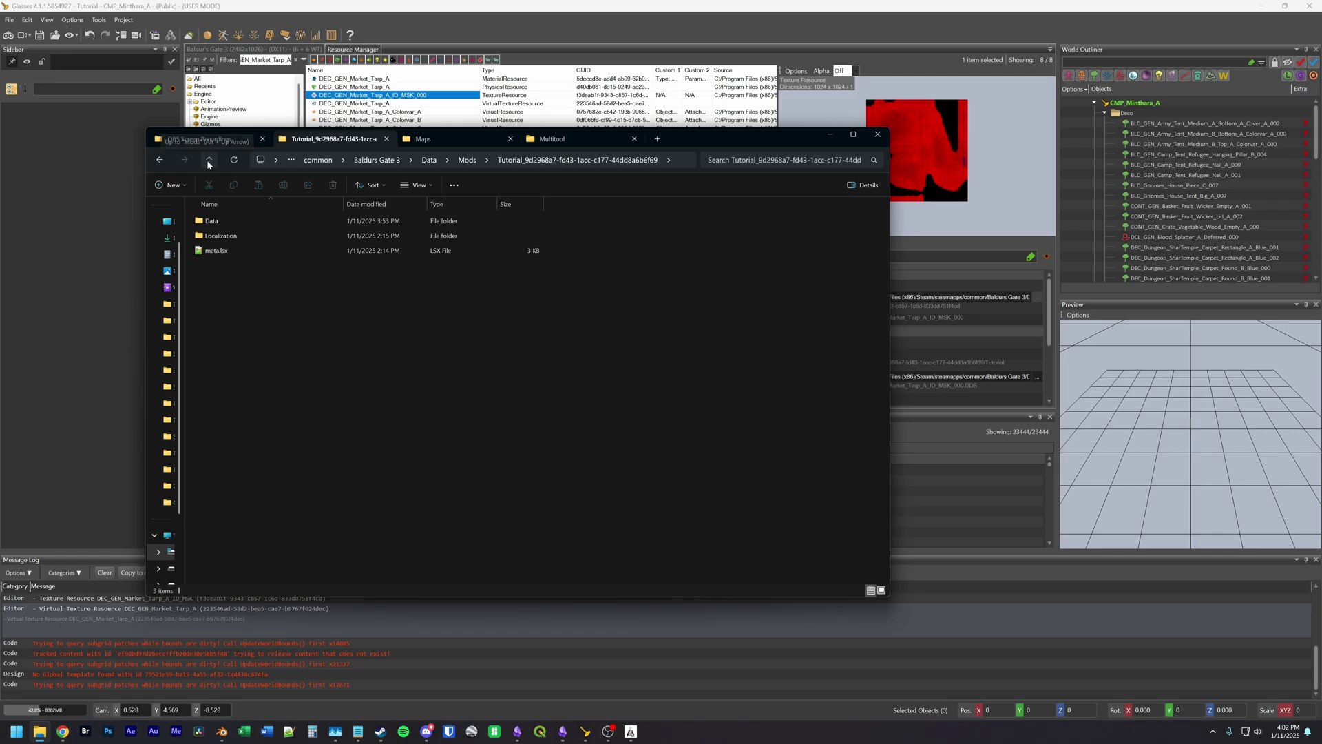
click(208, 162)
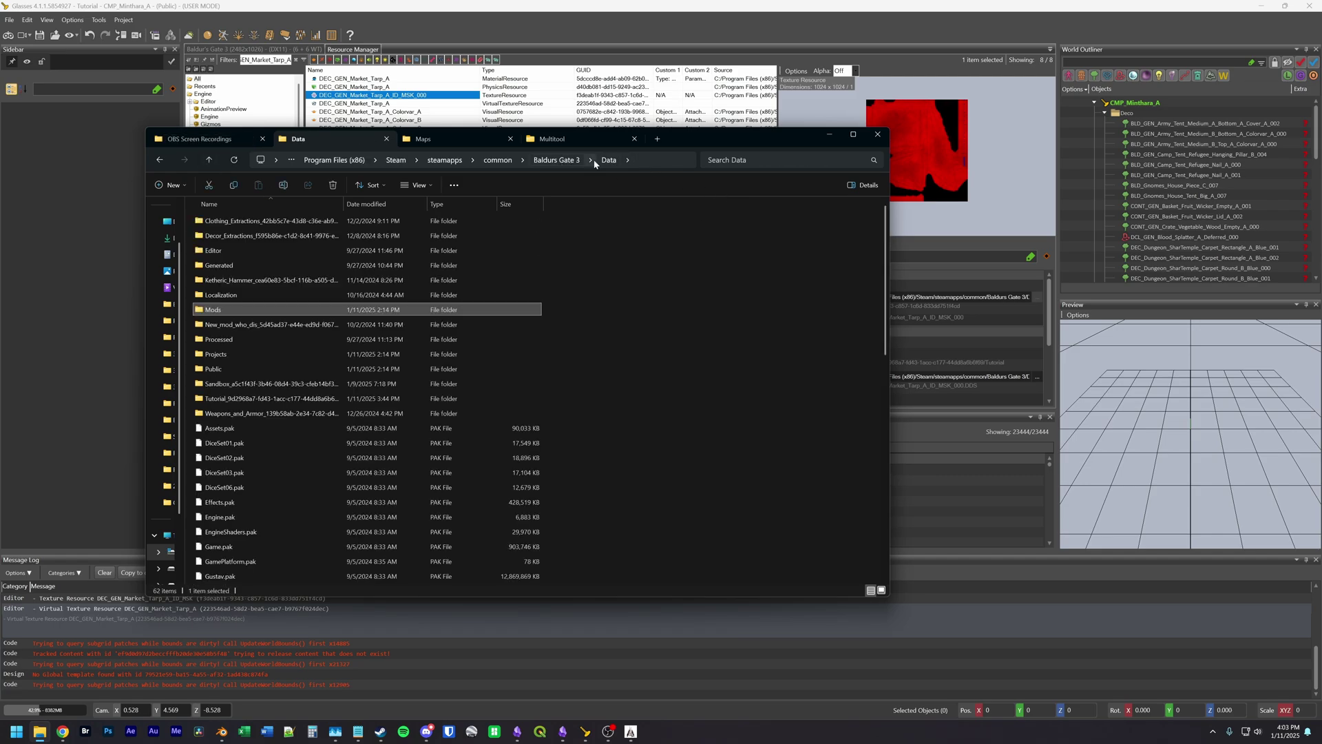
Step: Browse through Generated, Public and the Tutorial mod's Assets, Decoration and Generic folders to the contents of DEC_GEN_Market_Tarp_ABC
click(249, 269)
double_click(249, 269)
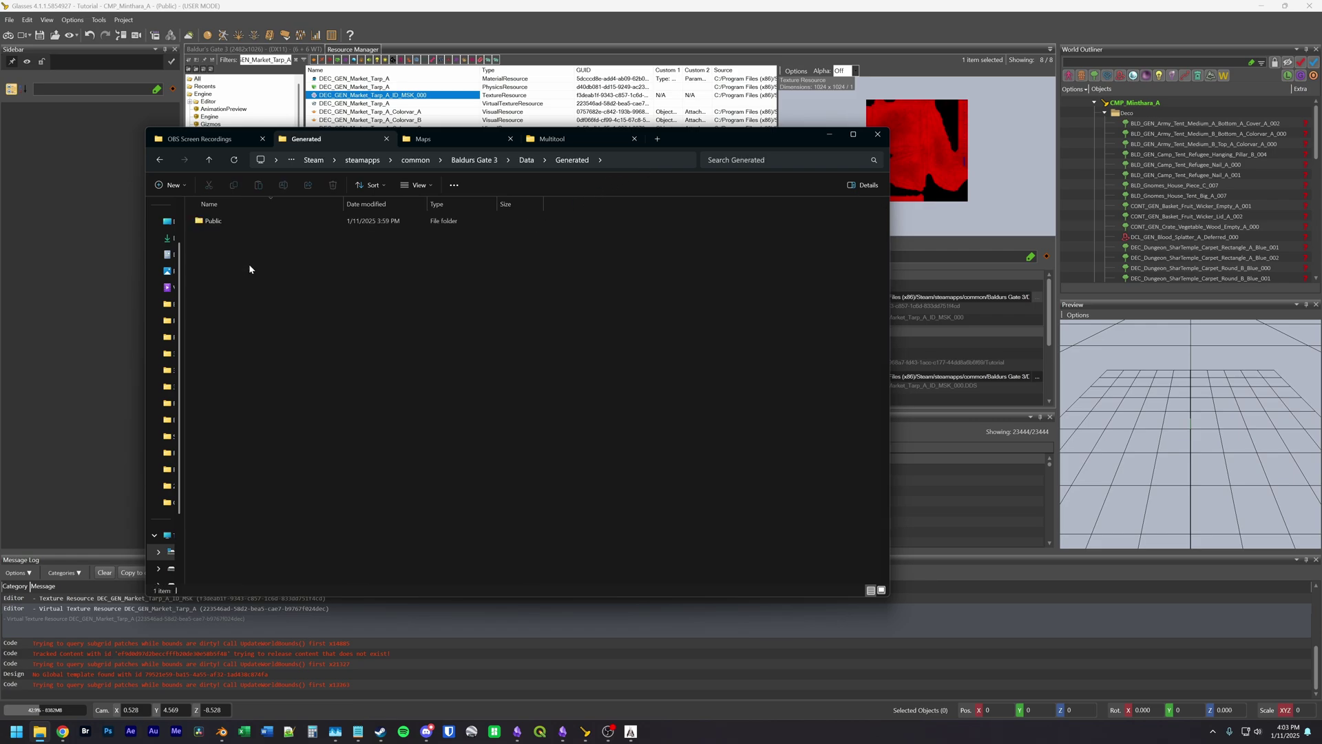
double_click(247, 222)
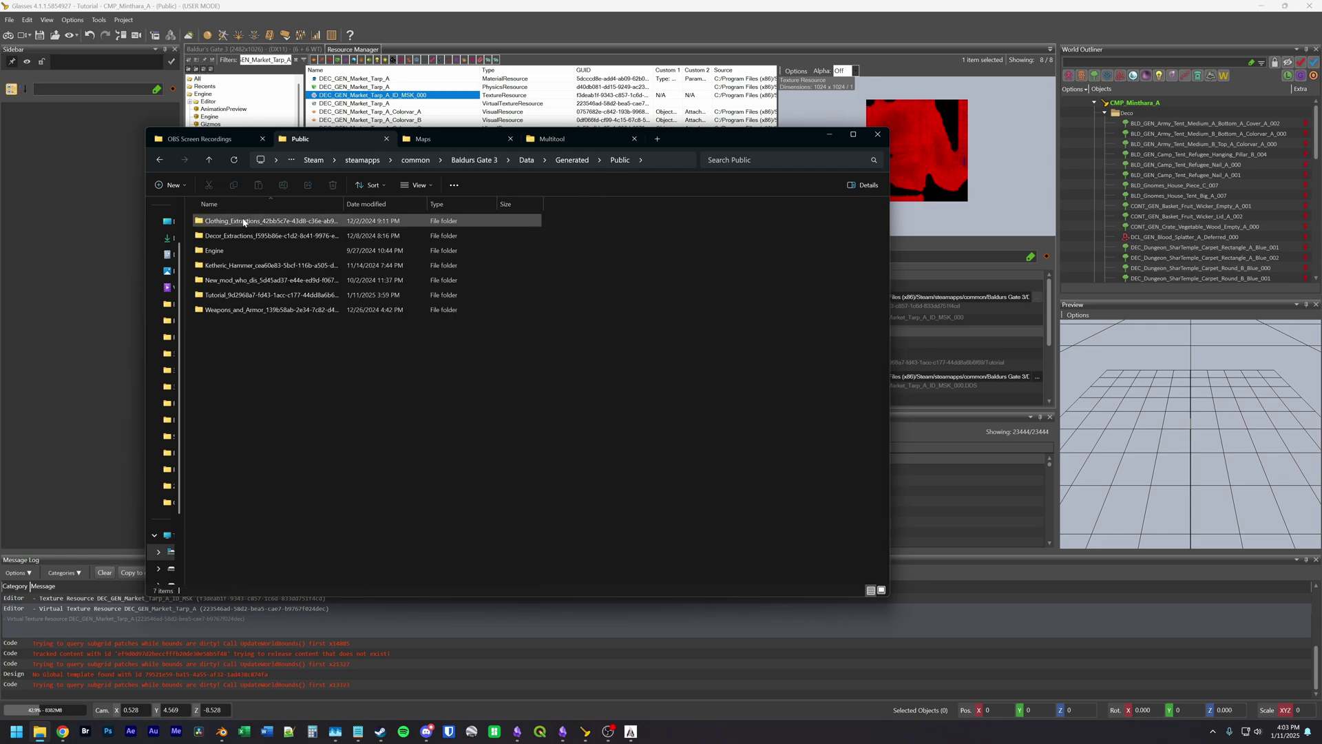
double_click(262, 295)
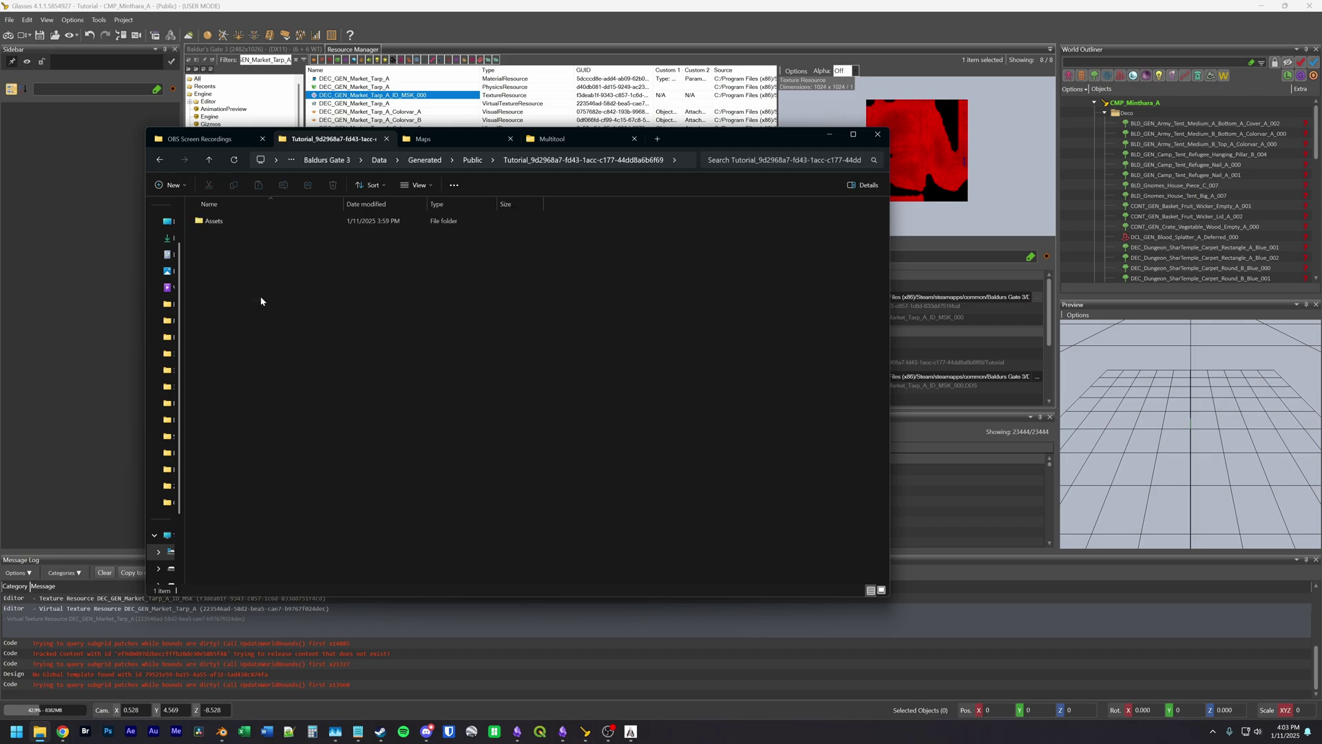
double_click(238, 219)
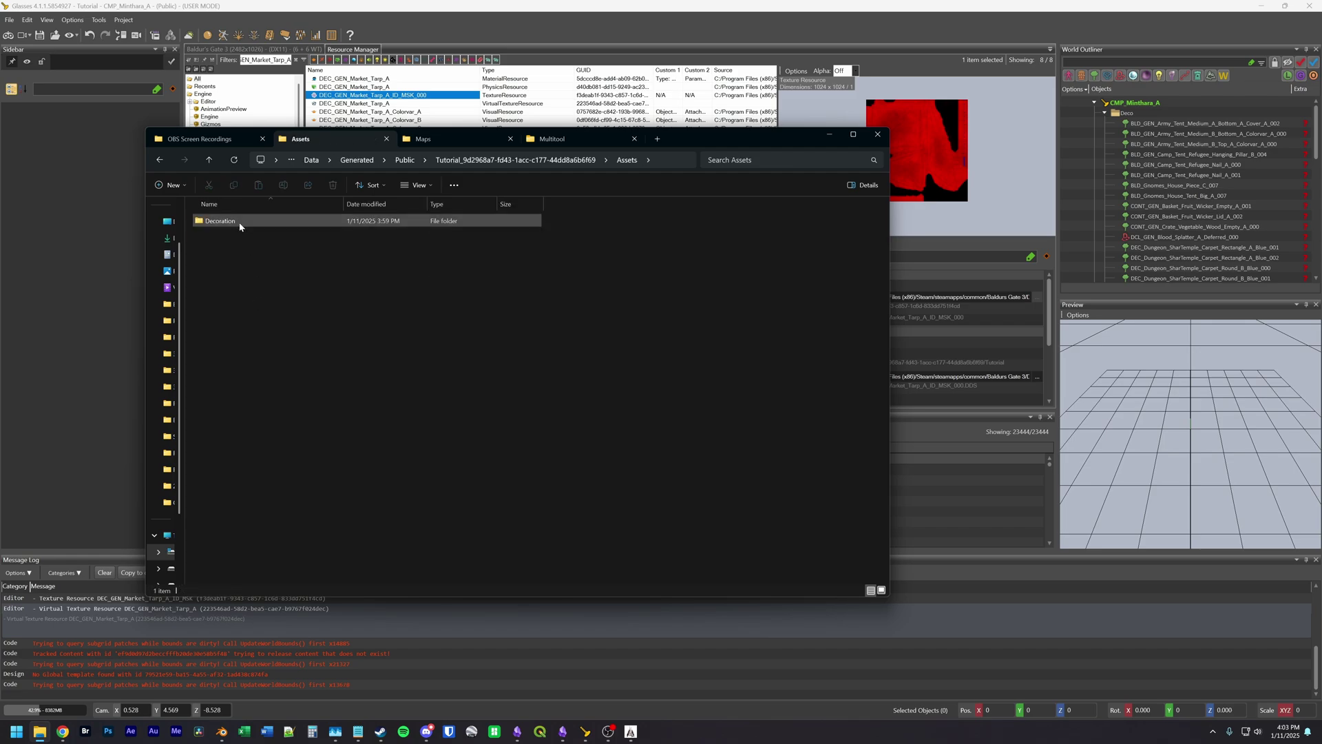
double_click(238, 222)
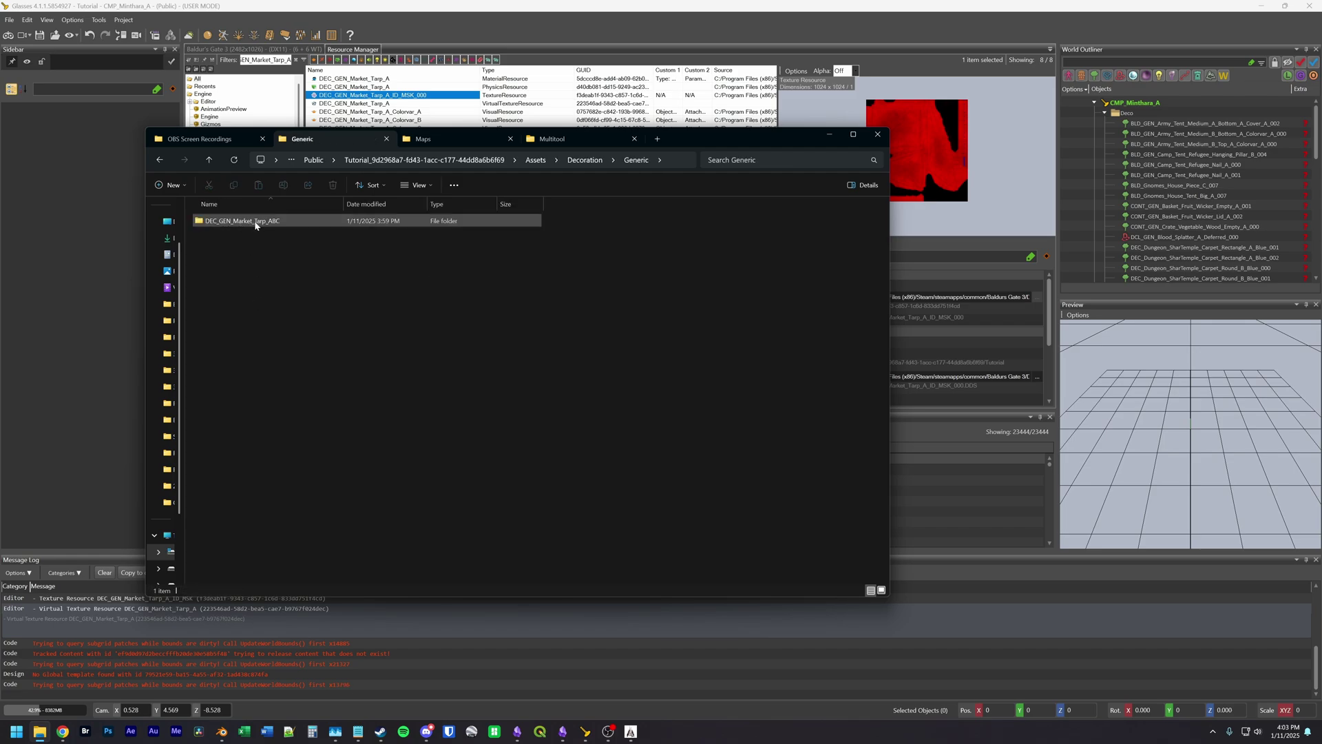
double_click(291, 222)
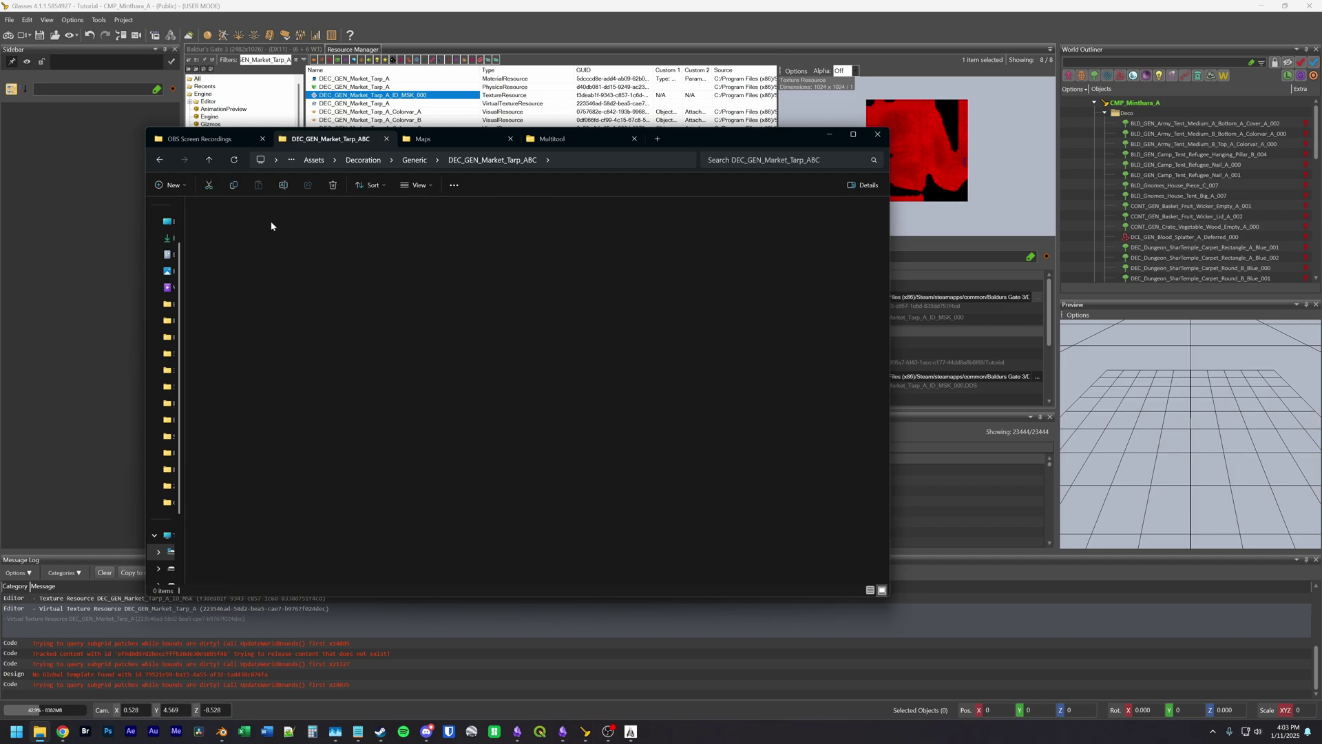
Step: Copy DEC_GEN_Market_Tarp_A_ID_MSK_000.DDS from the Resources folder and go to the Maps folder
click(231, 232)
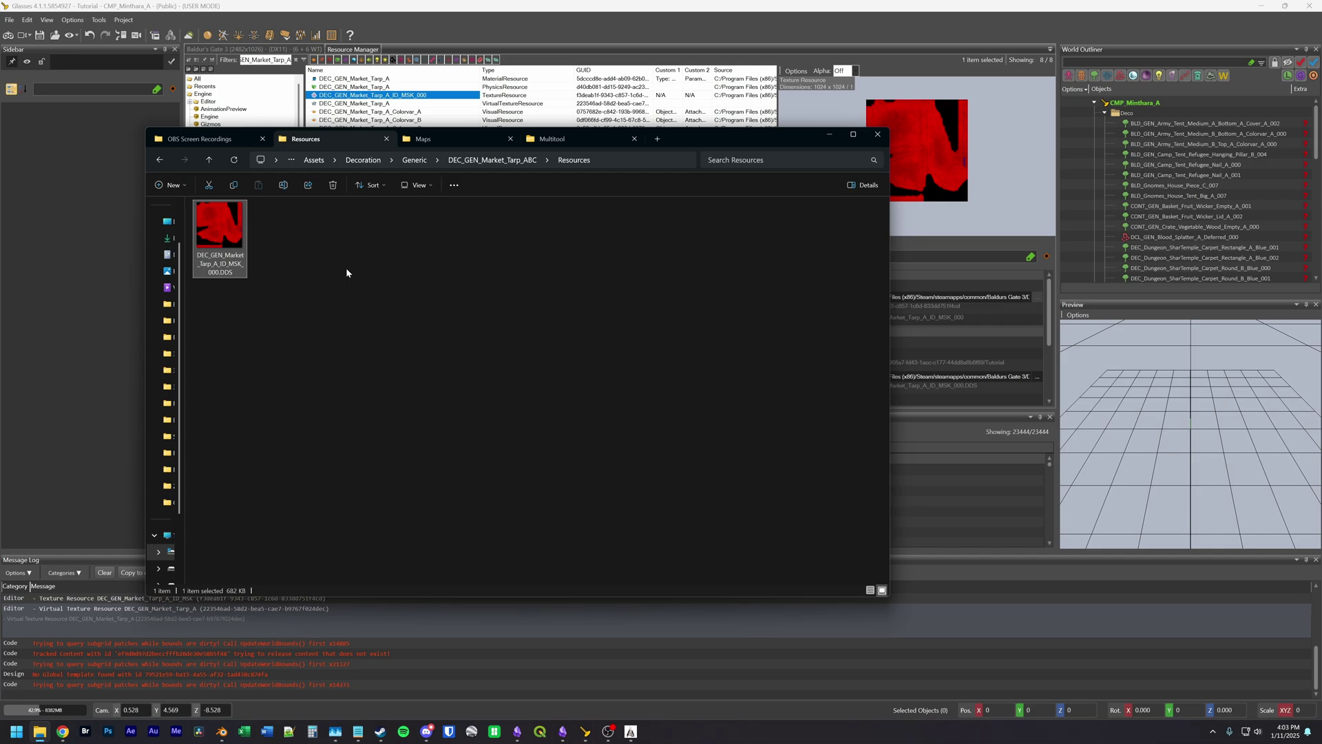
key(ctrl+c)
click(456, 140)
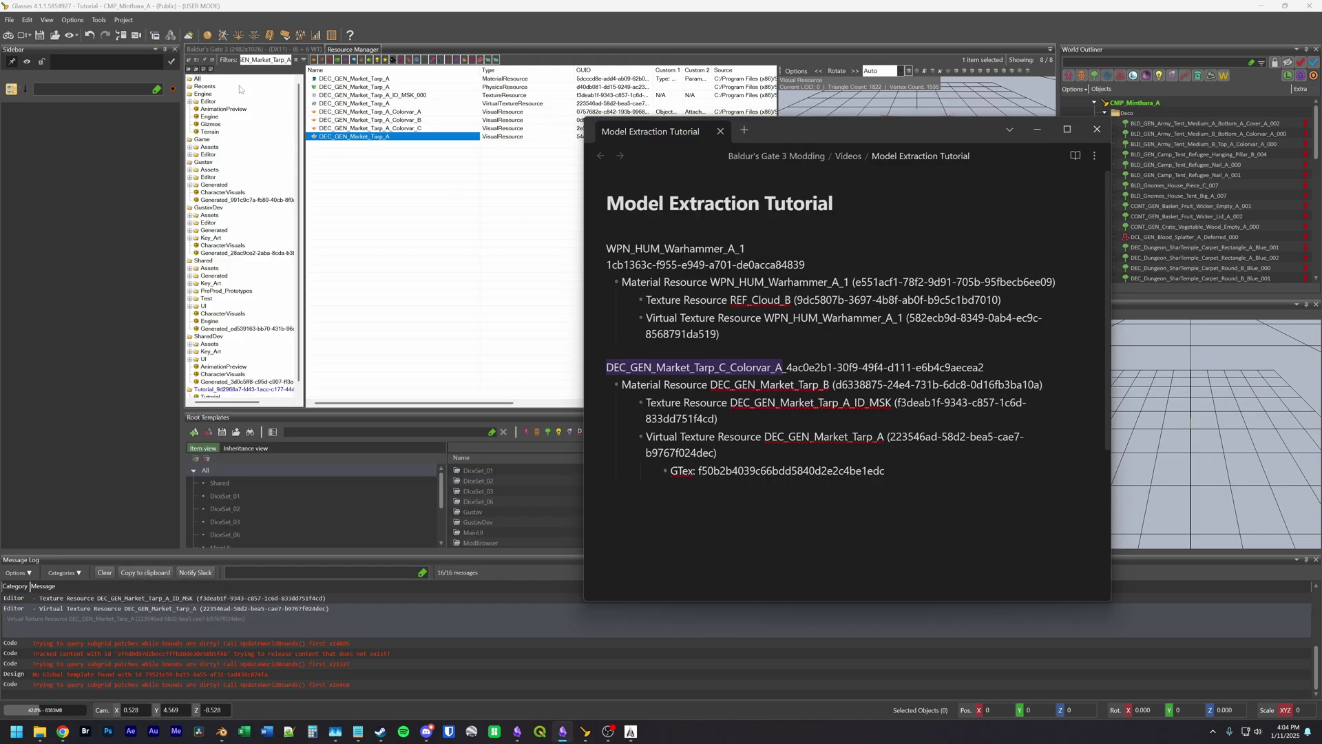
Step: Filter the Glasses editor's resources by the name DEC_GEN_Market_Tarp_C_Colorvar_A from the notes and preview that visual resource
key(alt+Tab)
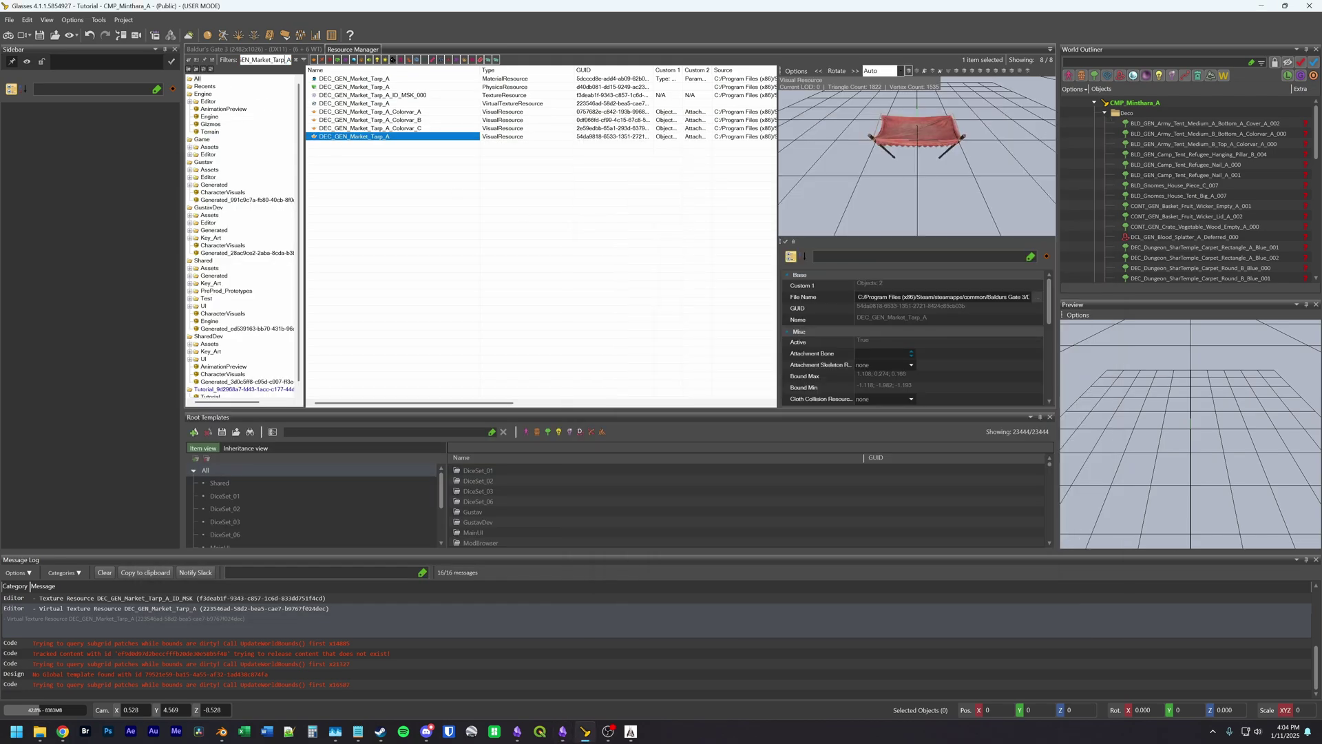
key(ctrl+a)
key(ctrl+v)
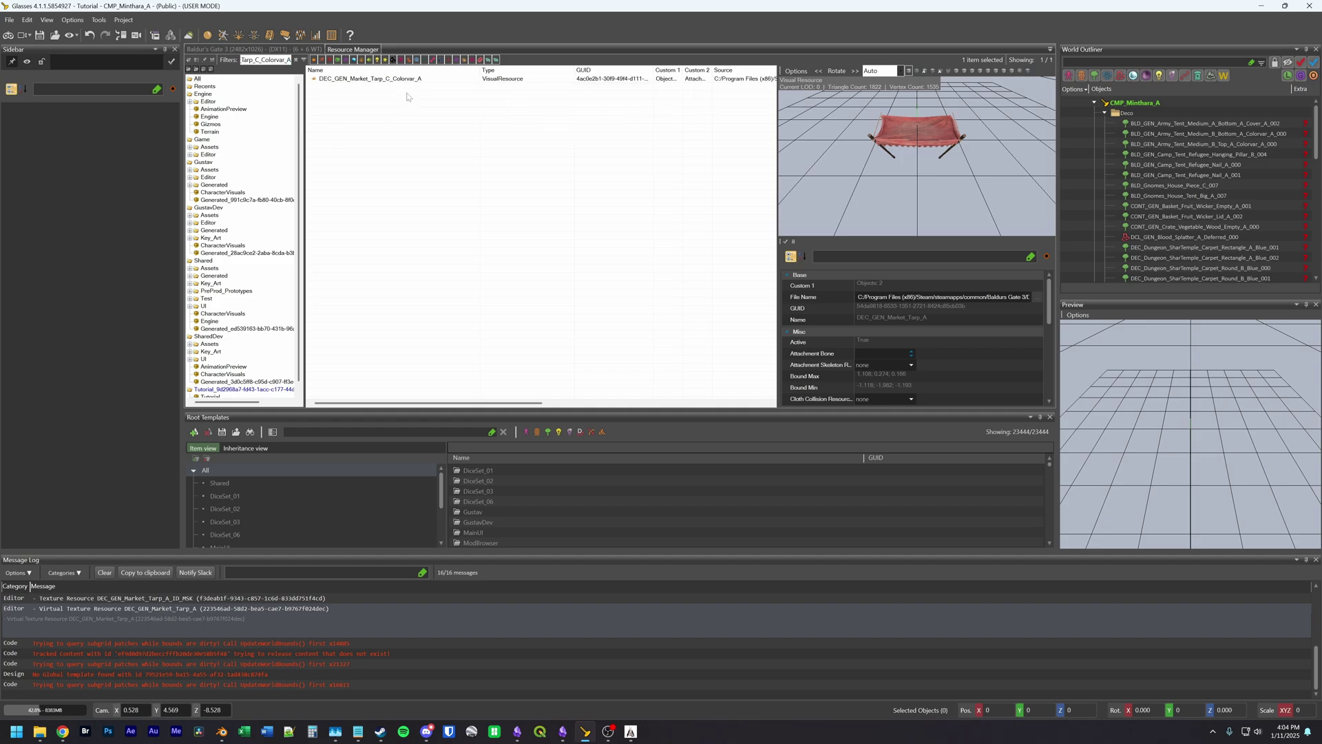
click(410, 79)
drag(916, 158, 885, 135)
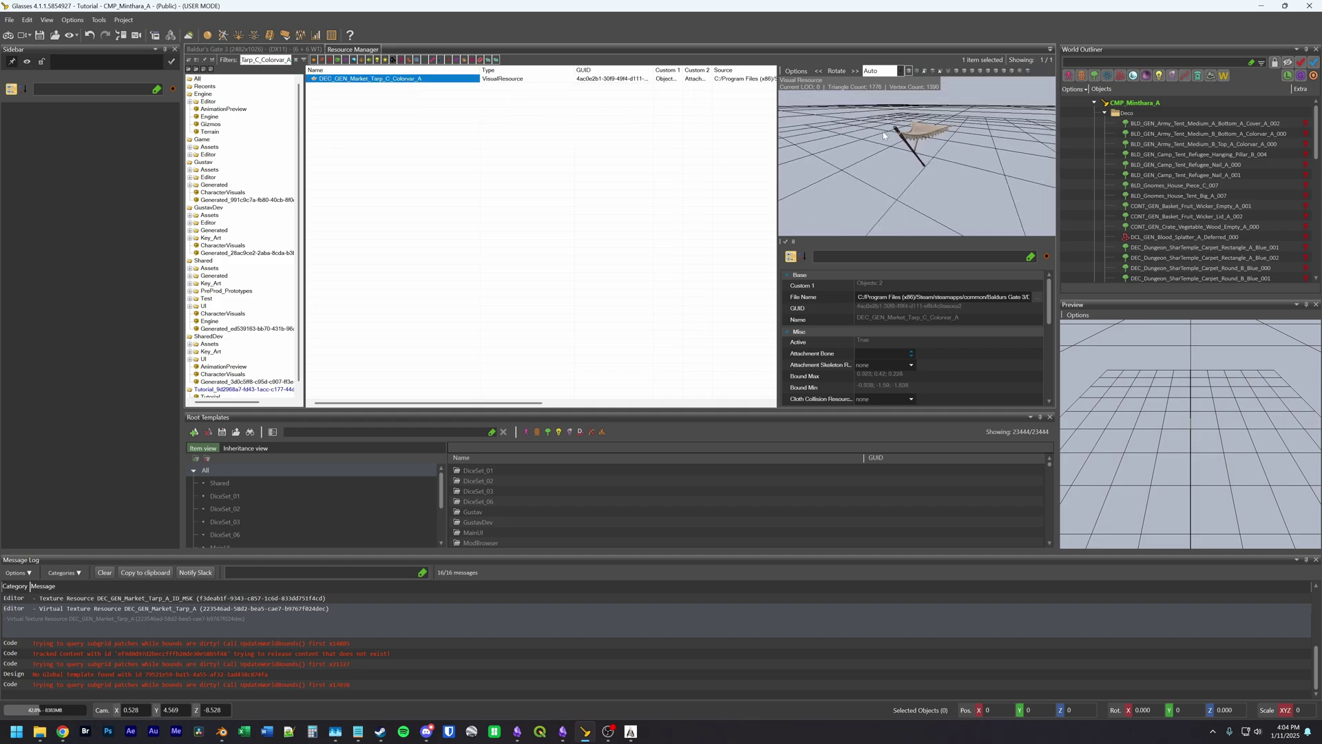
Step: Extract the visual data of DEC_GEN_Market_Tarp_C_Colorvar_A without keeping the same folder structure
right_click(413, 81)
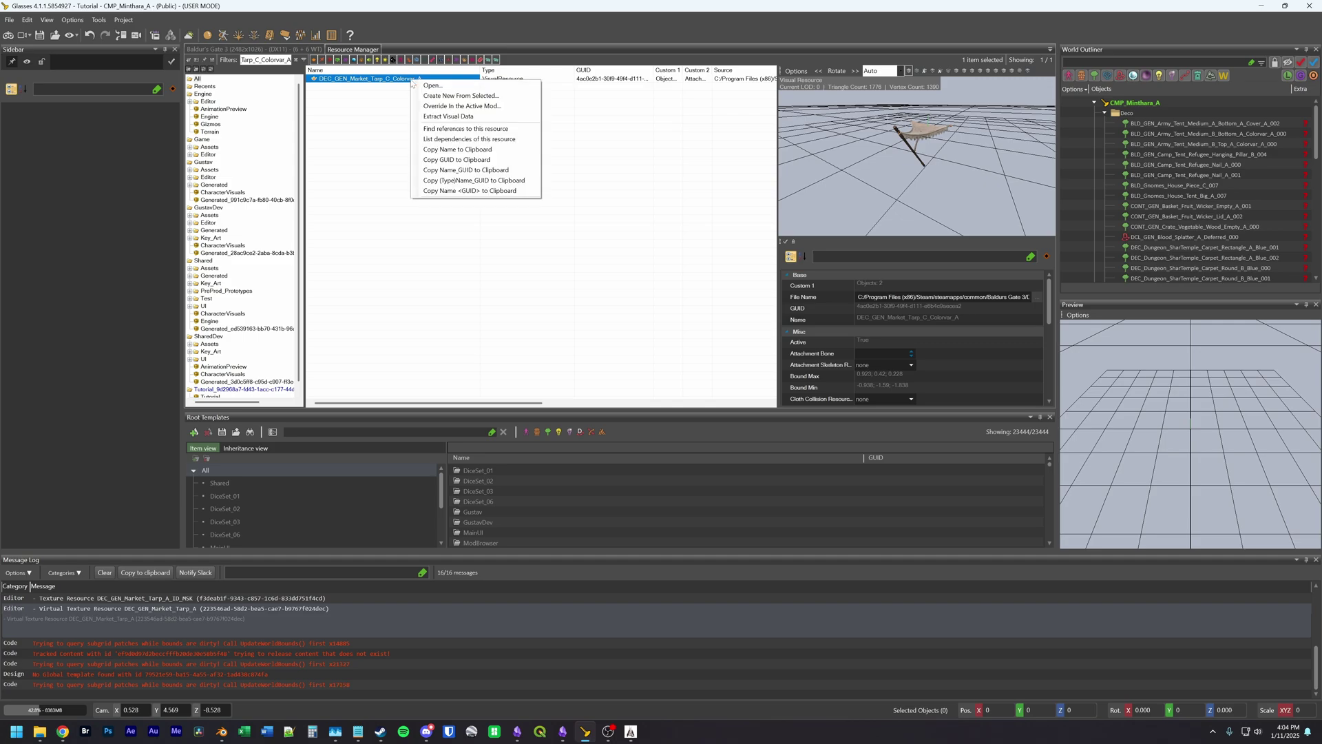
click(463, 116)
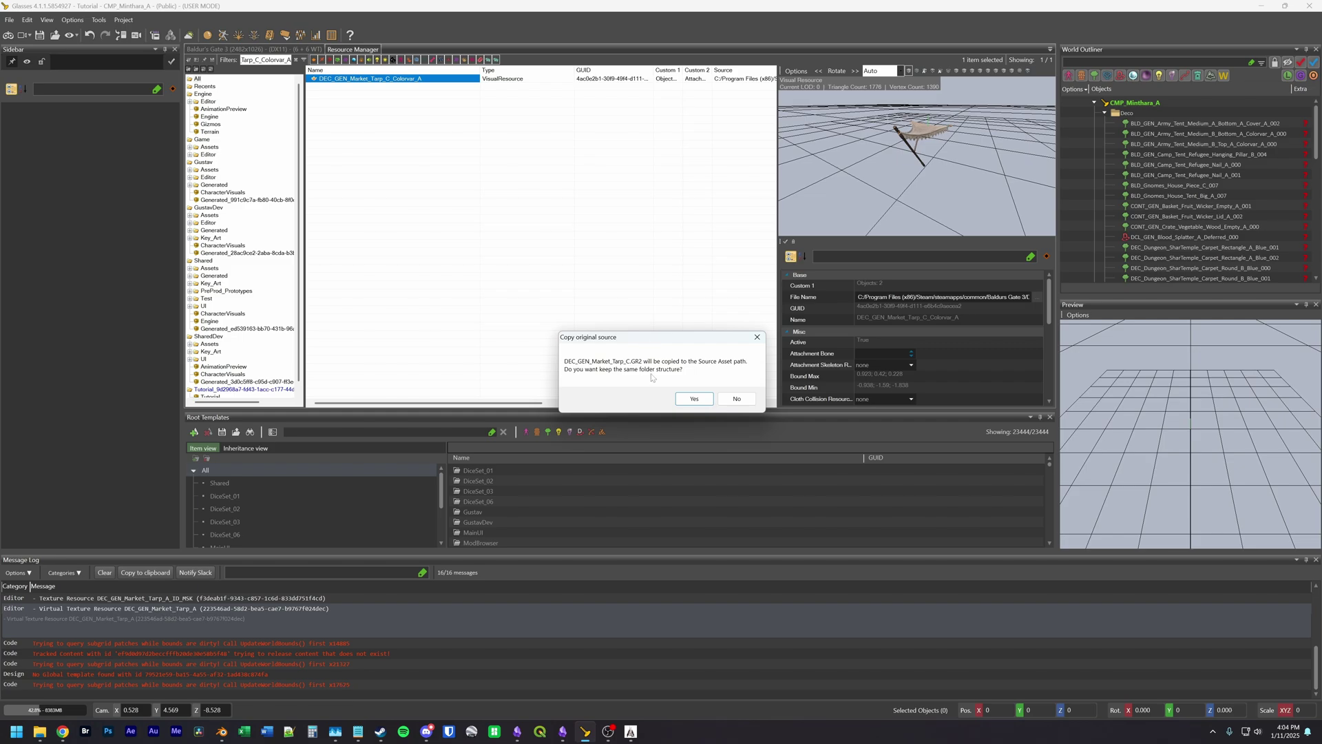
click(738, 400)
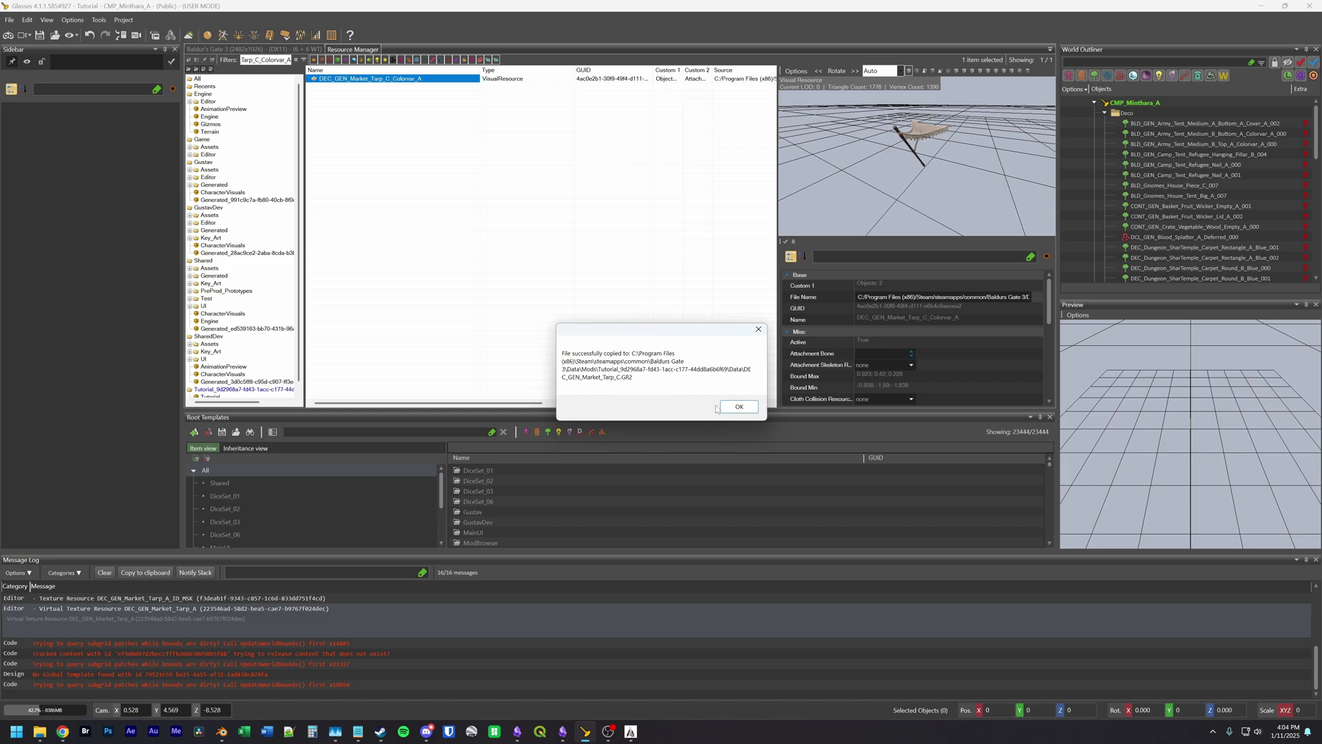
click(739, 407)
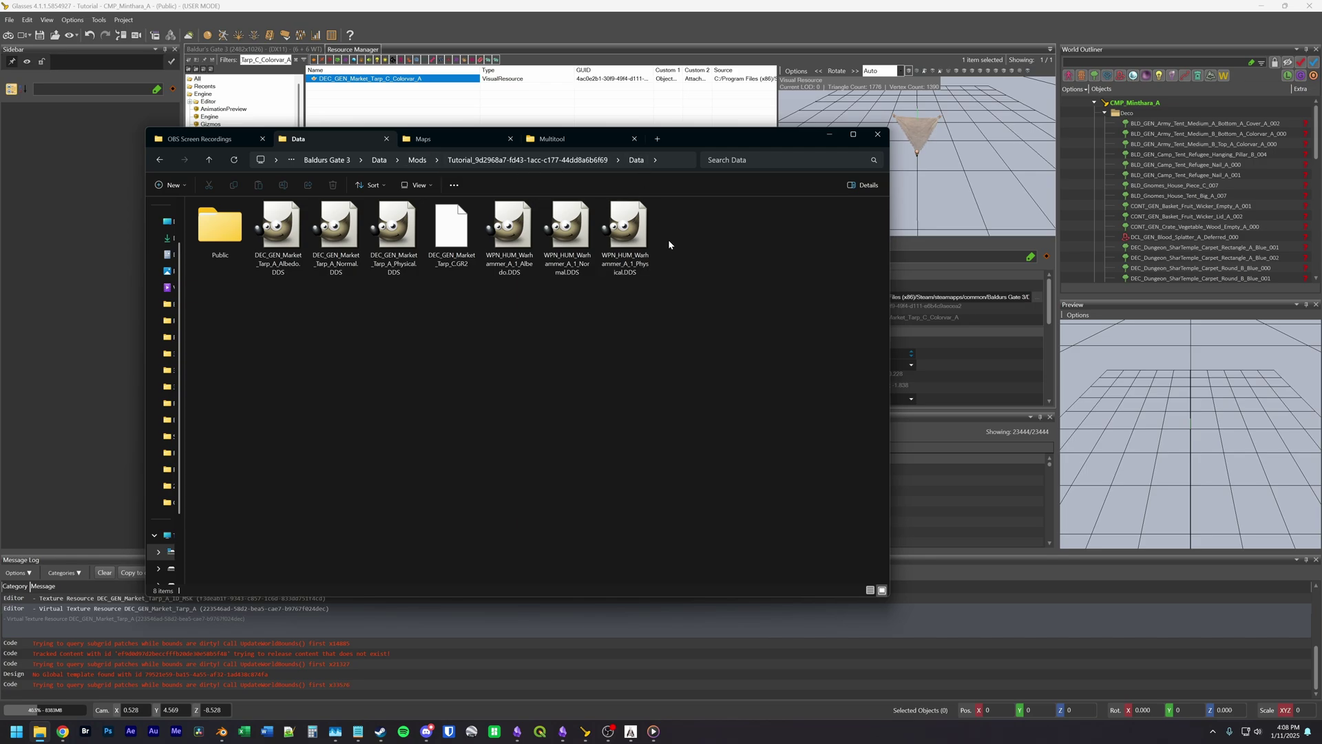
Step: Locate DEC_GEN_Market_Tarp_C.GR2 in the mod's Data folder and import it into Blender with the DOS2/BG3 Collada importer
click(454, 236)
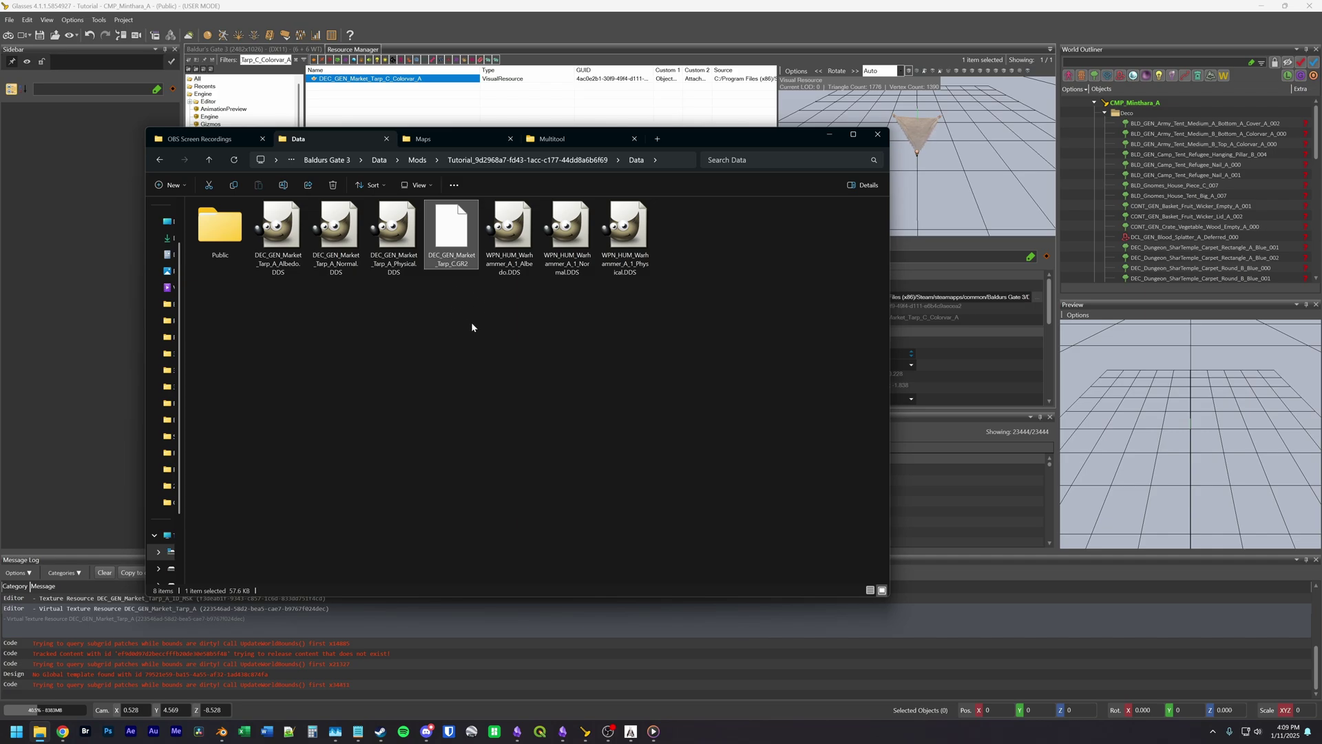
key(alt+Tab)
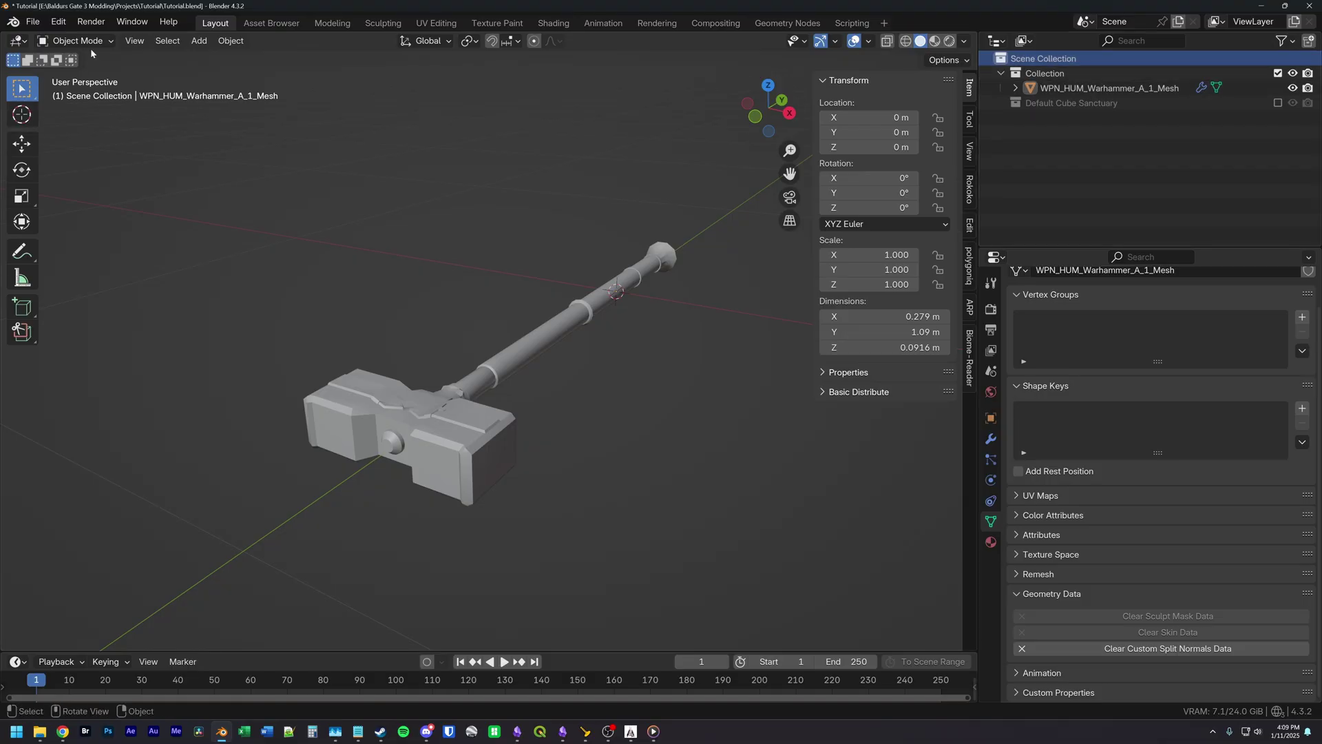
click(33, 22)
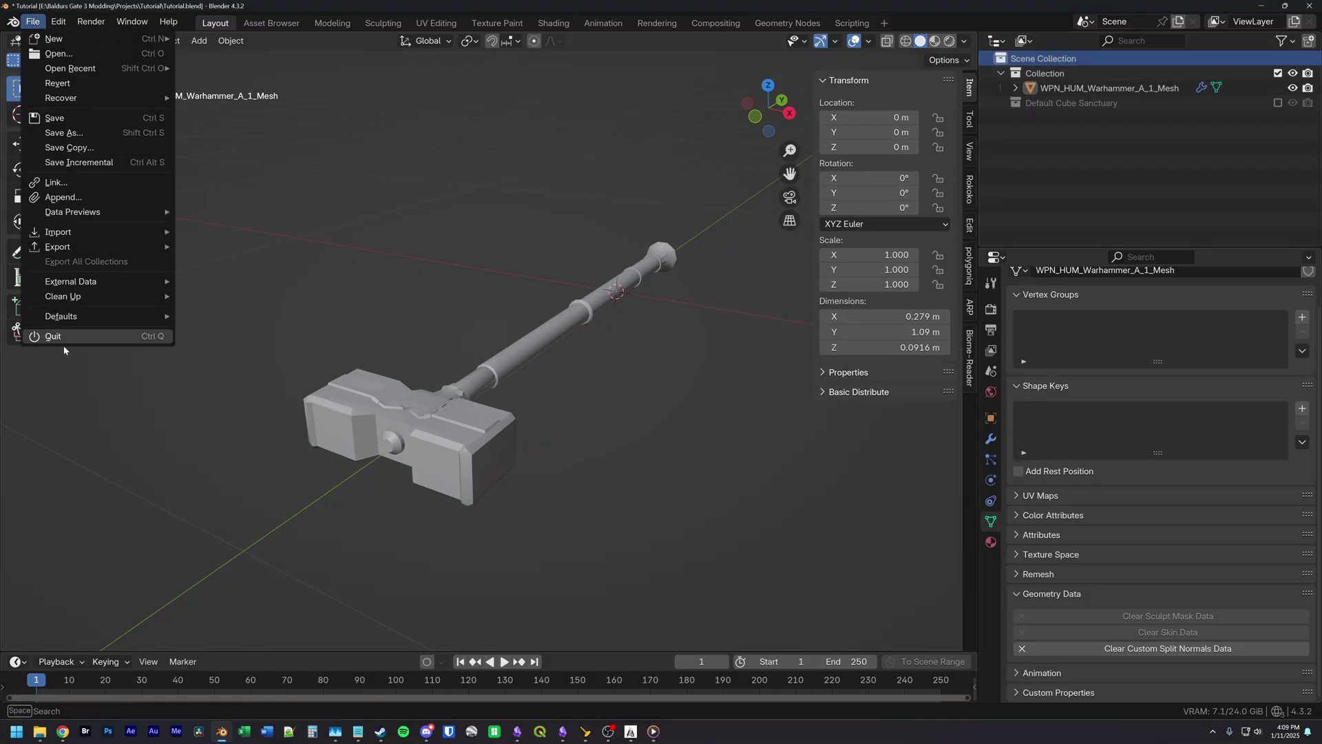
mouse_move(102, 226)
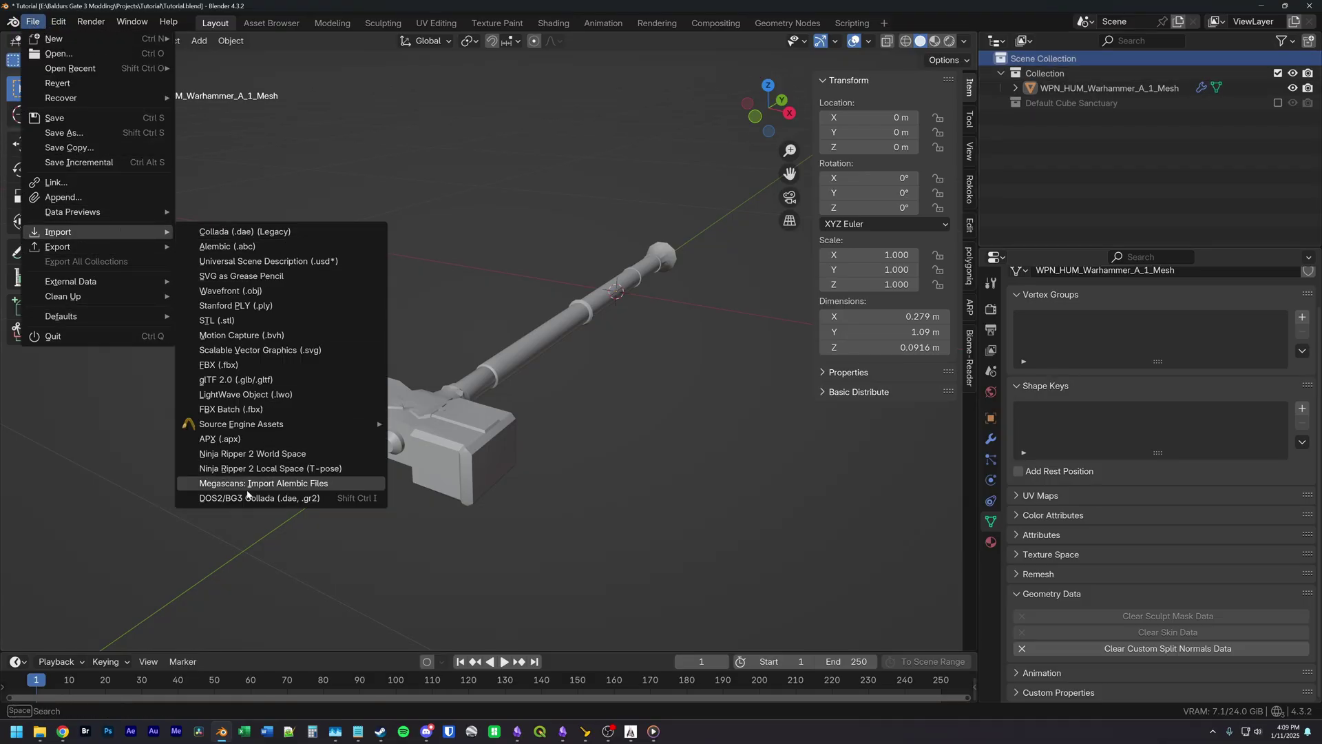
click(248, 507)
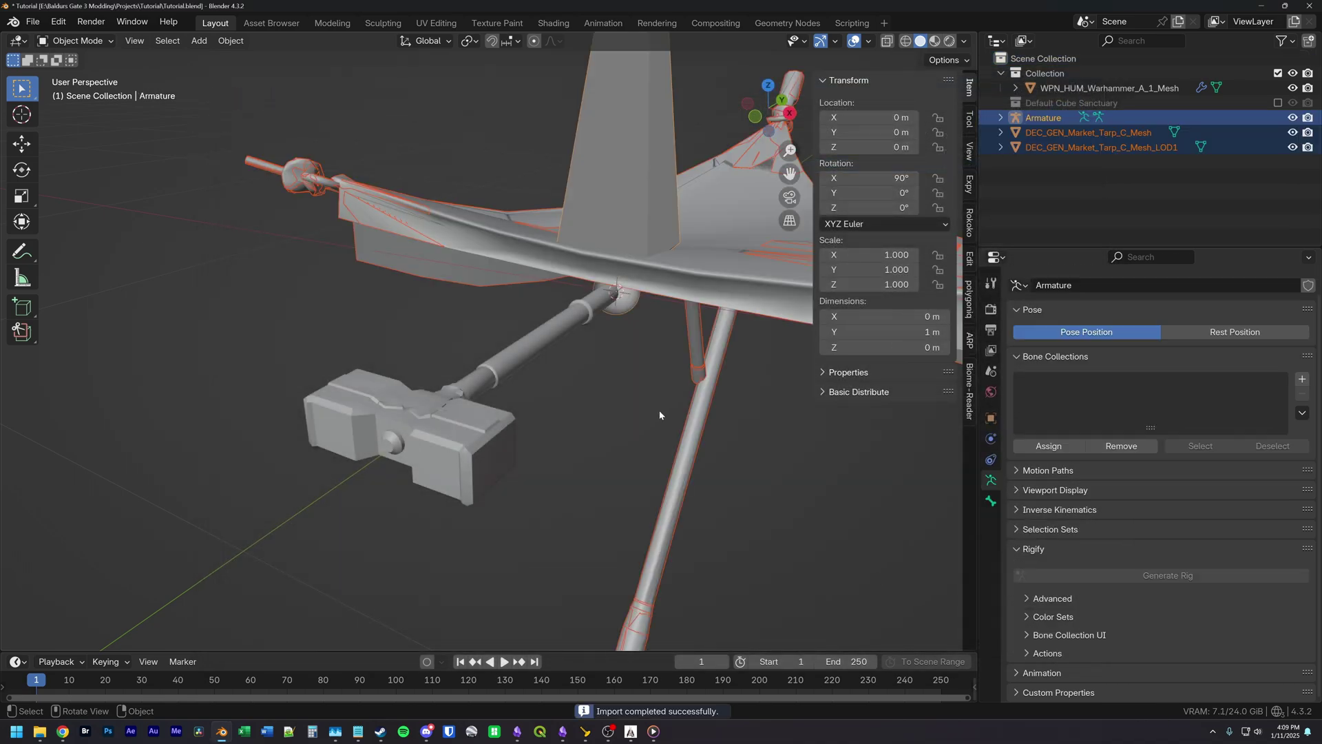
scroll(661, 374, down, 5)
middle_drag(662, 382, 640, 407)
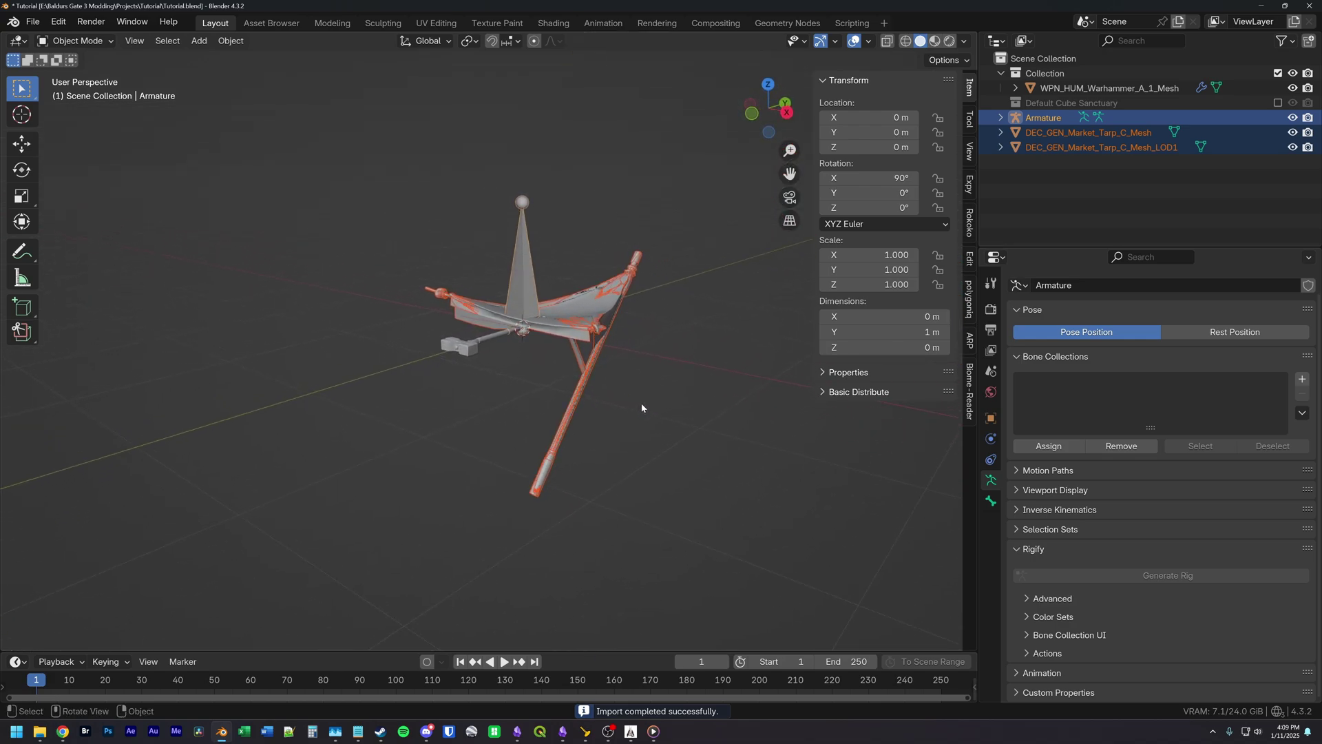
scroll(670, 415, up, 2)
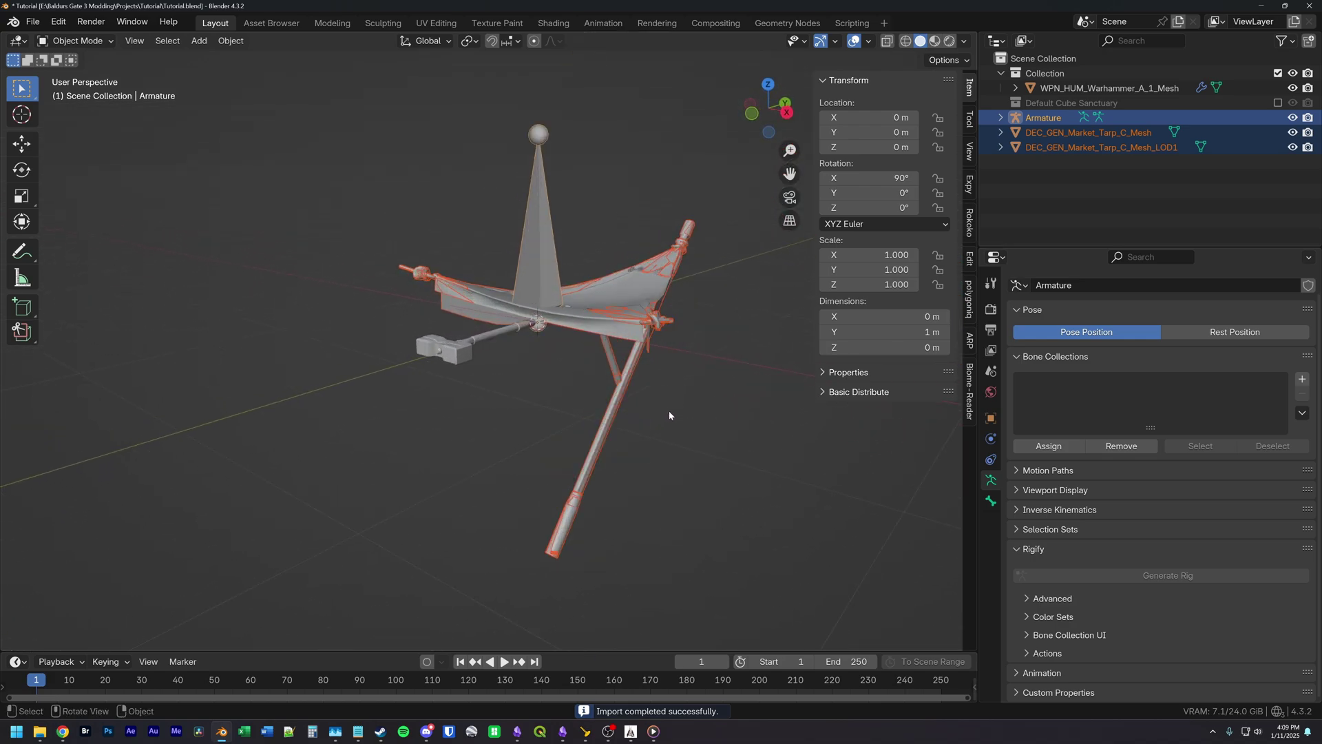
Step: Hide the warhammer mesh, and delete the imported Armature and DEC_GEN_Market_Tarp_C_Mesh_LOD1, keeping the main tarp mesh selected
click(1293, 87)
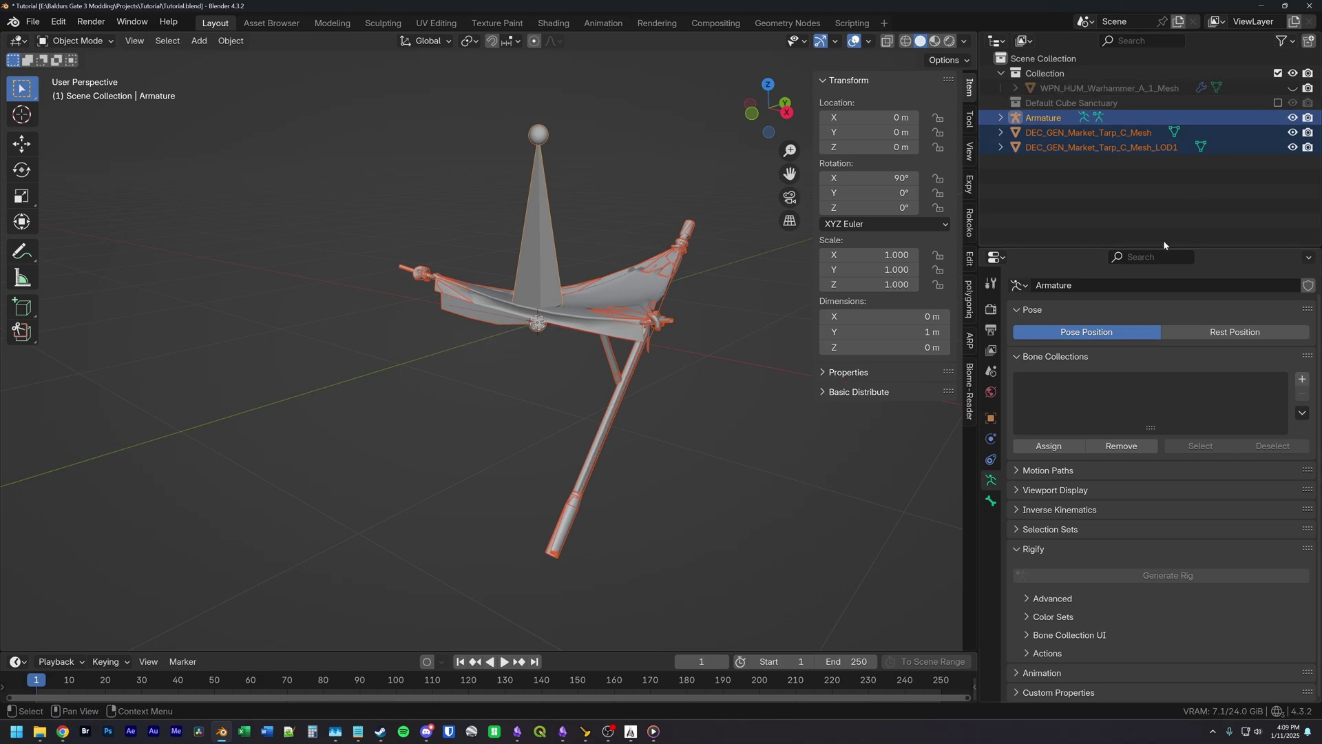
click(1101, 147)
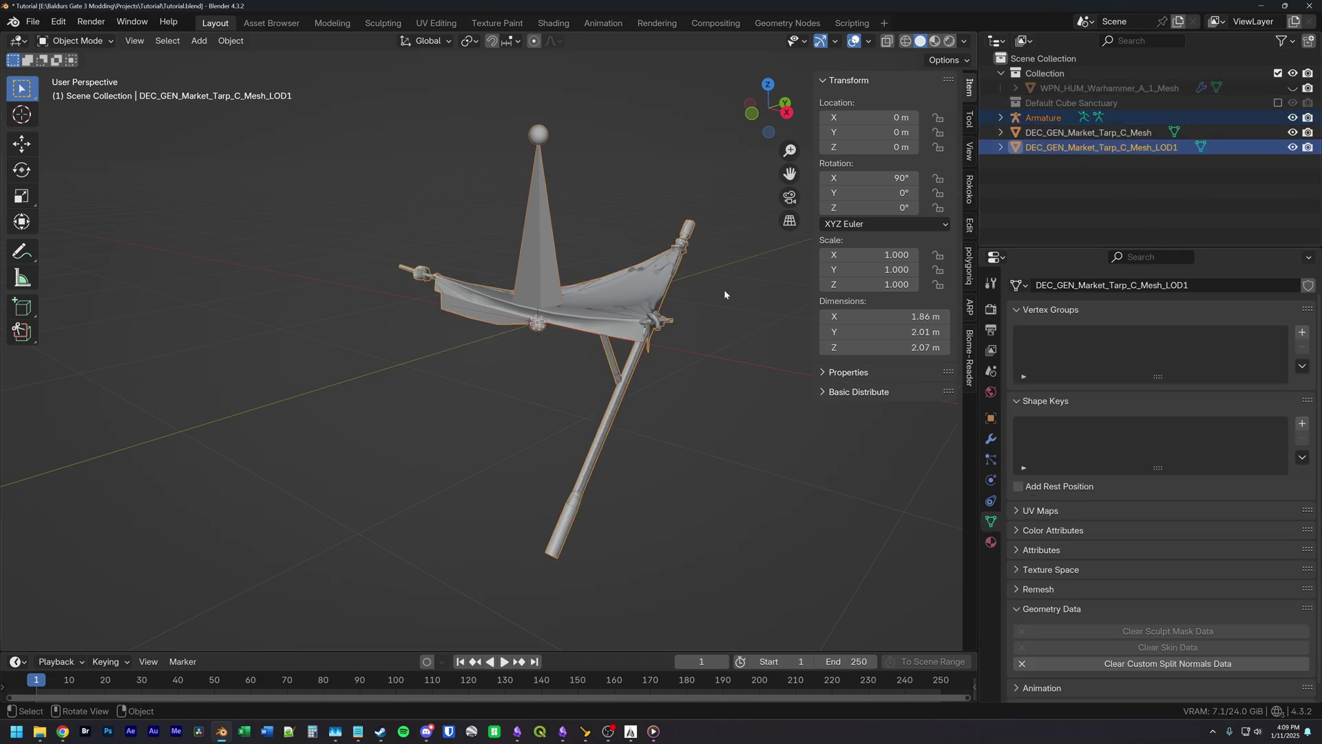
key(x)
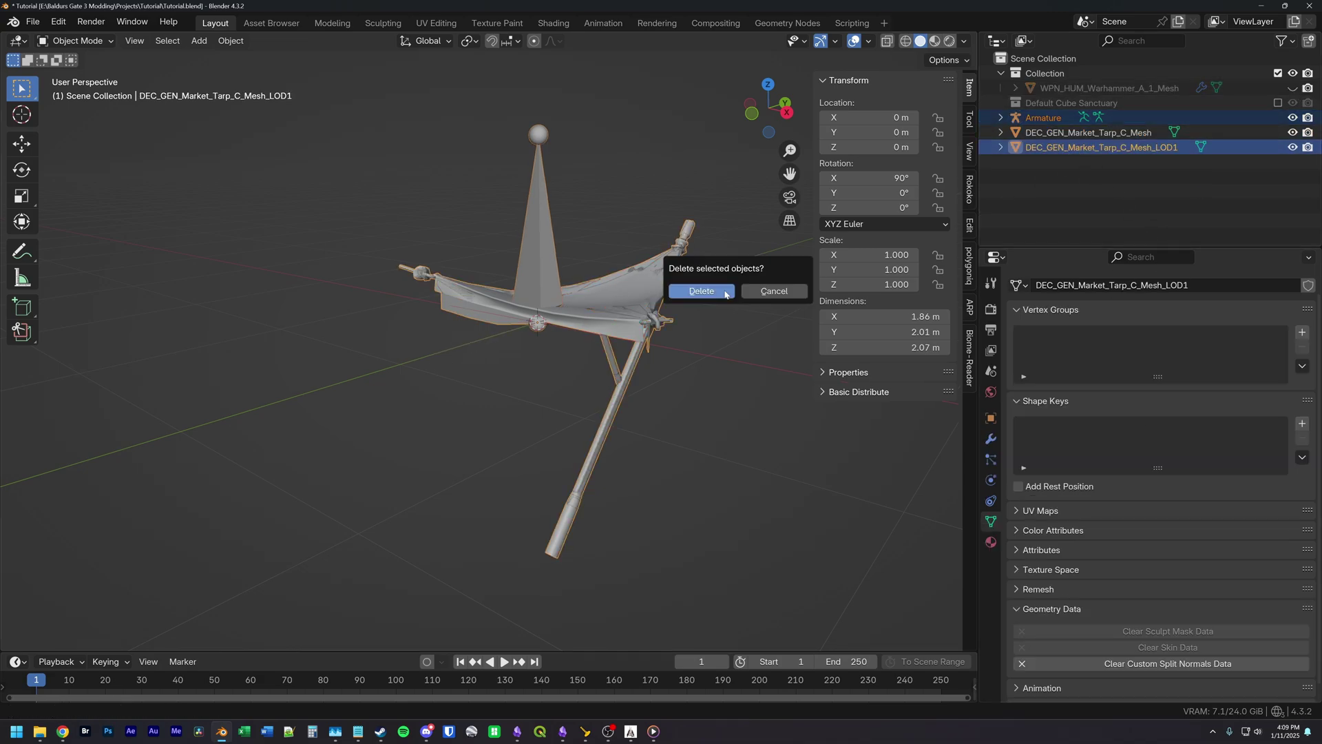
click(702, 290)
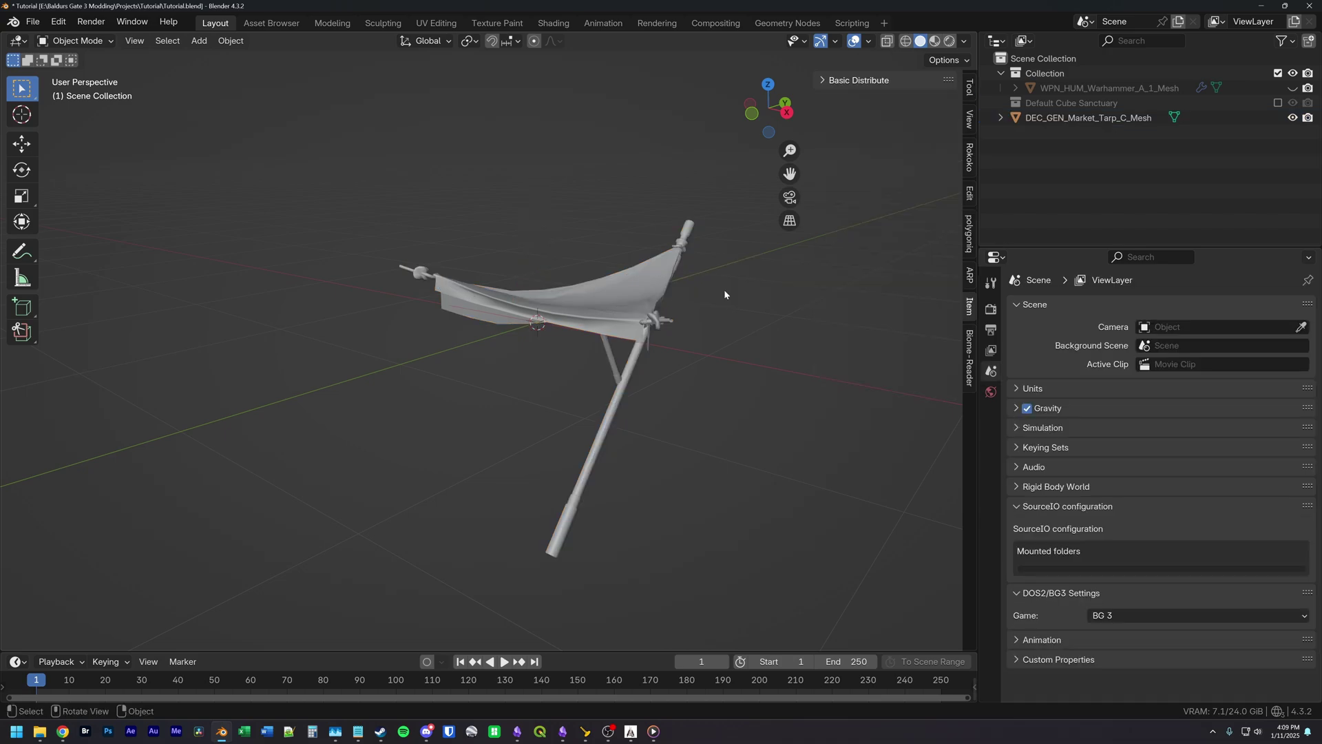
click(615, 320)
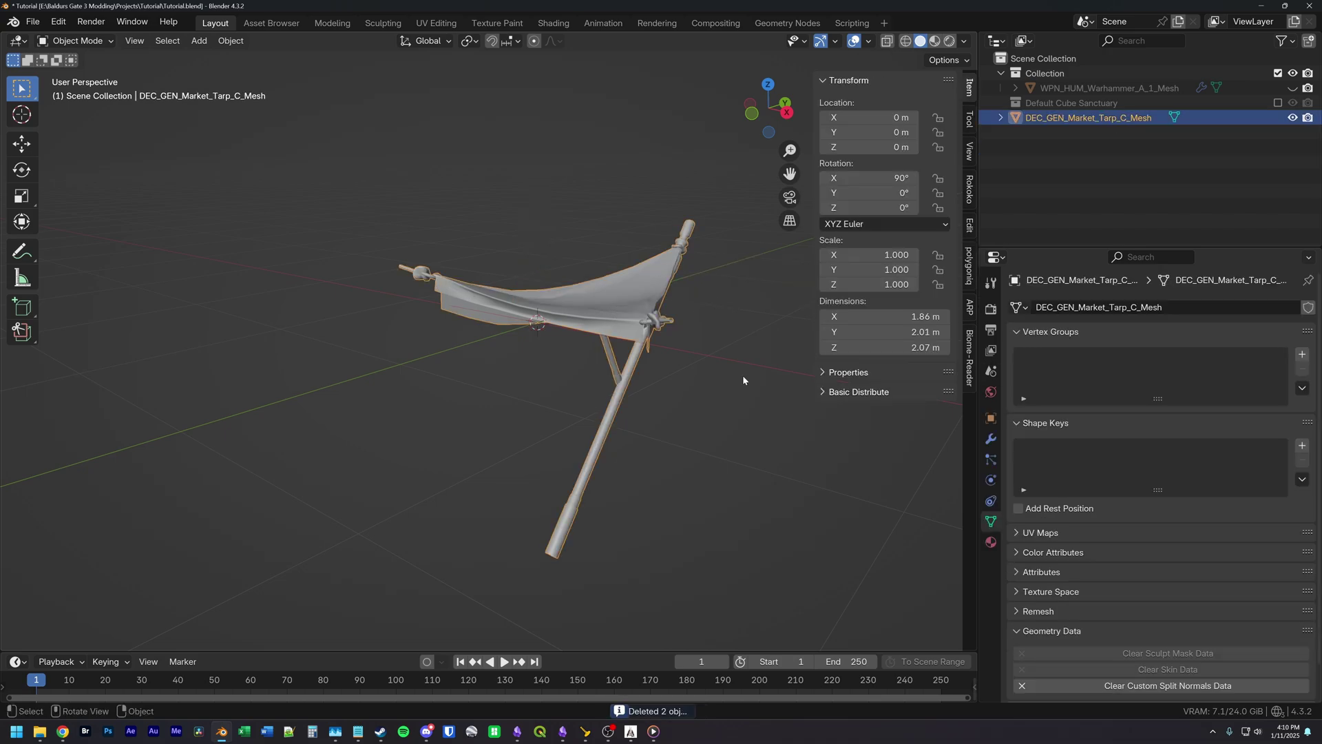
Step: Rotate the tarp mesh 180° about the global Z axis and apply its rotation
text(rz180)
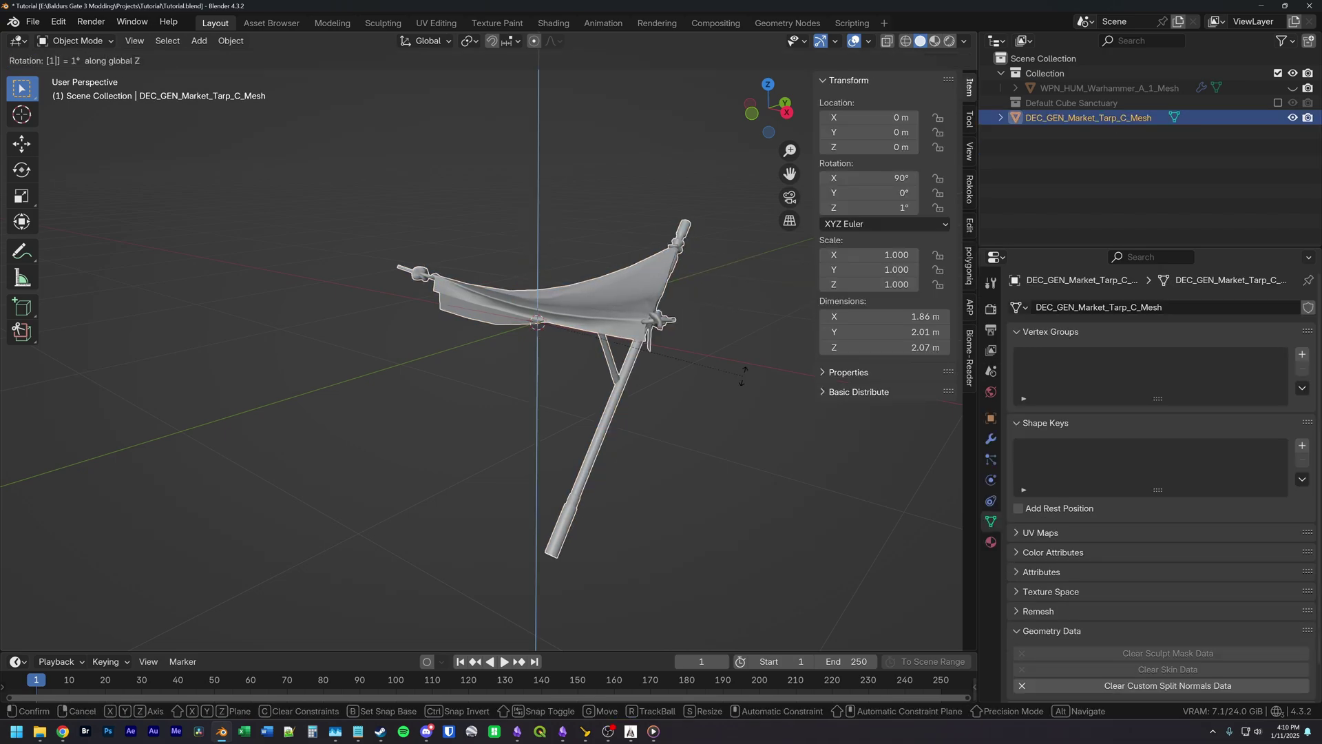
key(Return)
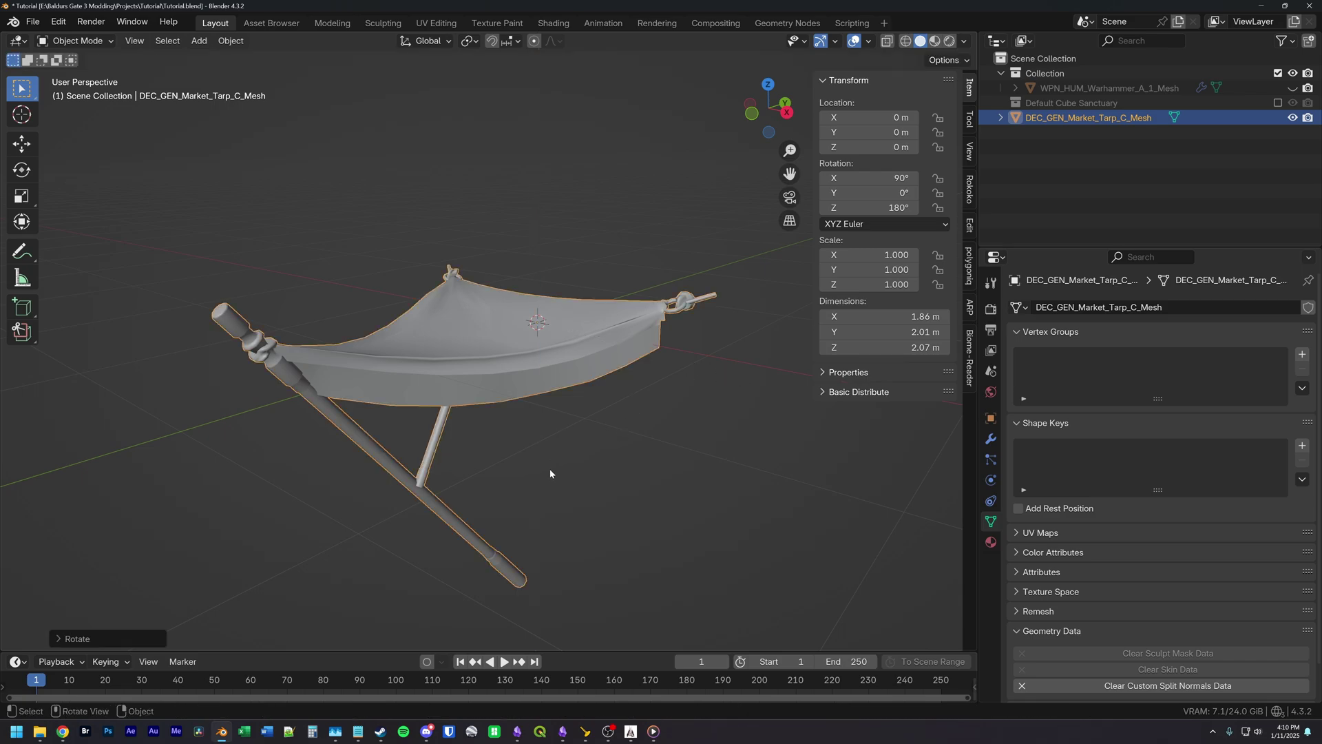
key(ctrl+a)
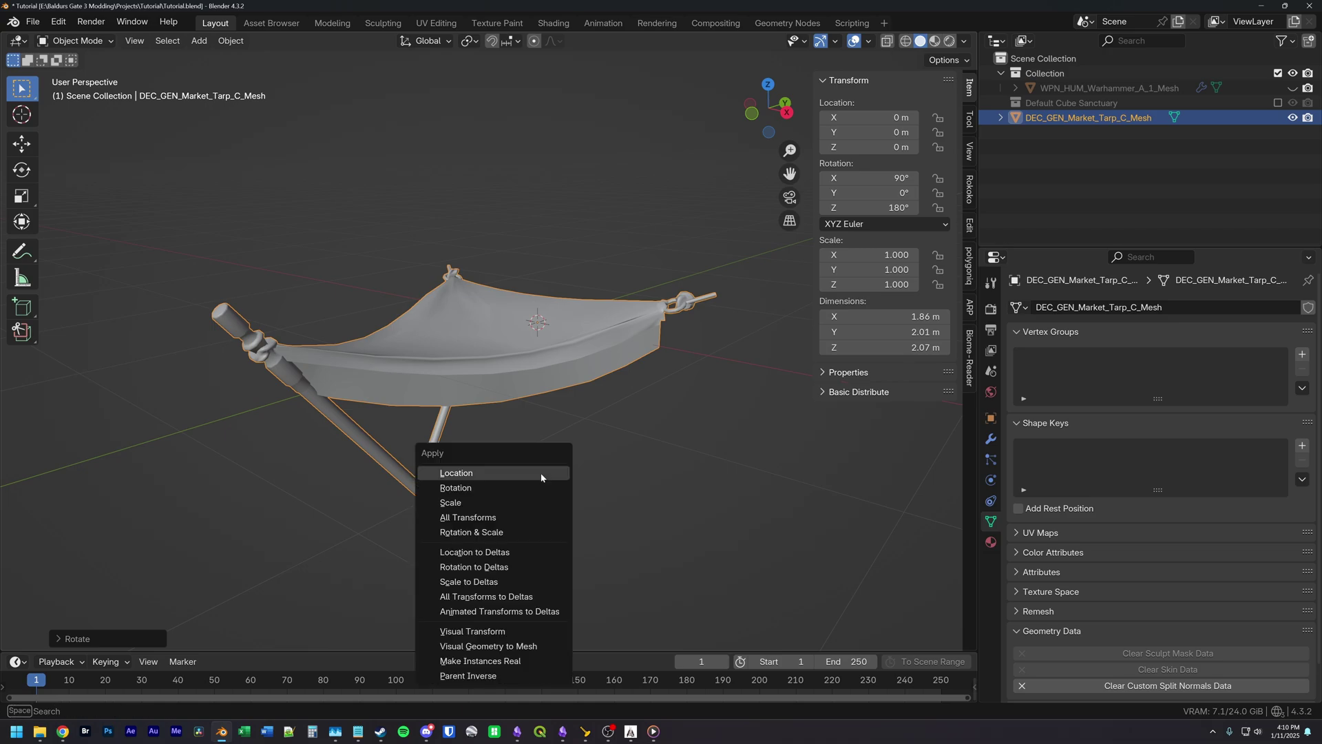
click(515, 489)
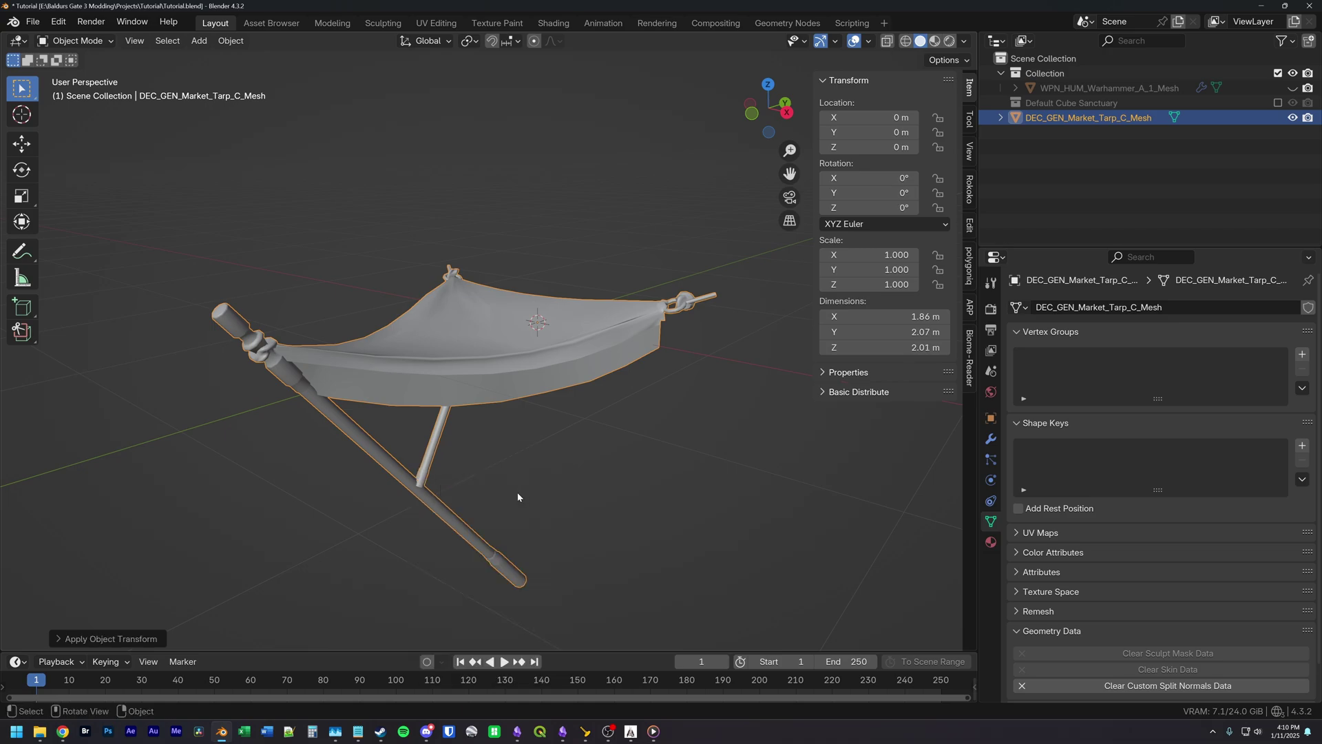
Step: Create a new material on the tarp mesh and copy the material resource name DEC_GEN_Market_Tarp_B from the notes
click(556, 24)
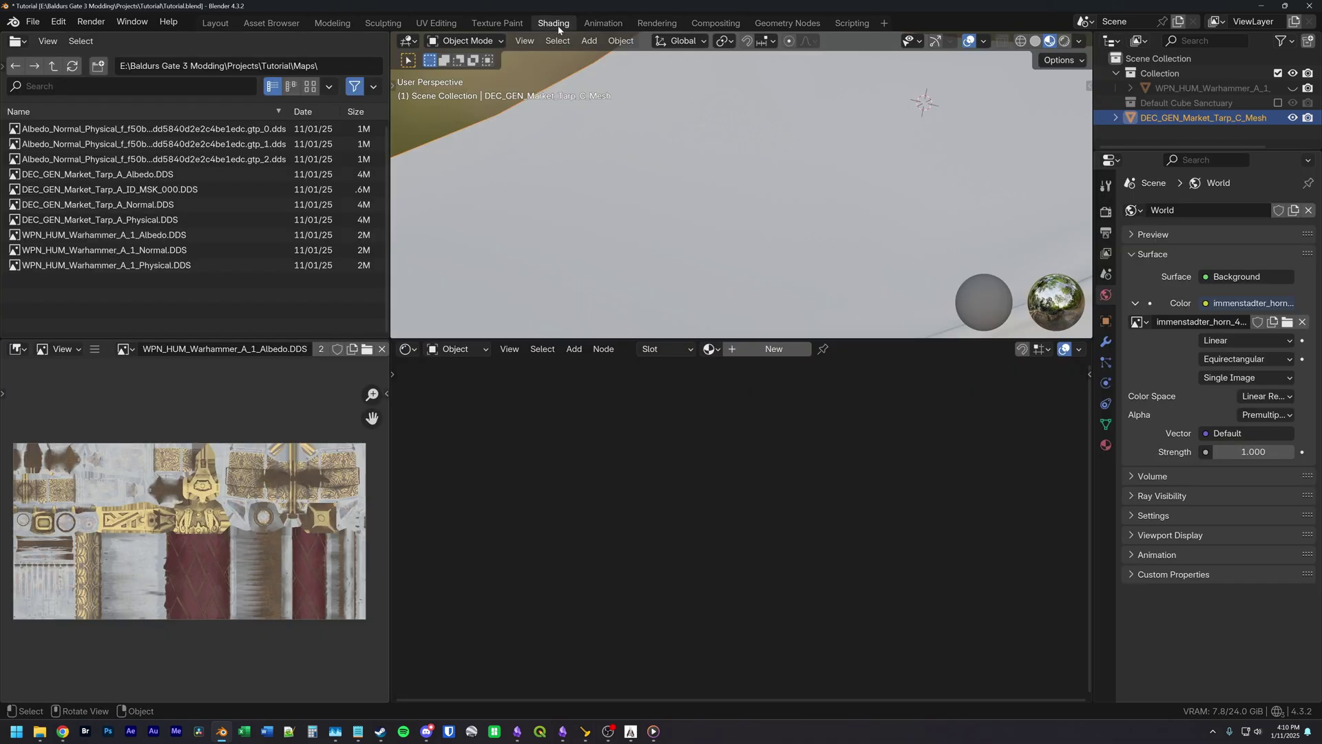
click(772, 349)
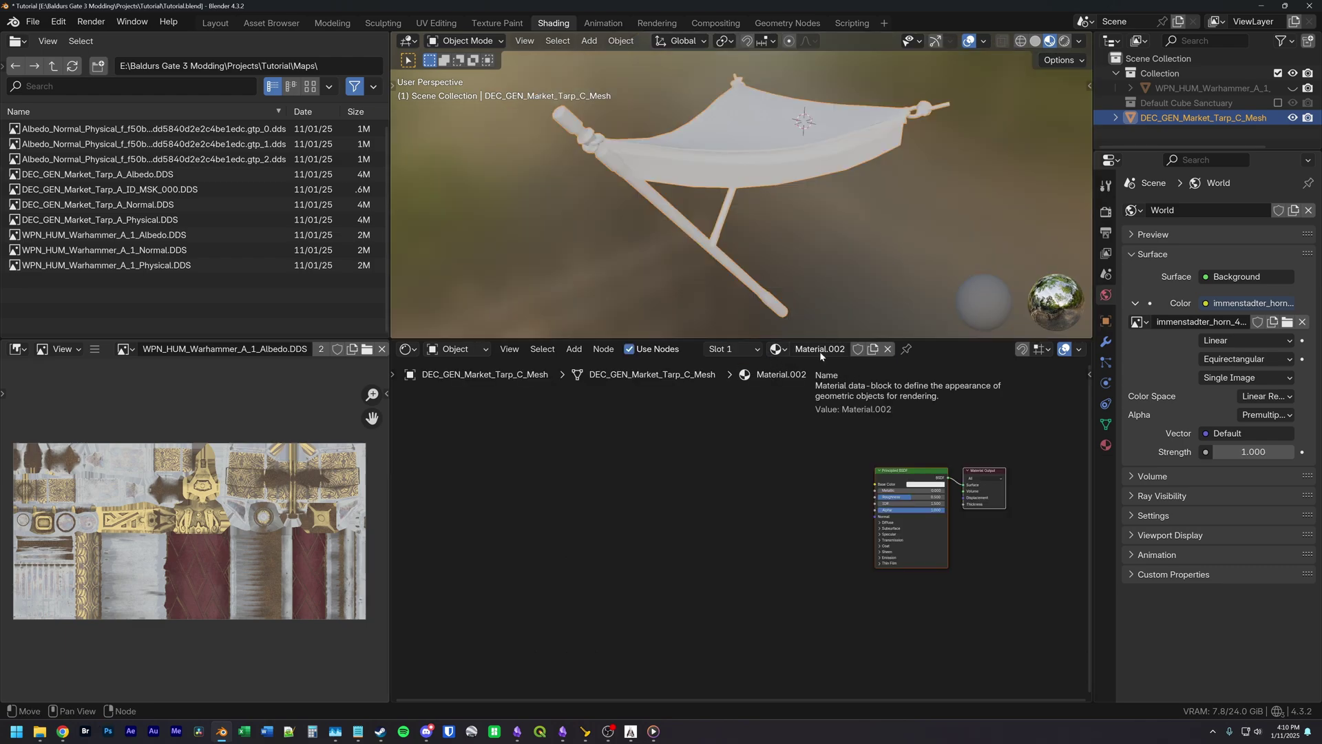
click(563, 732)
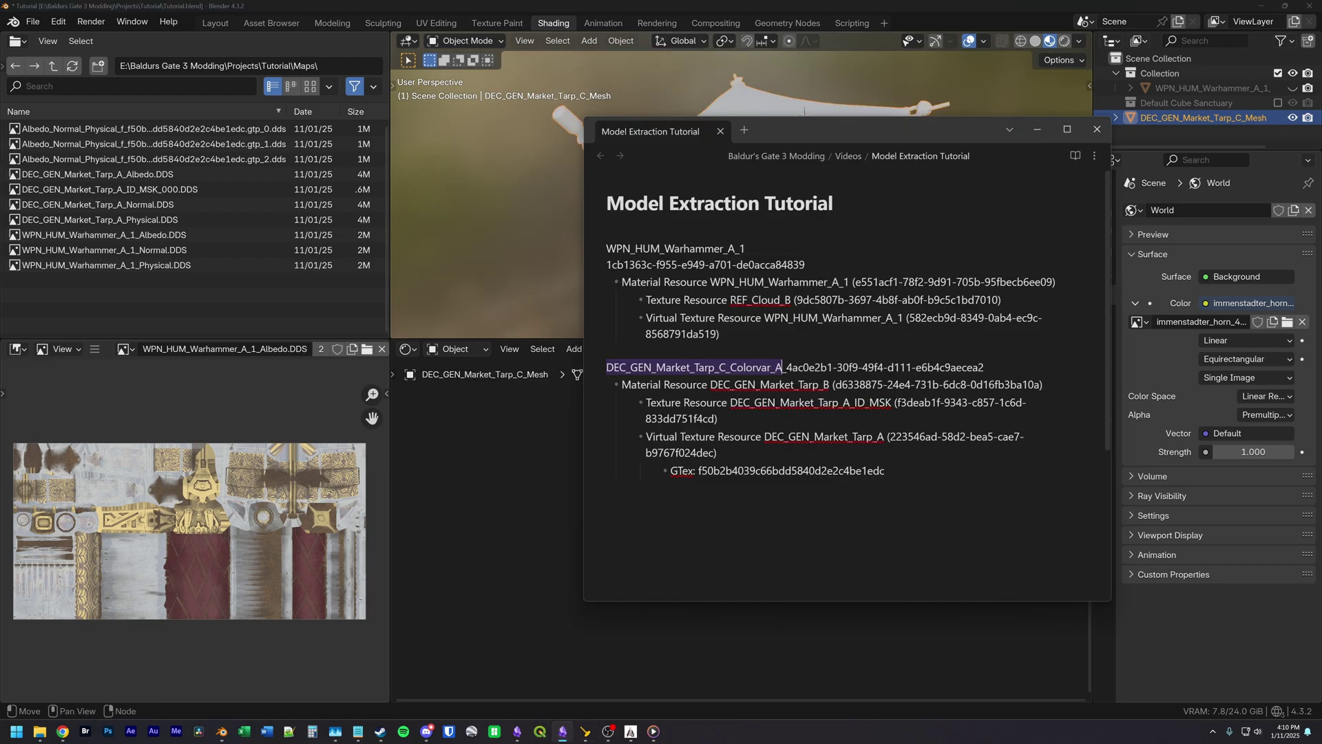
click(808, 385)
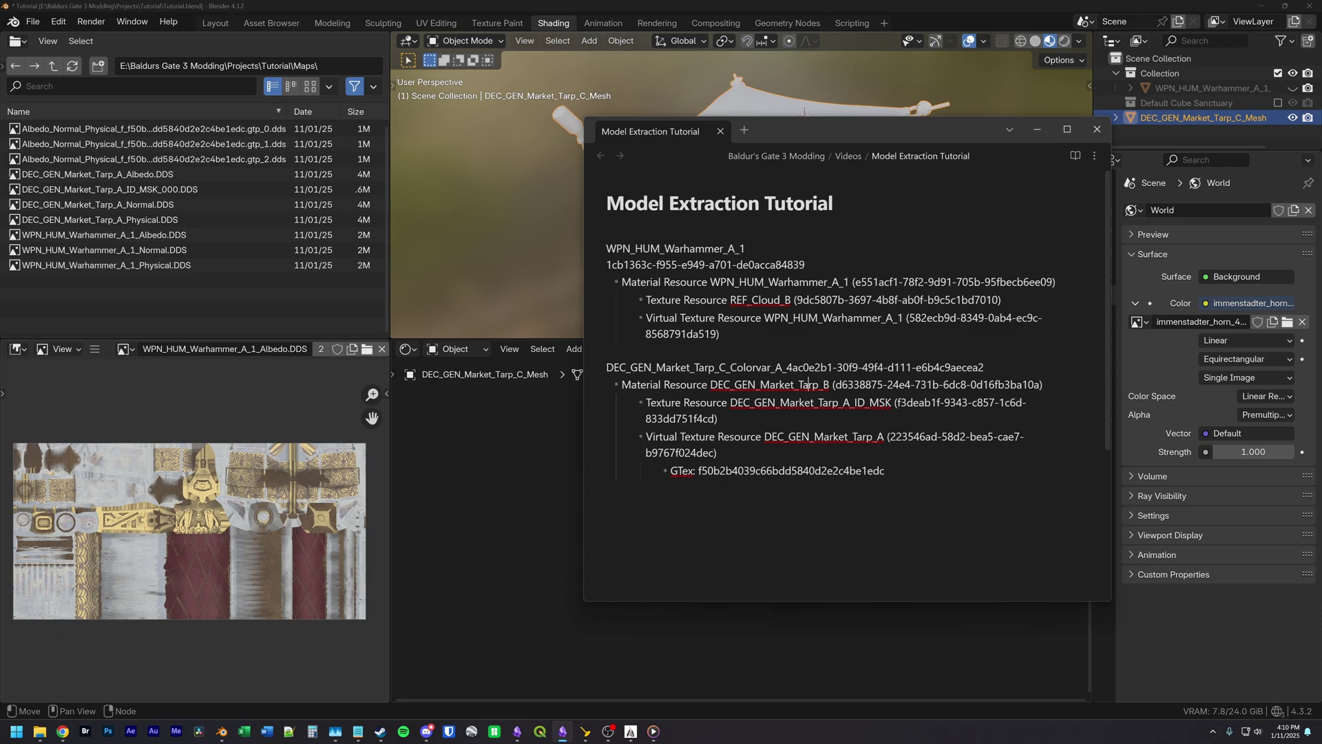
double_click(809, 384)
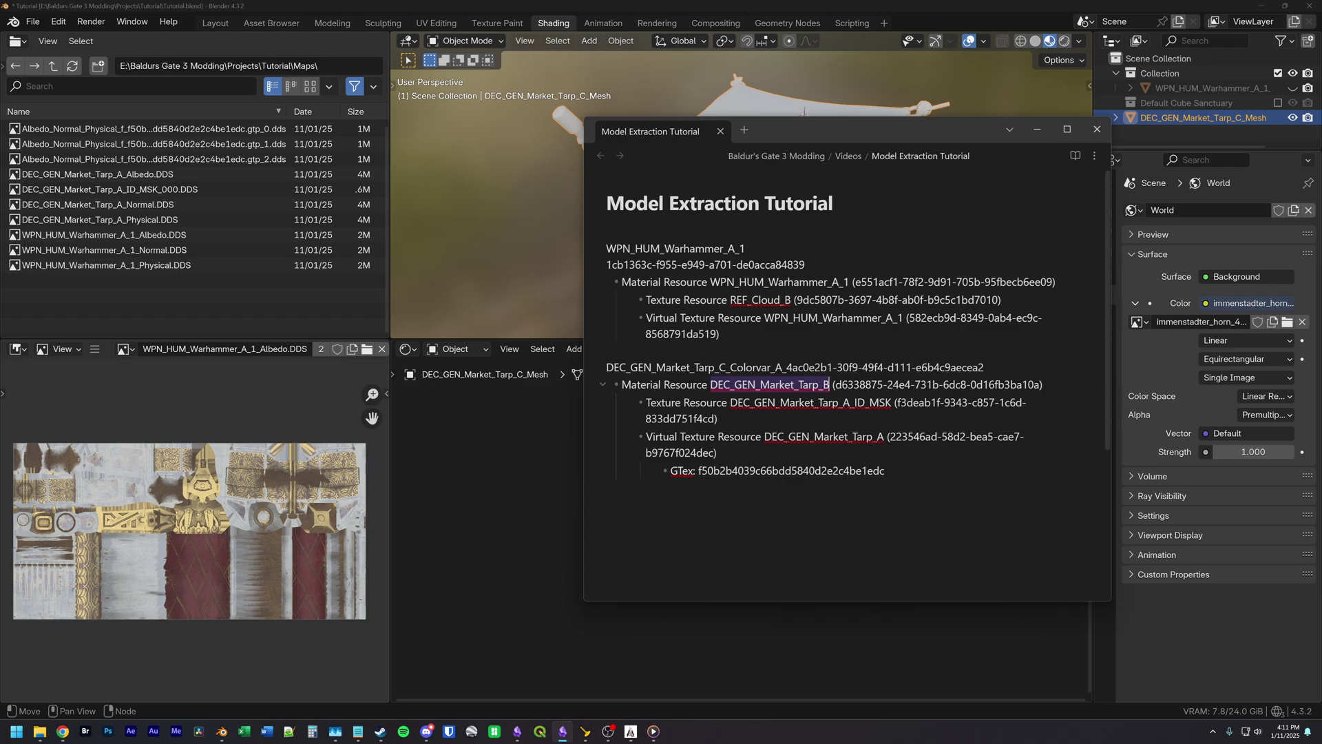
Step: Rename the tarp's new material to Market_Tarp_B, leaving the DEC_GEN_ prefix out of the copied name
click(534, 466)
double_click(820, 349)
key(ctrl+v)
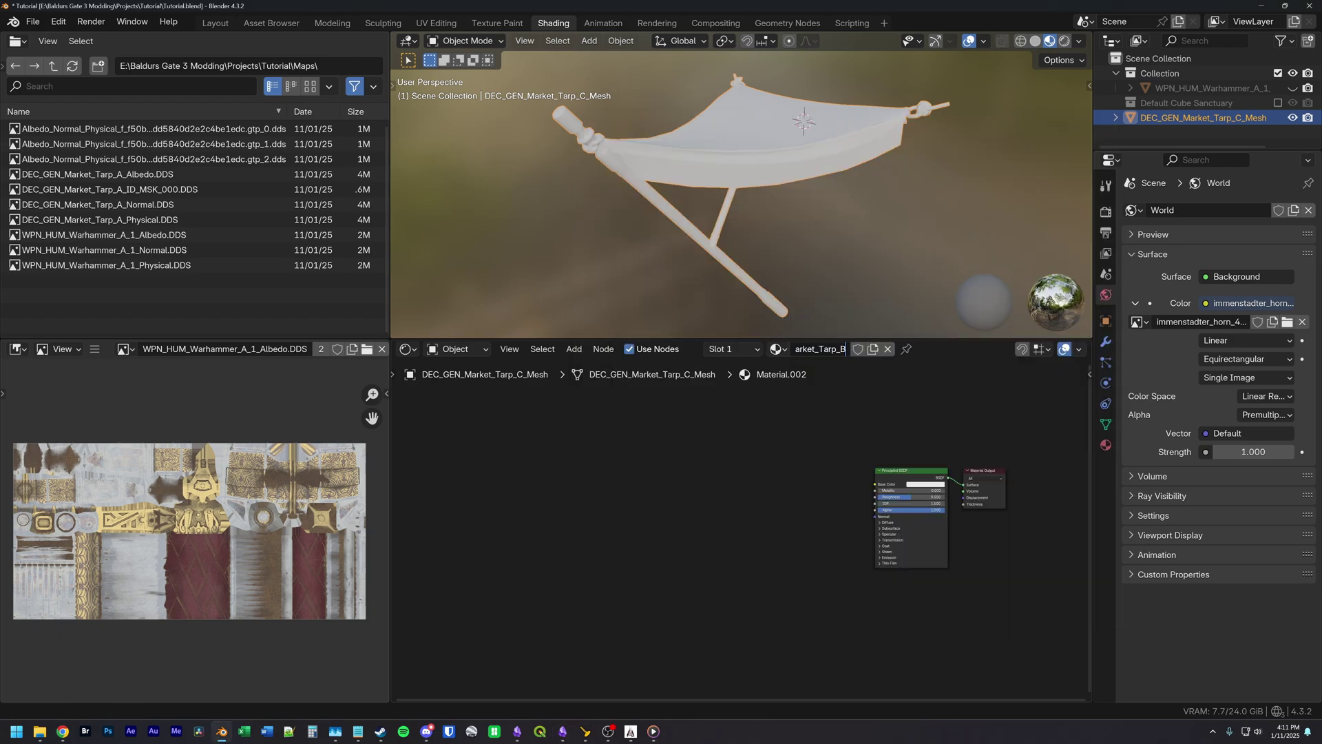
key(Left)
key(Left)
key(Left)
key(Left)
key(Left)
key(Left)
key(Left)
key(Left)
key(Left)
key(Left)
key(Left)
key(Left)
key(Left)
key(Return)
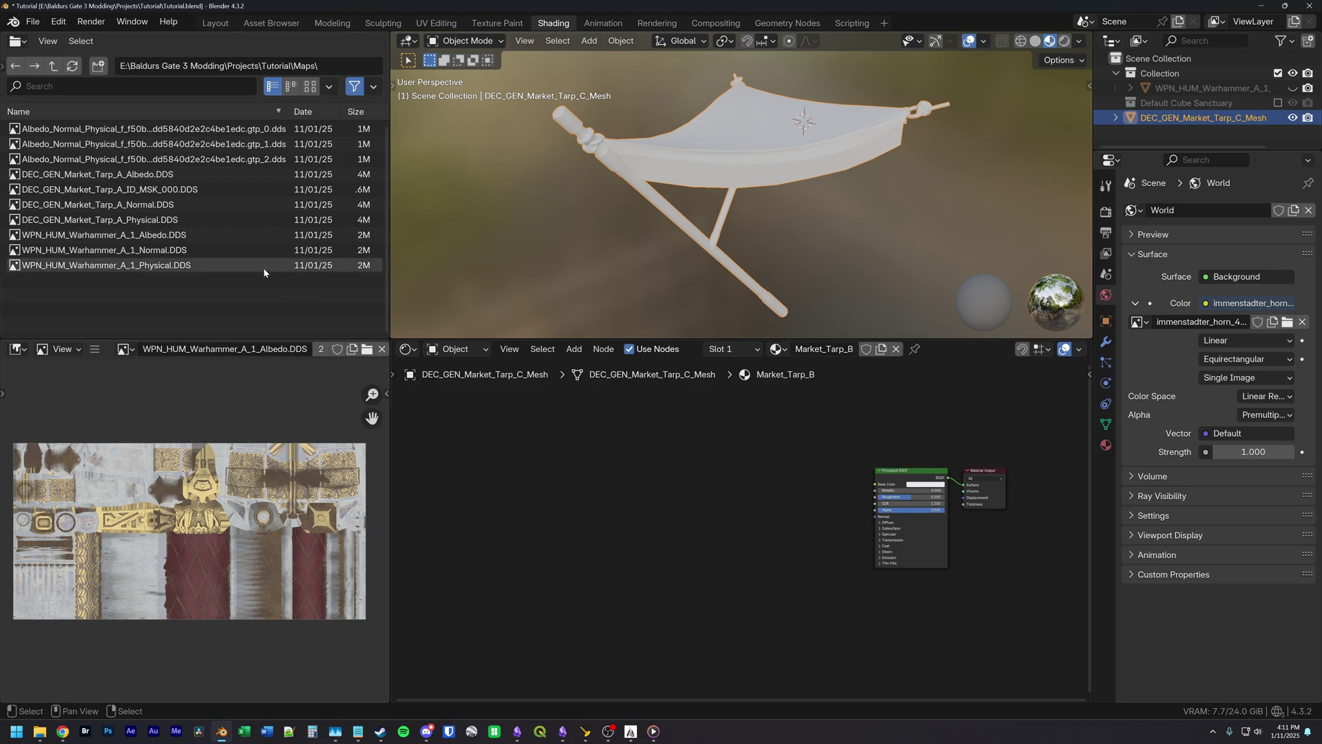
Step: Add the DEC_GEN_Market_Tarp_A Albedo, Physical and Normal textures with Albedo feeding Base Color, and preview the Albedo's alpha on the mesh
click(13, 174)
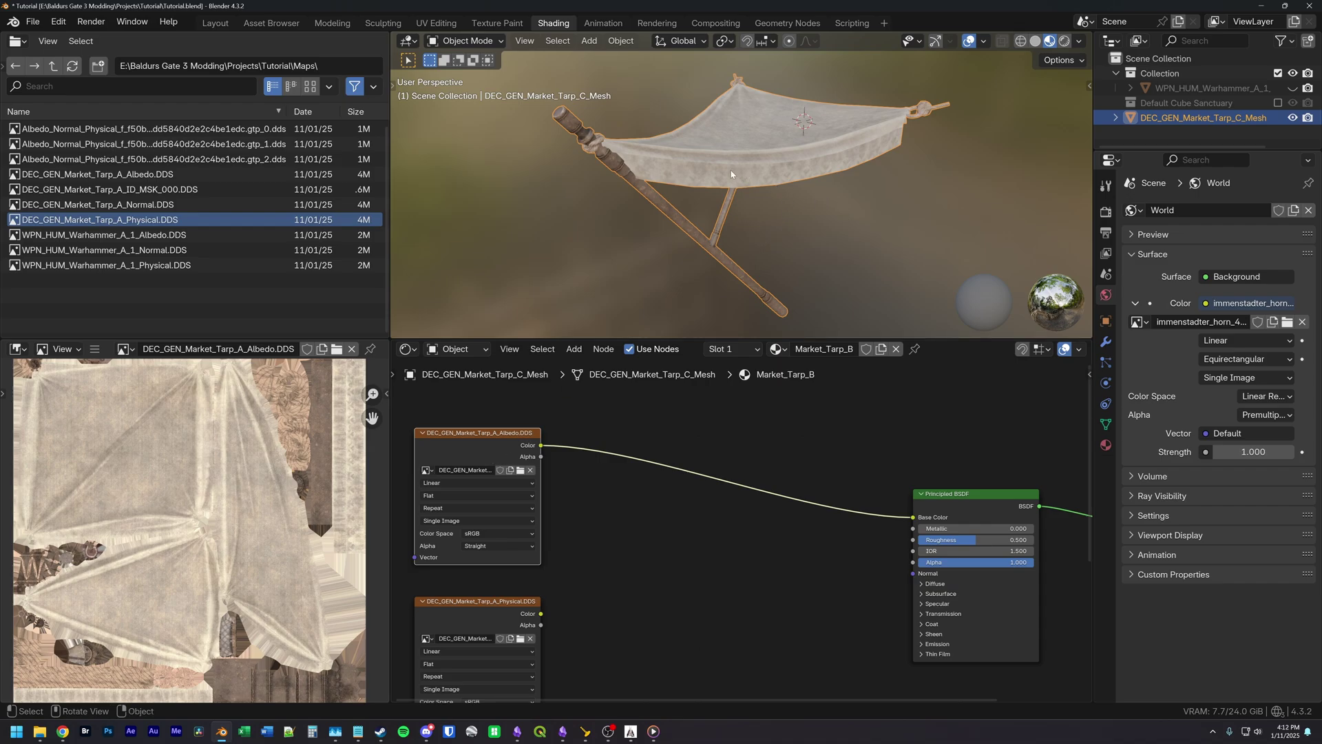
ctrl+shift+click(485, 450)
ctrl+shift+click(485, 450)
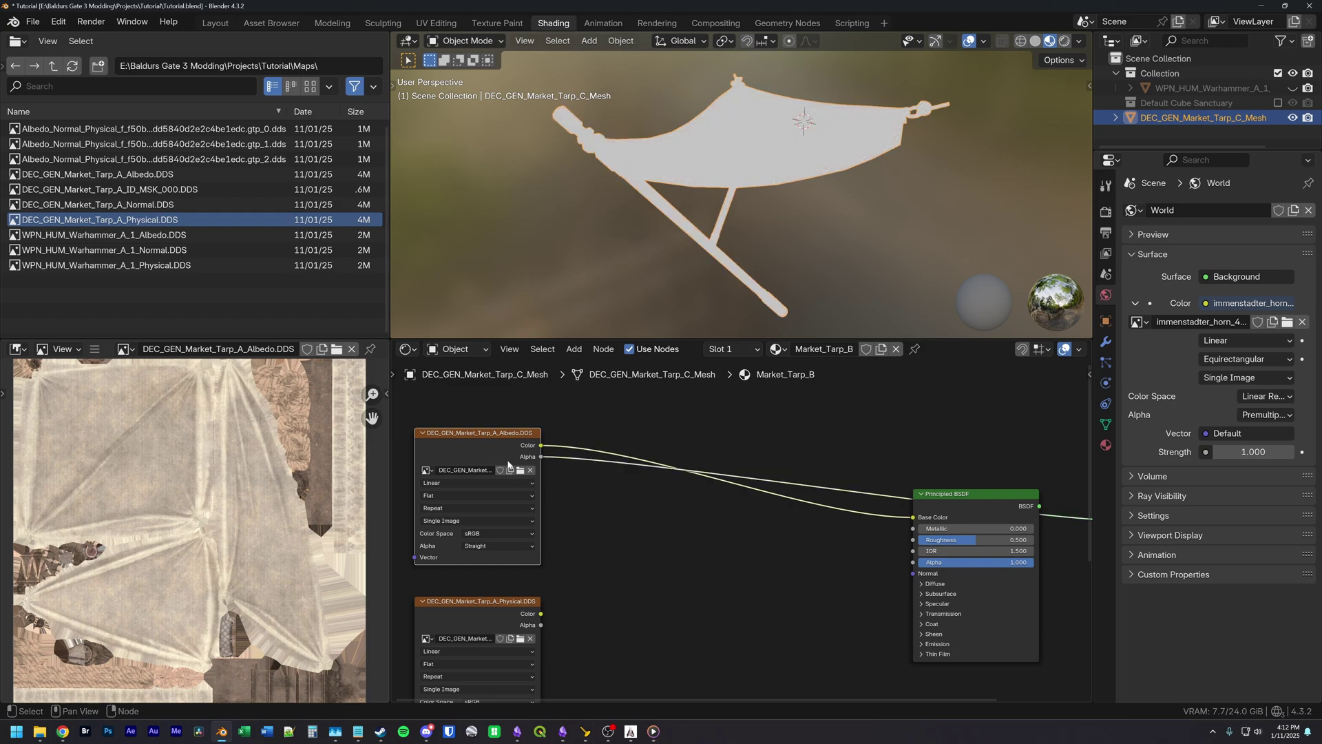
middle_drag(740, 229, 684, 185)
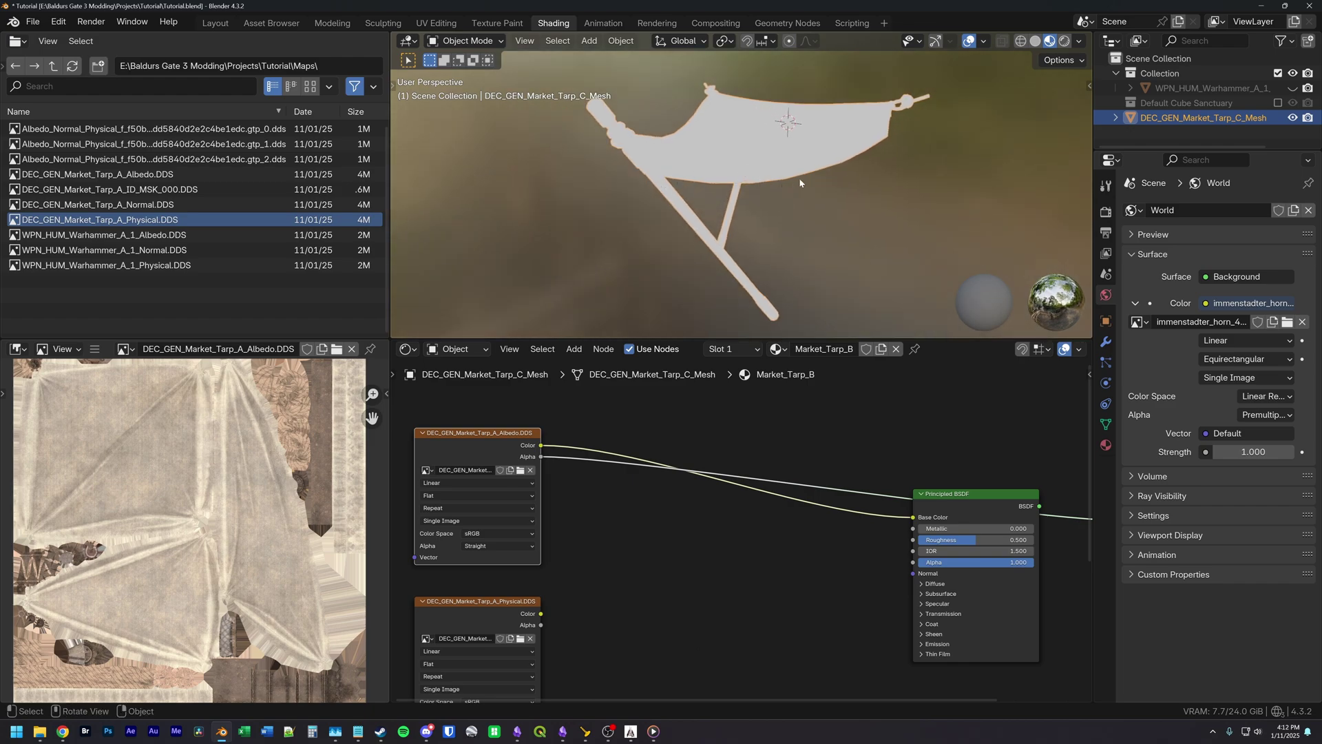
middle_drag(841, 196, 803, 186)
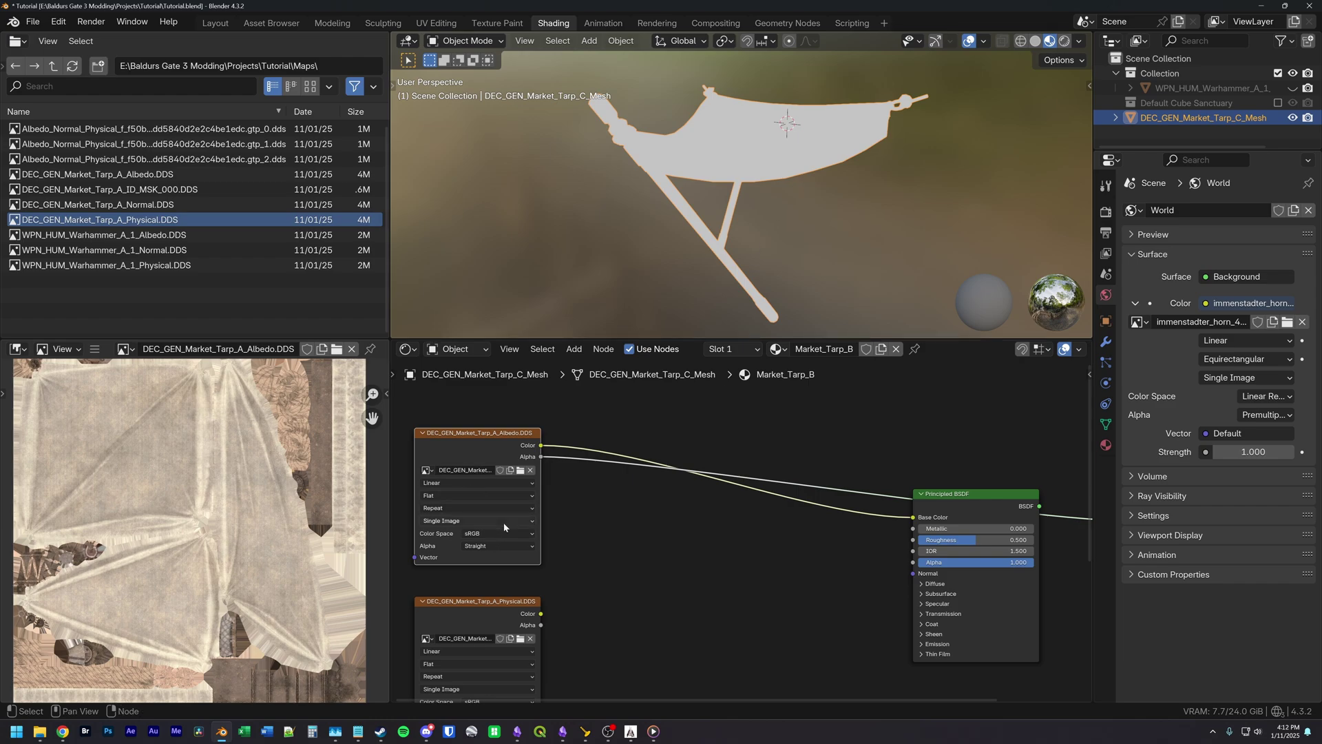
Step: Add the extracted Albedo_Normal_Physical gtp_0.dds texture above the Albedo node and preview its color on the tarp
middle_drag(626, 568, 660, 484)
middle_drag(660, 630, 676, 576)
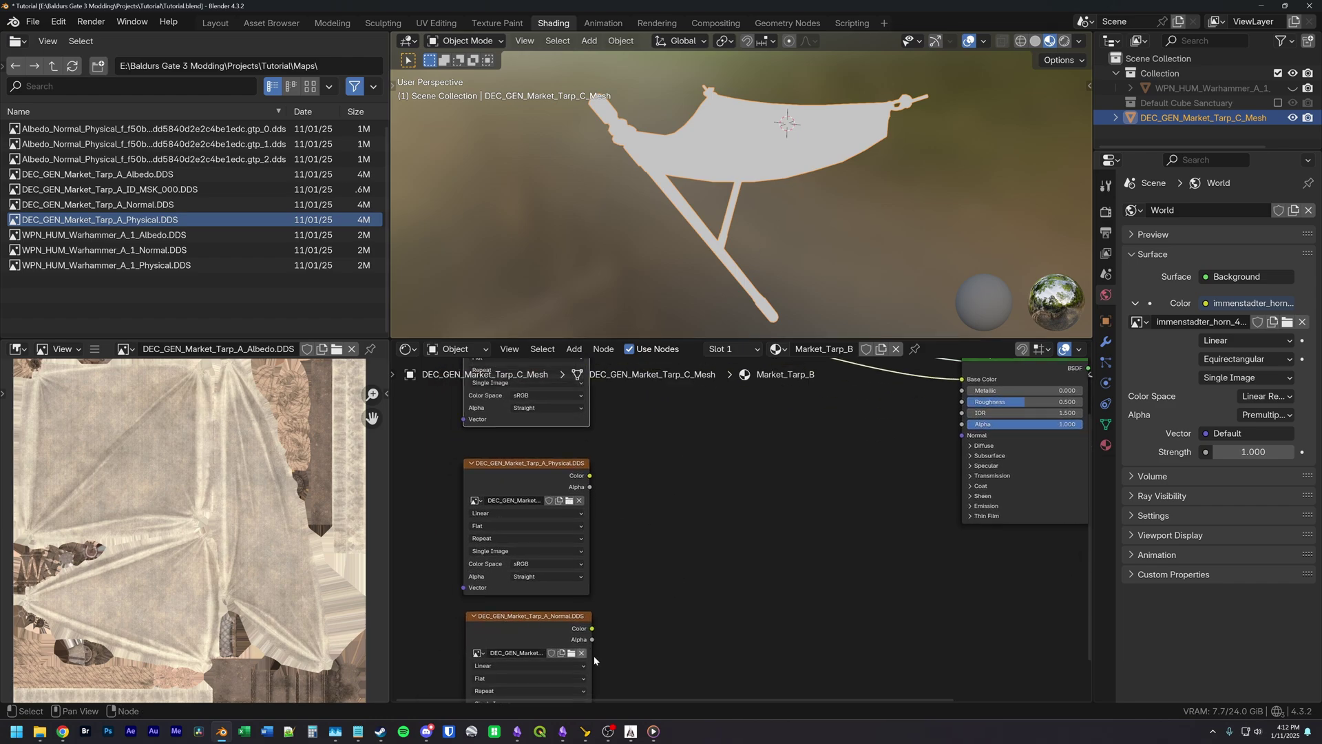
middle_drag(666, 494, 664, 632)
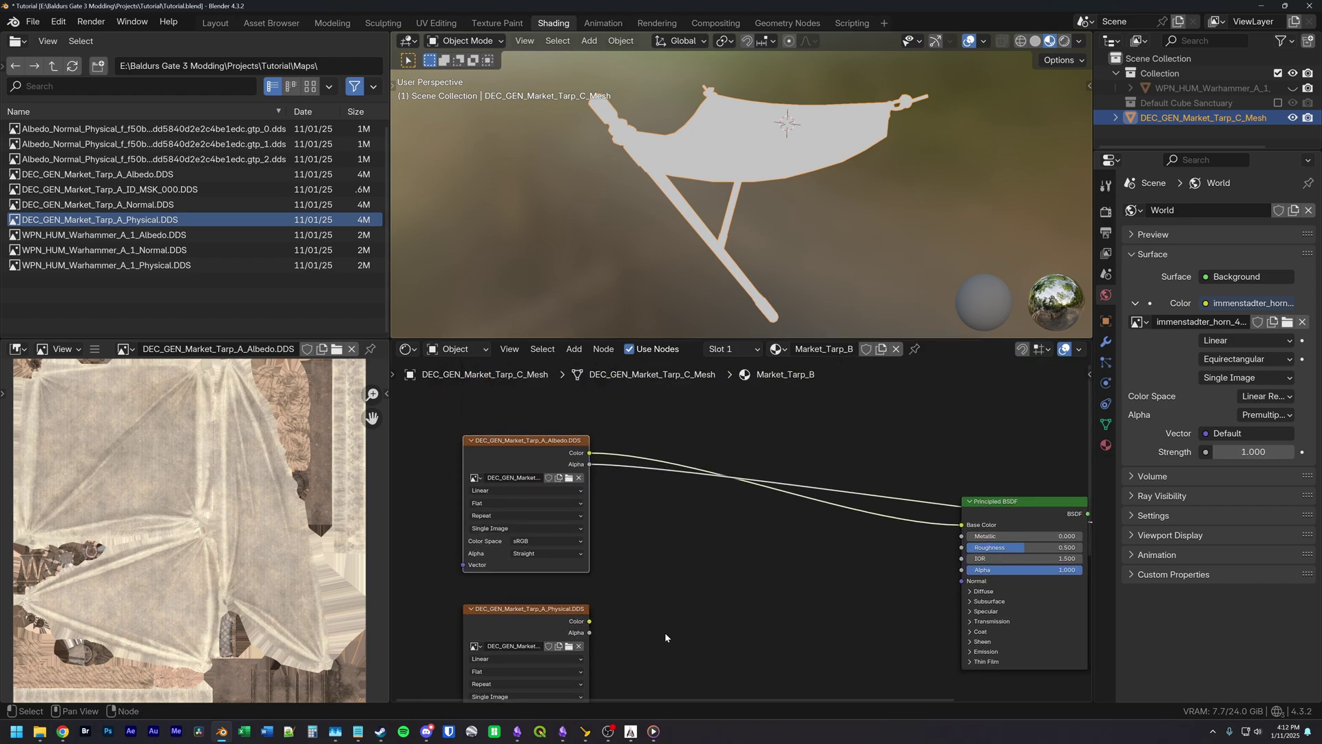
middle_drag(626, 445, 628, 533)
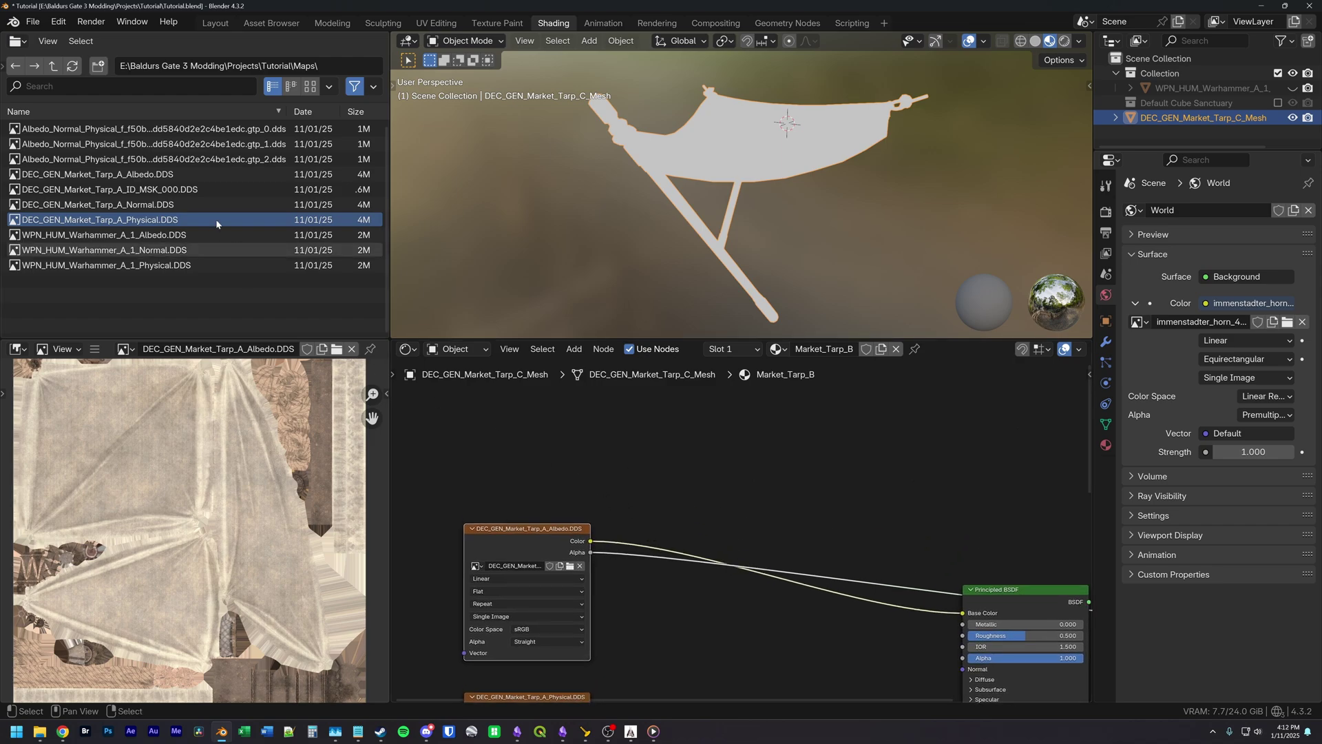
click(176, 131)
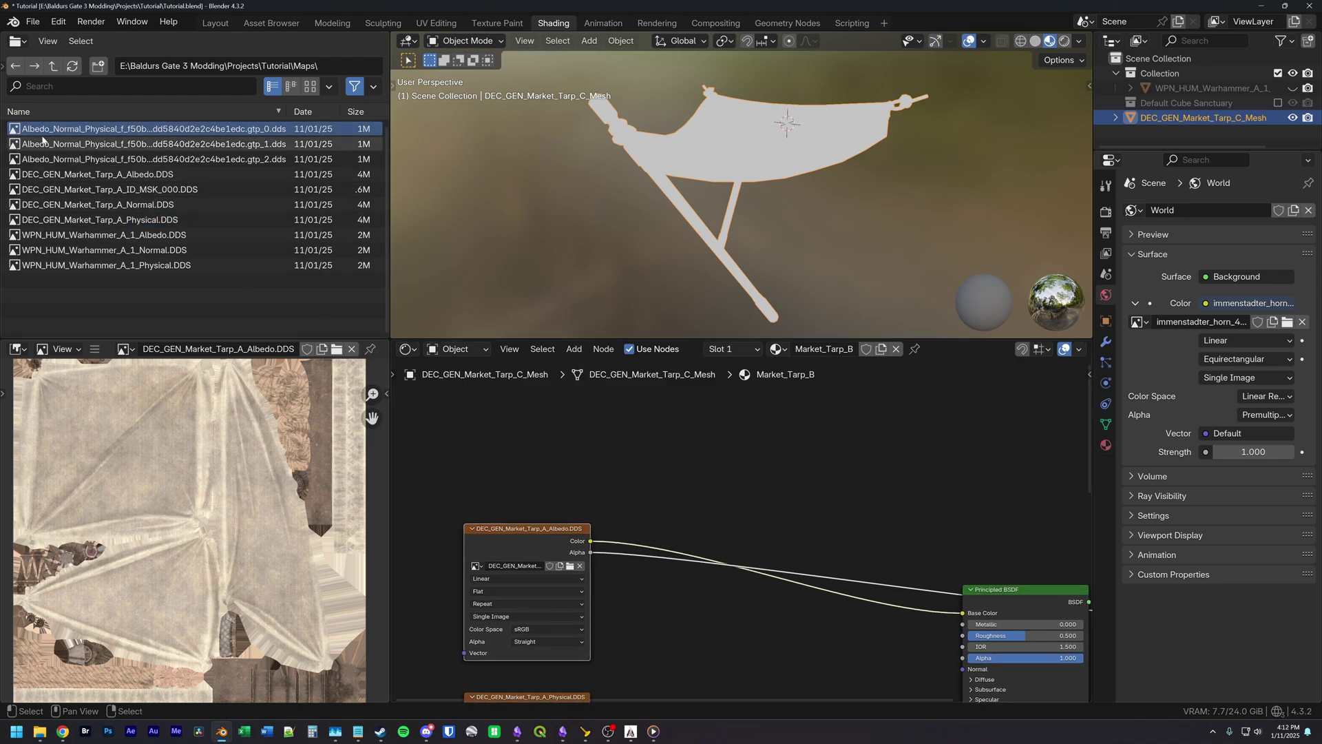
mouse_move(14, 131)
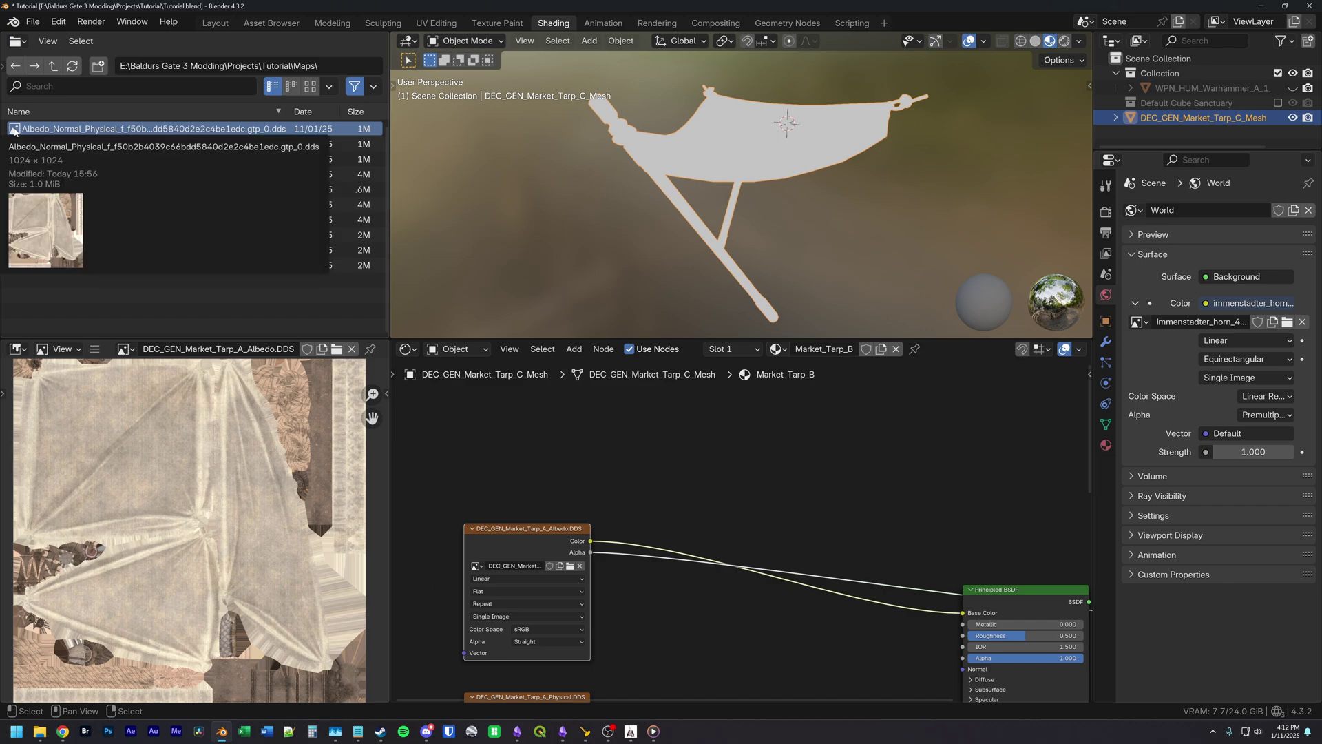
drag(14, 128, 543, 441)
middle_drag(543, 445, 555, 511)
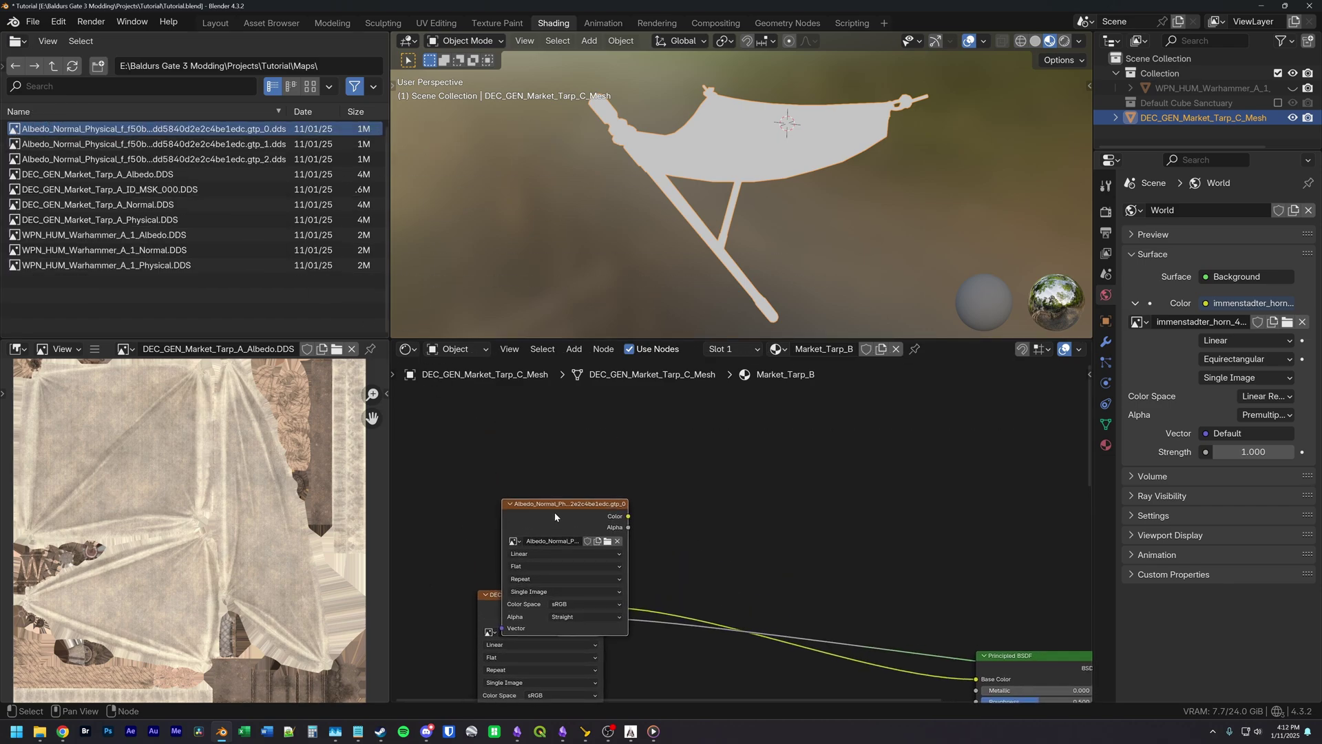
drag(555, 514, 537, 460)
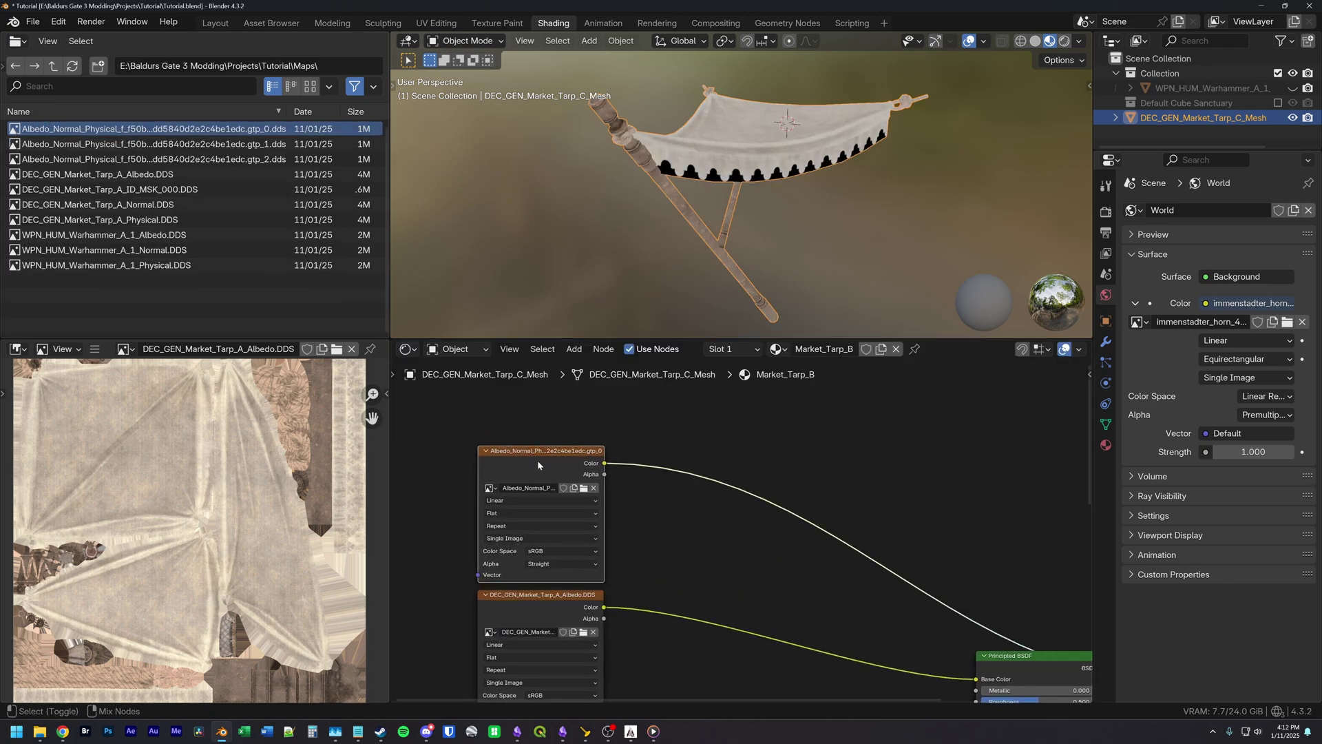
Step: Compare the DEC_GEN_Market_Tarp_A_Albedo and gtp_0 images, and preview the gtp_0 texture's alpha on the tarp mesh
click(575, 603)
click(573, 460)
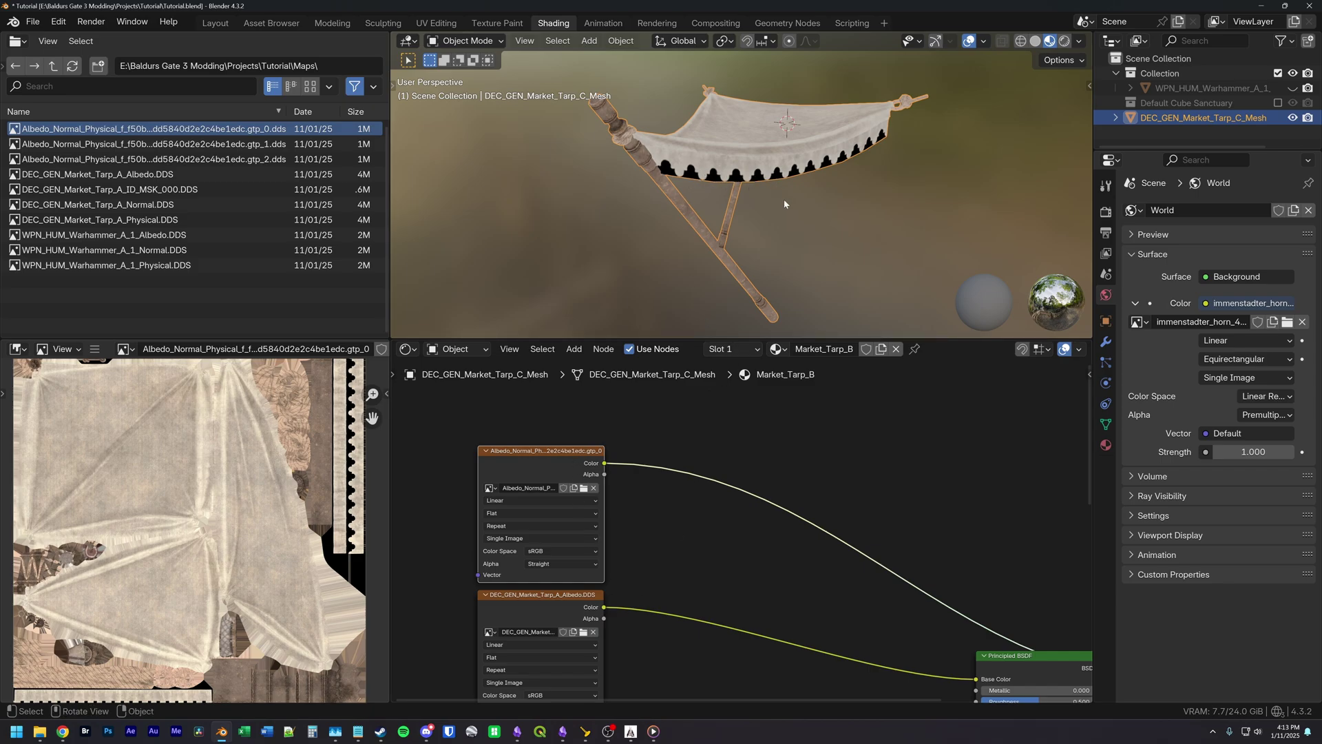
ctrl+shift+click(558, 464)
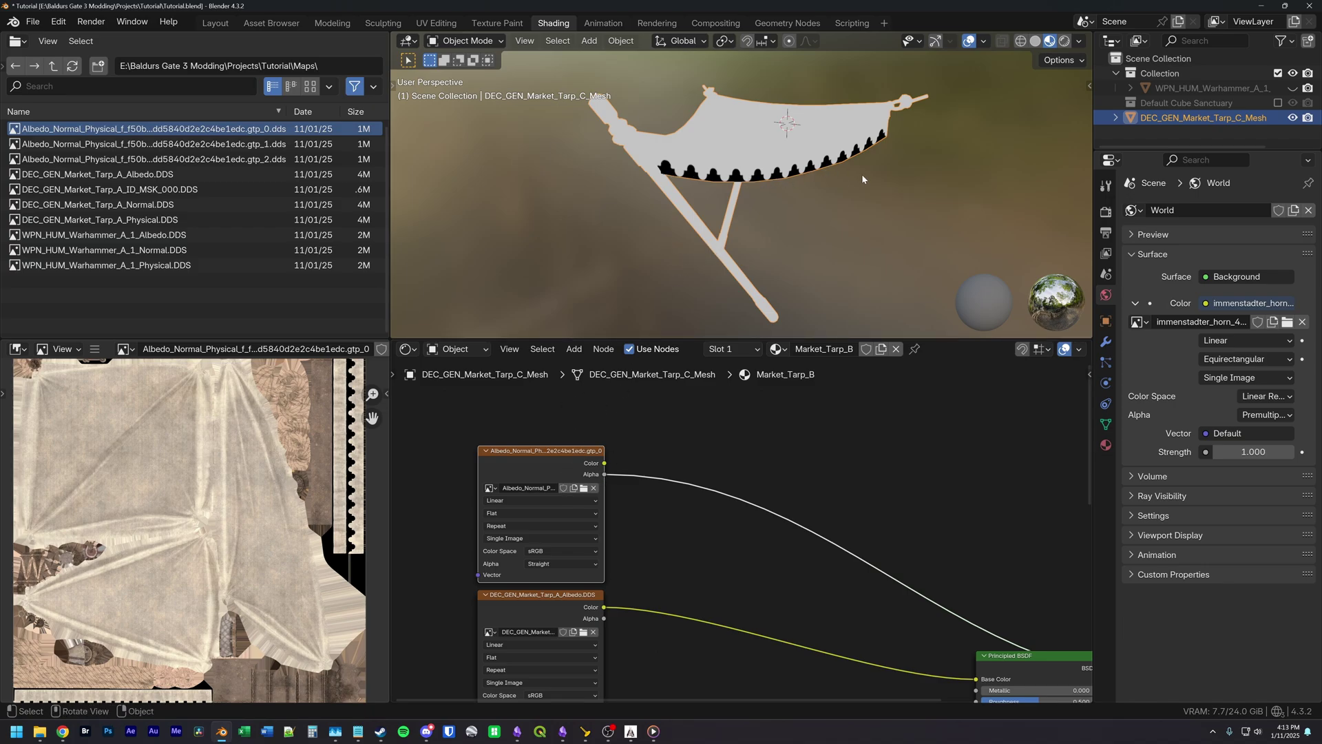
mouse_move(742, 210)
middle_down()
mouse_move(723, 207)
mouse_move(747, 206)
middle_up()
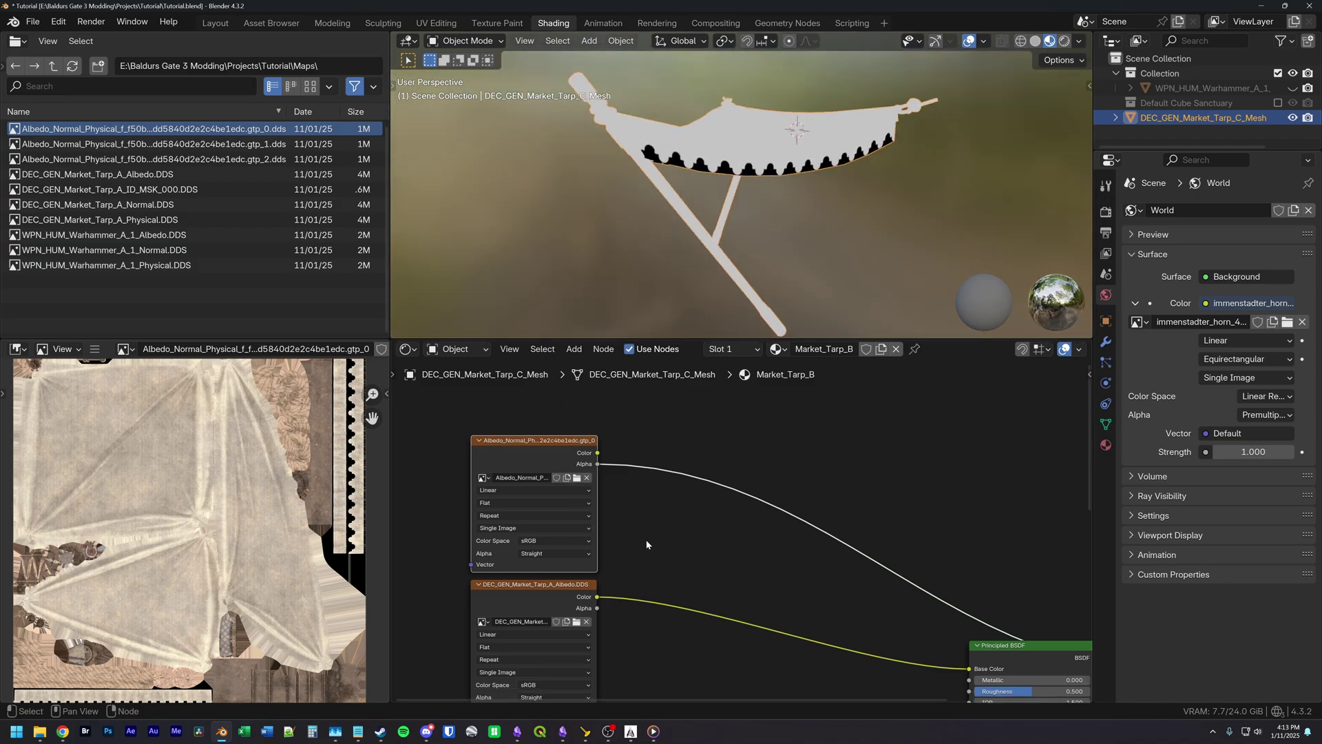
Step: Connect the gtp_0 texture's color and alpha to the Principled BSDF's Base Color and Alpha, with the shader feeding the material's surface output
scroll(646, 540, down, 2)
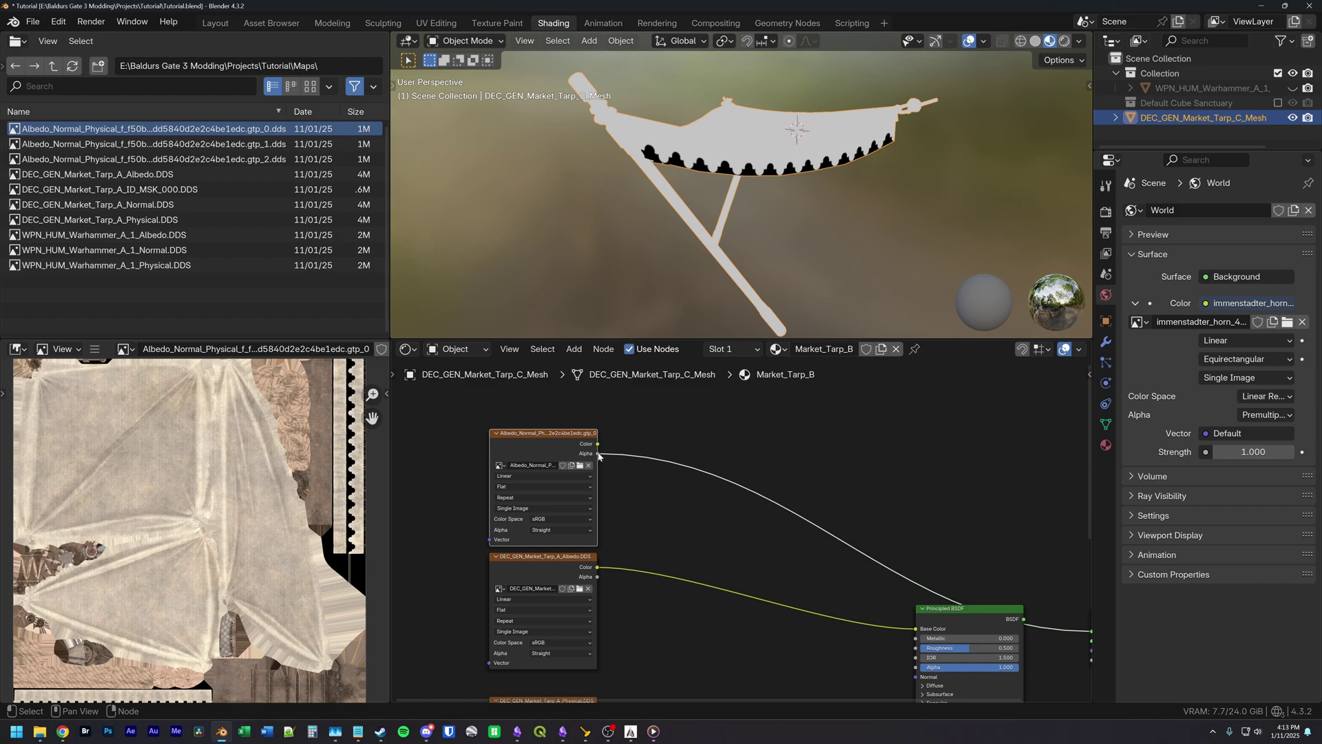
drag(597, 443, 915, 656)
middle_drag(793, 595, 733, 569)
drag(918, 576, 918, 576)
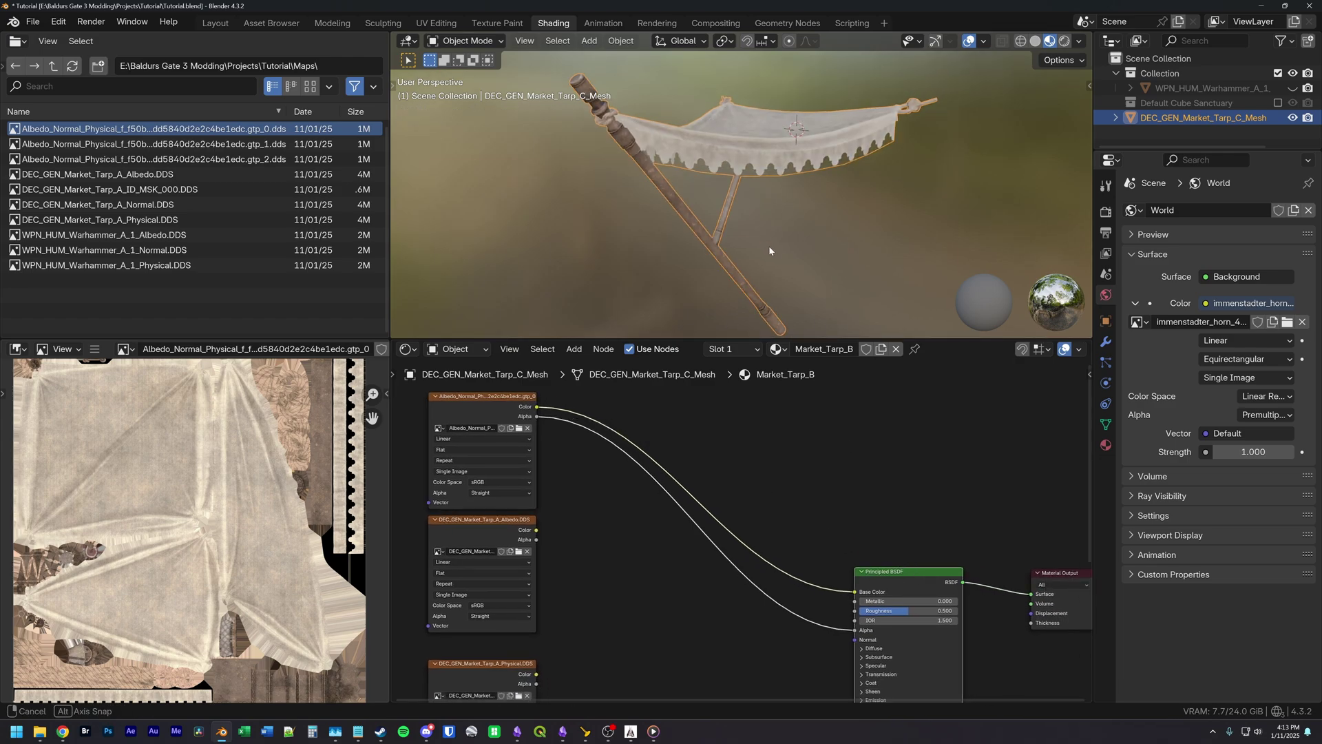
Step: Try DEC_GEN_Market_Tarp_A_Albedo as the Base Color for comparison, and delete that texture node
click(498, 527)
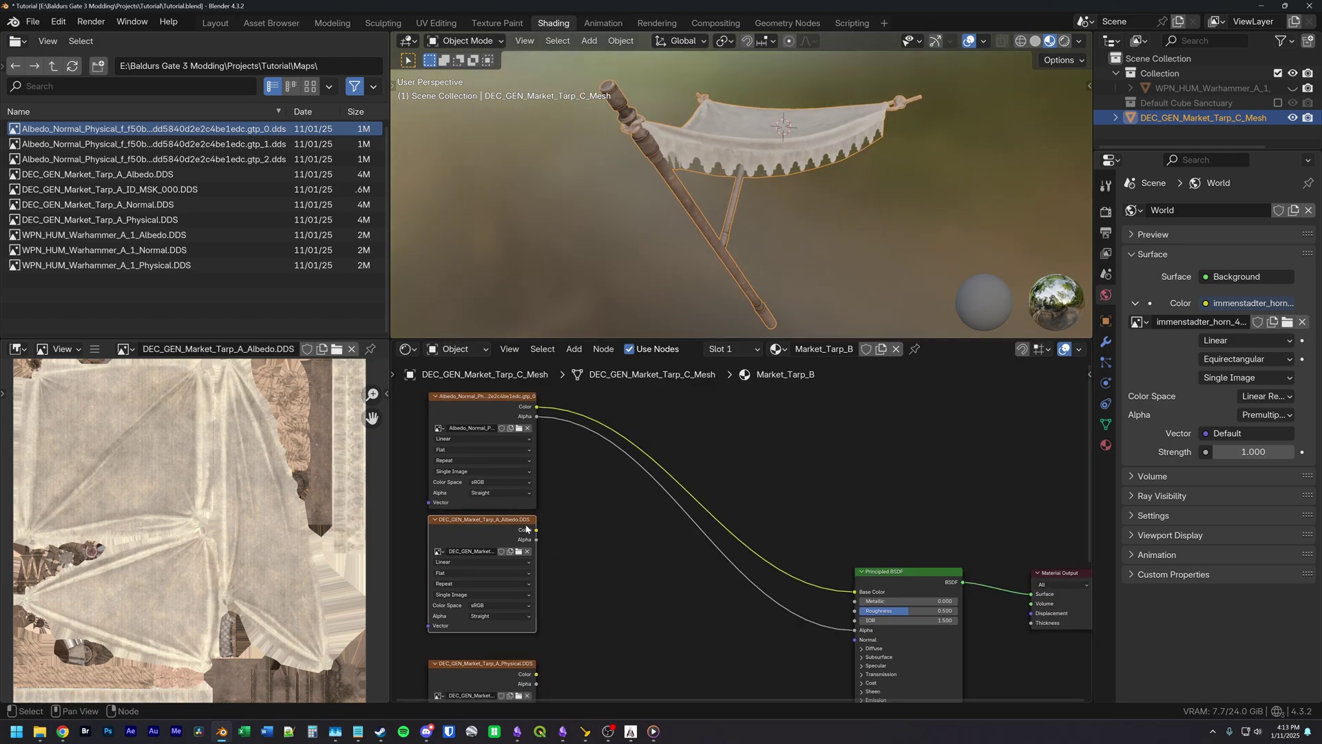
drag(537, 530, 857, 593)
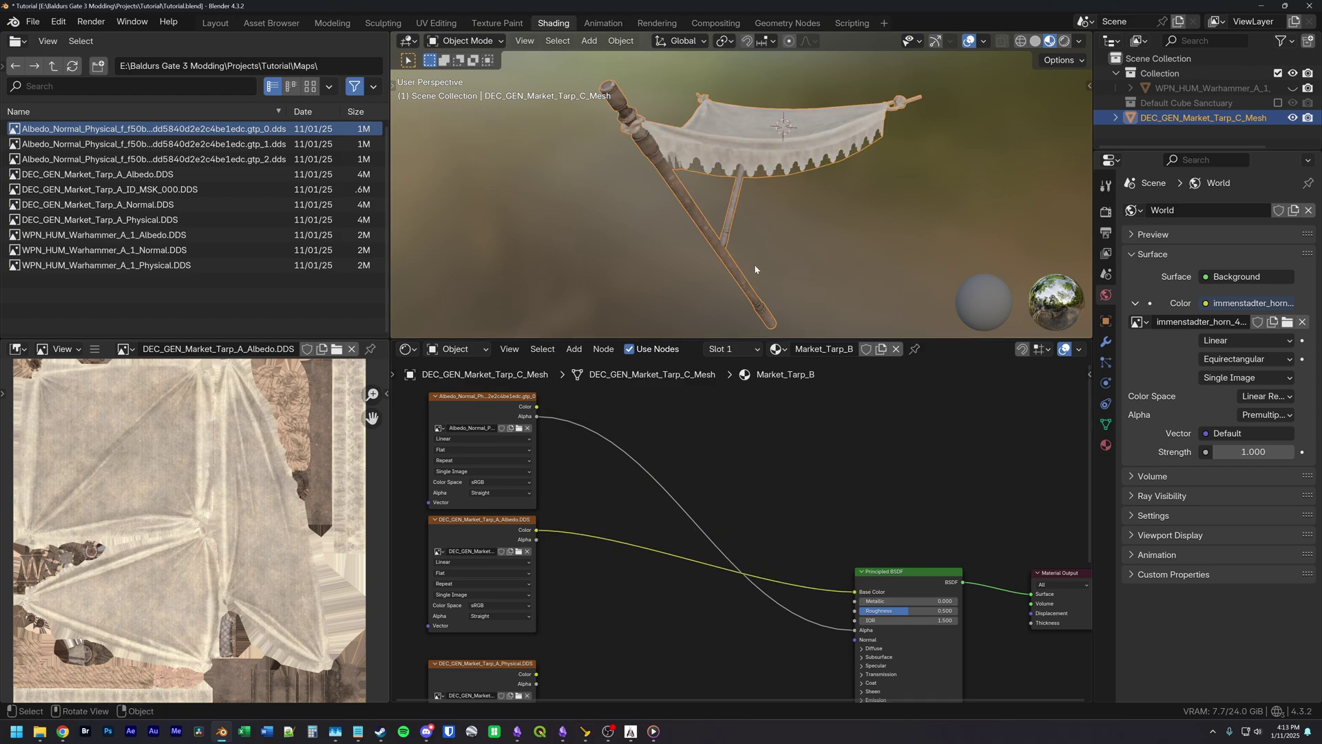
click(477, 529)
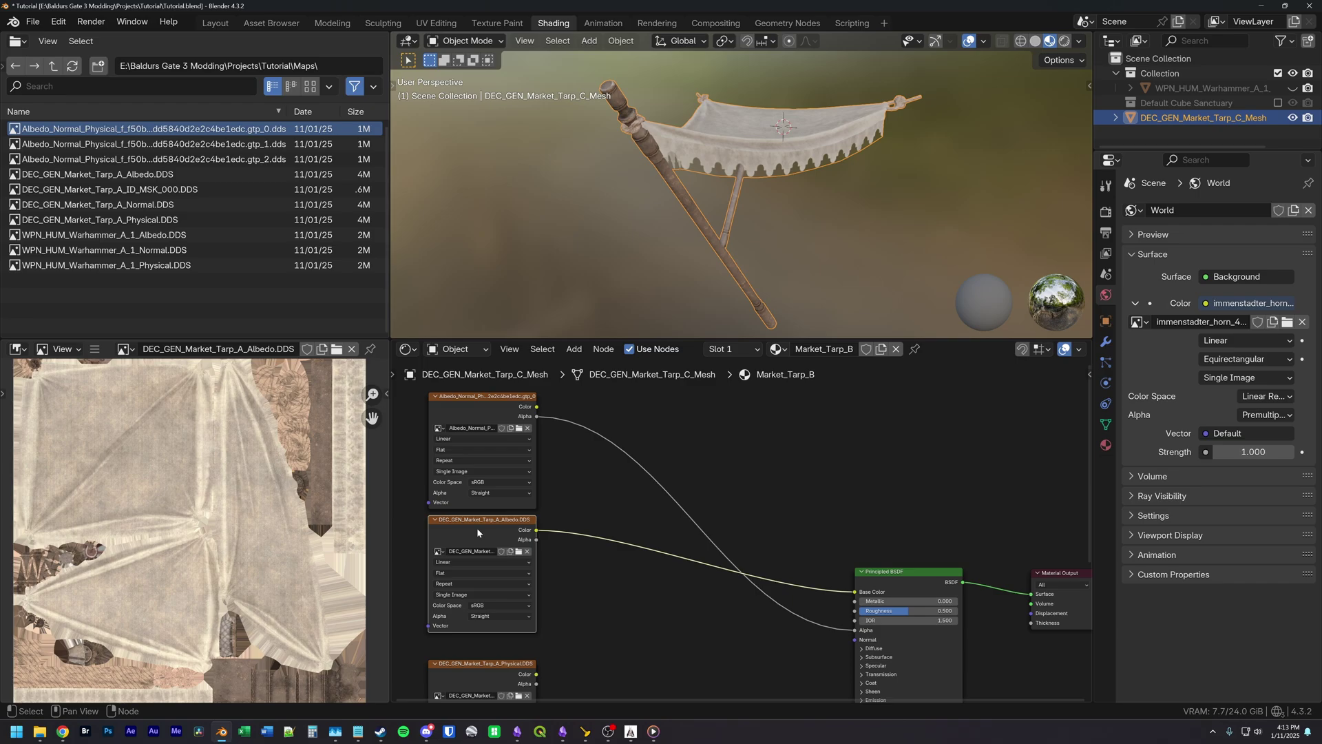
key(Delete)
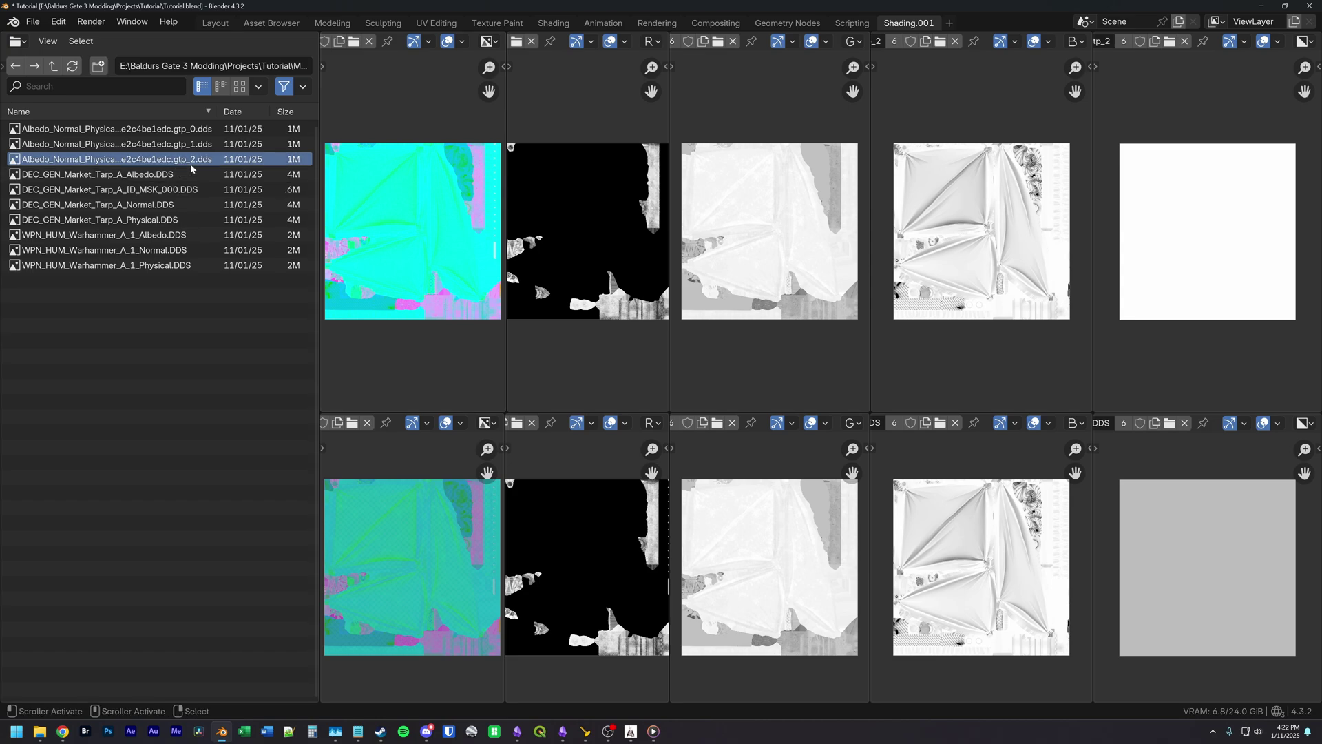
Step: Add a Separate Color node fed by the color output of the Albedo_Normal_Physical gtp_2 texture
mouse_move(186, 166)
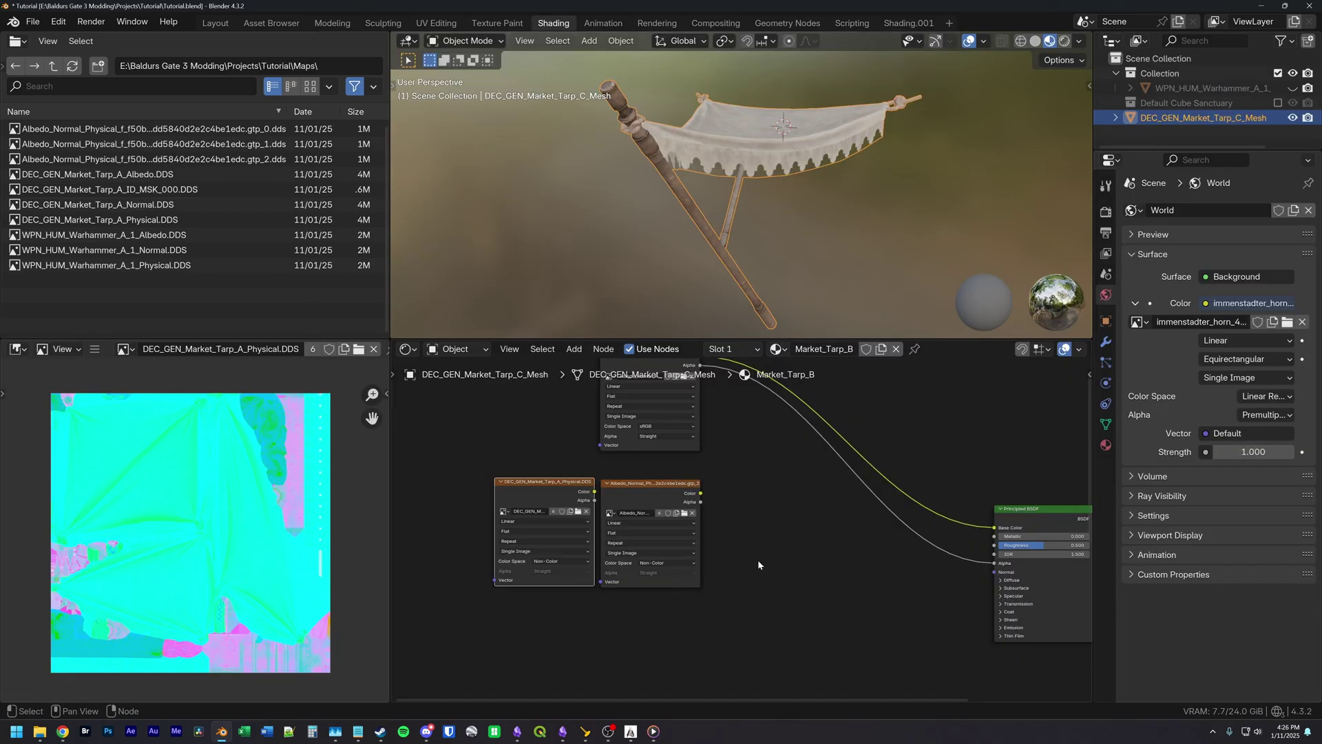
click(637, 495)
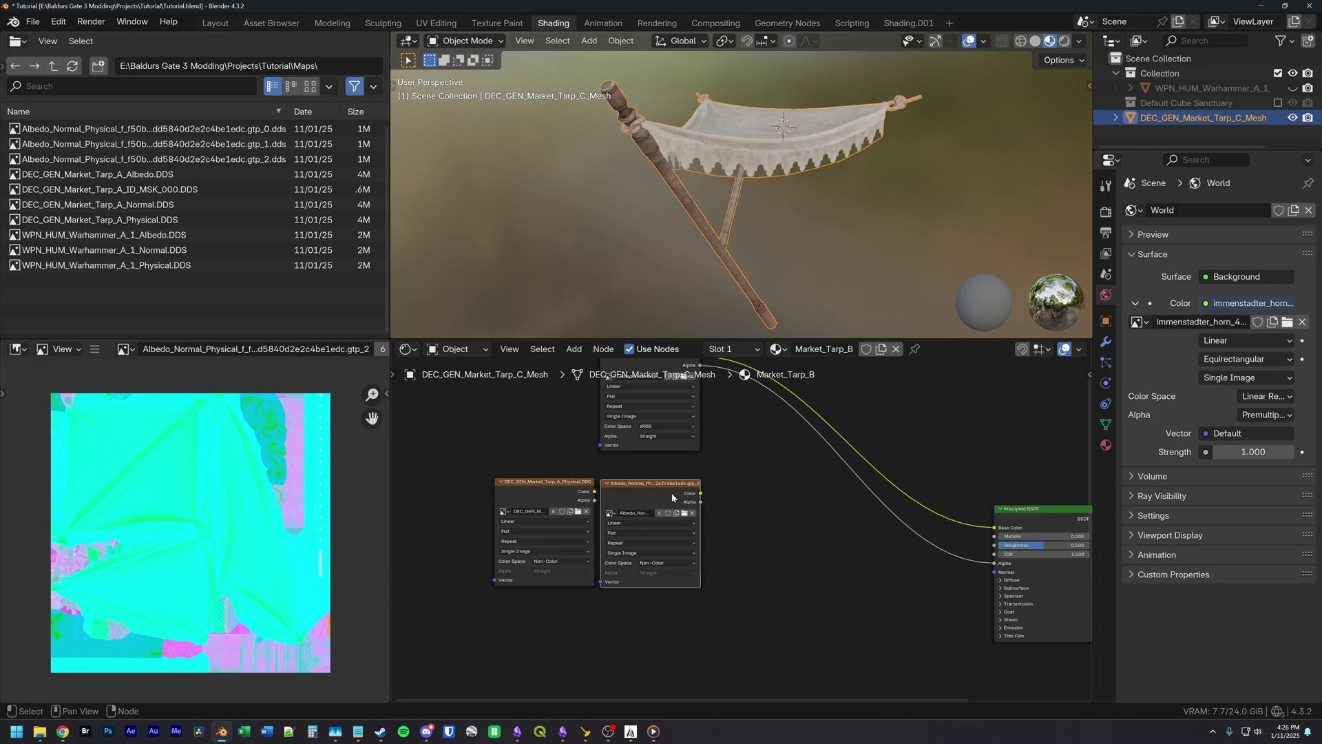
drag(702, 494, 861, 508)
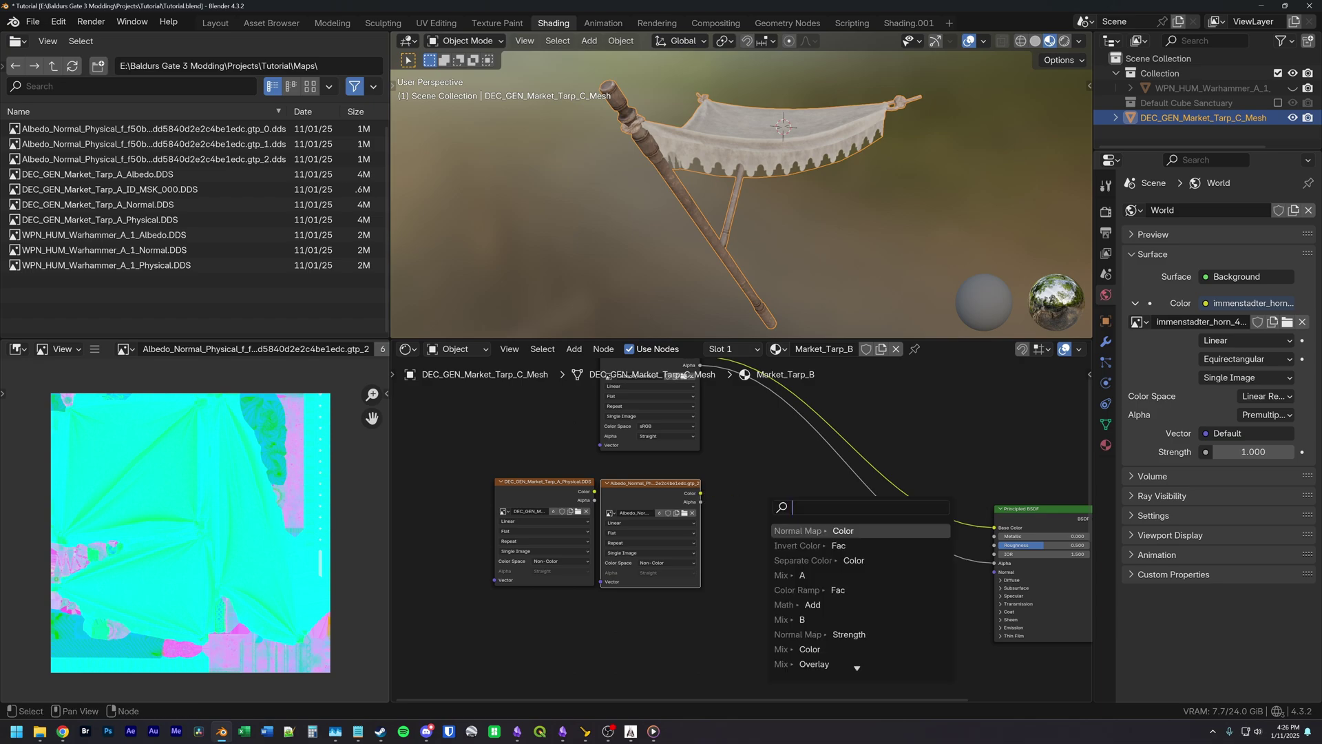
text(sep)
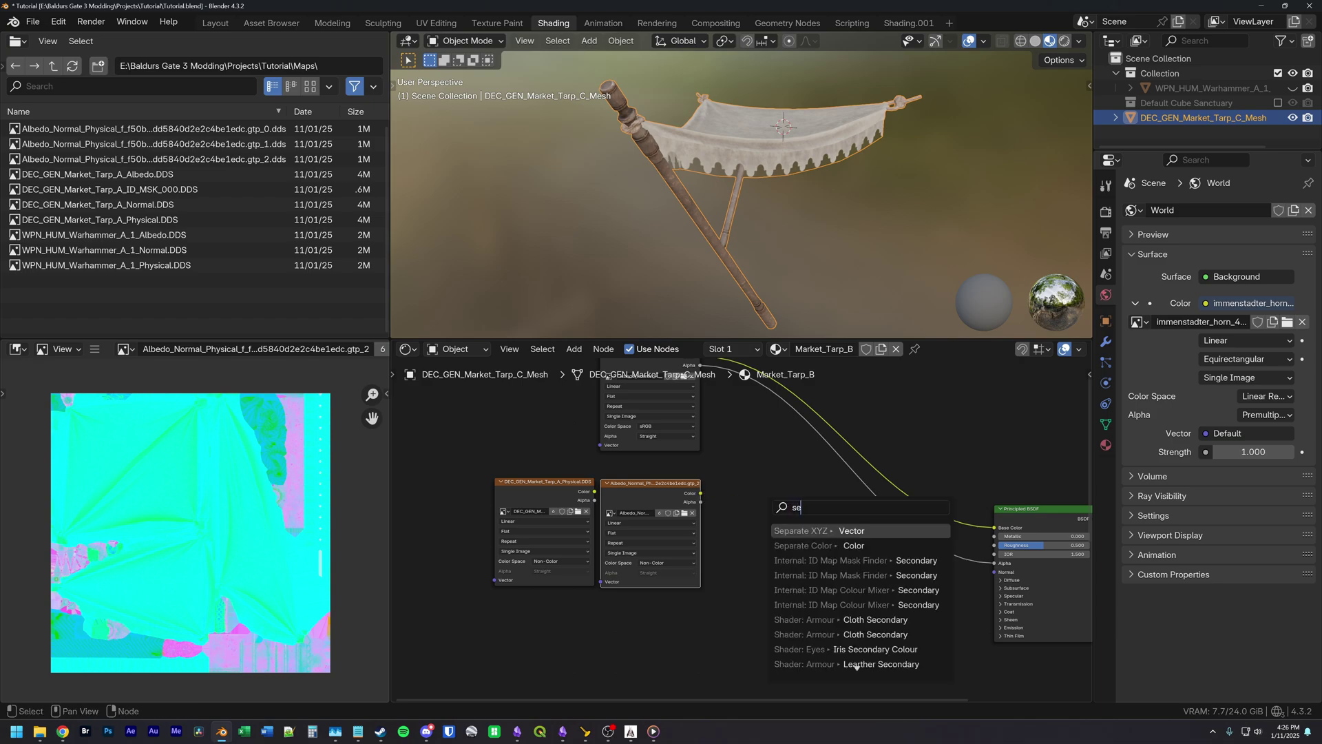
key(Return)
click(645, 518)
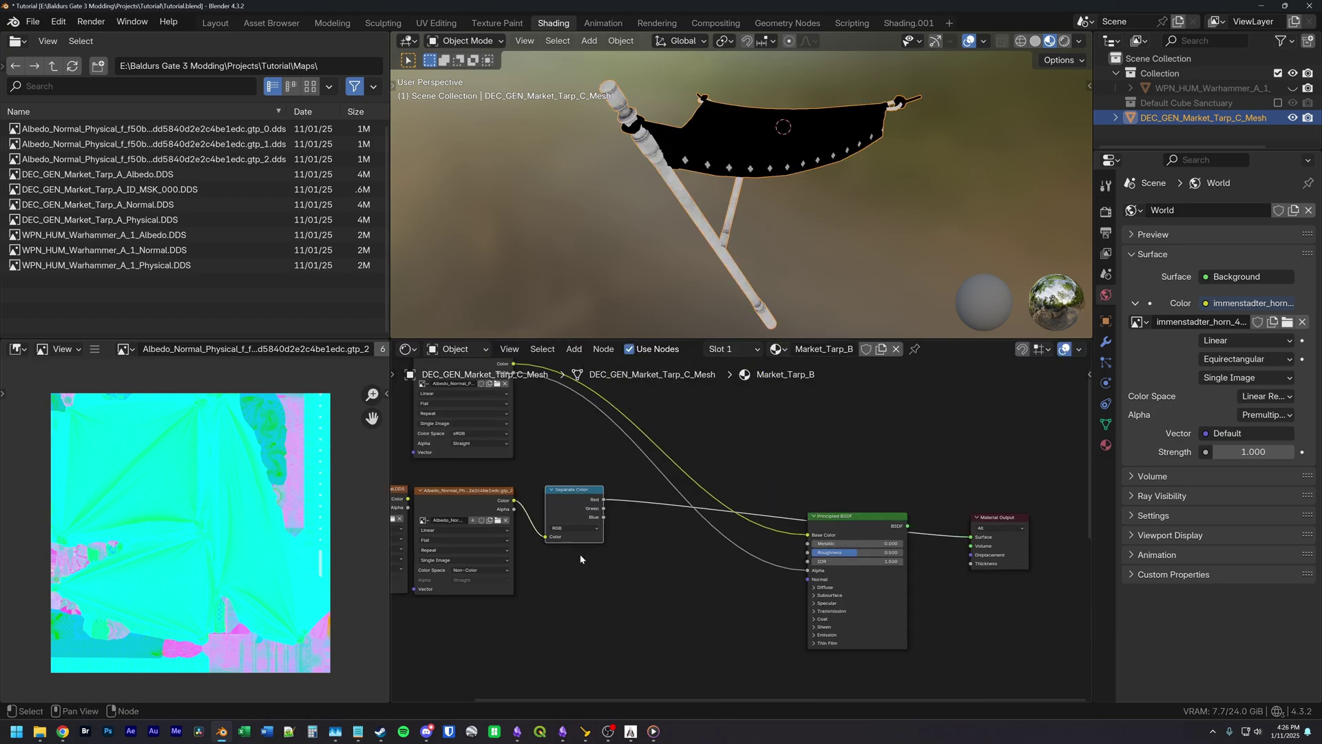
Step: Connect the gtp_2 texture's separated Red to Metallic and Green to Roughness, previewing the individual channels on the tarp
drag(603, 499, 806, 544)
ctrl+shift+click(598, 492)
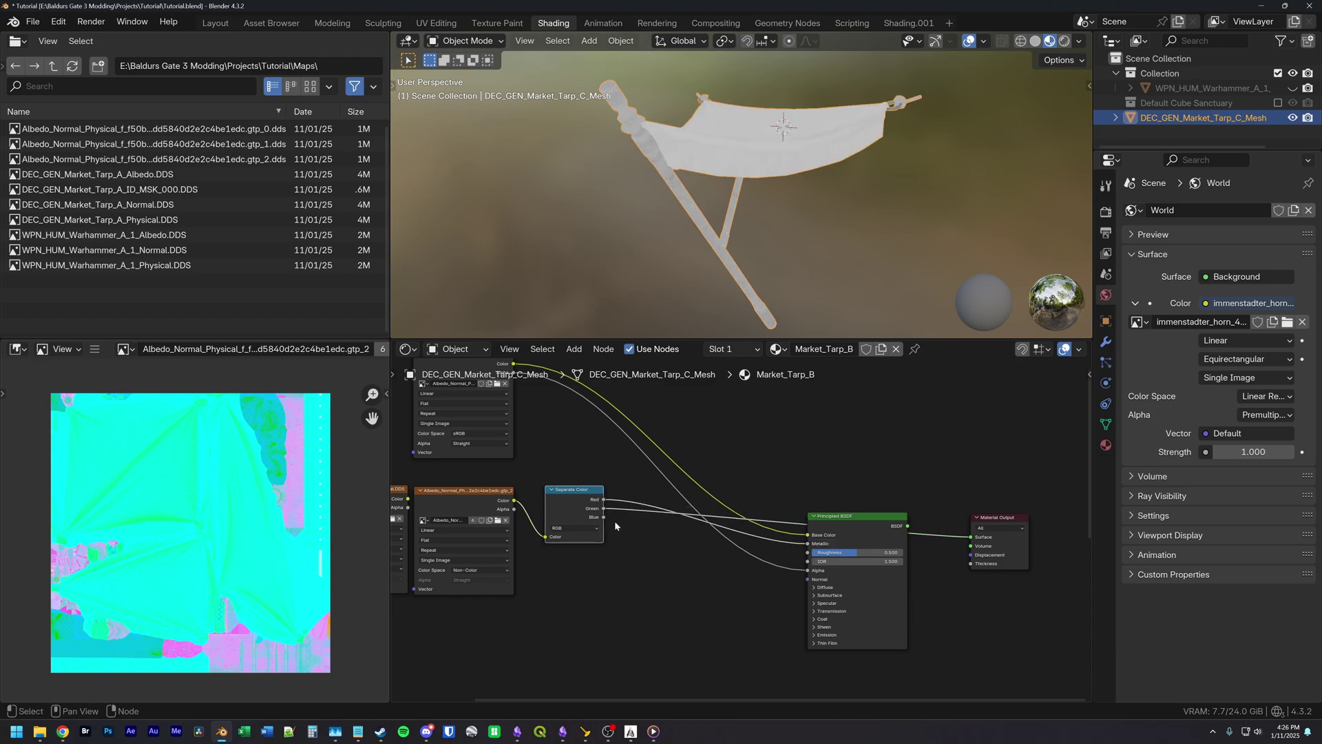
drag(603, 509, 807, 552)
ctrl+shift+click(555, 507)
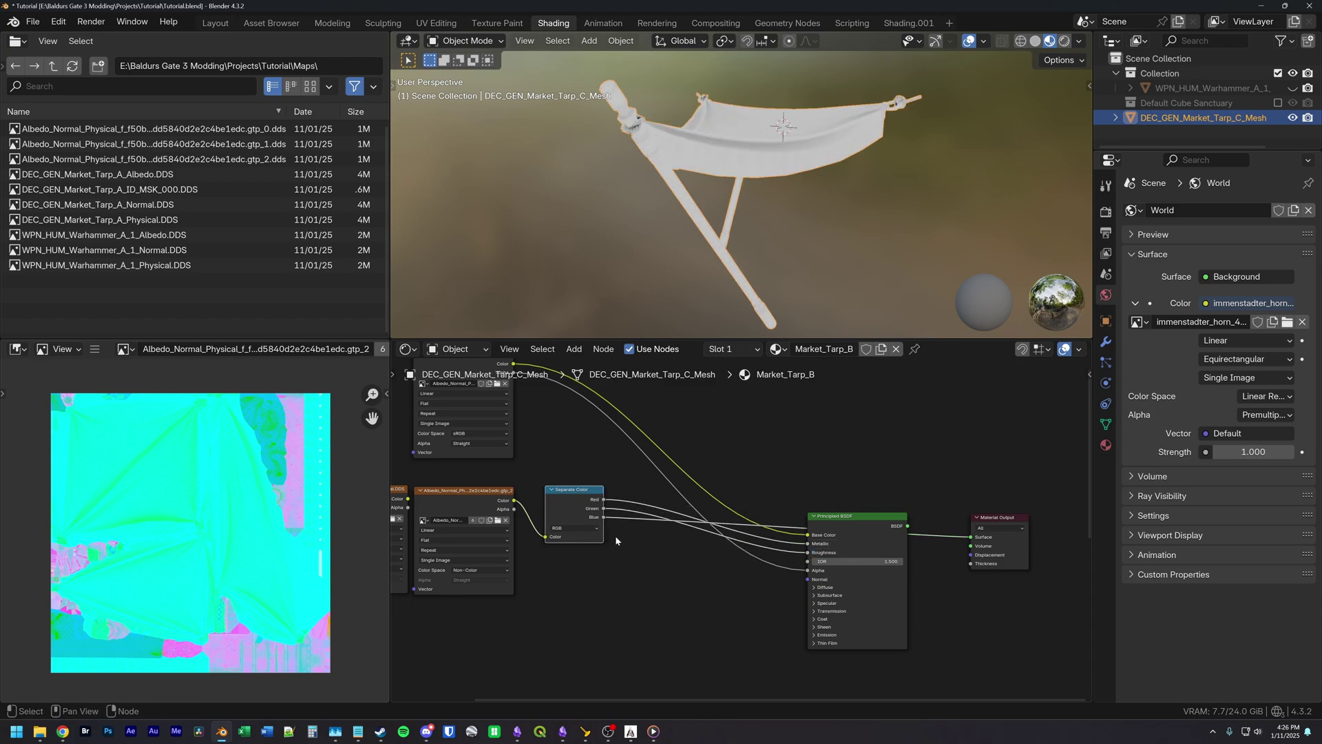
middle_drag(711, 237, 708, 237)
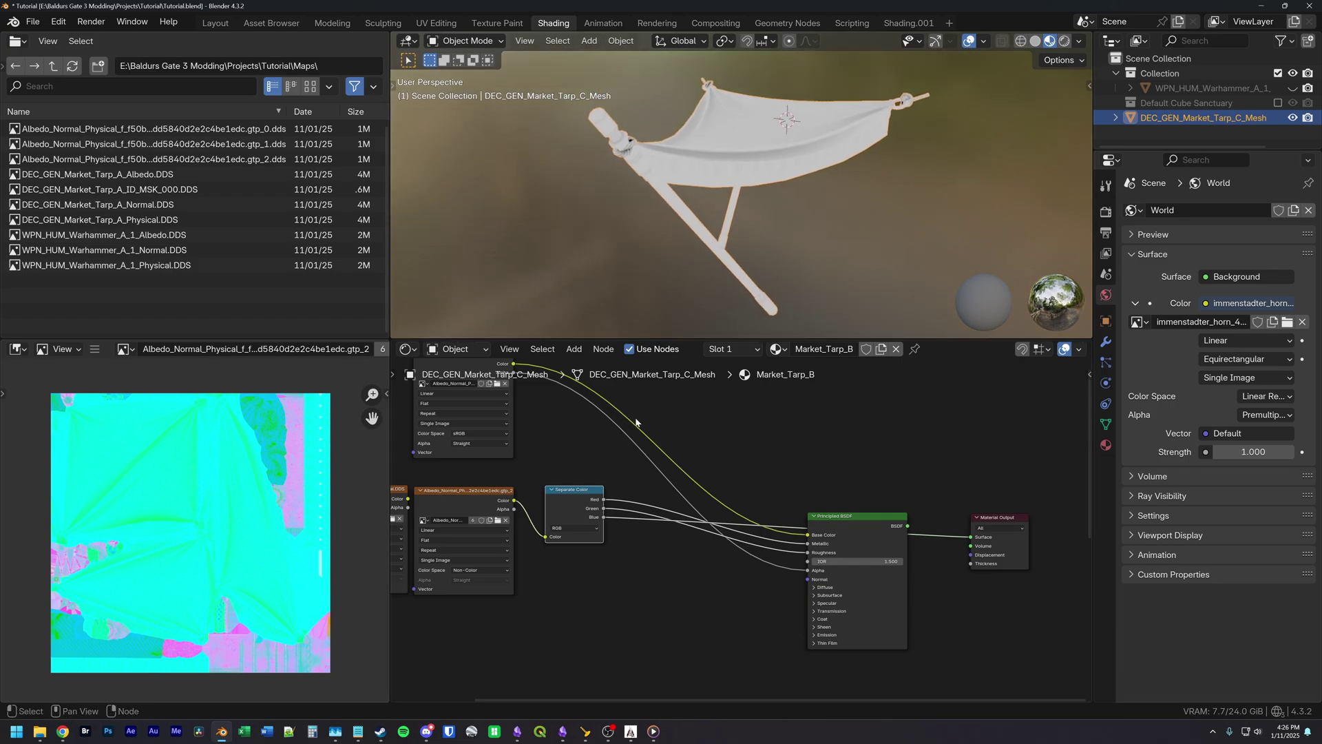
Step: Multiply the gtp_0 texture's color by the separated Blue channel at factor 1.000, and connect the result to Base Color
middle_drag(677, 404, 743, 466)
drag(559, 412, 751, 412)
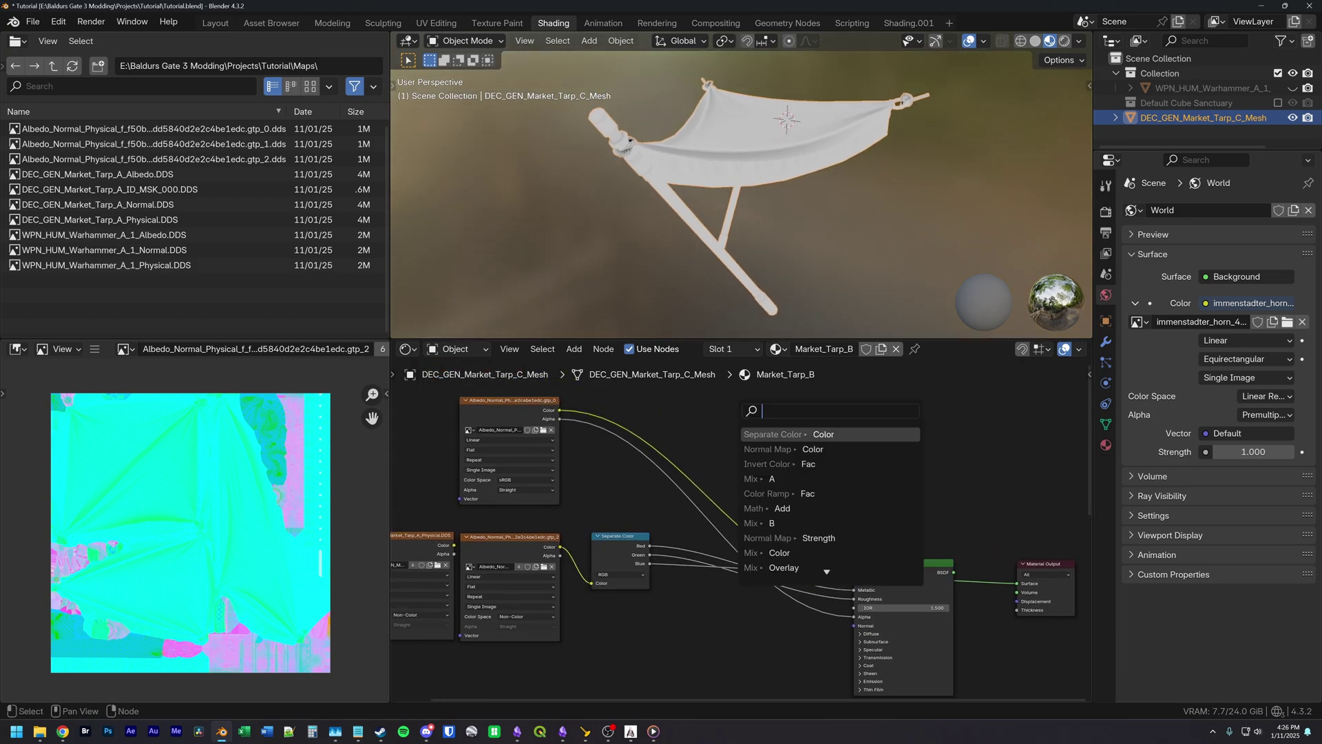
click(764, 479)
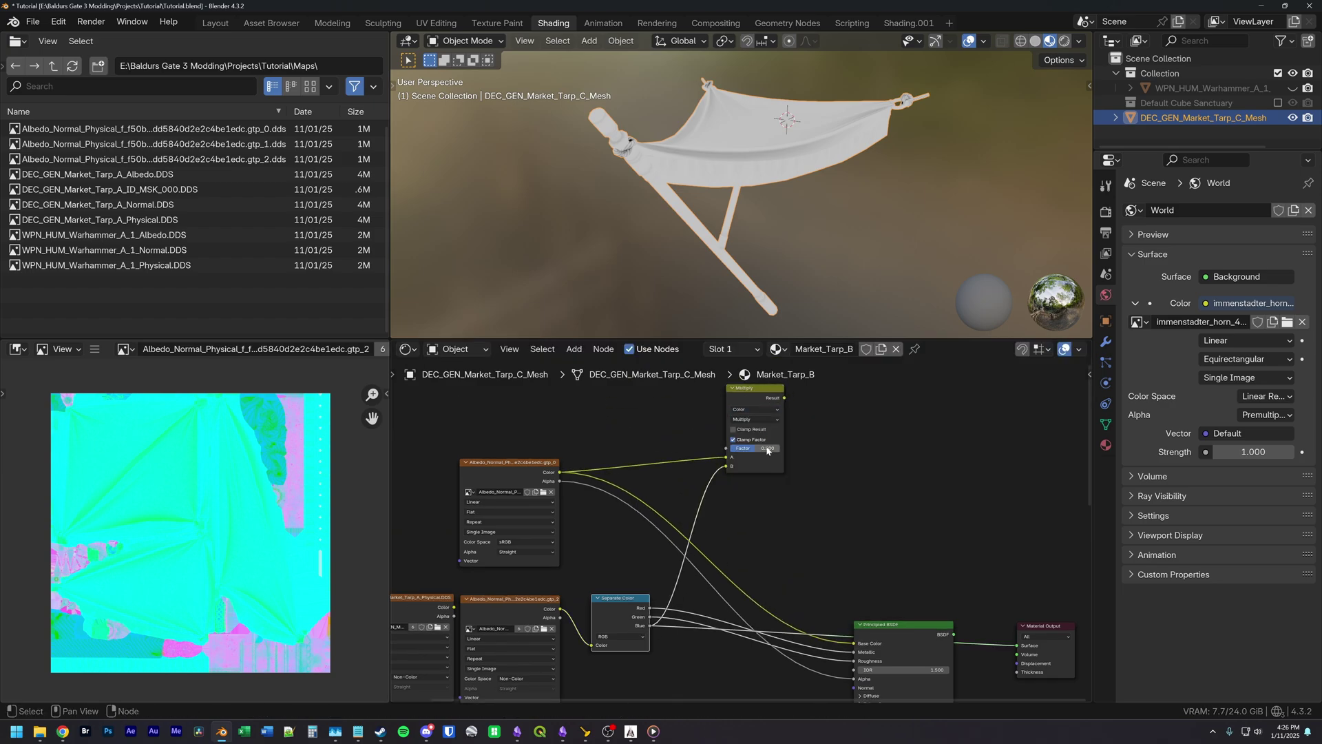
drag(784, 397, 854, 643)
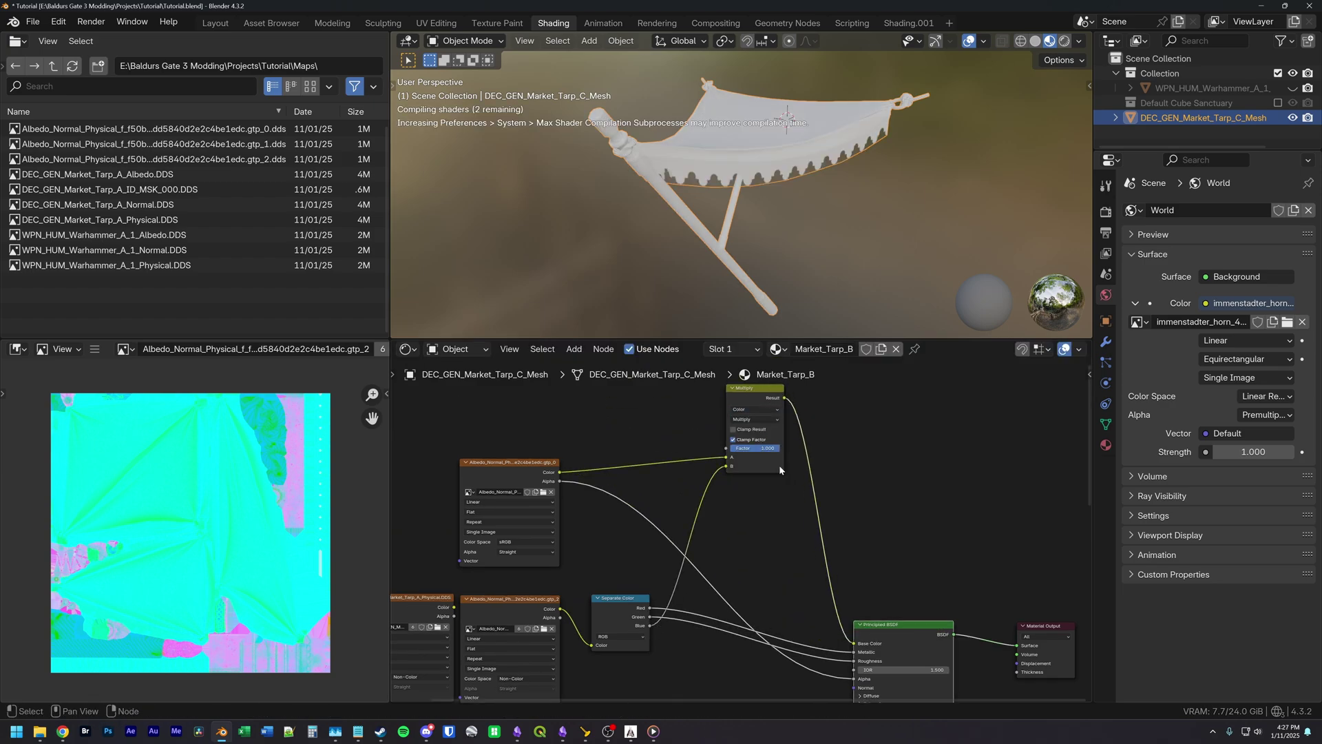
drag(773, 465, 763, 484)
Step: Move the gtp_1 and DEC_GEN_Market_Tarp_A_Normal texture nodes side by side below the physical texture nodes
scroll(741, 561, down, 5)
middle_drag(735, 692, 757, 461)
scroll(757, 460, up, 4)
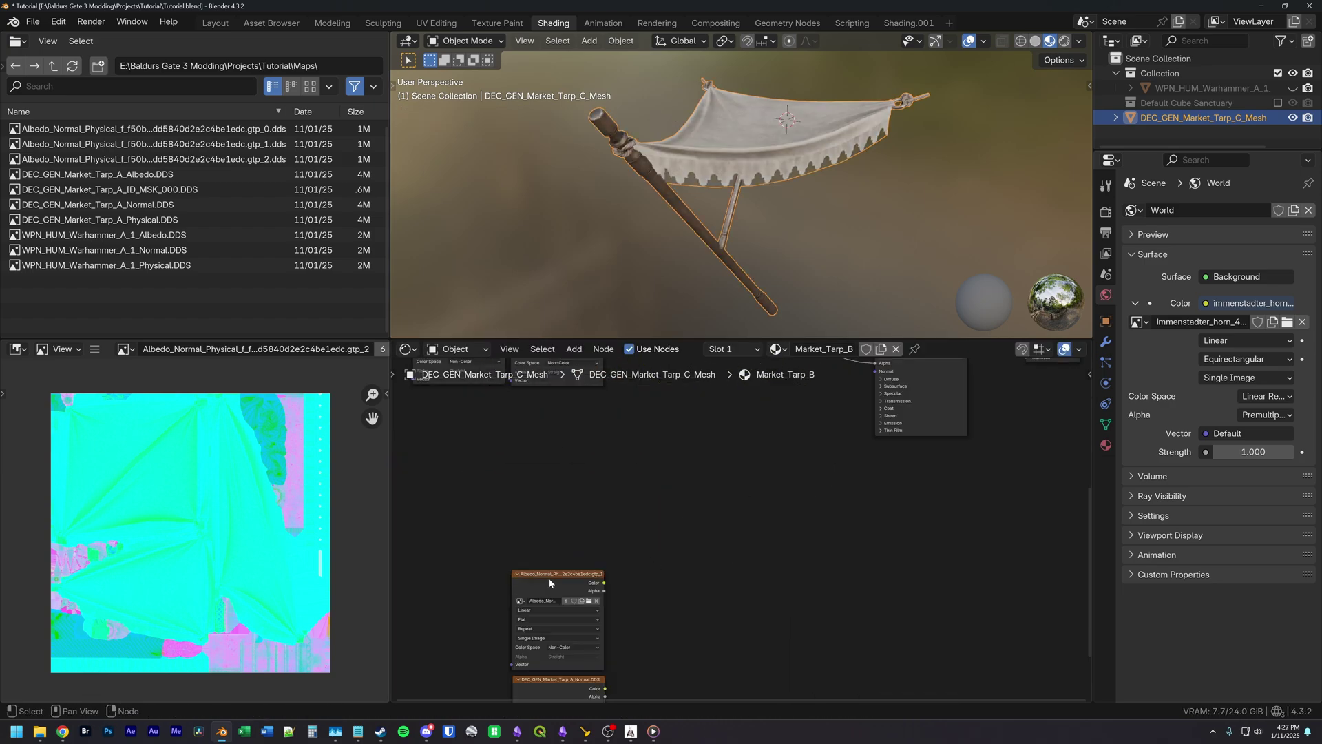
middle_drag(549, 579, 621, 687)
drag(621, 688, 621, 520)
middle_drag(621, 551, 620, 441)
drag(613, 680, 425, 417)
middle_drag(425, 417, 476, 514)
drag(692, 509, 599, 514)
middle_drag(599, 514, 535, 533)
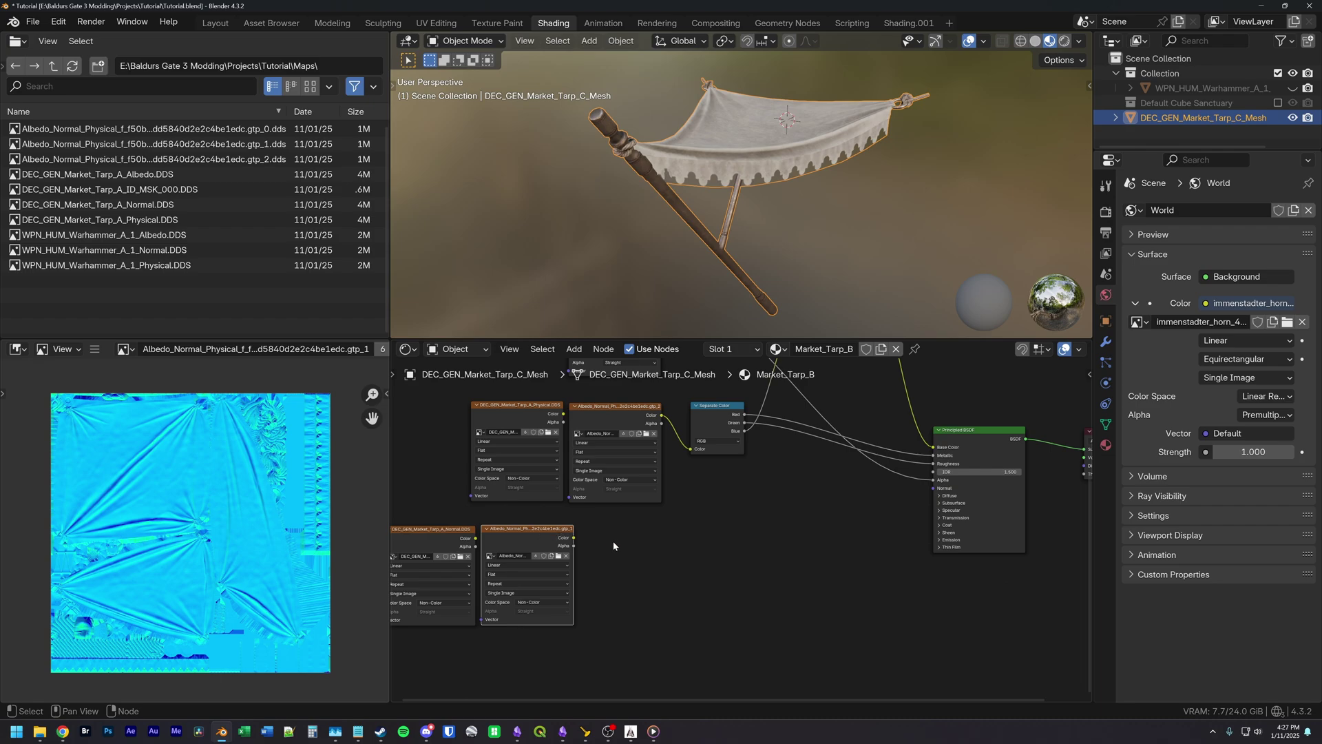
middle_drag(613, 541, 661, 533)
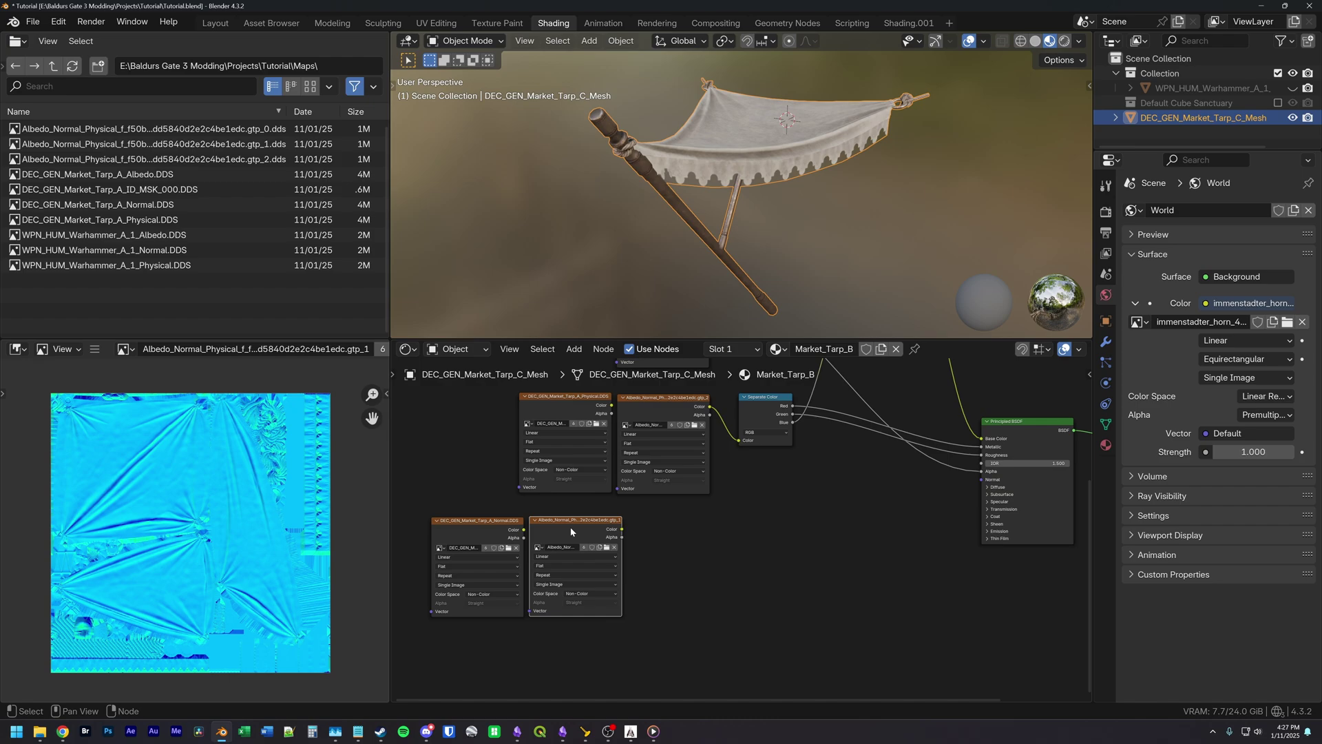
Step: Add a Separate Color node fed by the gtp_1 normal texture's color output
drag(622, 529, 679, 542)
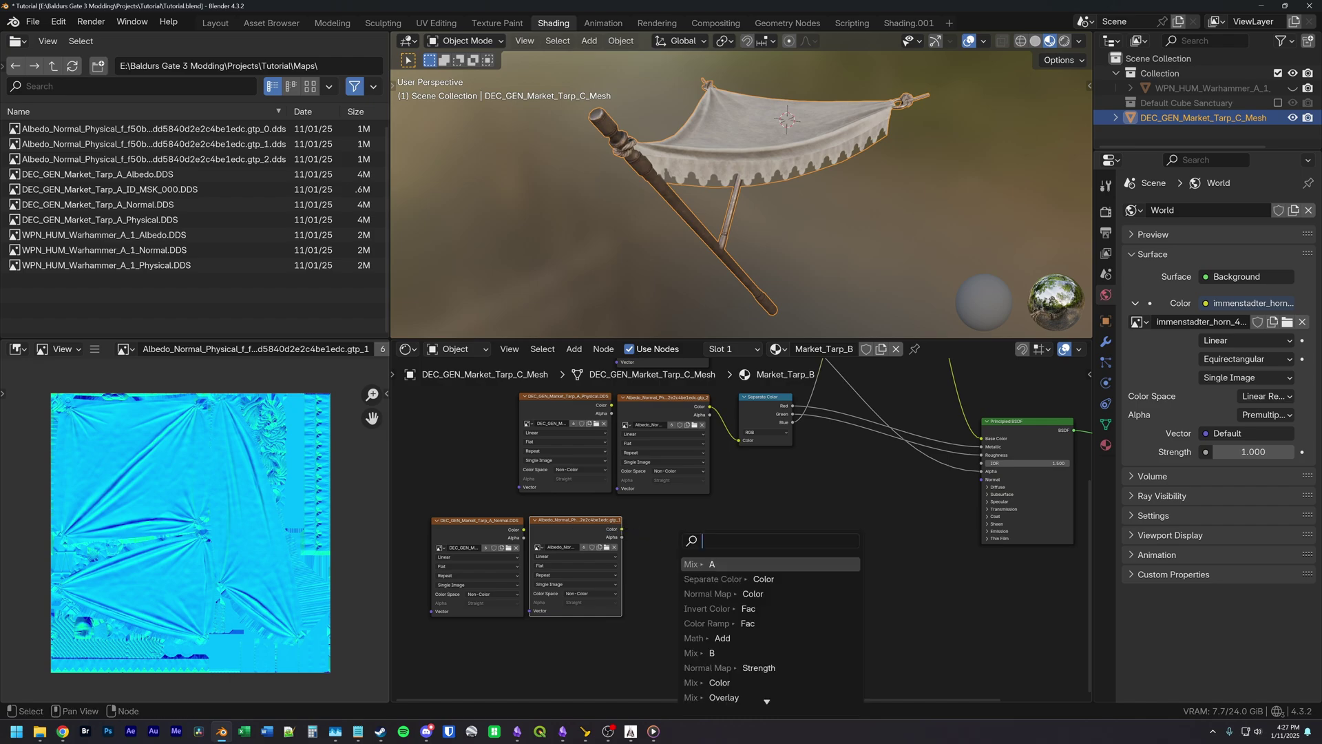
text(sep)
key(Return)
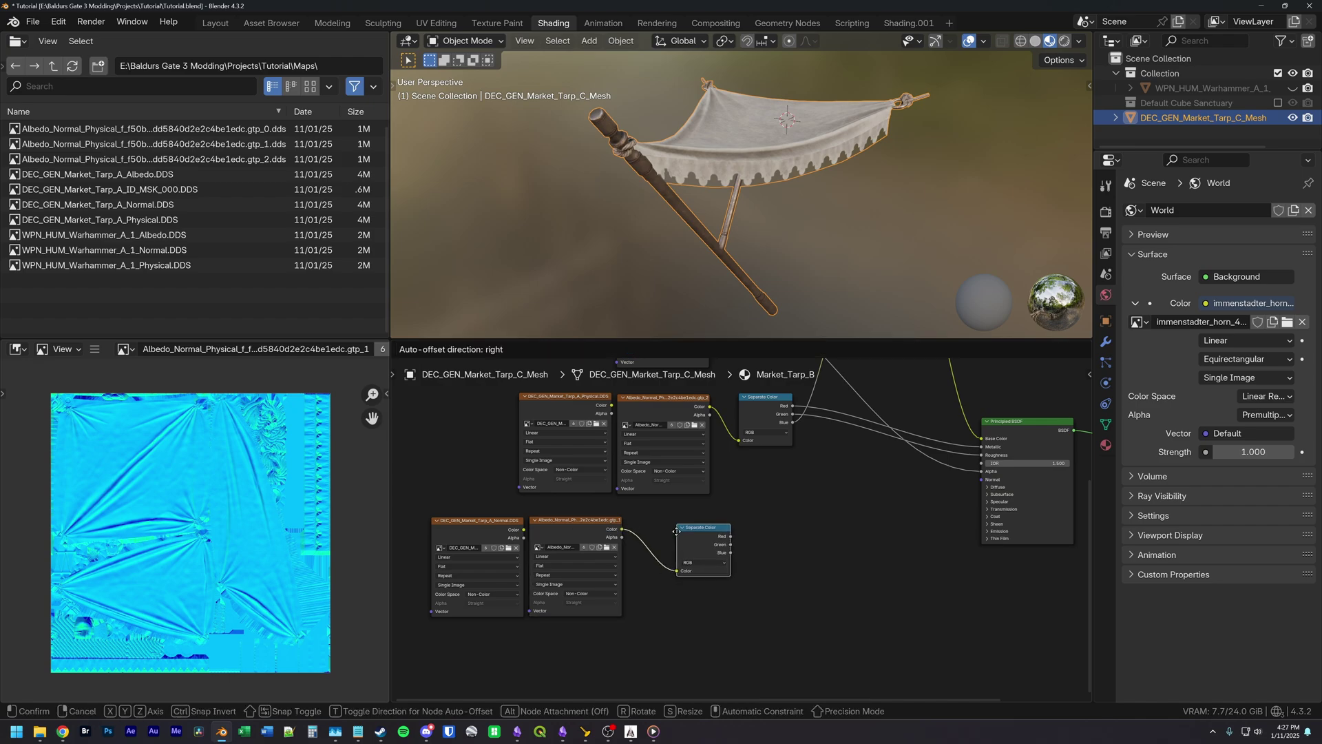
click(679, 543)
middle_drag(679, 542, 560, 533)
Step: Route the gtp_1 texture's separated Green into an Invert Color node's Color, and place a Combine Color node beside it
drag(613, 547, 671, 540)
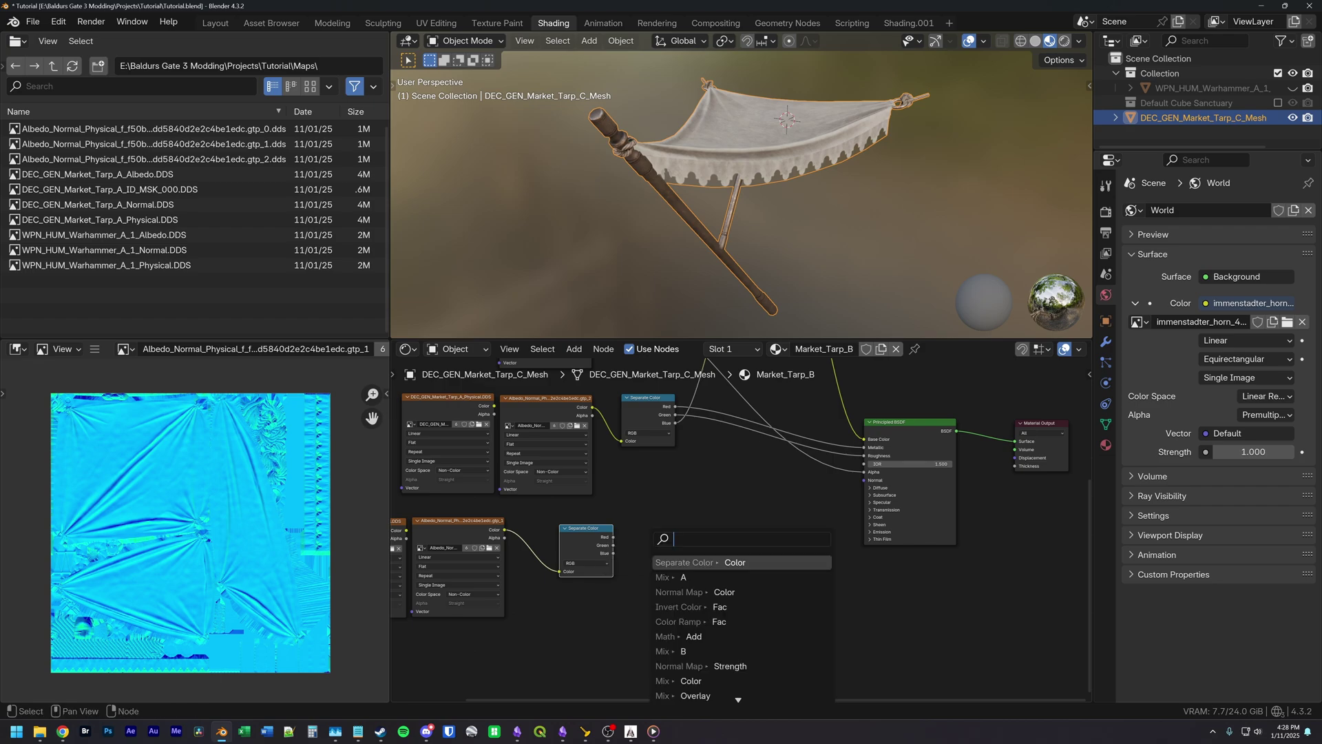
text(invert)
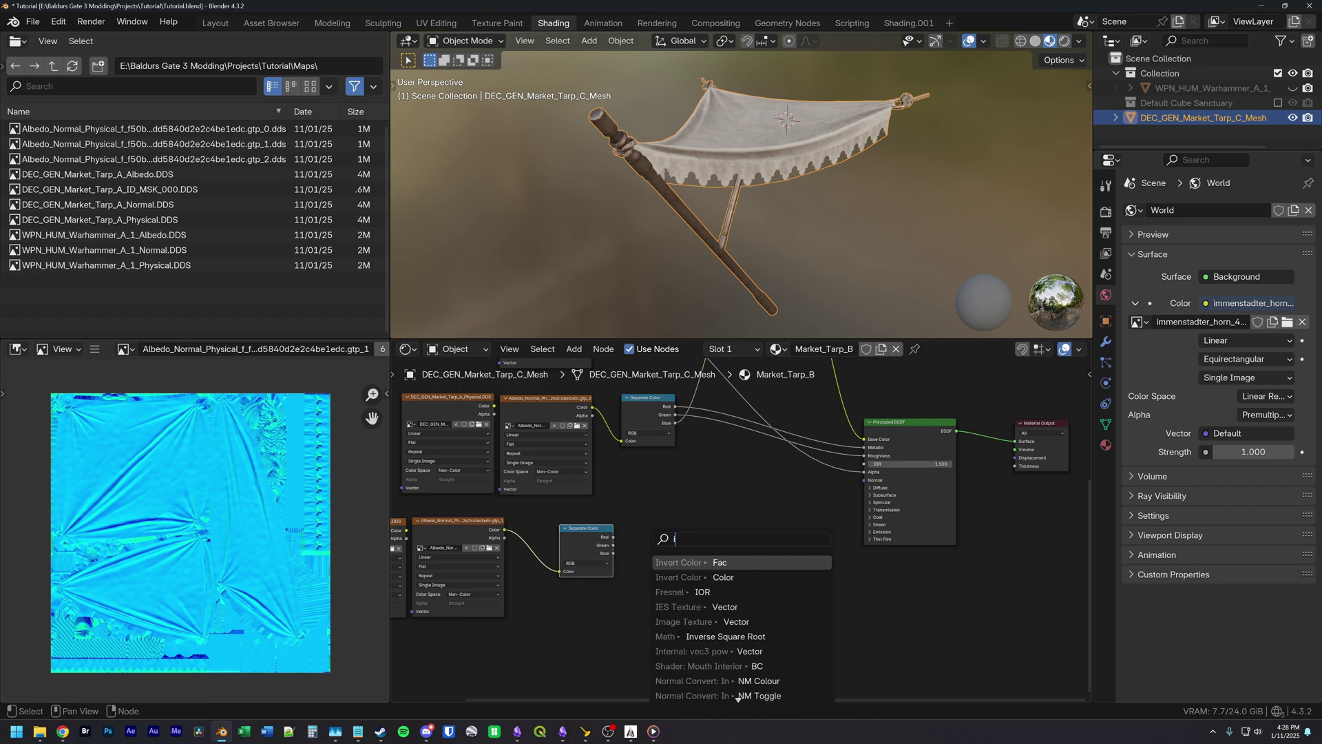
key(Down)
key(Return)
click(650, 536)
key(shift+a)
text(com)
key(Return)
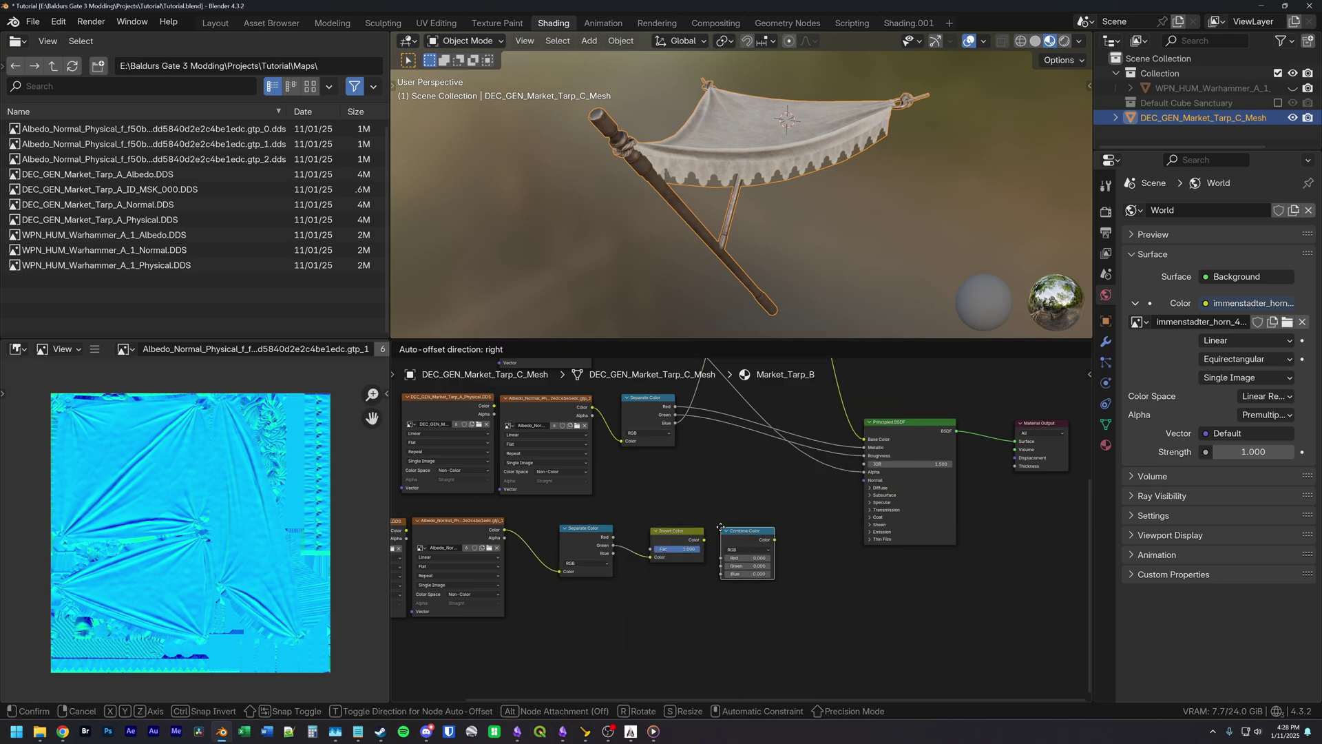
click(721, 529)
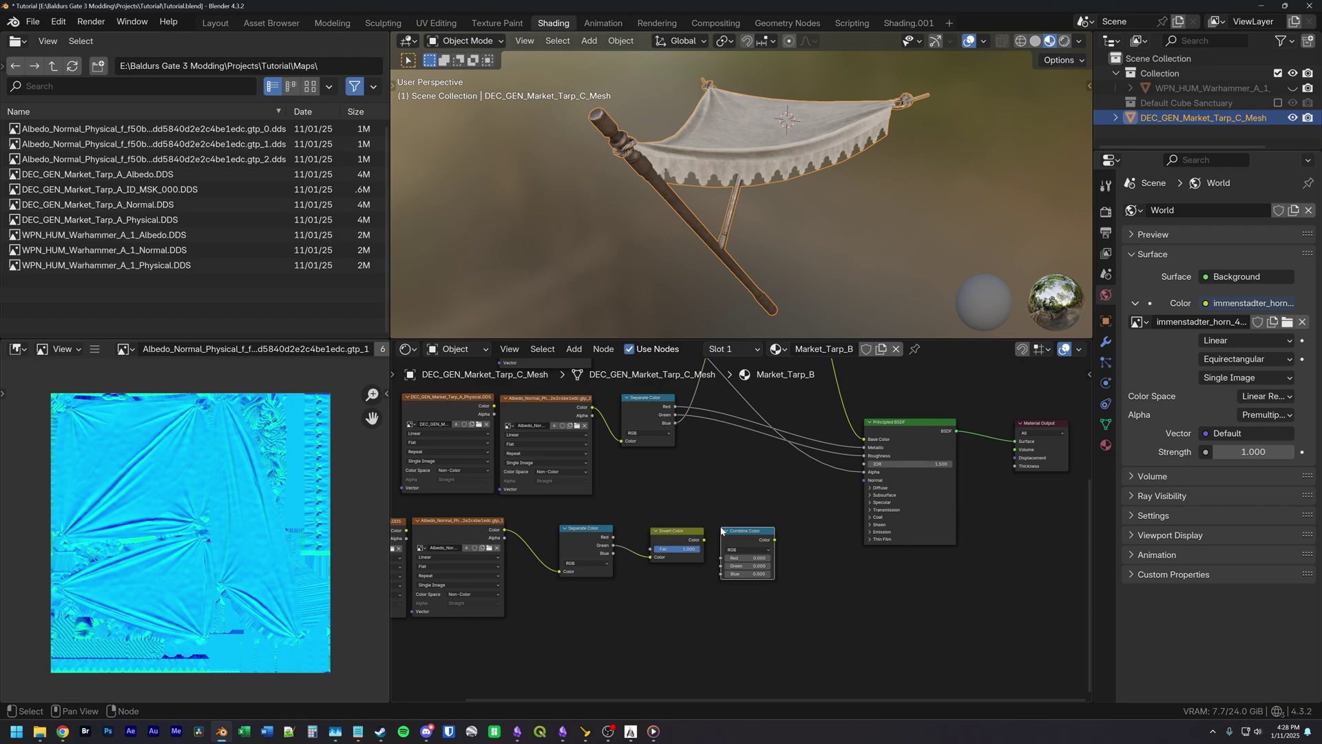
Step: Feed Combine Color with the gtp_1 alpha as Red, inverted Green as Green and separated Blue as Blue, and preview the result
ctrl+shift+click(474, 534)
ctrl+shift+click(474, 534)
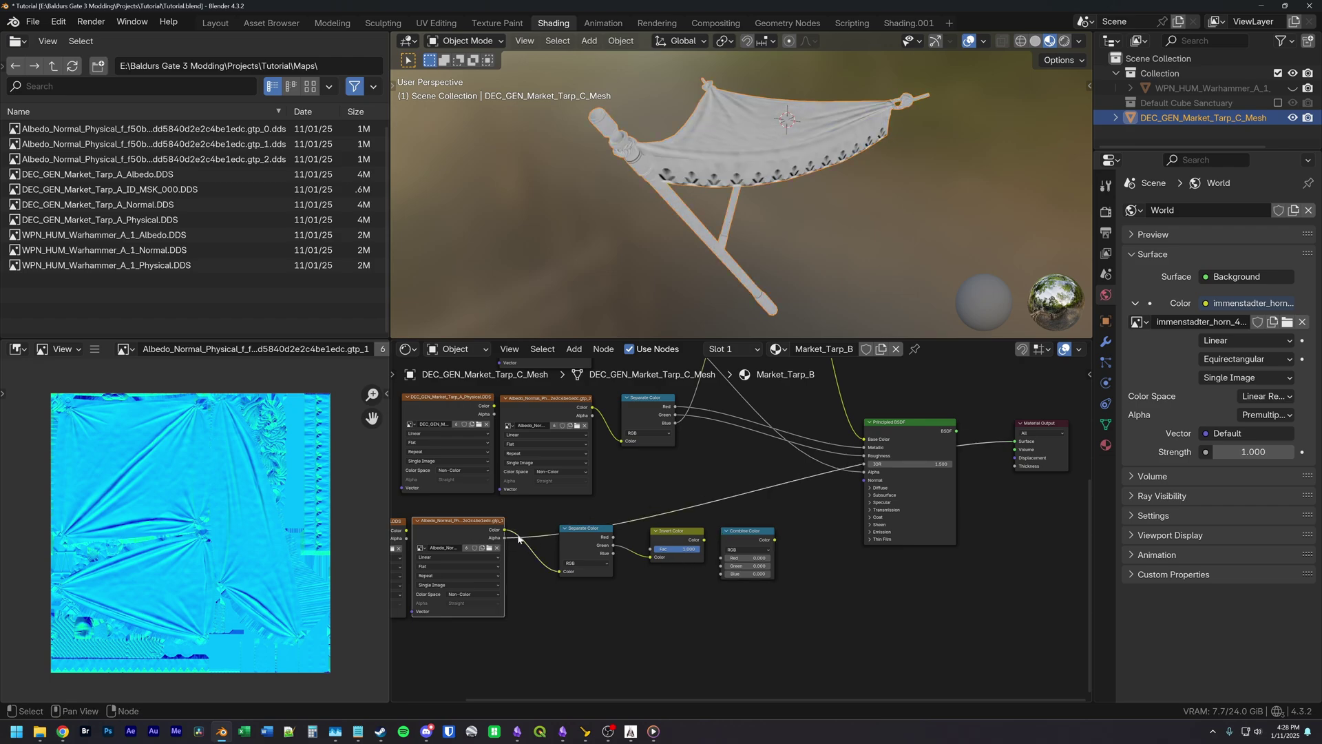
drag(504, 538, 718, 562)
click(669, 534)
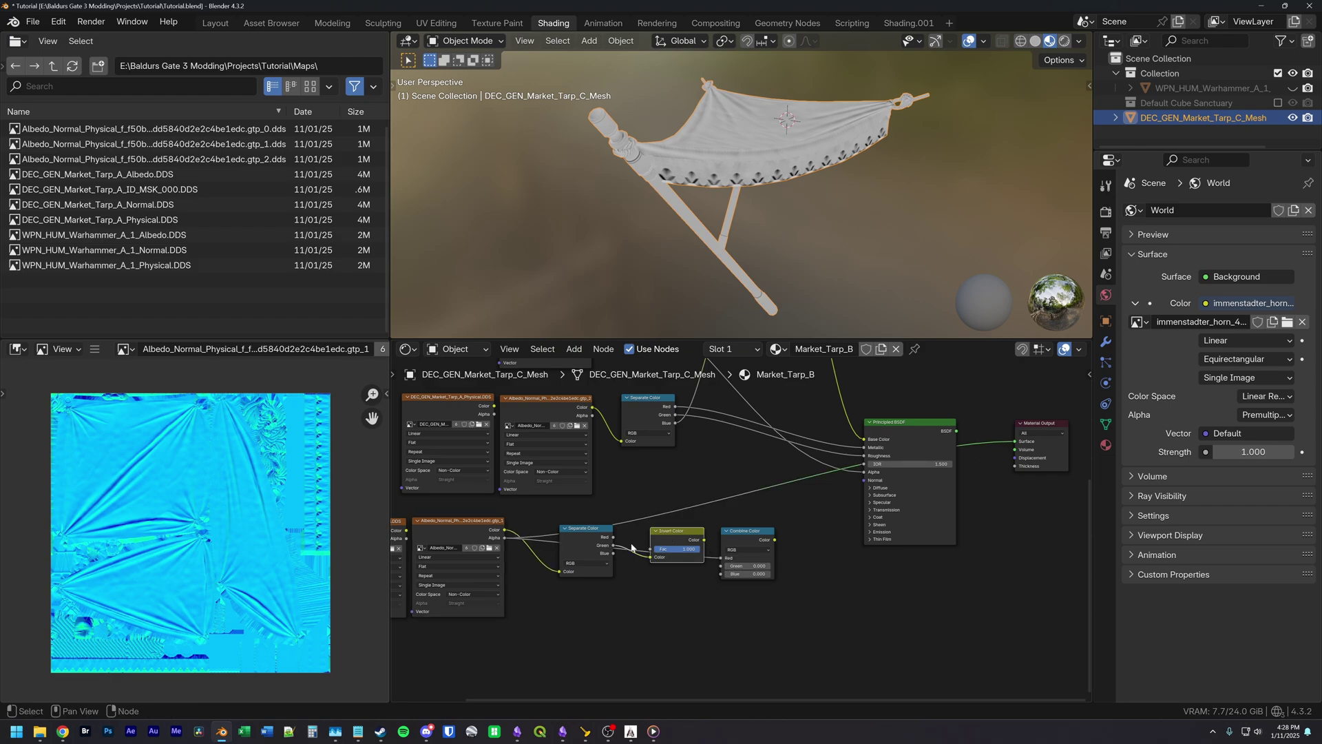
drag(704, 540, 750, 523)
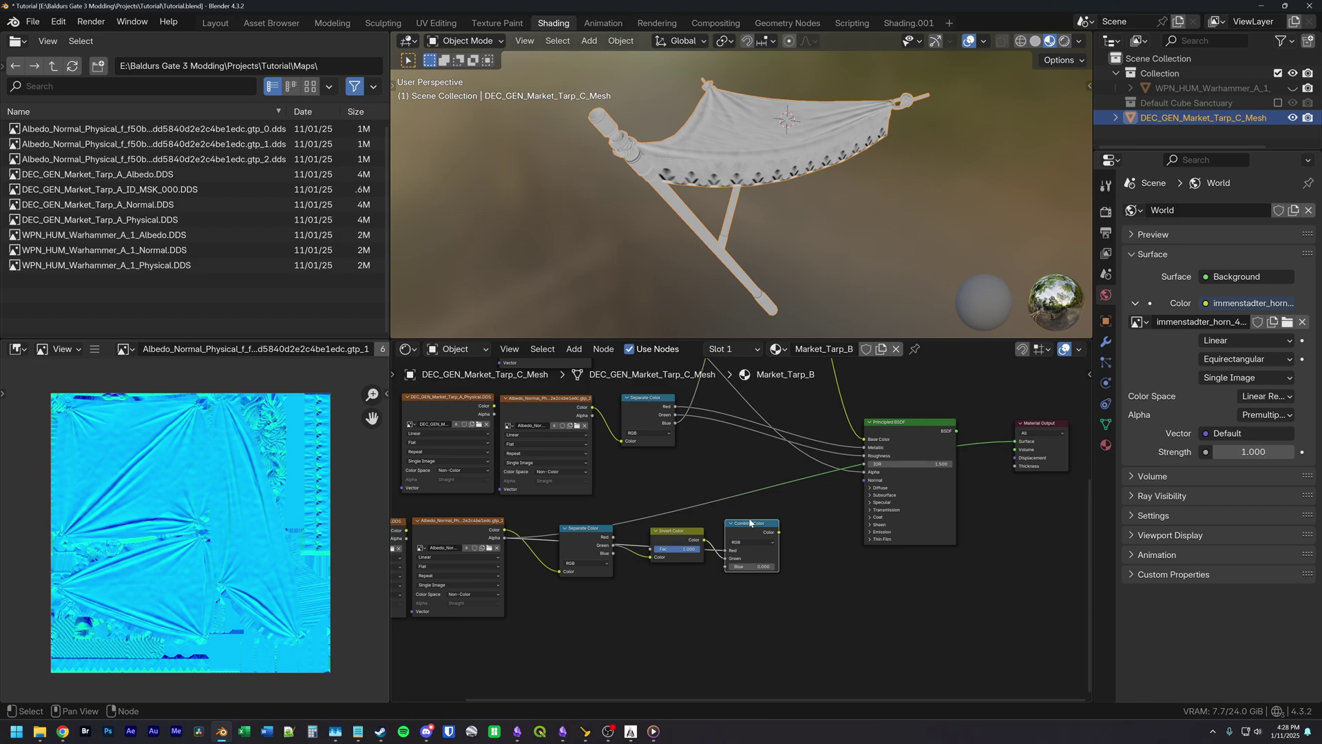
drag(614, 554, 726, 566)
drag(779, 531, 864, 480)
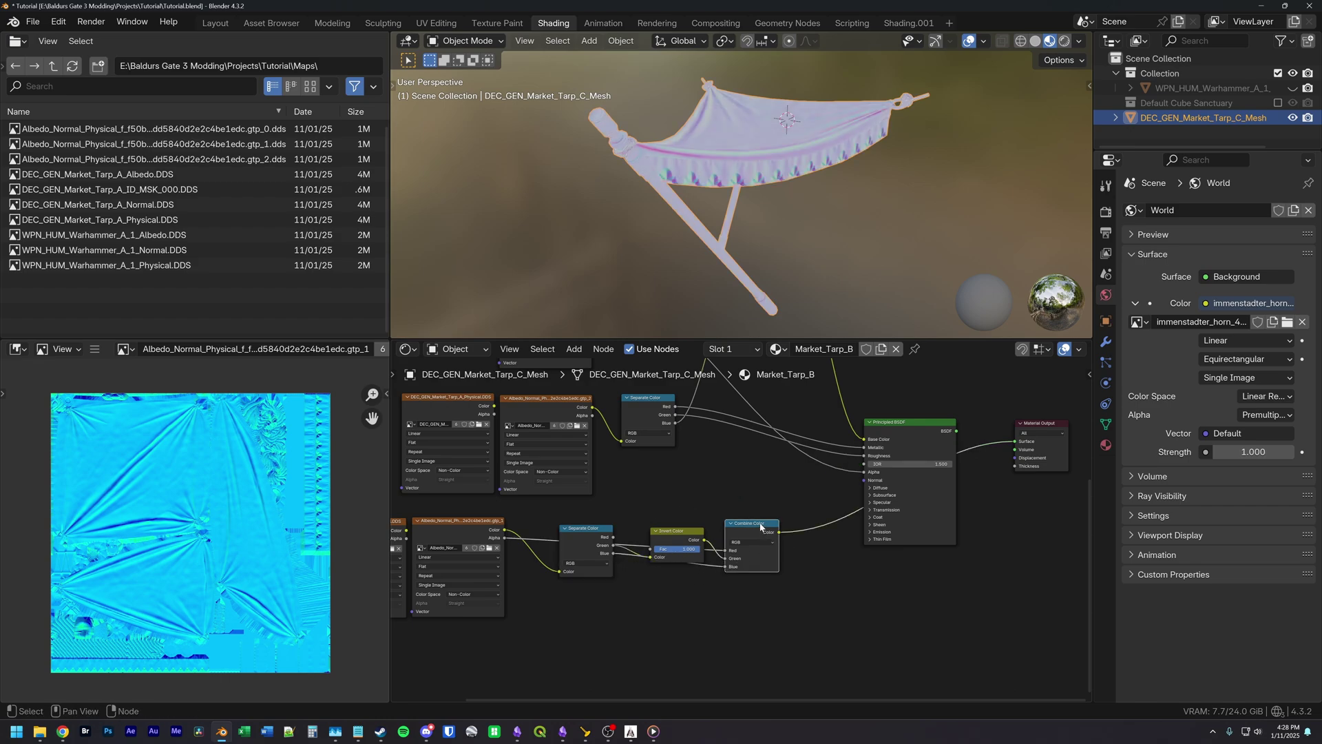
Step: Add a Normal Map node between the Combine Color node and the Principled BSDF
mouse_move(714, 220)
middle_down()
mouse_move(761, 214)
mouse_move(700, 227)
middle_up()
key(shift+a)
mouse_move(810, 549)
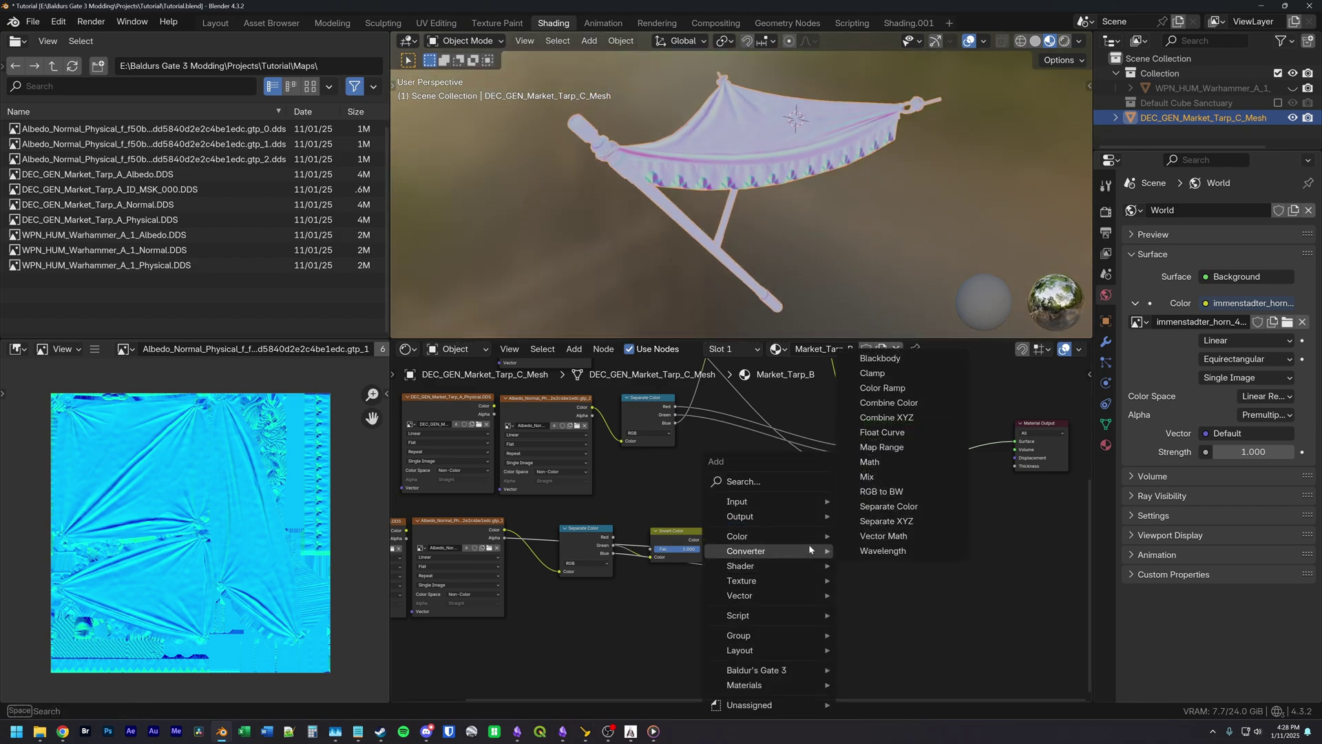
text(nomr)
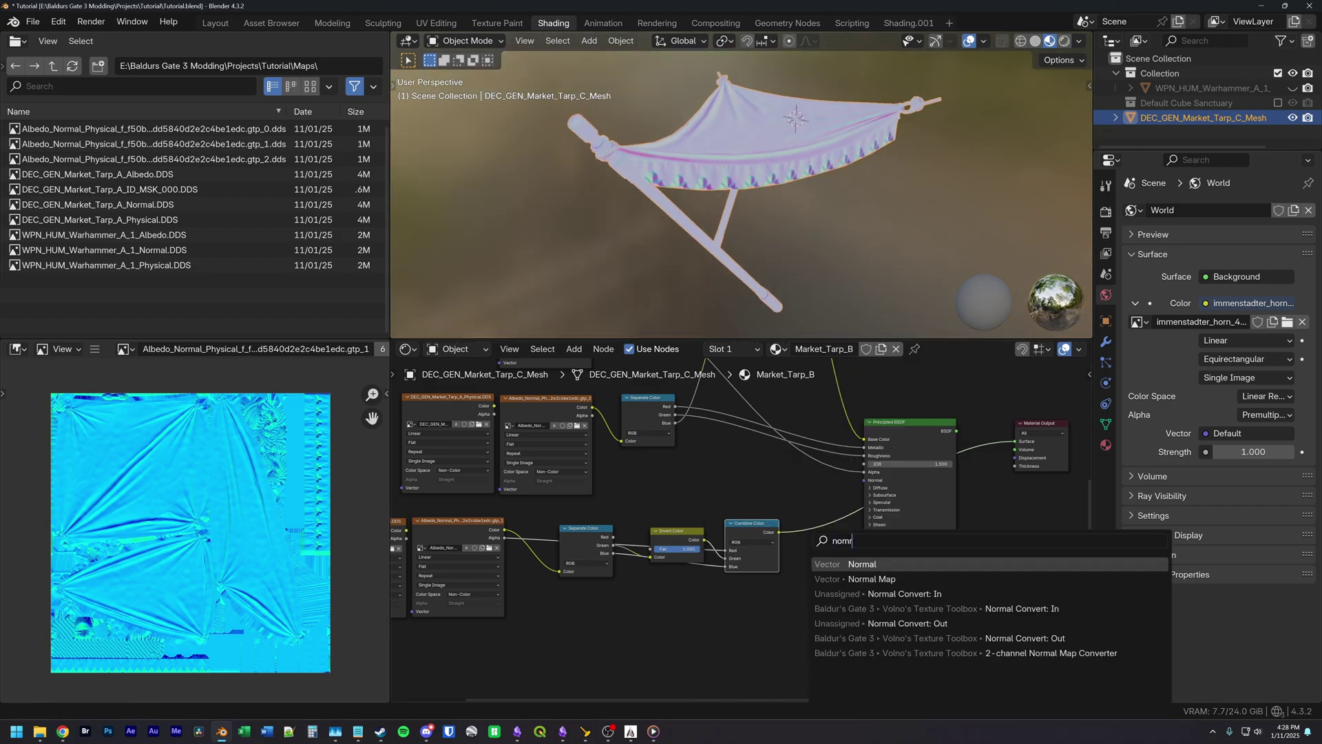
key(Down)
key(Return)
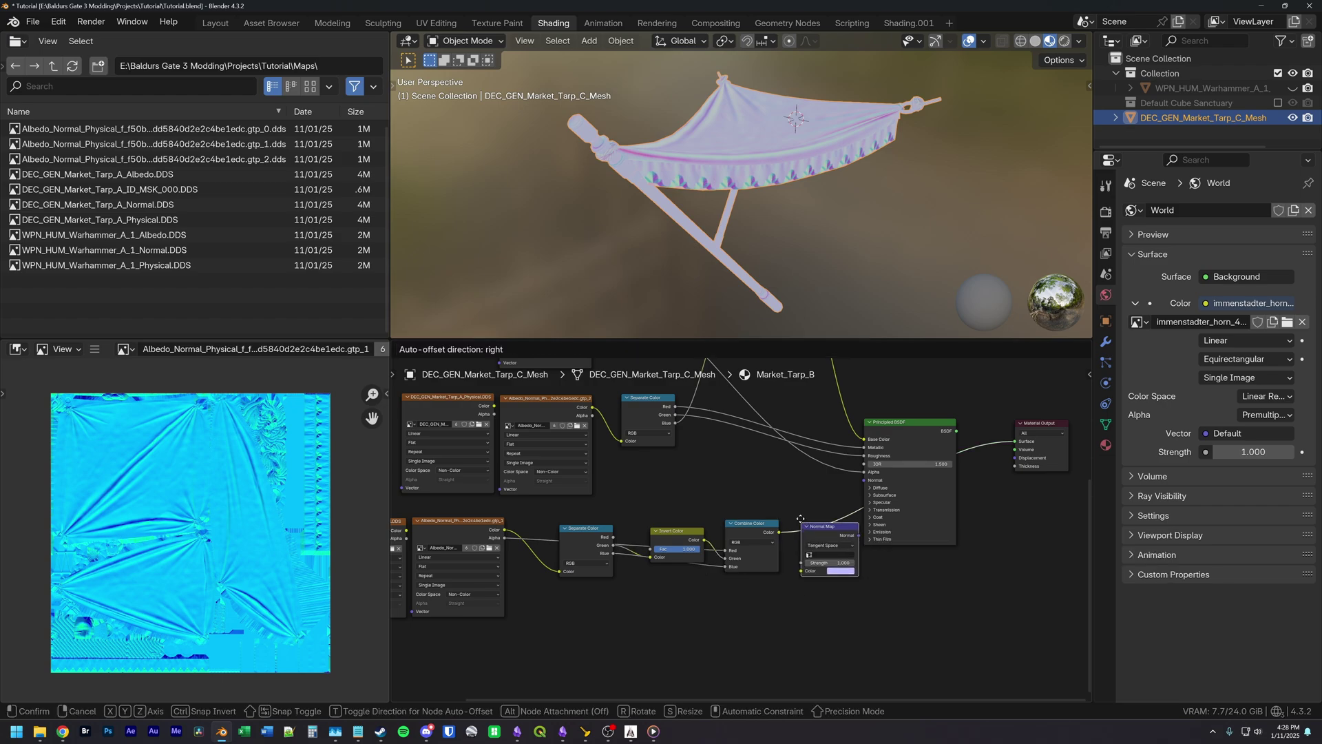
click(799, 511)
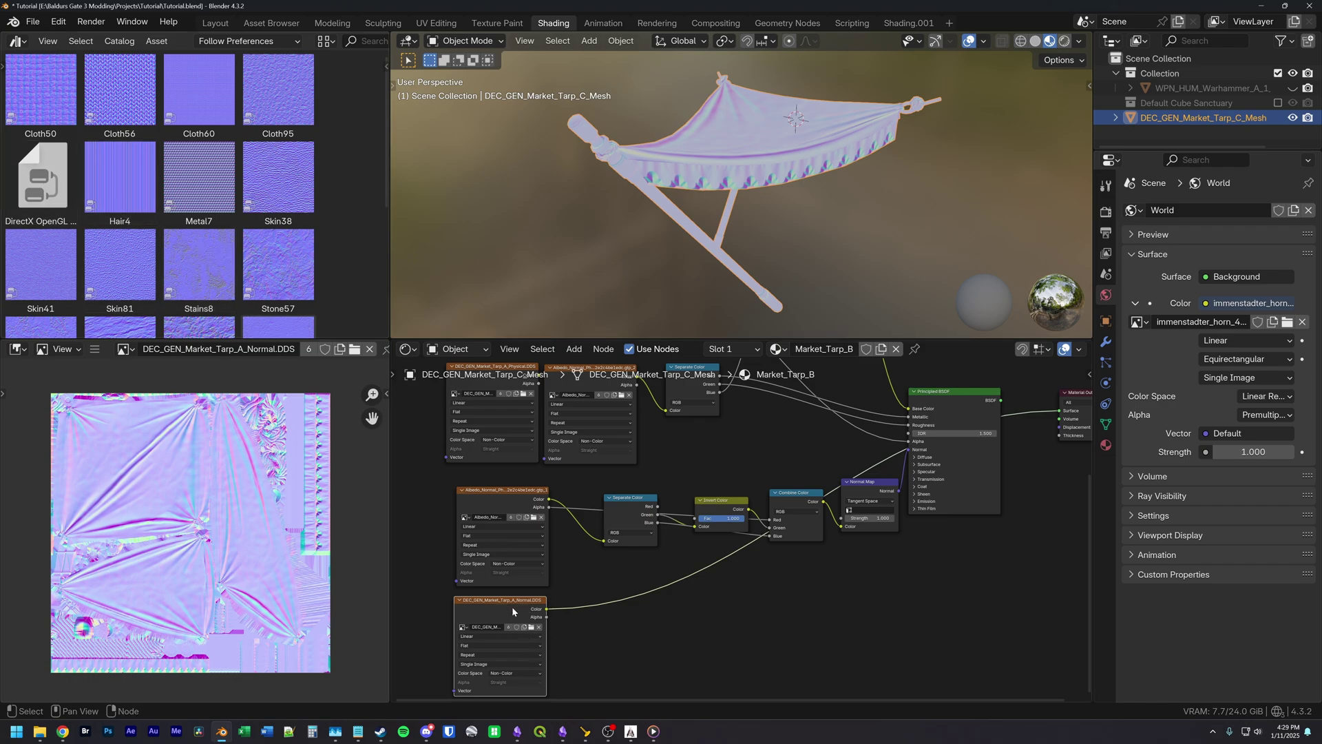
Step: Add the DirectX OpenGL converter asset after the DEC_GEN_Market_Tarp_A_Normal texture's color and preview its output on the tarp
drag(41, 176, 688, 592)
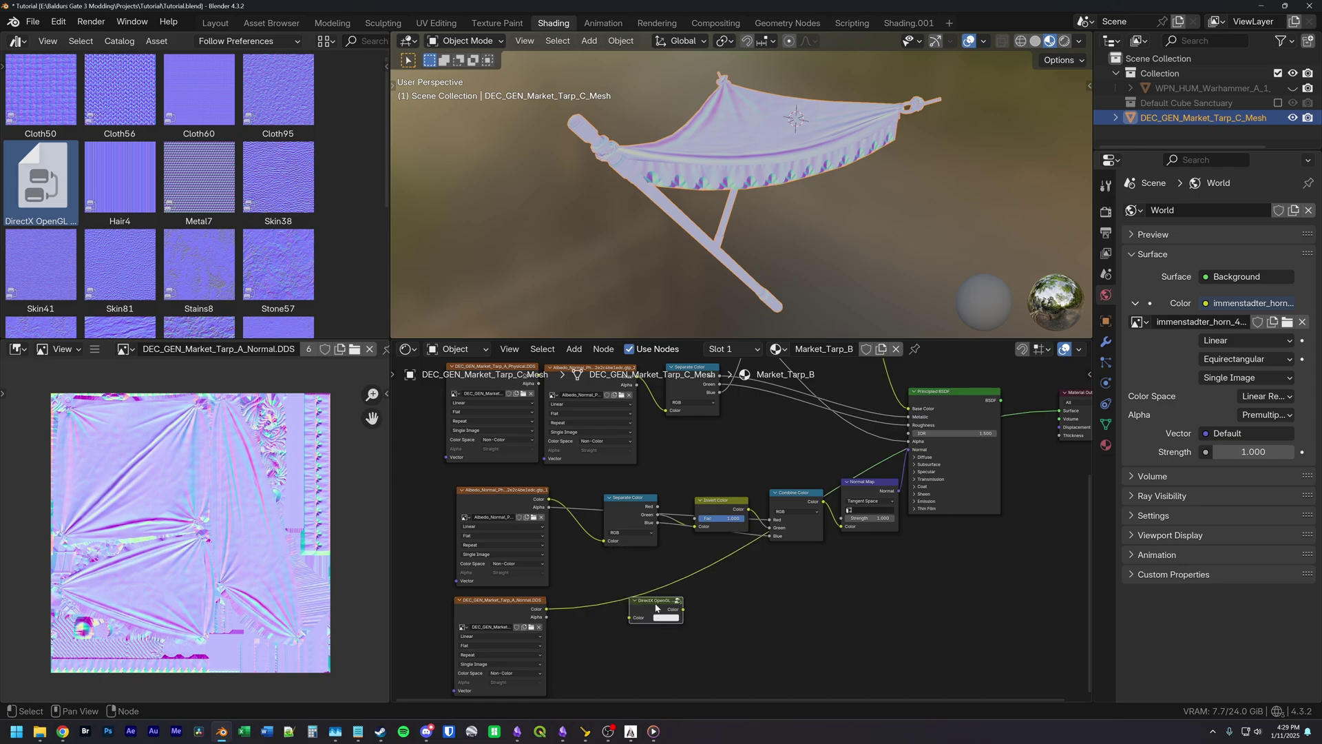
click(633, 591)
click(665, 595)
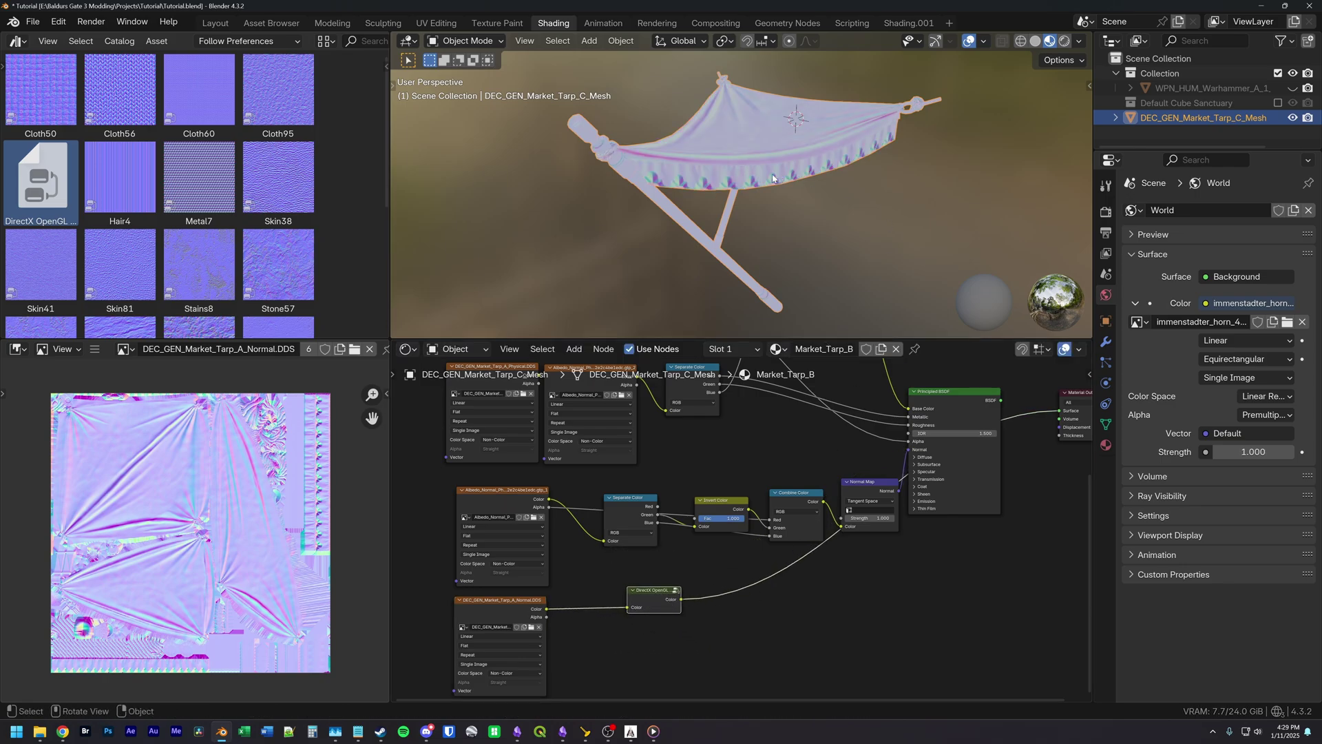
middle_drag(734, 166, 732, 207)
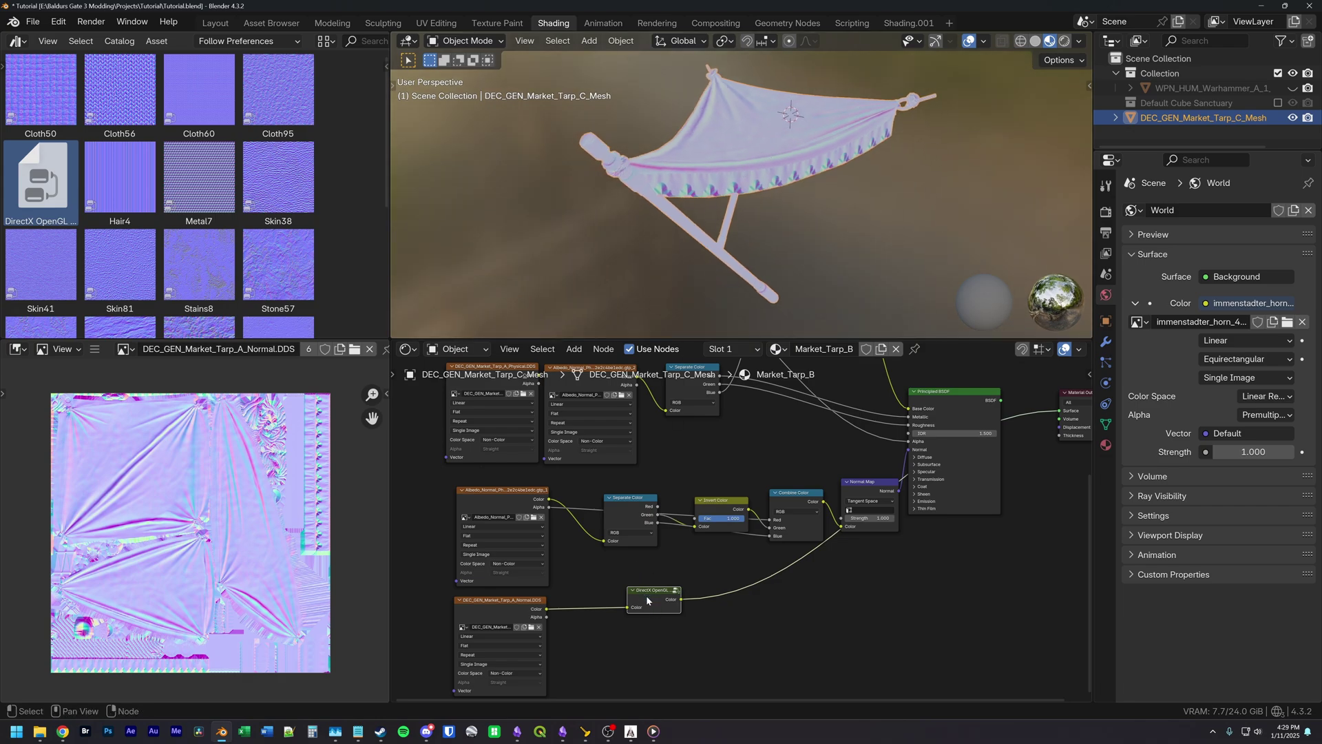
Step: Compare the Combine Color and DirectX OpenGL outputs on the tarp, and delete the DEC_GEN_Market_Tarp_A_Normal texture node
click(811, 494)
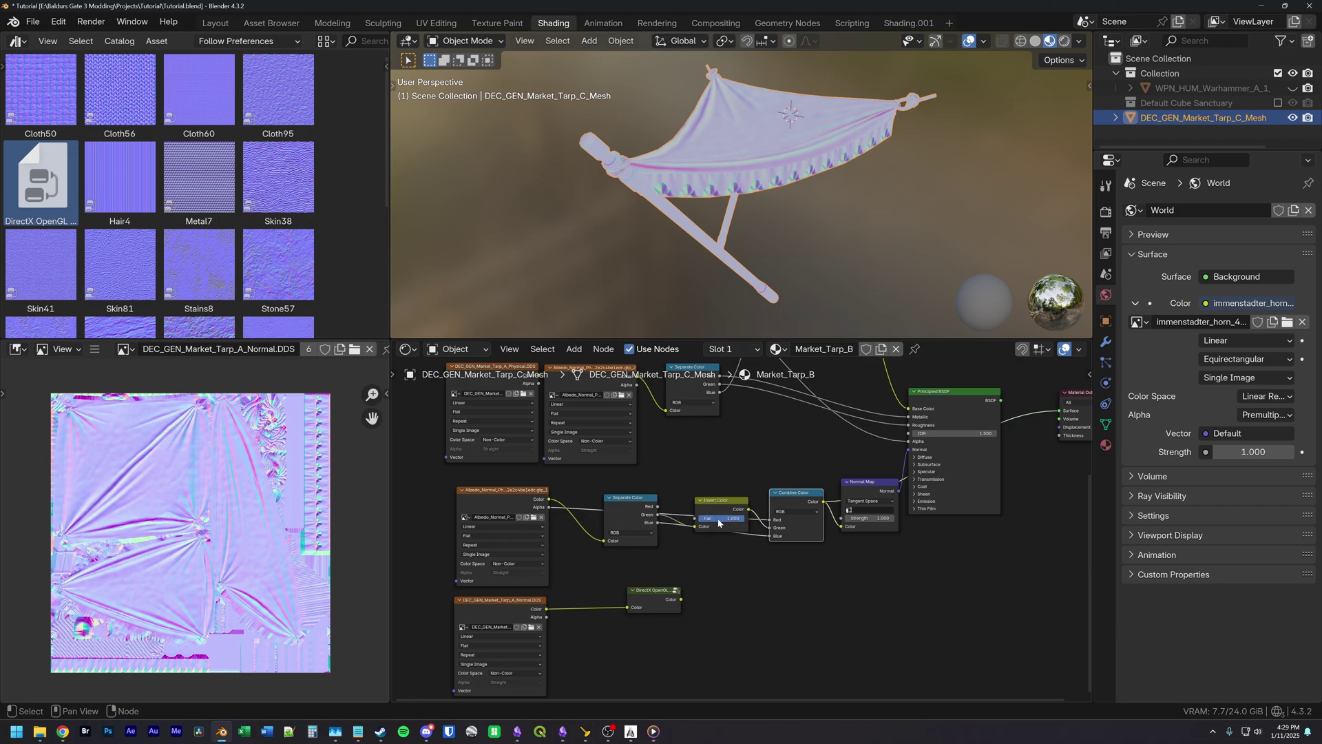
shift+click(675, 595)
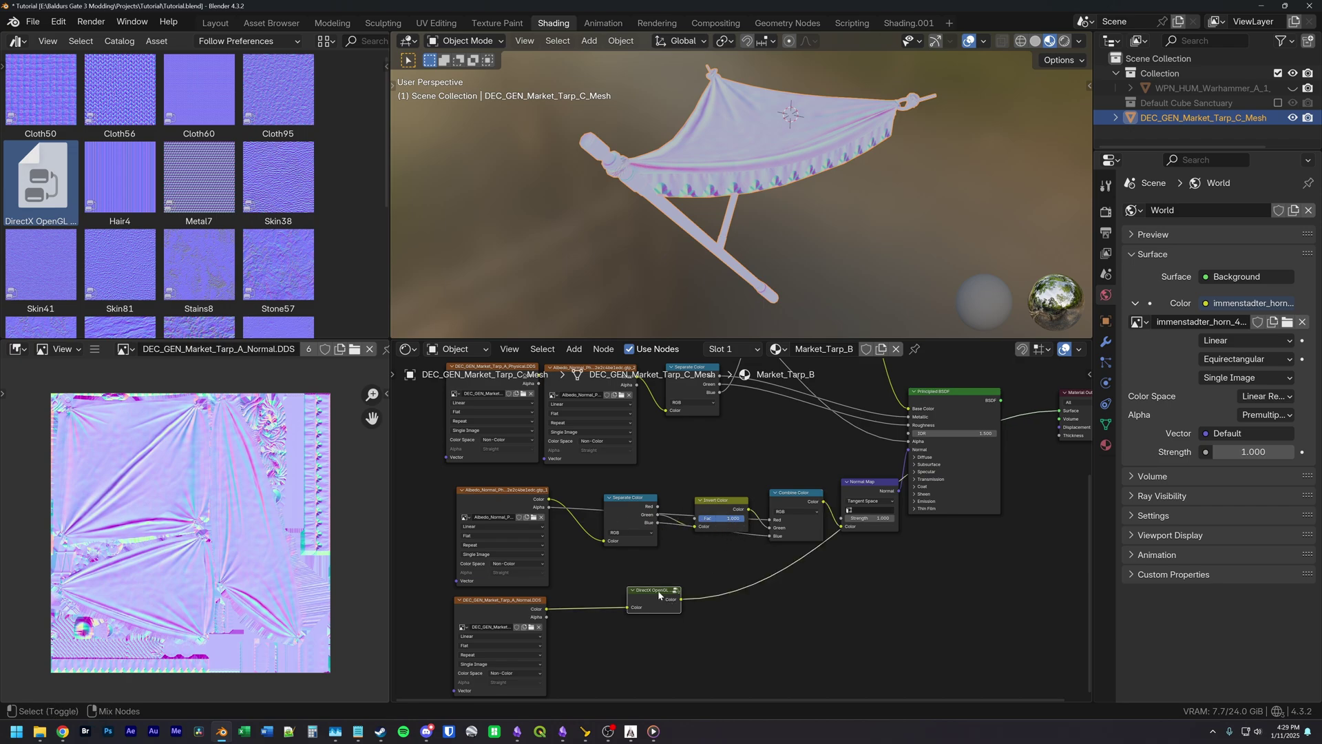
shift+click(804, 498)
key(f)
click(795, 498)
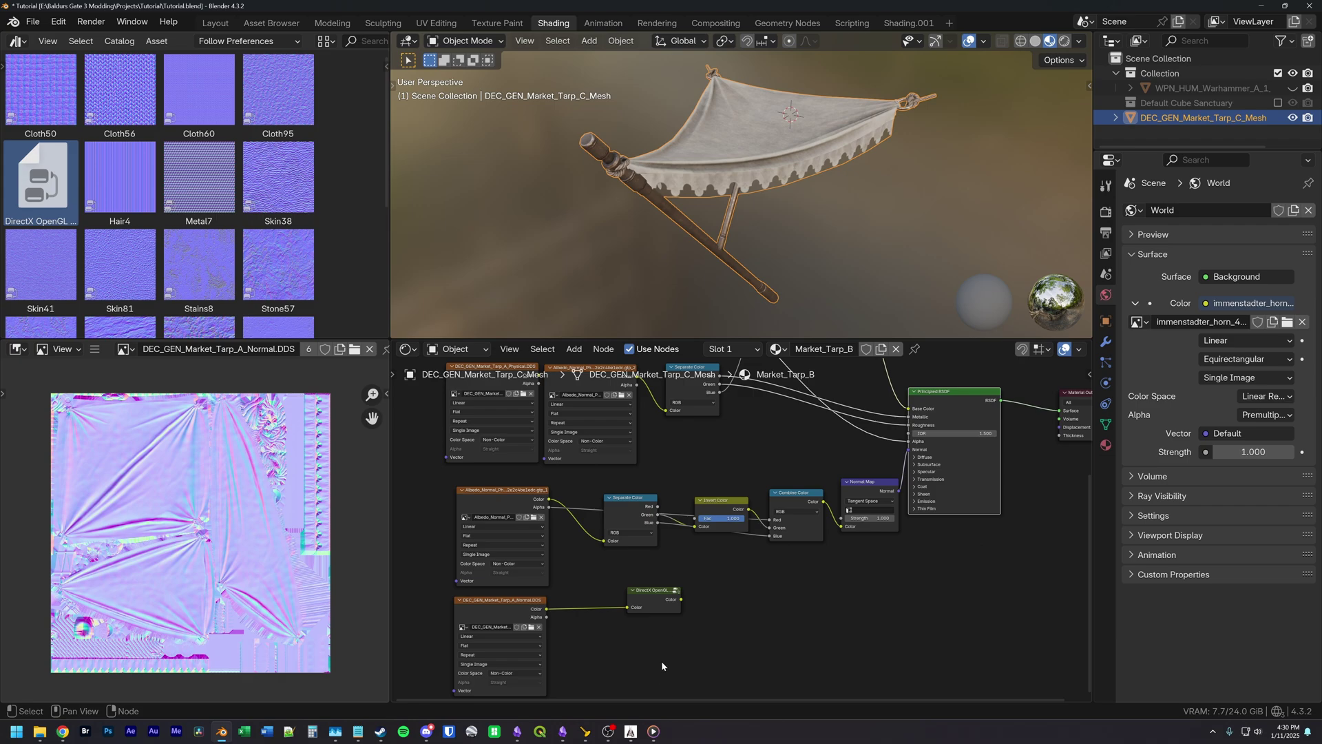
click(513, 614)
key(x)
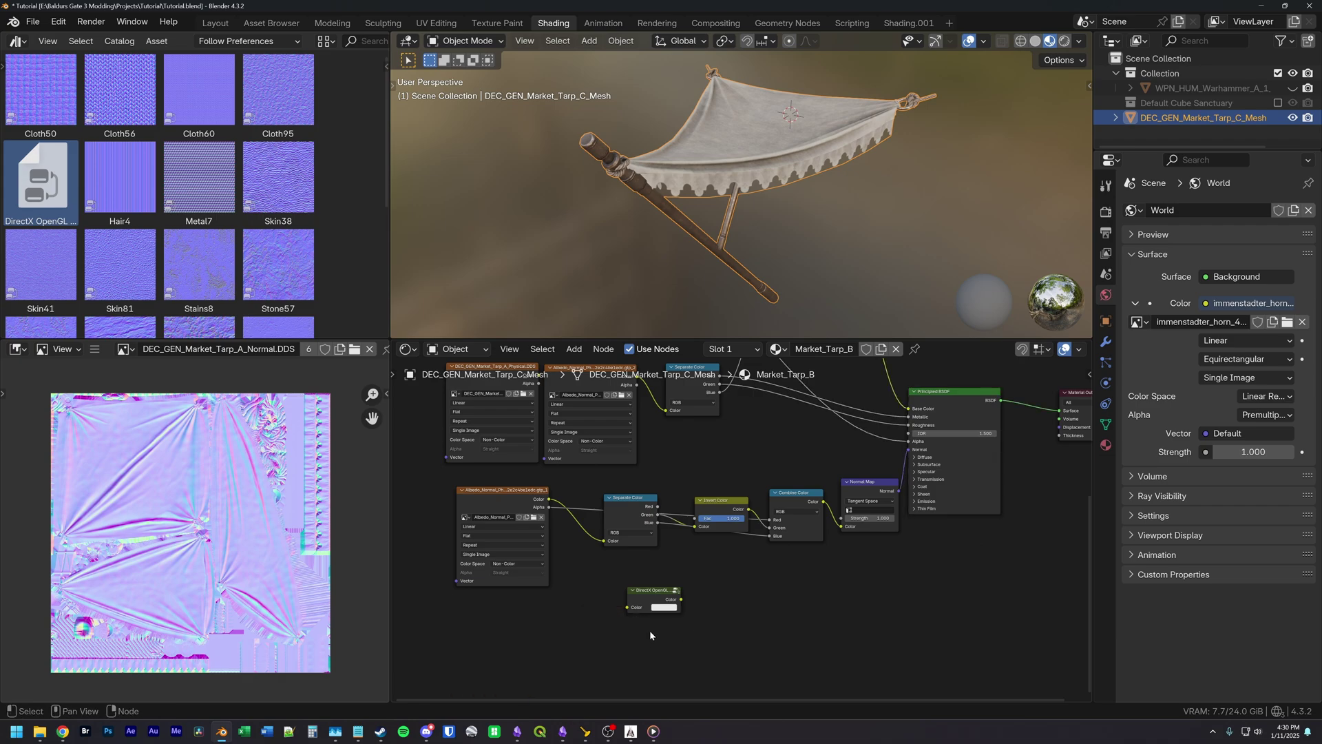
Step: Delete the unconnected DirectX OpenGL node from the tarp's material
click(651, 598)
key(x)
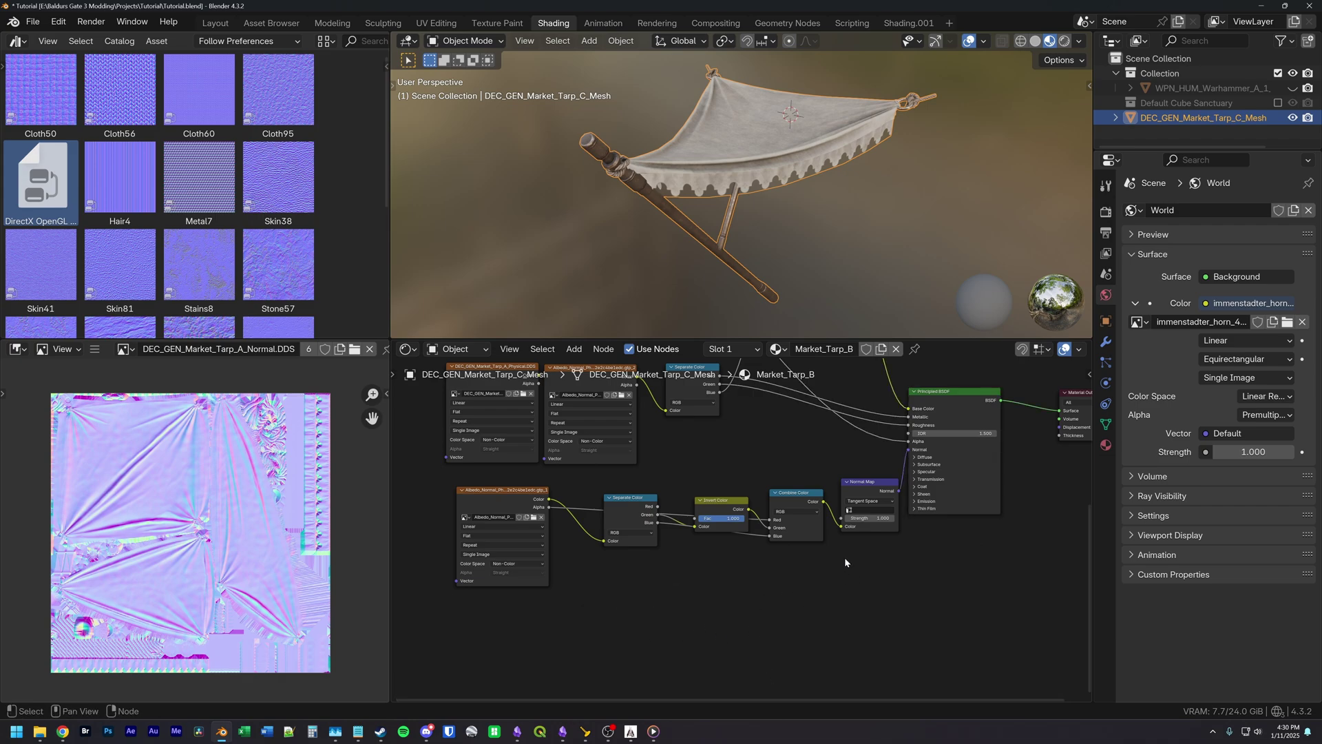
middle_drag(850, 383, 828, 577)
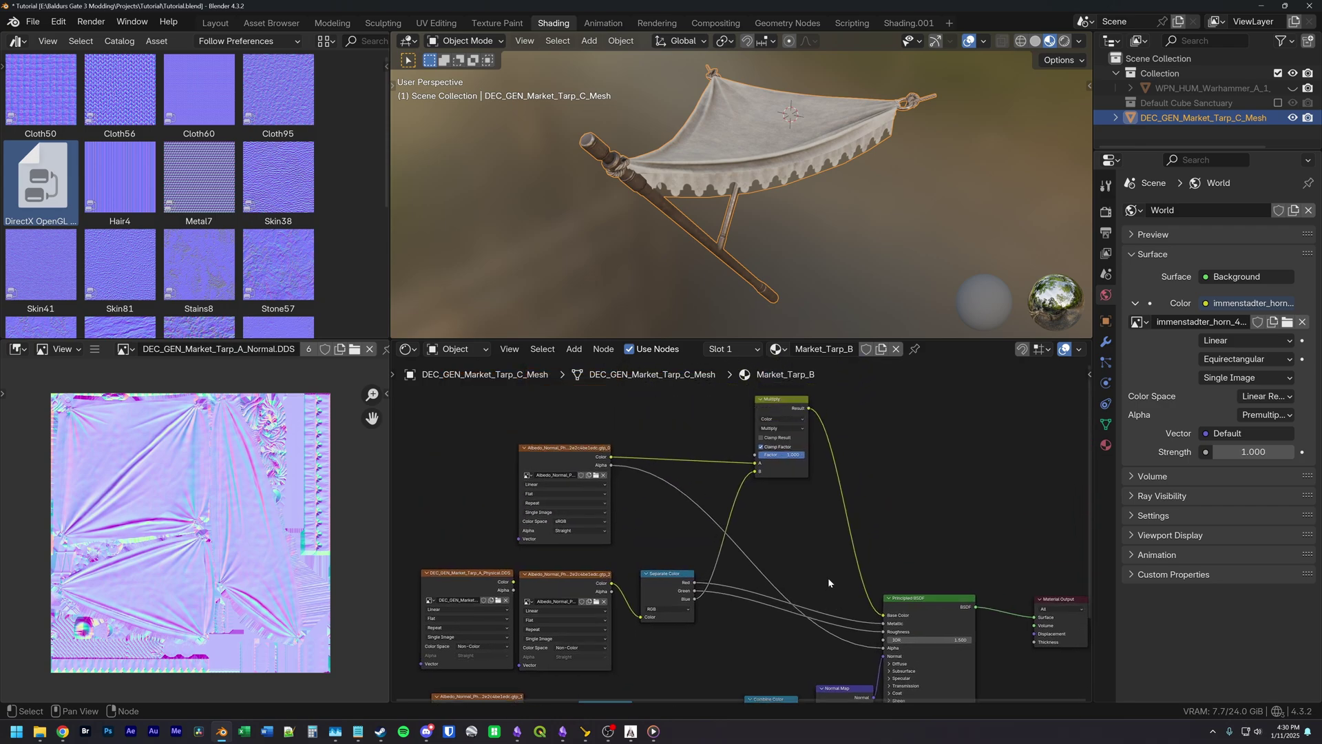
middle_drag(859, 520, 804, 526)
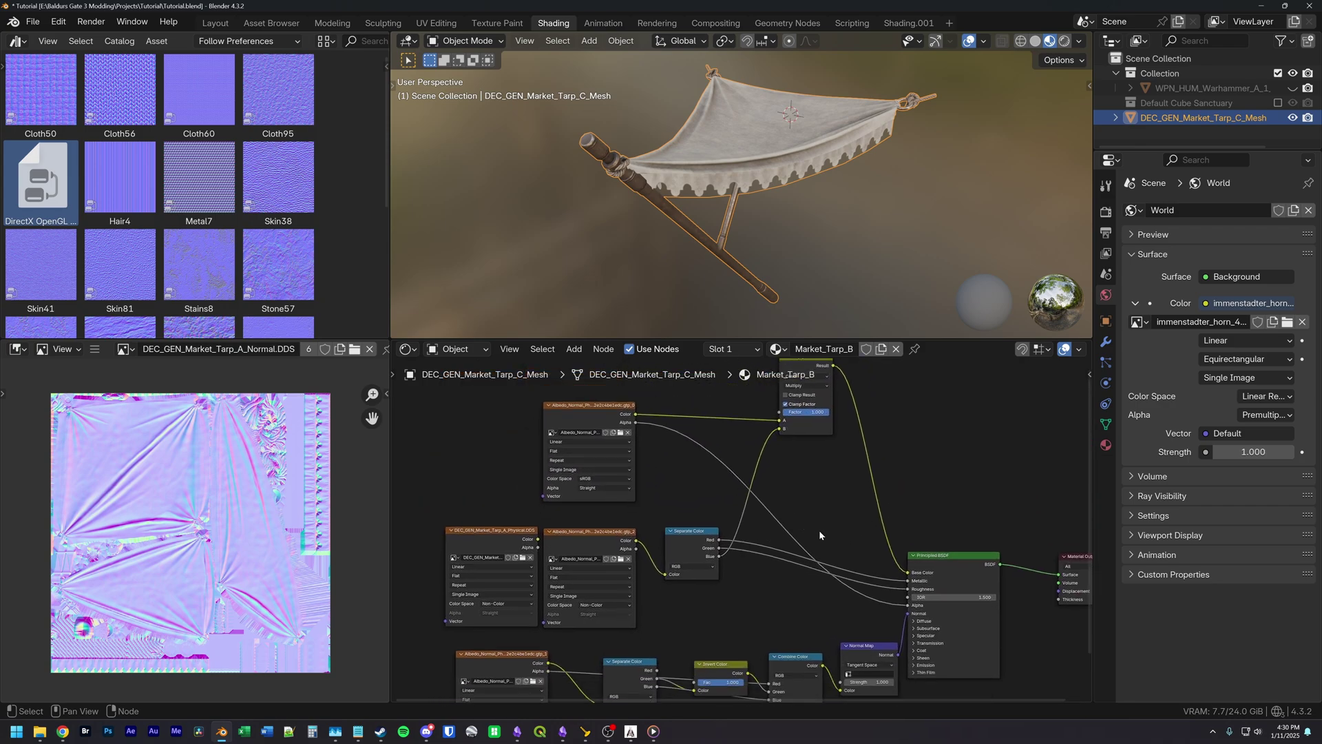
Step: Compare the textured tarp with the DEC_GEN_Market_Tarp_C_Colorvar_A preview in the Glasses editor, then return to Blender
middle_drag(748, 224, 758, 164)
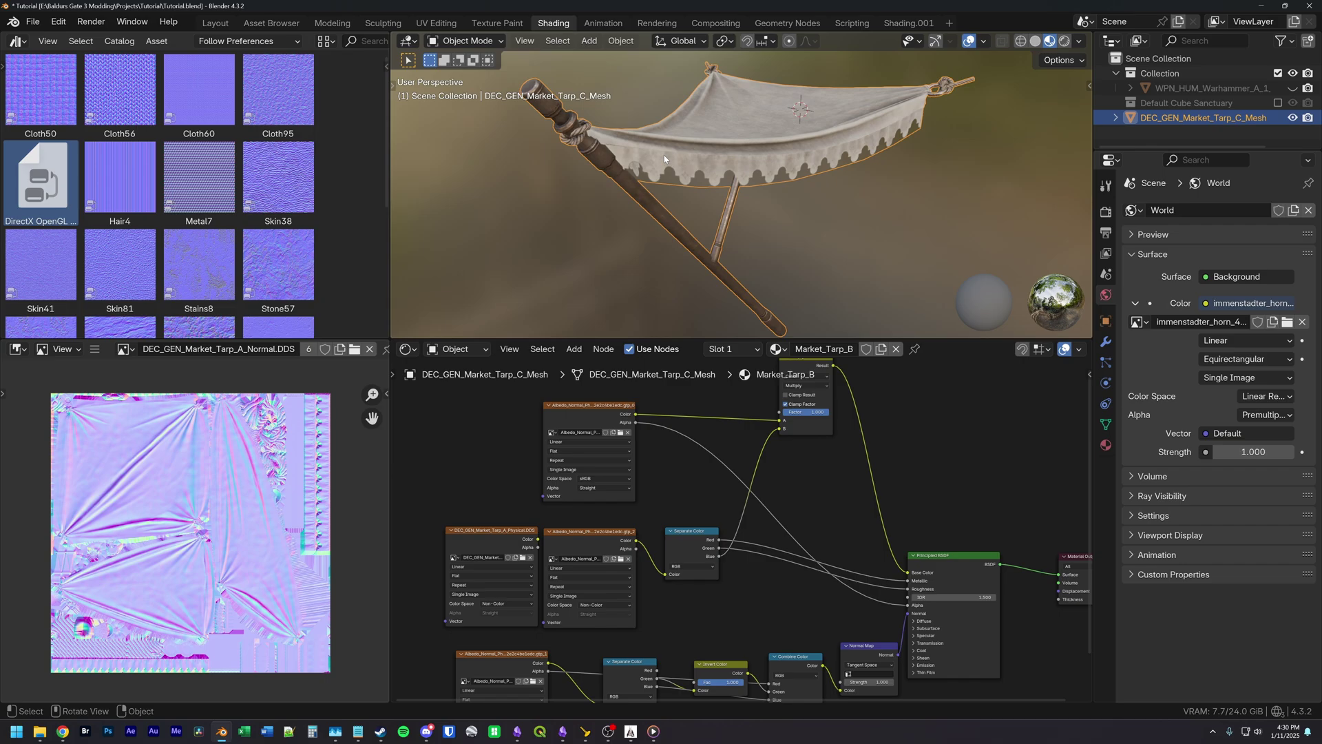
key(alt+Tab)
drag(926, 159, 921, 144)
scroll(923, 144, up, 10)
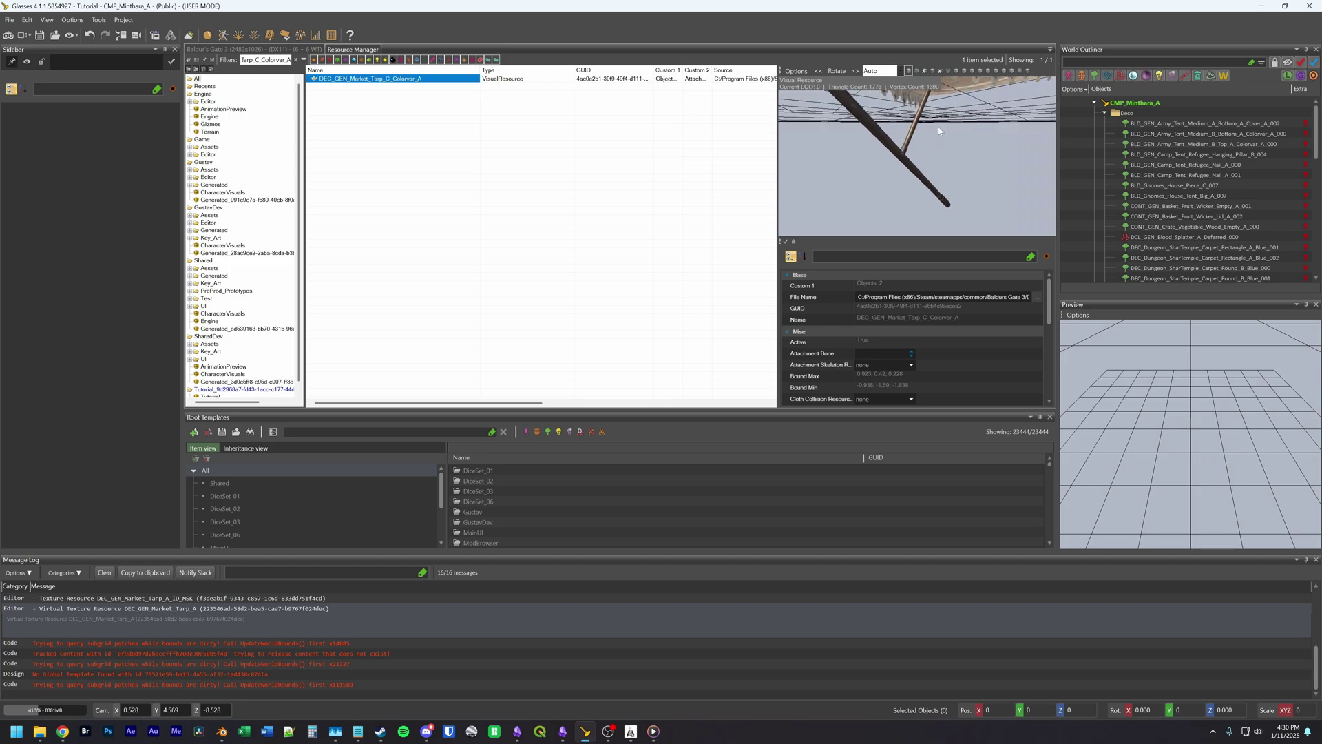
drag(936, 145, 940, 198)
key(alt+Tab)
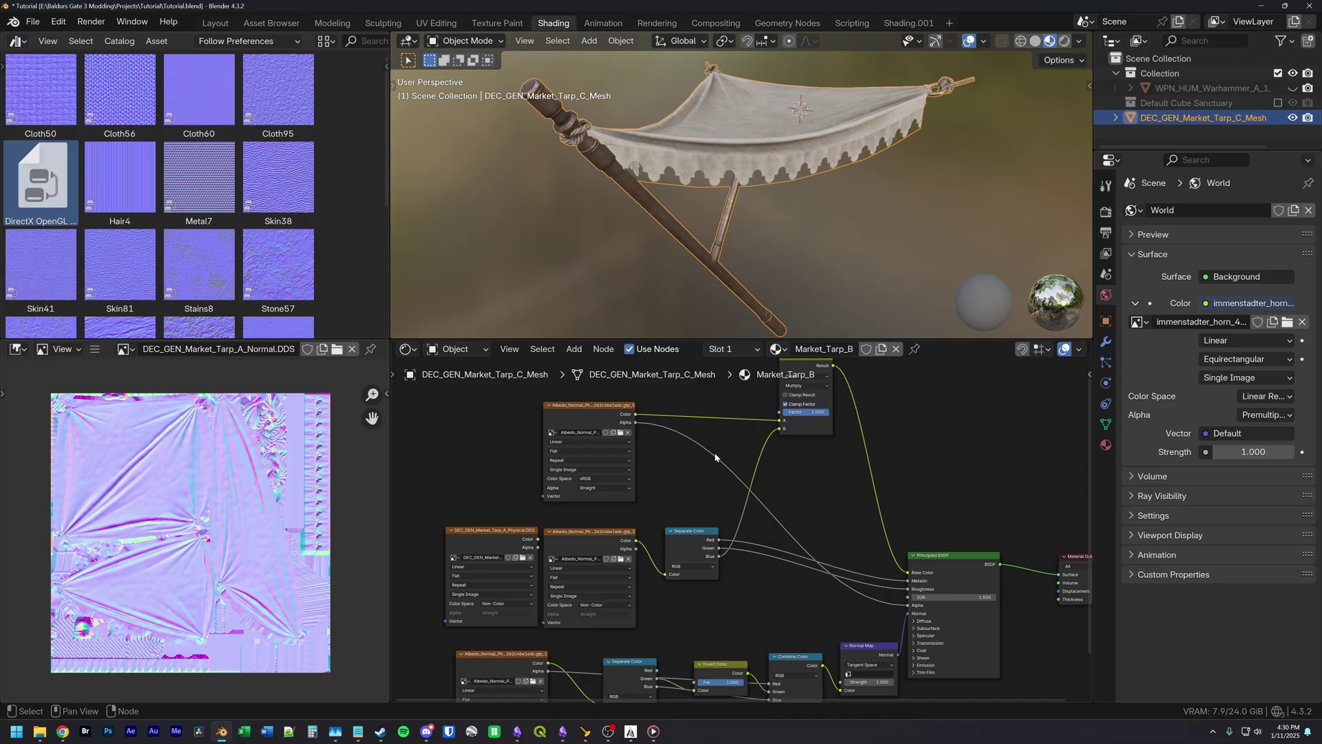
Step: Add DEC_GEN_Market_Tarp_A_ID_MSK_000.DDS from the Maps folder as an image texture above the albedo, with its color space set to Non-Color
middle_drag(682, 482, 702, 608)
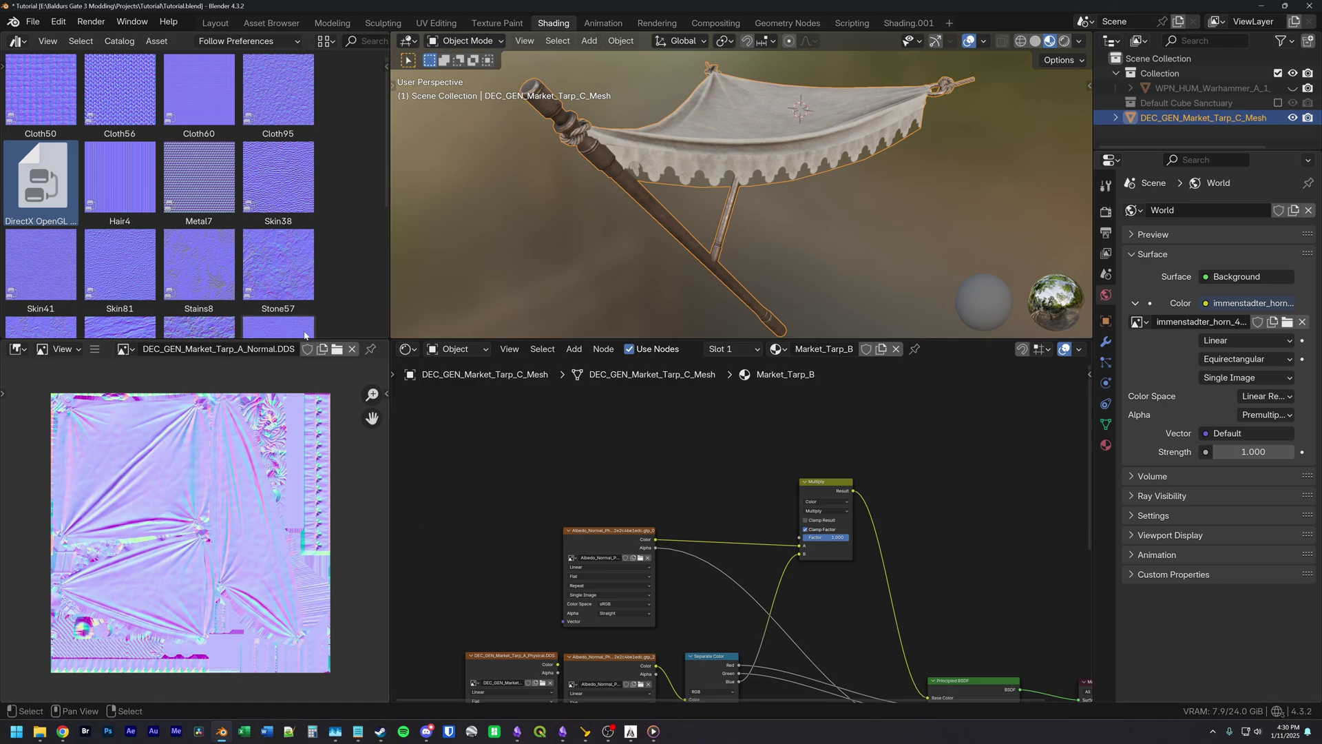
key(shift+F1)
click(15, 190)
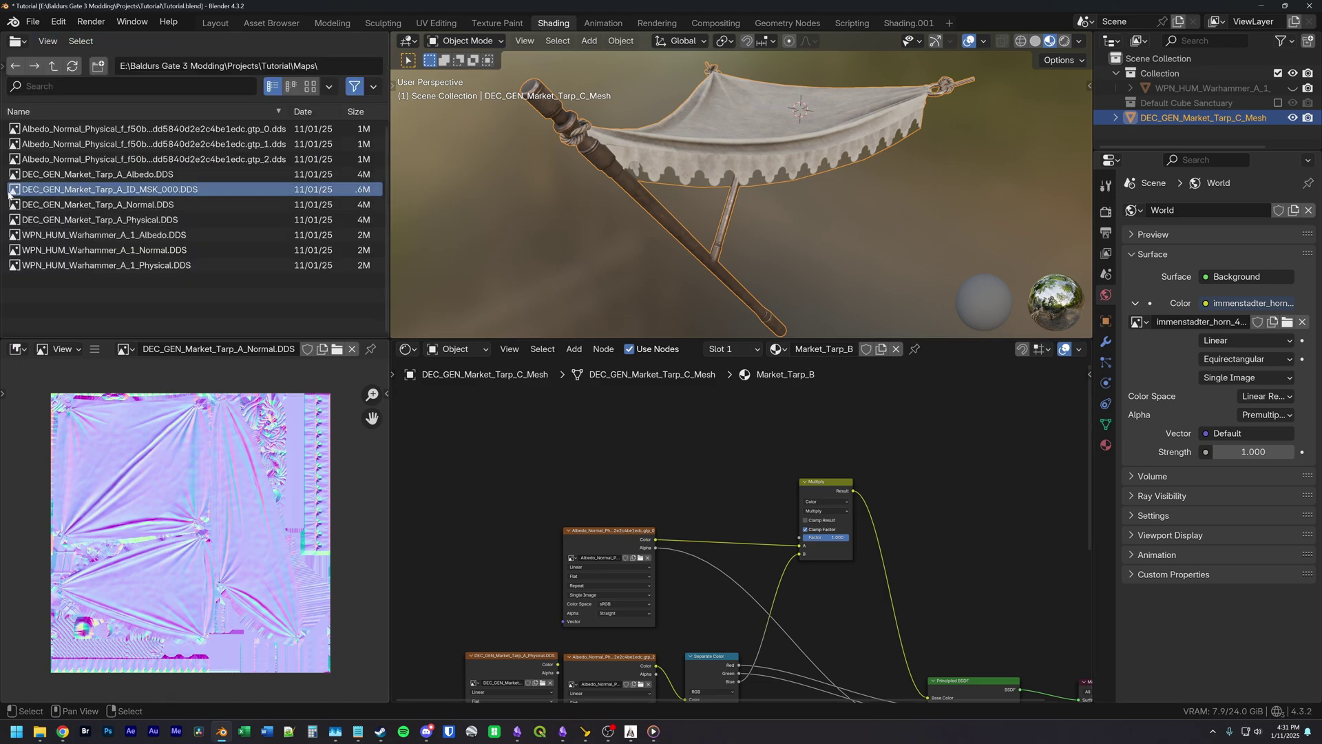
drag(16, 189, 568, 445)
middle_drag(569, 445, 649, 535)
drag(648, 535, 625, 462)
click(655, 532)
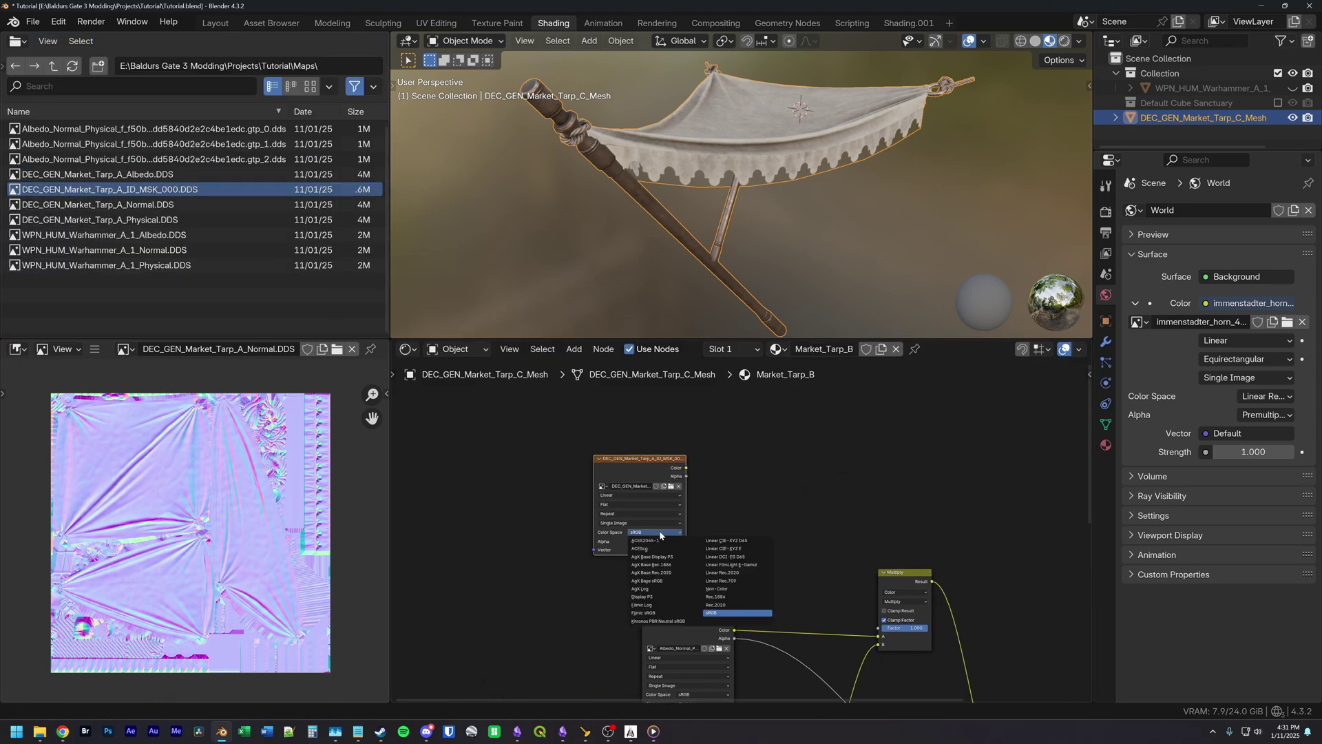
click(732, 590)
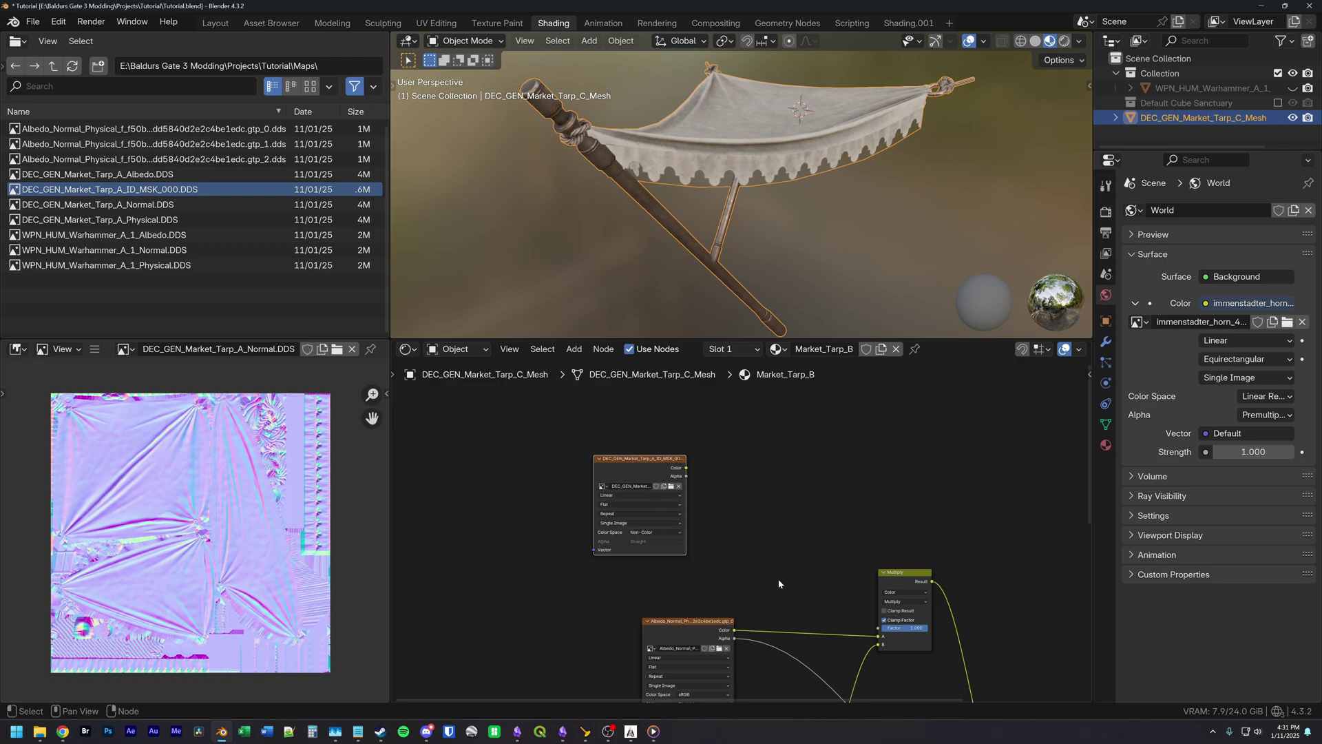
Step: Move the ID mask texture aside and connect its color output to a new Separate Color node
middle_drag(731, 556, 712, 434)
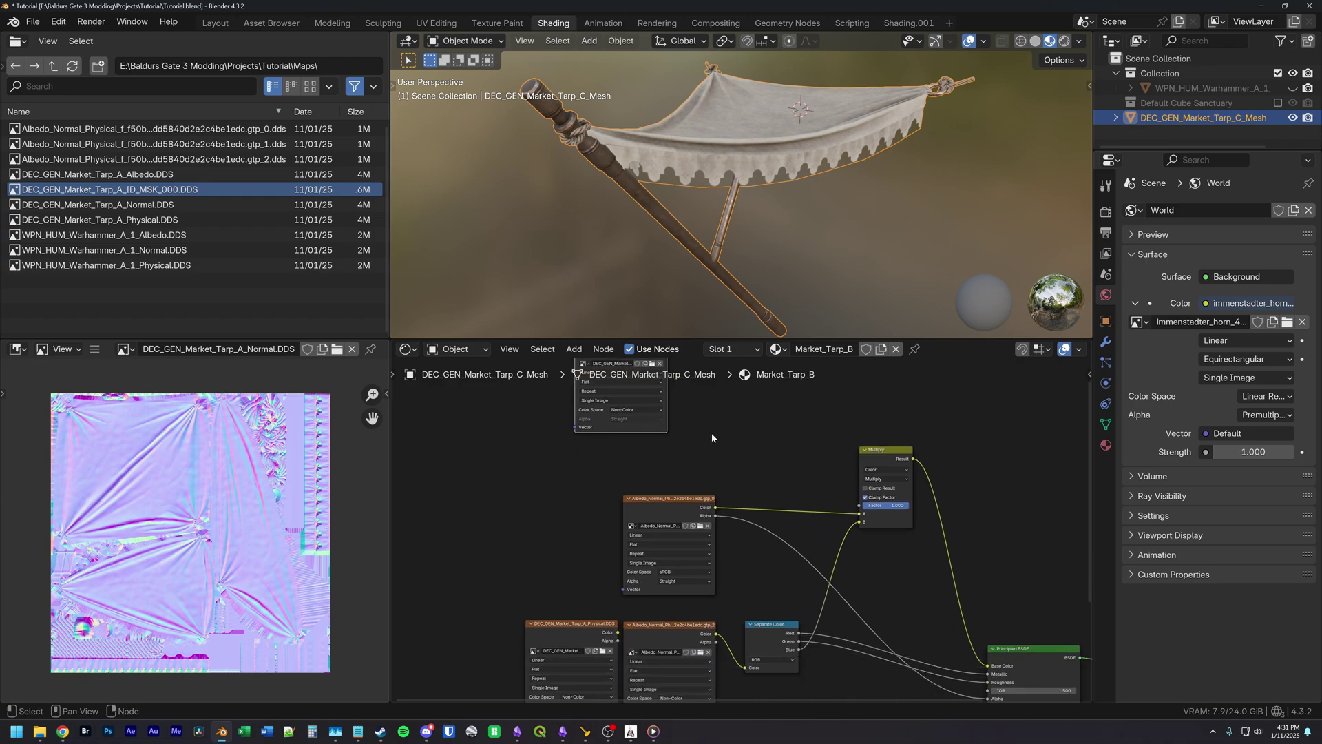
click(675, 508)
middle_drag(680, 467, 671, 575)
click(584, 449)
scroll(568, 434, up, 3)
drag(566, 435, 688, 468)
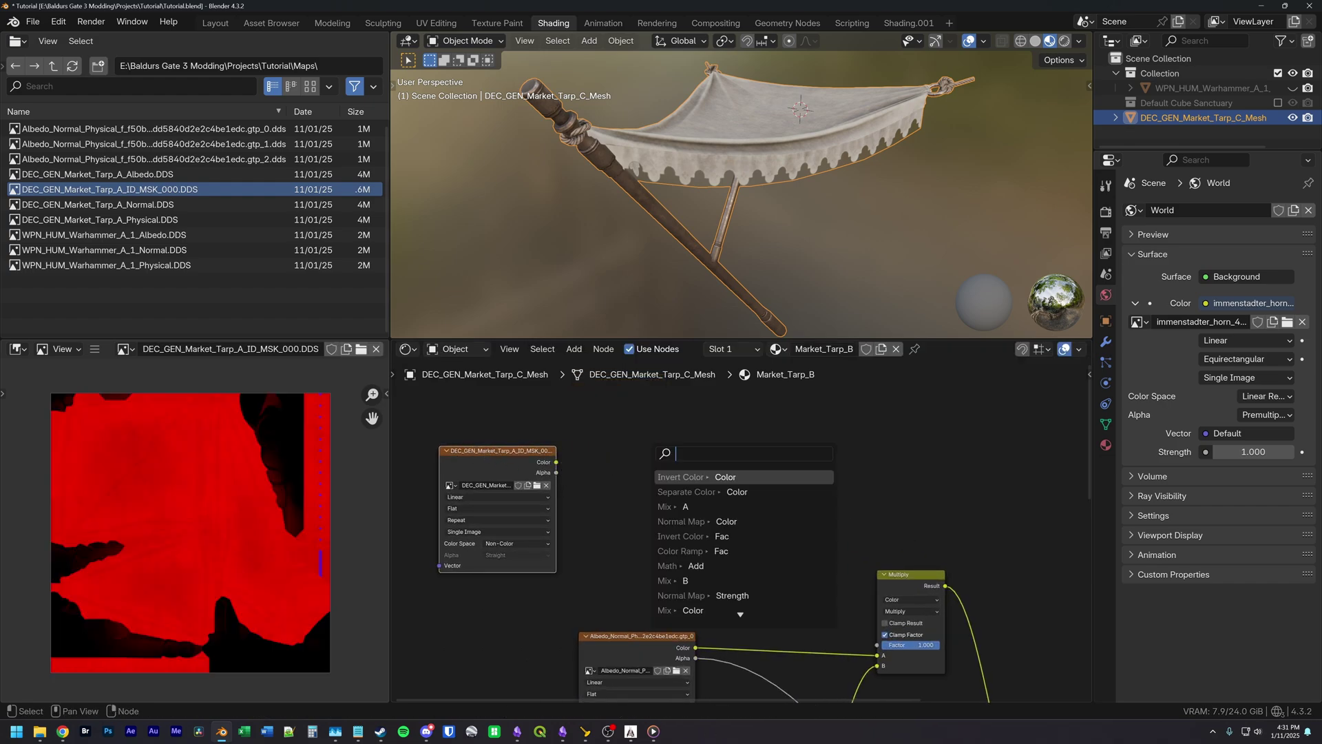
click(737, 492)
click(665, 488)
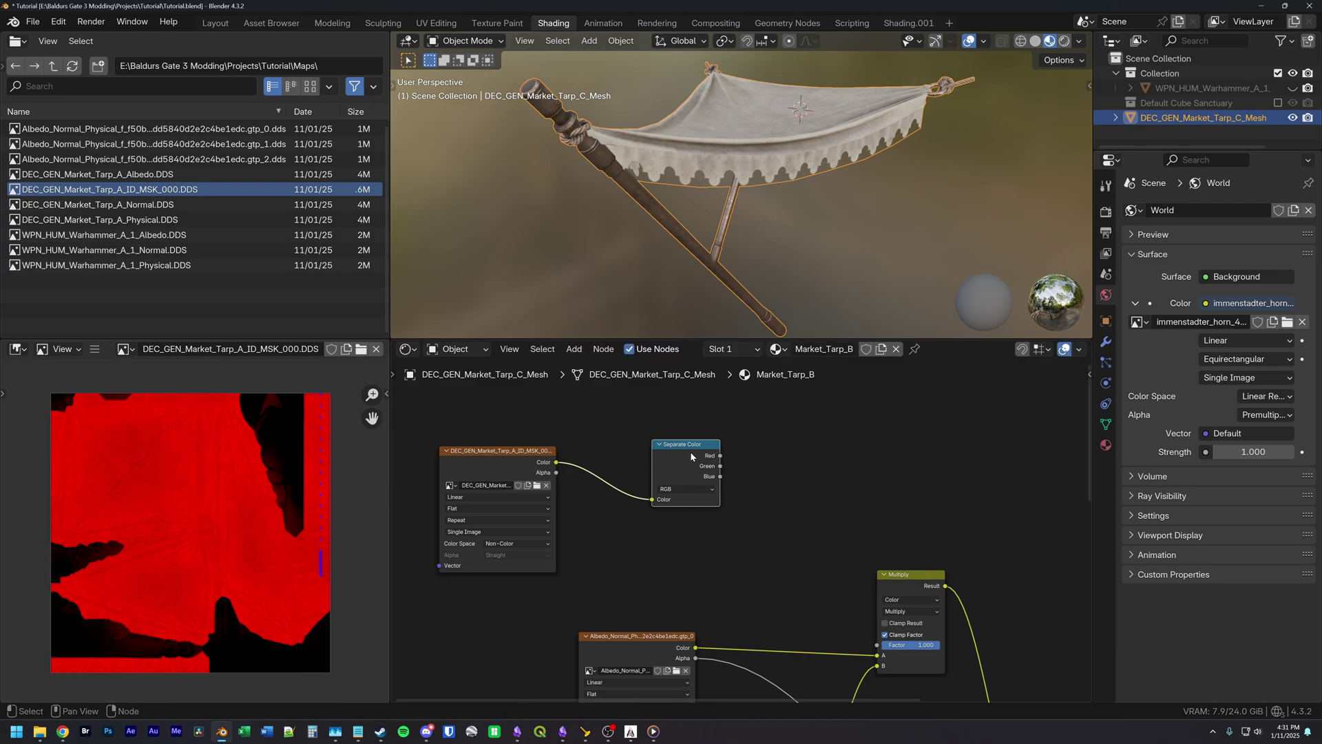
Step: Preview the ID mask's separated Red channel on the tarp and inspect the areas it covers
drag(720, 455, 1016, 697)
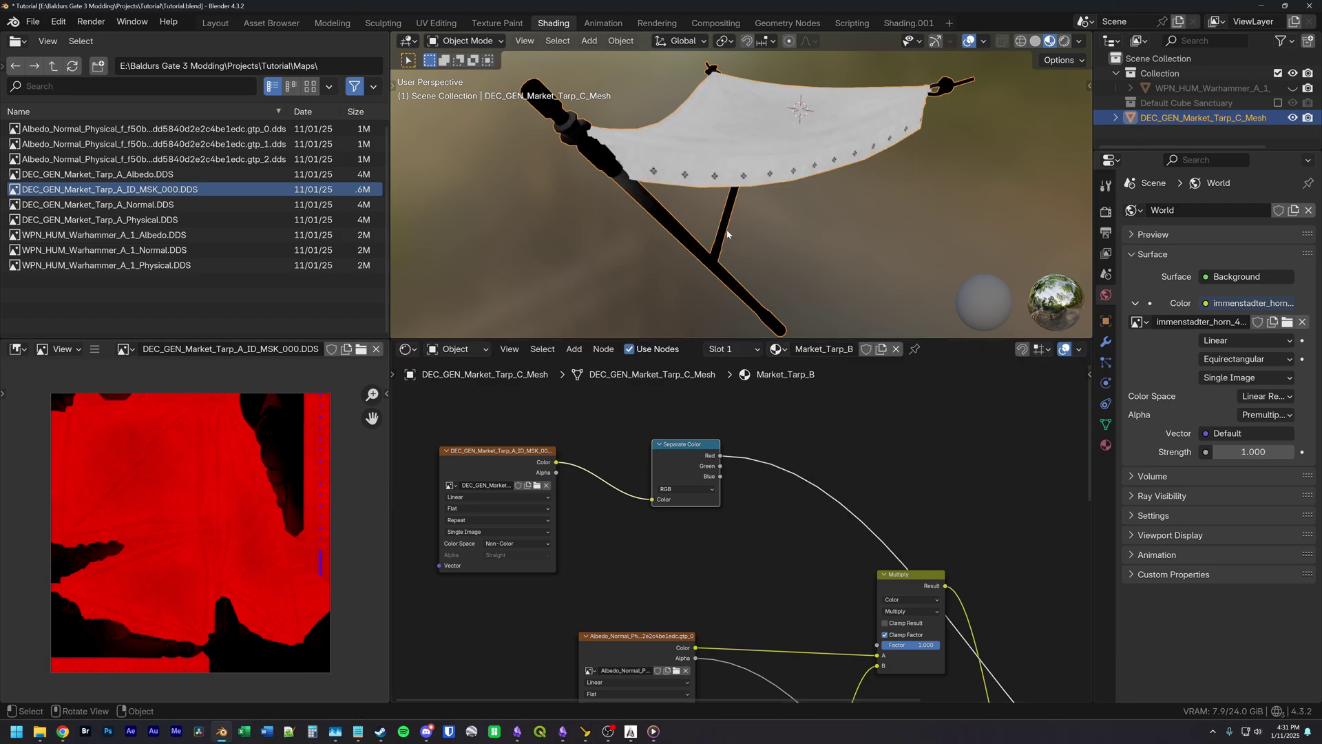
middle_drag(733, 255, 760, 224)
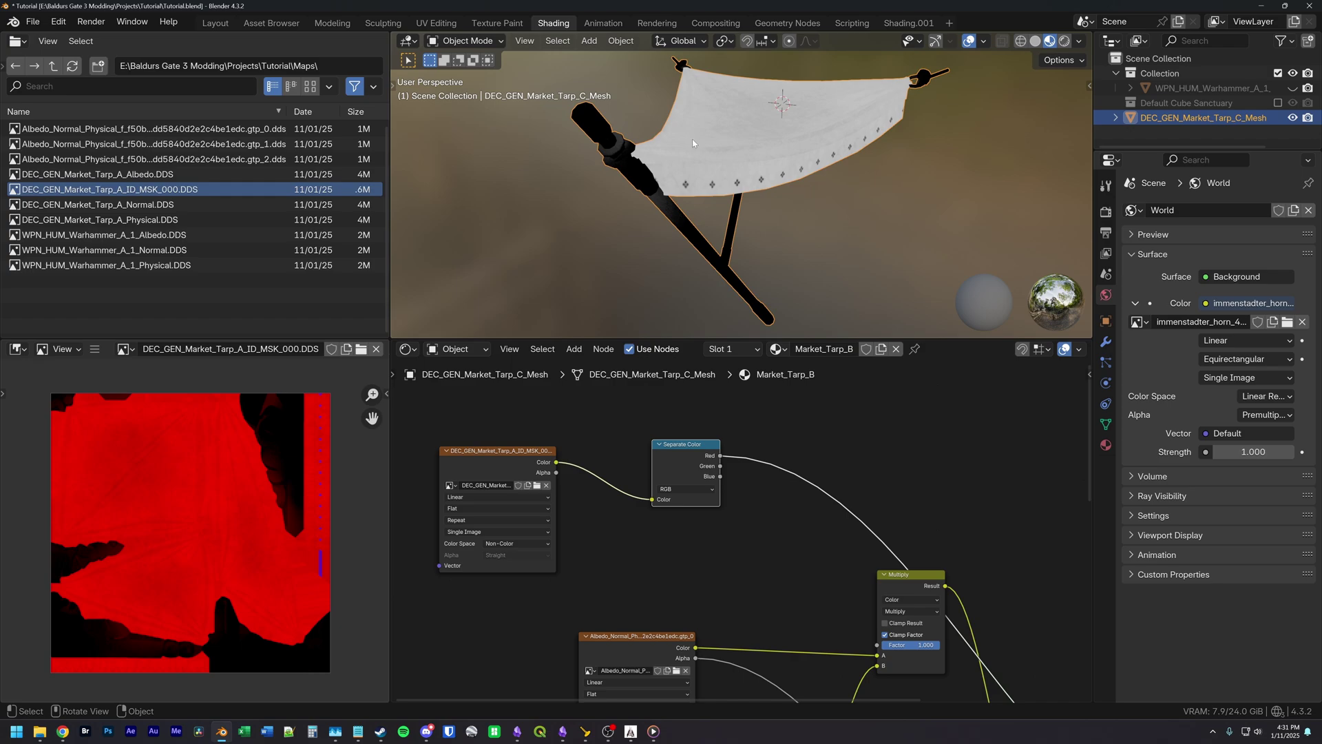
middle_drag(842, 122, 747, 103)
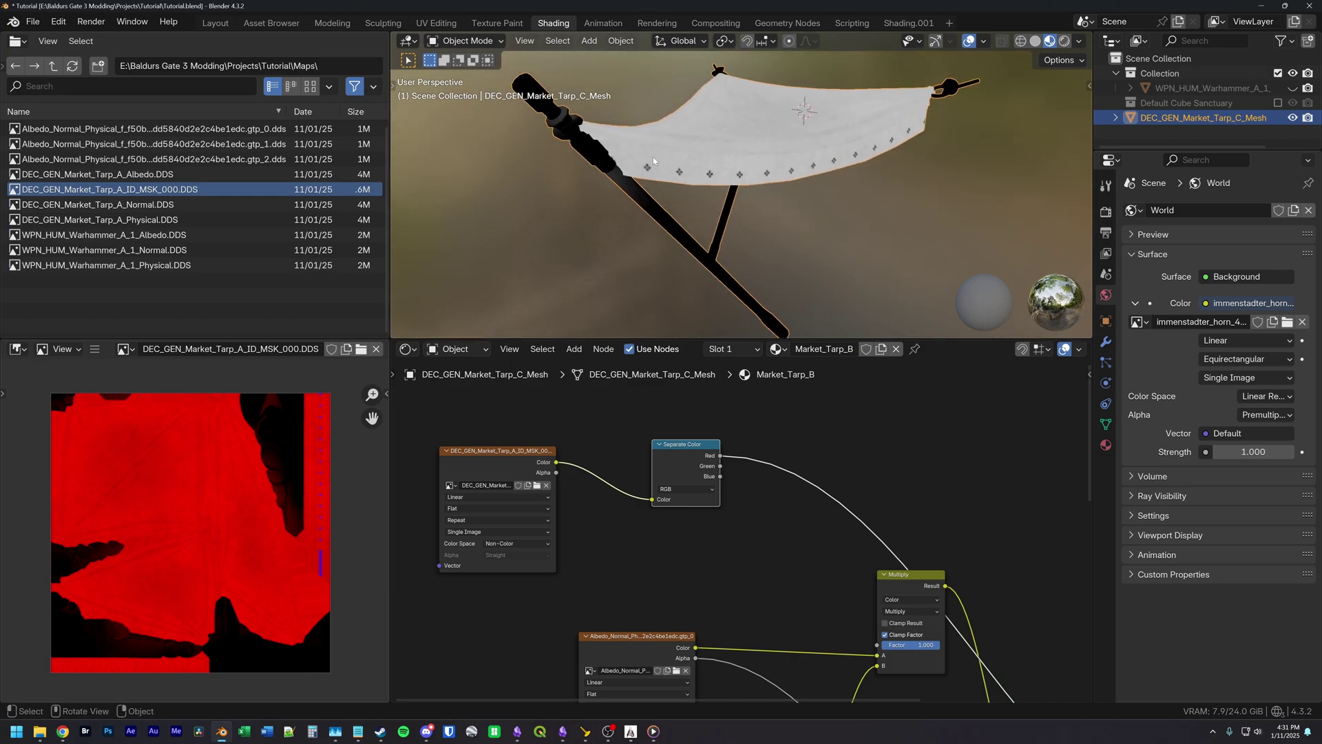
middle_drag(674, 228, 657, 189)
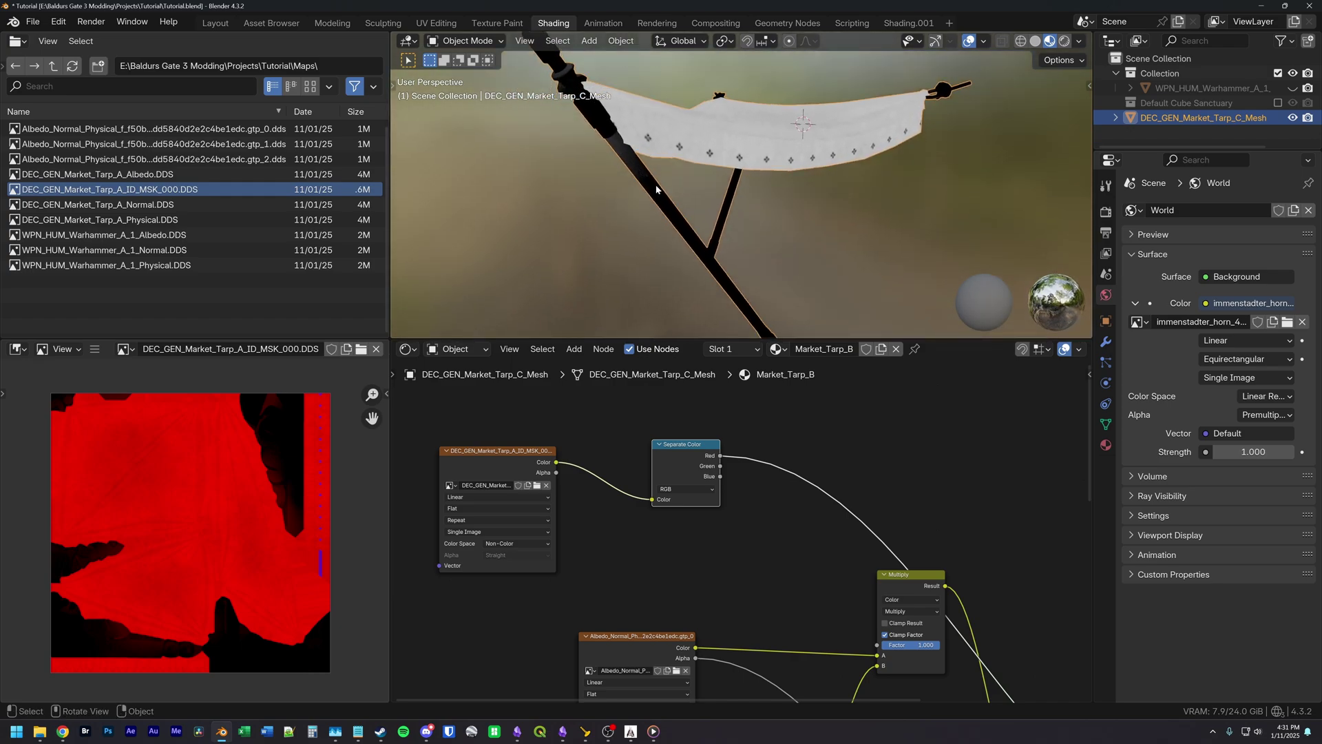
middle_drag(707, 241, 850, 173)
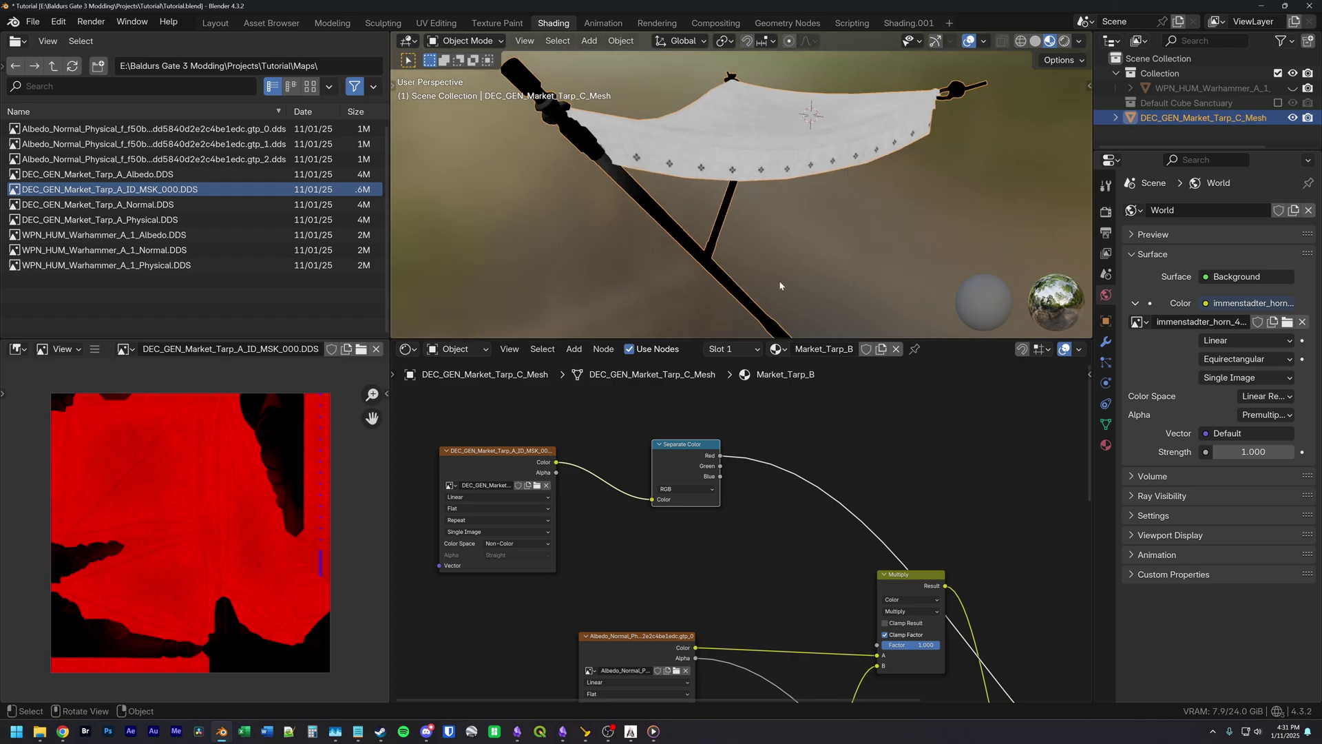
Step: Preview the ID mask's separated Green and Blue channels on the tarp and inspect the areas they cover
ctrl+shift+click(686, 466)
middle_drag(725, 214, 709, 237)
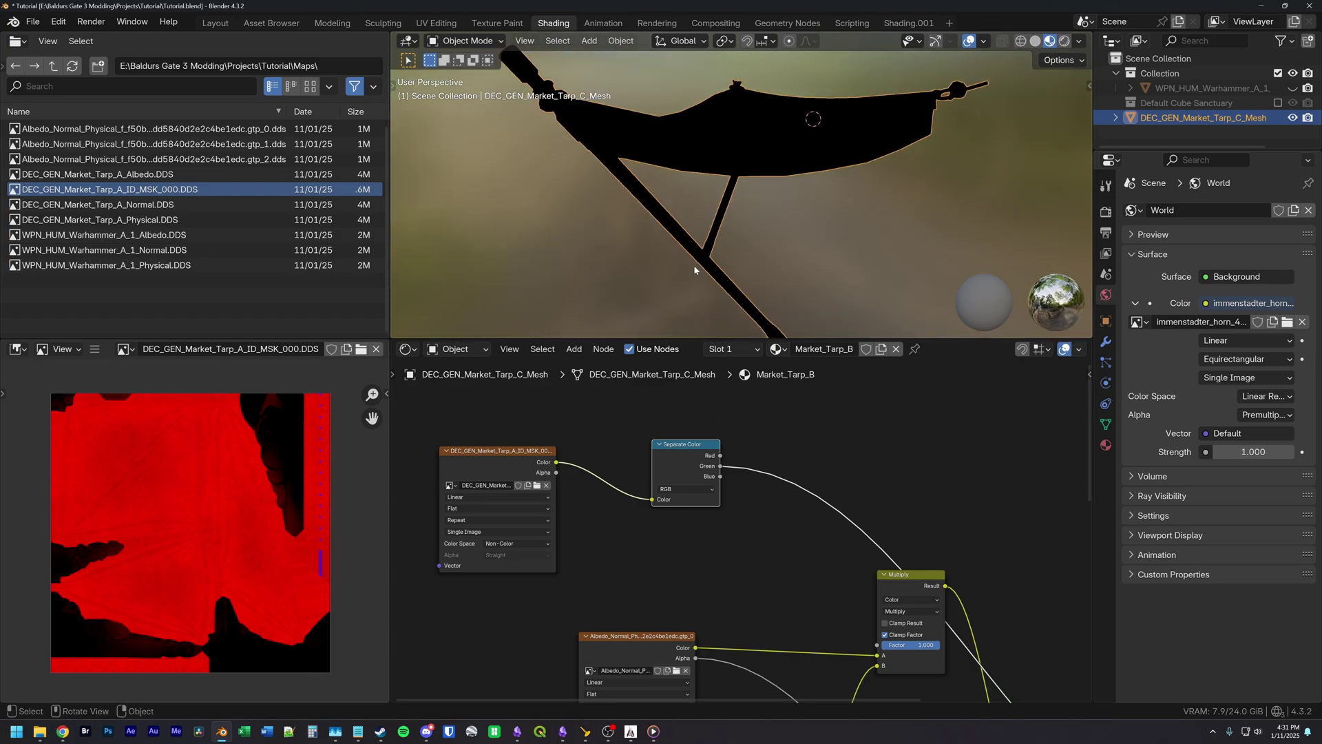
ctrl+shift+click(693, 452)
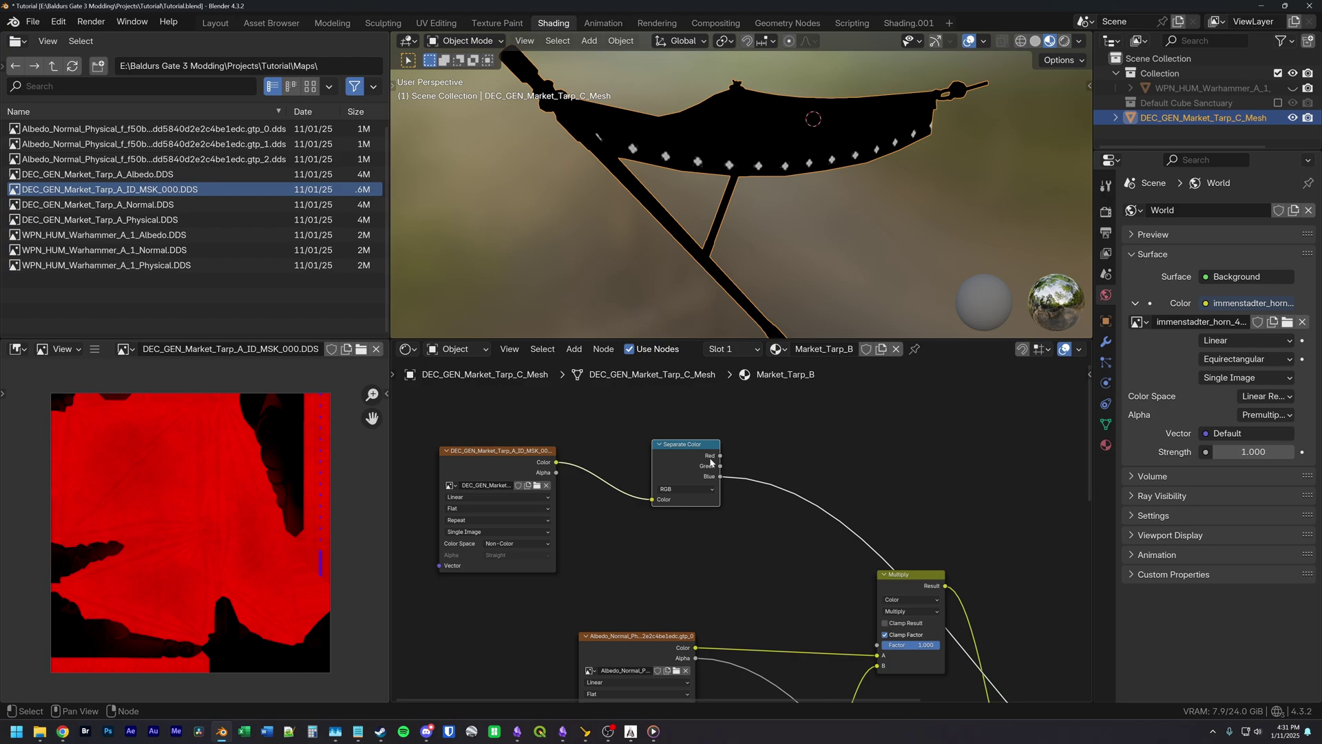
middle_drag(717, 210, 753, 212)
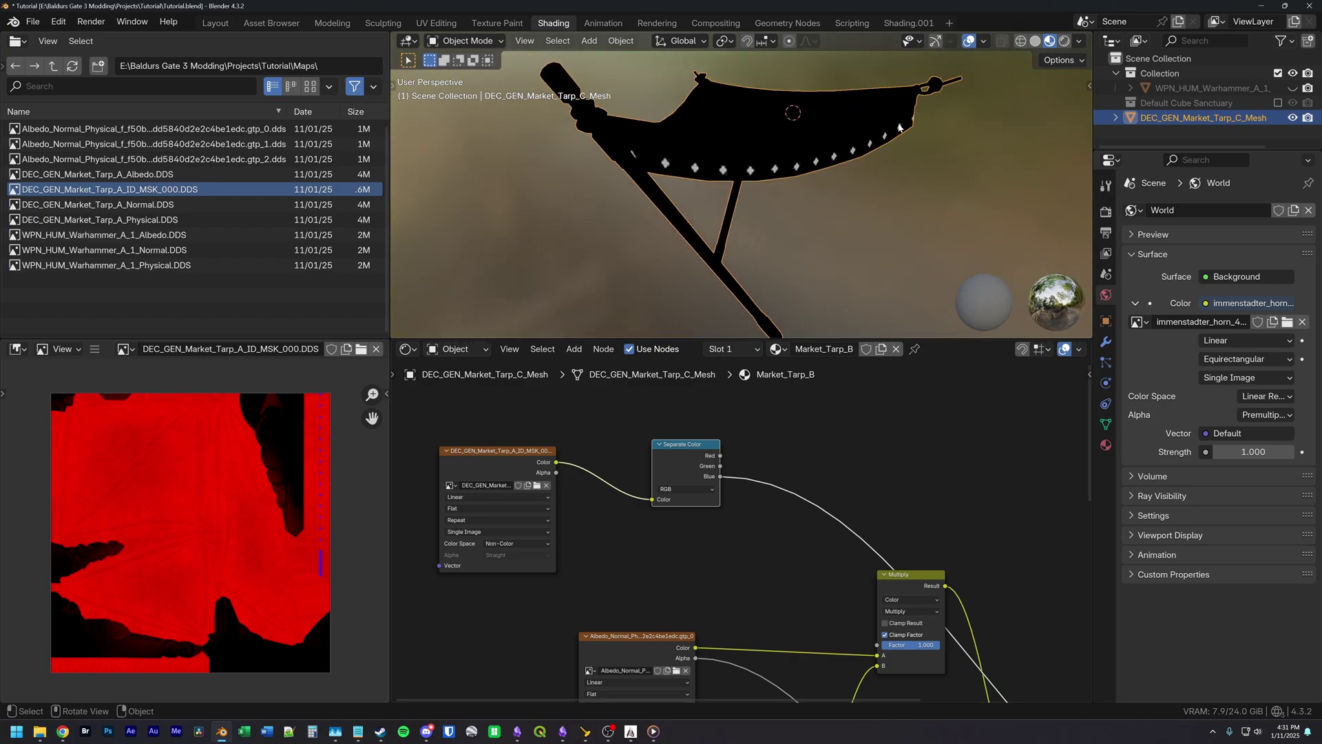
Step: Preview the ID mask texture's alpha output on the tarp
ctrl+shift+click(516, 466)
ctrl+shift+click(516, 466)
mouse_move(692, 204)
middle_down()
mouse_move(763, 195)
mouse_move(683, 200)
mouse_move(688, 229)
middle_up()
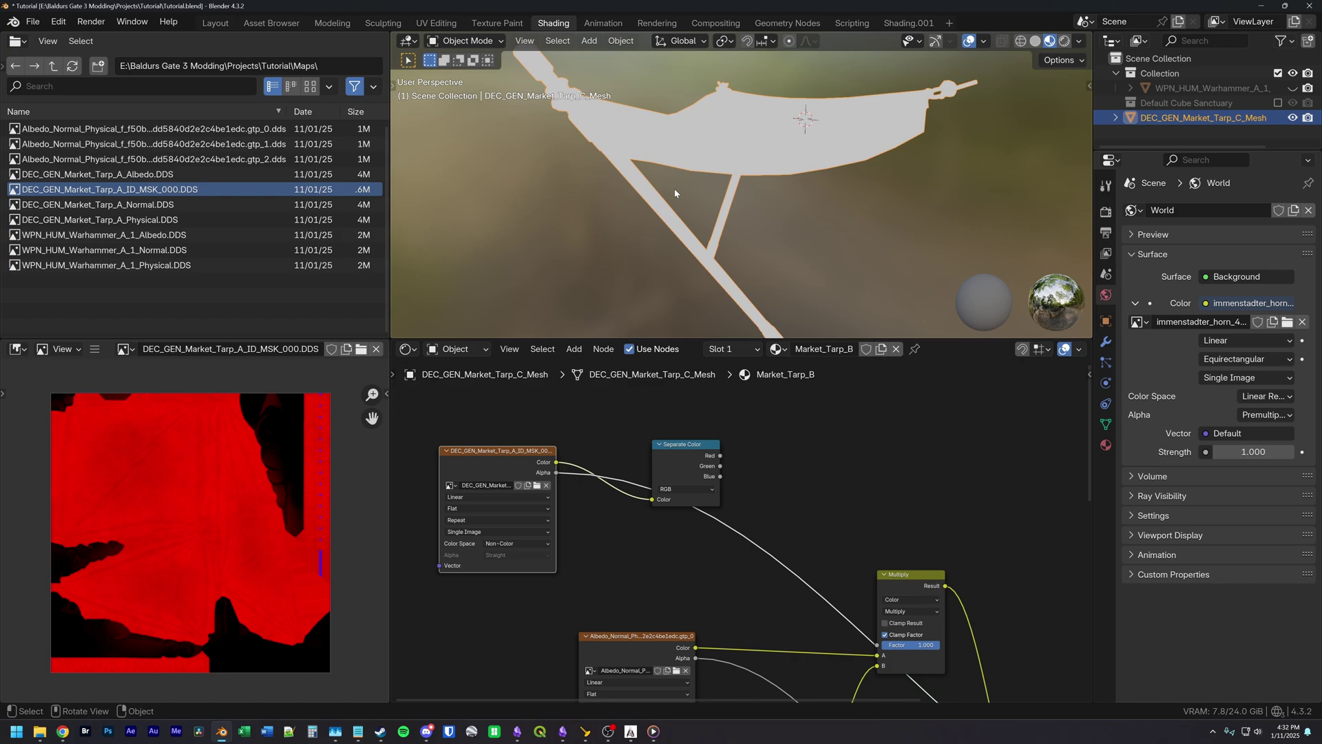
key(alt+Tab)
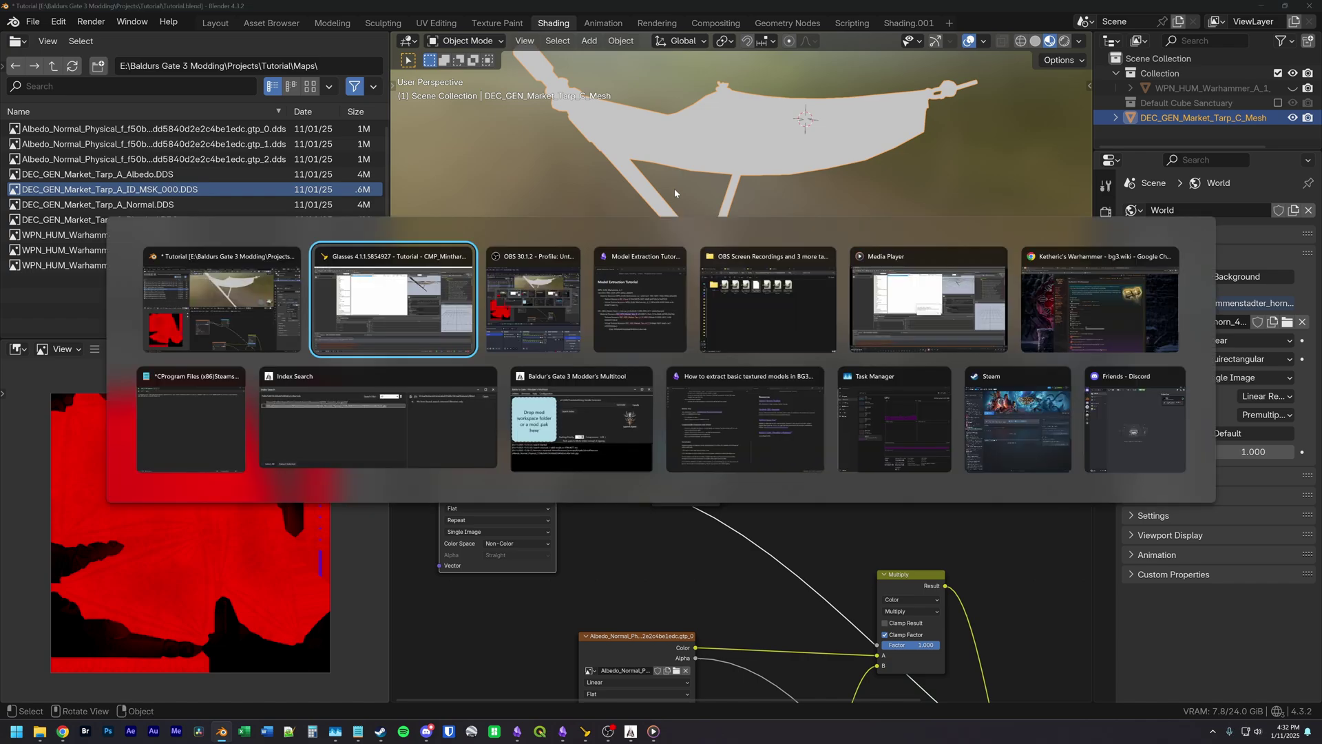
key(Escape)
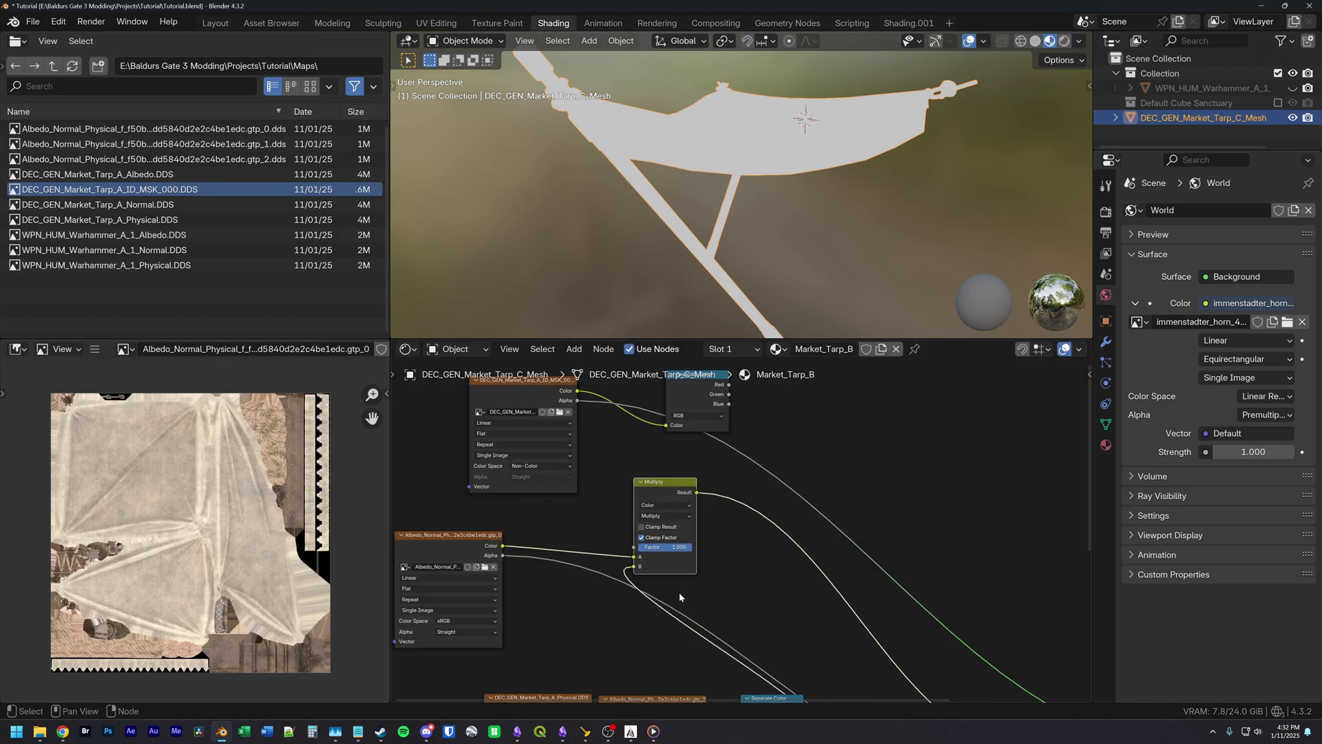
Step: Preview the result of the Multiply node that feeds the base color and inspect it on the tarp
middle_drag(700, 582, 696, 629)
middle_drag(846, 532, 792, 500)
middle_drag(850, 574, 792, 448)
middle_drag(726, 503, 773, 605)
ctrl+shift+click(599, 489)
middle_drag(734, 492, 754, 544)
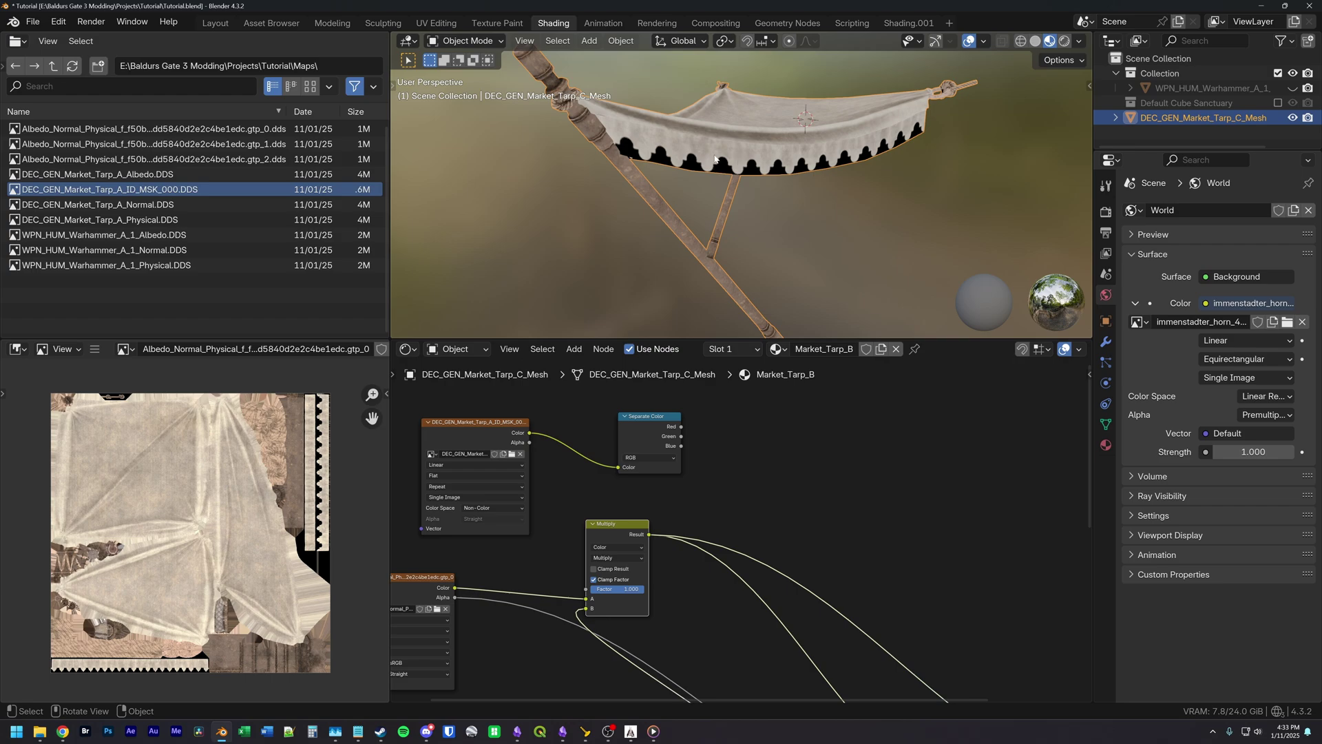
middle_drag(735, 474, 782, 492)
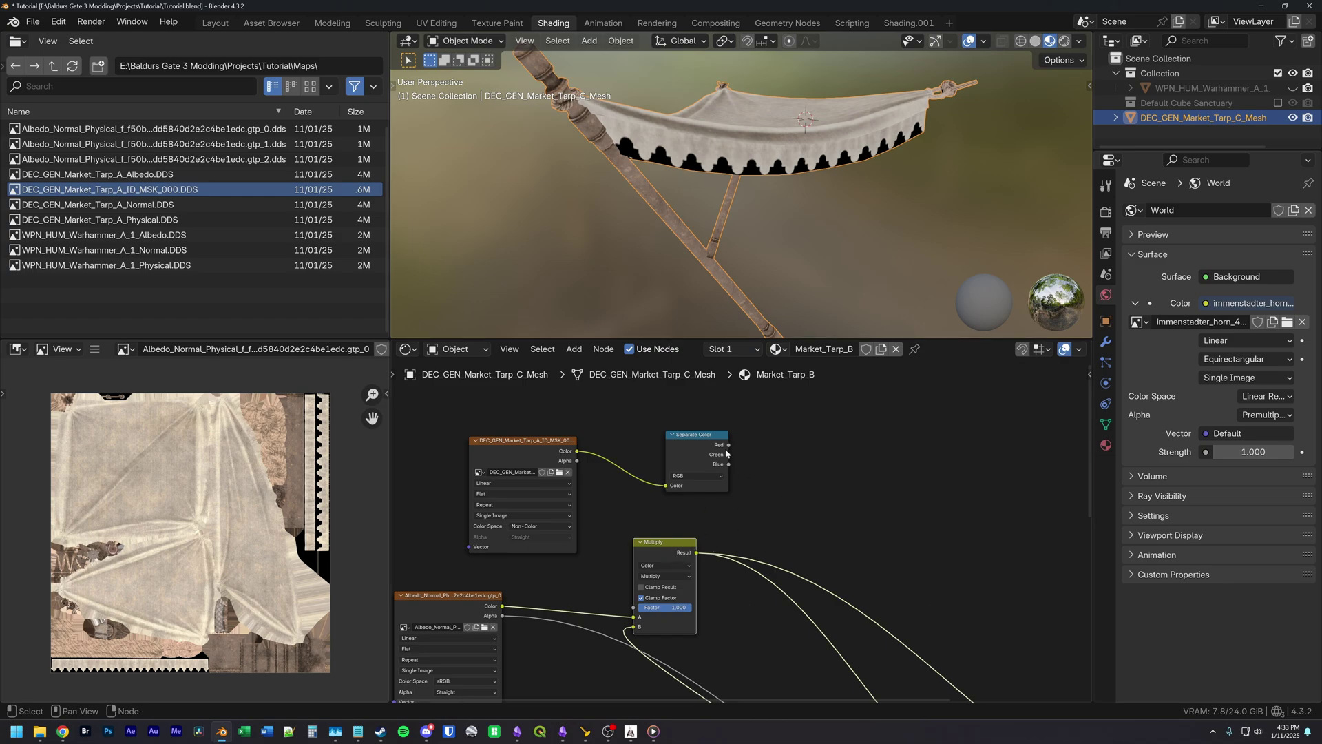
middle_drag(684, 212, 671, 238)
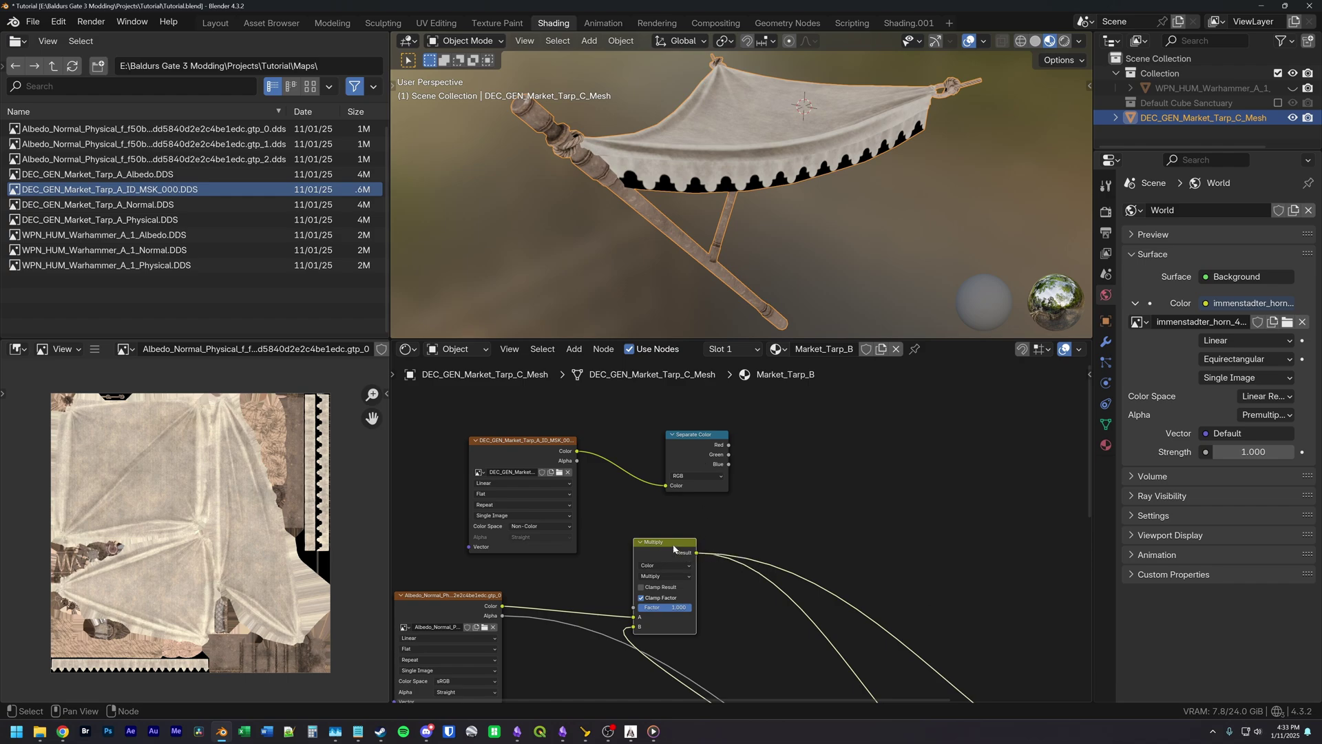
Step: Duplicate the Multiply node beside the mask's Separate Color, feed the original Multiply result into its A input, and preview it
key(shift+d)
click(856, 445)
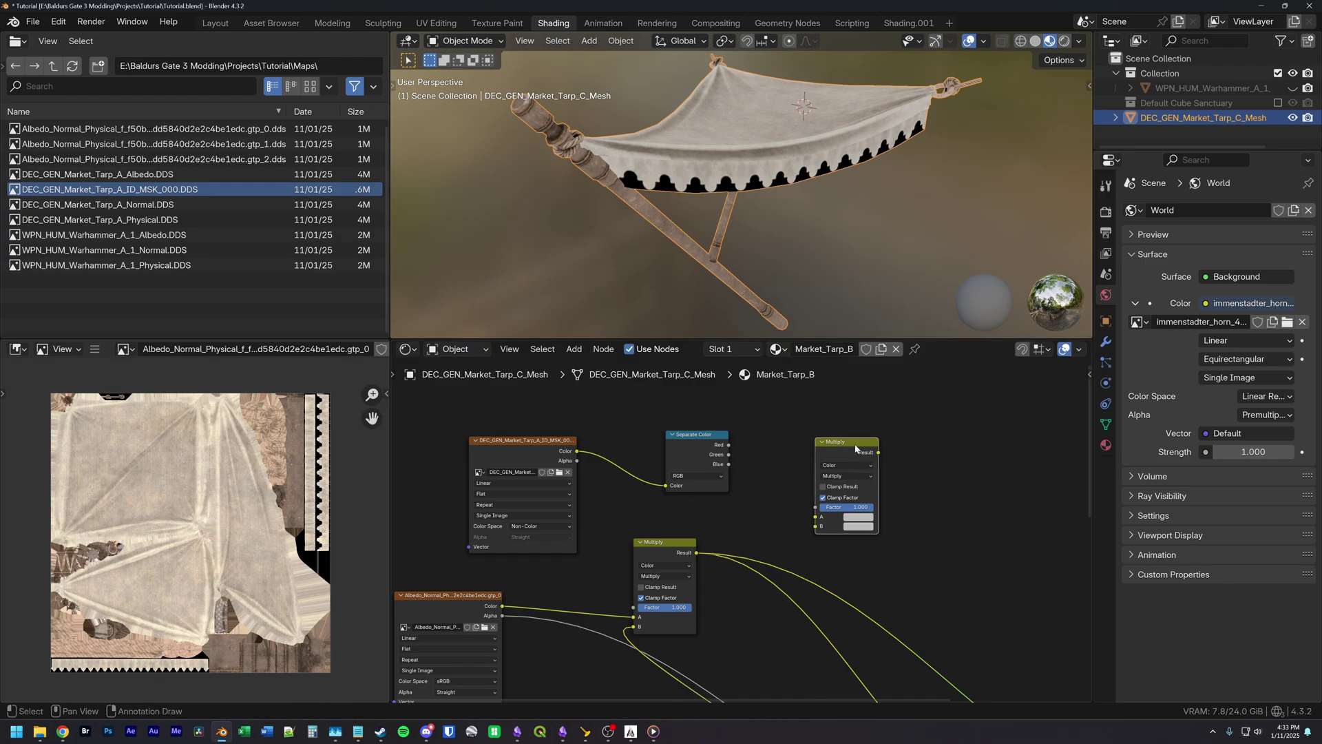
drag(696, 552, 812, 518)
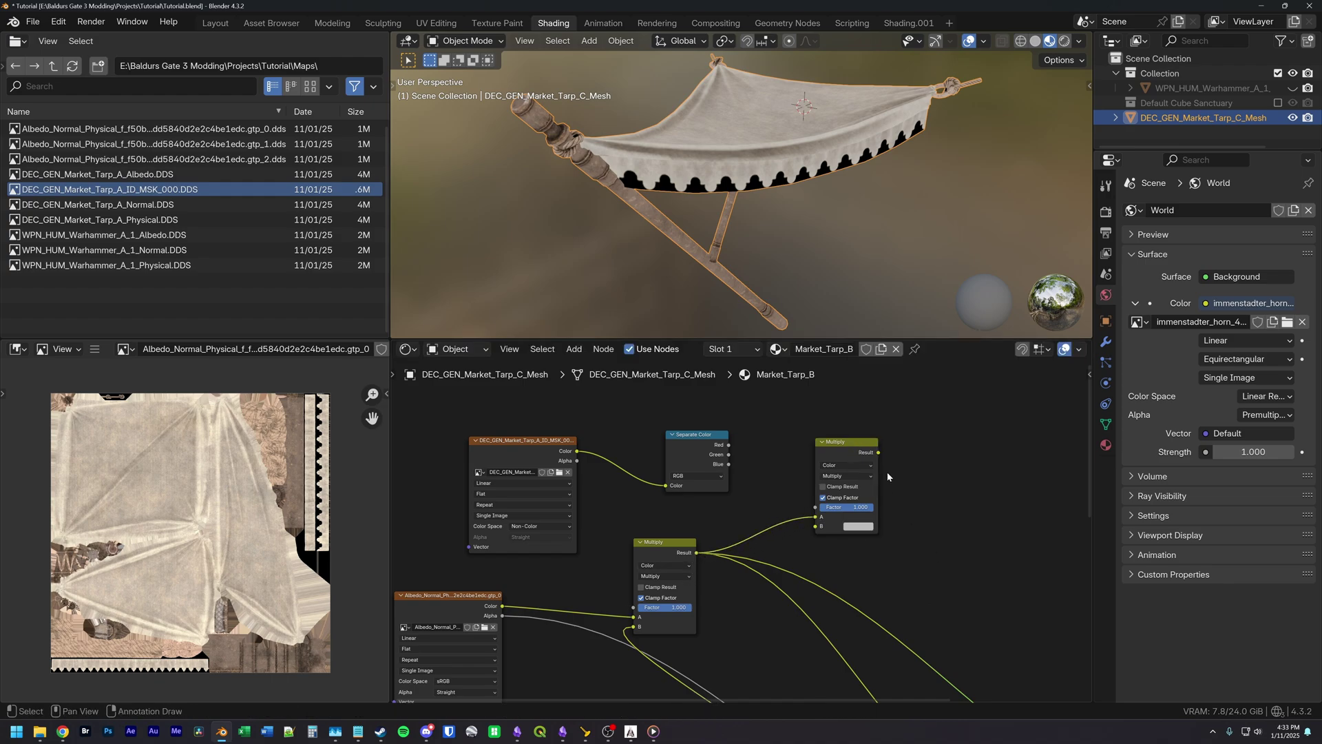
ctrl+shift+click(856, 446)
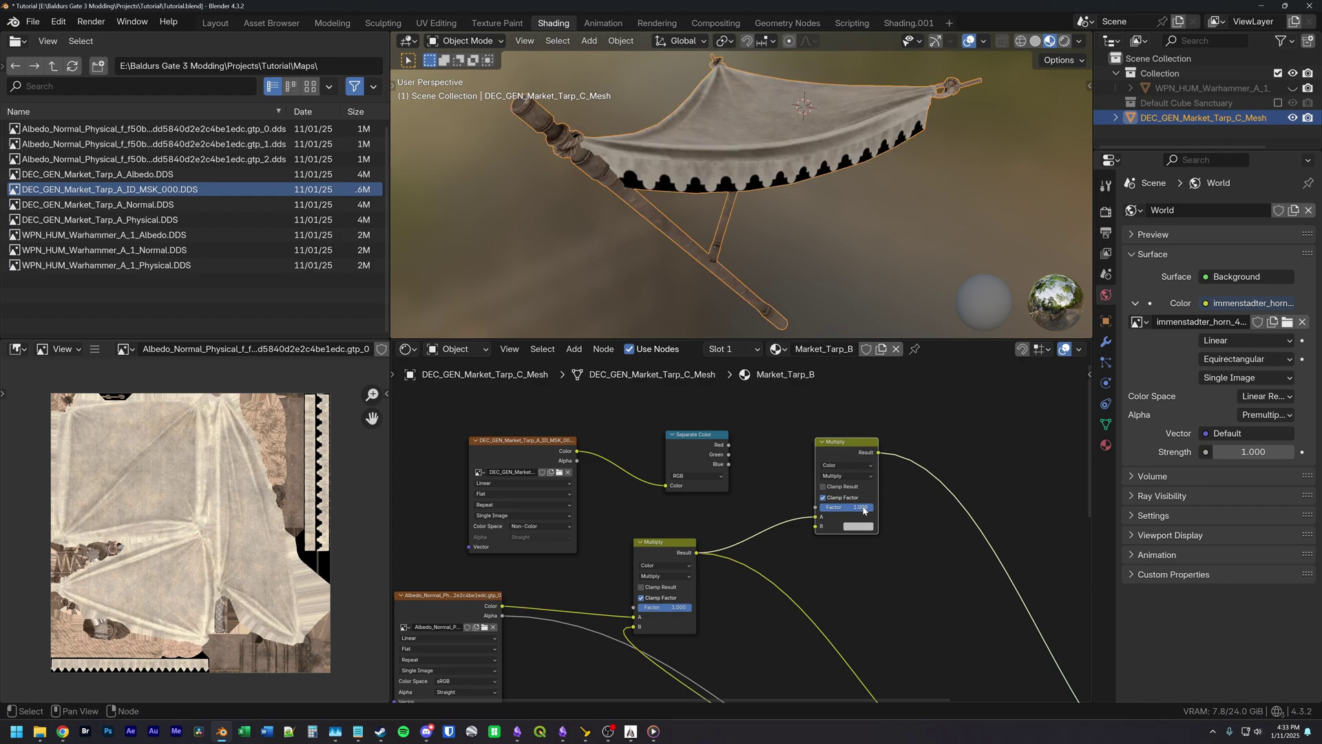
Step: Set the duplicated Multiply node's Factor to 0 and its B color to black
drag(863, 508, 783, 531)
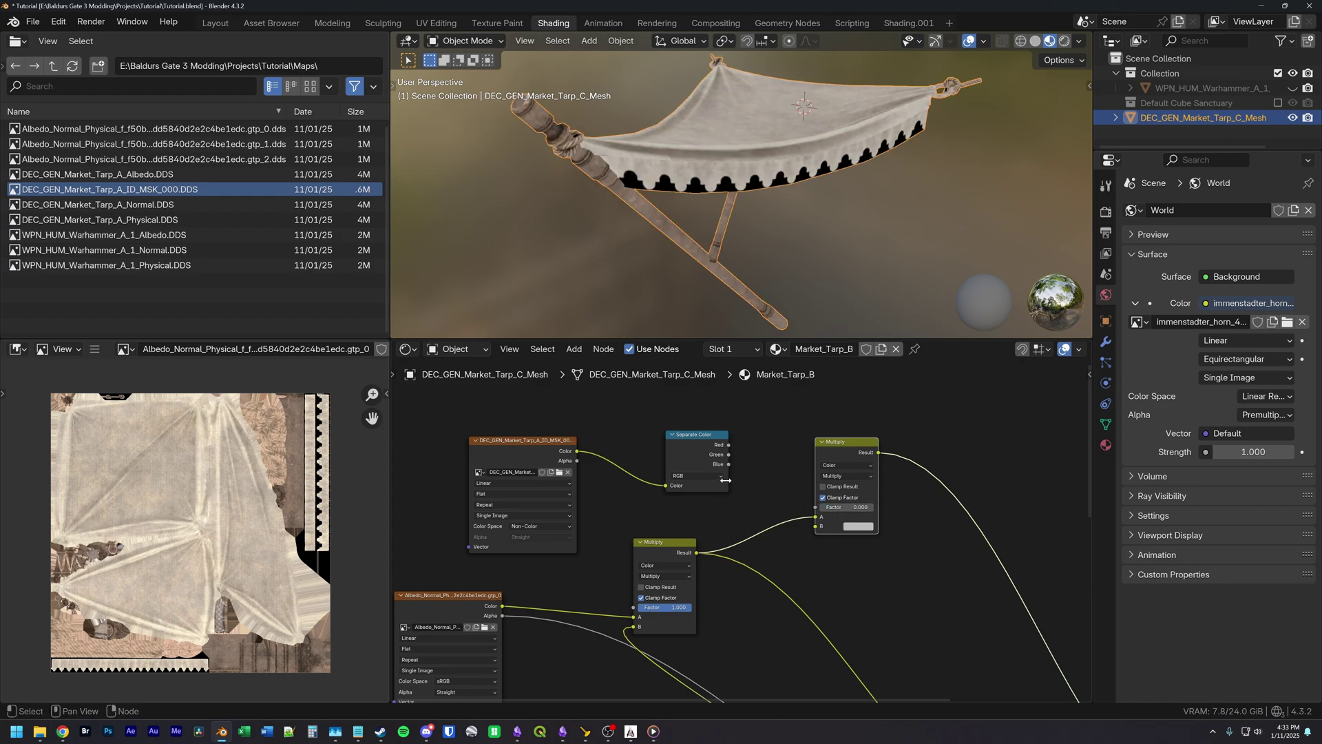
click(857, 527)
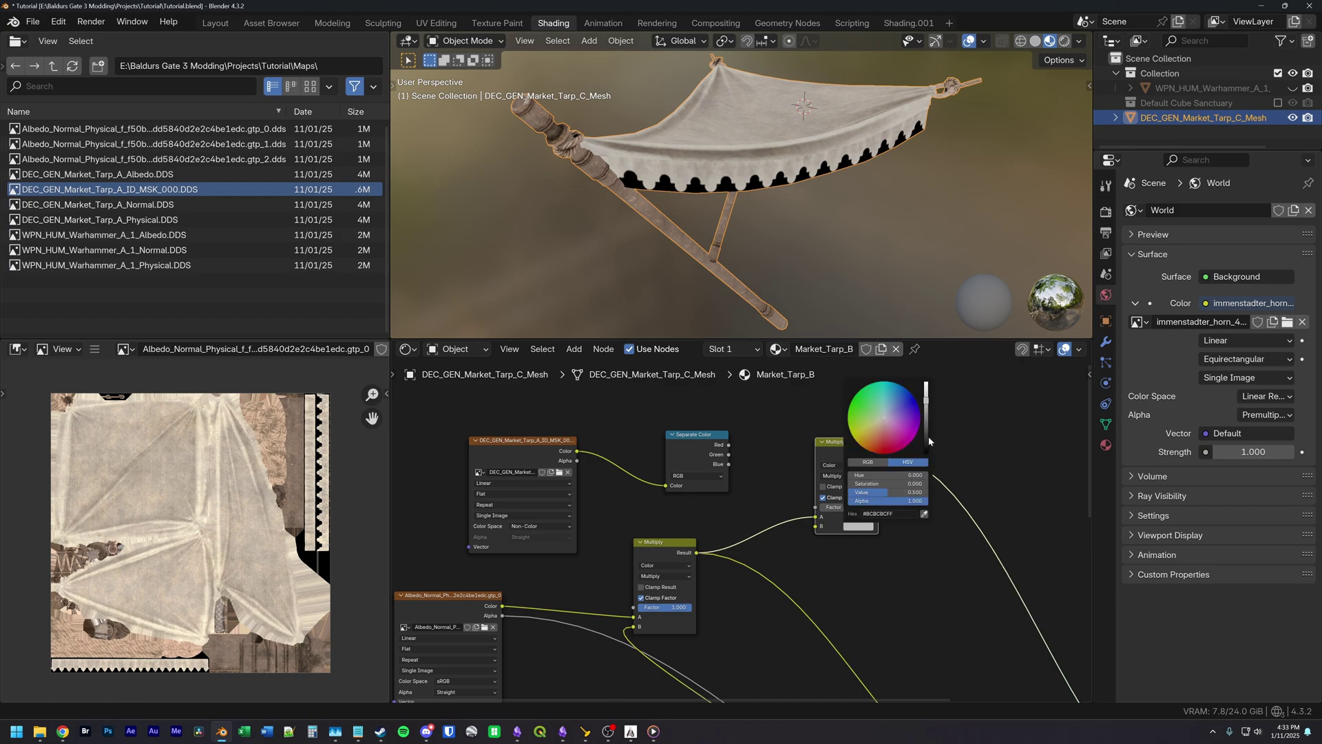
drag(927, 442, 930, 456)
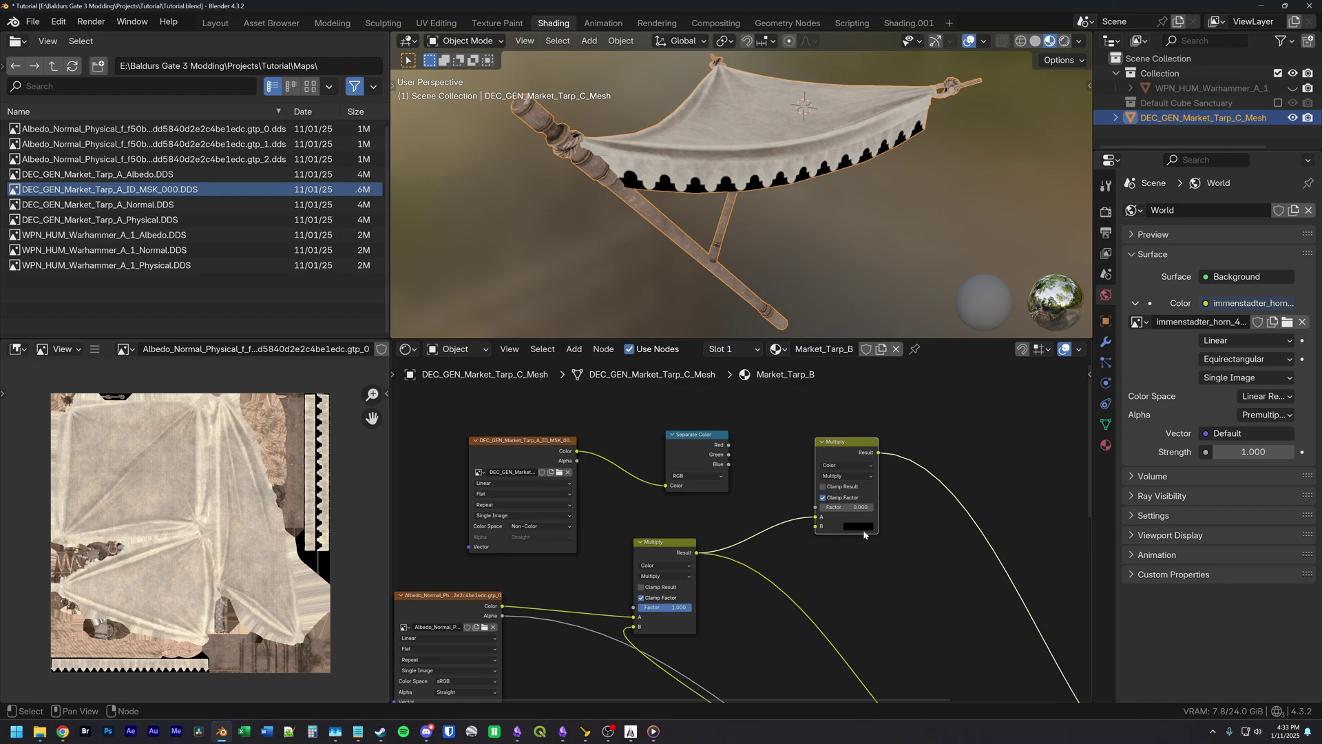
Step: Cycle the tarp preview through the ID mask's separated channels, from Red to Blue
ctrl+shift+click(697, 445)
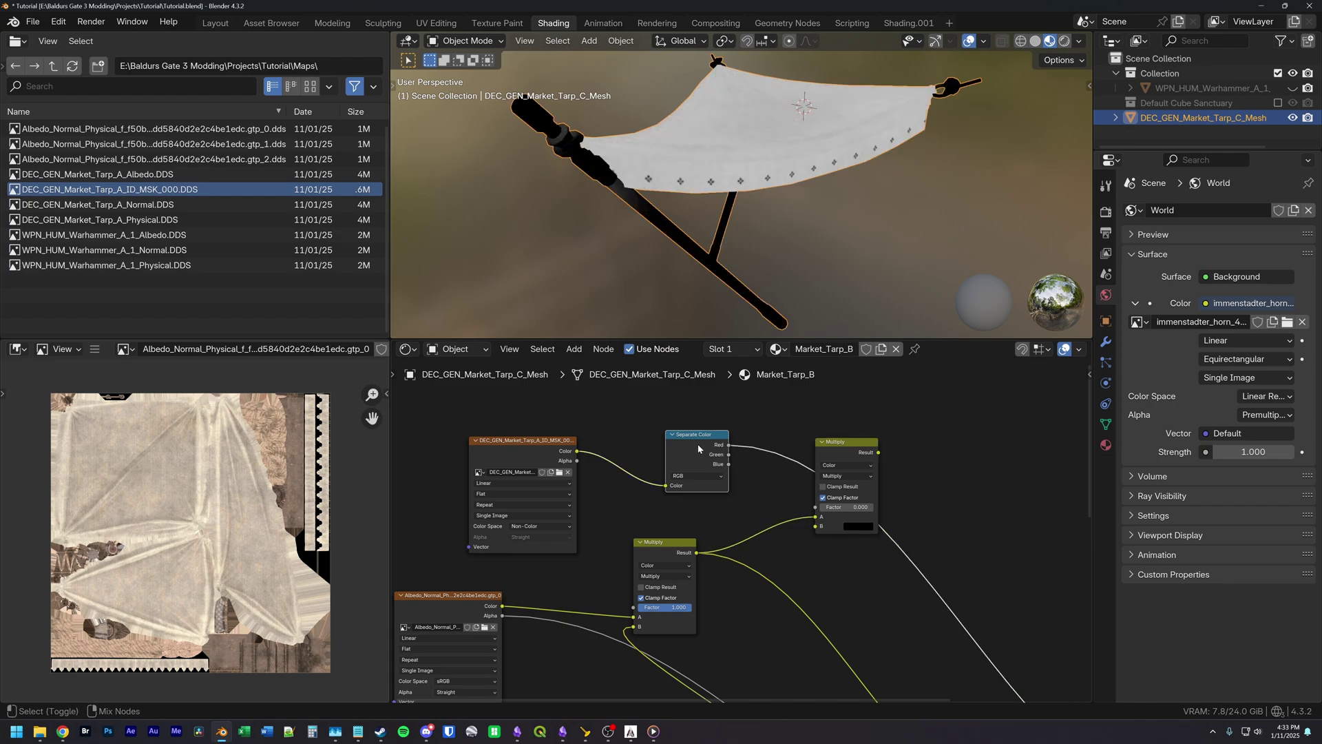
ctrl+shift+click(698, 446)
ctrl+shift+click(705, 474)
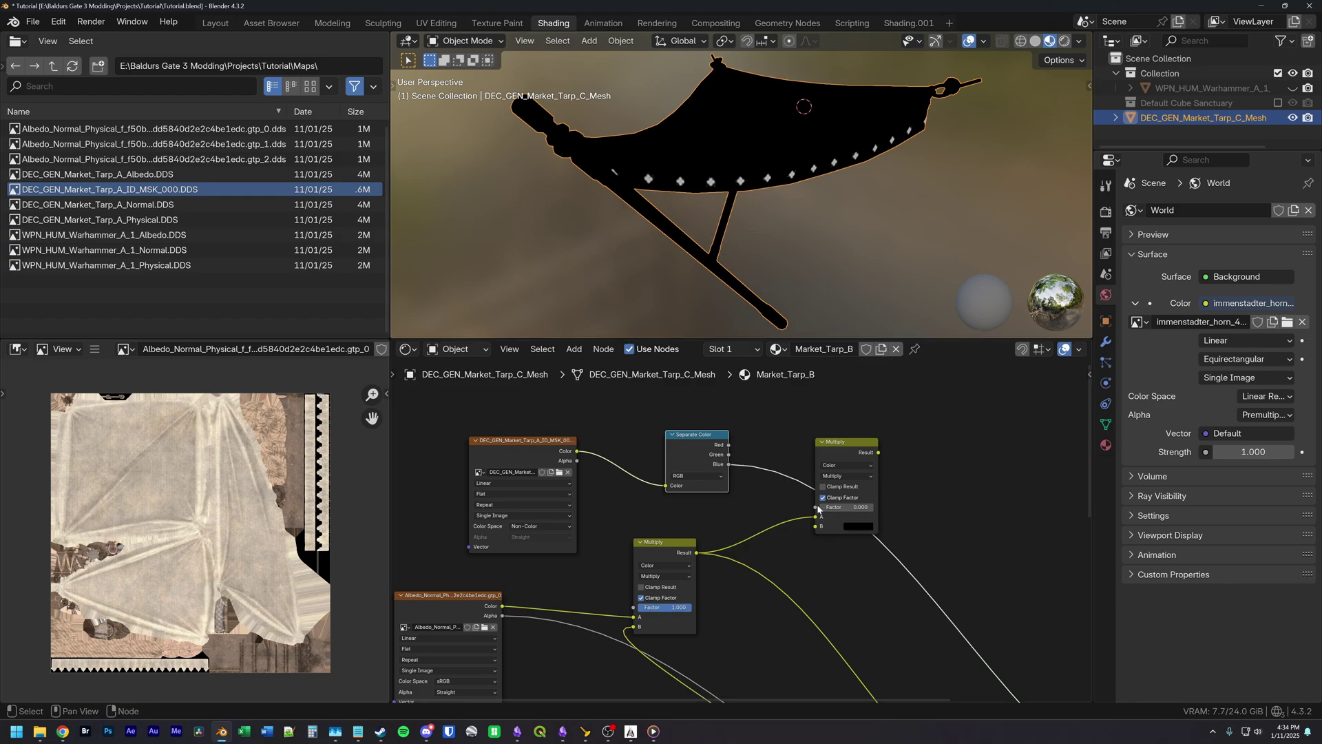
Step: Drive the duplicated Multiply node's Factor with the ID mask's Blue channel and preview its result on the tarp
drag(729, 465, 815, 511)
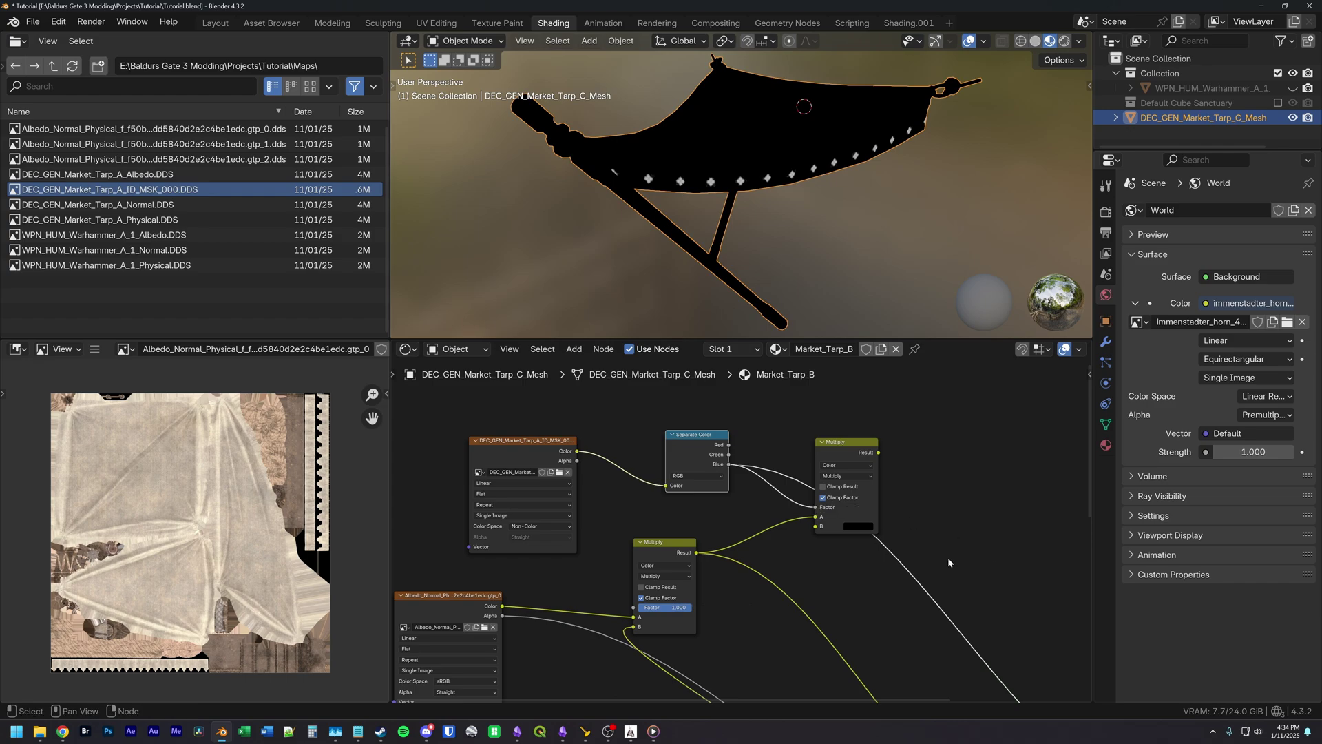
ctrl+shift+click(861, 451)
middle_drag(709, 213, 771, 173)
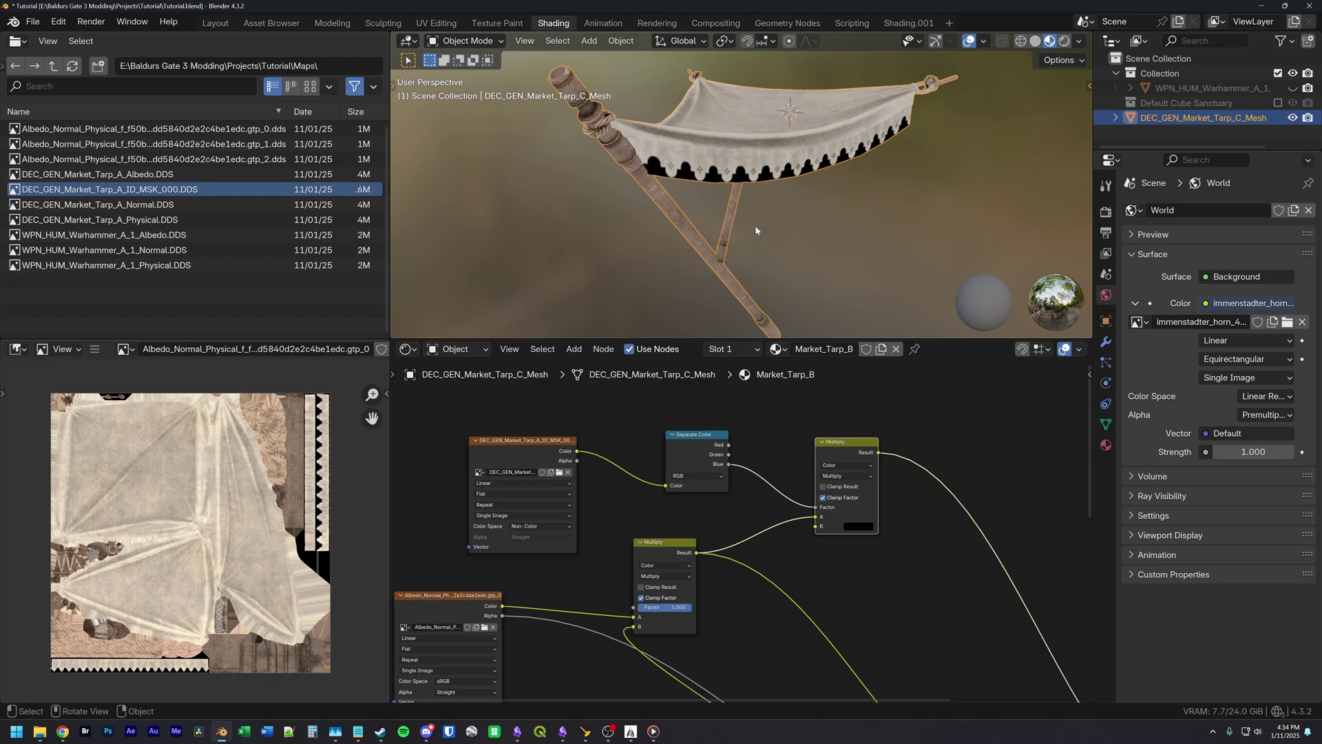
Step: Insert a Color Ramp between the mask's Blue channel and the Multiply Factor, and move its white stop to about 0.56
drag(527, 440, 443, 421)
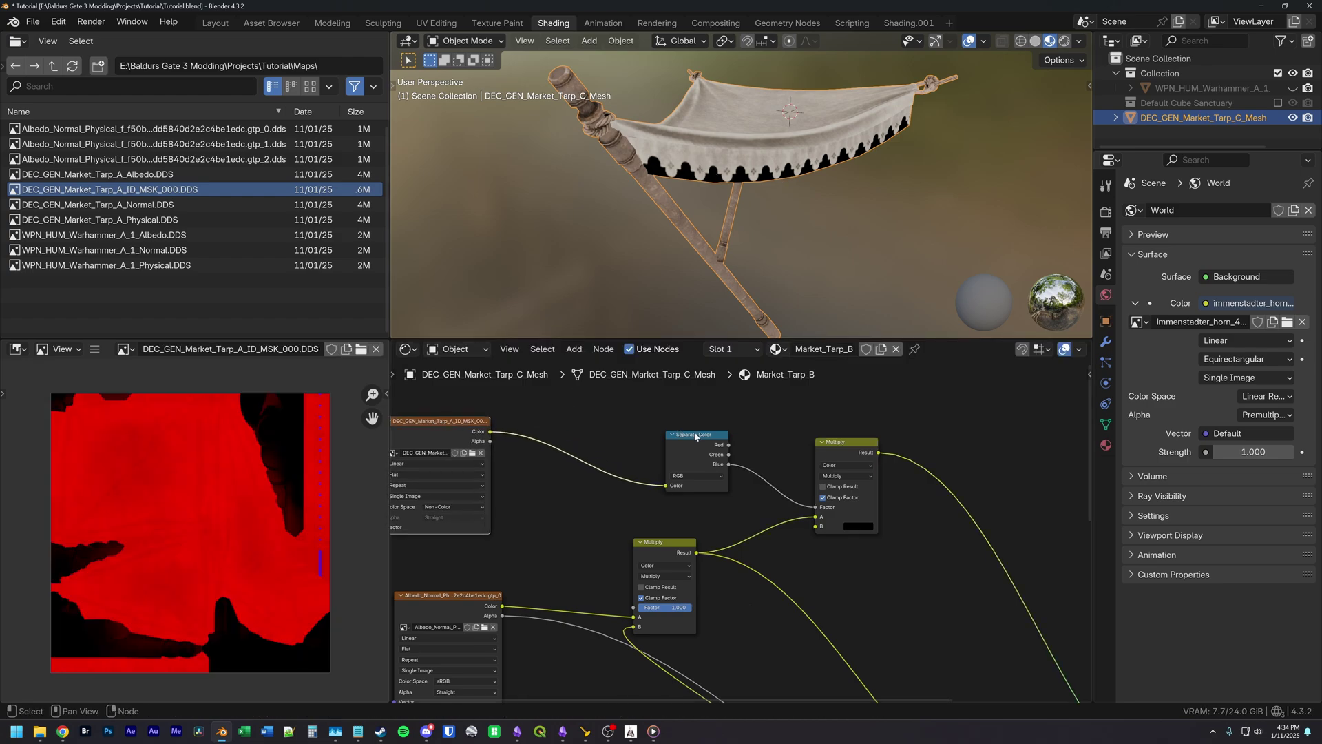
drag(693, 437, 601, 418)
key(shift+a)
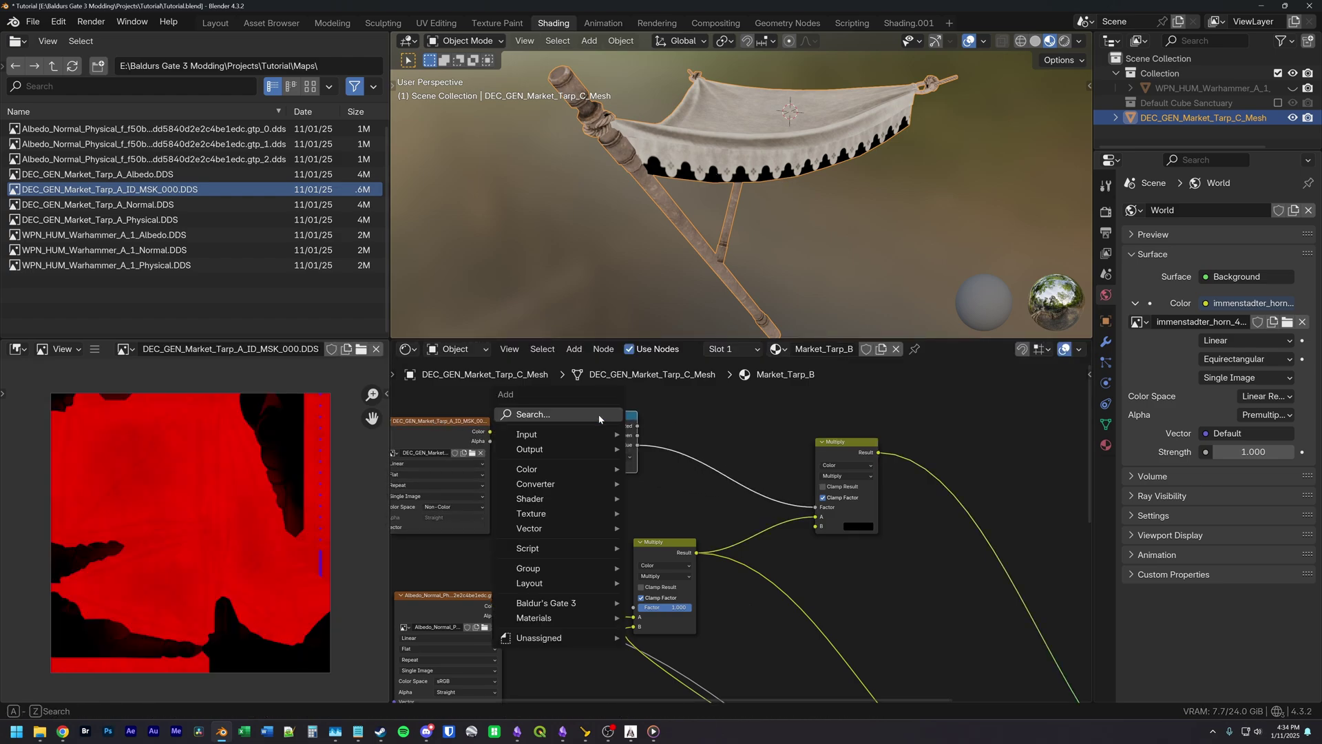
text(color)
click(674, 457)
click(678, 422)
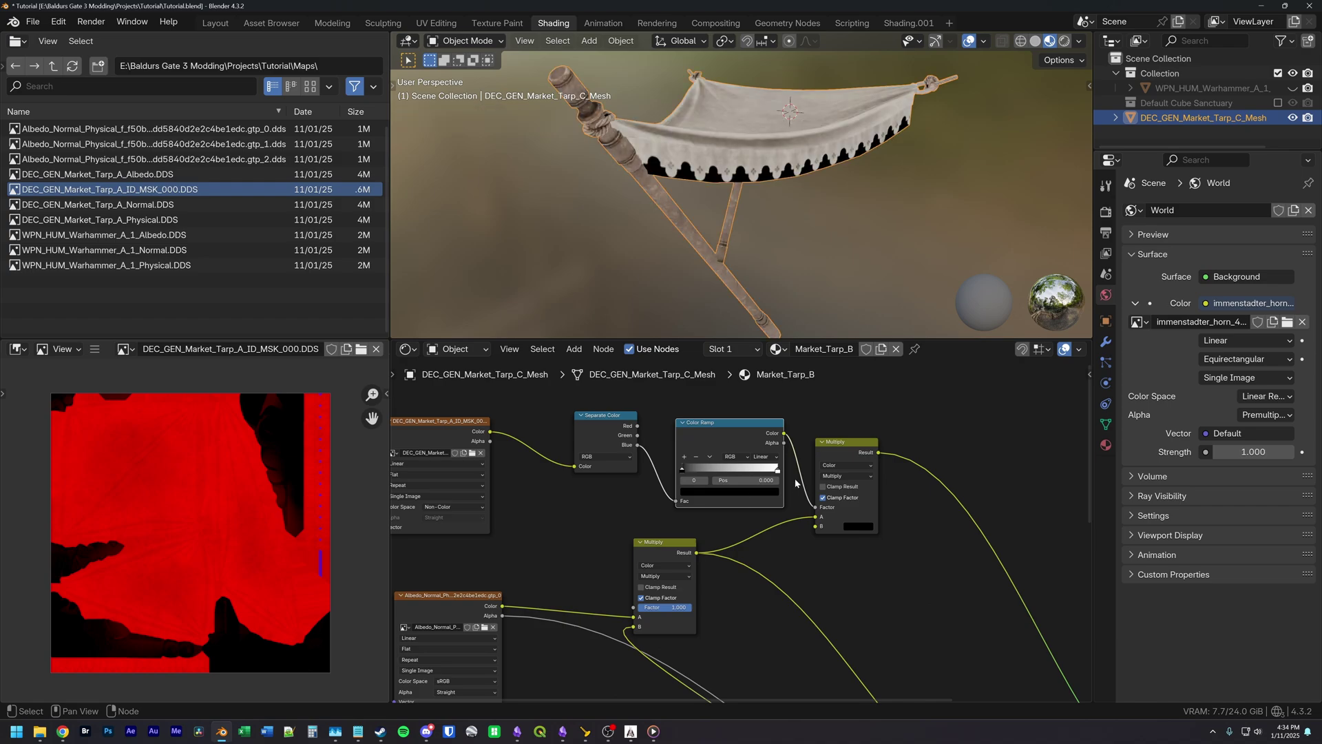
drag(778, 469, 736, 474)
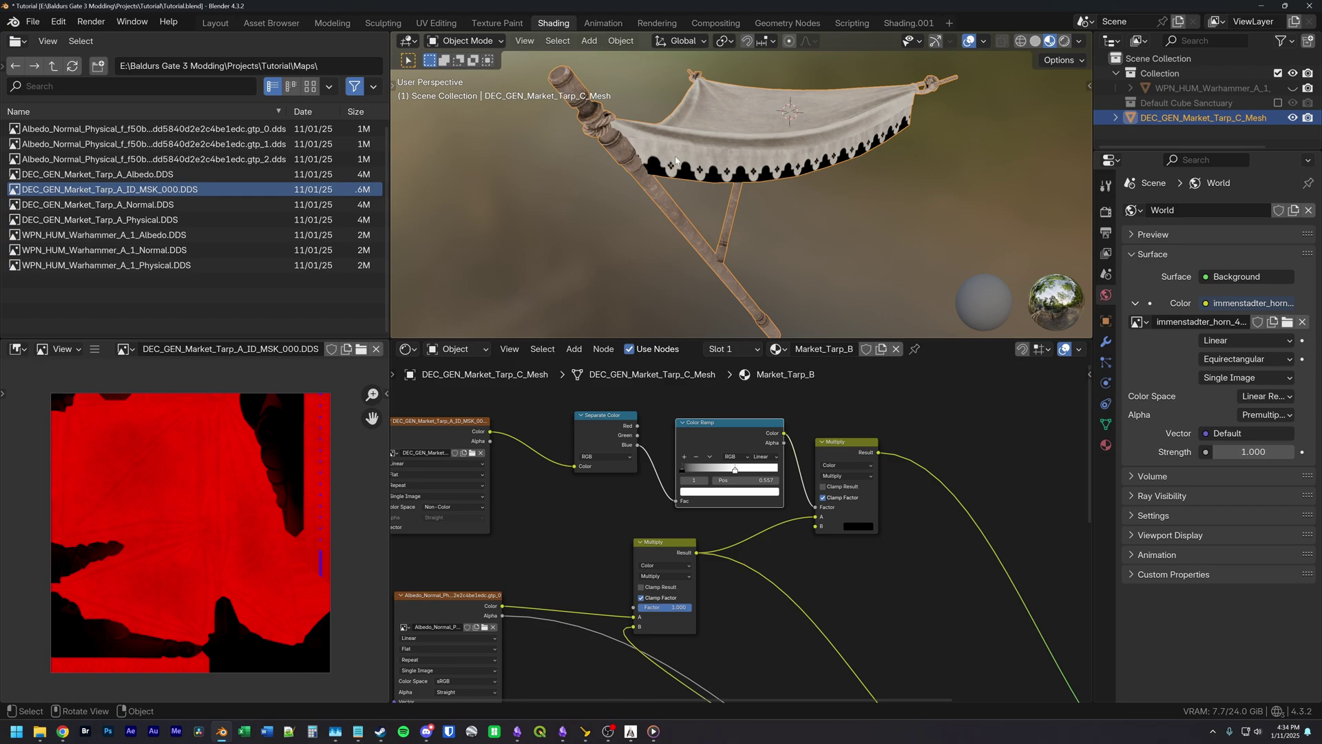
middle_drag(775, 180, 813, 192)
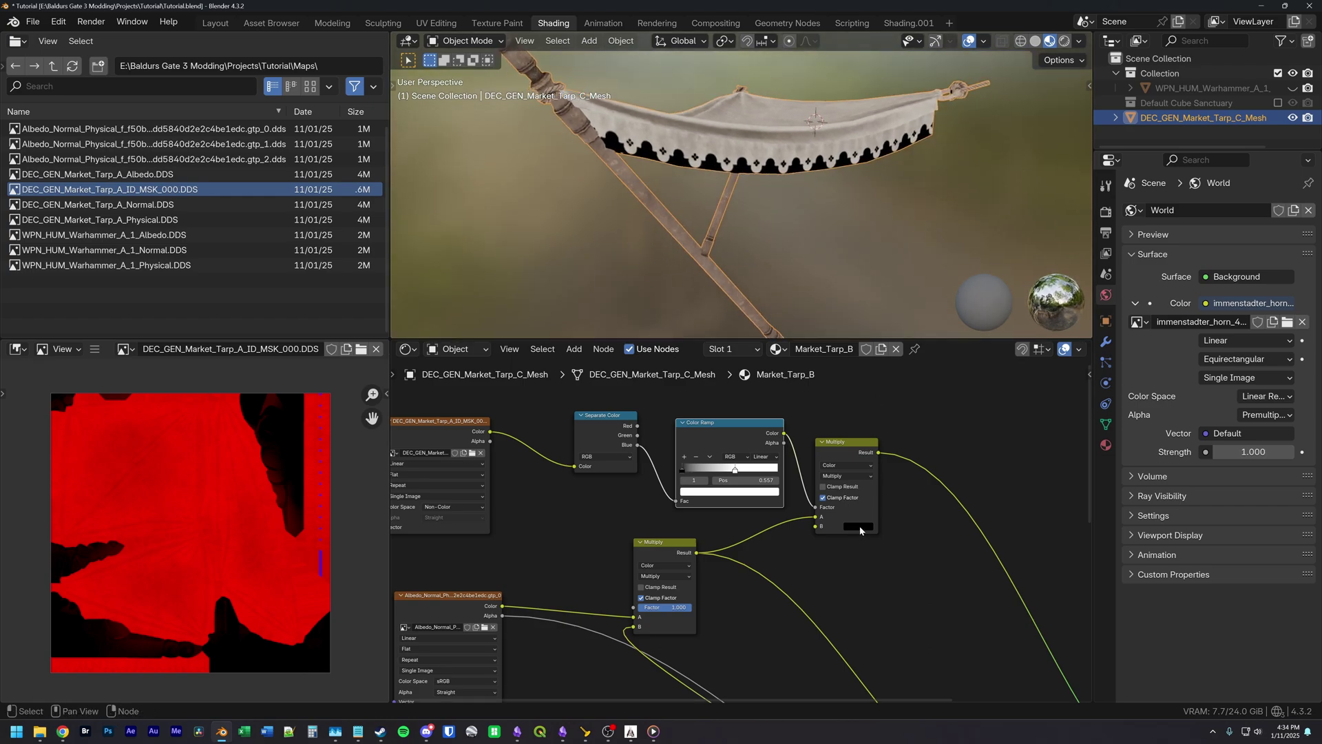
Step: Set the B color of the mask-driven Multiply node to a muted dark red
click(859, 527)
click(904, 427)
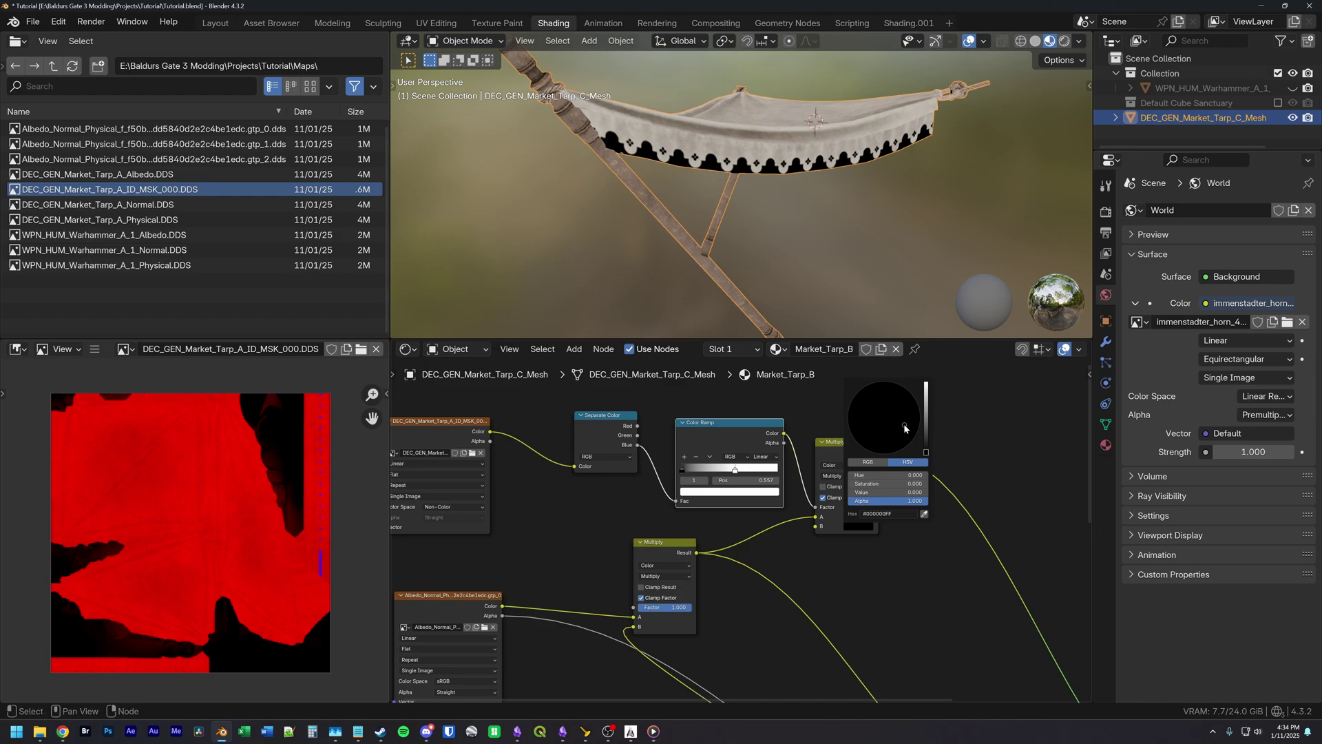
mouse_move(927, 434)
mouse_down()
mouse_move(904, 404)
mouse_move(883, 428)
mouse_up()
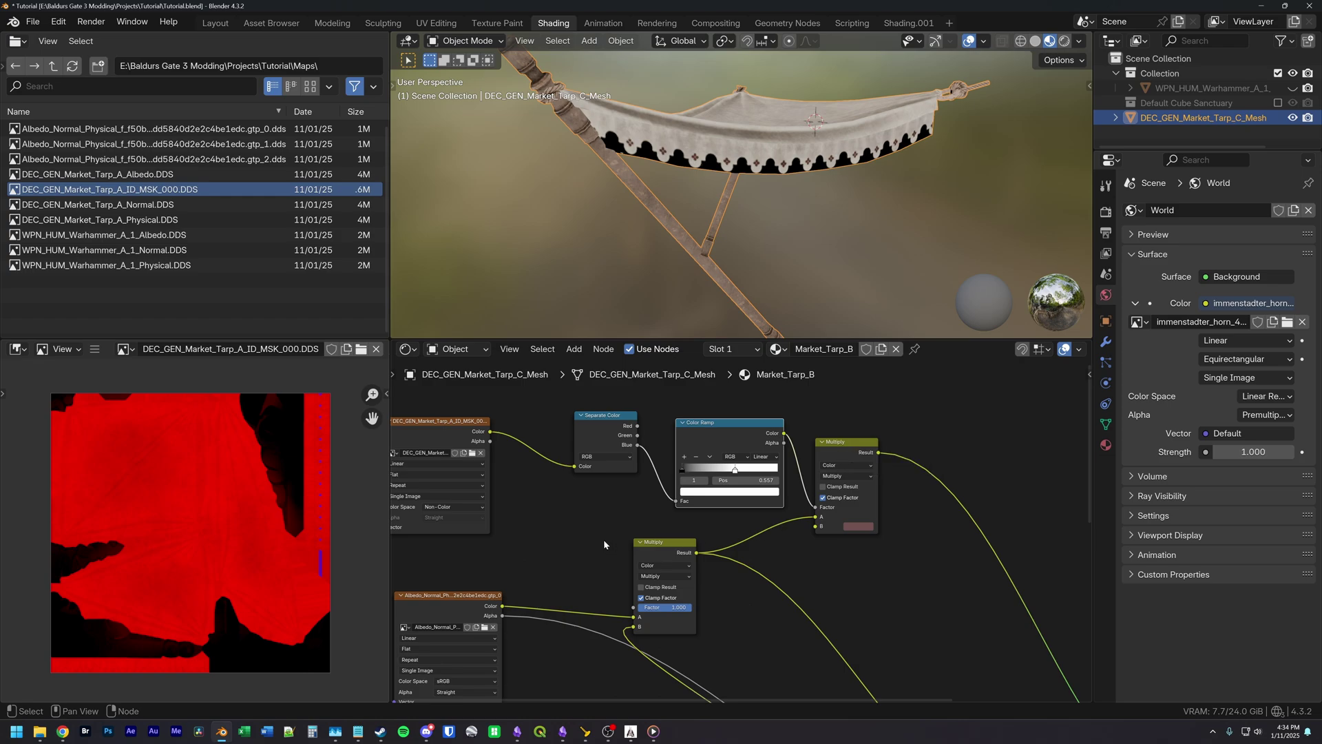
Step: Feed the mask-driven Multiply result into the Principled BSDF's Base Color and preview the complete shader on the tarp
middle_drag(604, 539, 655, 541)
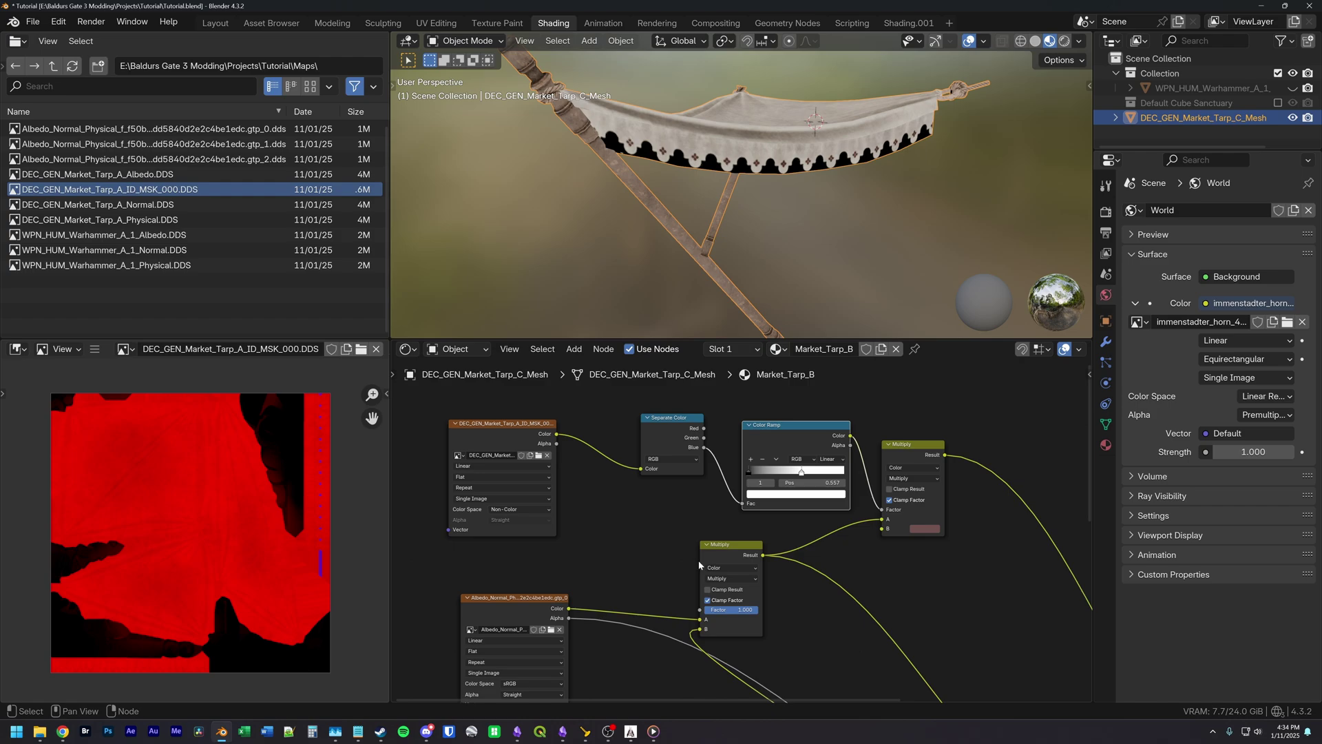
middle_drag(945, 604, 795, 549)
scroll(899, 576, down, 4)
ctrl+shift+click(717, 391)
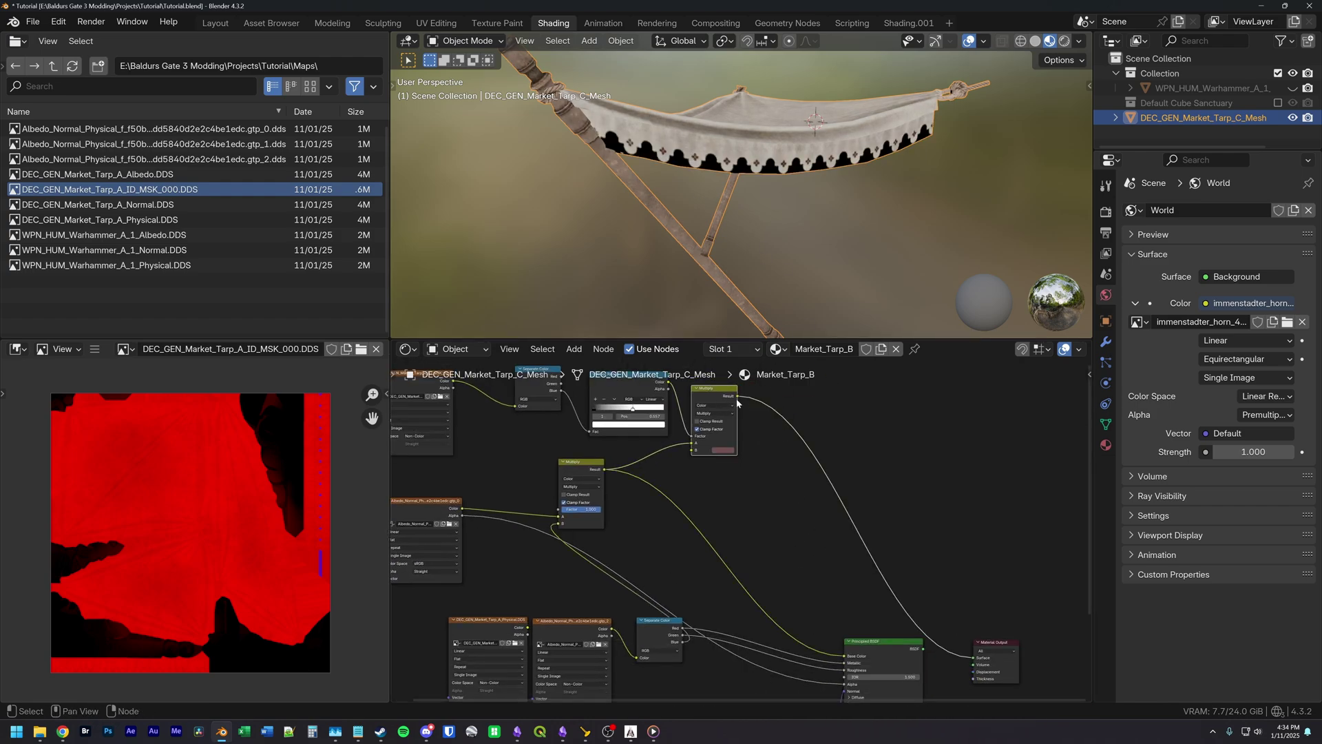
drag(737, 396, 845, 656)
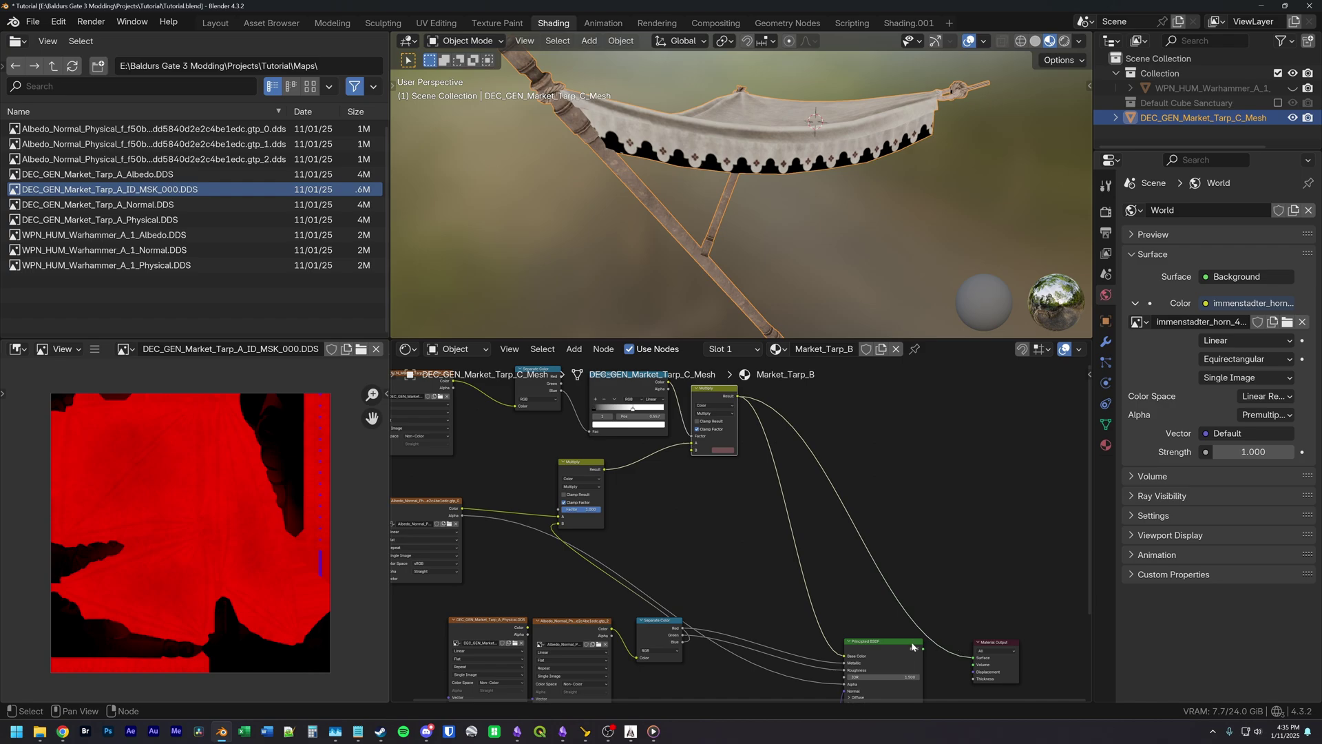
ctrl+shift+click(914, 644)
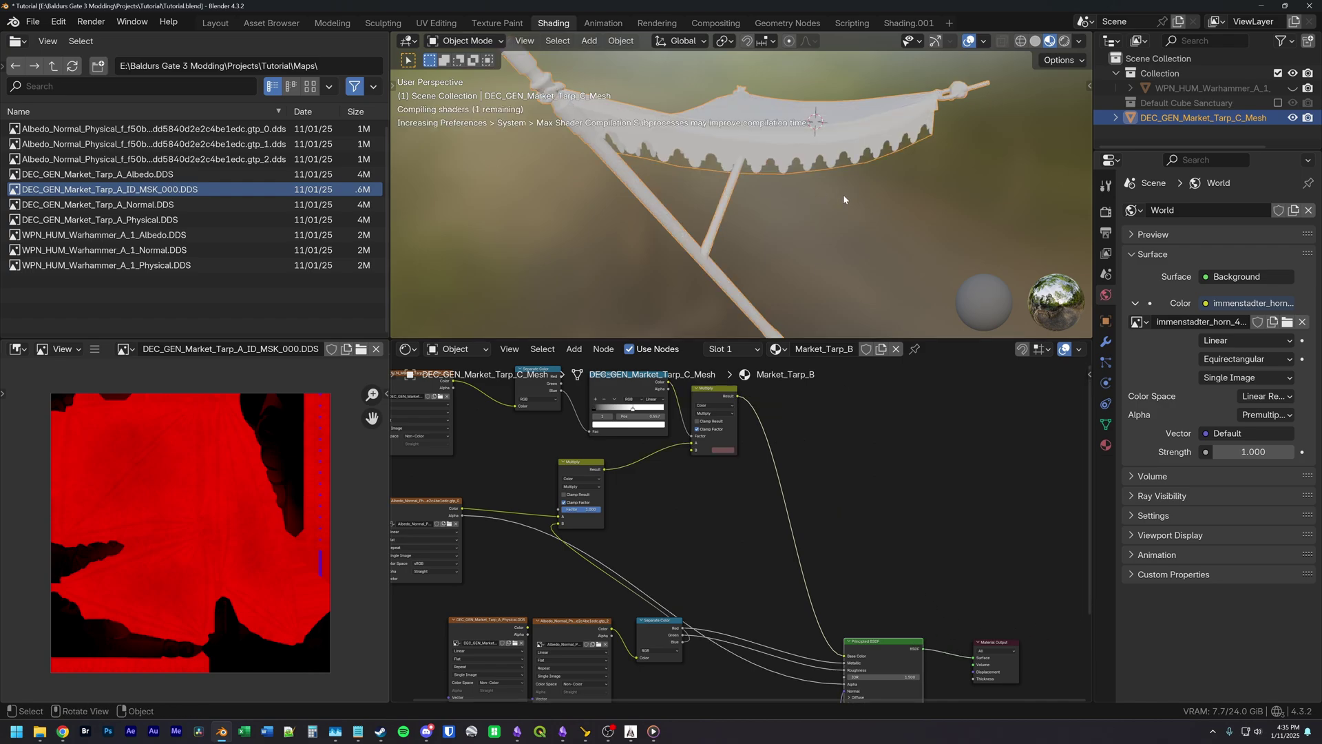
middle_drag(843, 195, 815, 225)
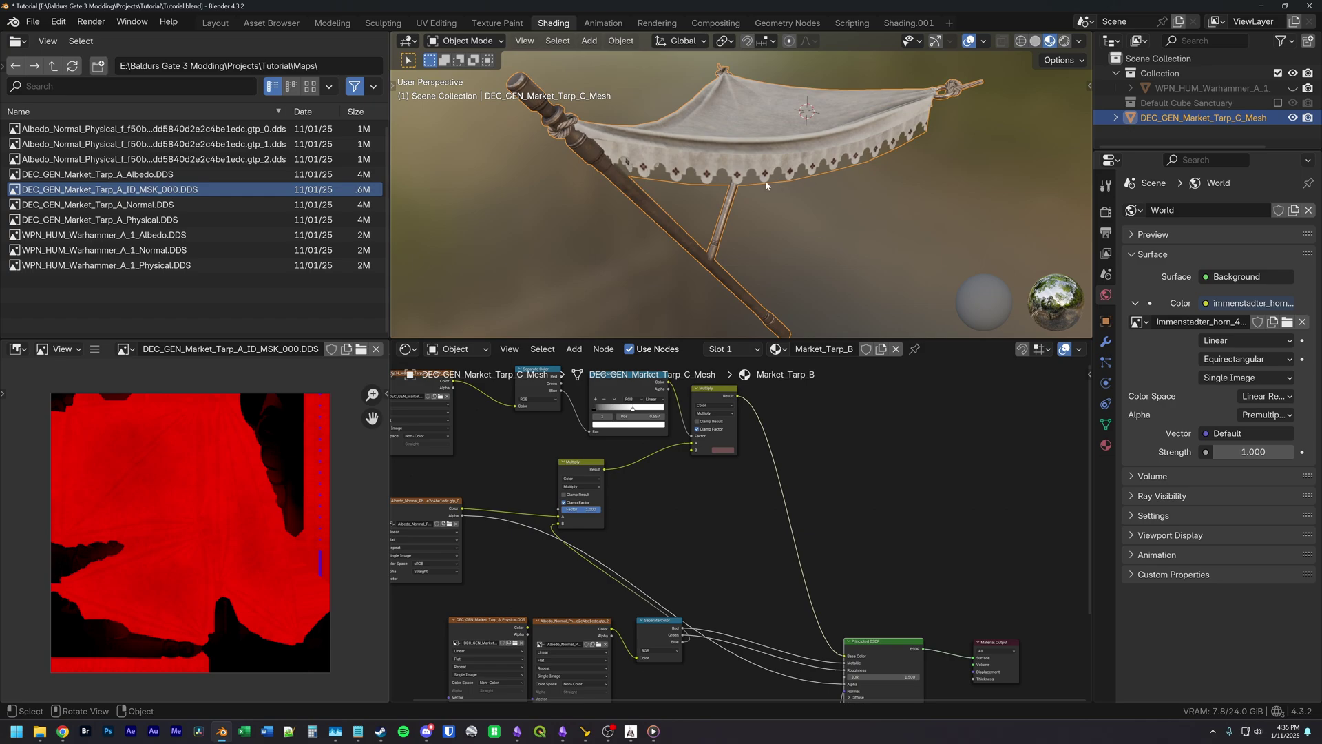
middle_drag(763, 186, 737, 182)
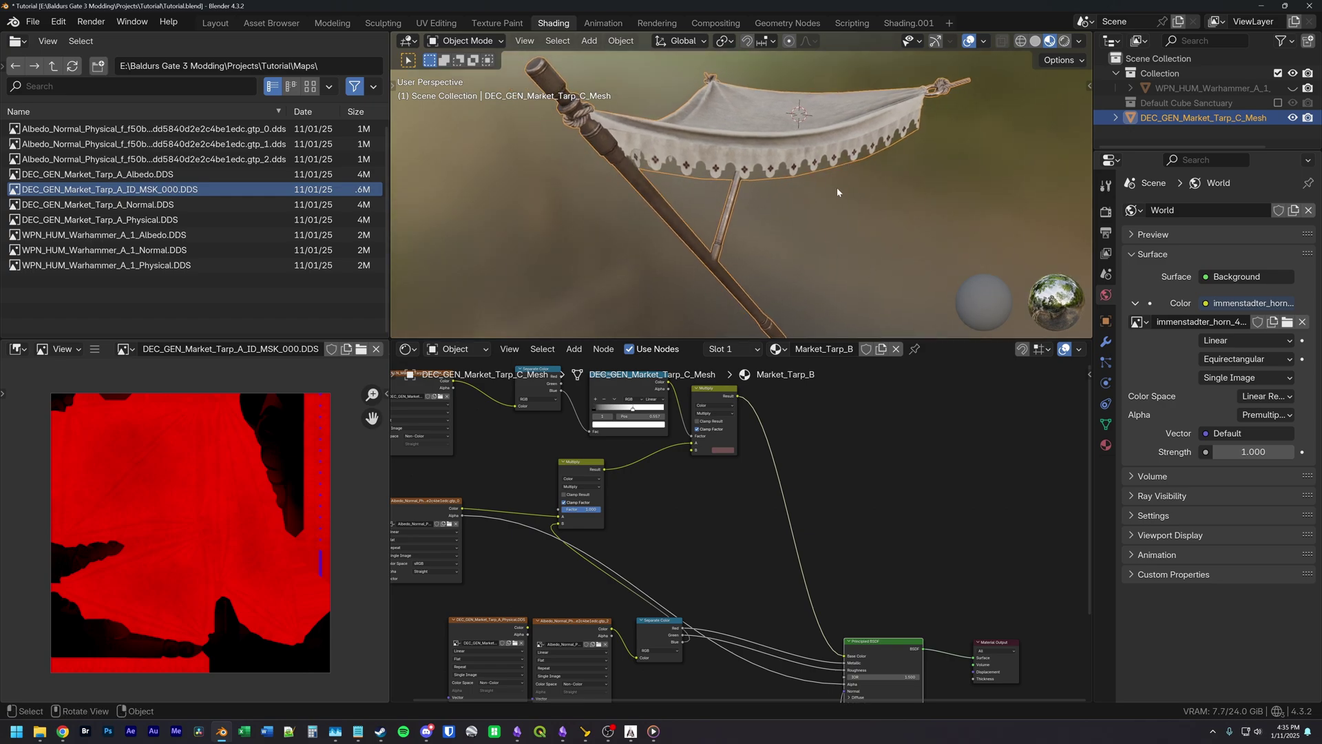
middle_drag(821, 194, 830, 187)
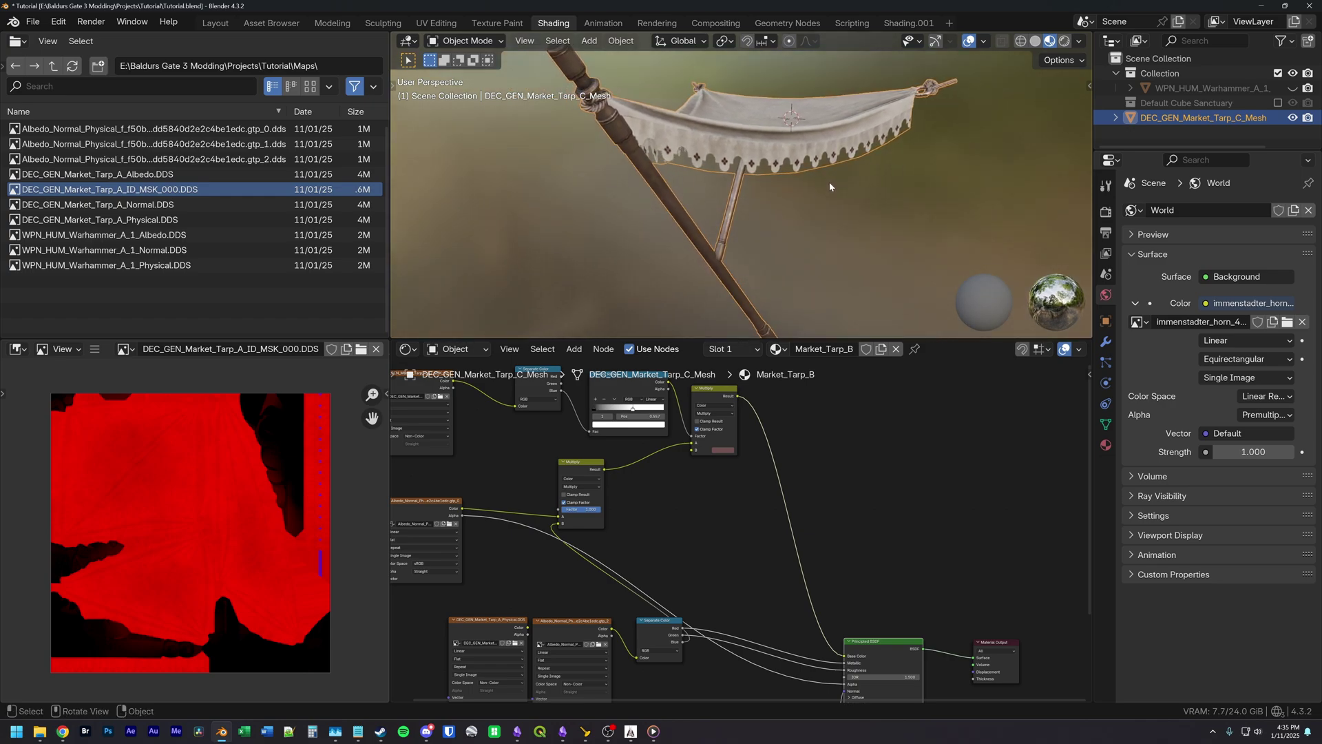
Step: Cycle the tarp preview through the ID mask's Red, Green and Blue channels, ending back on Red
middle_drag(487, 416, 642, 488)
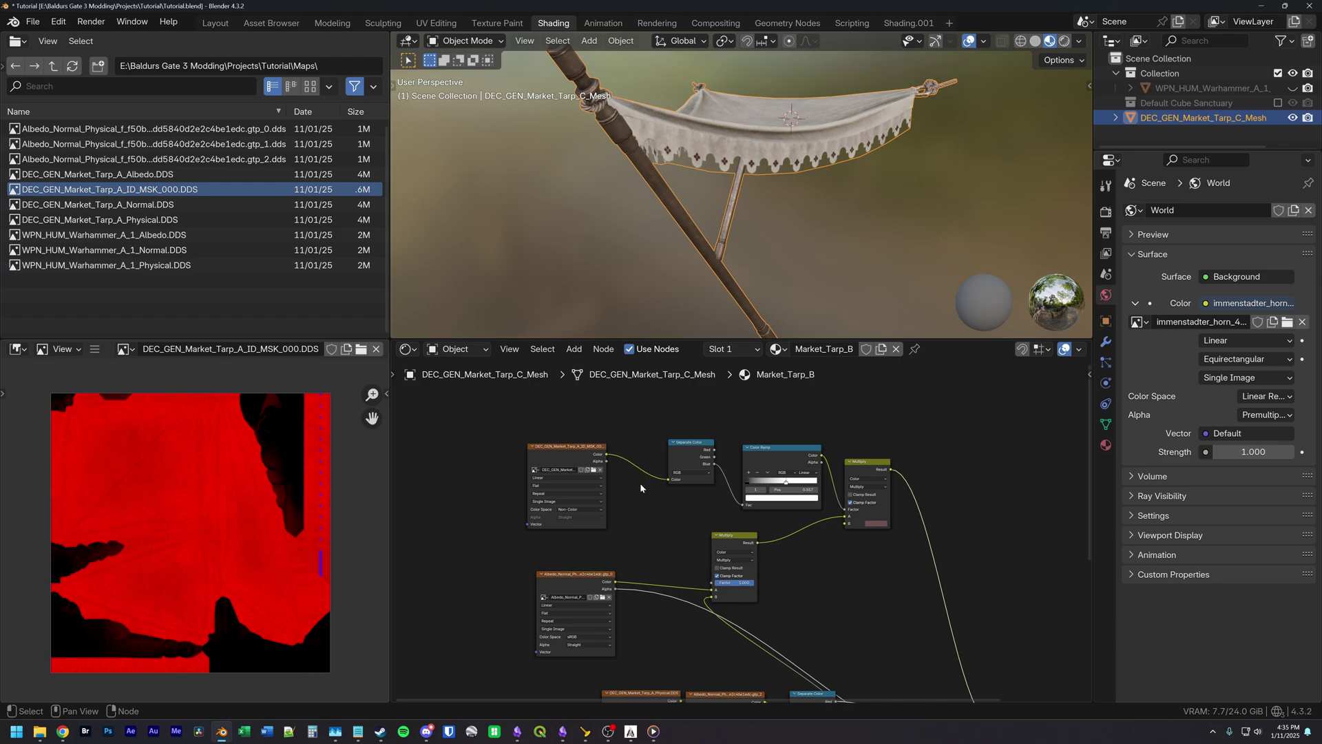
ctrl+shift+click(686, 460)
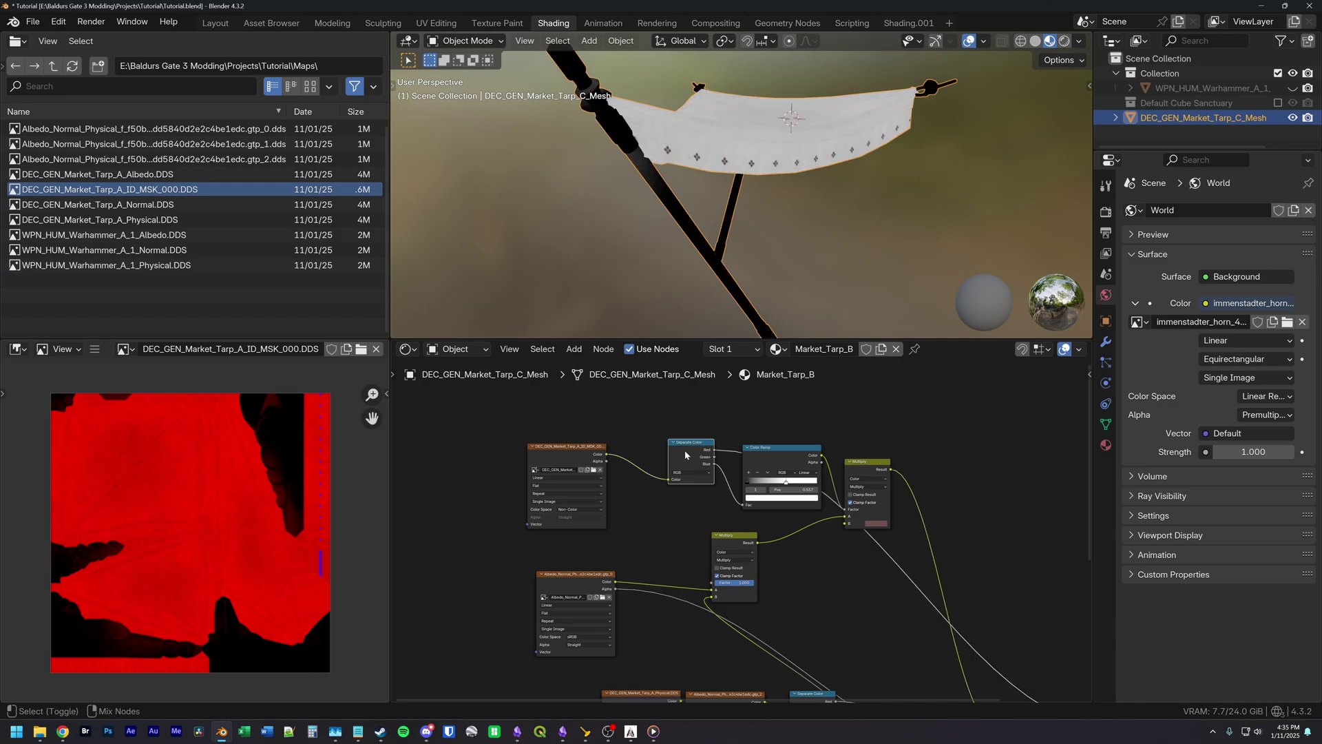
ctrl+shift+click(684, 456)
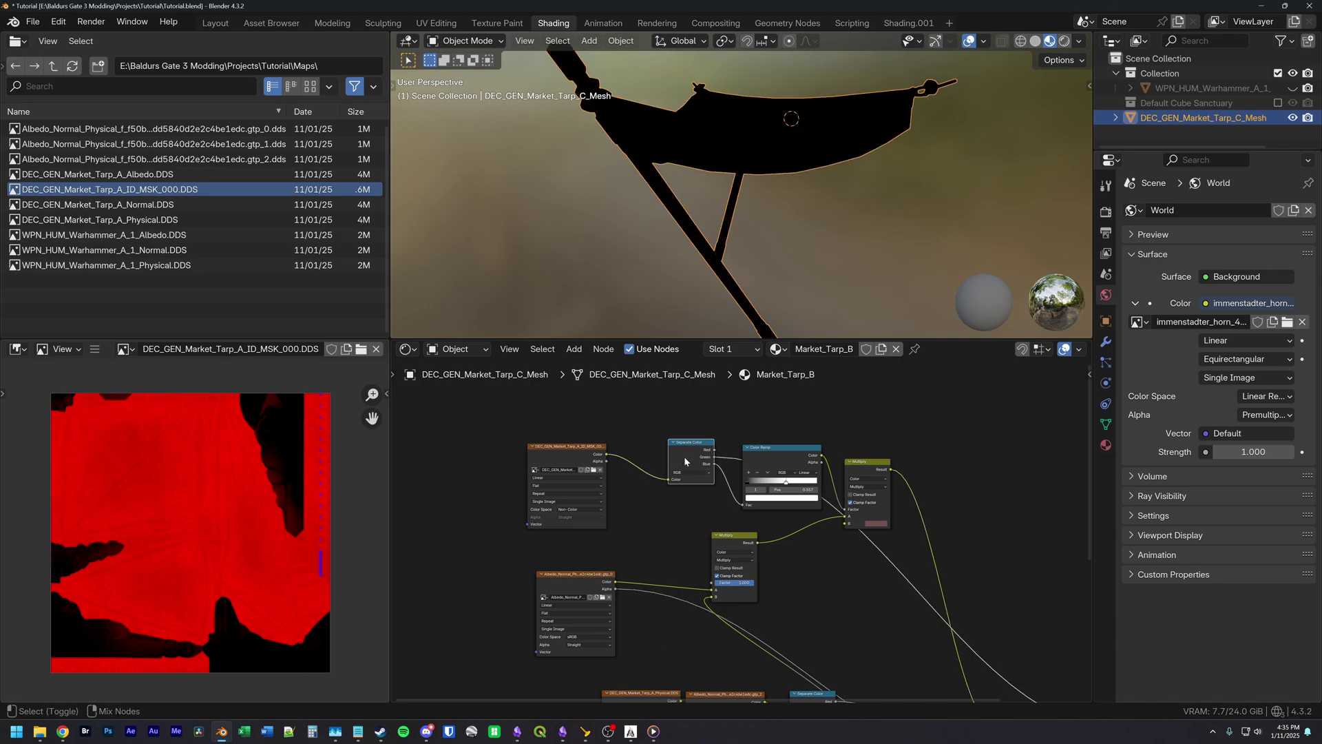
ctrl+shift+click(684, 456)
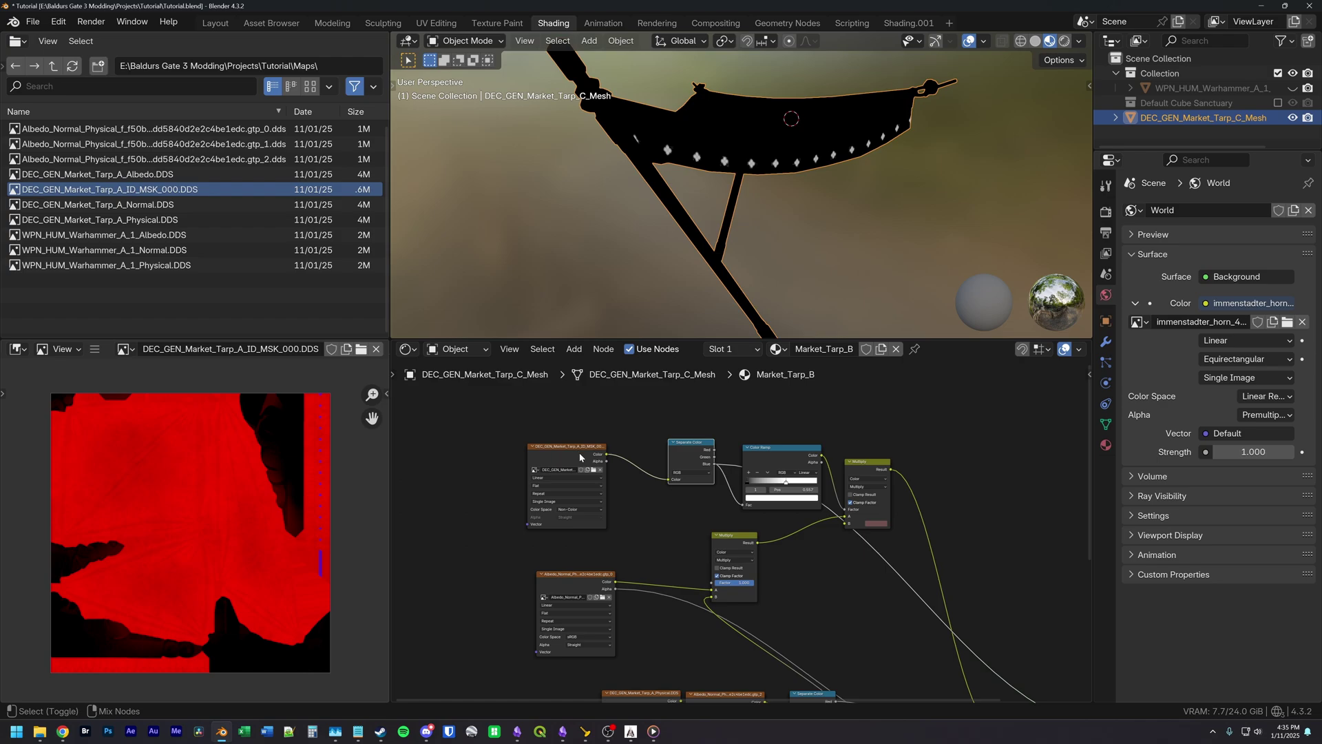
ctrl+shift+click(685, 460)
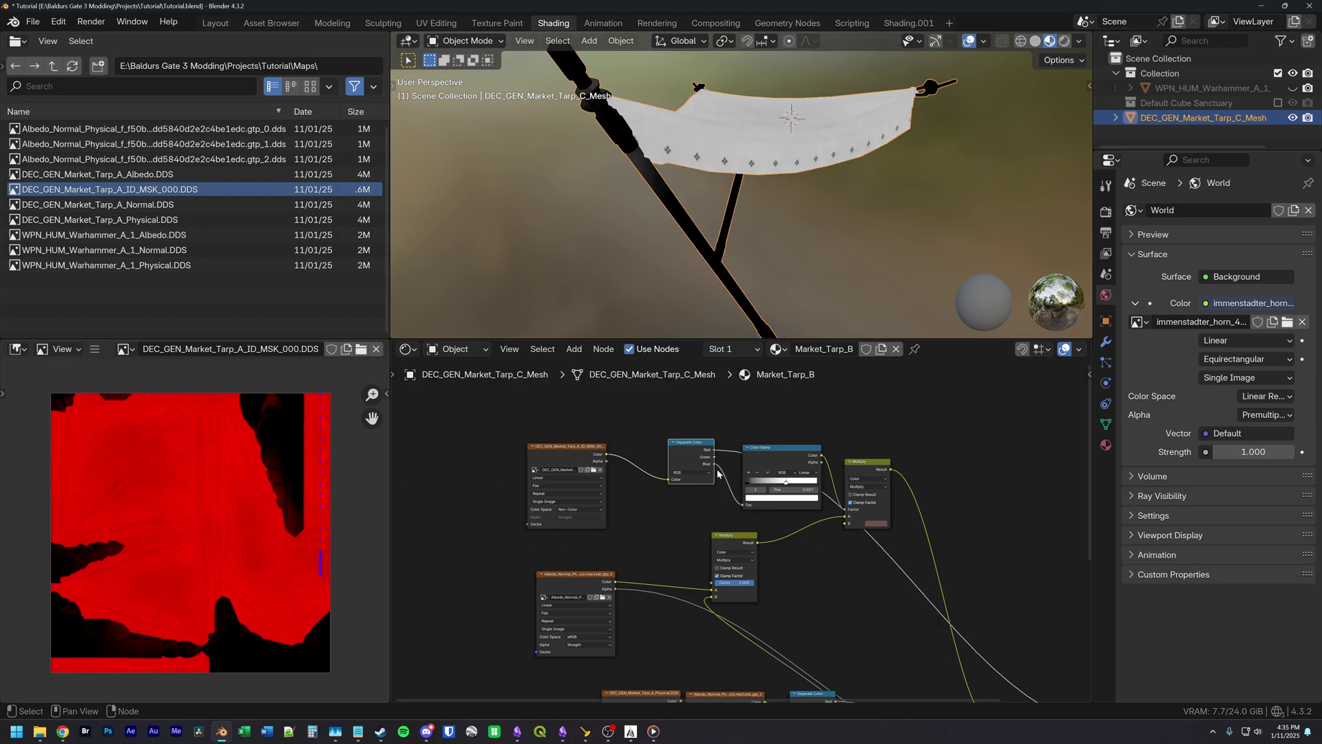
middle_drag(729, 284, 729, 299)
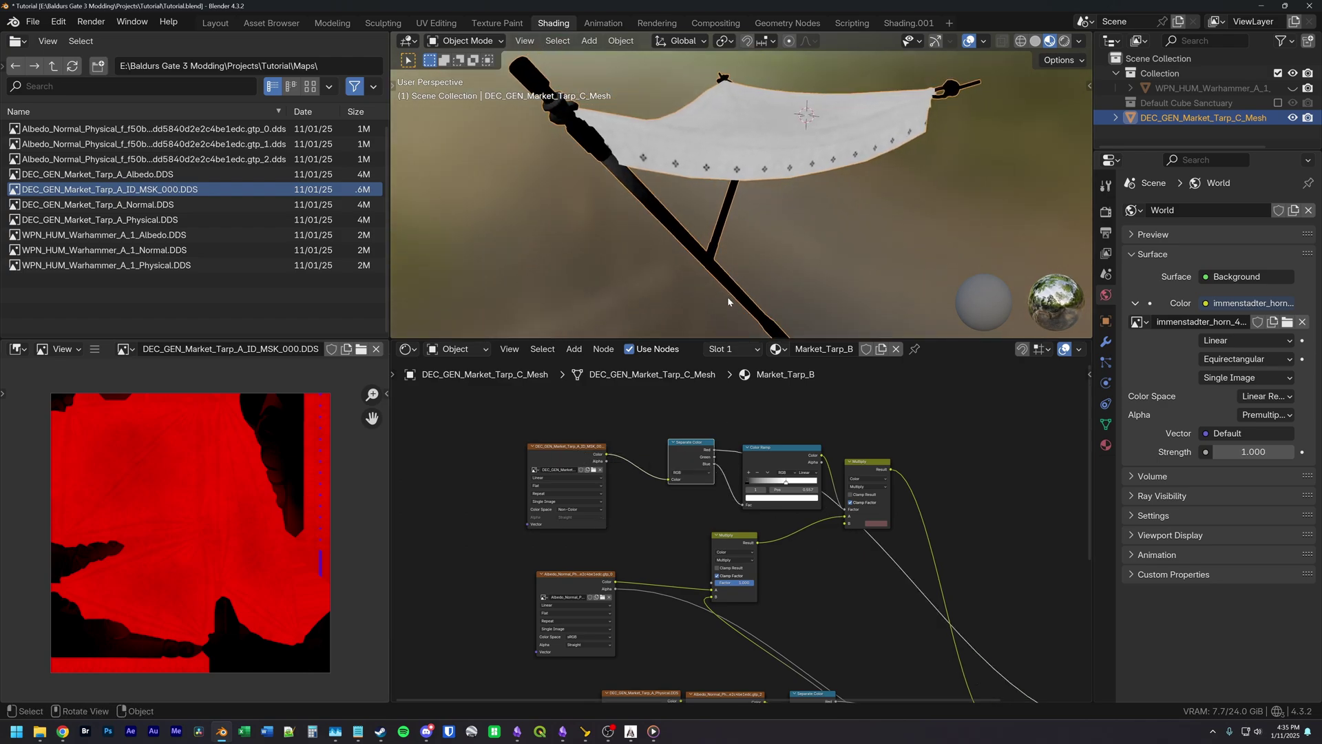
Step: Return the tarp preview to the Principled BSDF and inspect the recolored material from several angles
middle_drag(904, 596, 777, 511)
ctrl+shift+click(906, 637)
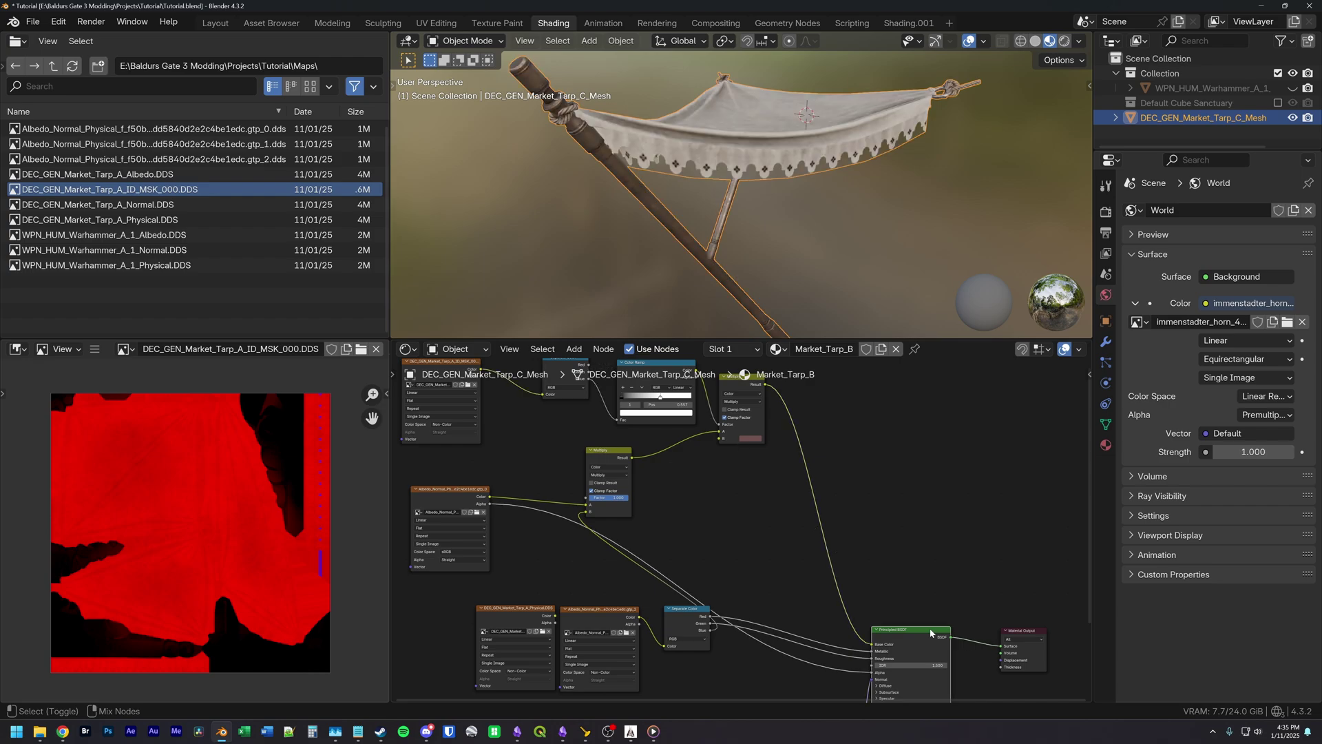
mouse_move(819, 259)
middle_down()
mouse_move(796, 230)
mouse_move(803, 256)
middle_up()
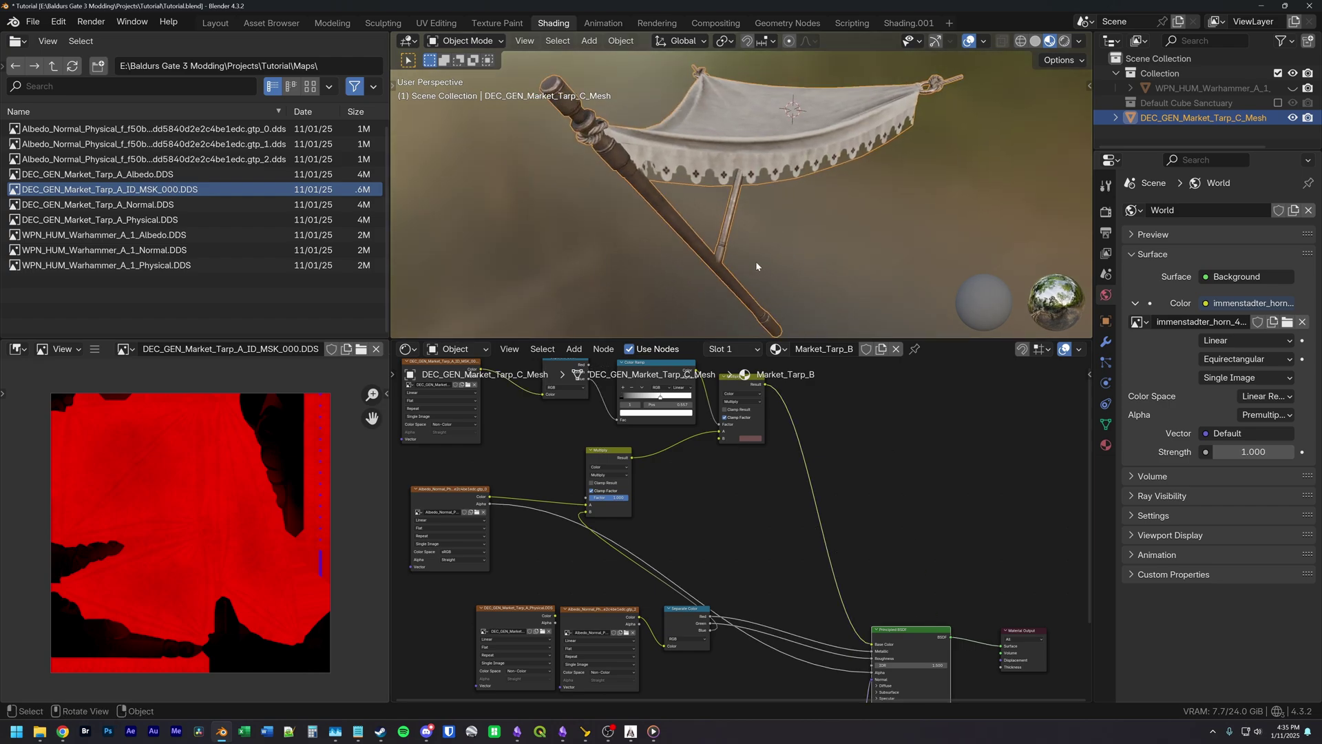
middle_drag(766, 293, 725, 123)
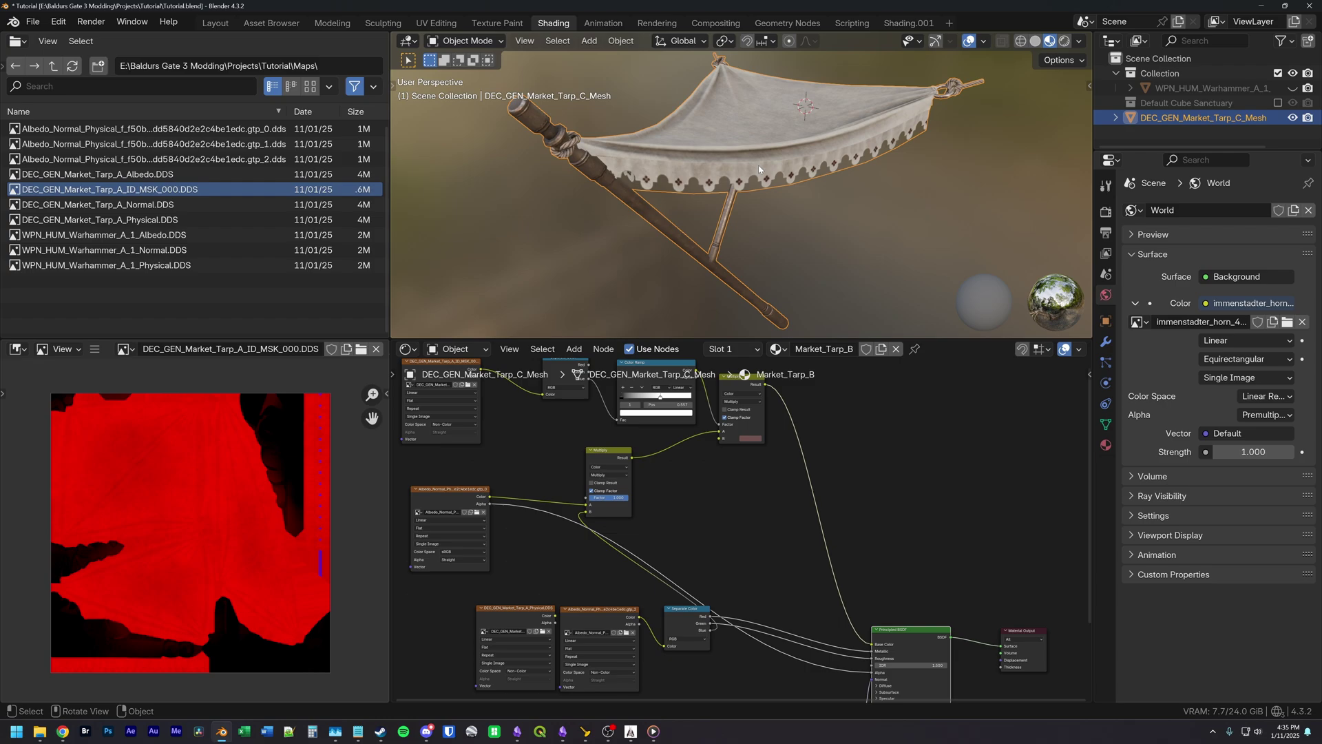
middle_drag(629, 383, 648, 423)
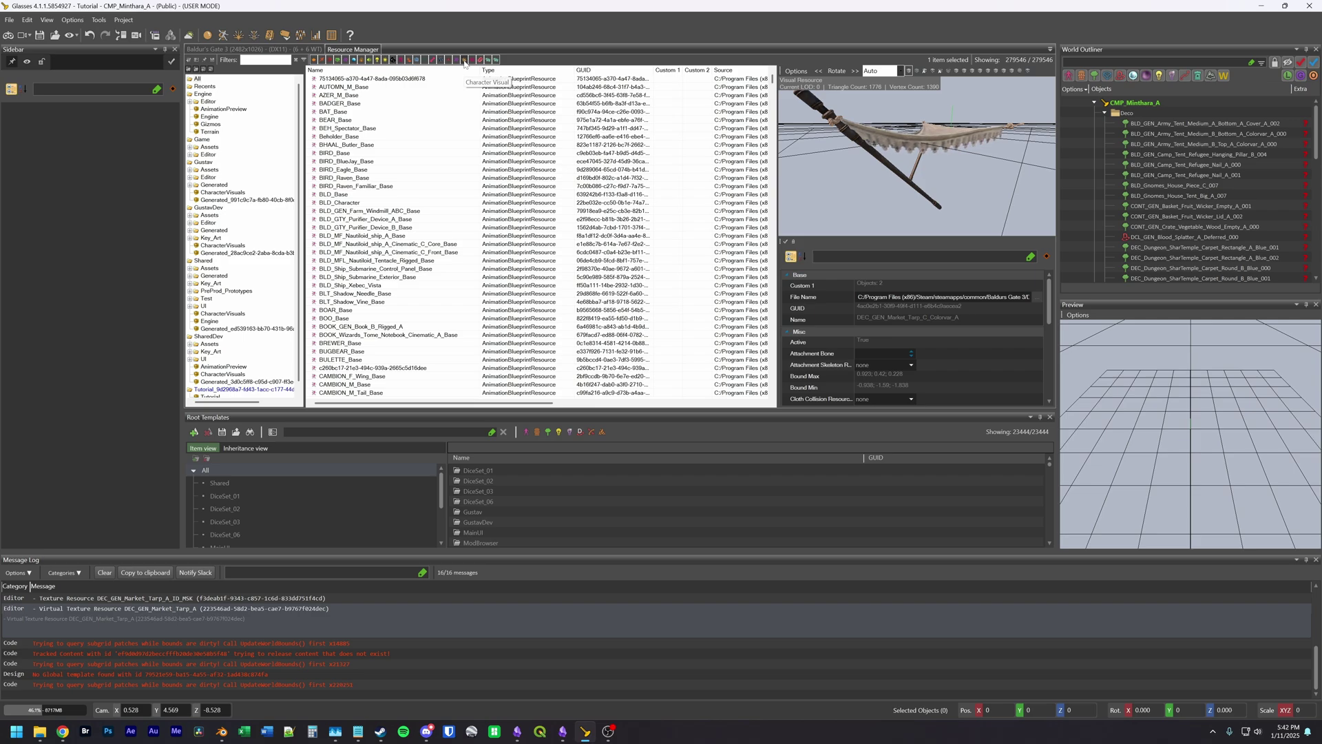
Step: In the Baldur's Gate 3 toolkit, filter the Resource Manager to Character Visual resources and preview the BanditGuard_001 entry
click(465, 60)
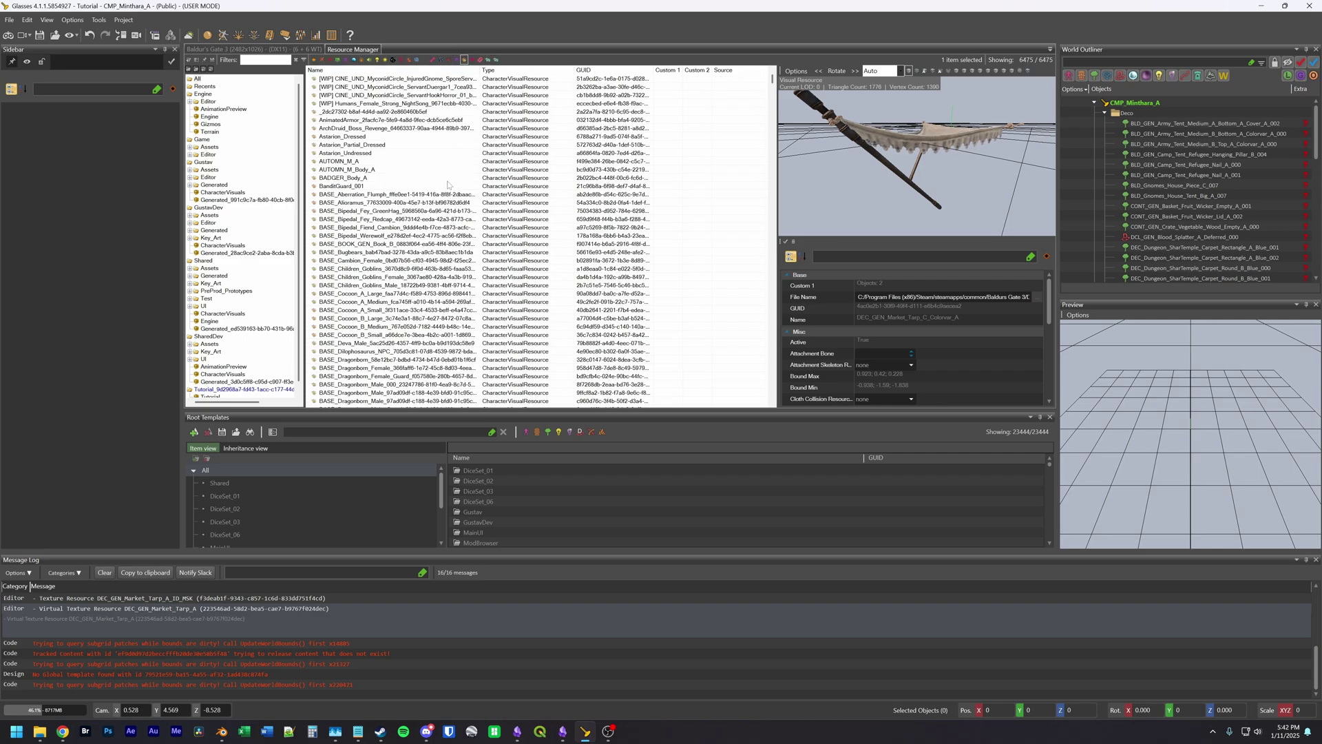
click(449, 186)
middle_drag(936, 133, 884, 146)
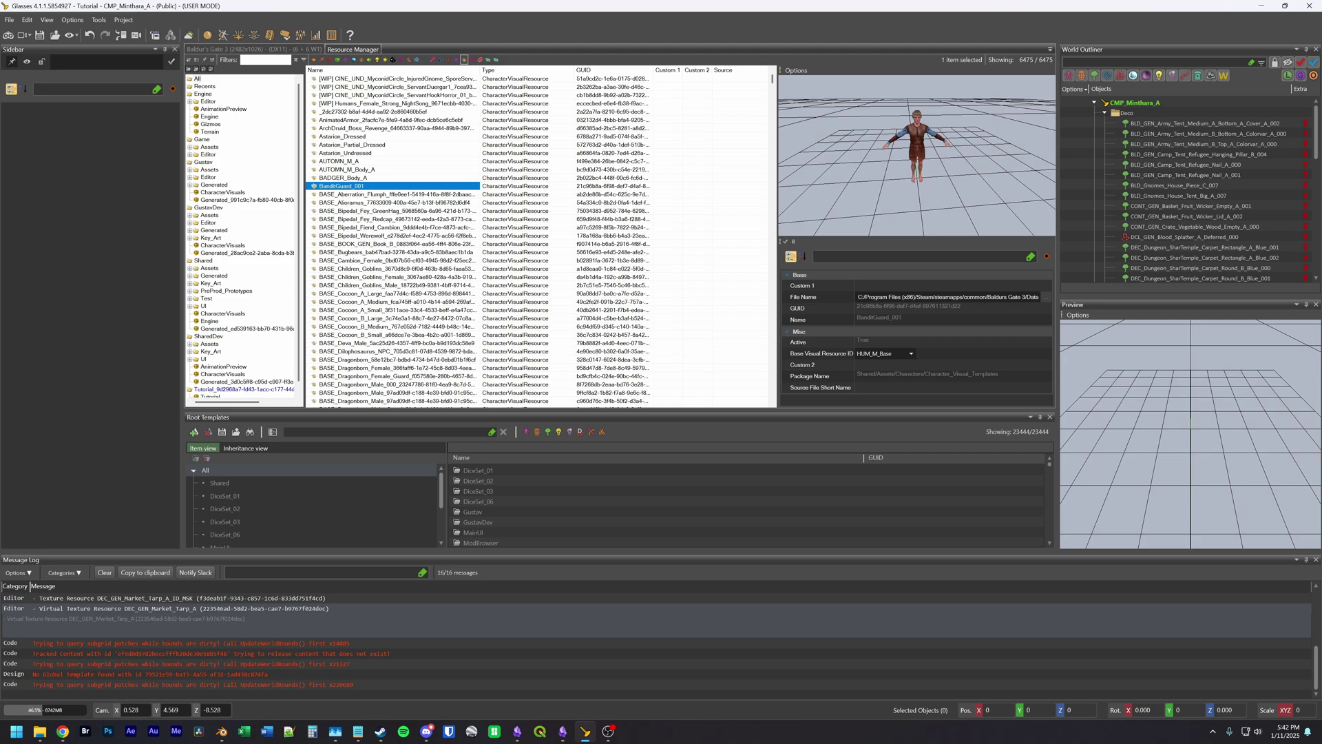
Step: Filter the character visuals by "Gale" and examine the S_Player_Gale_PortraitVisual model in the preview
text(Gale)
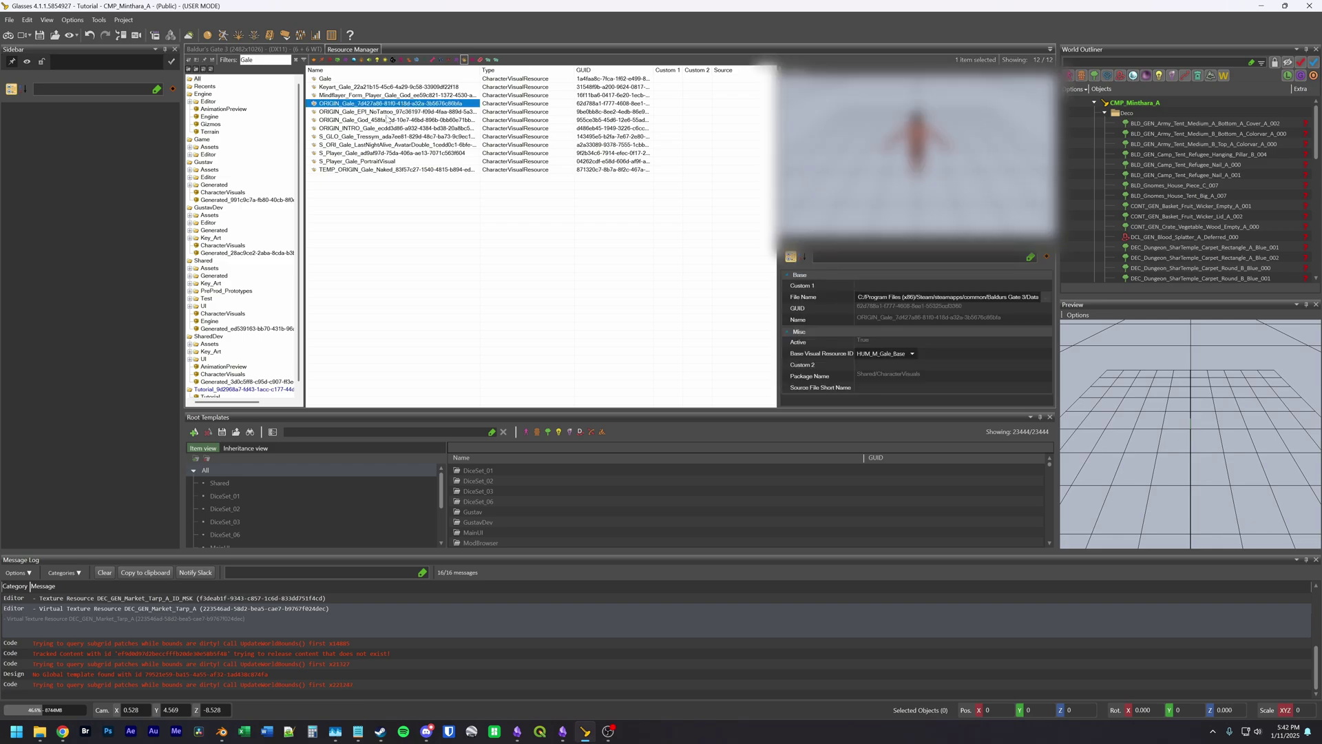
click(352, 80)
click(314, 162)
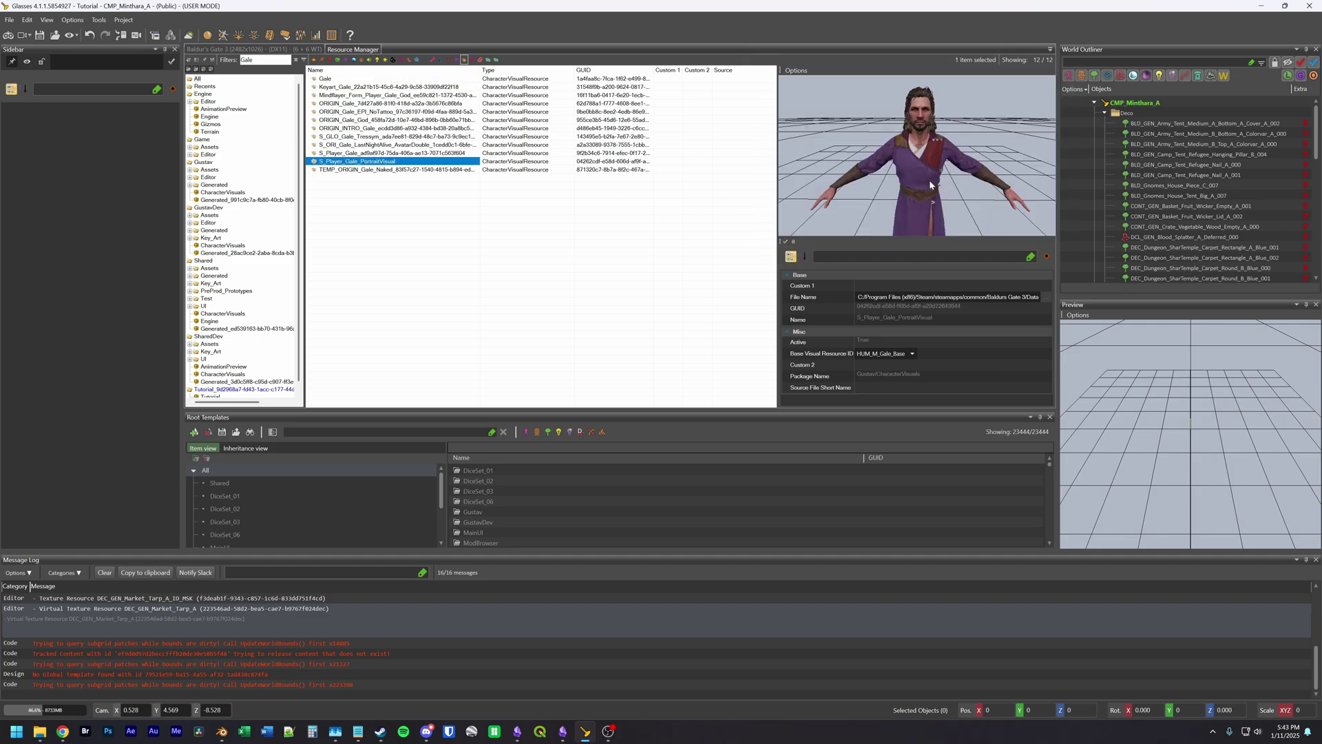
drag(950, 197, 981, 193)
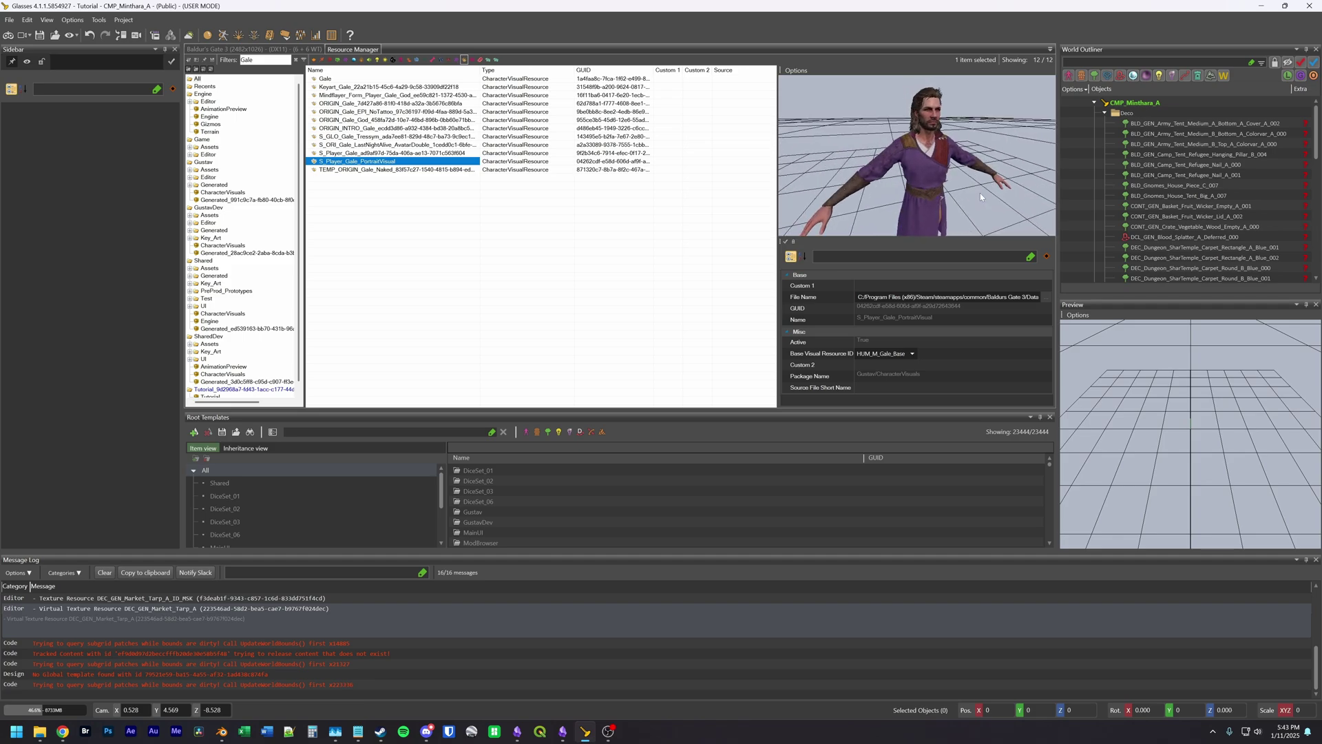
Step: Turn off Fit Camera in the preview and compare the other Gale character visuals, from S_Player_Gale up to ORIGIN_Gale_God, ending on ORIGIN_INTRO_Gale
click(797, 71)
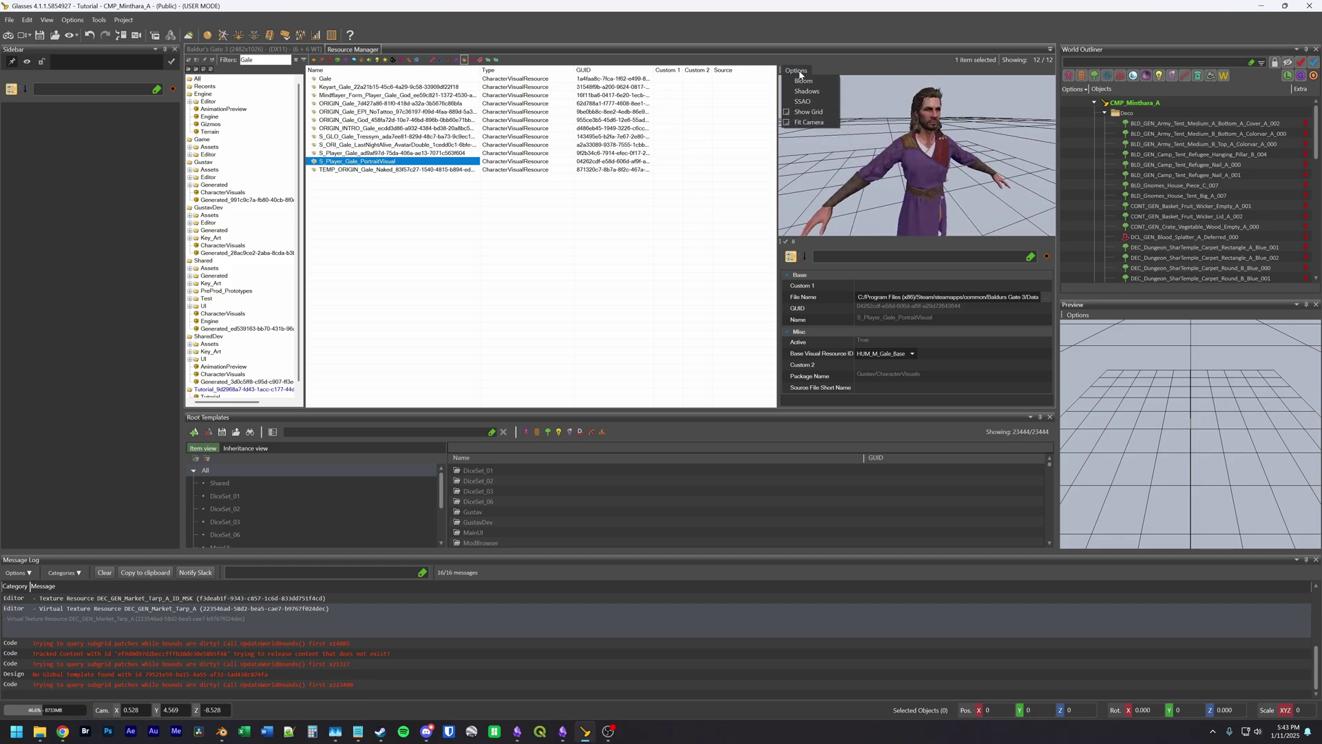
click(816, 123)
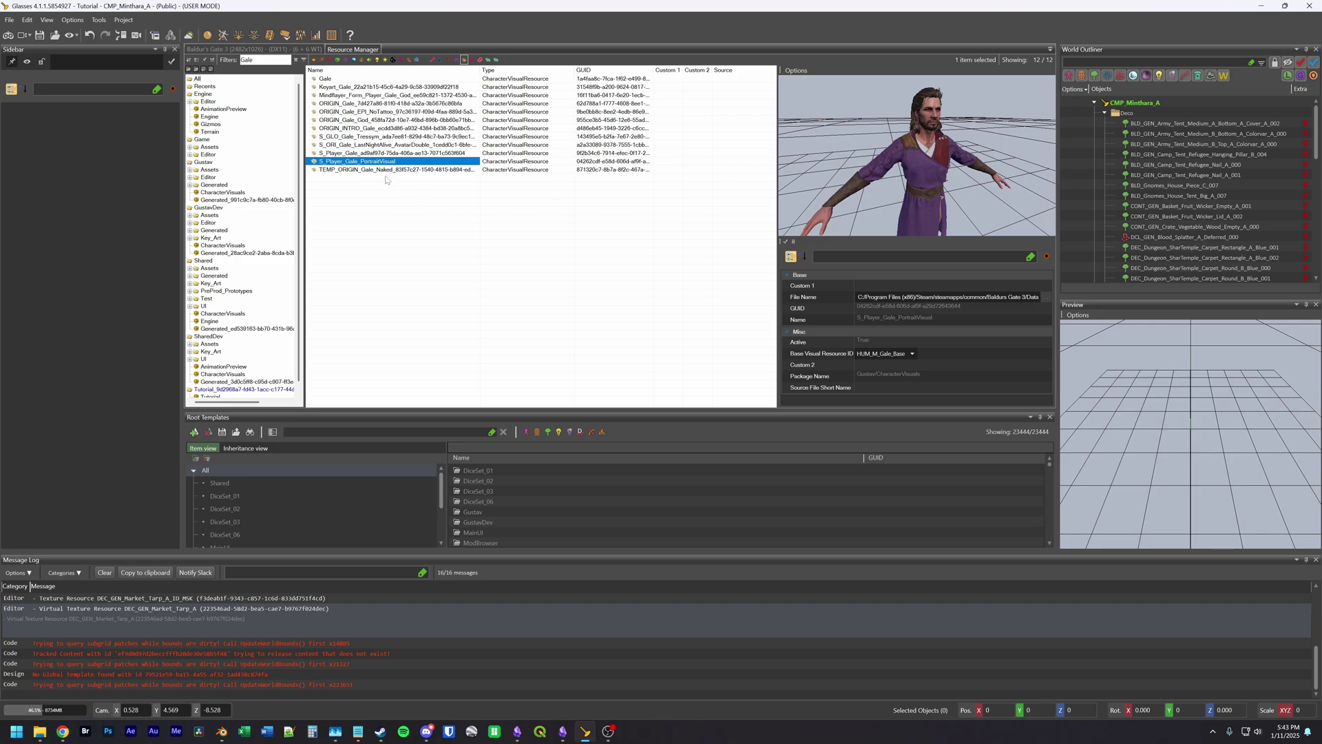
click(368, 154)
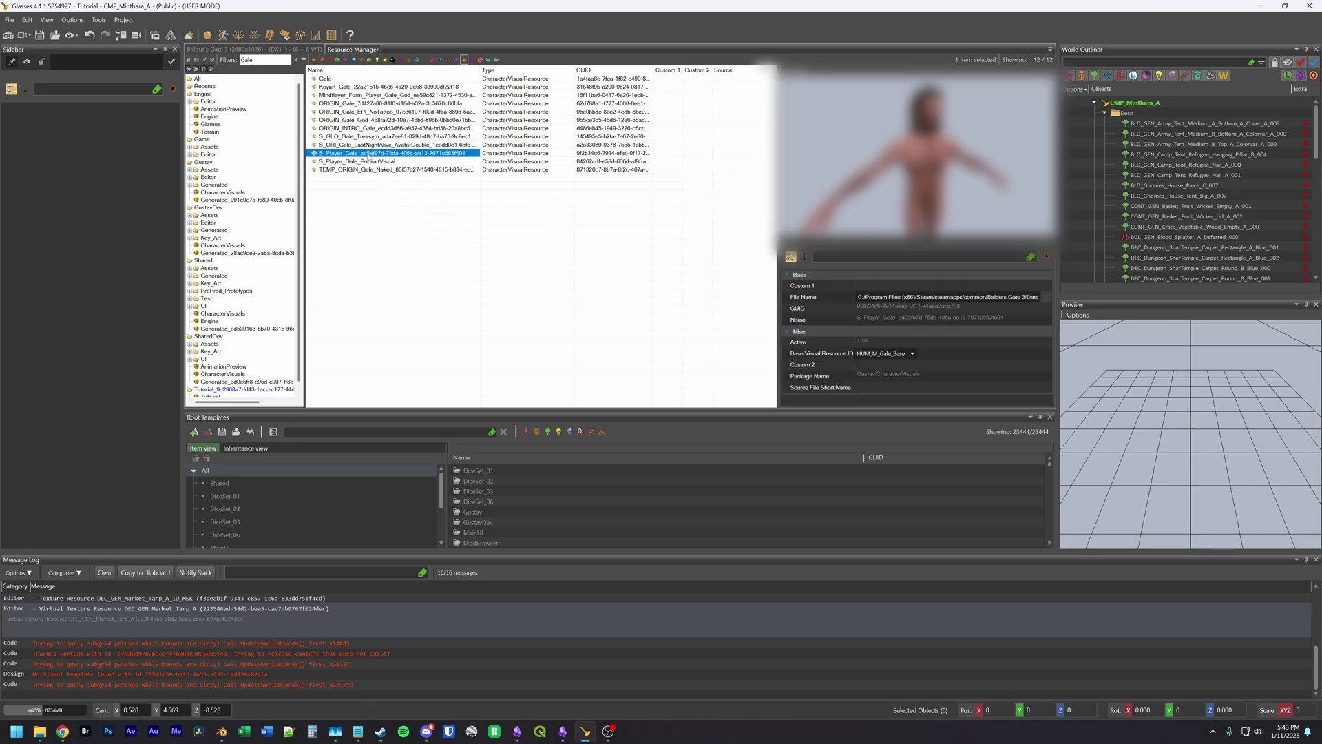
click(376, 144)
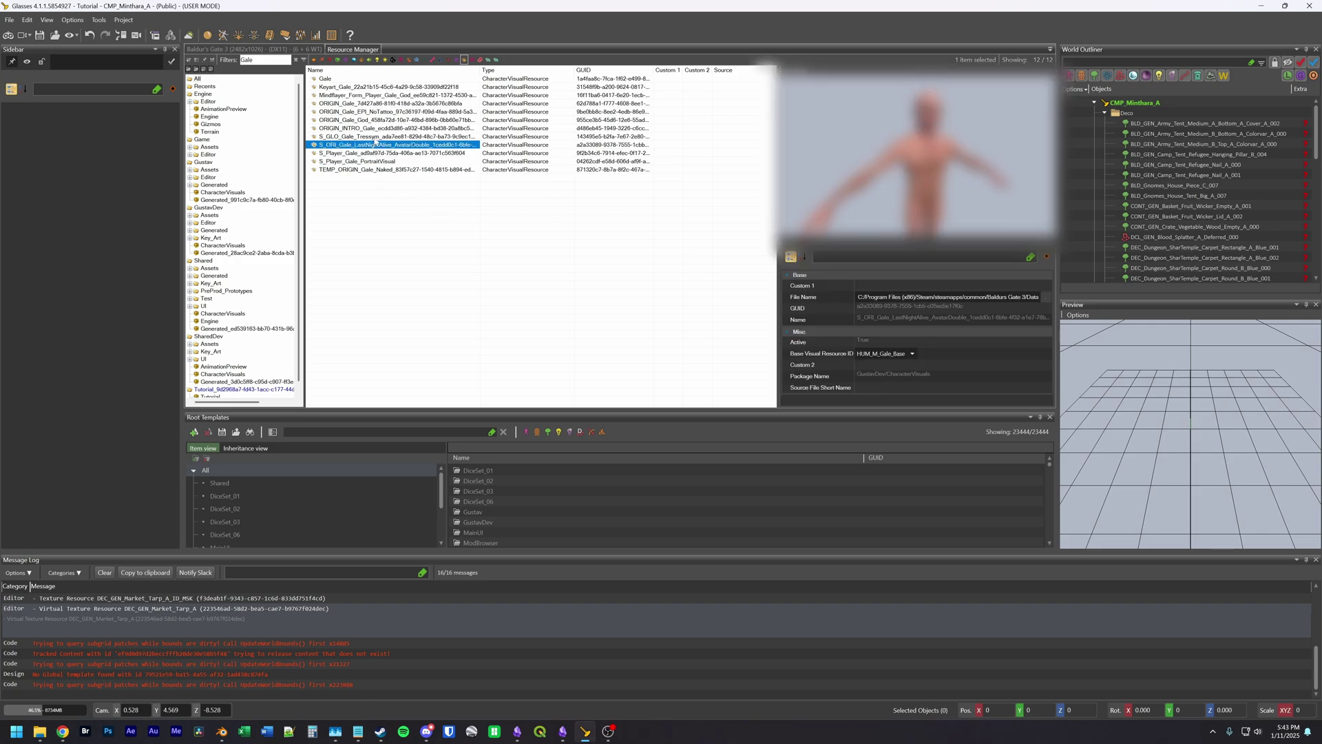
click(377, 136)
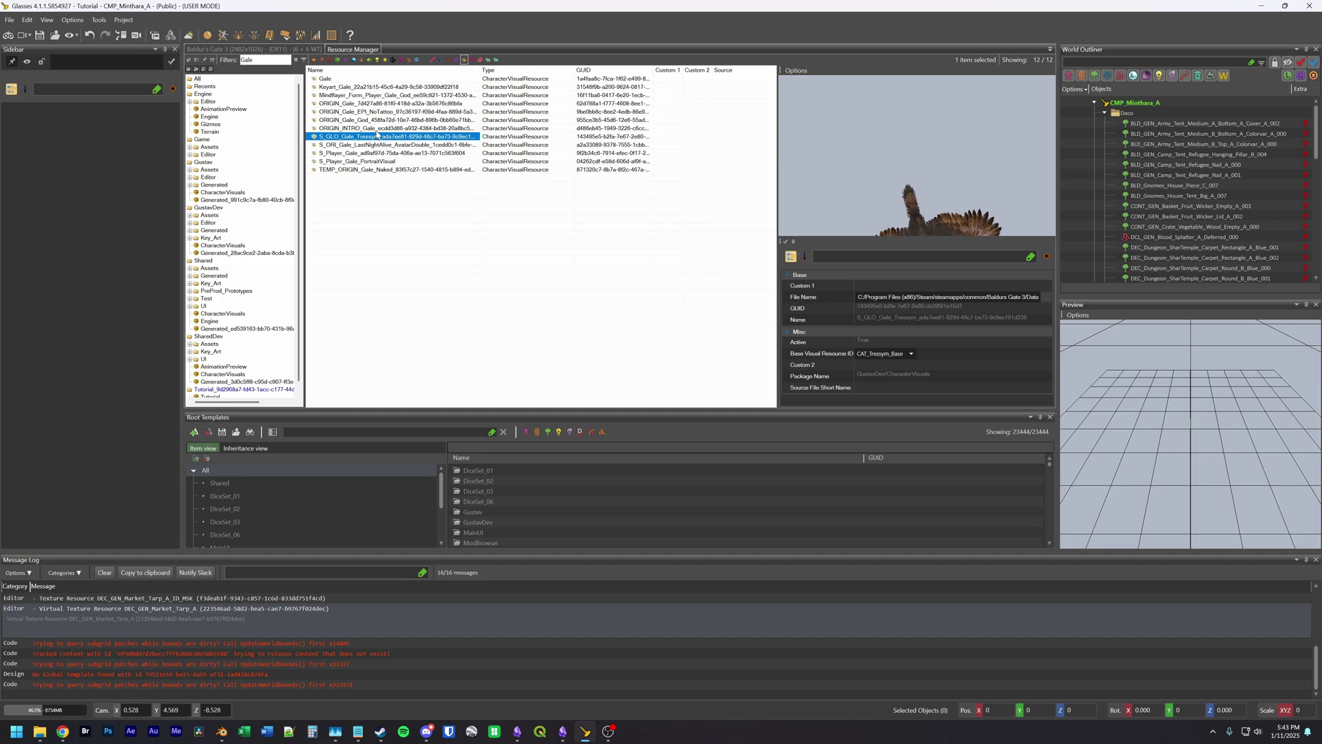
click(378, 129)
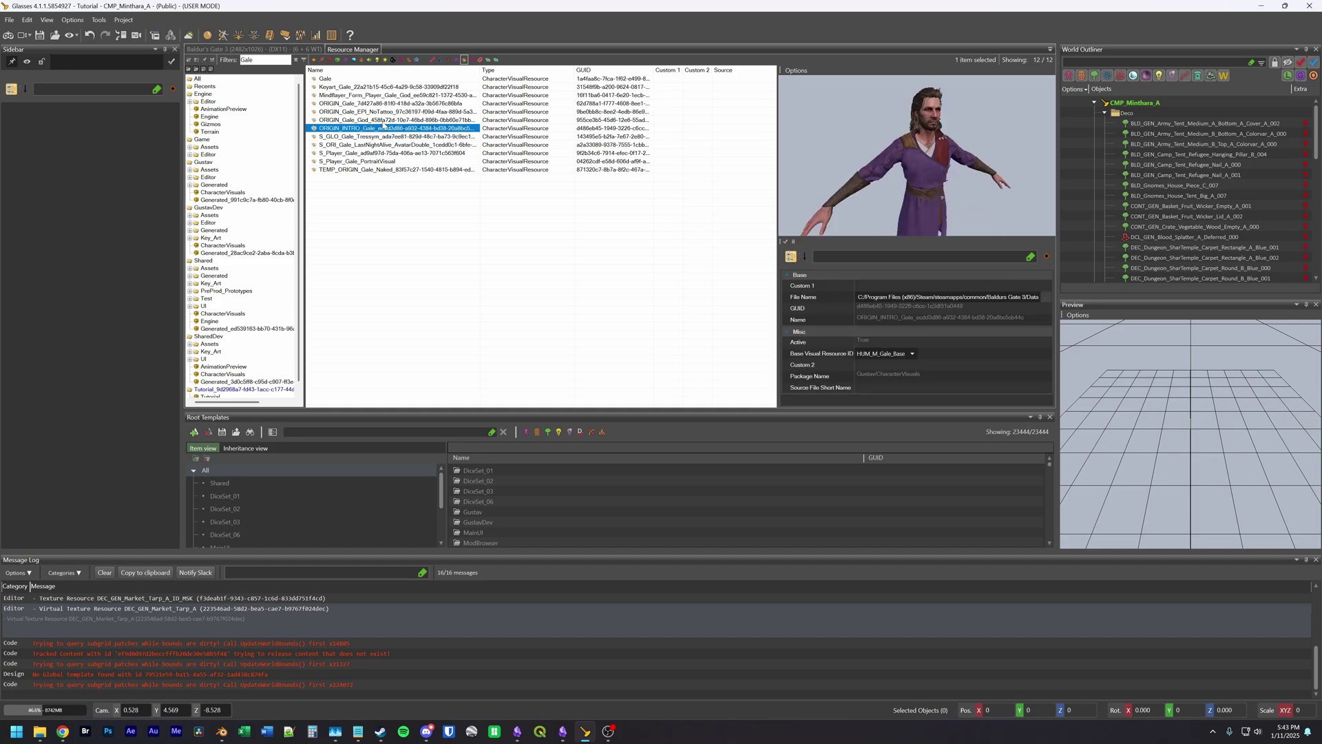
click(379, 120)
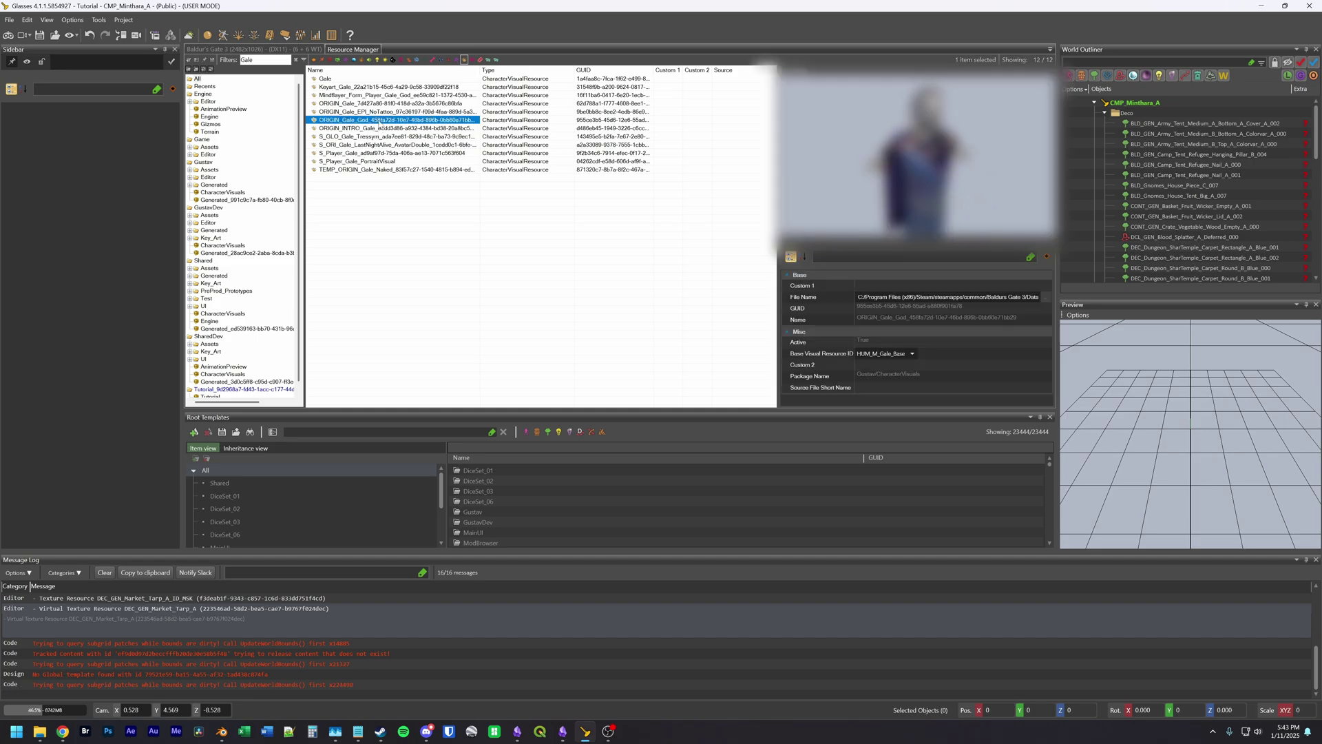
click(385, 129)
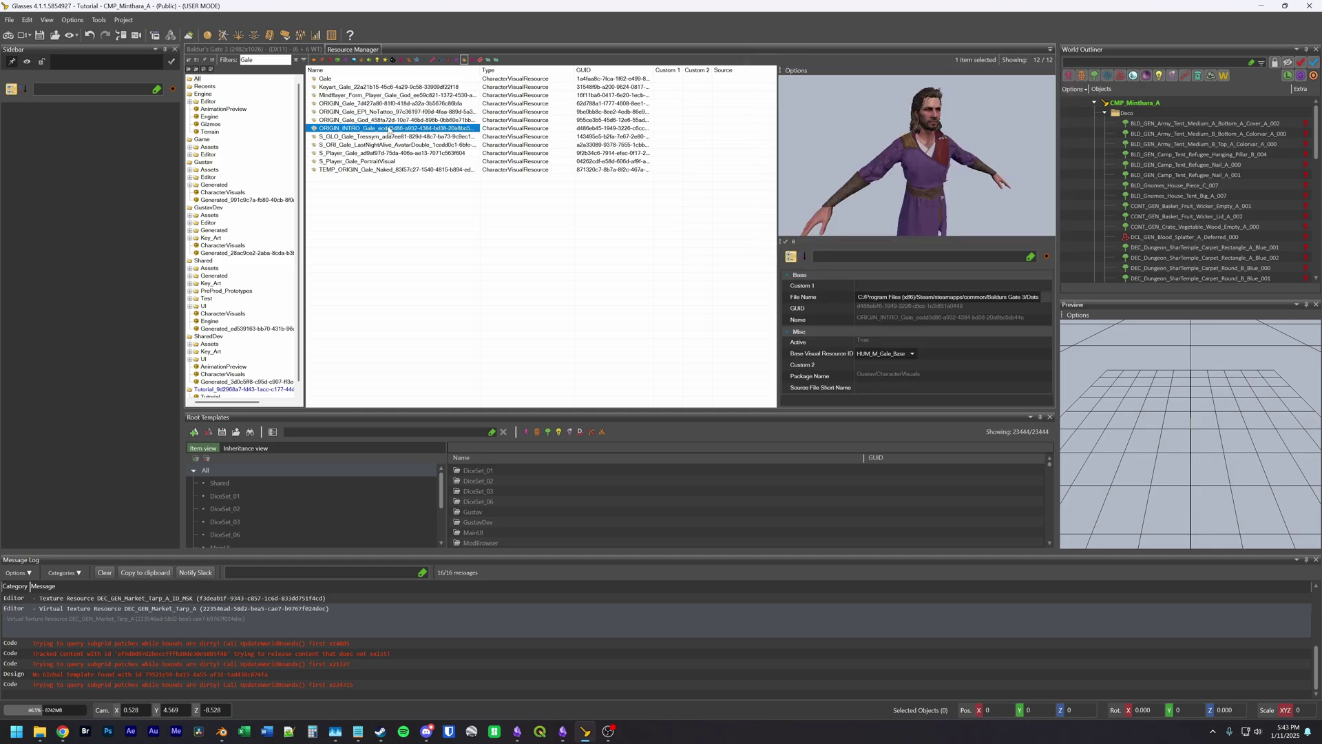
Step: Turn Fit Camera back on and compare the S_Player_Gale_PortraitVisual and ORIGIN_INTRO_Gale models, ending on a close-up of ORIGIN_INTRO_Gale
click(796, 70)
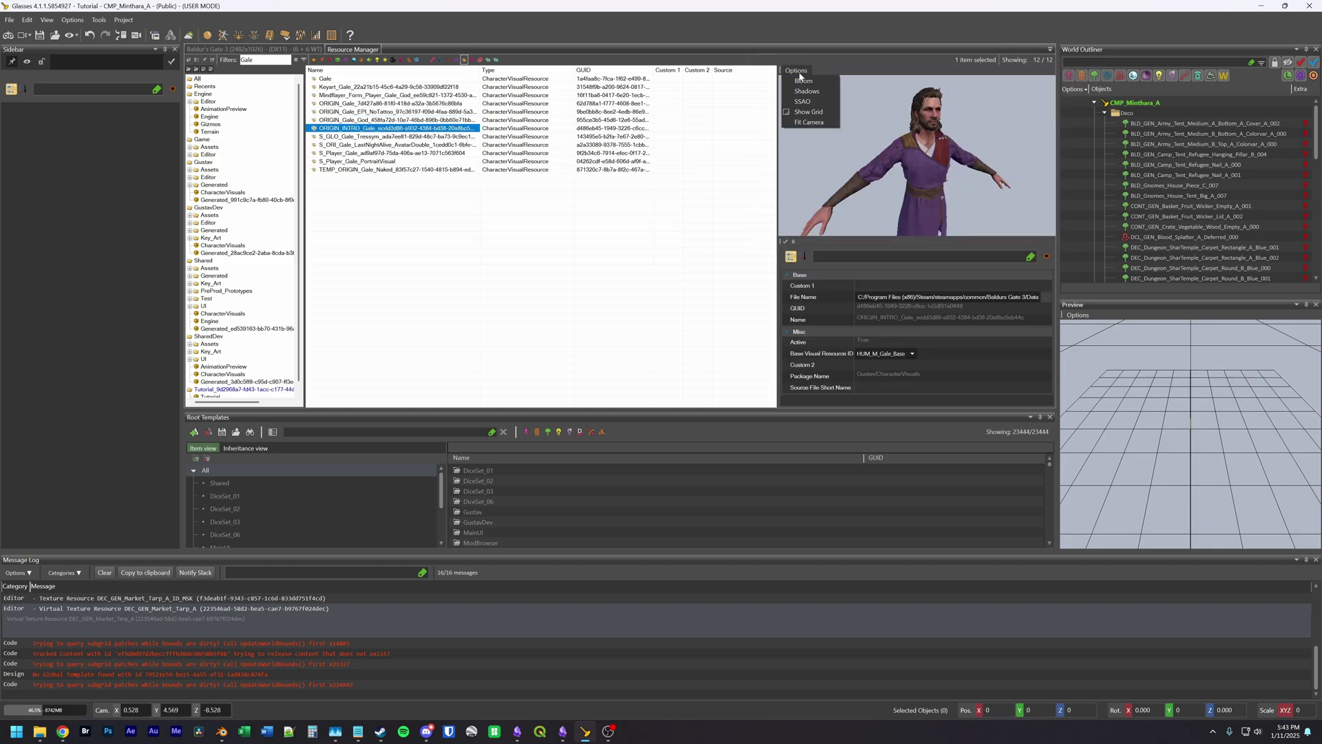
click(806, 124)
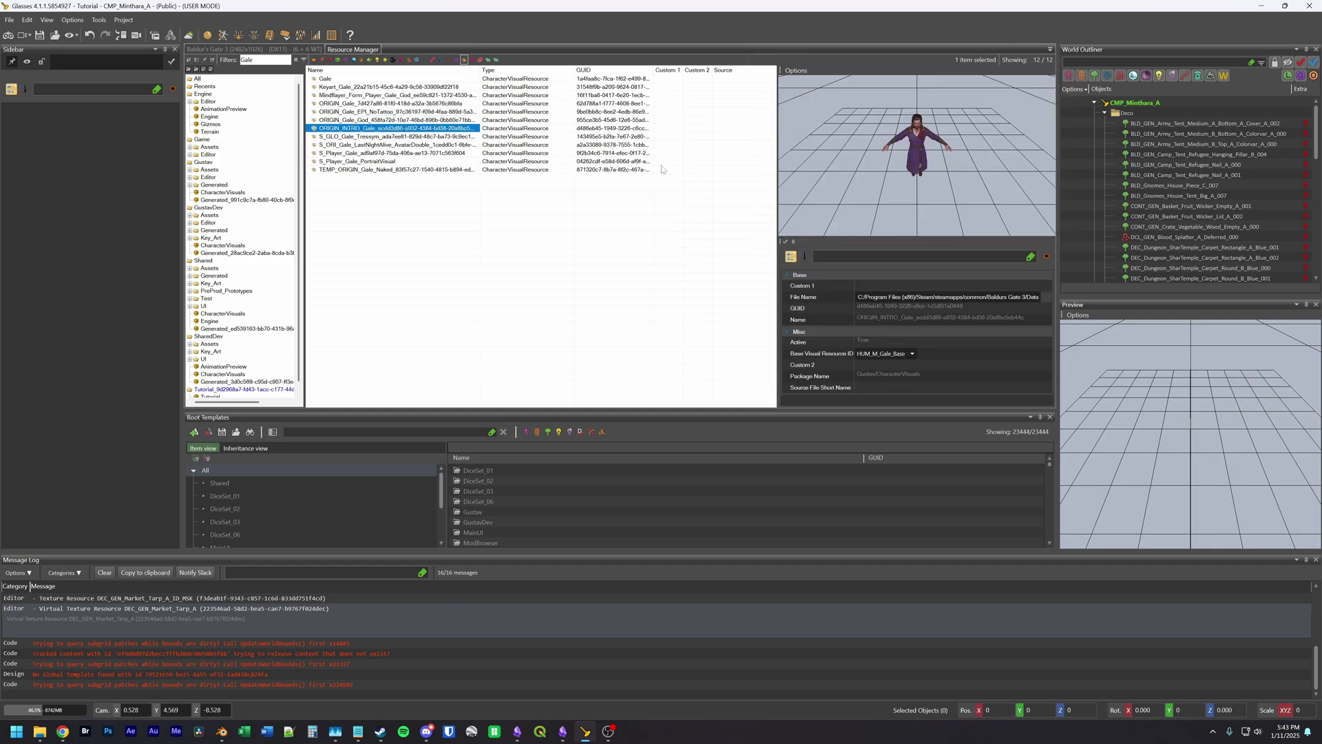
click(376, 161)
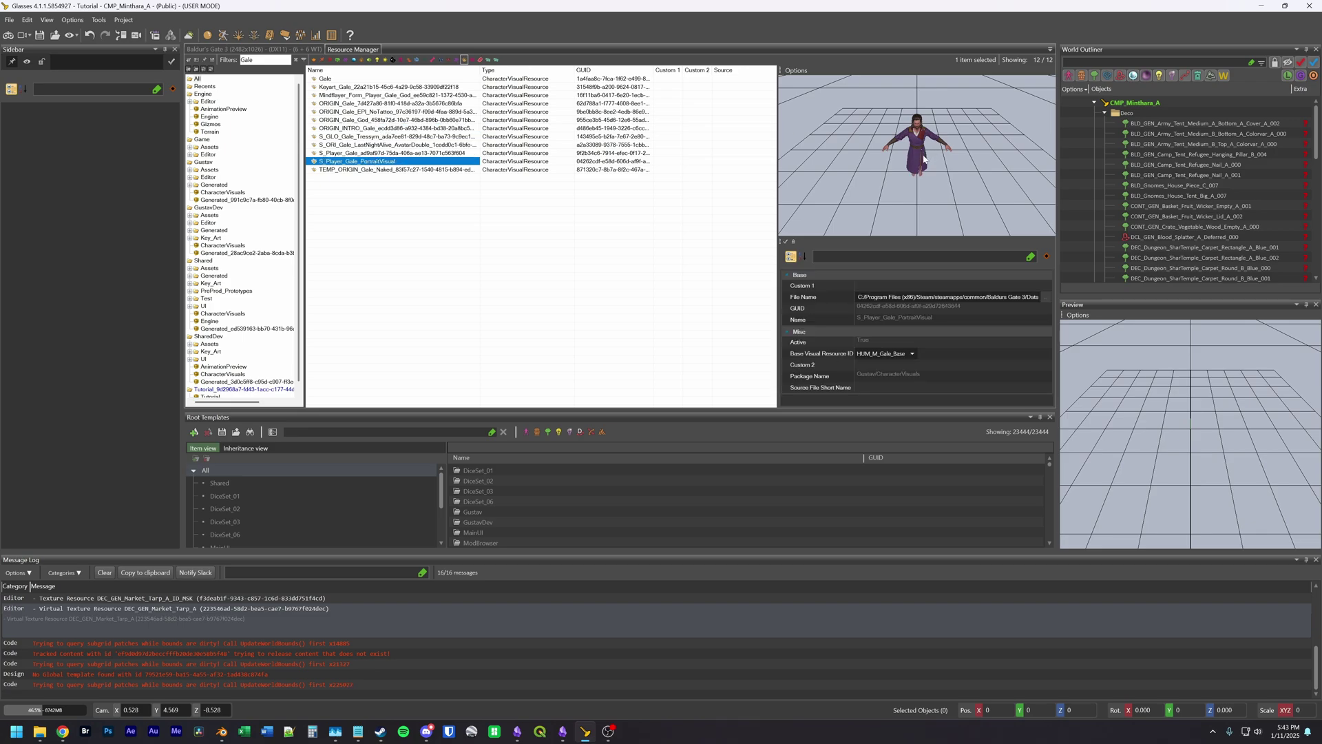
scroll(925, 159, up, 5)
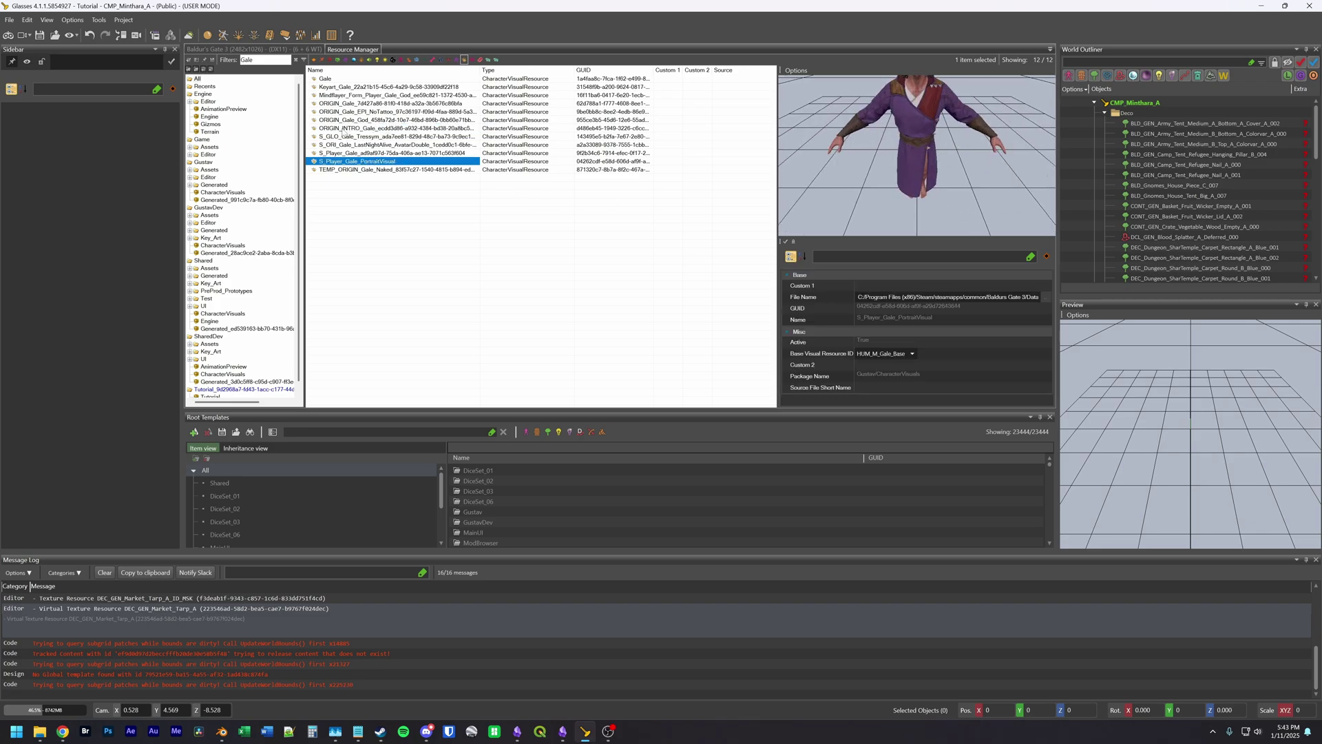
click(353, 129)
scroll(932, 158, down, 5)
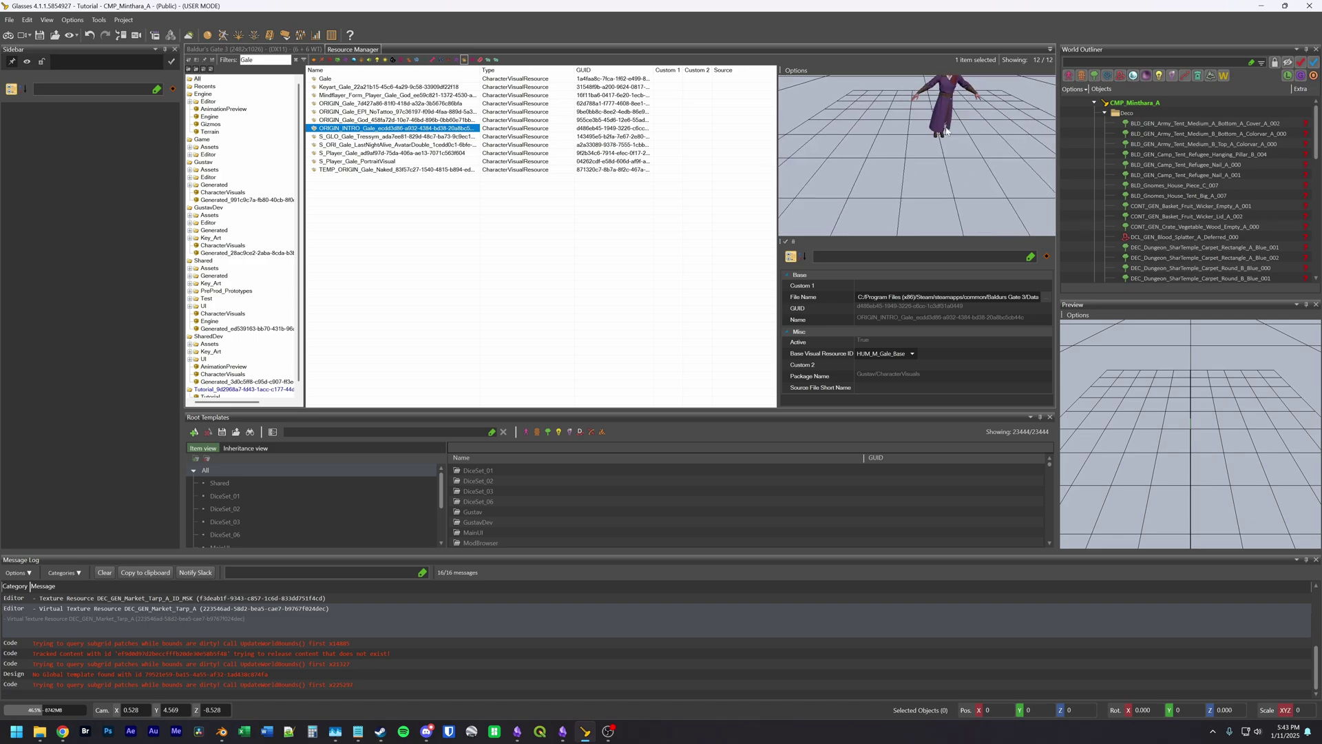
scroll(934, 175, up, 3)
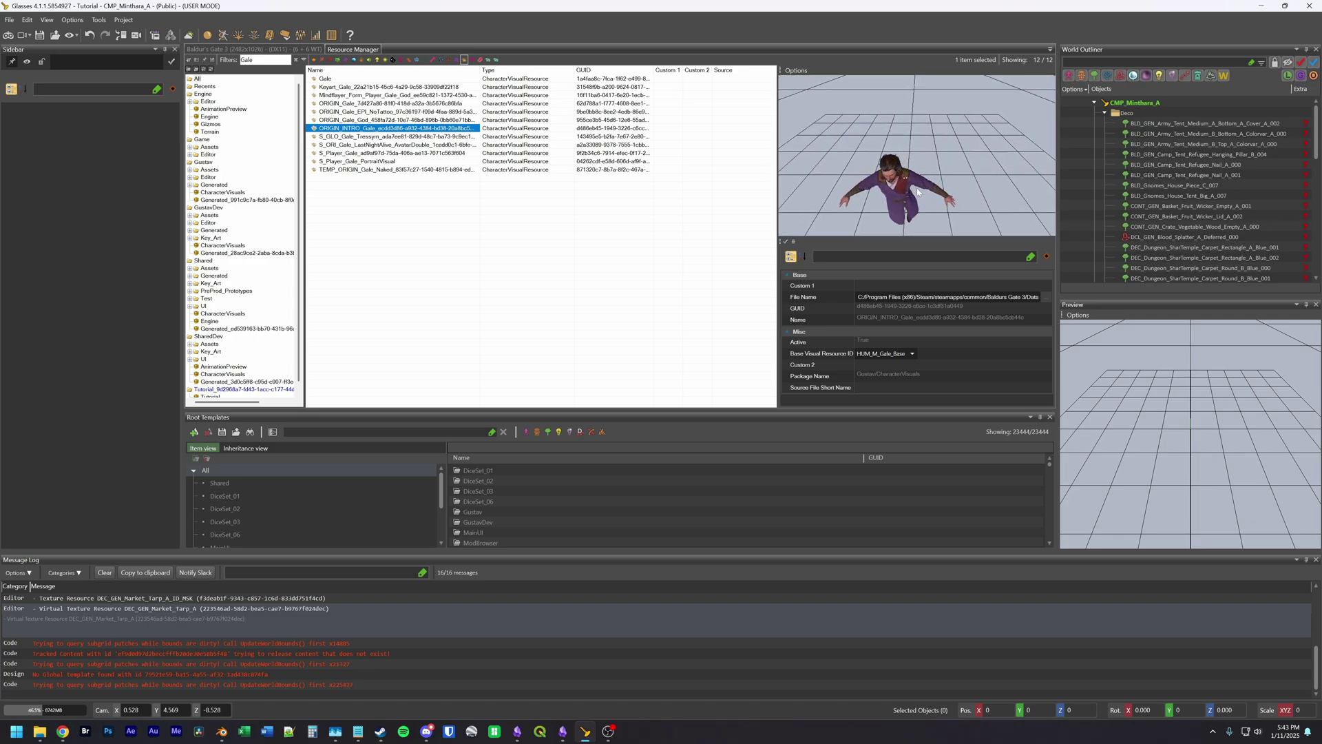
scroll(937, 197, up, 2)
middle_drag(936, 198, 950, 159)
scroll(938, 153, up, 2)
scroll(950, 160, up, 2)
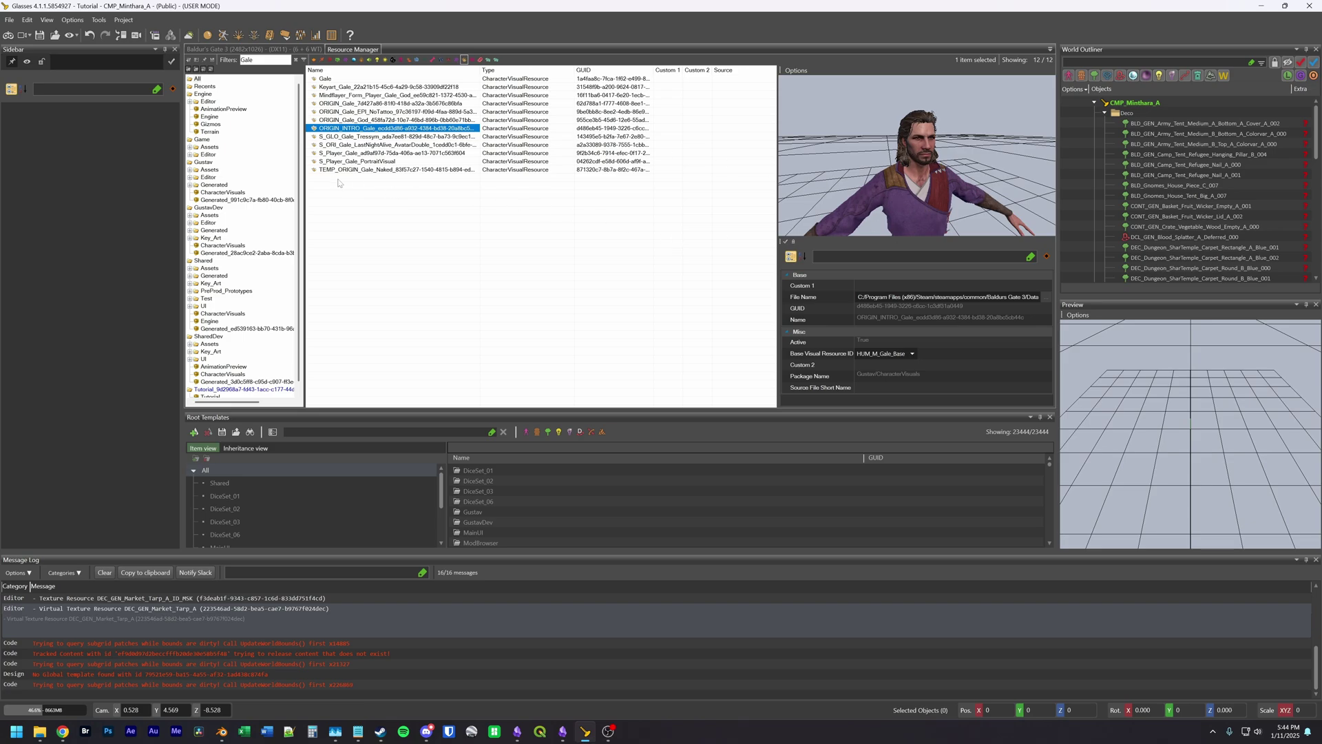
Step: List the dependencies of the ORIGIN_INTRO_Gale character visual and enlarge the Message Log to read them
right_click(354, 133)
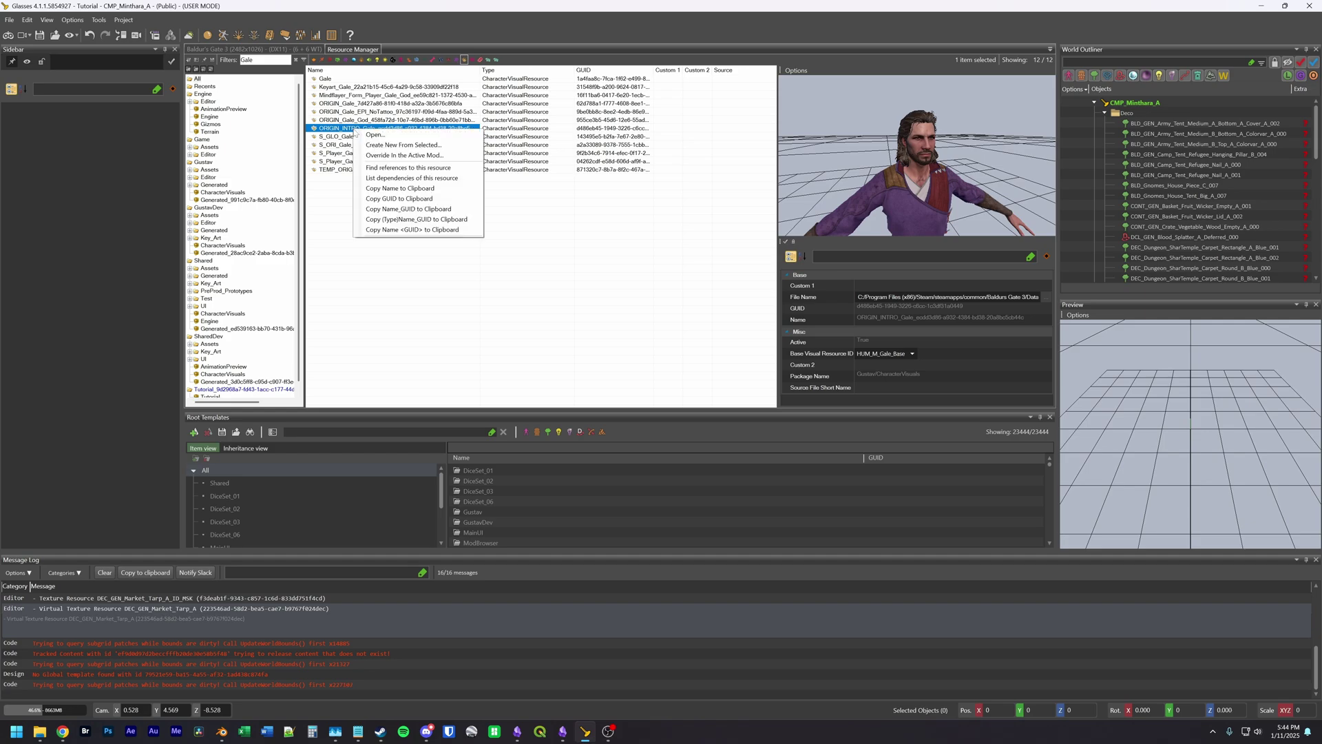
click(399, 180)
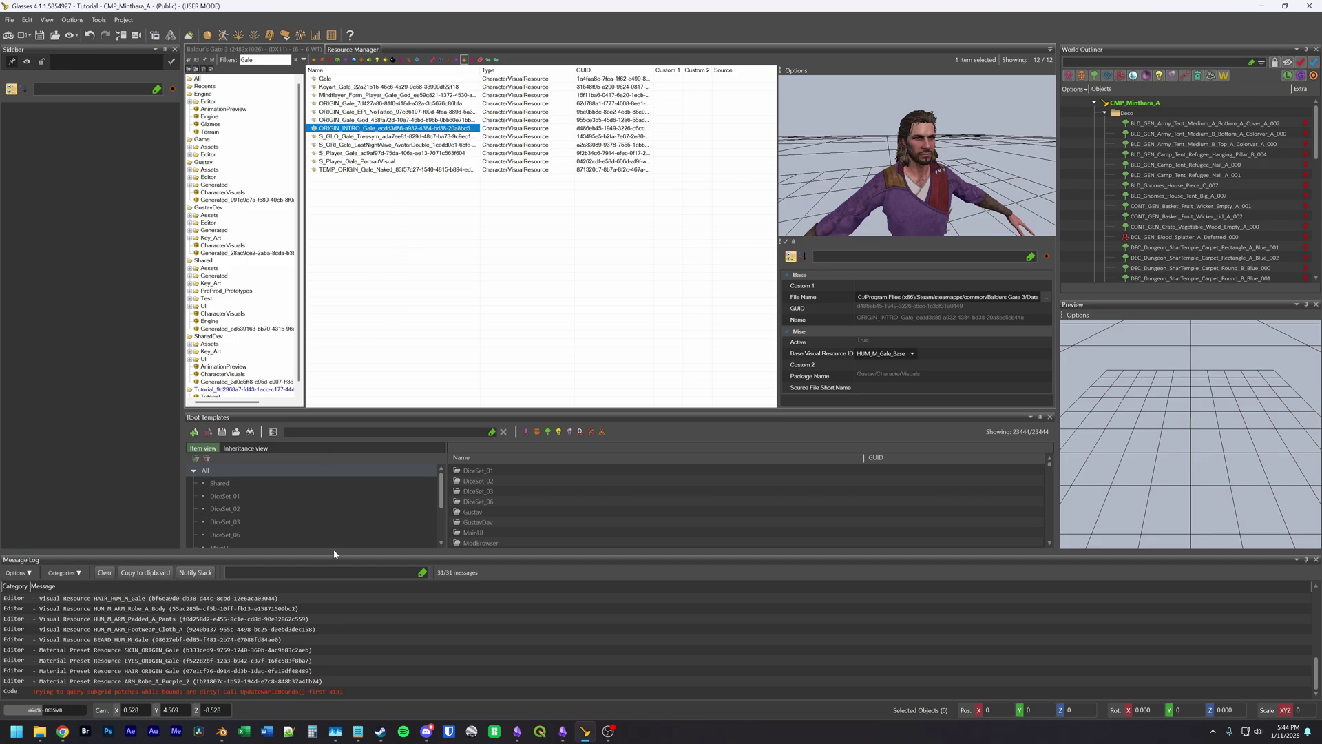
drag(335, 552, 336, 482)
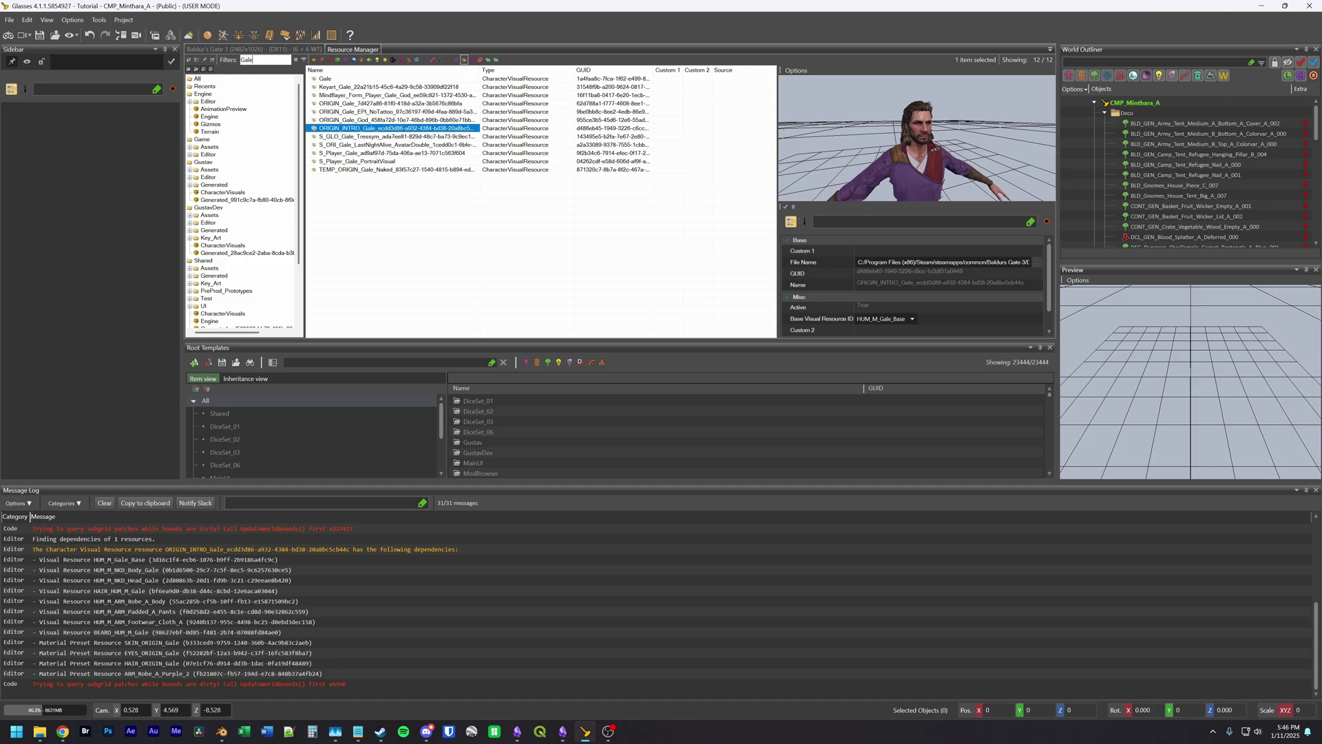
Step: Filter the character visuals by "Minthara" and list the dependencies of the CINE_Elves_Female_Drow_Minthara resource
key(ctrl+a)
text(Minthara)
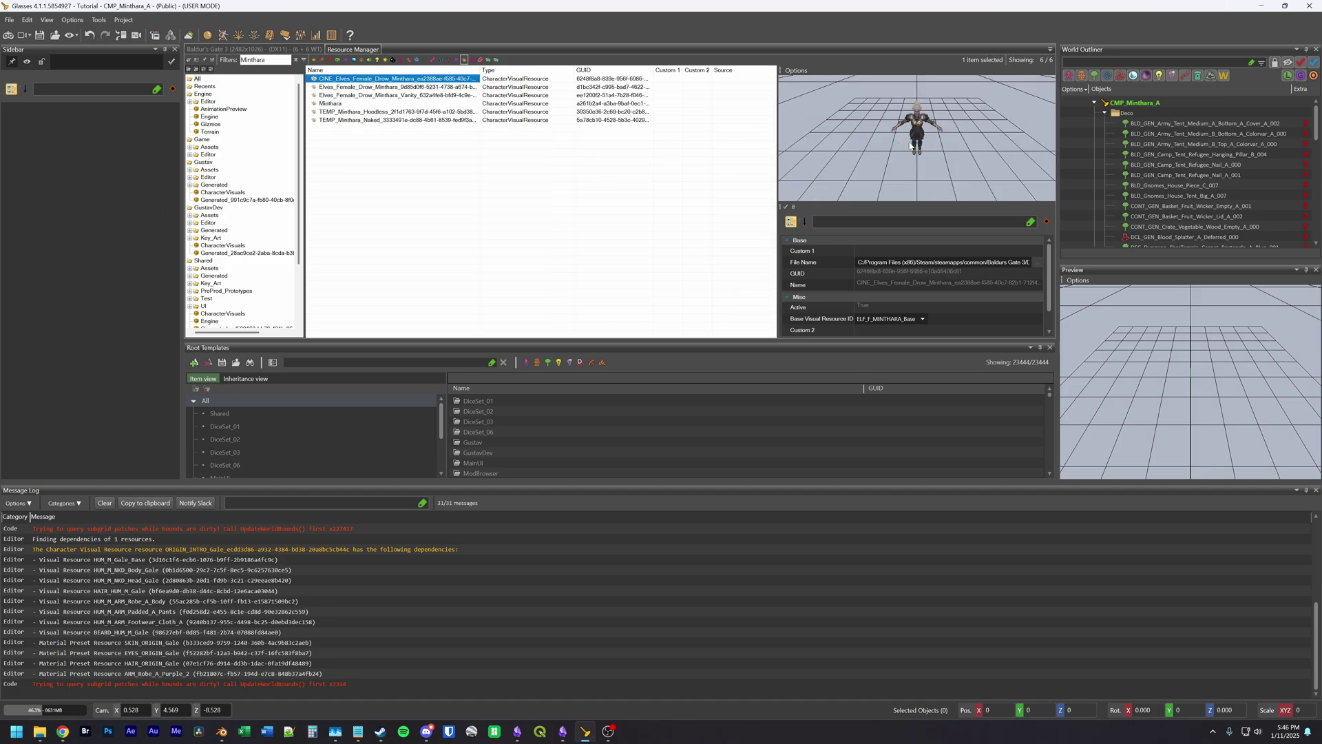
scroll(945, 147, up, 5)
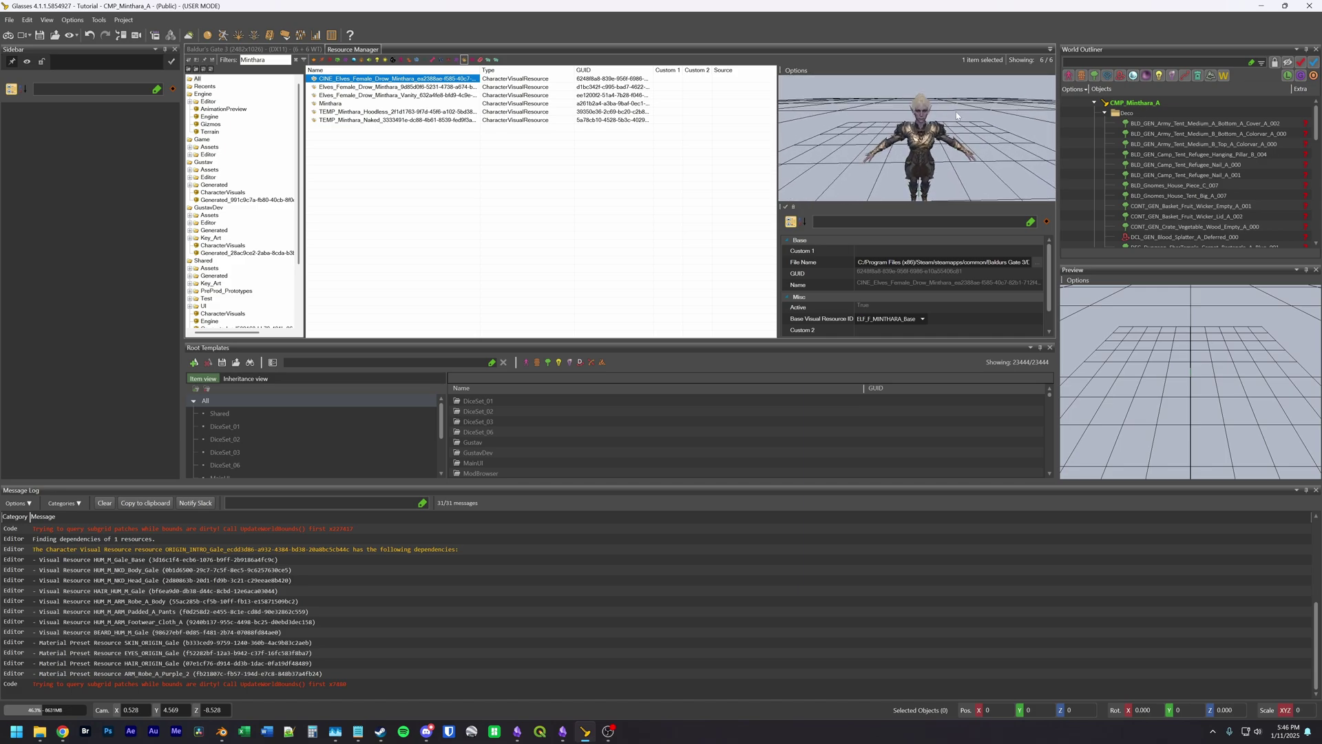
right_click(385, 79)
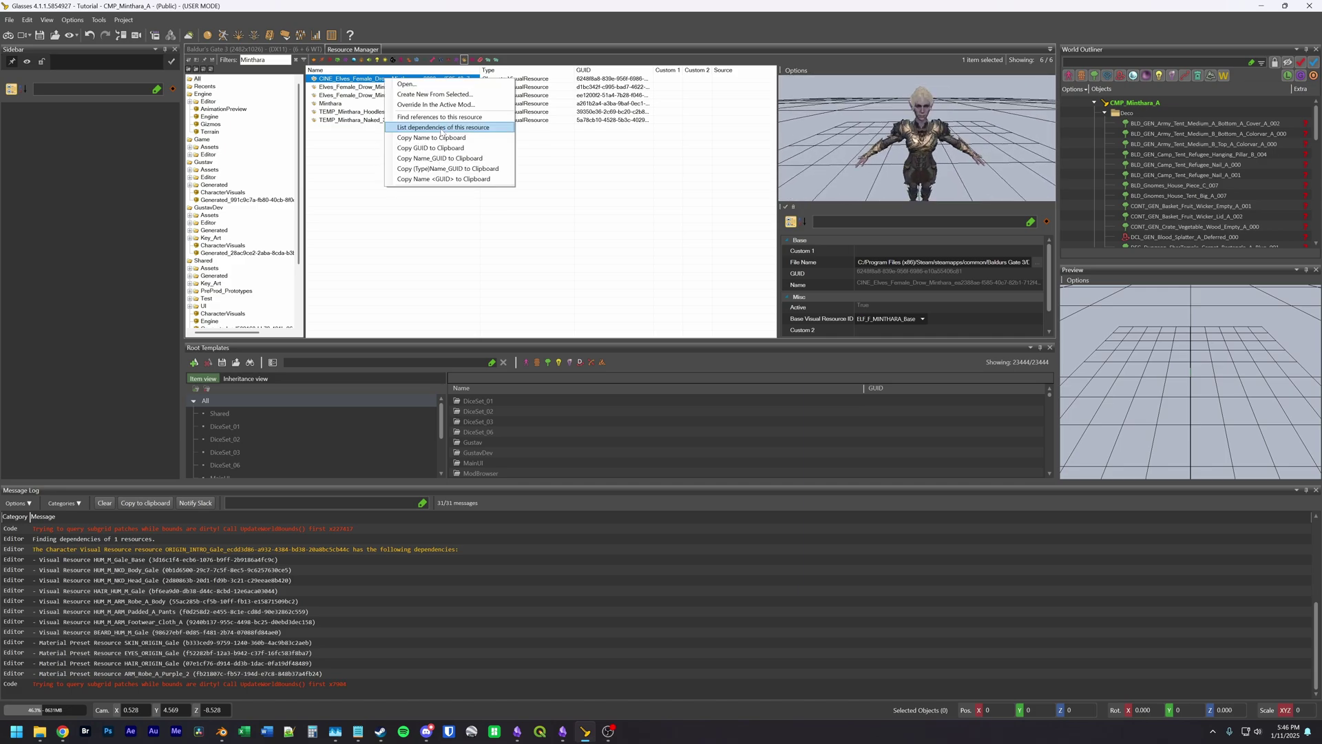
click(441, 128)
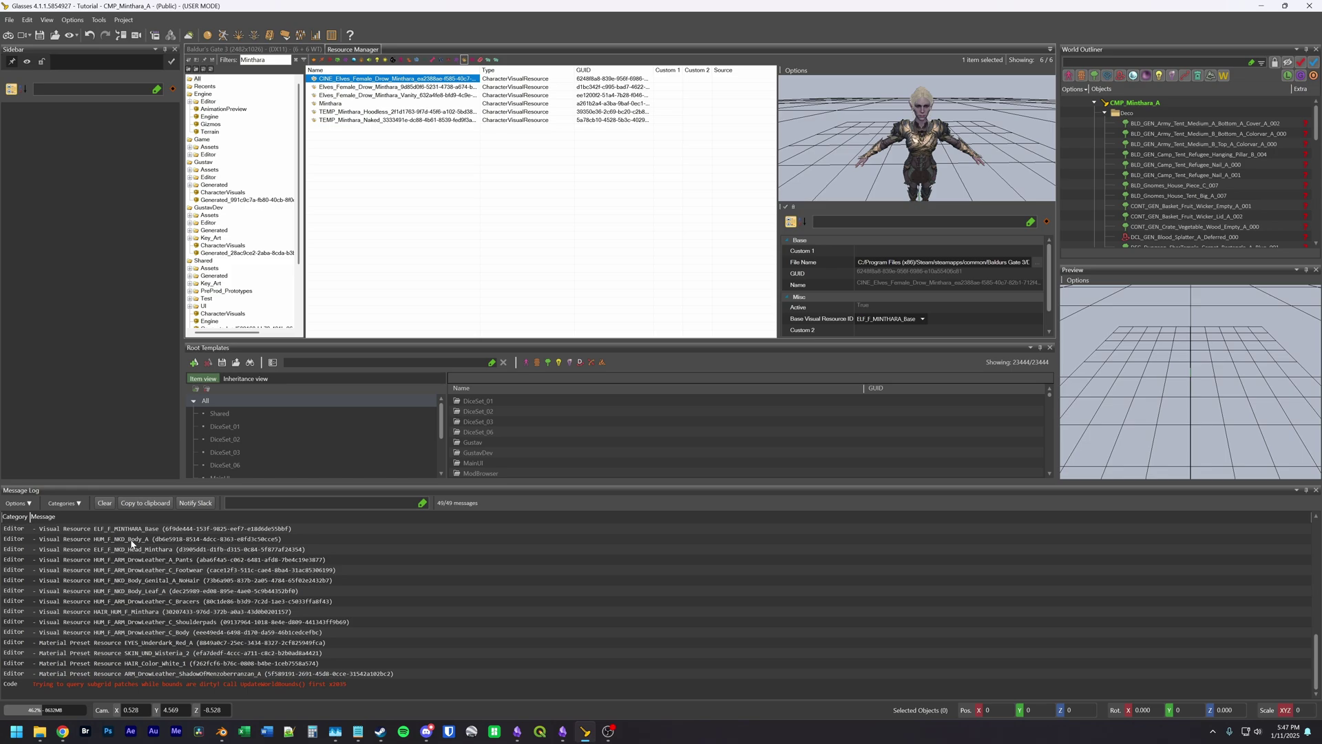
drag(910, 116, 938, 118)
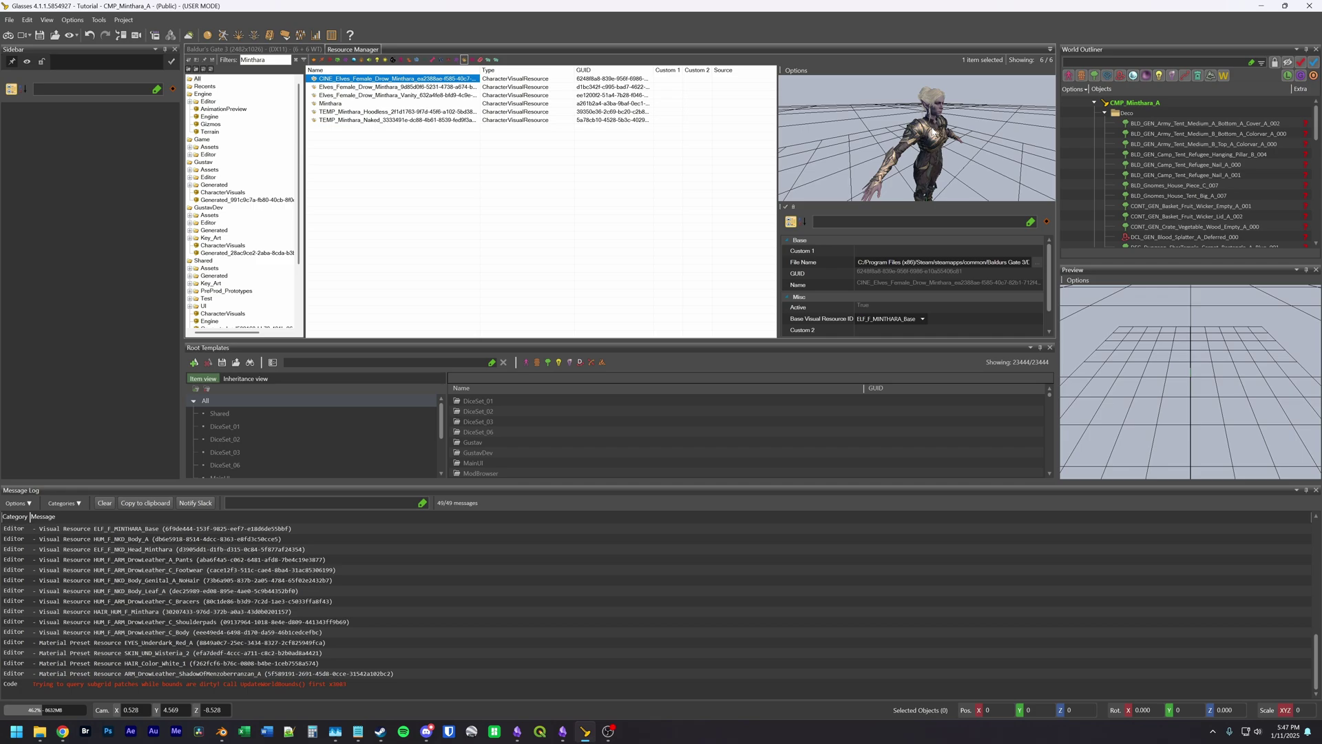
Step: In Blender's Azrael Tiefling scene, expand the Astarion clothing collection and examine the shirt and pants objects with their mesh names
key(alt+Tab)
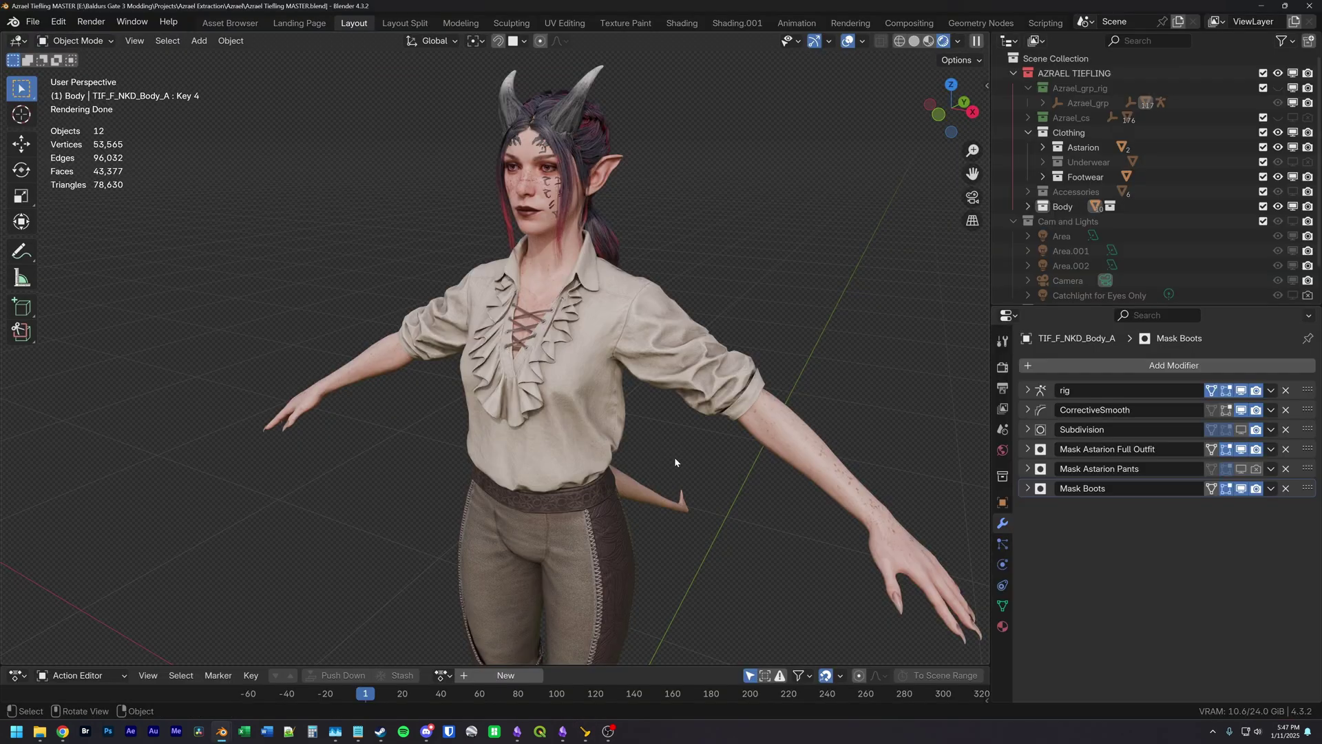
mouse_move(675, 456)
middle_down()
mouse_move(652, 451)
mouse_move(659, 458)
mouse_move(661, 441)
middle_up()
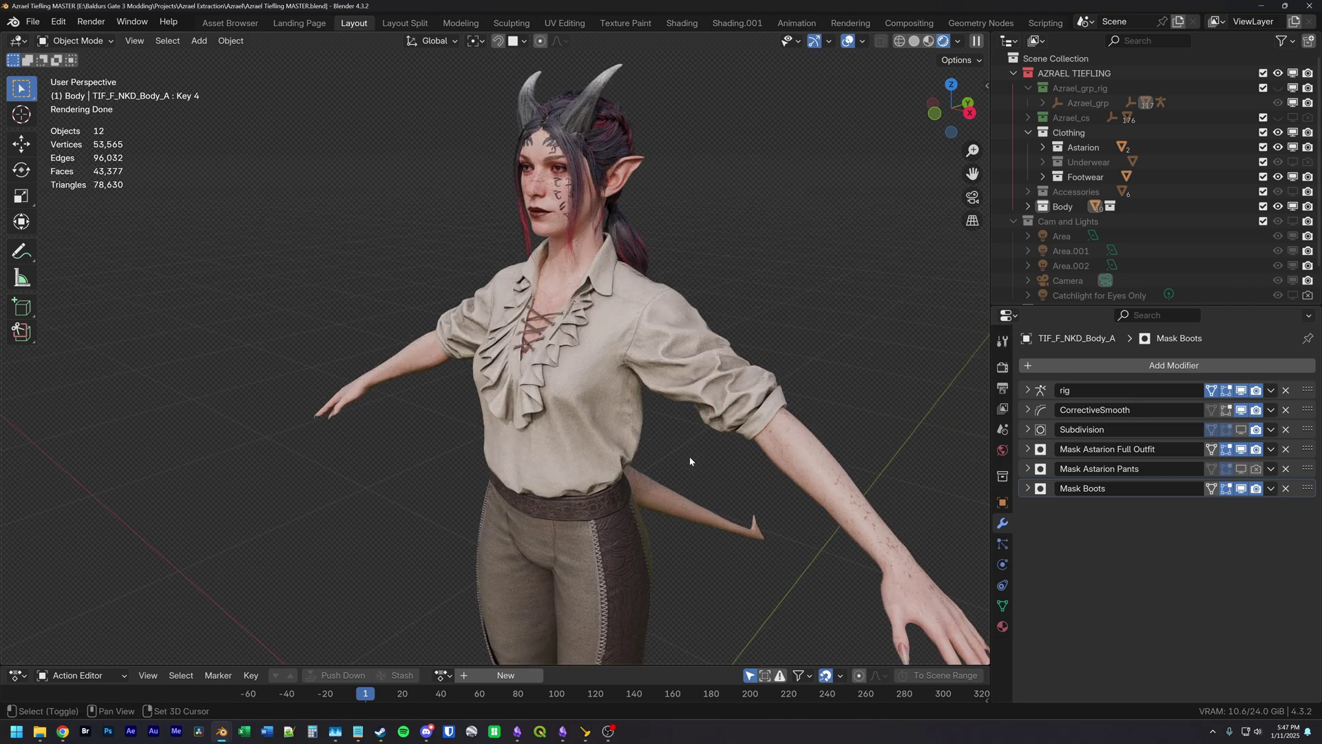
middle_drag(689, 456, 656, 424)
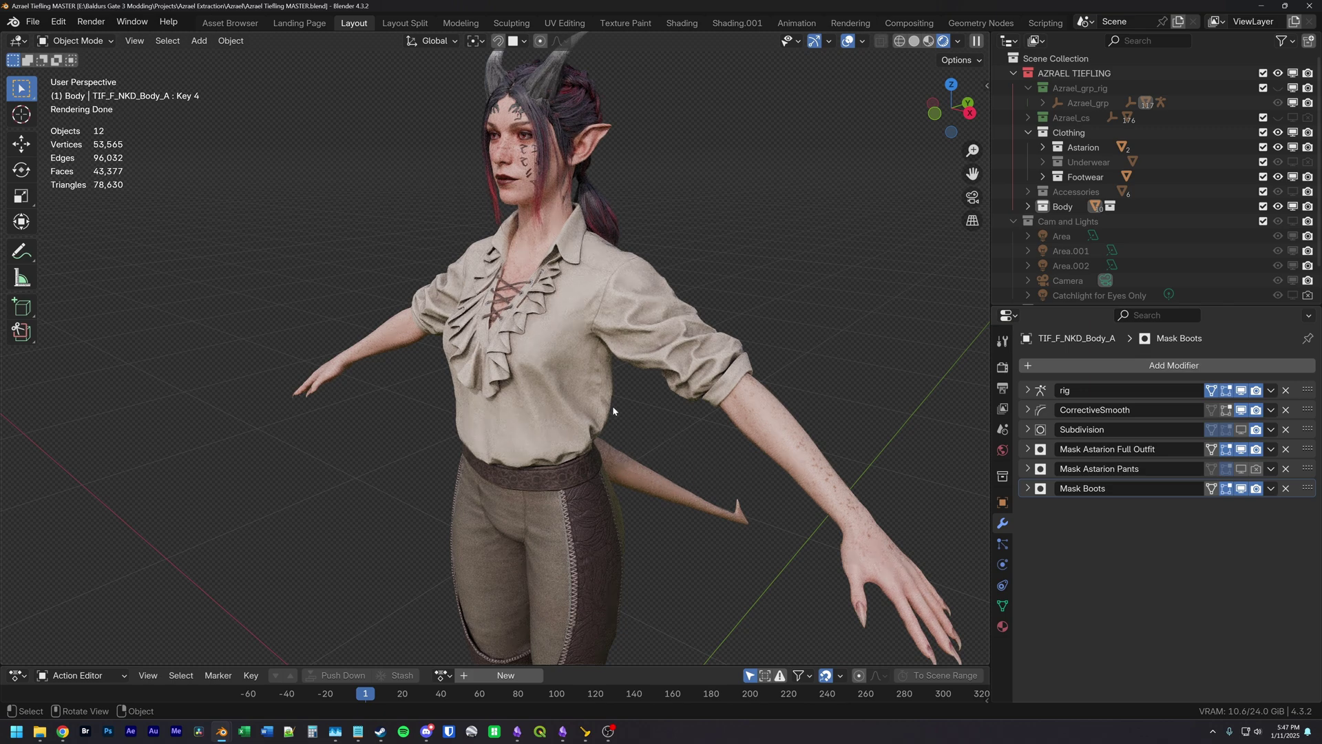
click(643, 306)
click(1043, 148)
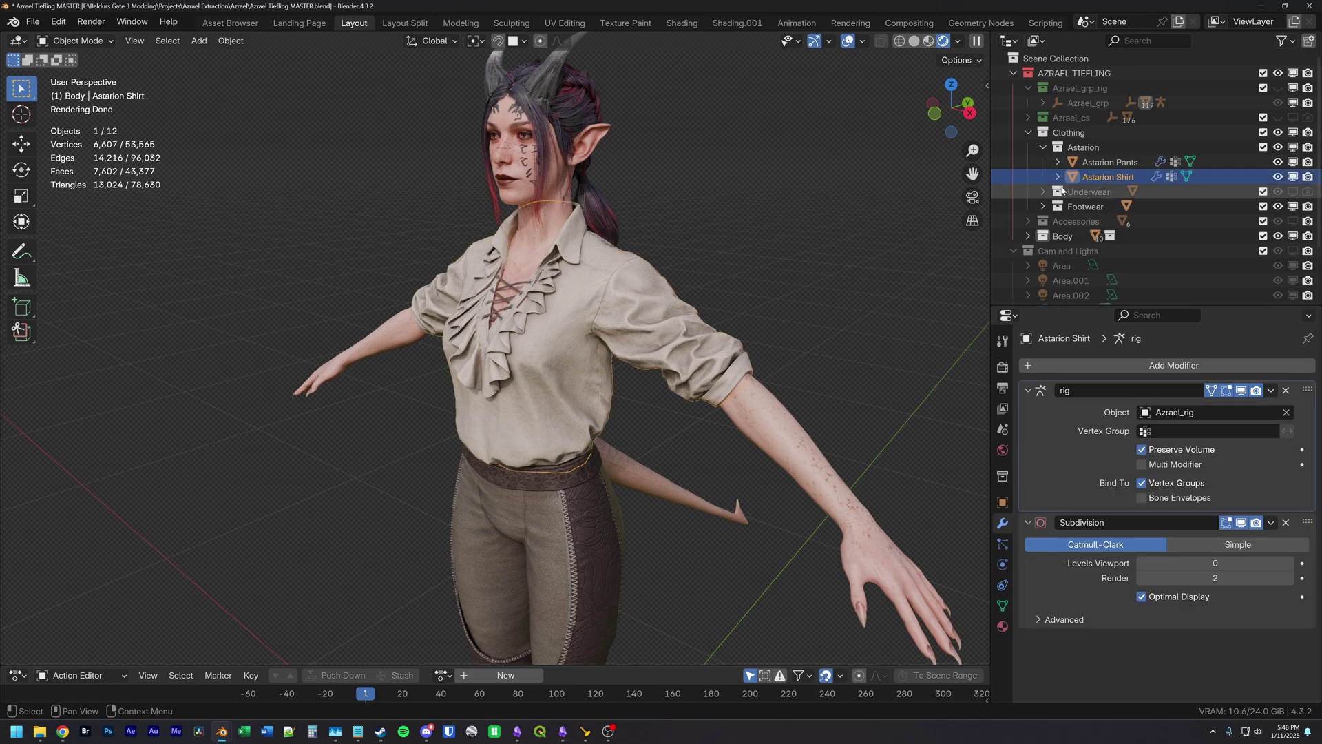
click(1058, 177)
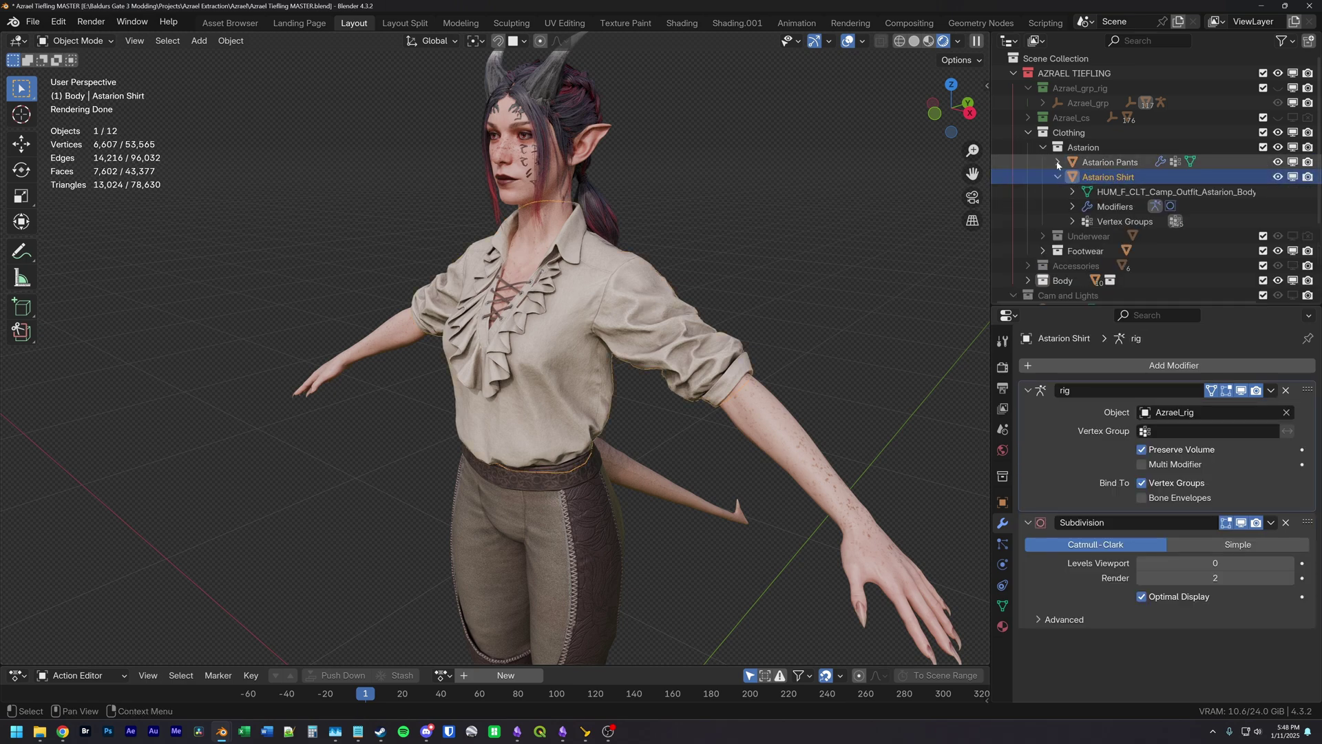
click(1058, 162)
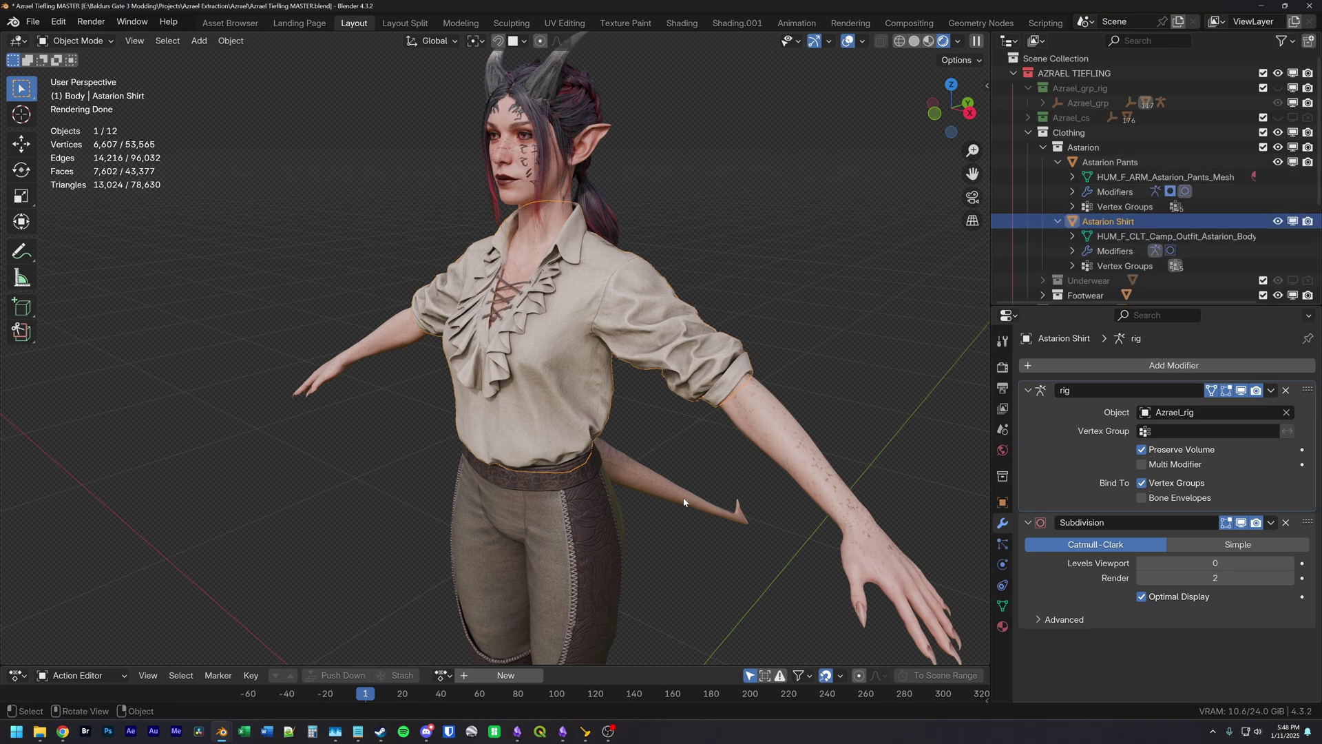
middle_drag(551, 413, 718, 398)
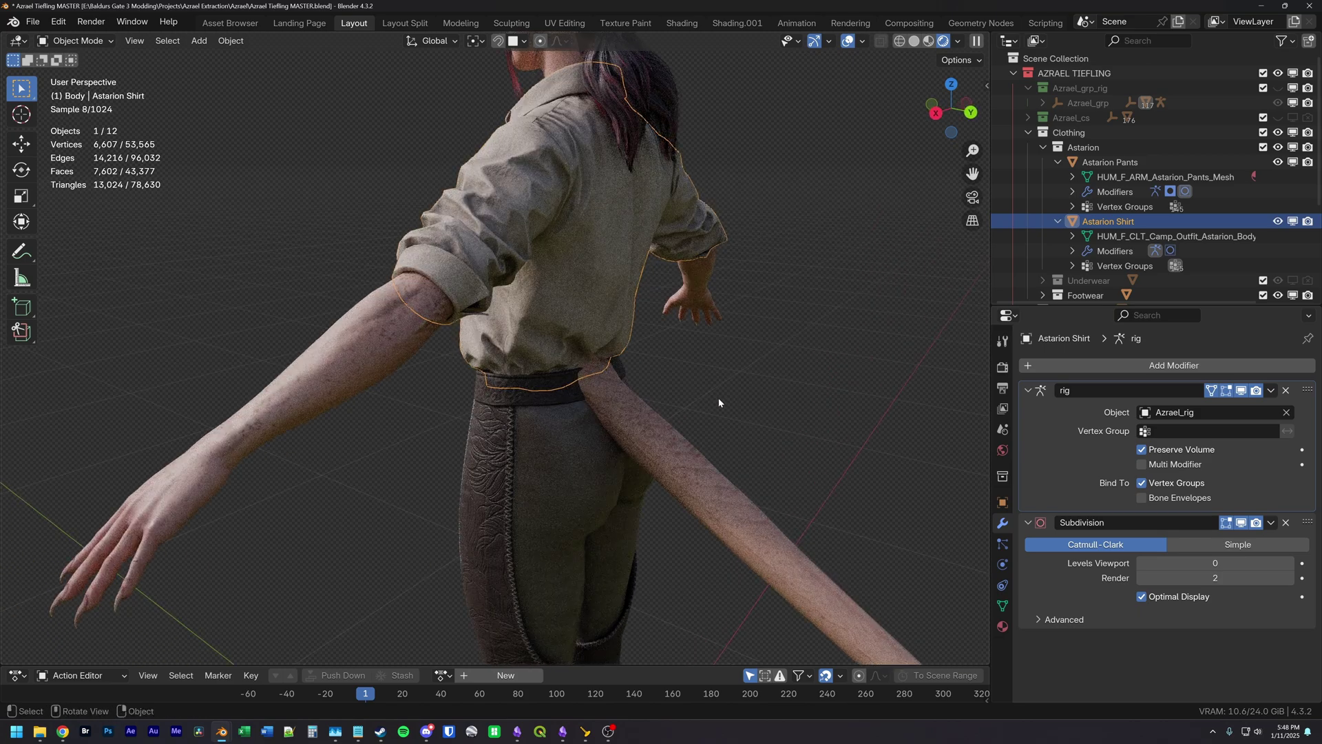
click(539, 454)
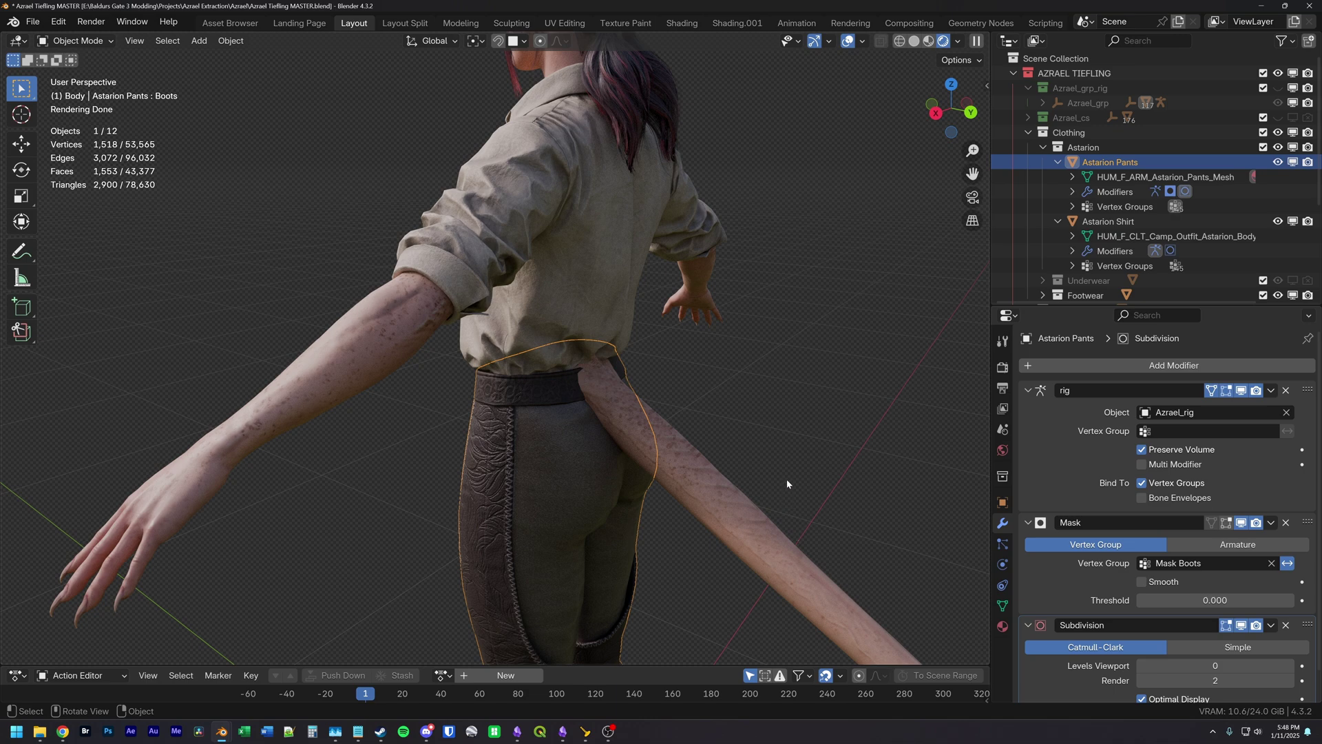
Step: Back in the Baldur's Gate 3 toolkit, filter the Resource Manager to Visual resources matching "astarion_pa"
key(alt+Tab)
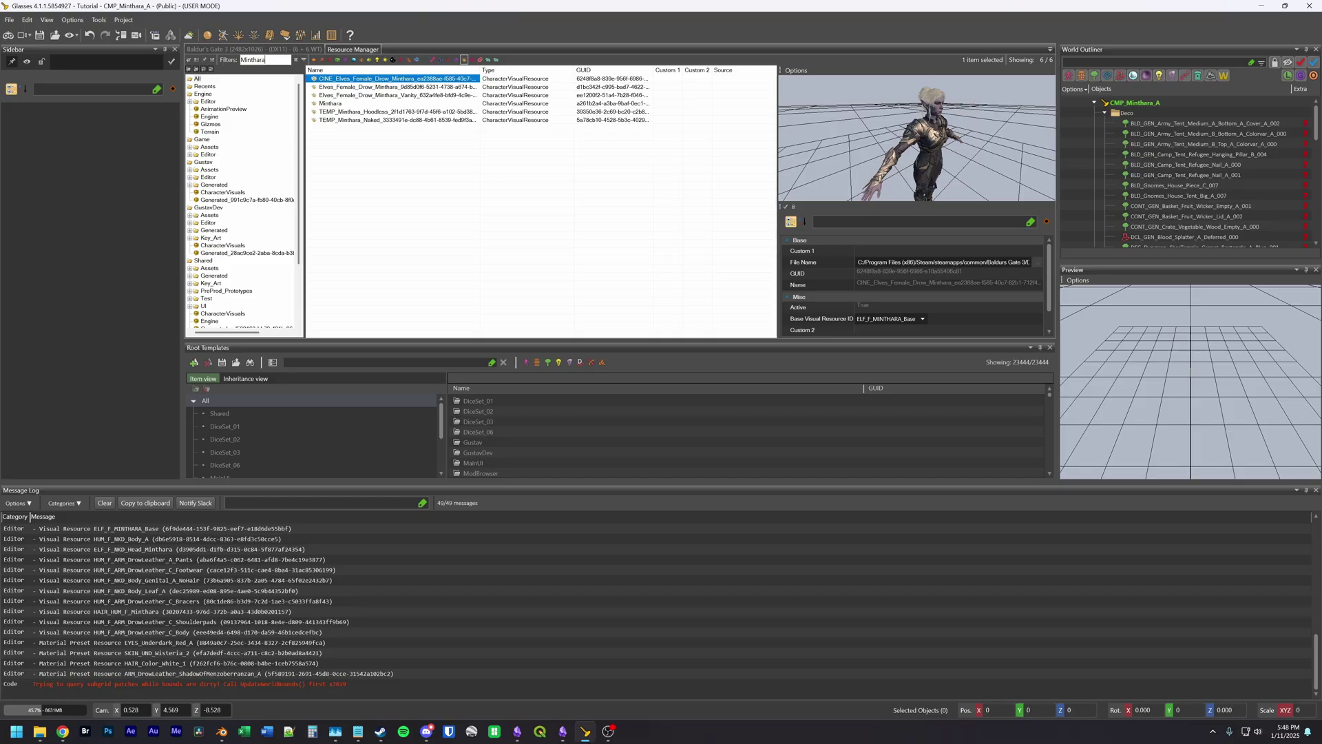
double_click(253, 60)
text(astari)
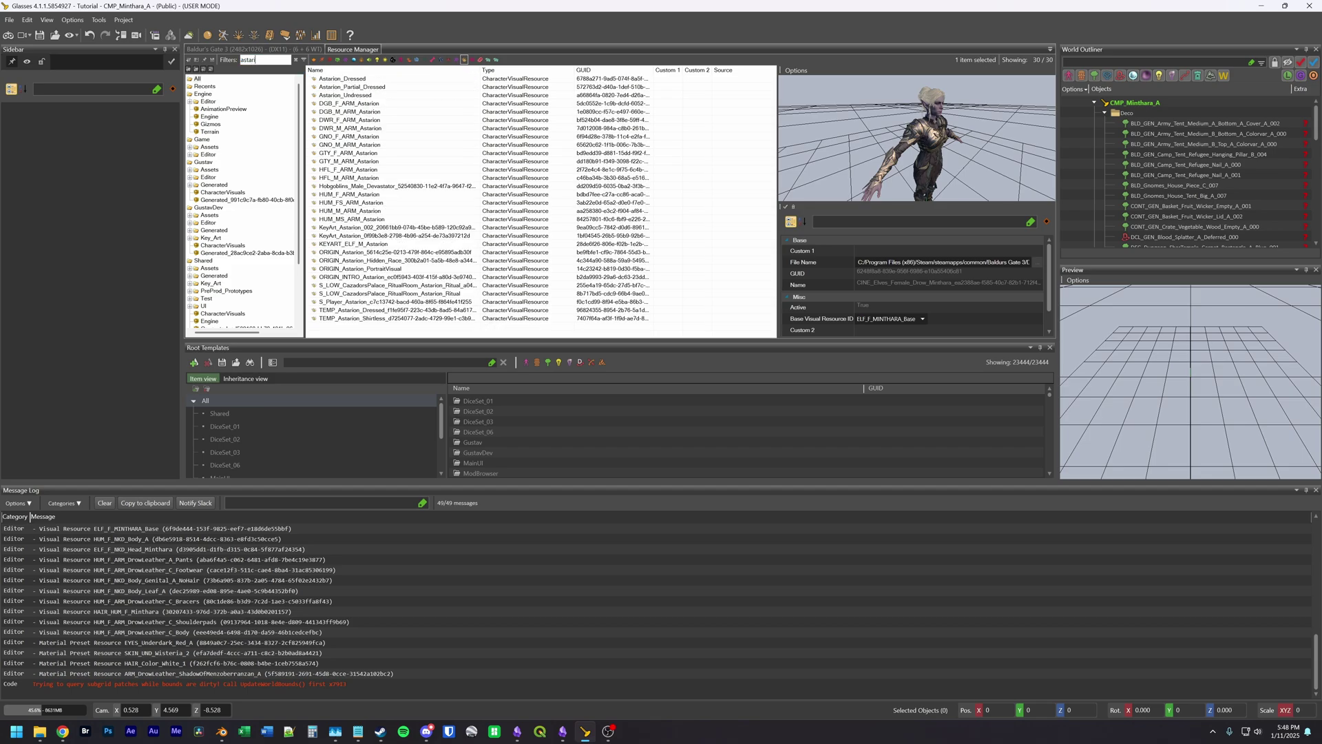
text(on_pants)
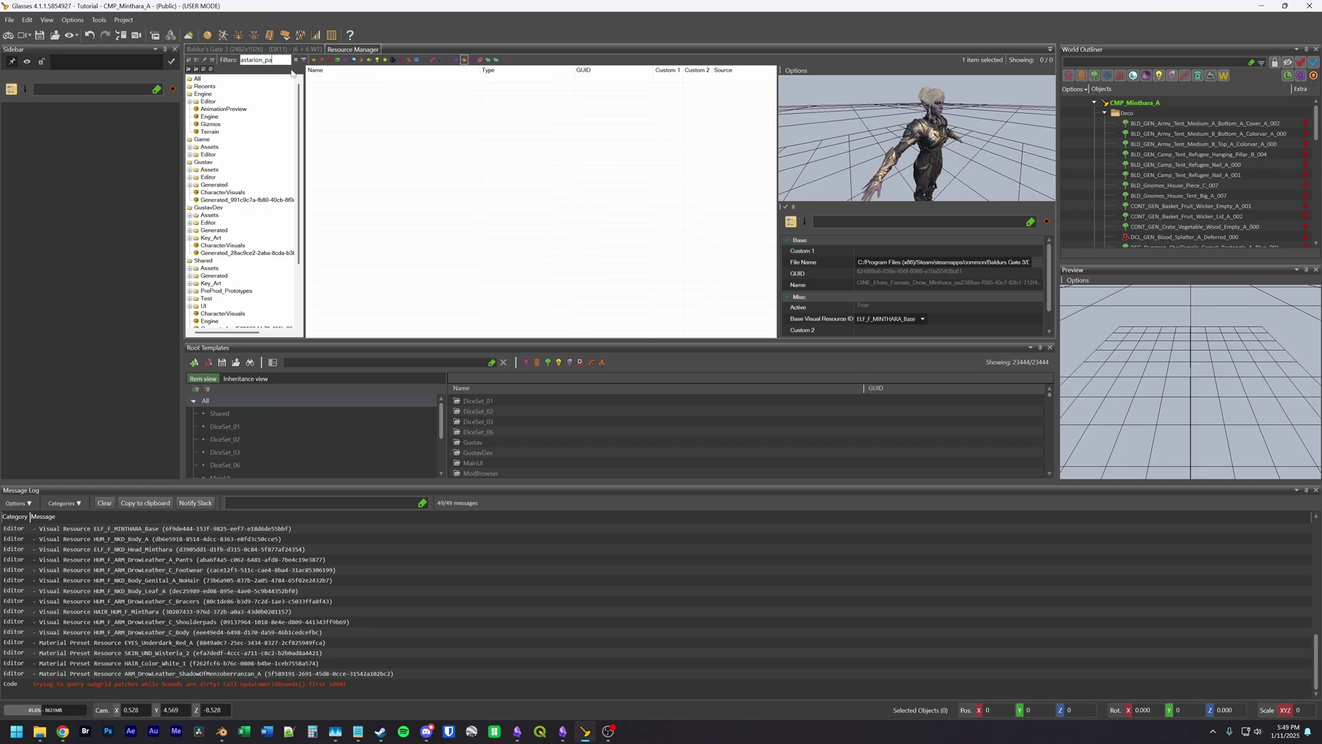
click(463, 60)
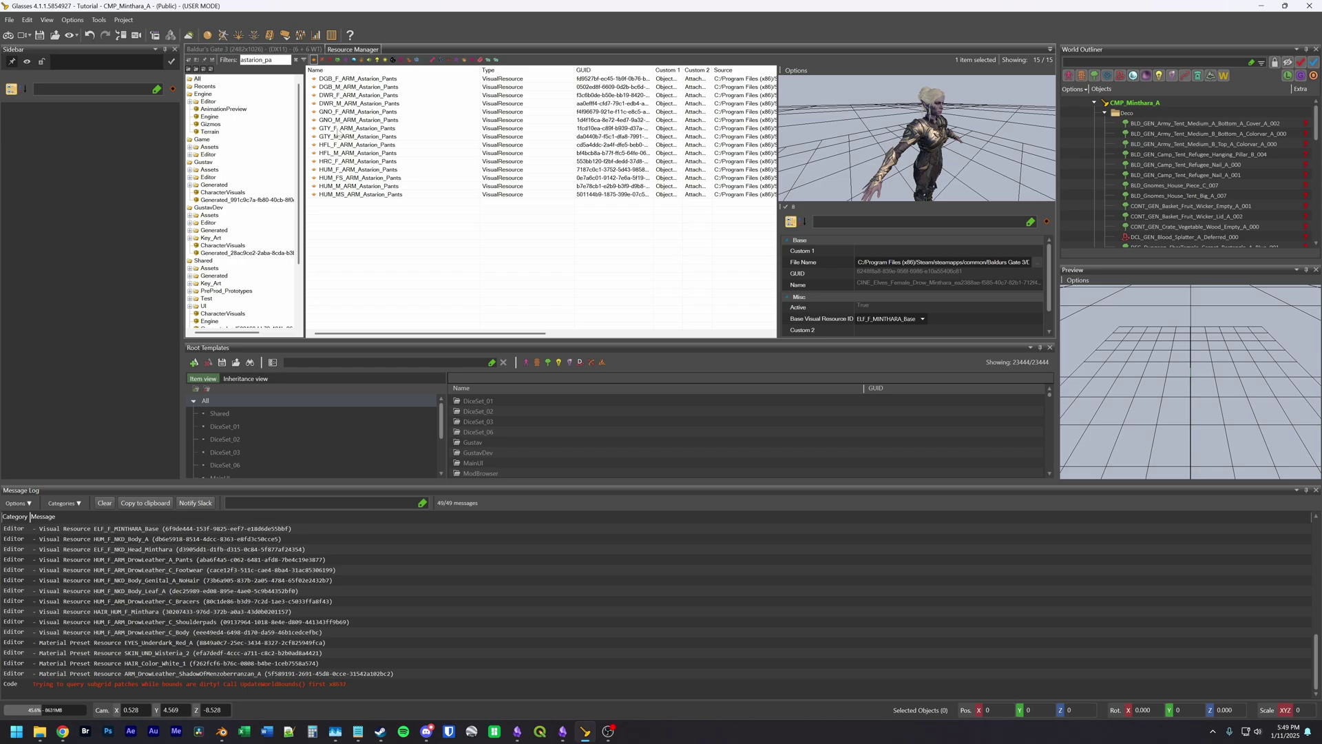
Step: Preview the GTY_F_ARM_Astarion_Pants visual resource up close
click(344, 129)
scroll(929, 139, up, 3)
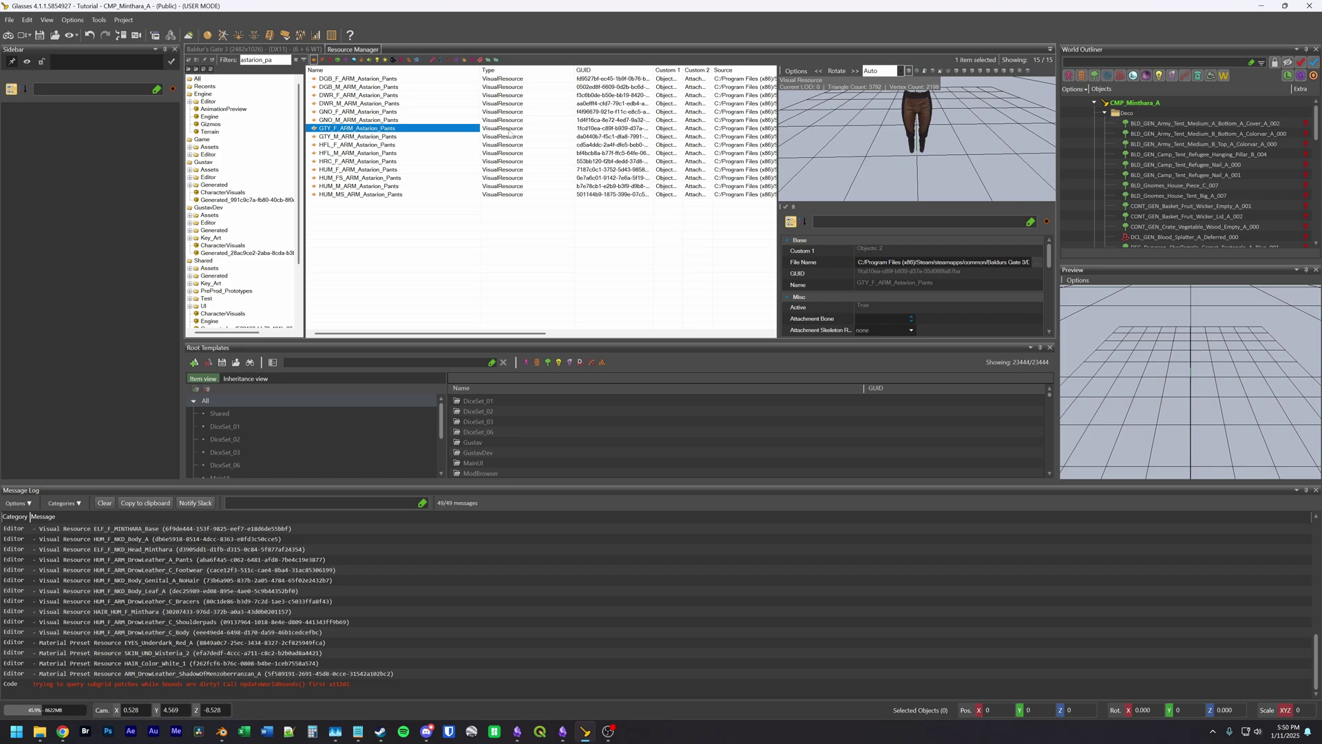
Step: Filter the Visual resources by "Tif head" and preview the TIF_F_NKD_Head_B resource
text(Tif head)
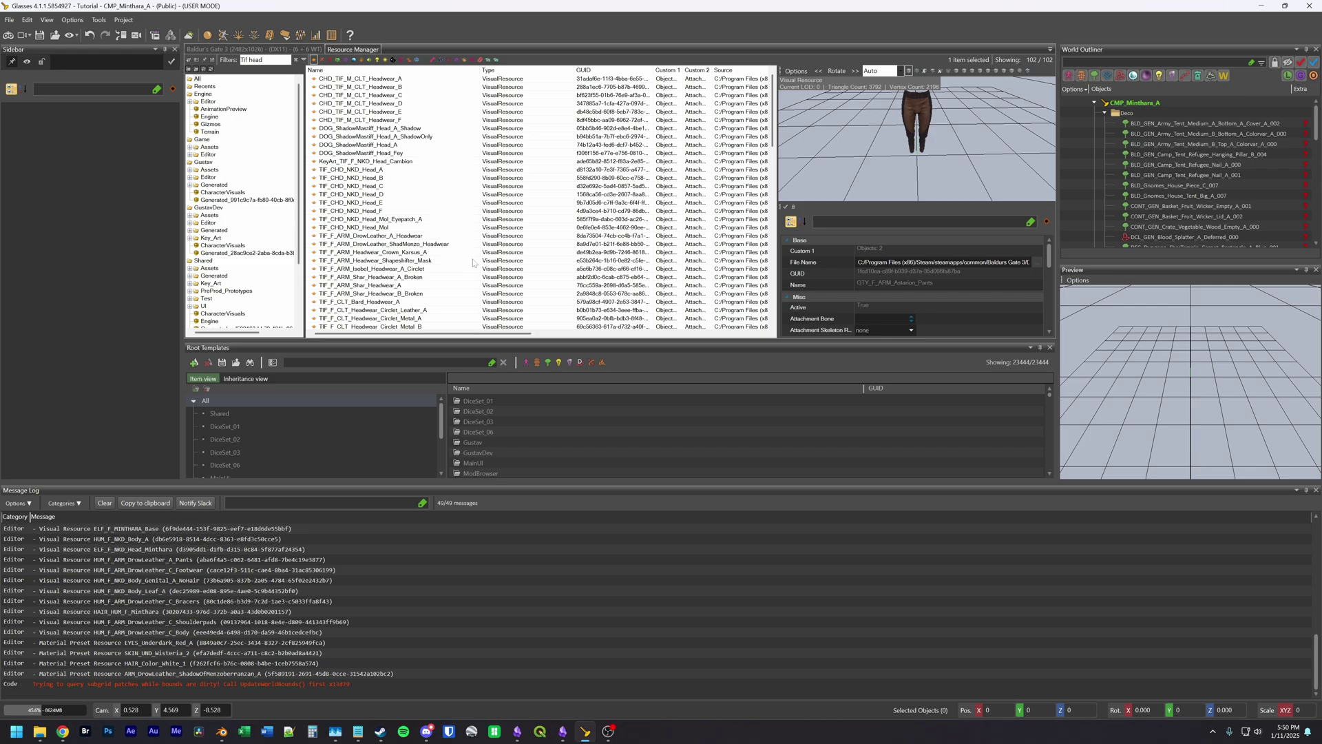
scroll(473, 261, down, 2)
scroll(473, 262, down, 5)
scroll(476, 268, up, 5)
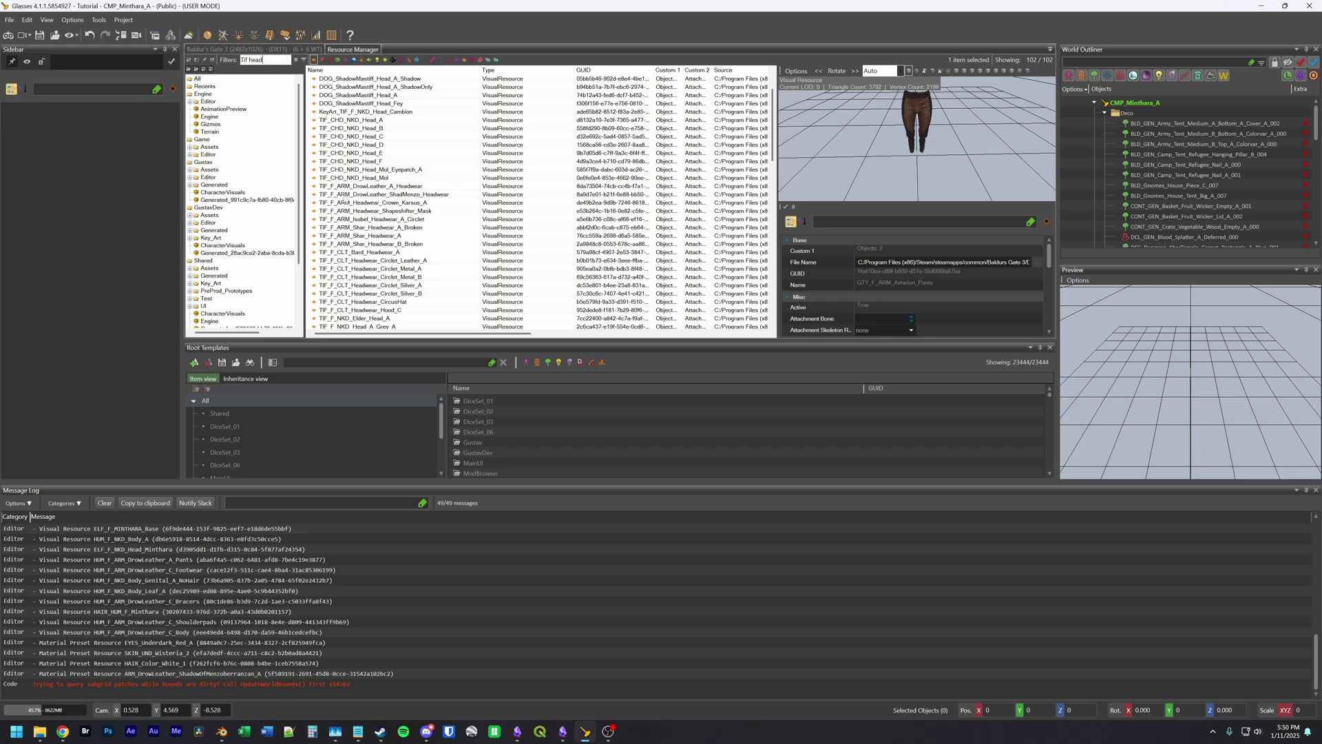
scroll(339, 201, down, 10)
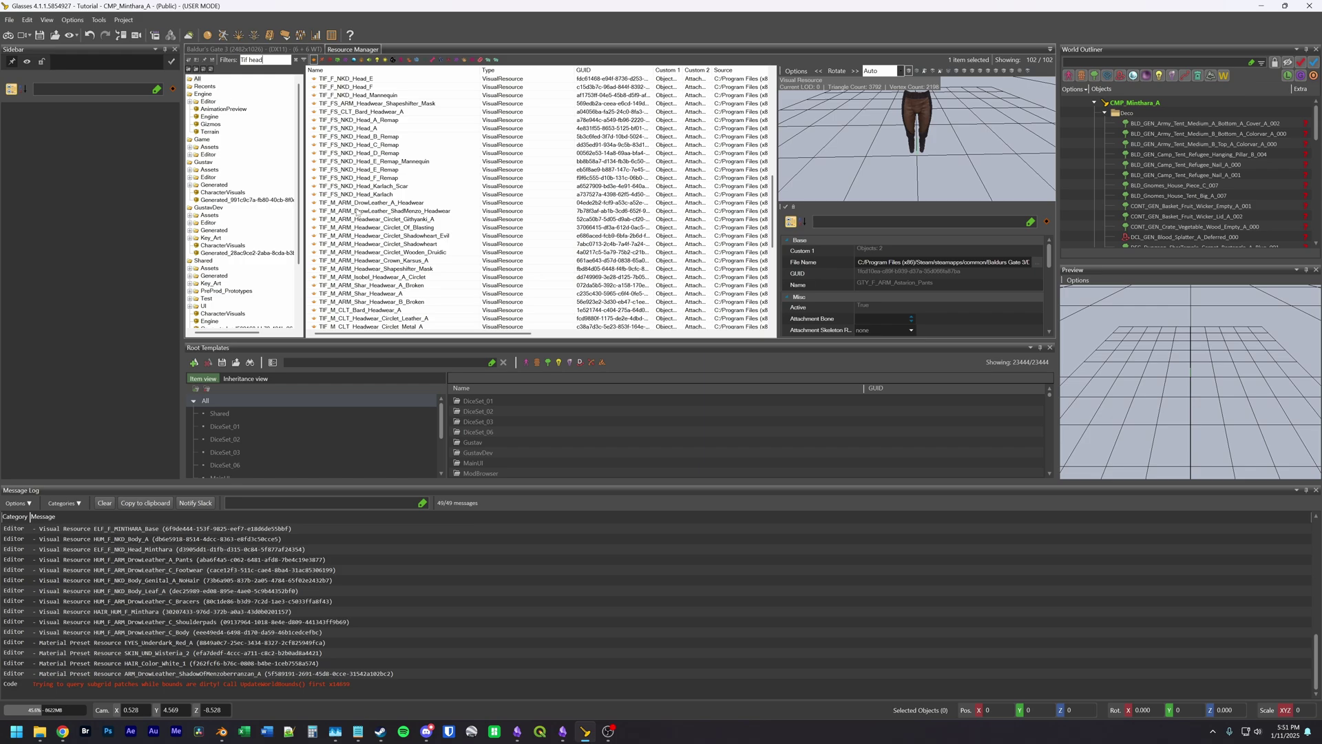
scroll(356, 231, down, 8)
scroll(351, 274, down, 2)
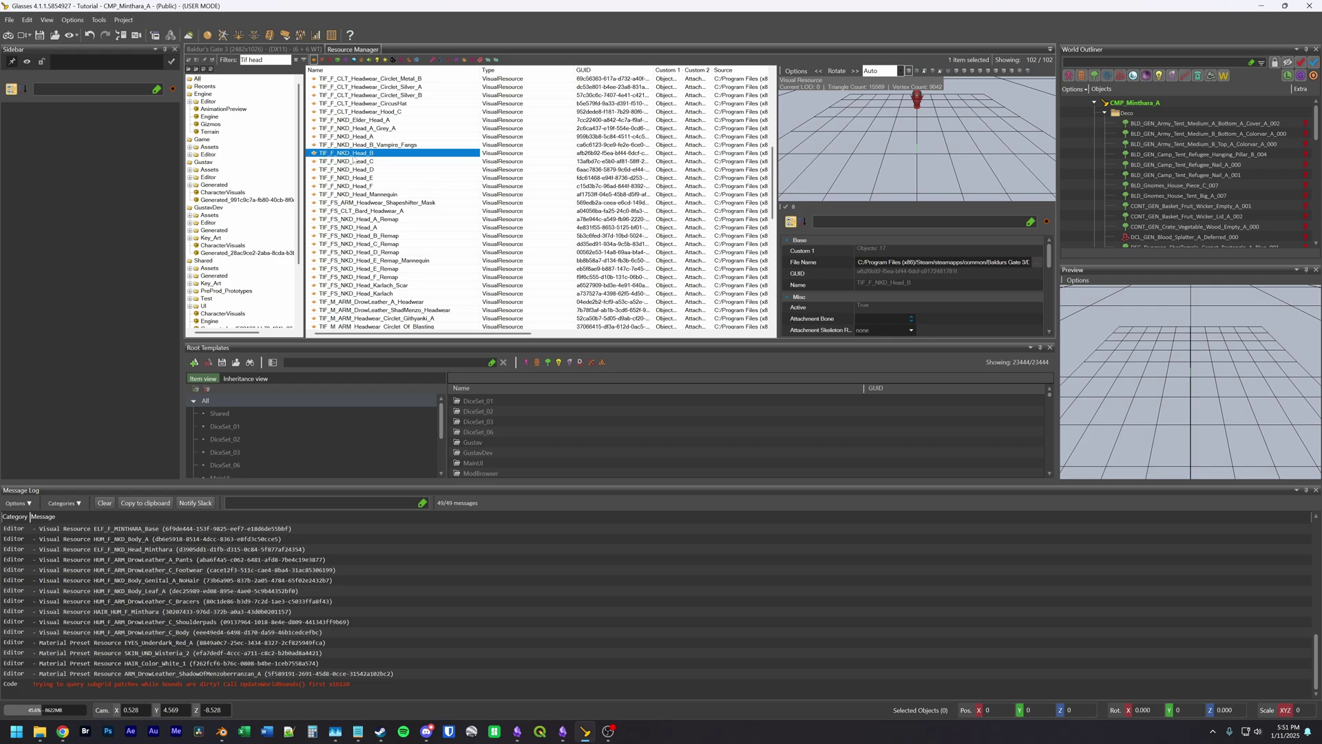
Step: Frame the TIF_F_NKD_Head_B face closely in the resource preview and turn off Fit Camera
scroll(940, 131, up, 5)
middle_drag(940, 132, 983, 161)
click(796, 71)
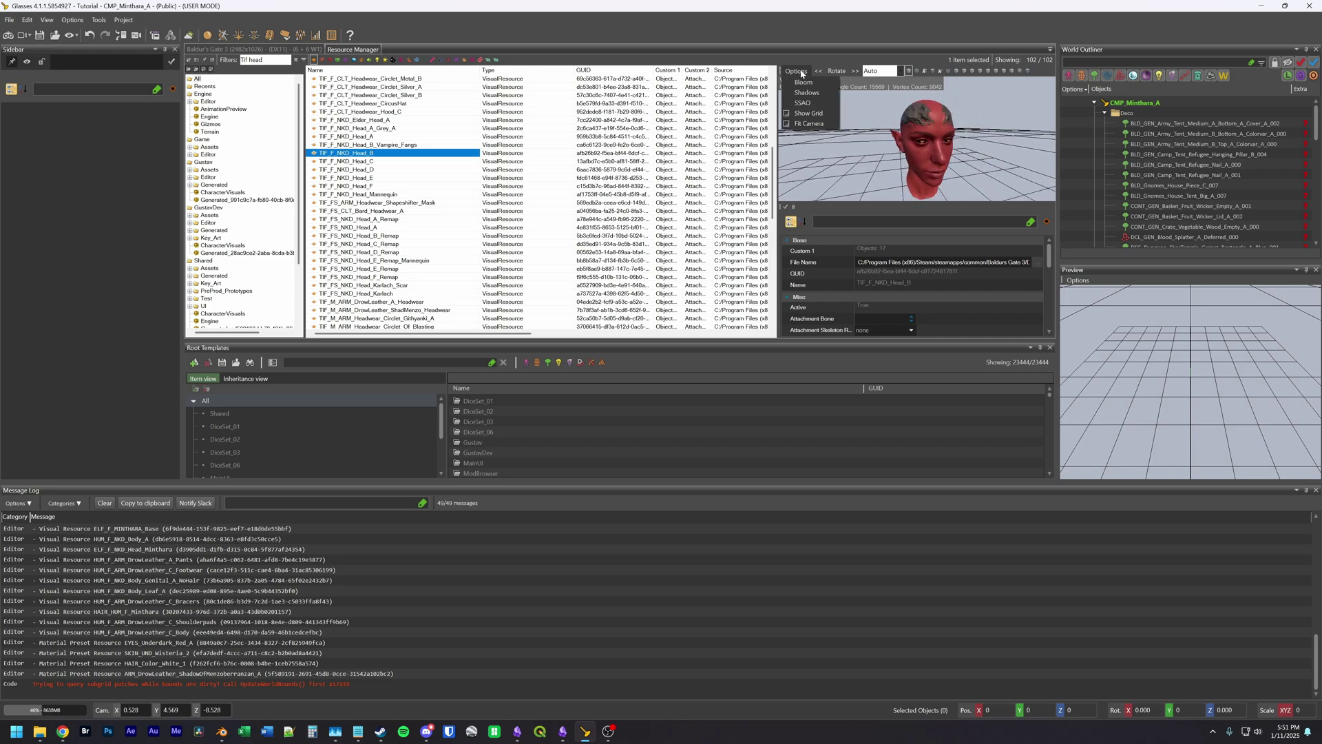
click(819, 124)
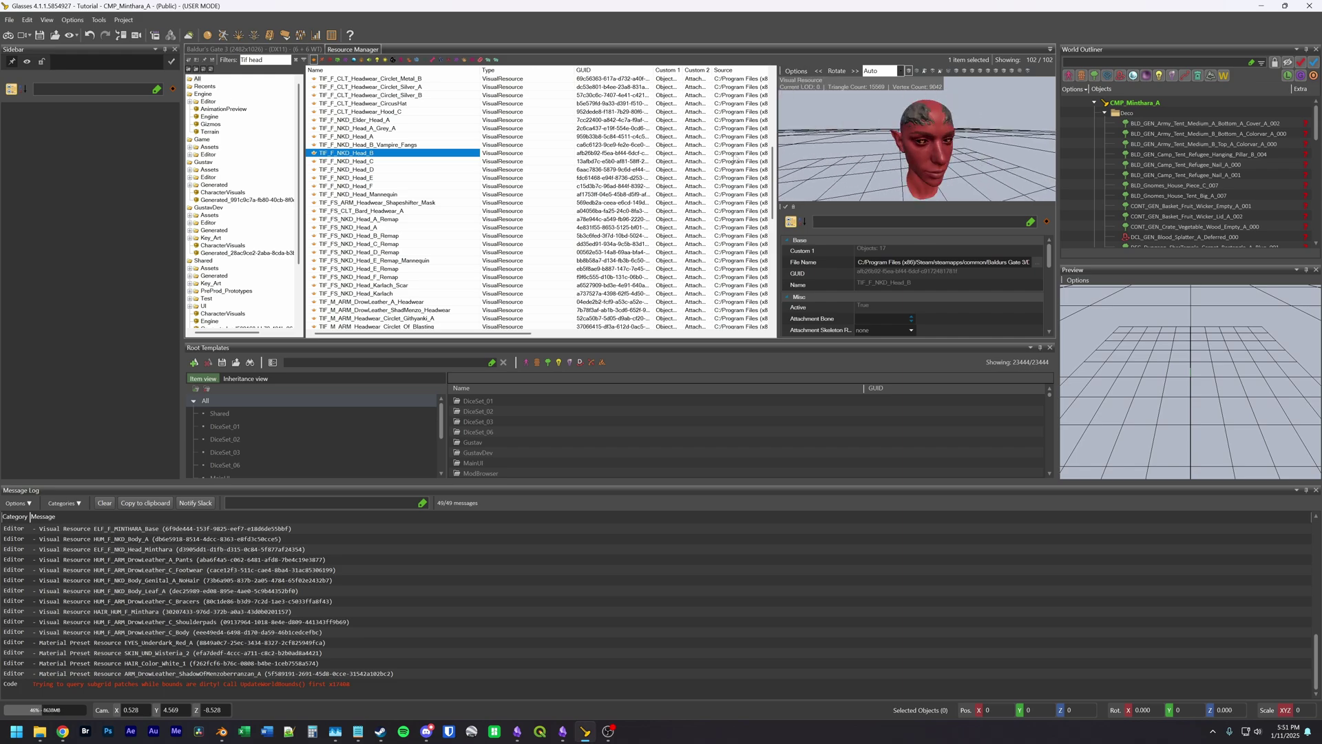
Step: Compare the female tiefling heads C, D, E and E_Remap in the preview, returning to TIF_F_NKD_Head_B
click(389, 161)
click(392, 170)
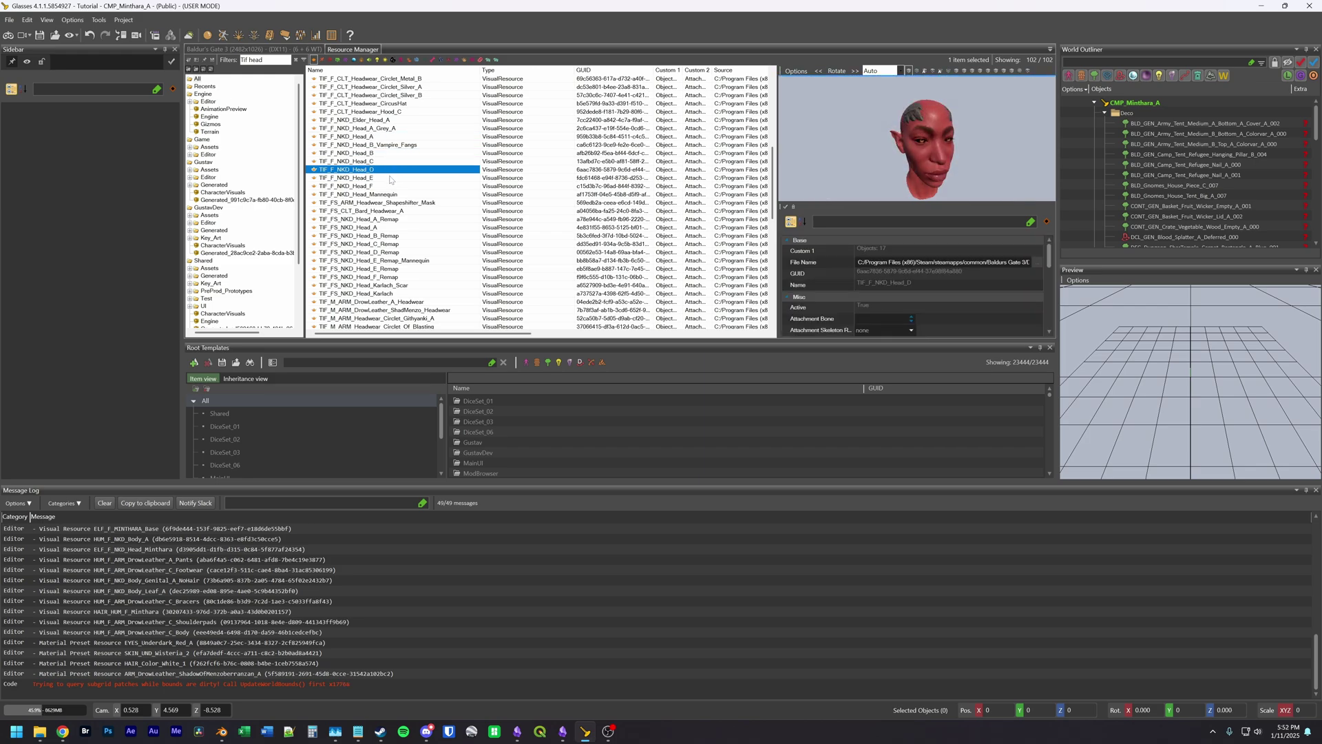
click(391, 178)
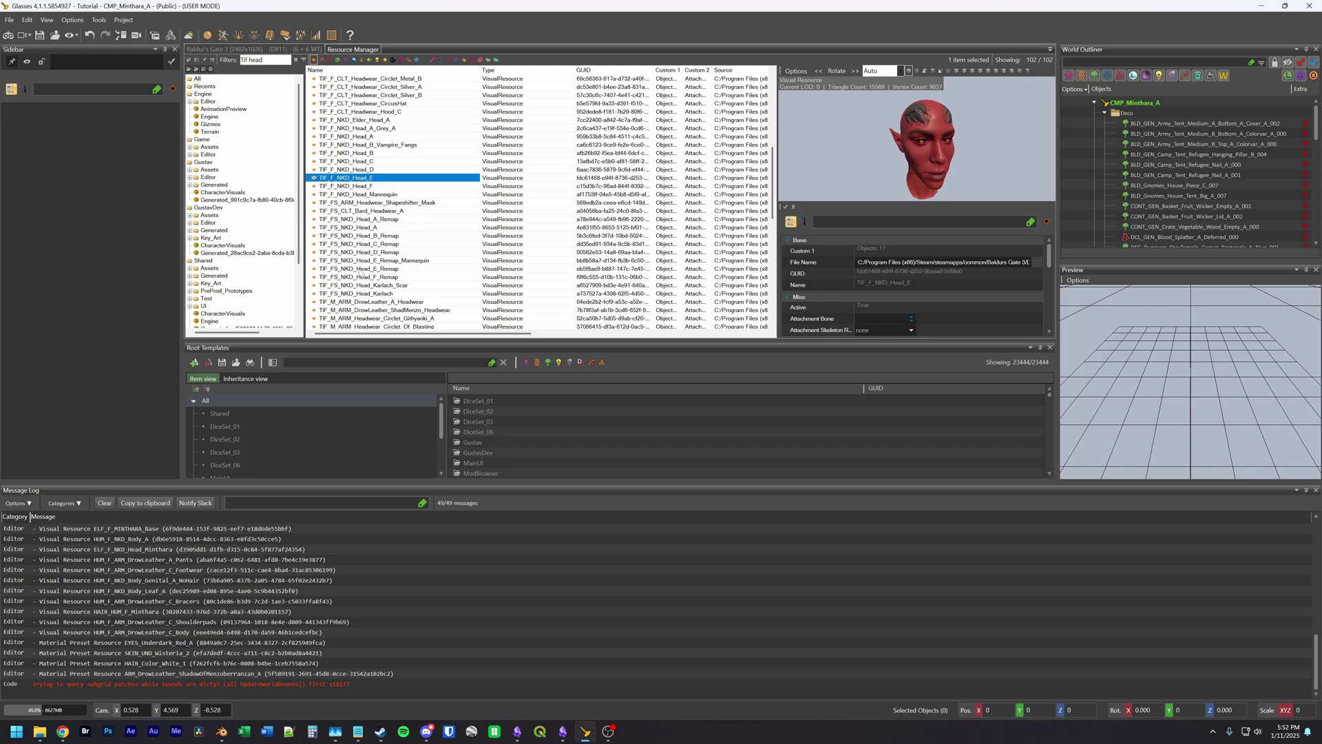
click(372, 269)
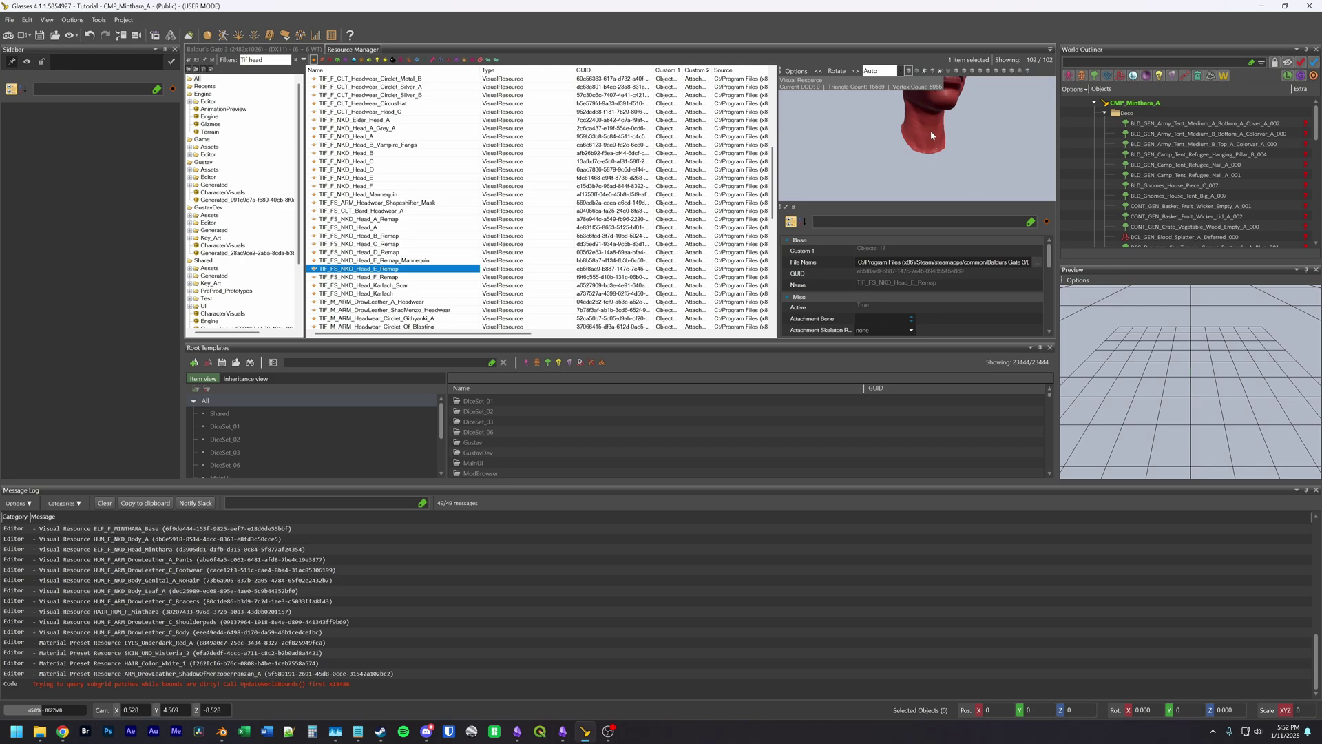
middle_drag(932, 133, 931, 134)
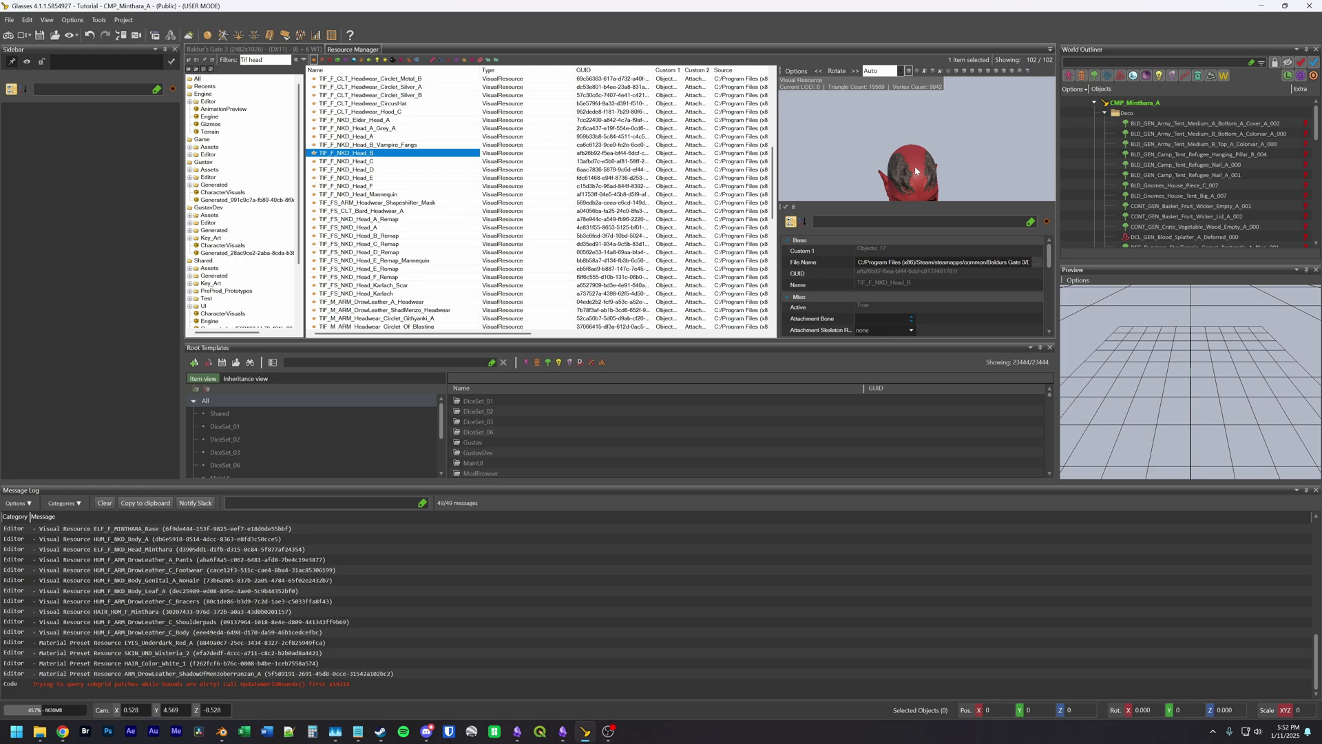
middle_drag(915, 164, 914, 164)
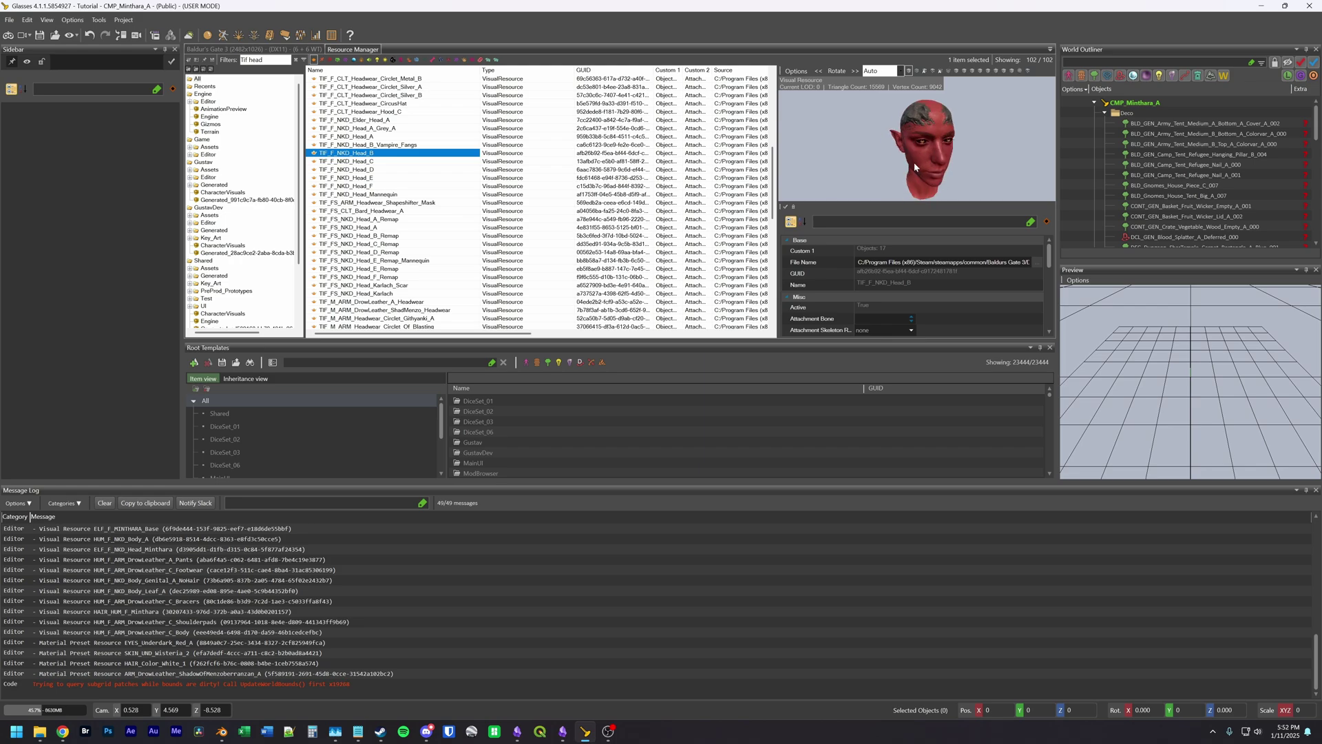
Step: List the dependencies of the TIF_F_NKD_Head_B visual resource and select the TIF_F_NKD_Head_B material among the Material resources
right_click(385, 160)
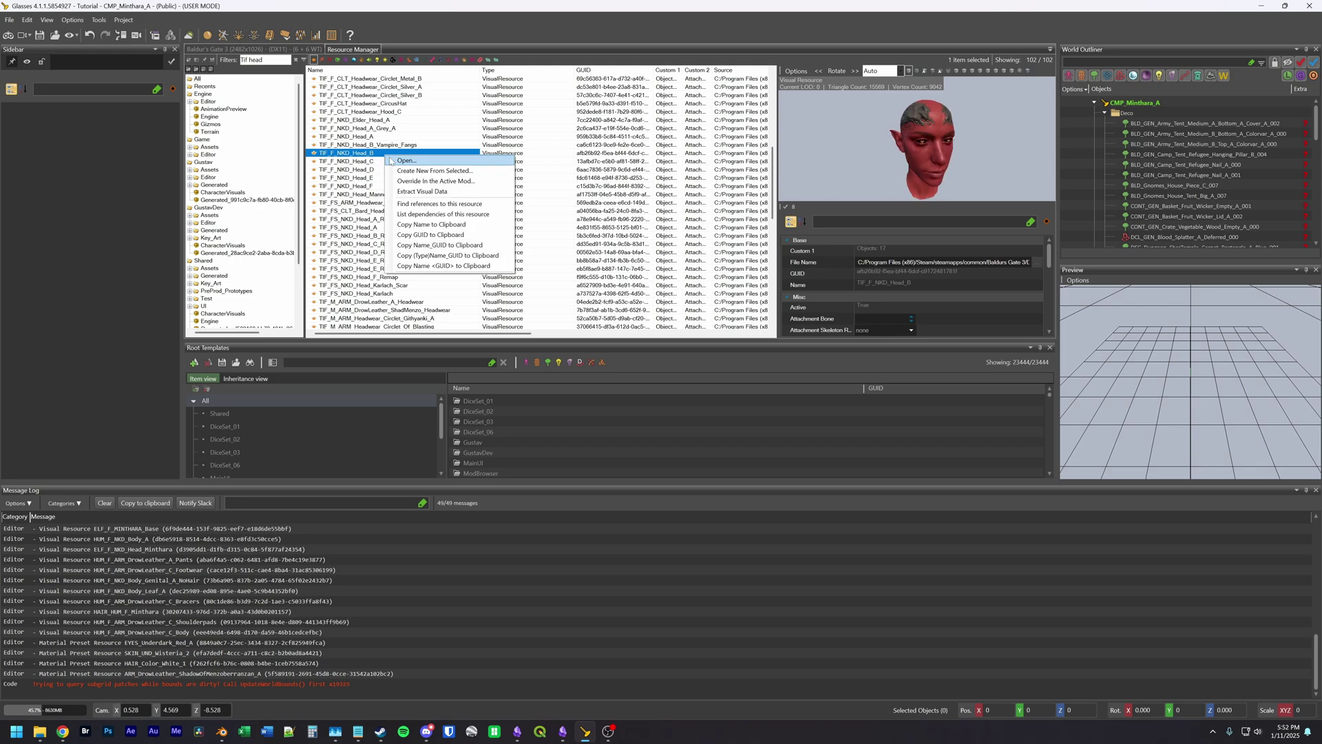
click(440, 215)
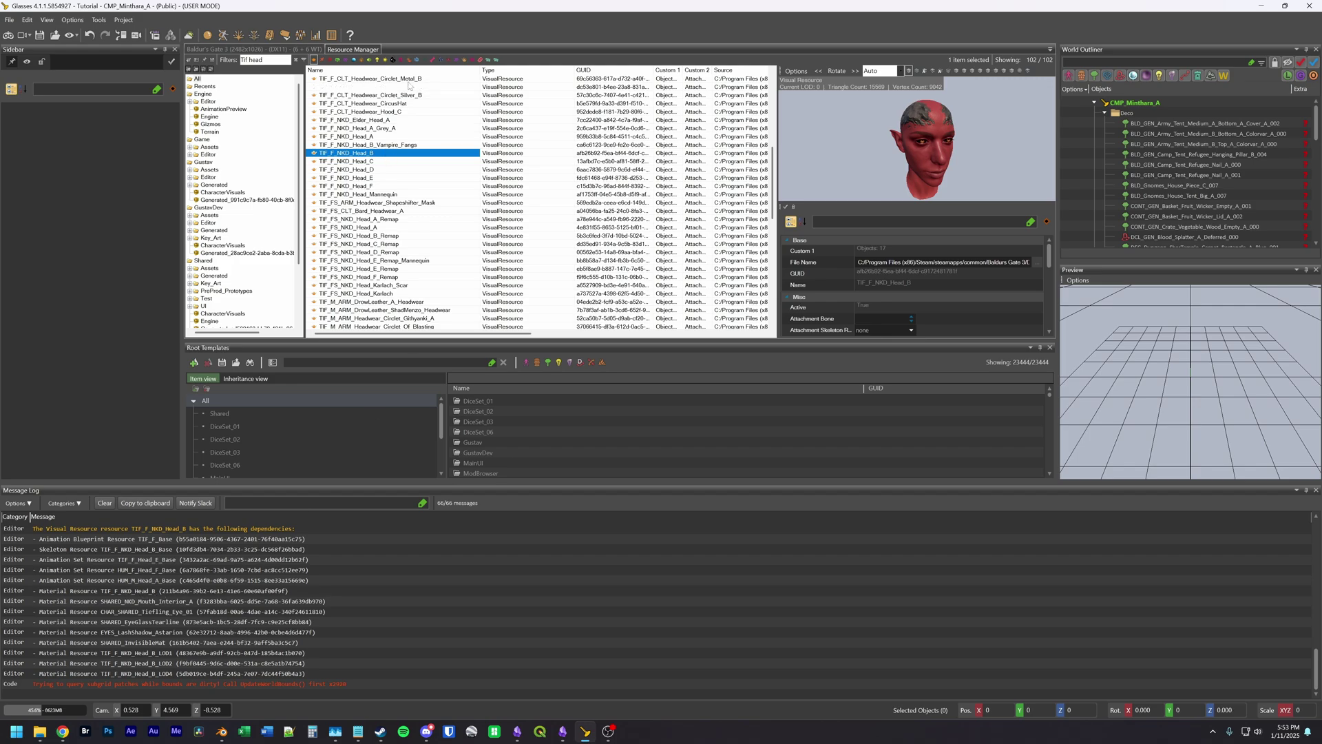
click(354, 60)
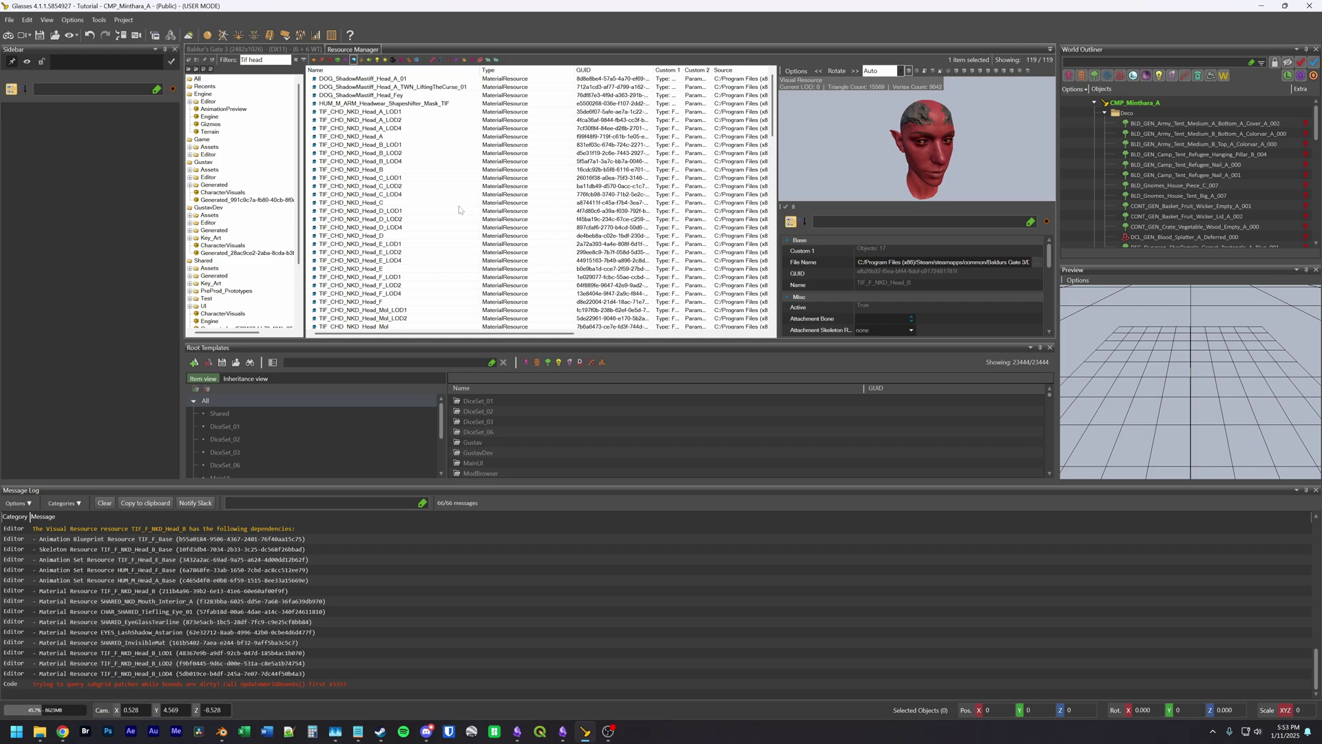
scroll(376, 202, down, 10)
click(384, 153)
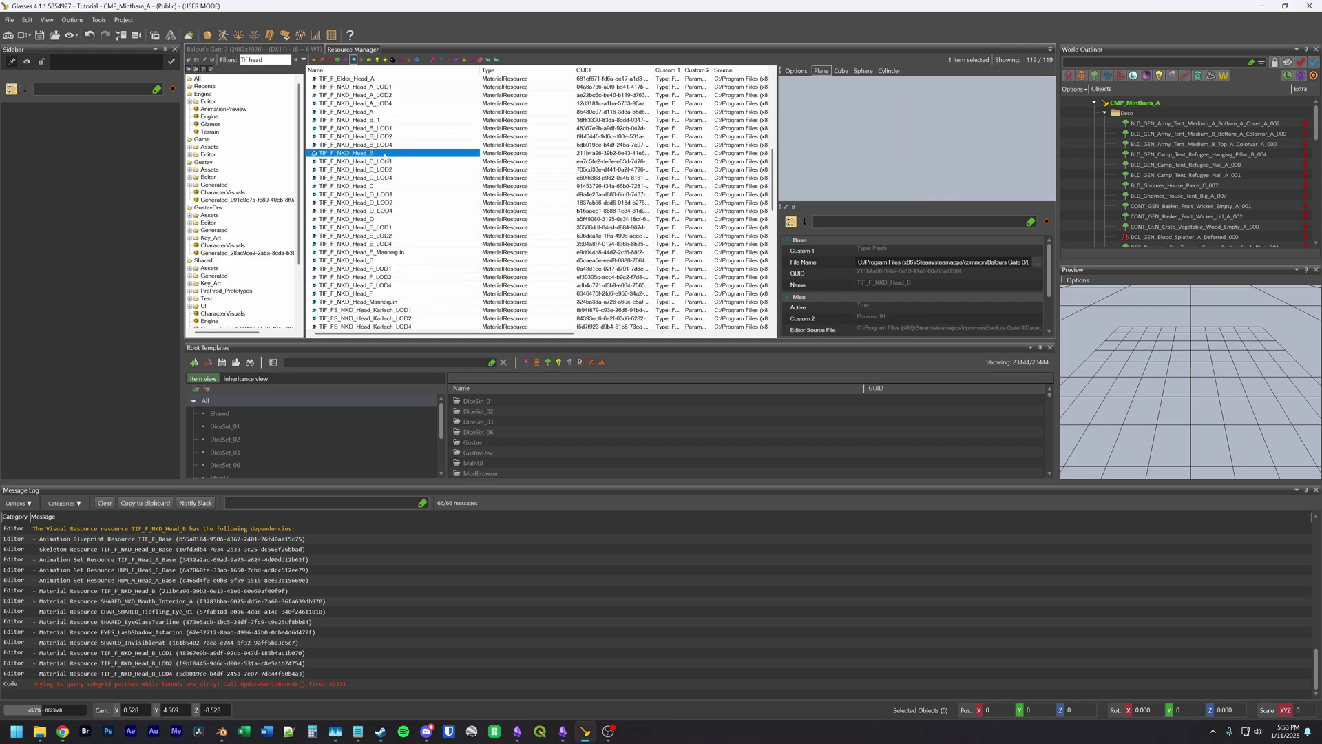
Step: Frame the TIF_F_NKD_Head_B material on the preview plane, leave Fit Camera off, and list the material's dependencies
click(795, 71)
click(809, 122)
click(796, 71)
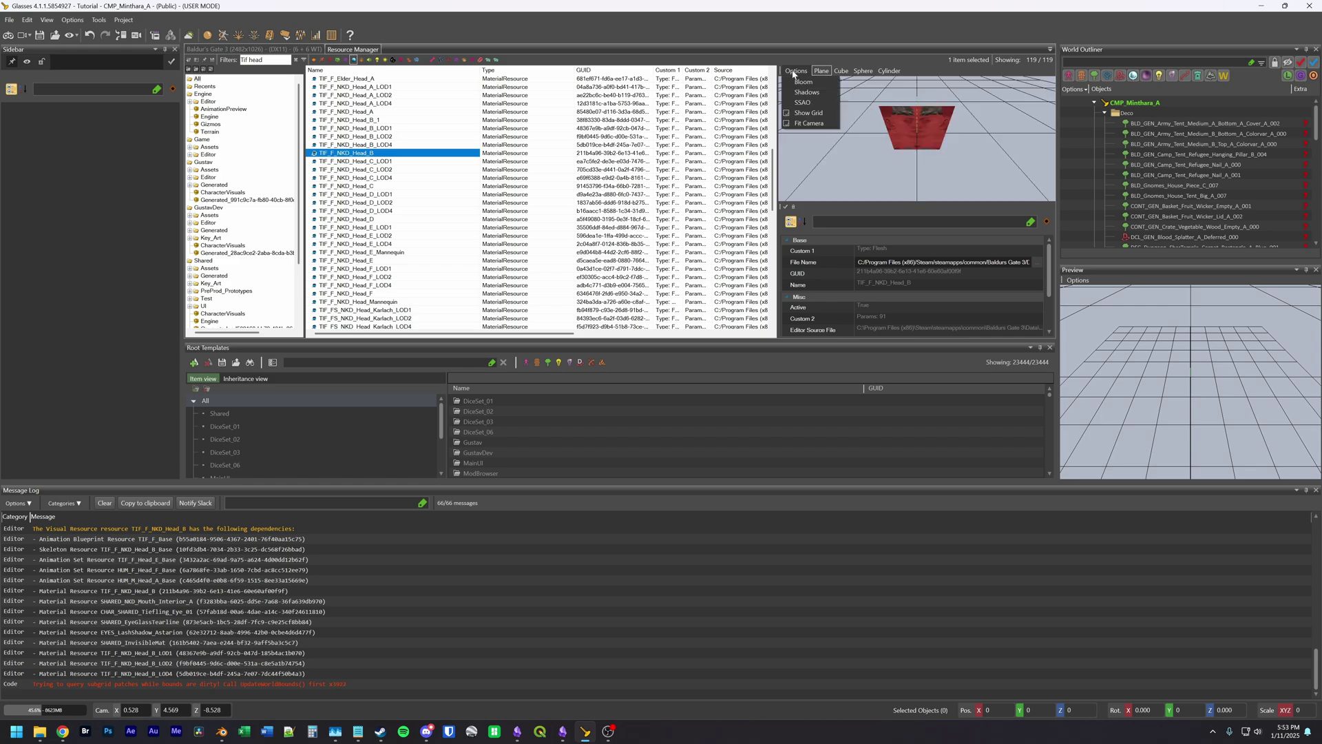
click(796, 124)
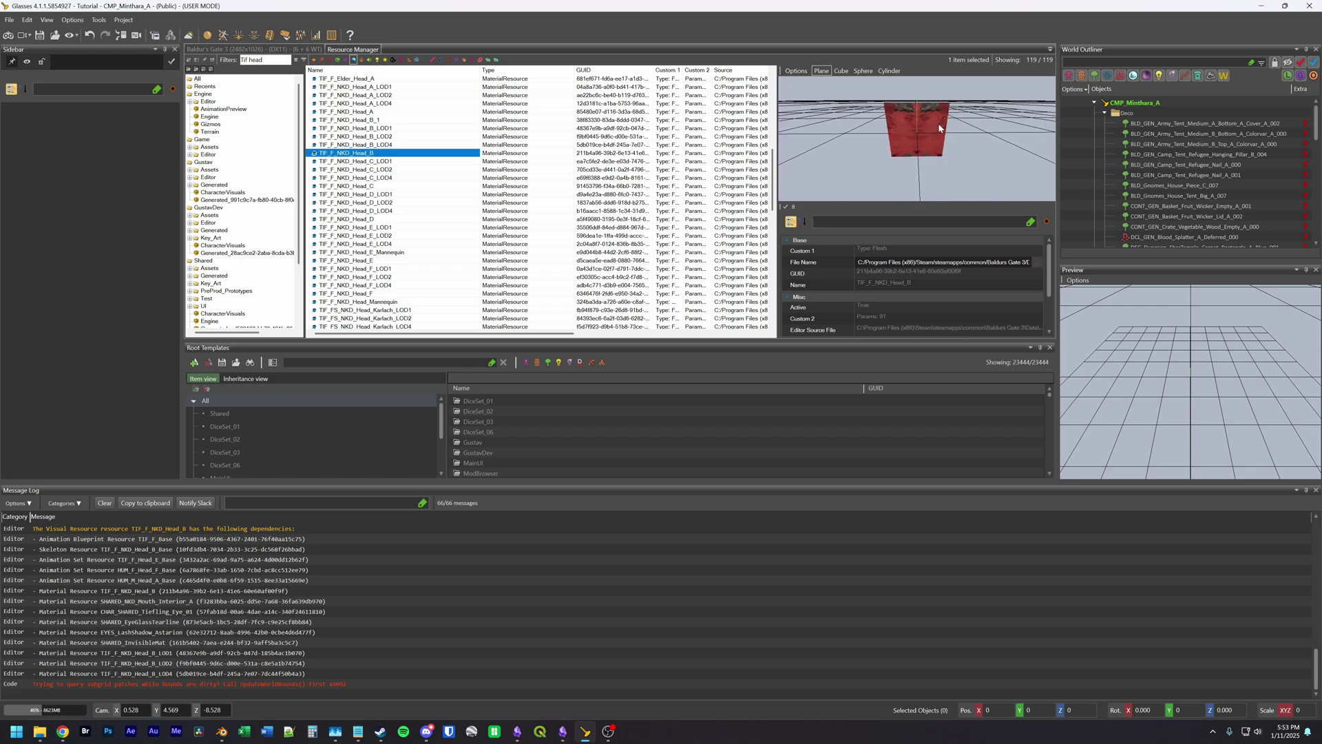
drag(939, 128, 898, 157)
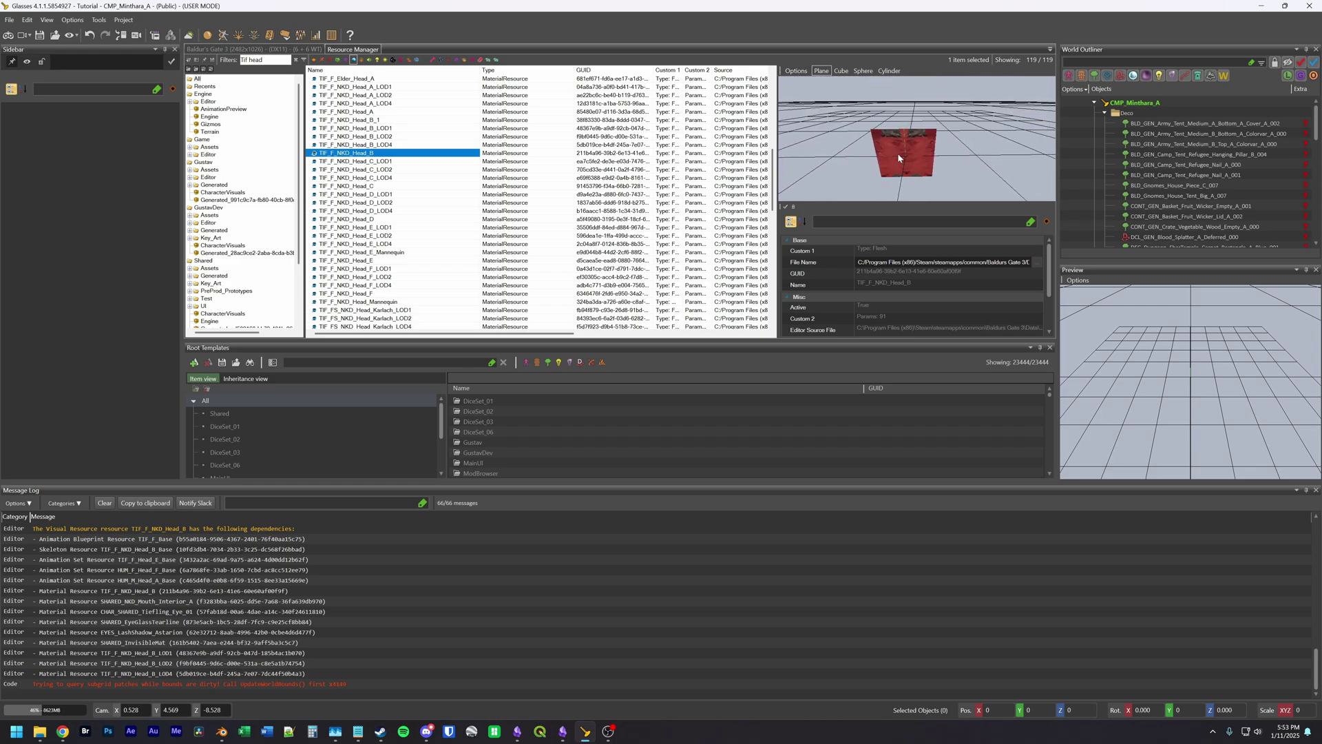
scroll(898, 157, up, 5)
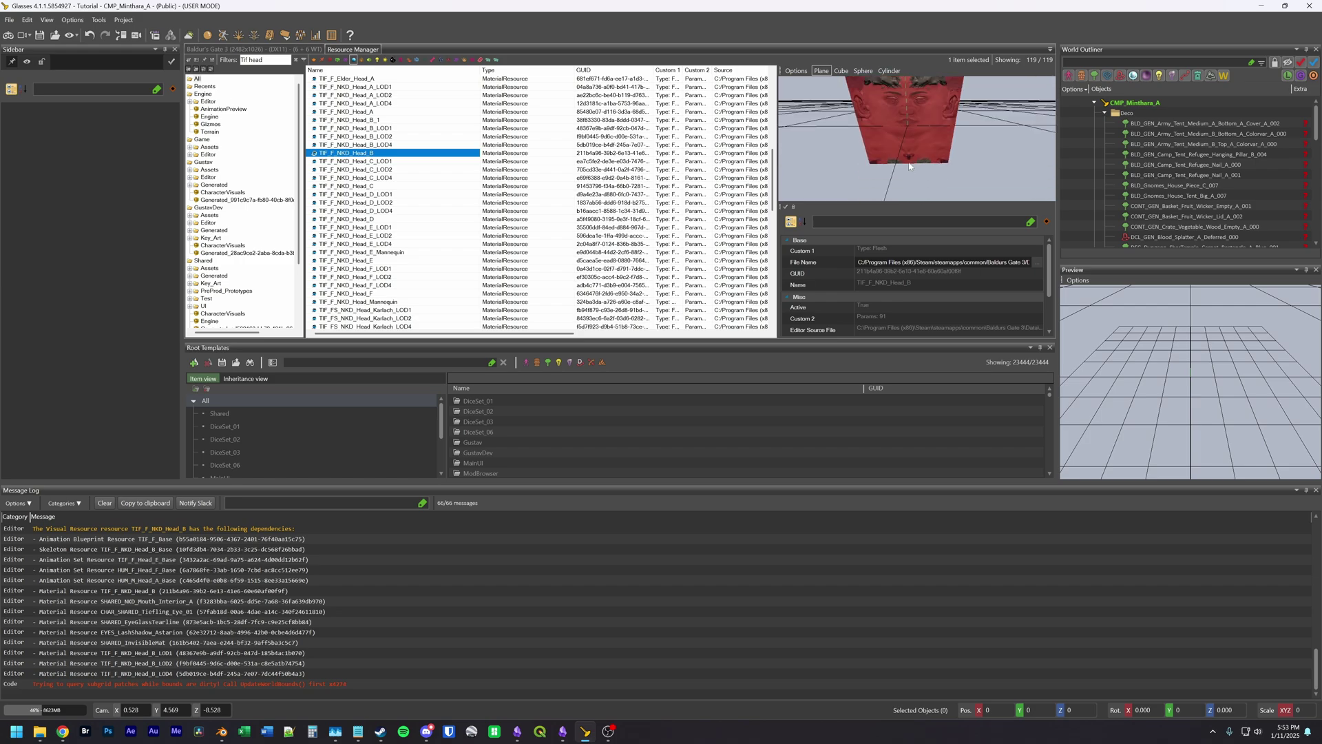
right_click(387, 154)
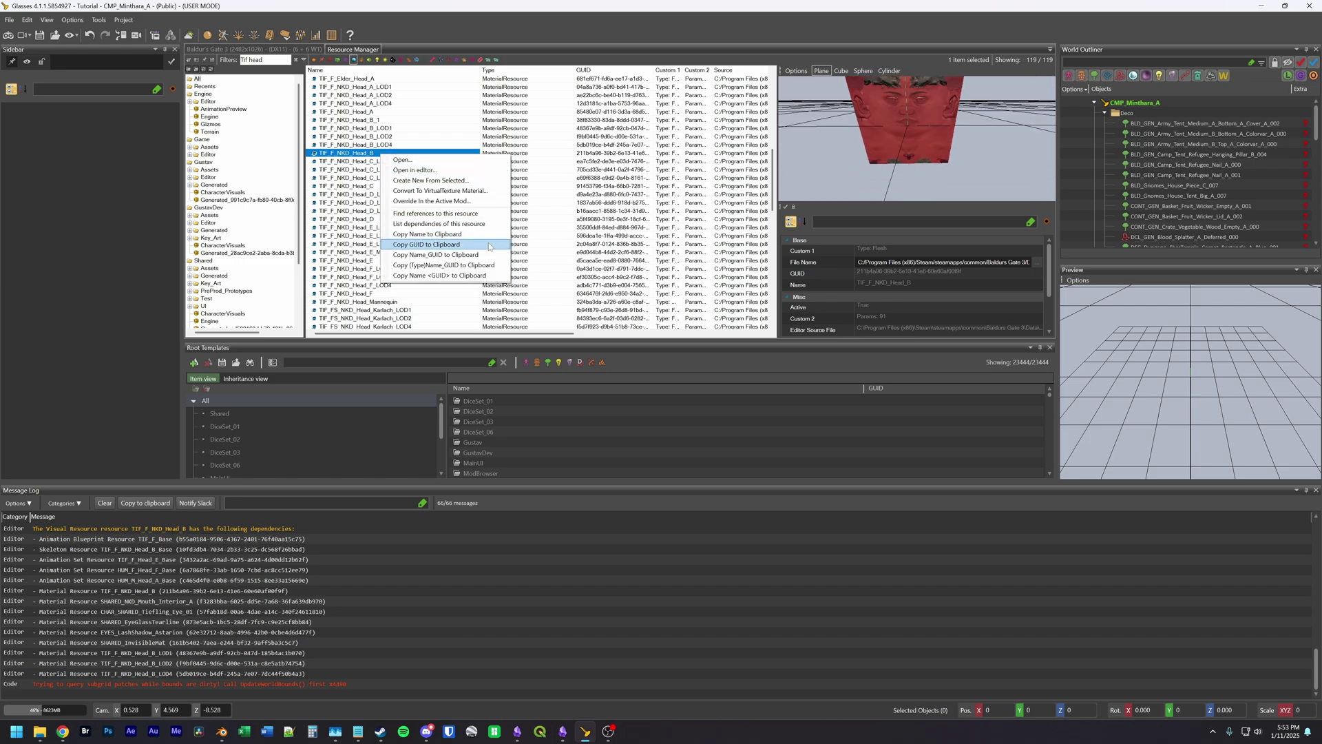
click(441, 224)
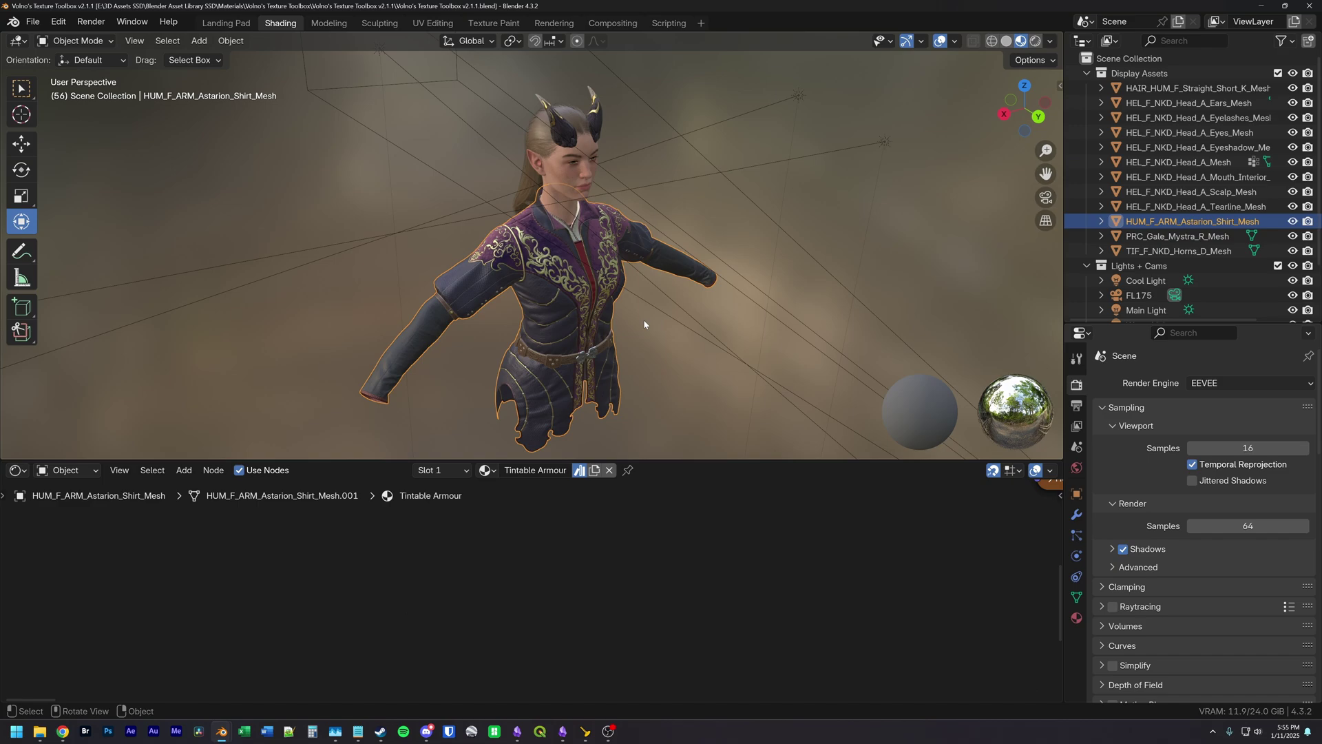
Step: In Blender's Volno's Texture Toolbox scene, select HEL_F_NKD_Head_A_Mesh and show its Head material nodes in an enlarged Shader Editor
middle_drag(619, 315, 599, 297)
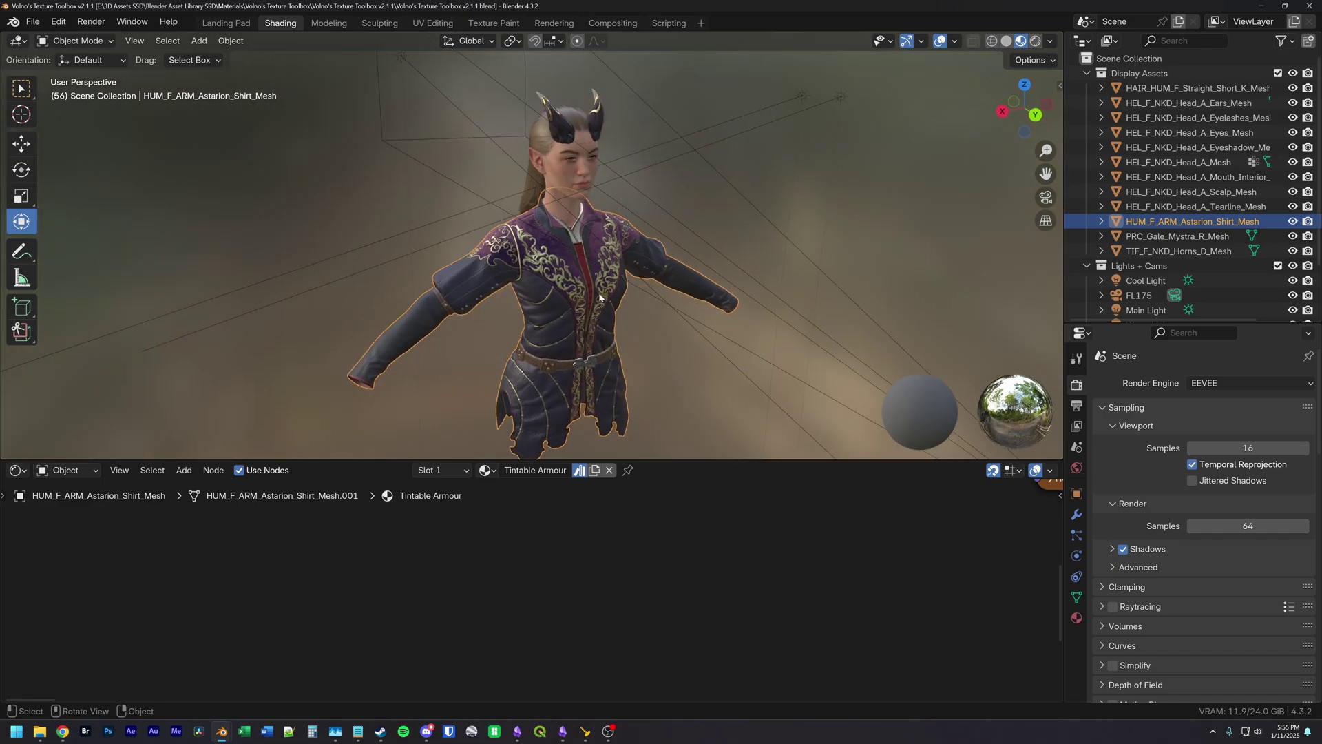
click(558, 186)
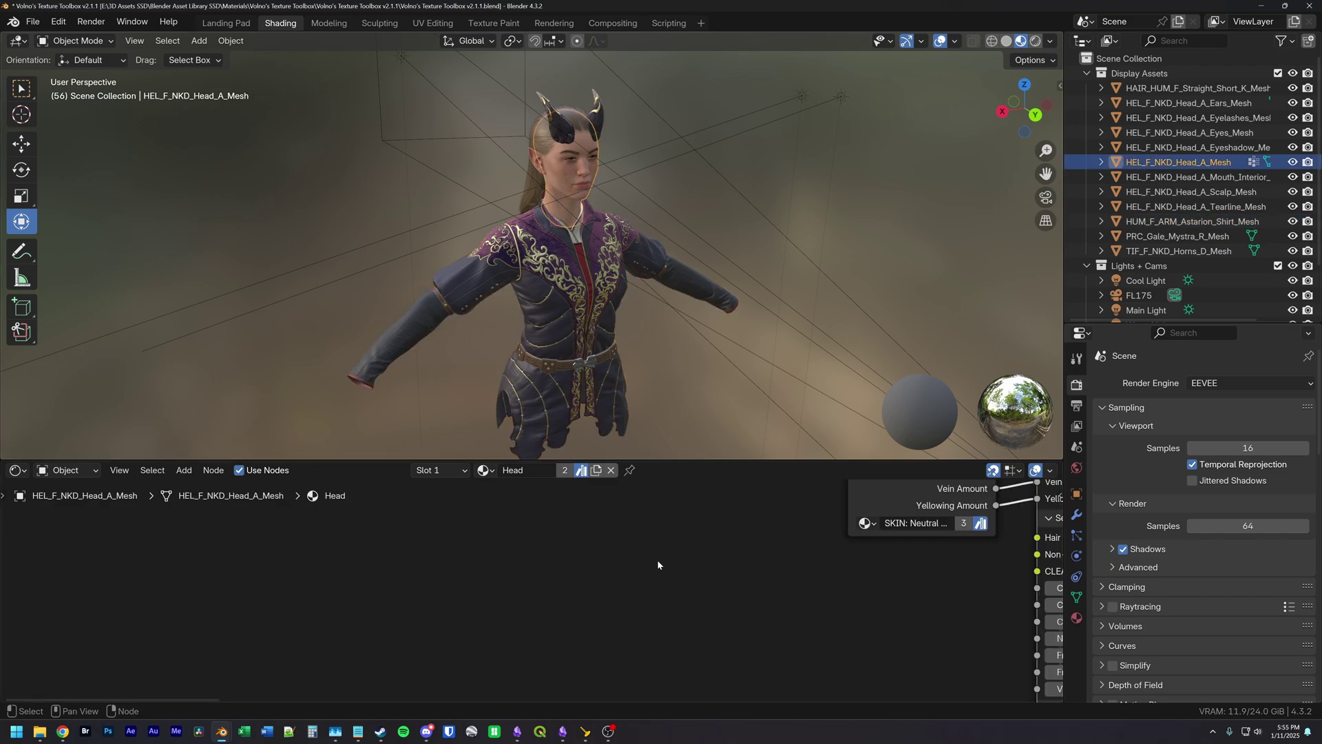
key(Home)
scroll(520, 584, up, 4)
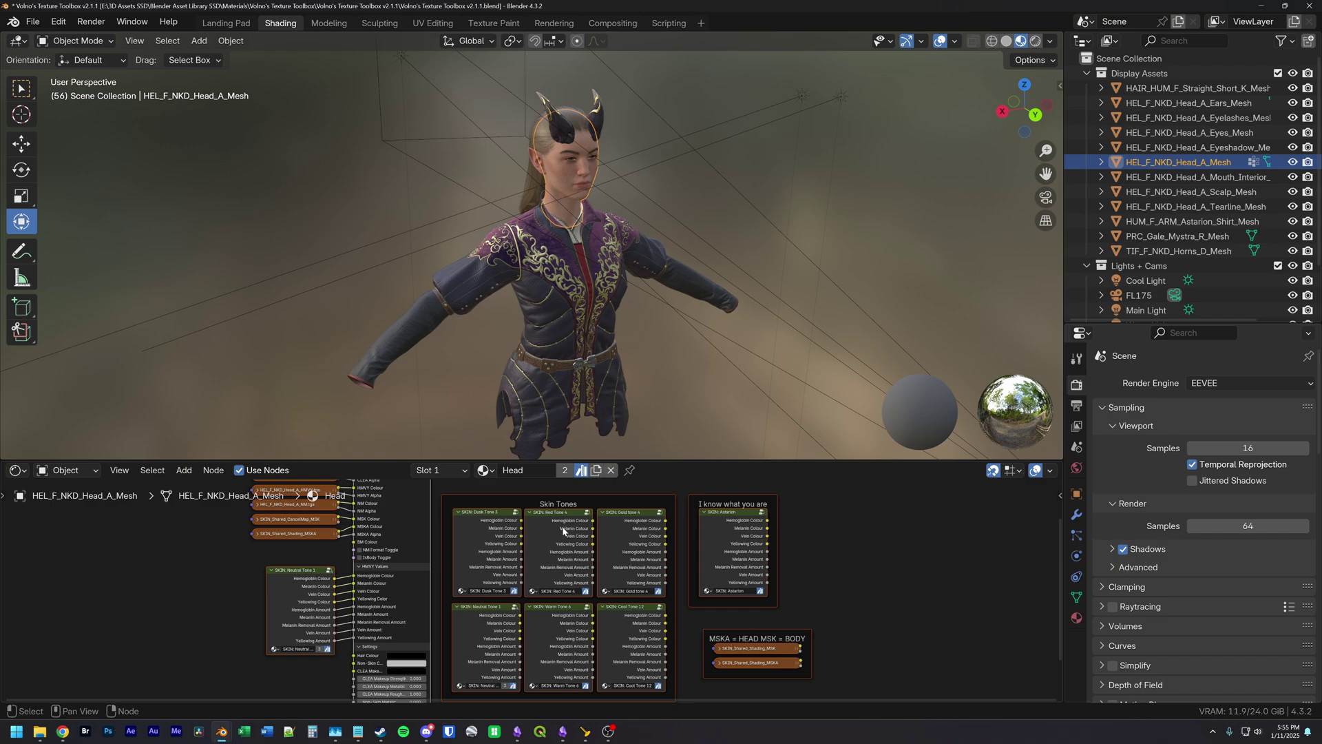
drag(673, 460, 673, 320)
scroll(282, 468, up, 2)
middle_drag(194, 534, 328, 555)
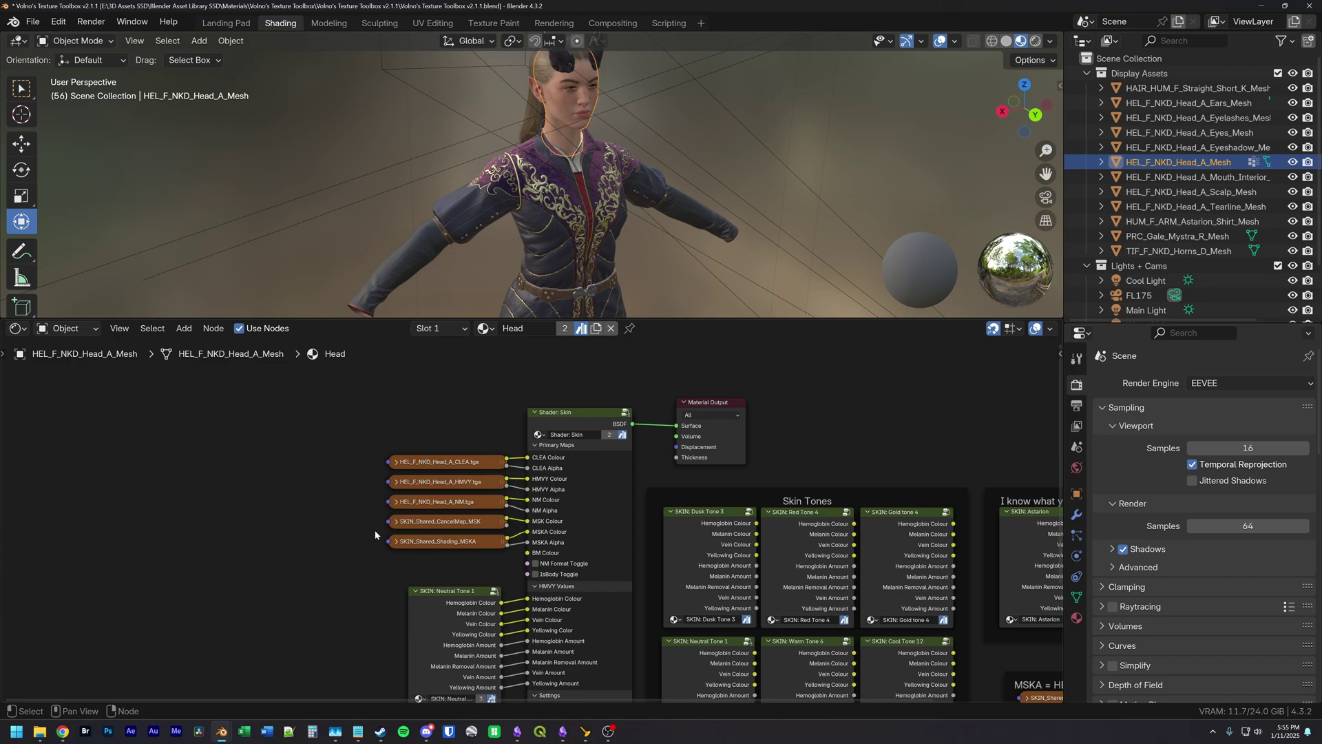
Step: Examine the Head material's texture maps, the Neutral Tone 1 skin node, the Skin Tones presets and the Shader: Skin toggles
middle_drag(396, 538, 421, 558)
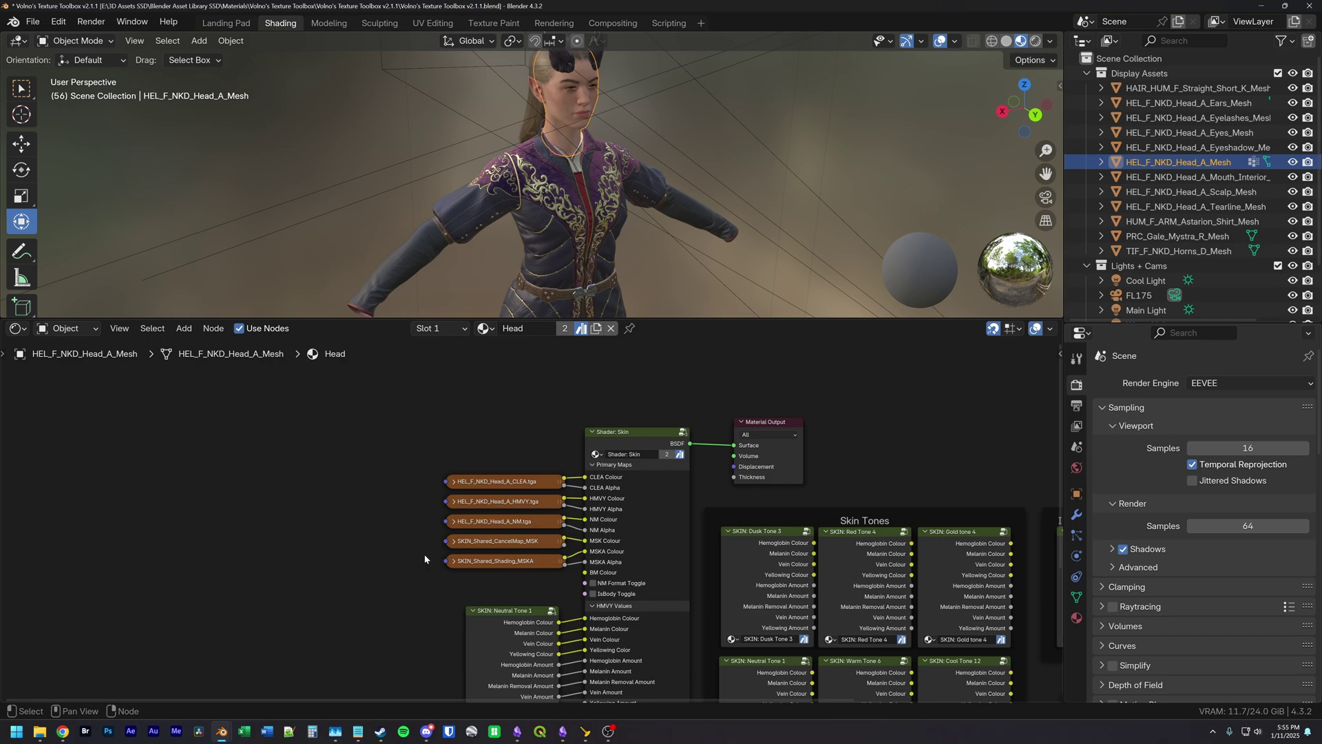
middle_drag(581, 496, 554, 475)
middle_drag(600, 599, 604, 546)
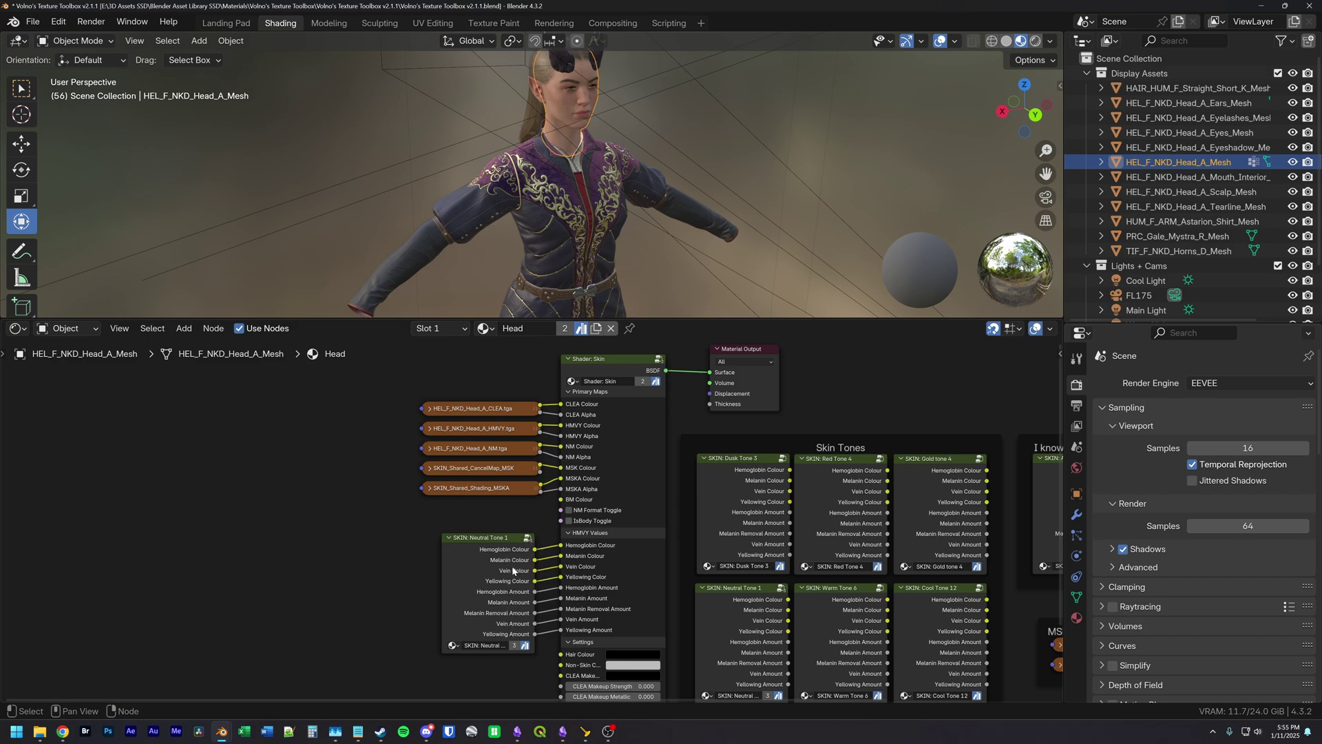
middle_drag(565, 557, 461, 512)
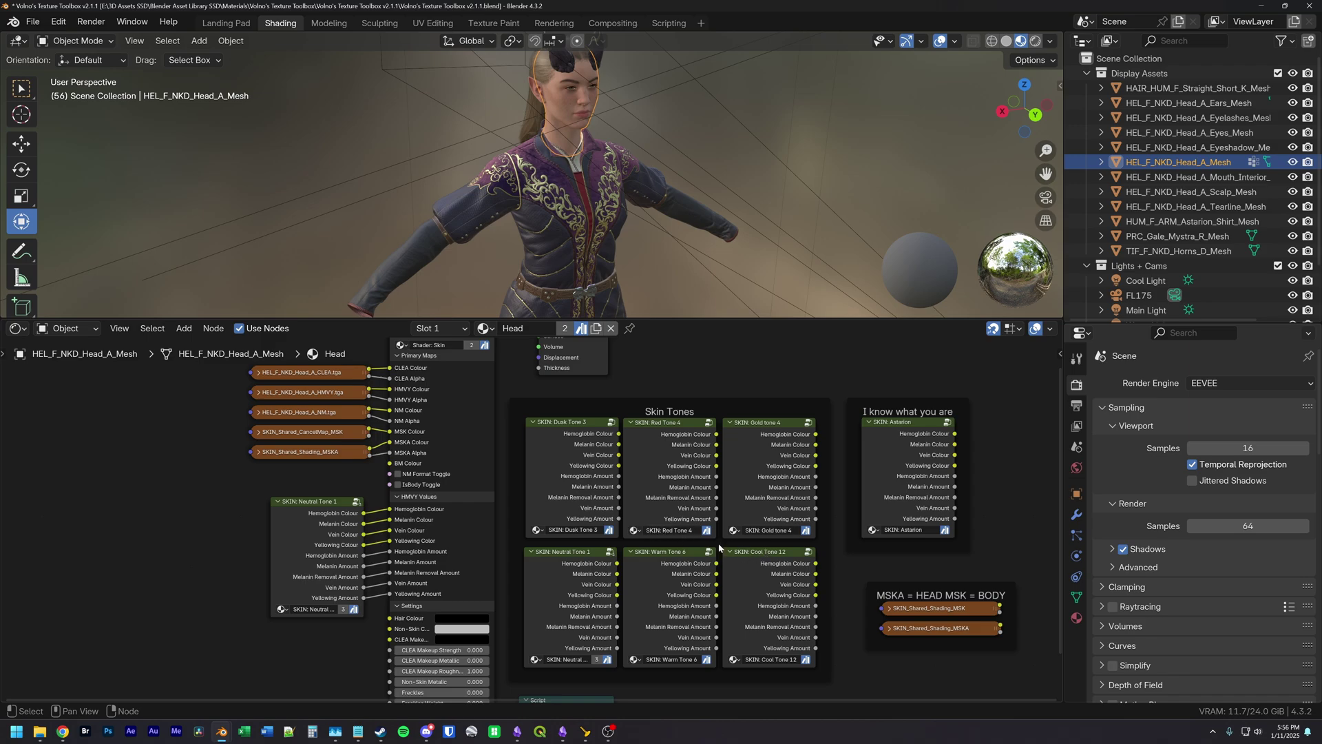
middle_drag(581, 419, 651, 444)
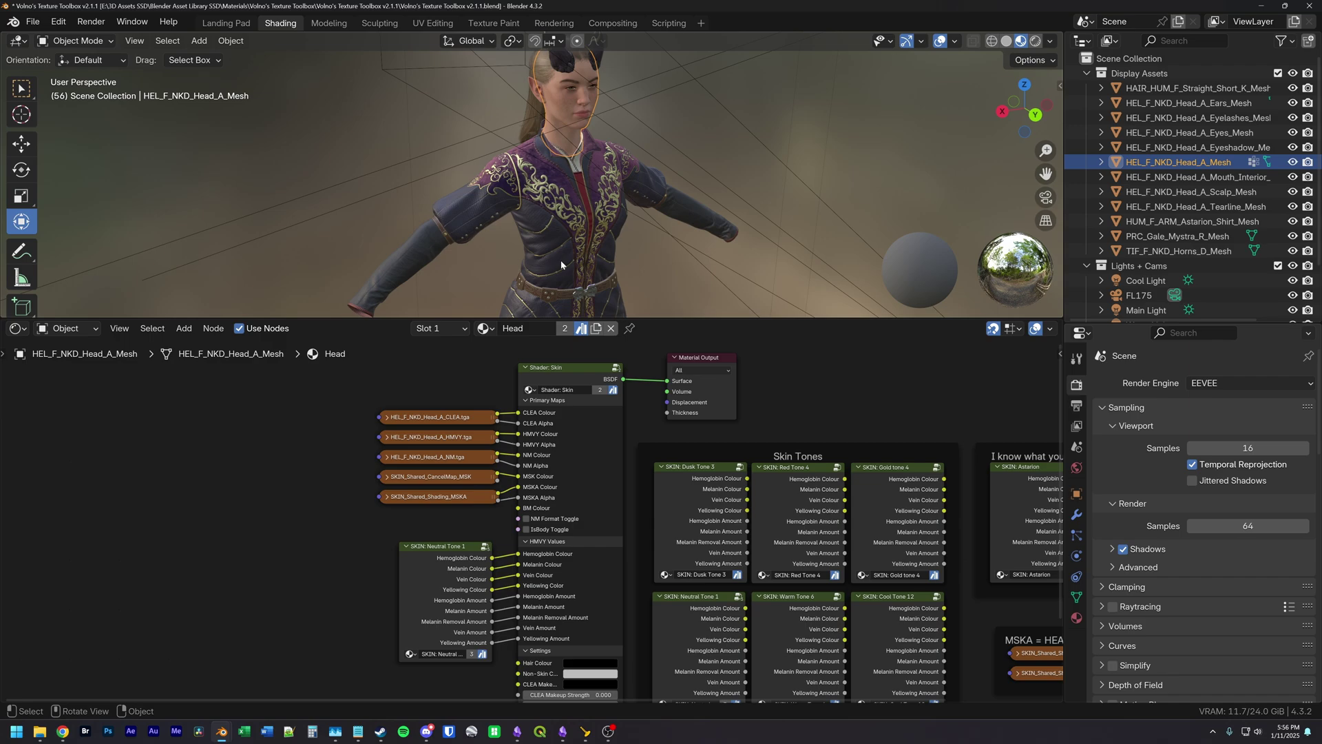
scroll(593, 536, up, 3)
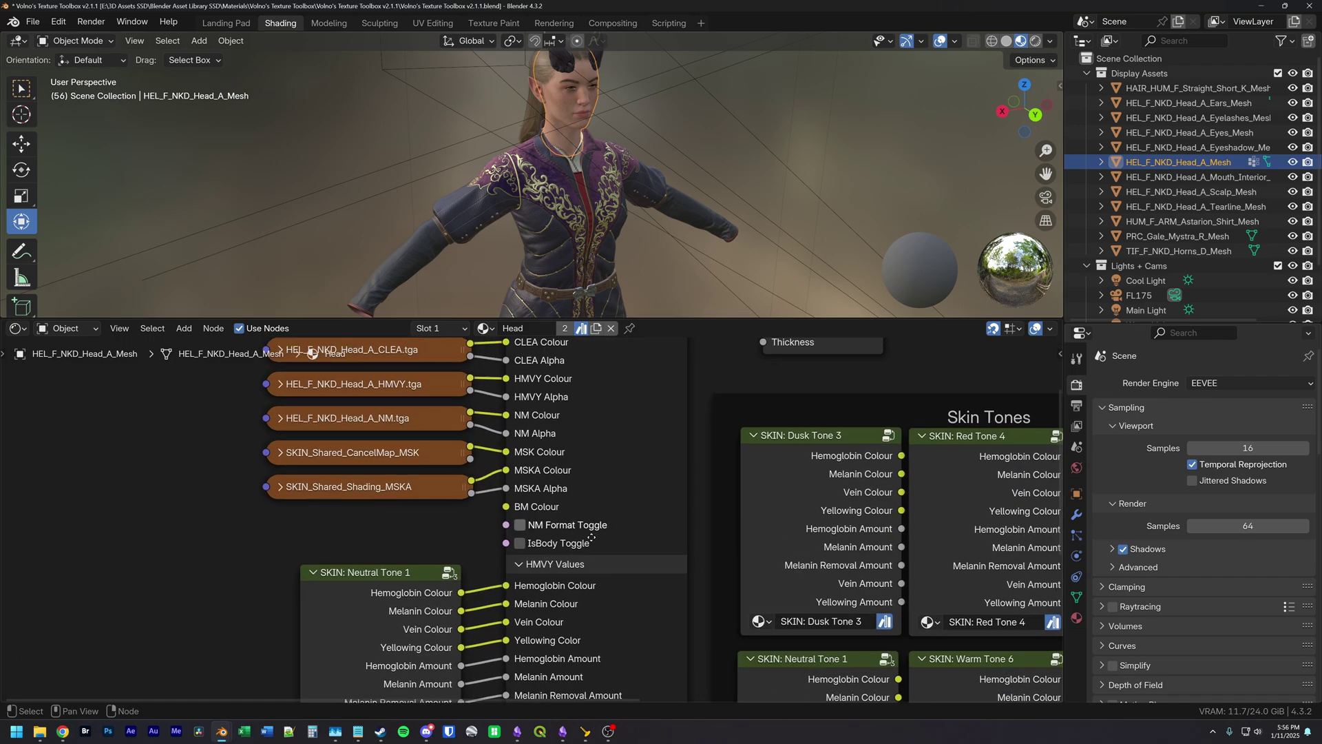
middle_drag(592, 538, 594, 569)
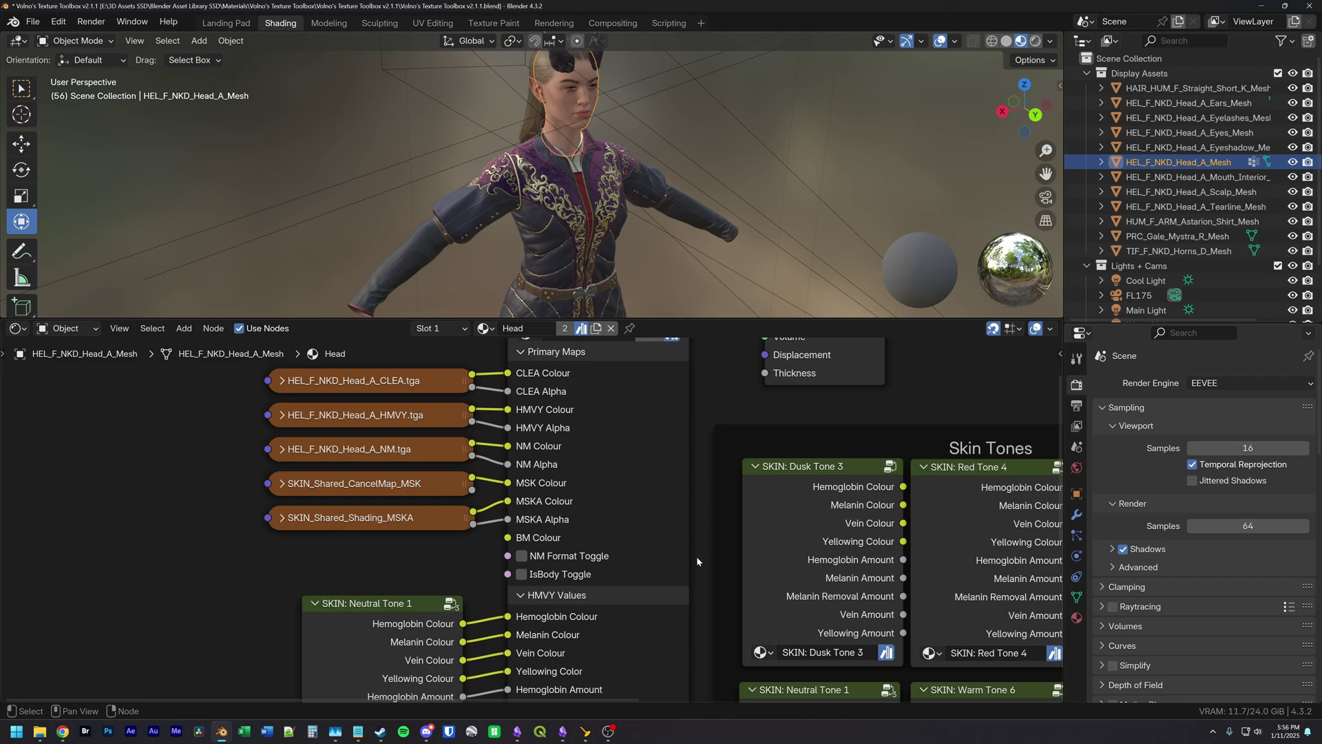
Step: Try the NM Format Toggle on the head's Shader: Skin node and switch it back off
click(522, 557)
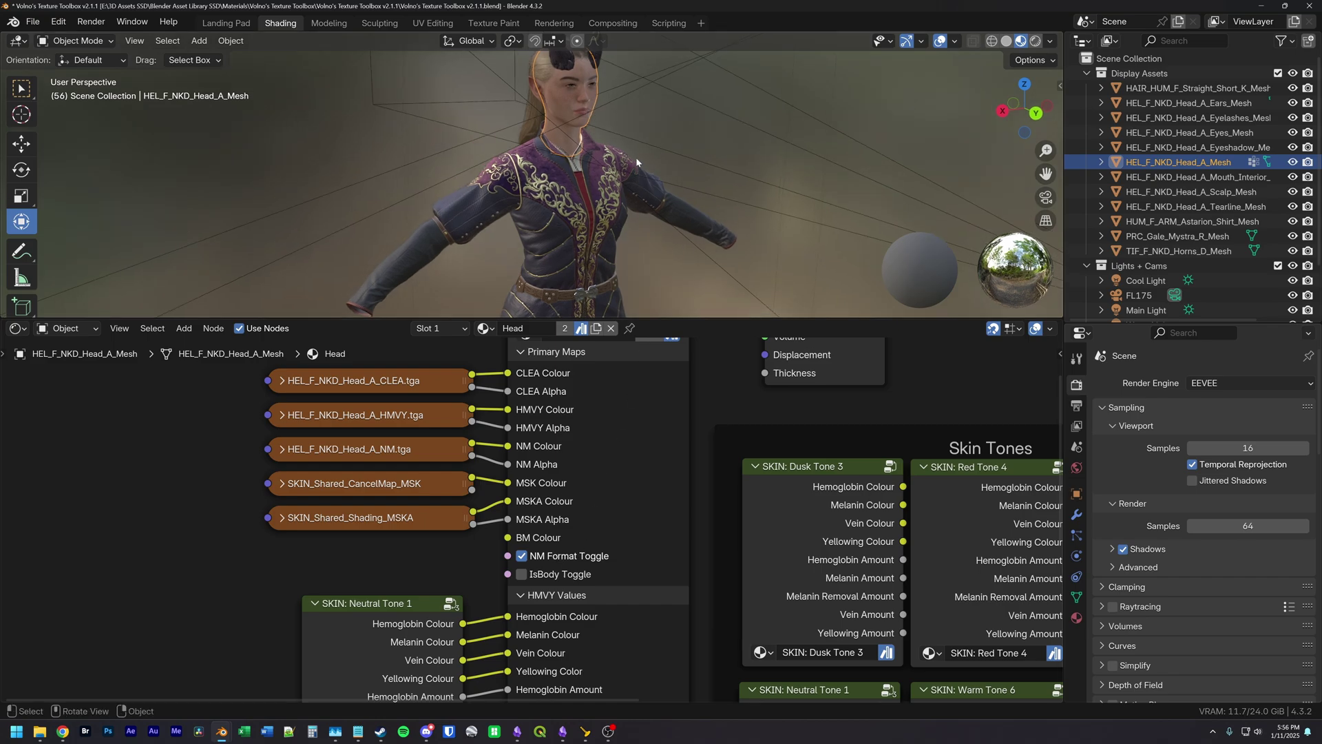
click(522, 556)
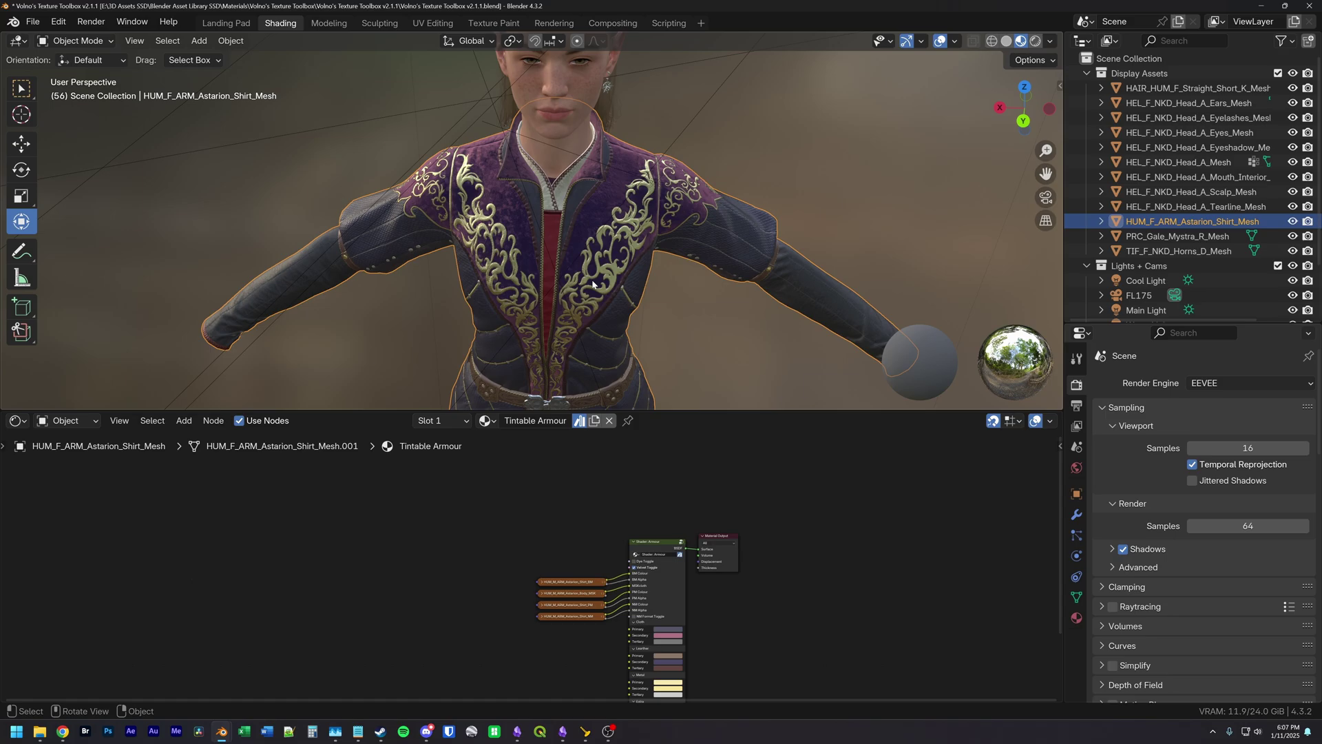
Step: Try switching the Velvet Toggle off on the shirt's Shader: Armour node, inspect the fabric, and switch it back on
mouse_move(598, 287)
middle_down()
mouse_move(589, 279)
mouse_move(606, 265)
mouse_move(671, 286)
mouse_move(579, 282)
mouse_move(606, 262)
mouse_move(587, 281)
middle_up()
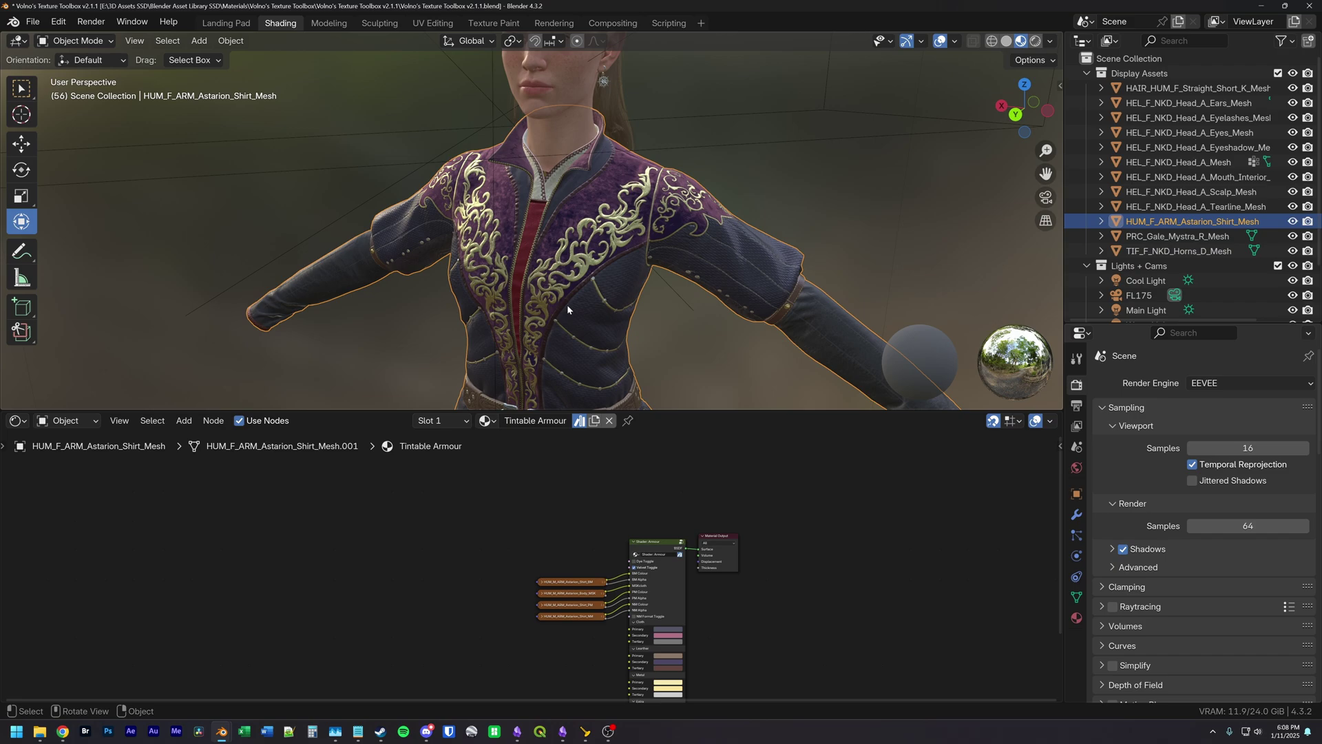
scroll(747, 576, up, 4)
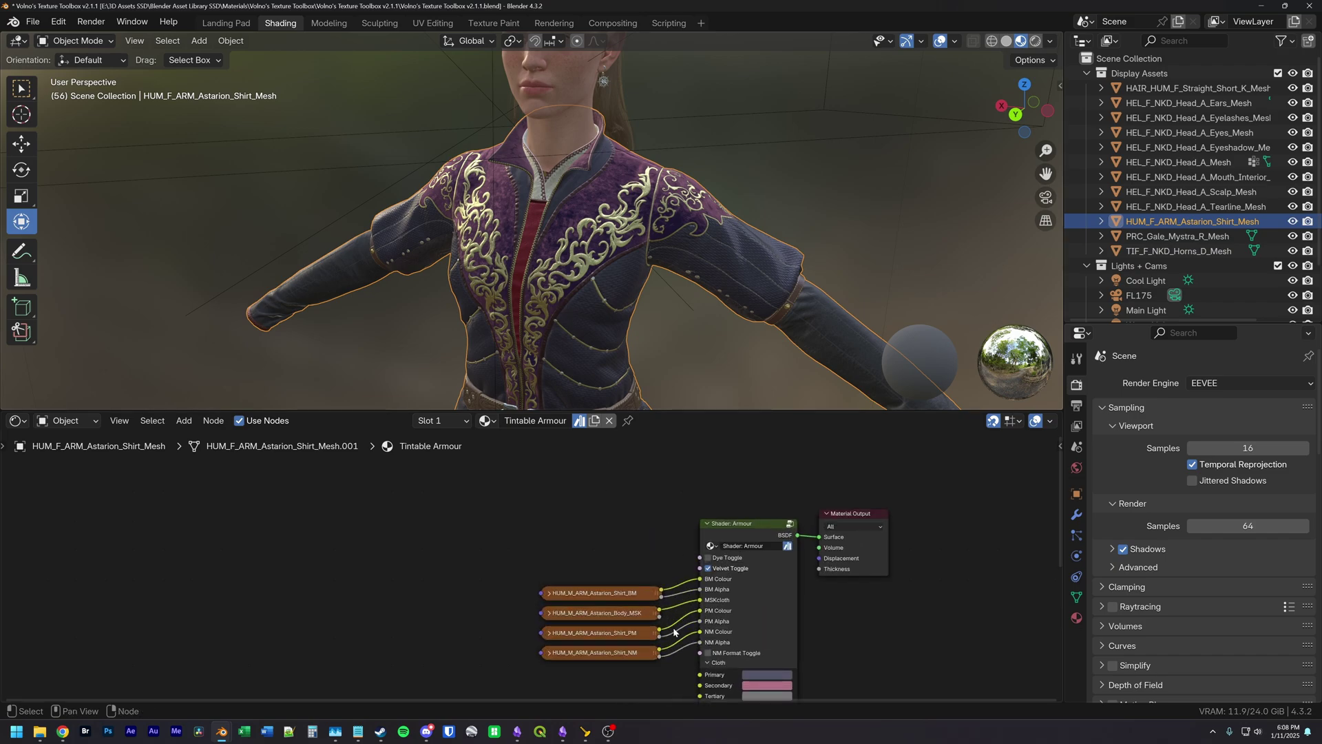
middle_drag(747, 577, 593, 507)
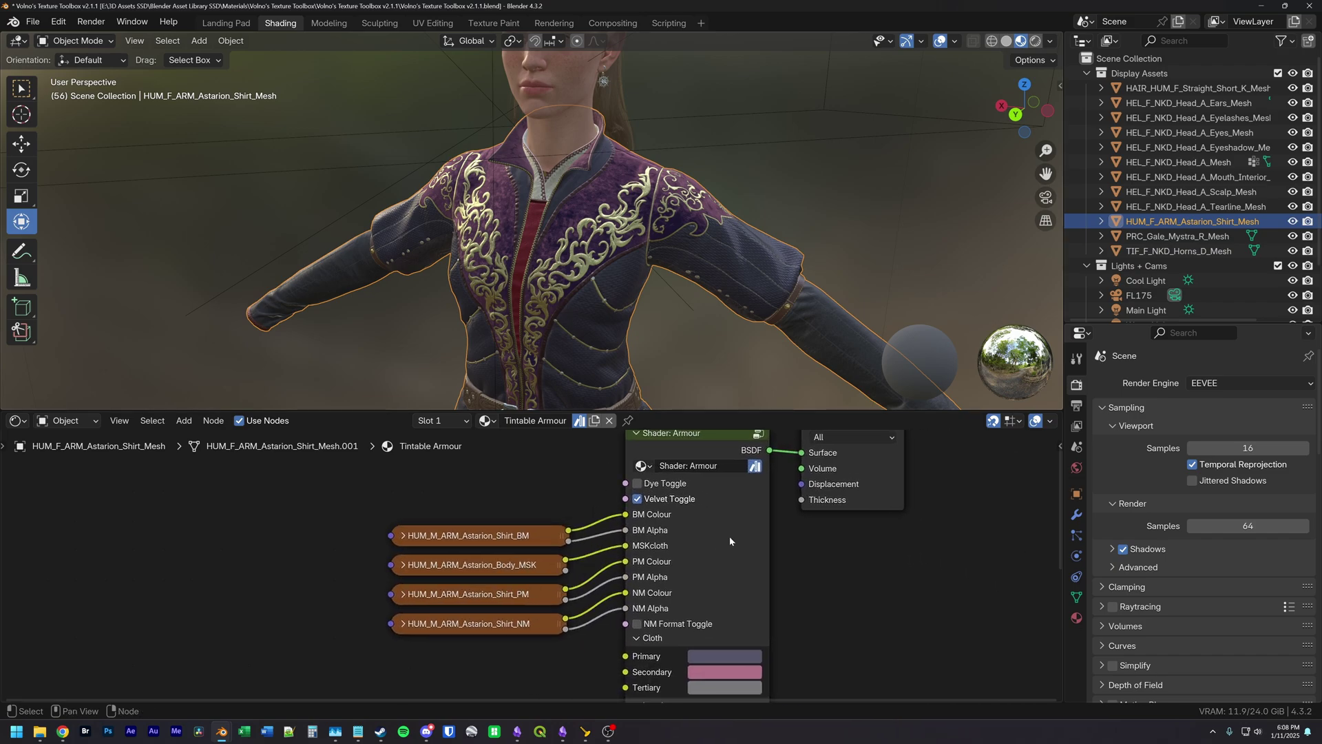
click(638, 500)
middle_drag(562, 290, 589, 305)
click(665, 499)
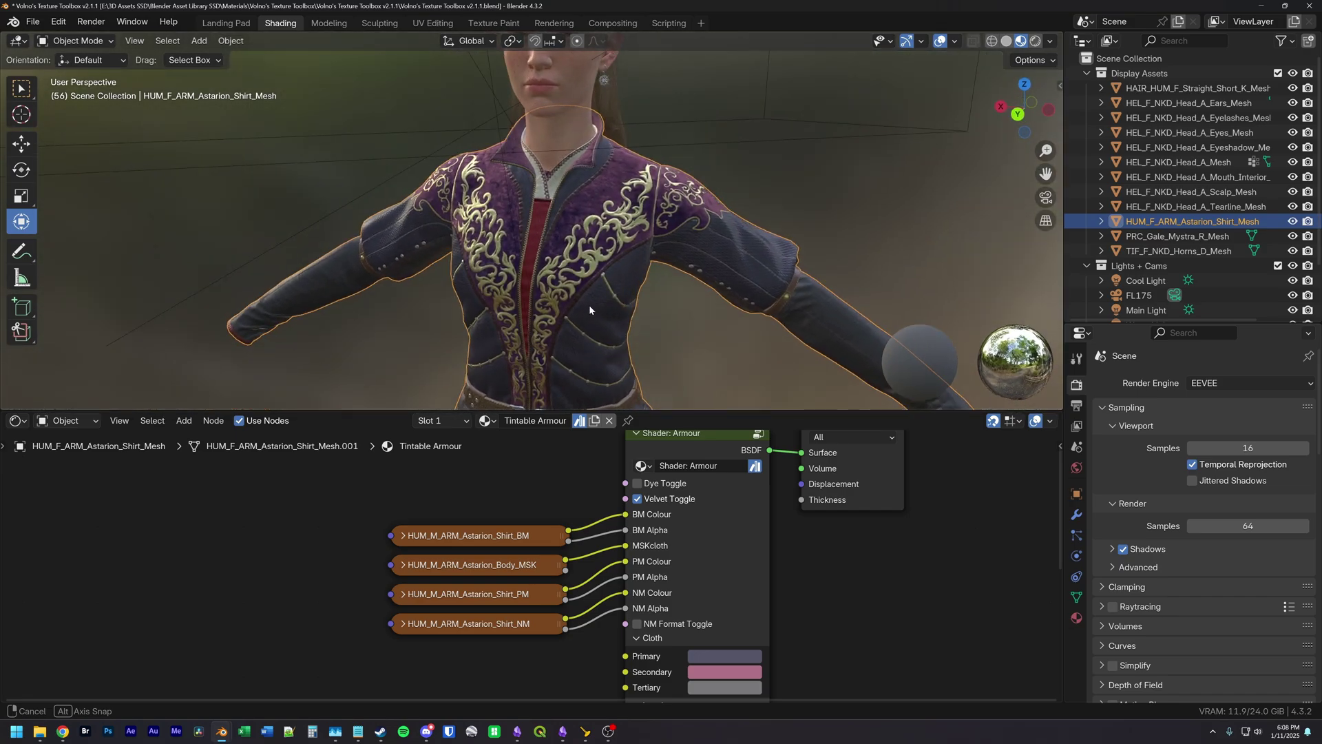
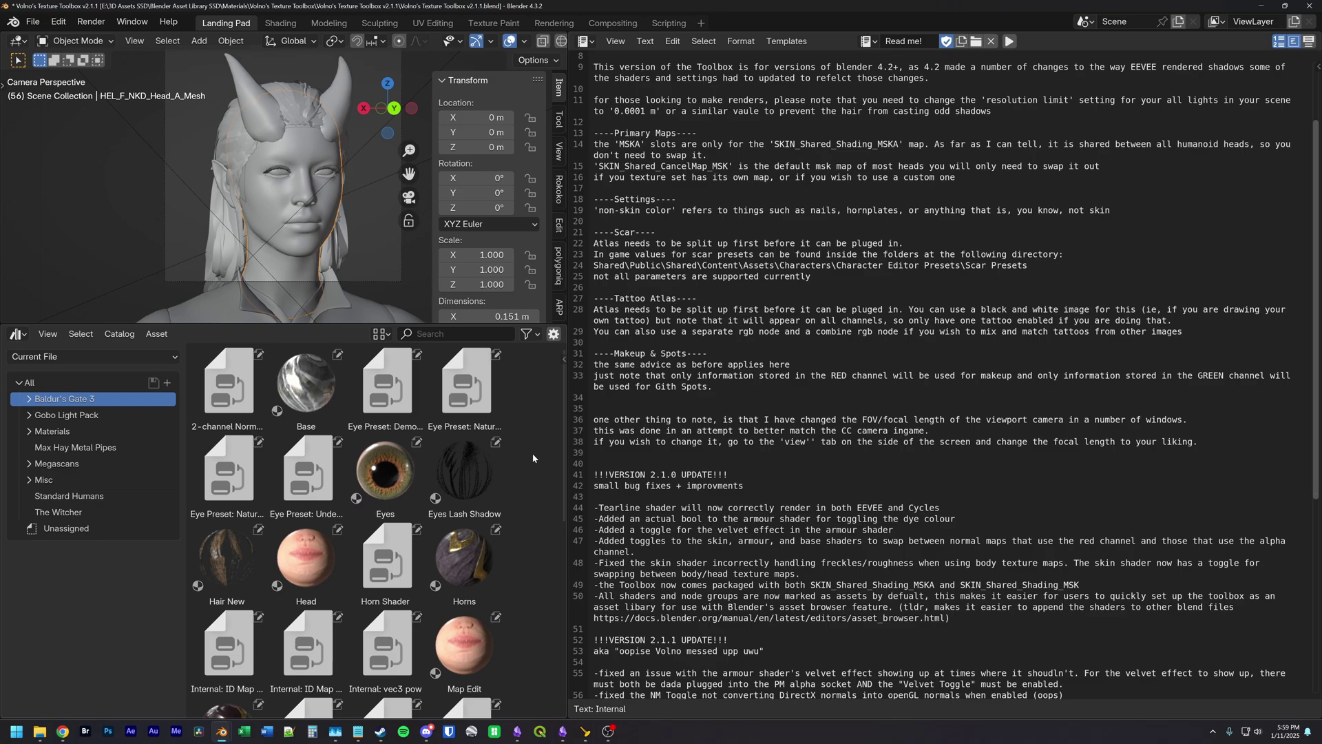
Step: Bring up the head's material in the Shading workspace and enter the Shader: Skin node group
click(280, 23)
scroll(709, 424, down, 2)
middle_drag(708, 408, 717, 470)
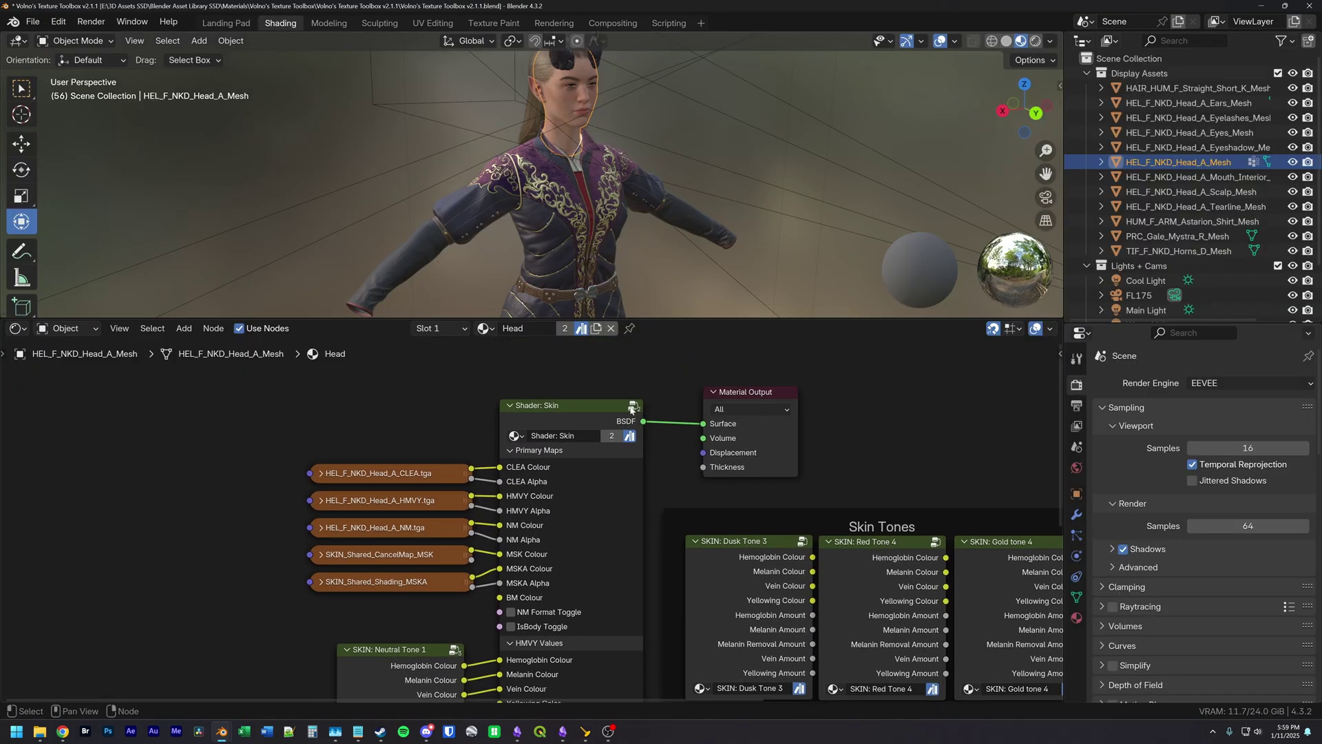
click(633, 407)
scroll(671, 448, down, 5)
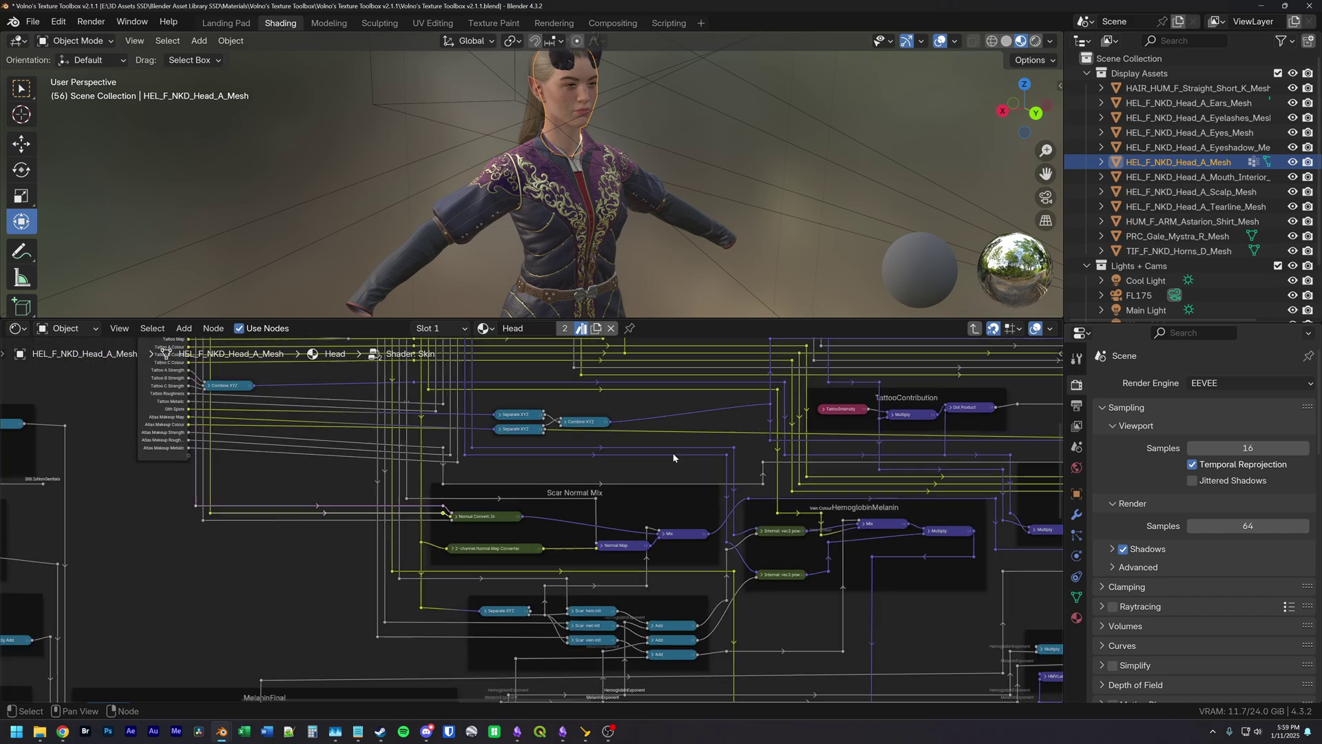
scroll(673, 454, down, 5)
middle_drag(445, 546, 445, 469)
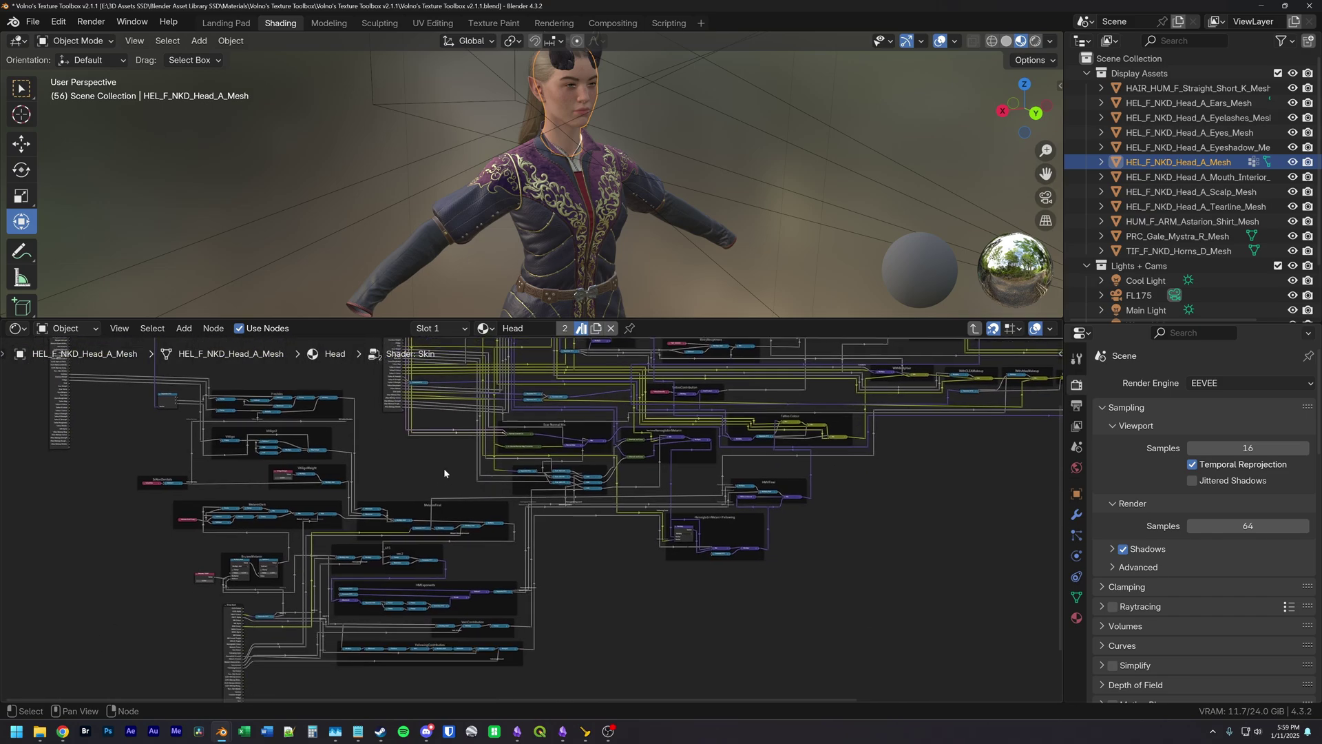
Step: Examine the internal node network of the Shader: Skin group in a maximized editor and return to the Head material
key(ctrl+space)
right_click(679, 462)
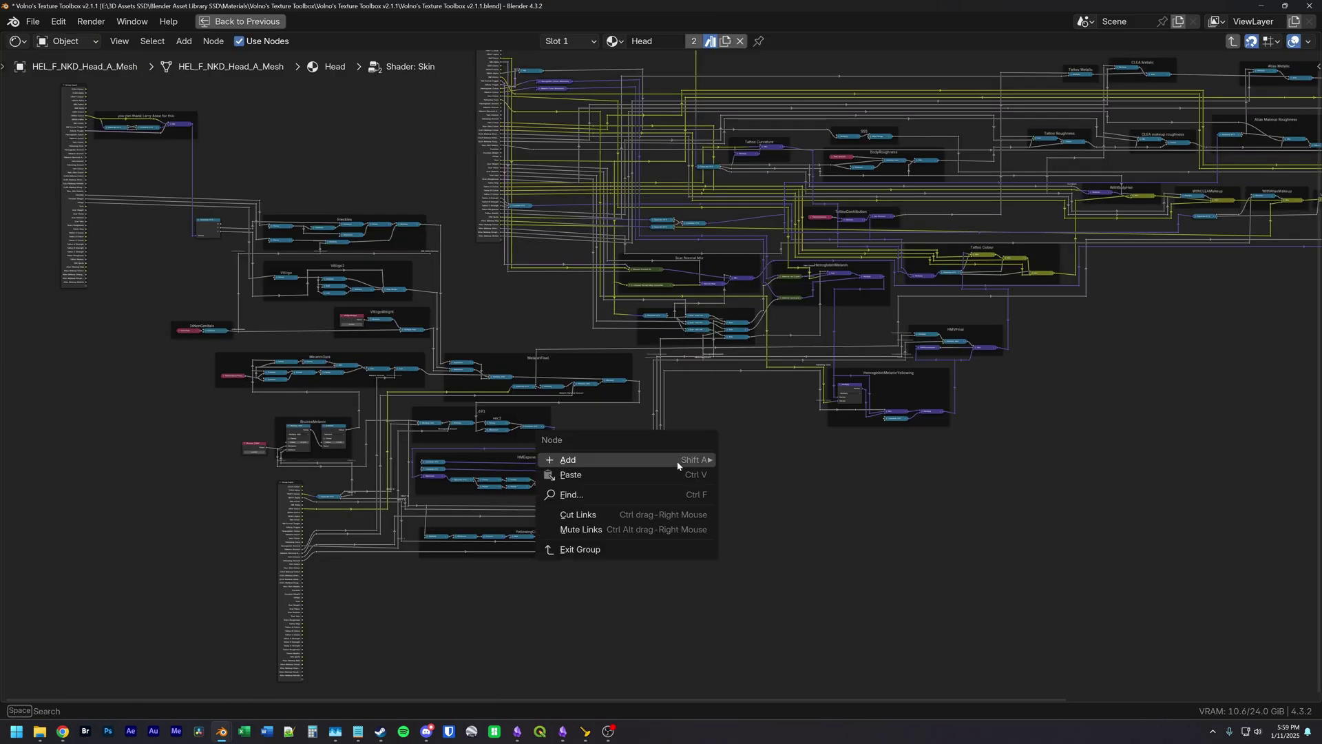
middle_drag(815, 475, 897, 493)
middle_drag(792, 551, 892, 488)
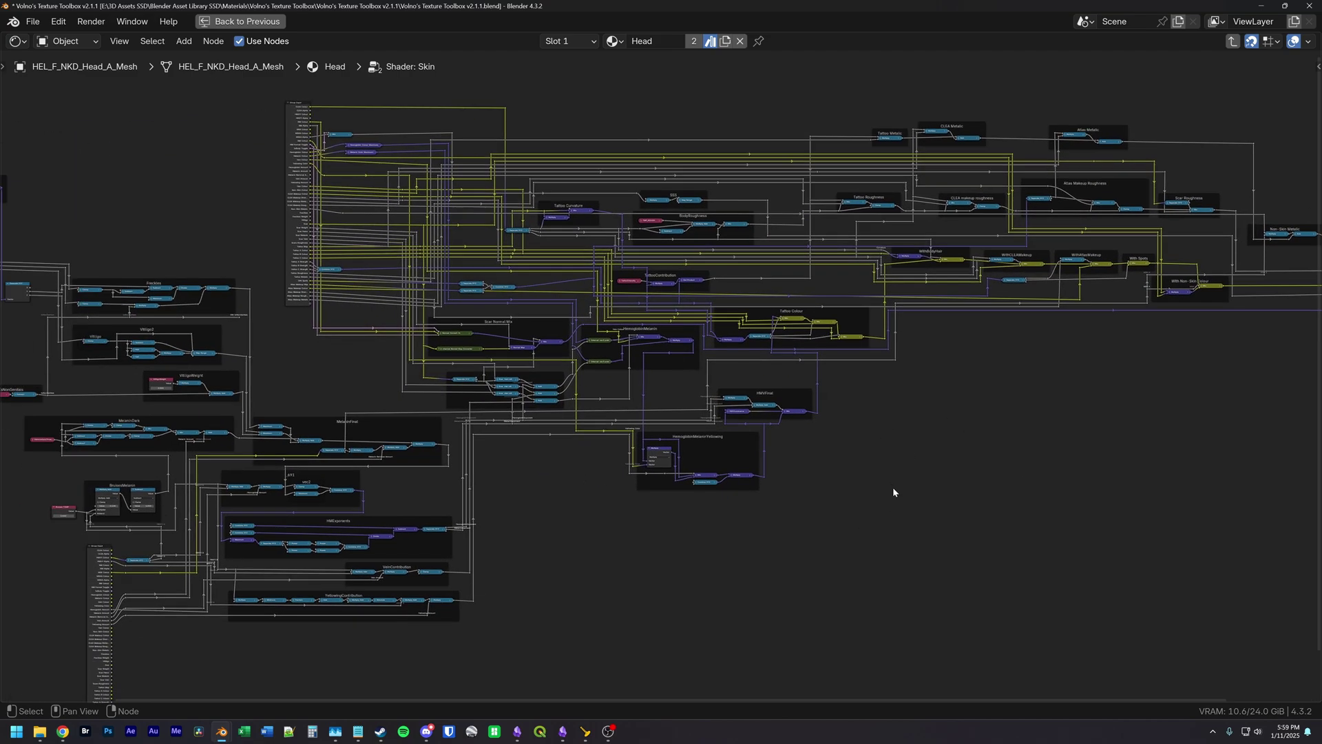
key(ctrl+space)
key(Tab)
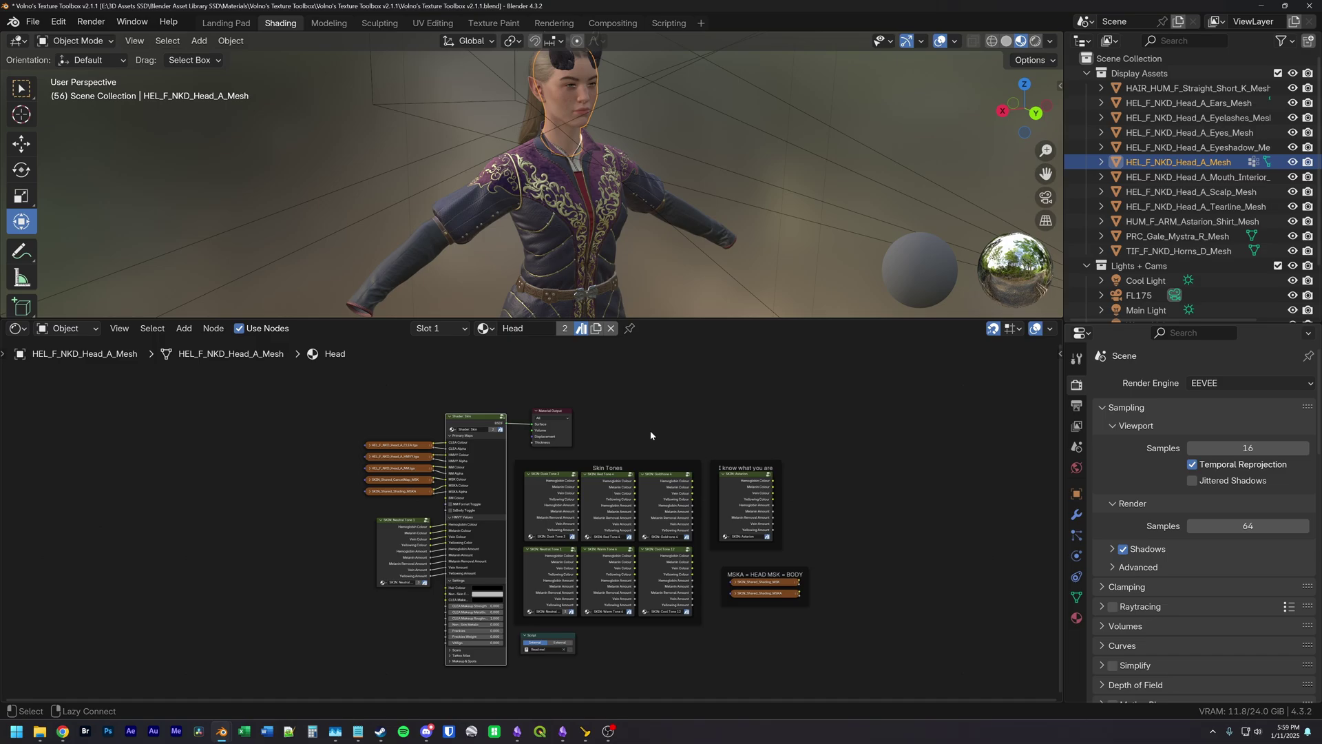
Step: Switch to the Azrael Tiefling MASTER Blender file, inspect the clothed character from several angles, and return to the Texture Toolbox file
key(alt+Tab)
key(alt+Tab)
middle_drag(599, 350, 618, 329)
middle_drag(631, 490, 639, 471)
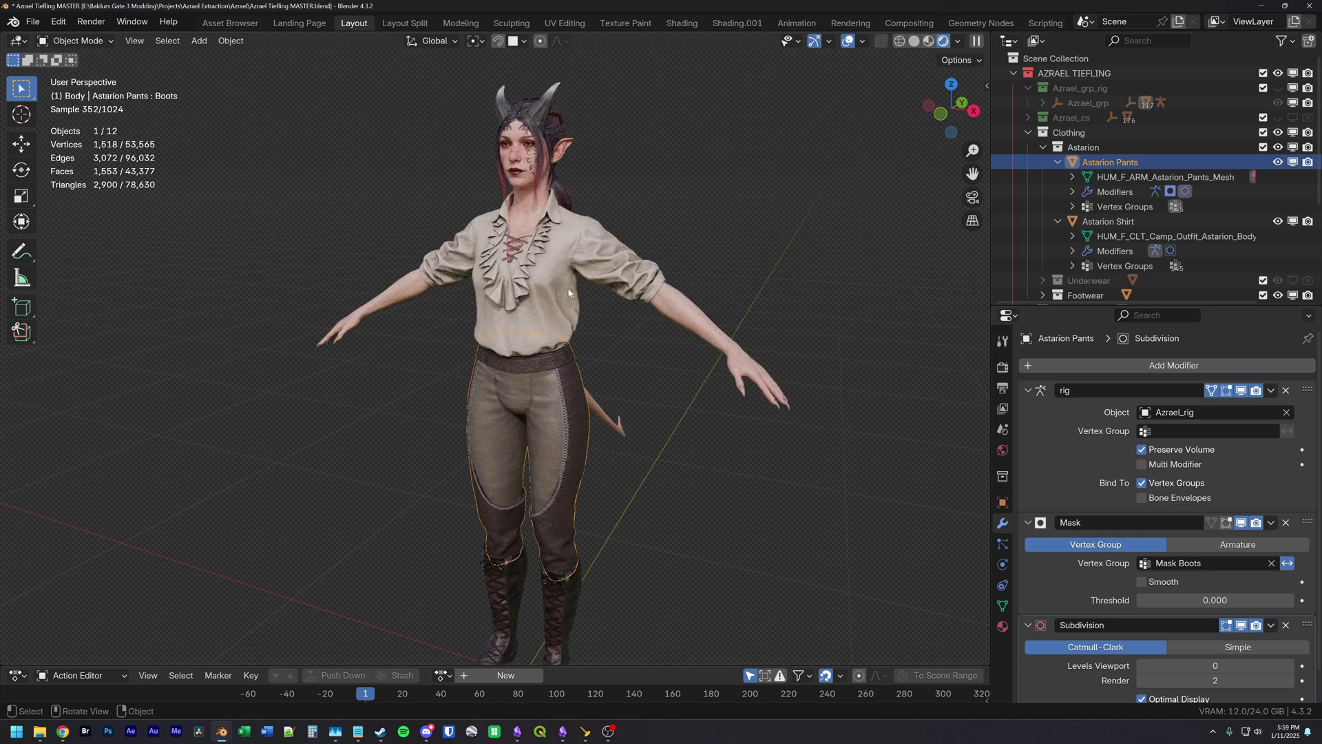
middle_drag(581, 487, 603, 496)
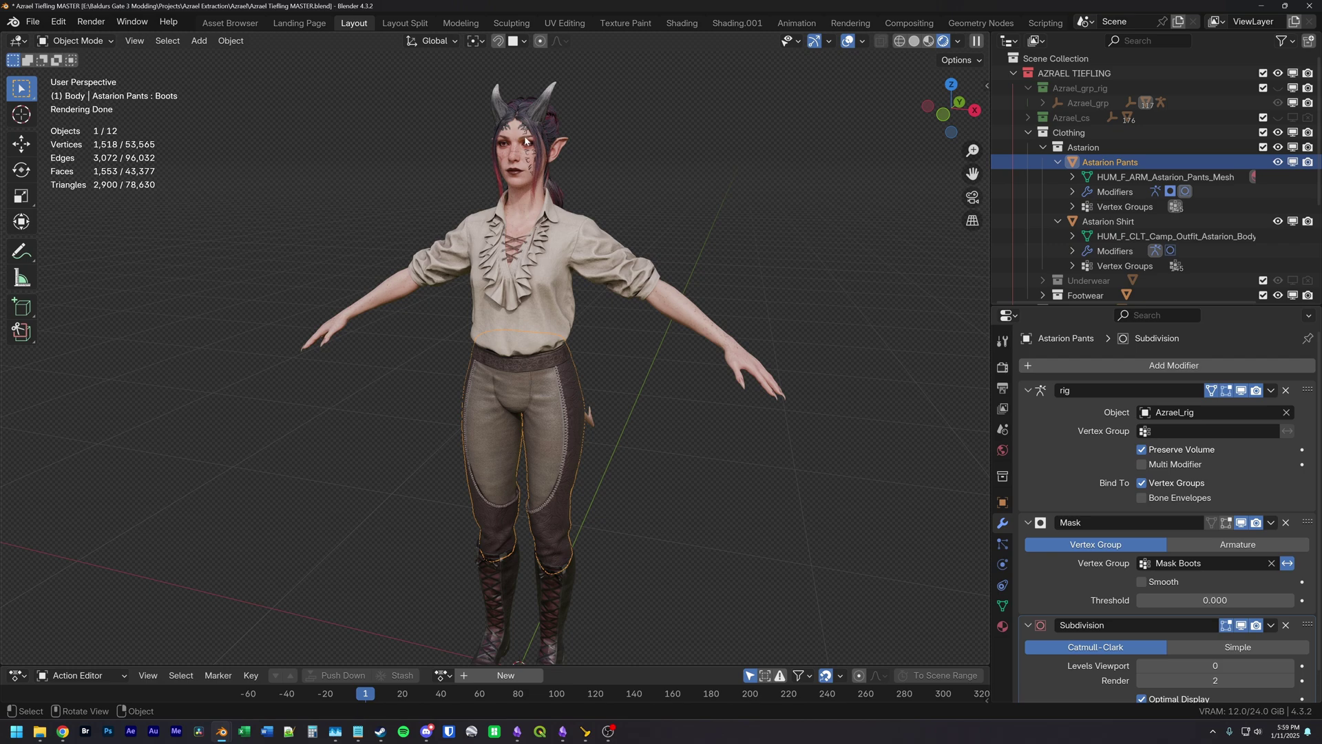
middle_drag(549, 180, 646, 327)
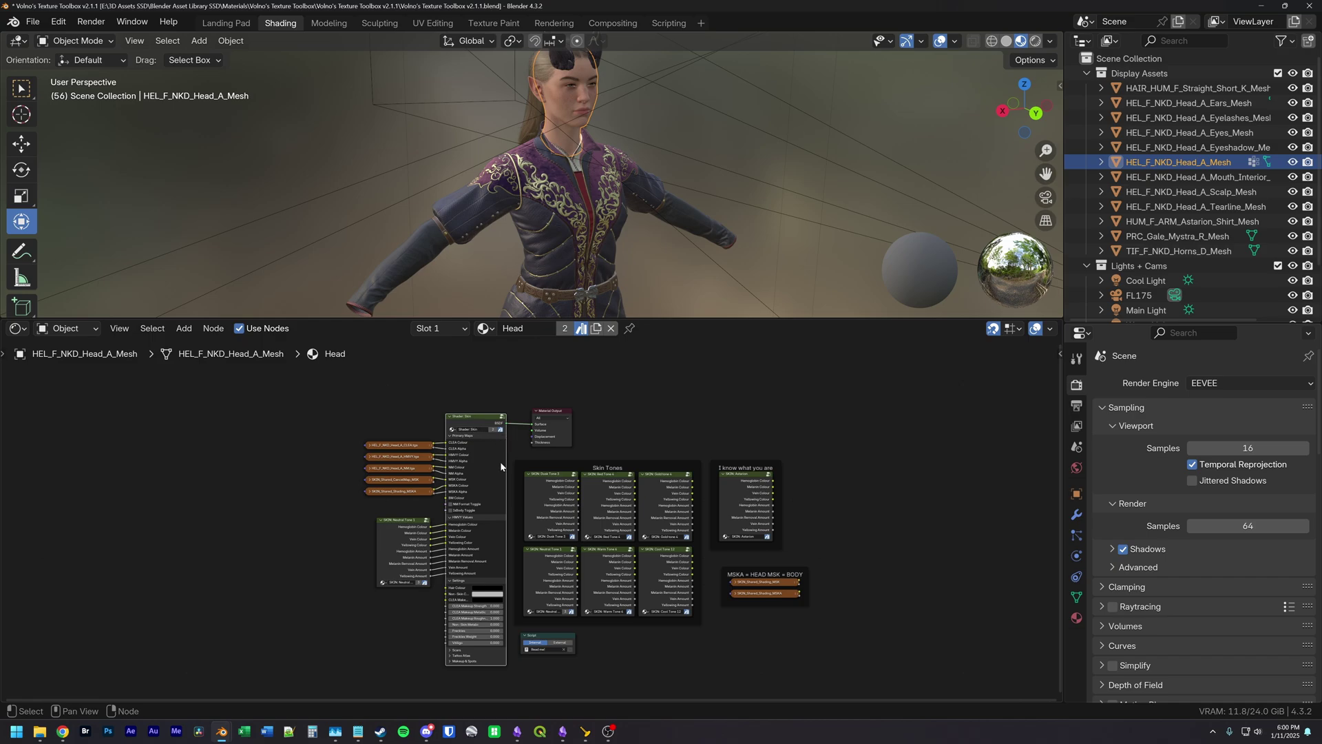
middle_drag(489, 484, 578, 485)
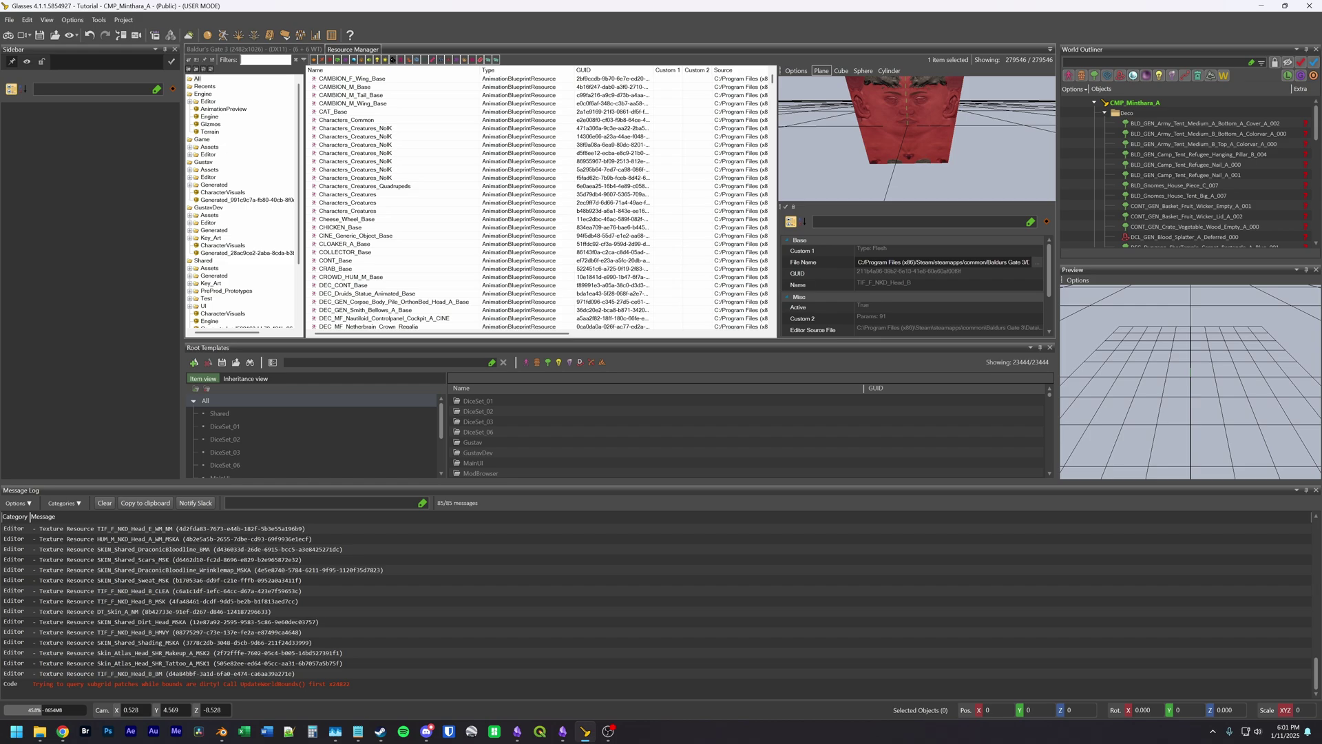
Step: In the Baldur's Gate 3 toolkit, filter the resources by "alfira" and preview the HUM_F_CLT_Shirt_Alfira virtual texture, the collar and the skirt
text(fira)
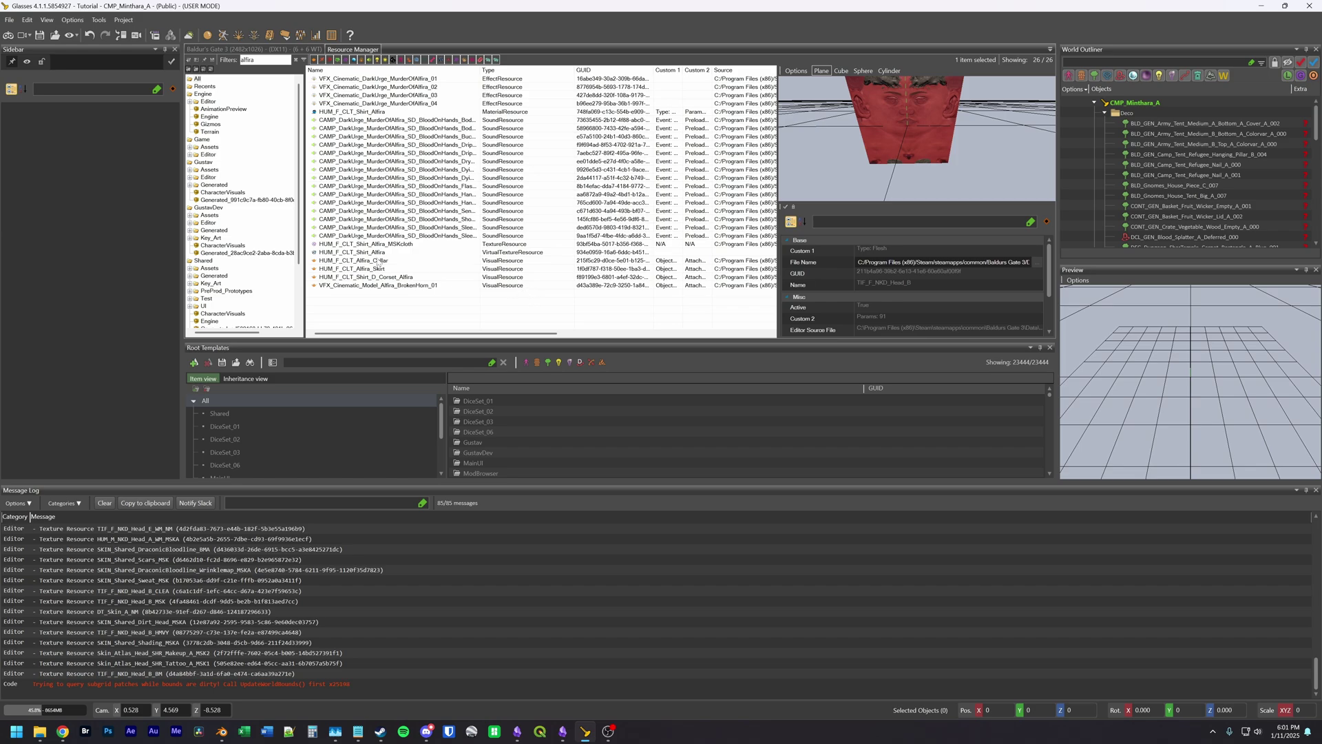
click(395, 253)
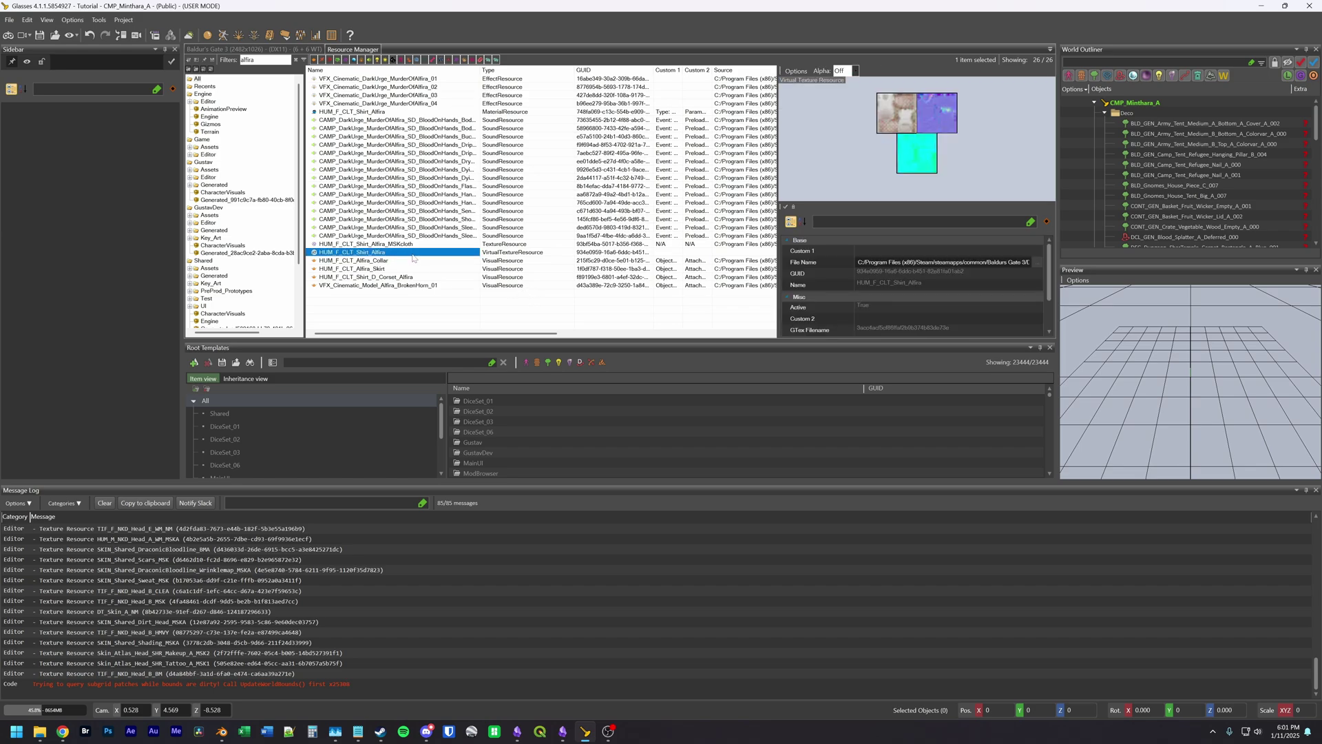
click(400, 262)
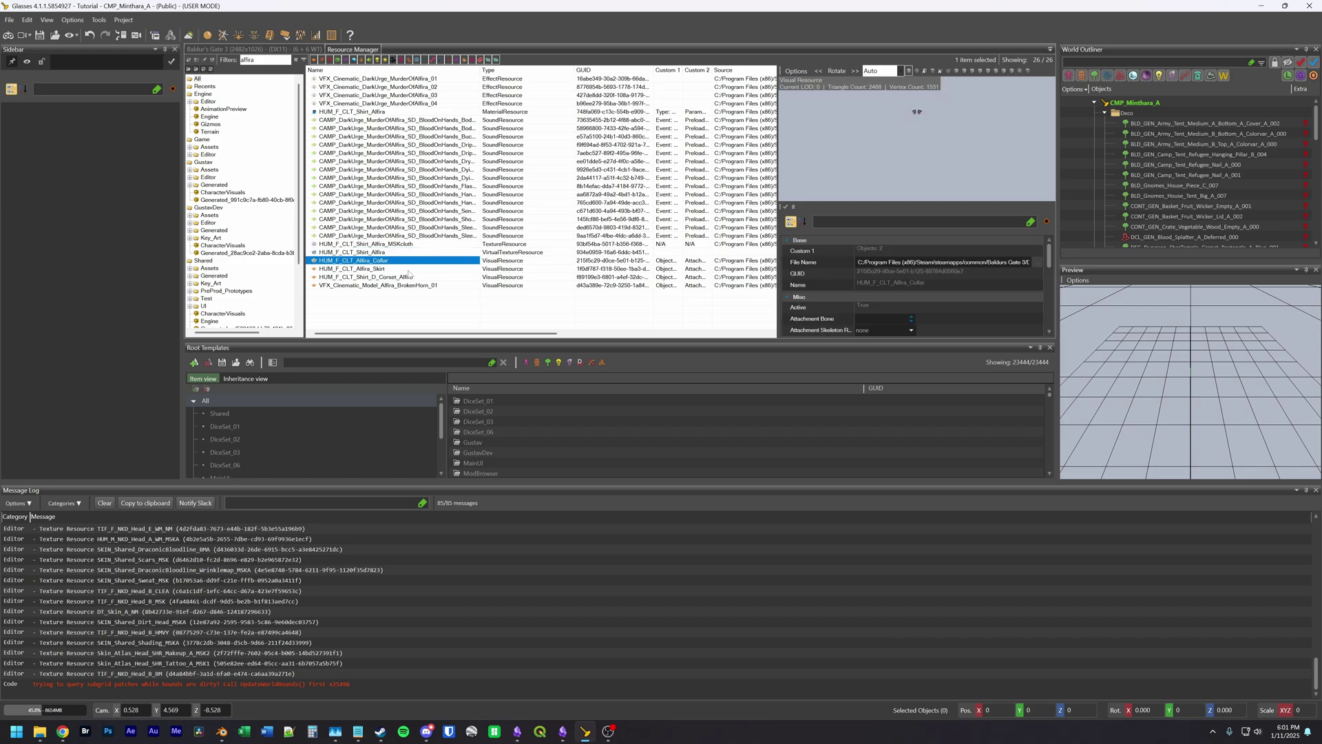
click(398, 270)
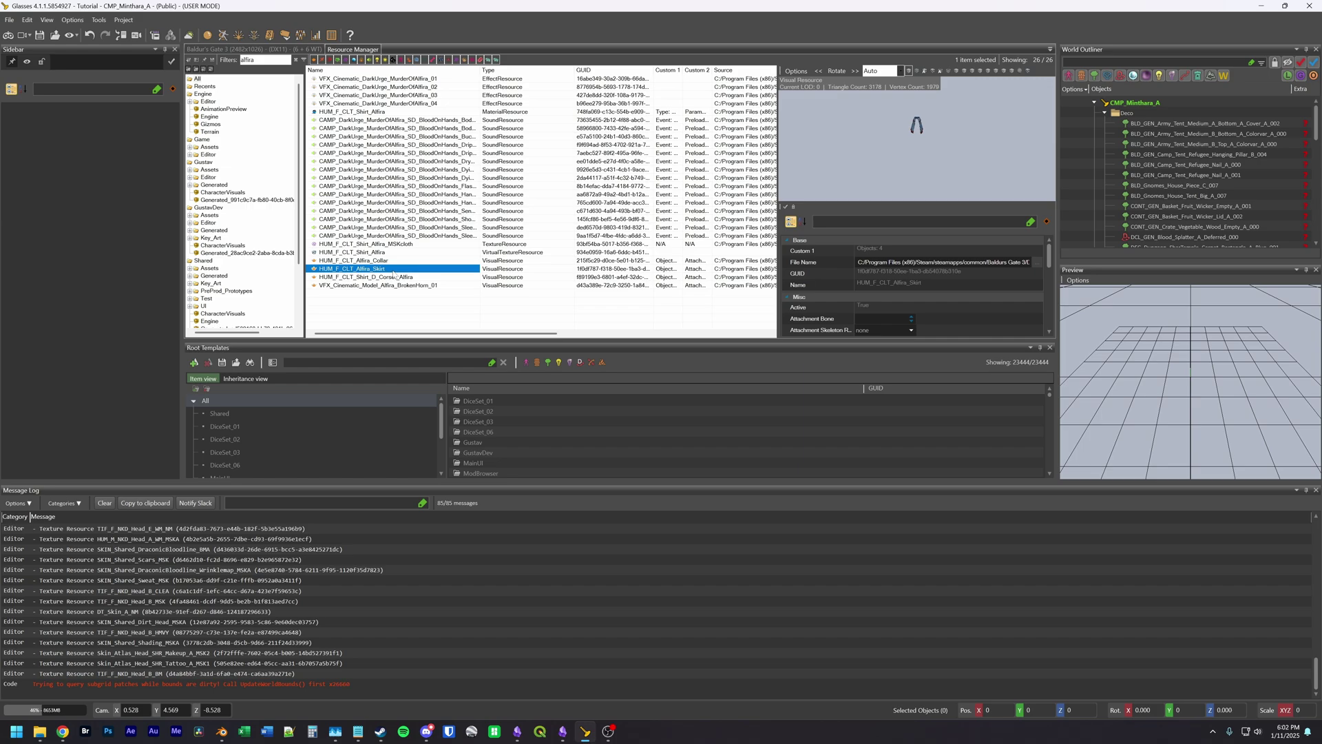
Step: Find references to HUM_F_CLT_Alfira_Skirt and inspect the skirt on the S_DEN_Bard character visual, using the resource filter "Den_bard"
right_click(394, 275)
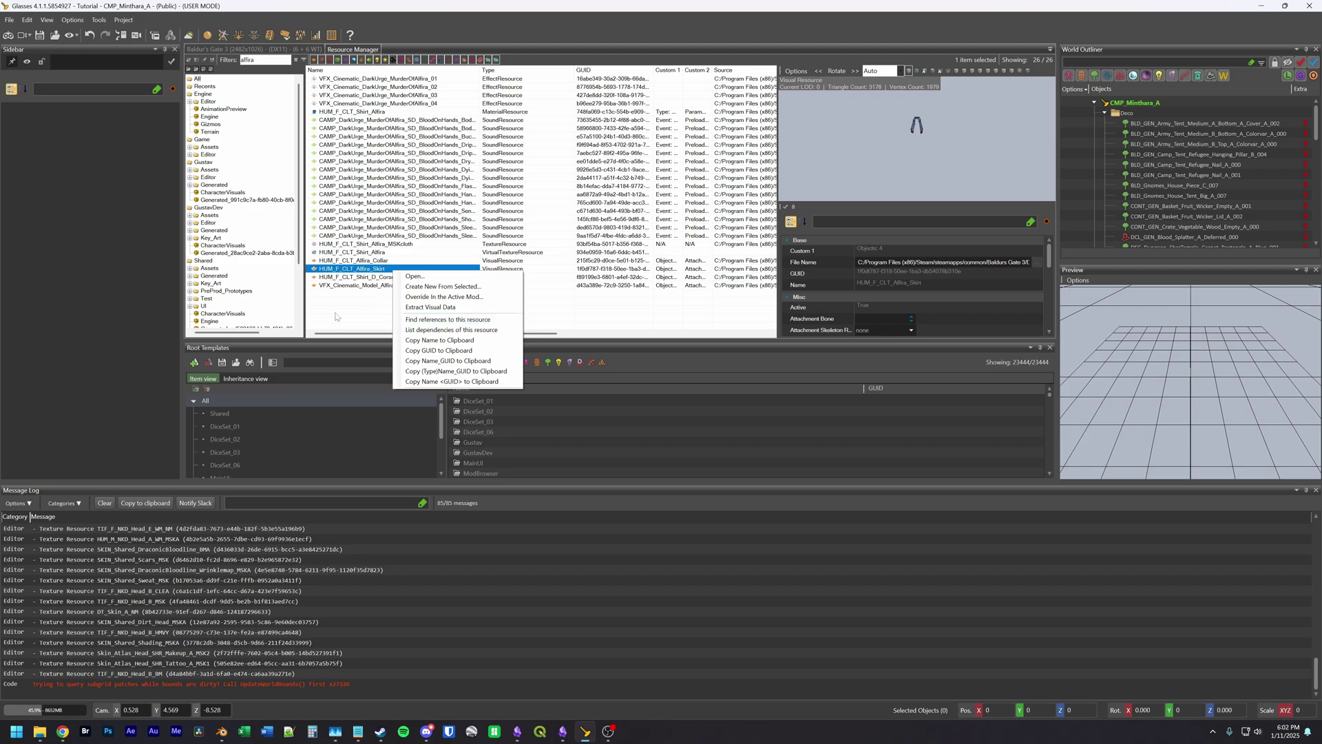
click(430, 319)
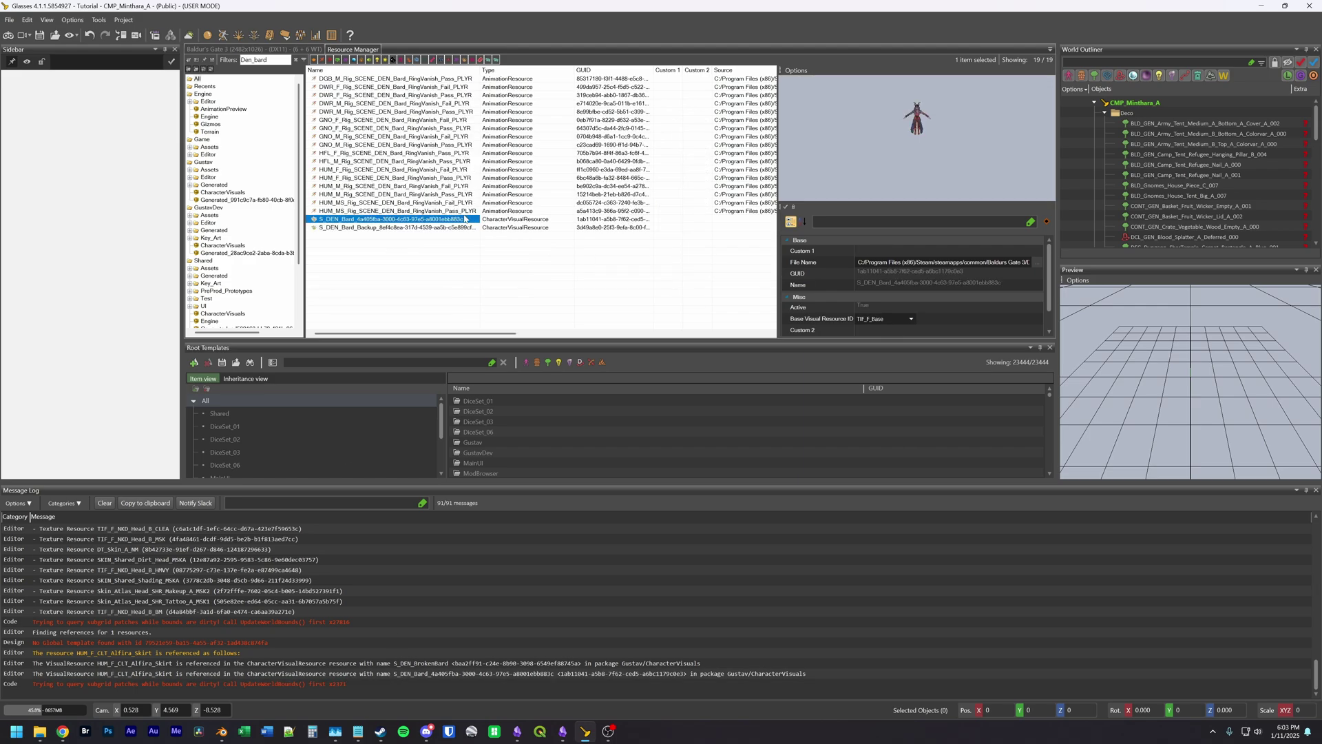
scroll(942, 128, up, 6)
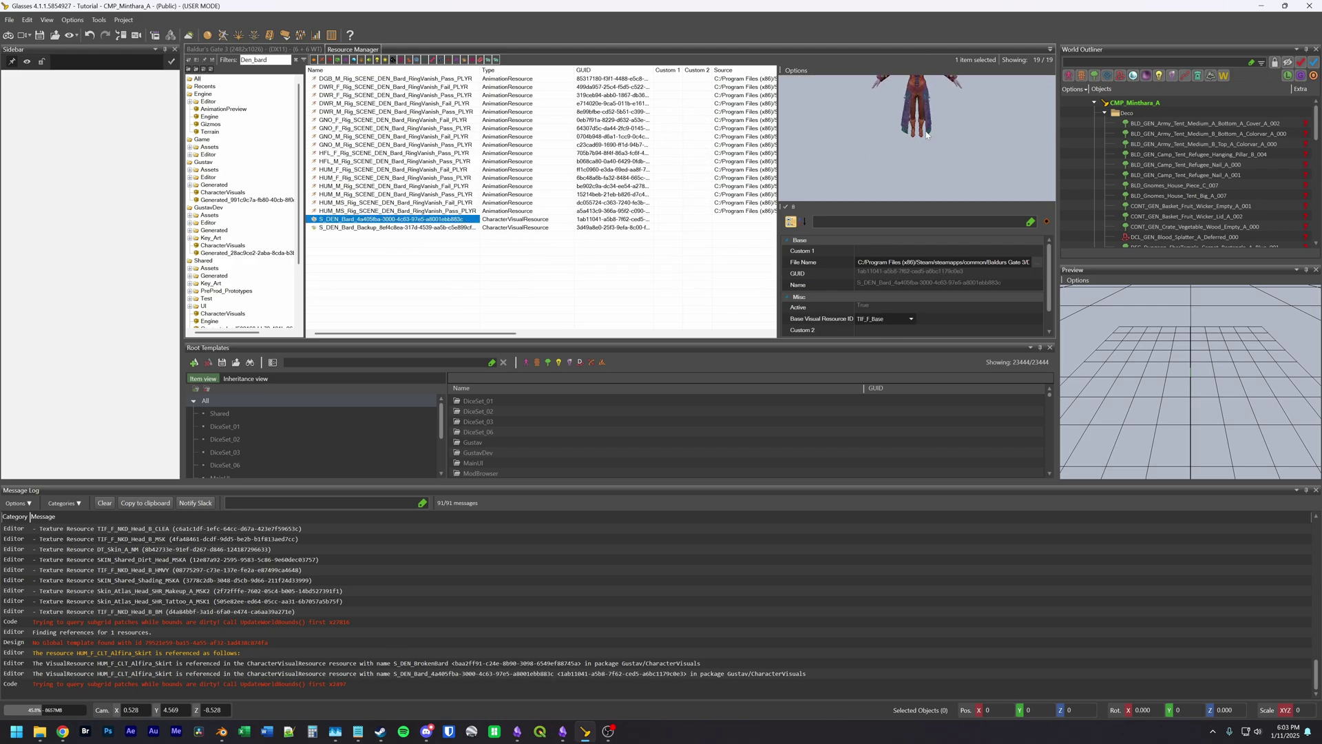
middle_drag(944, 101, 974, 144)
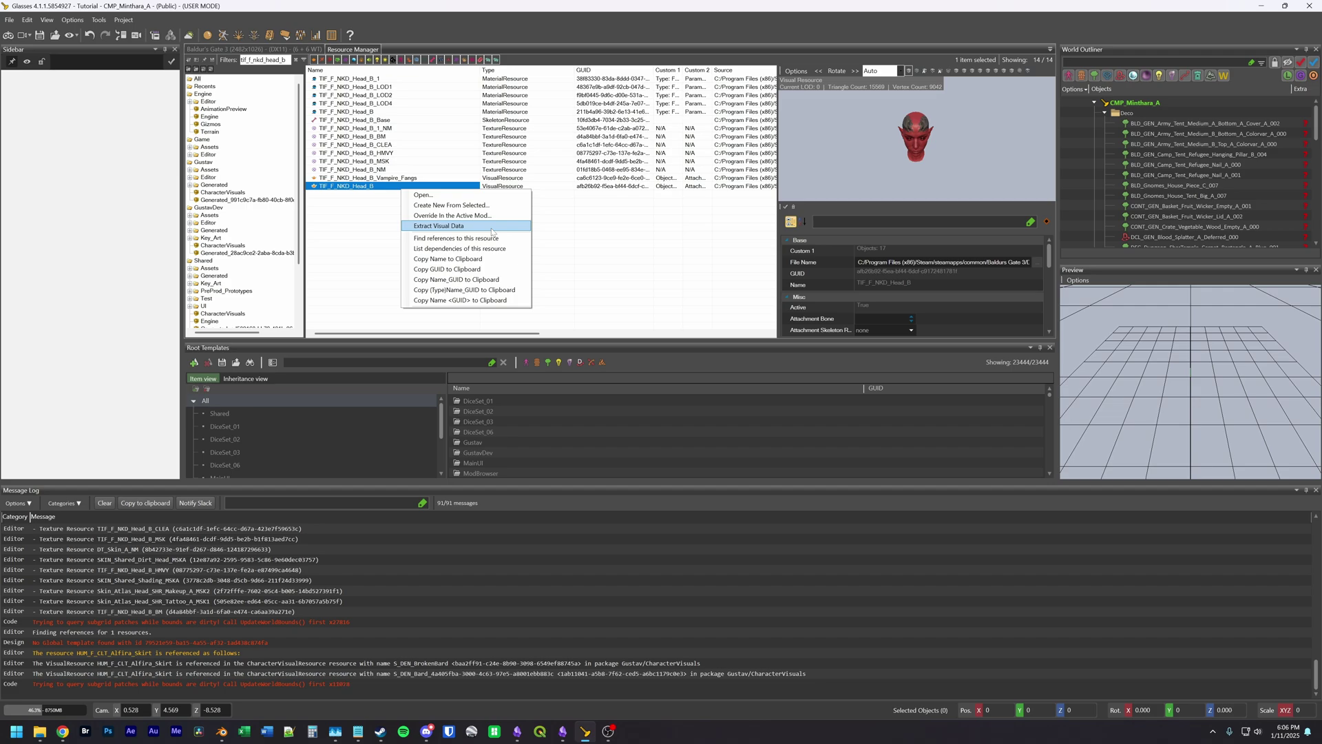
Step: Preview the TIF_F_NKD_Head_B_NM texture resource and show the actions available for it
right_click(501, 170)
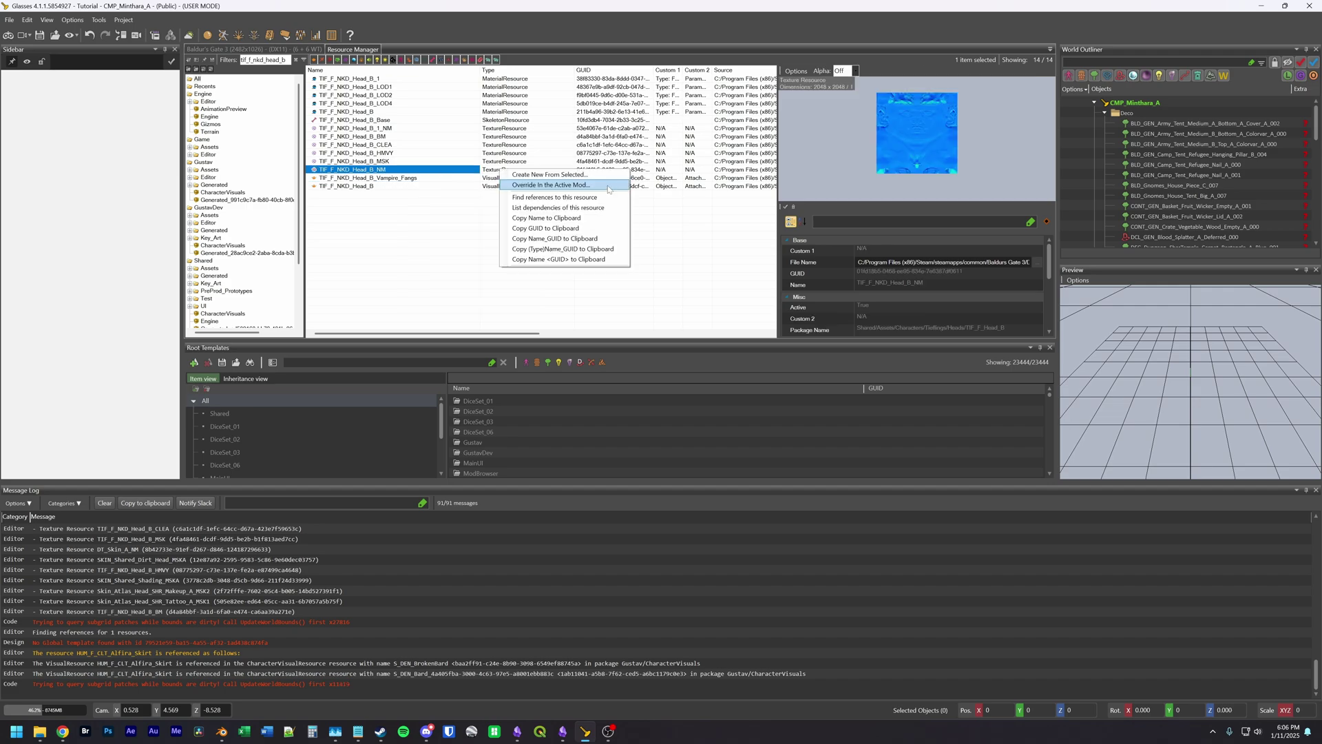